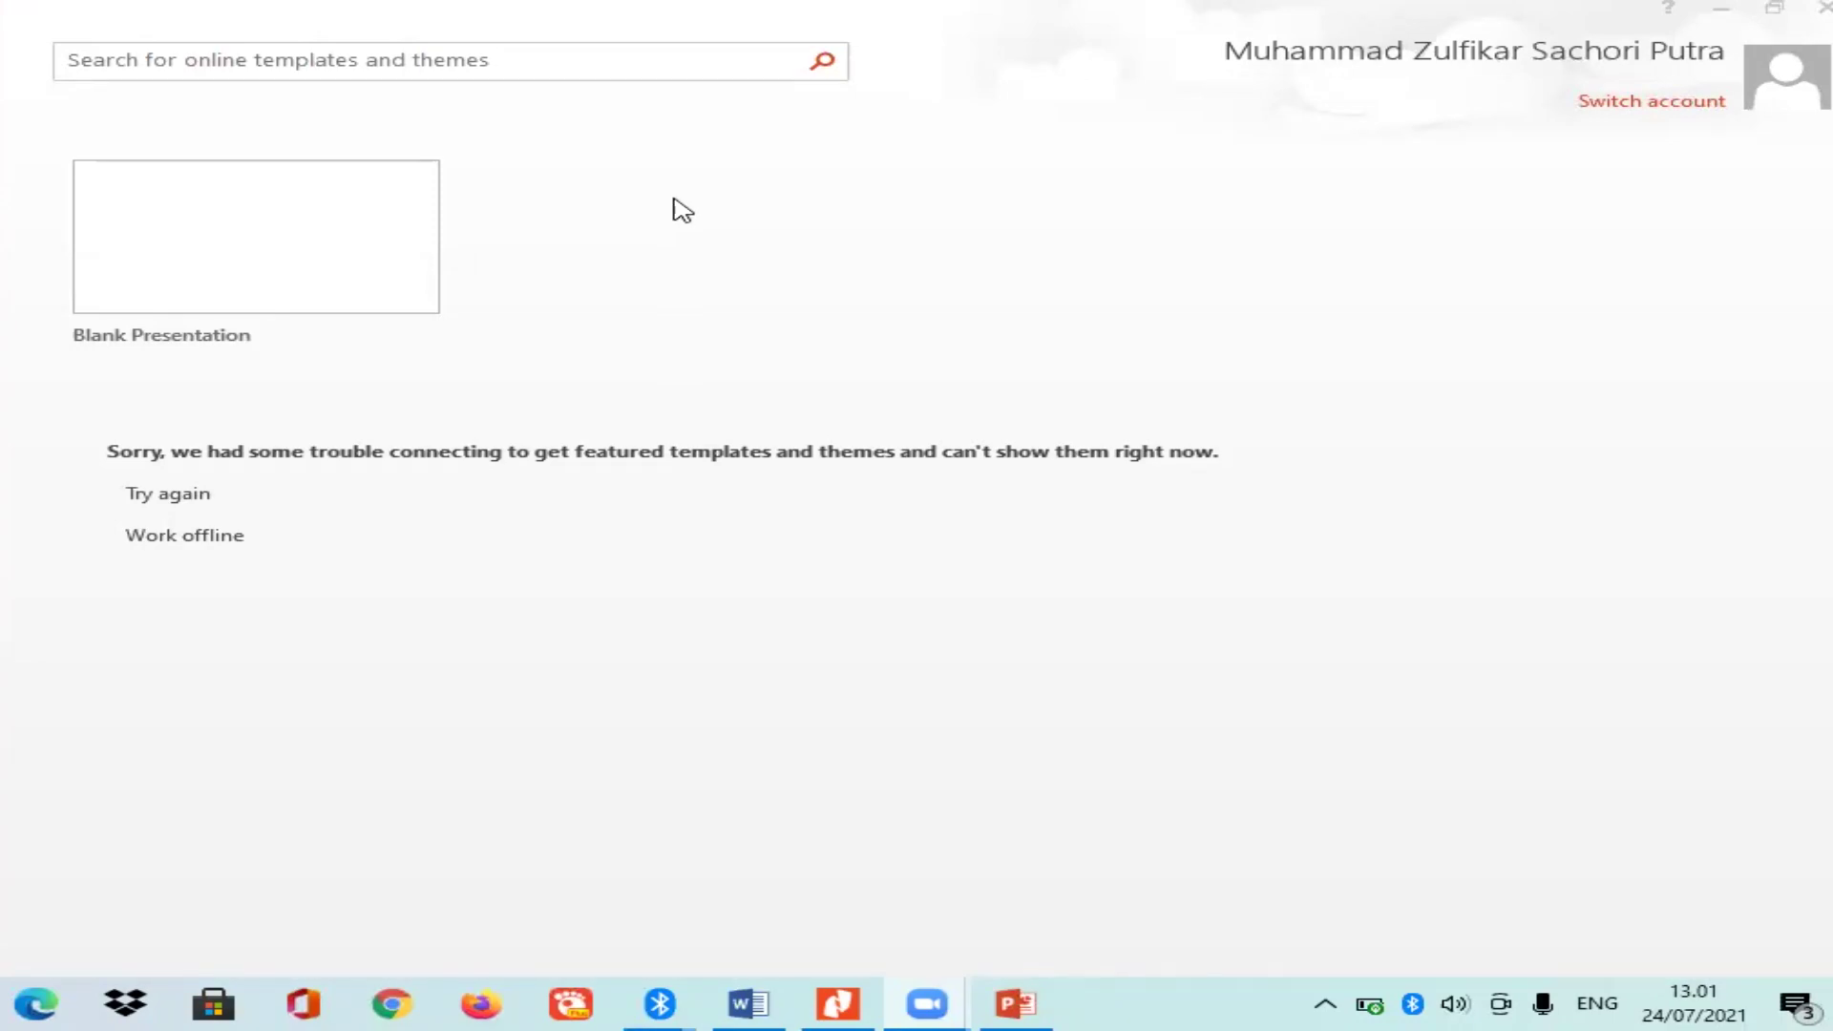
Create a new blank presentation, Presentation1, from the Blank Presentation tile.
click(315, 249)
click(315, 249)
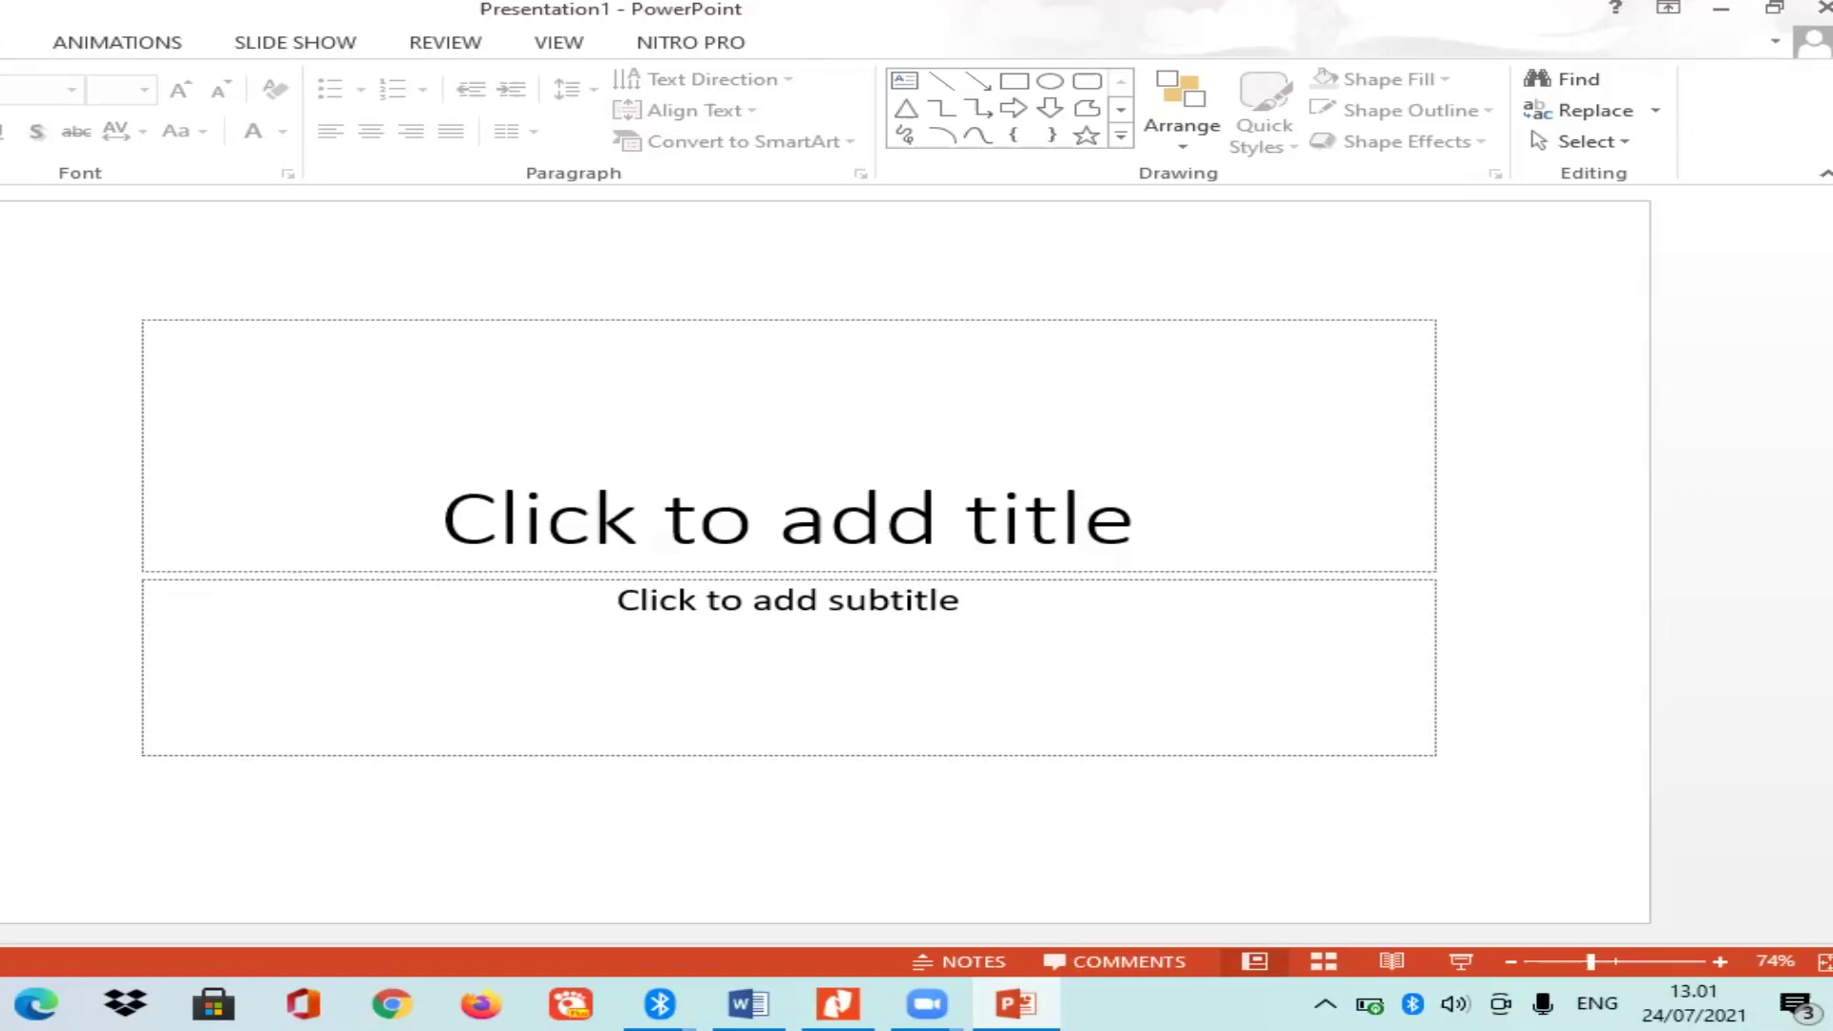
Try the blue circuit and orange themes, then apply the grey theme with blue/black stripes.
click(5, 42)
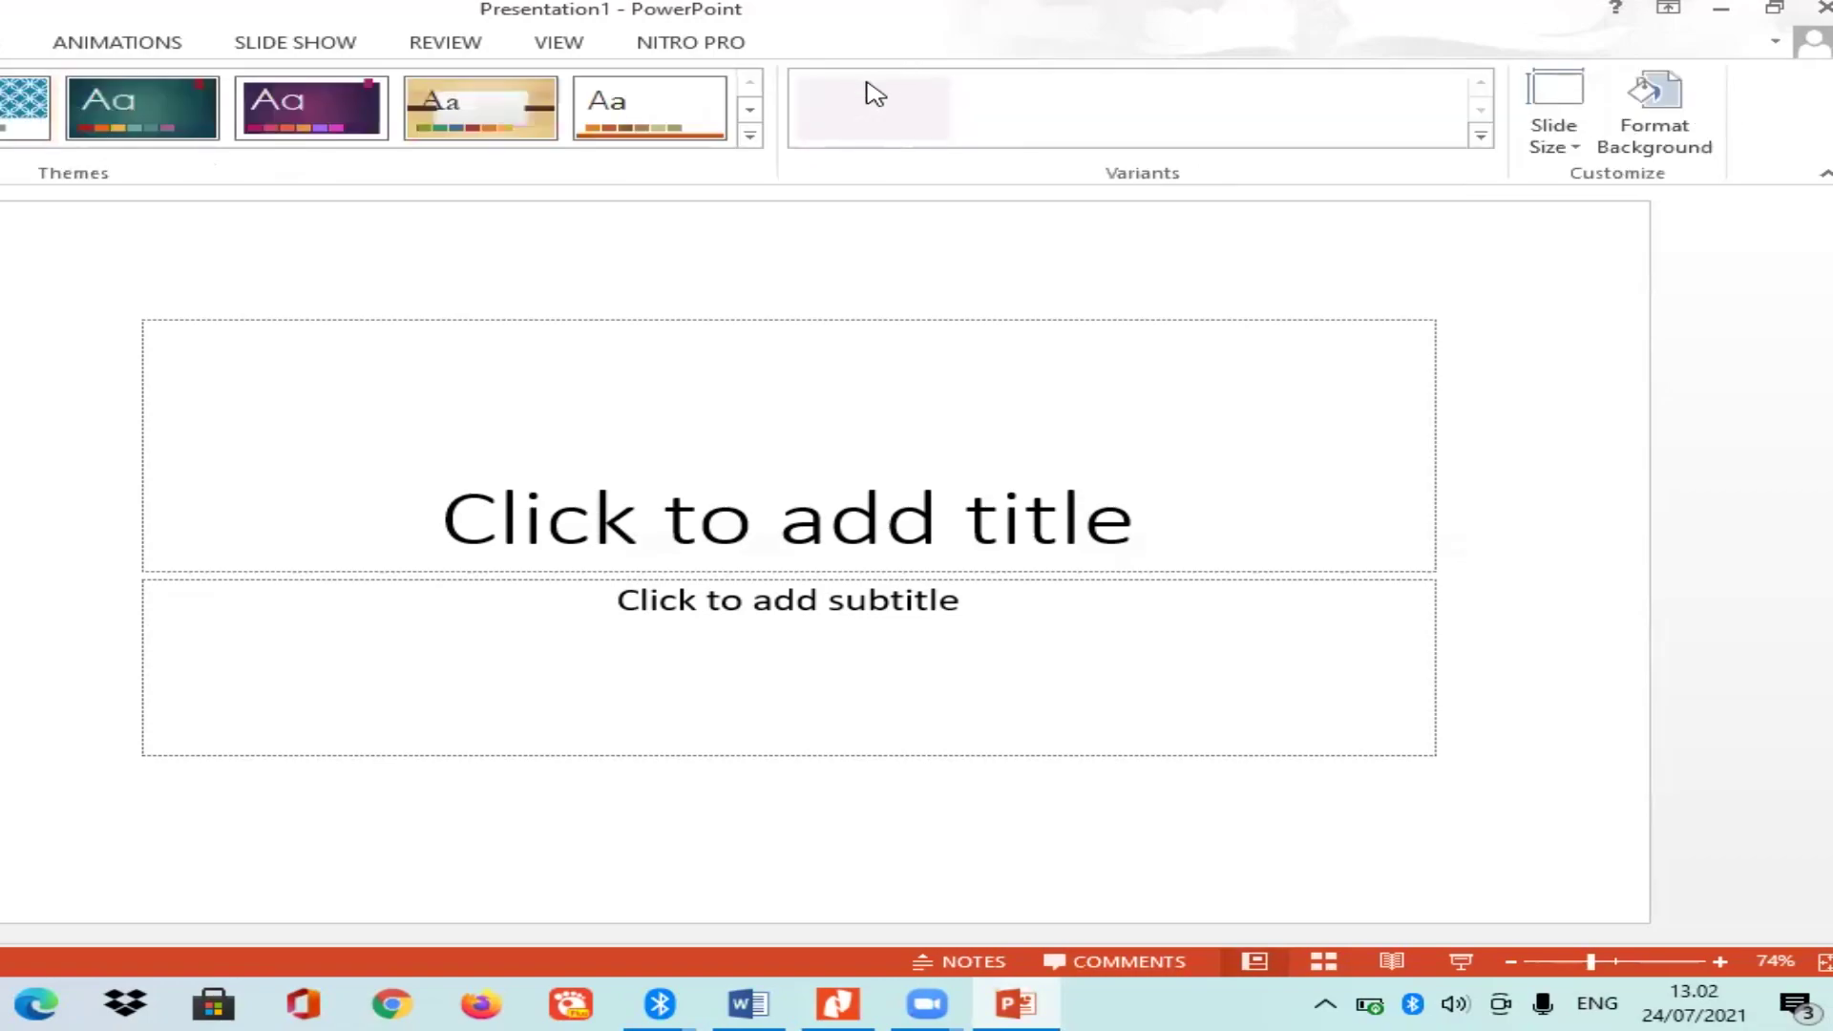
click(749, 135)
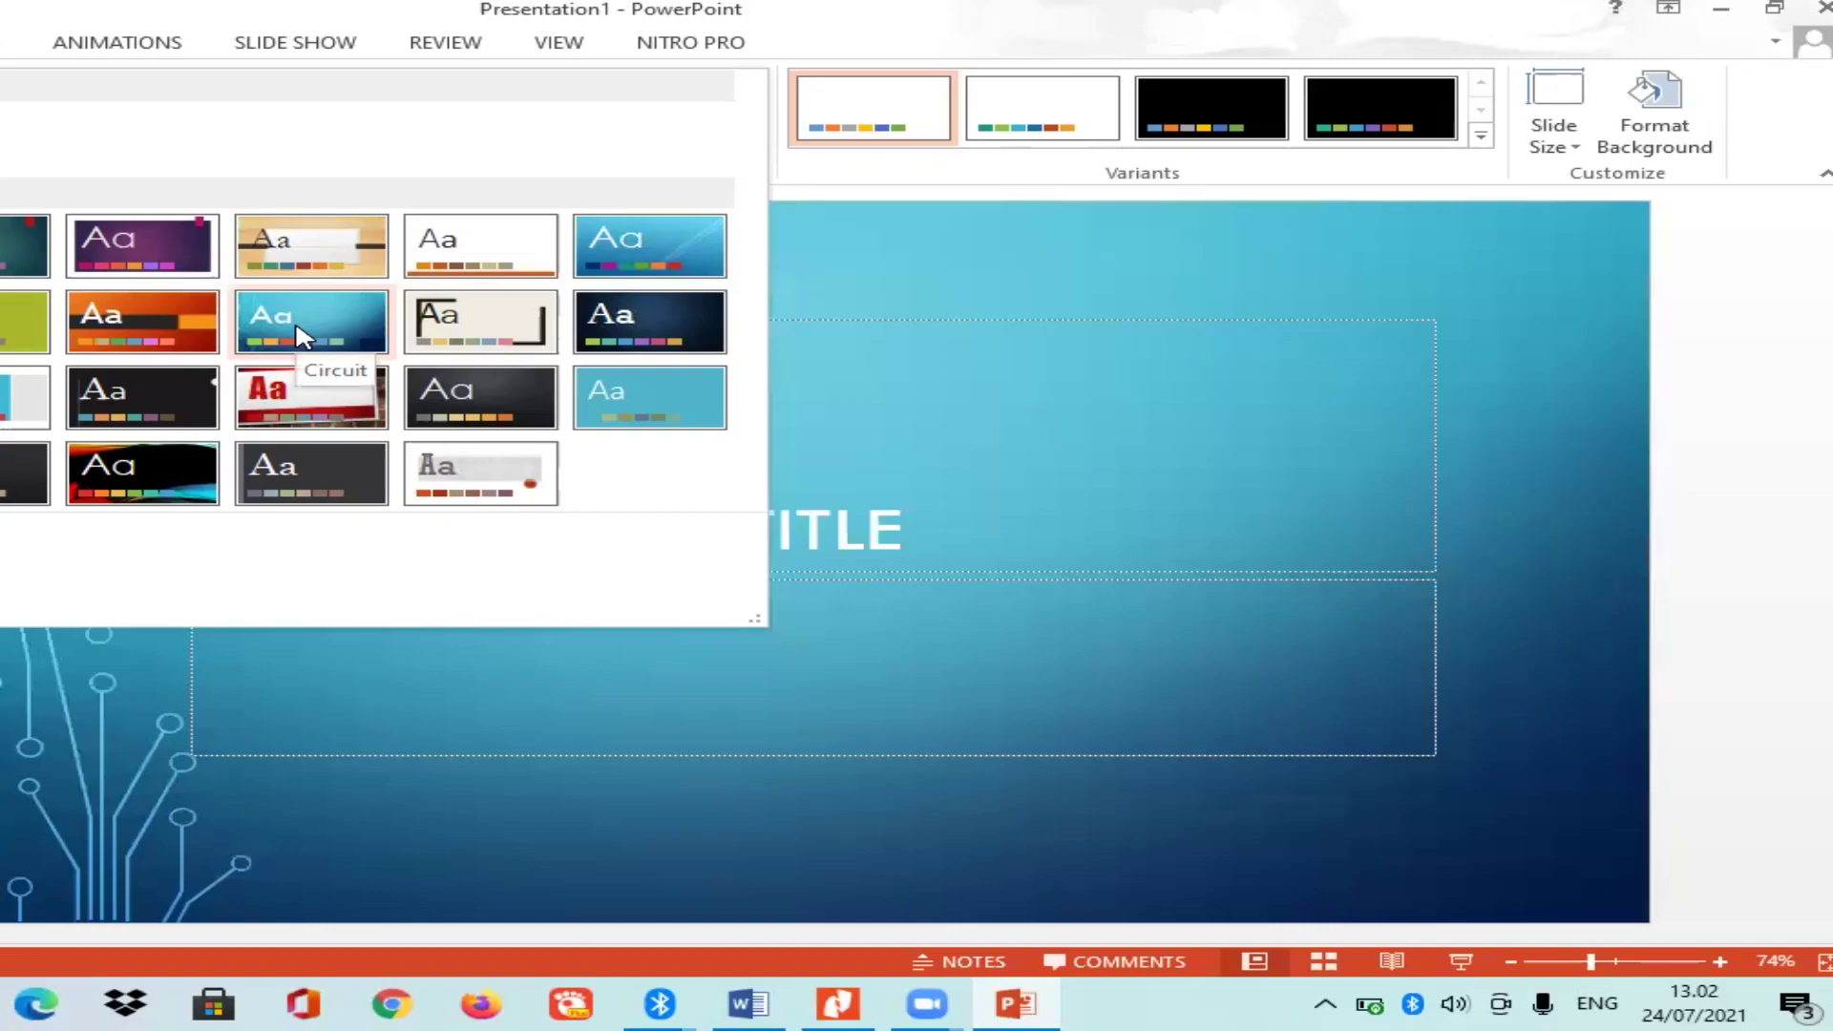
click(302, 334)
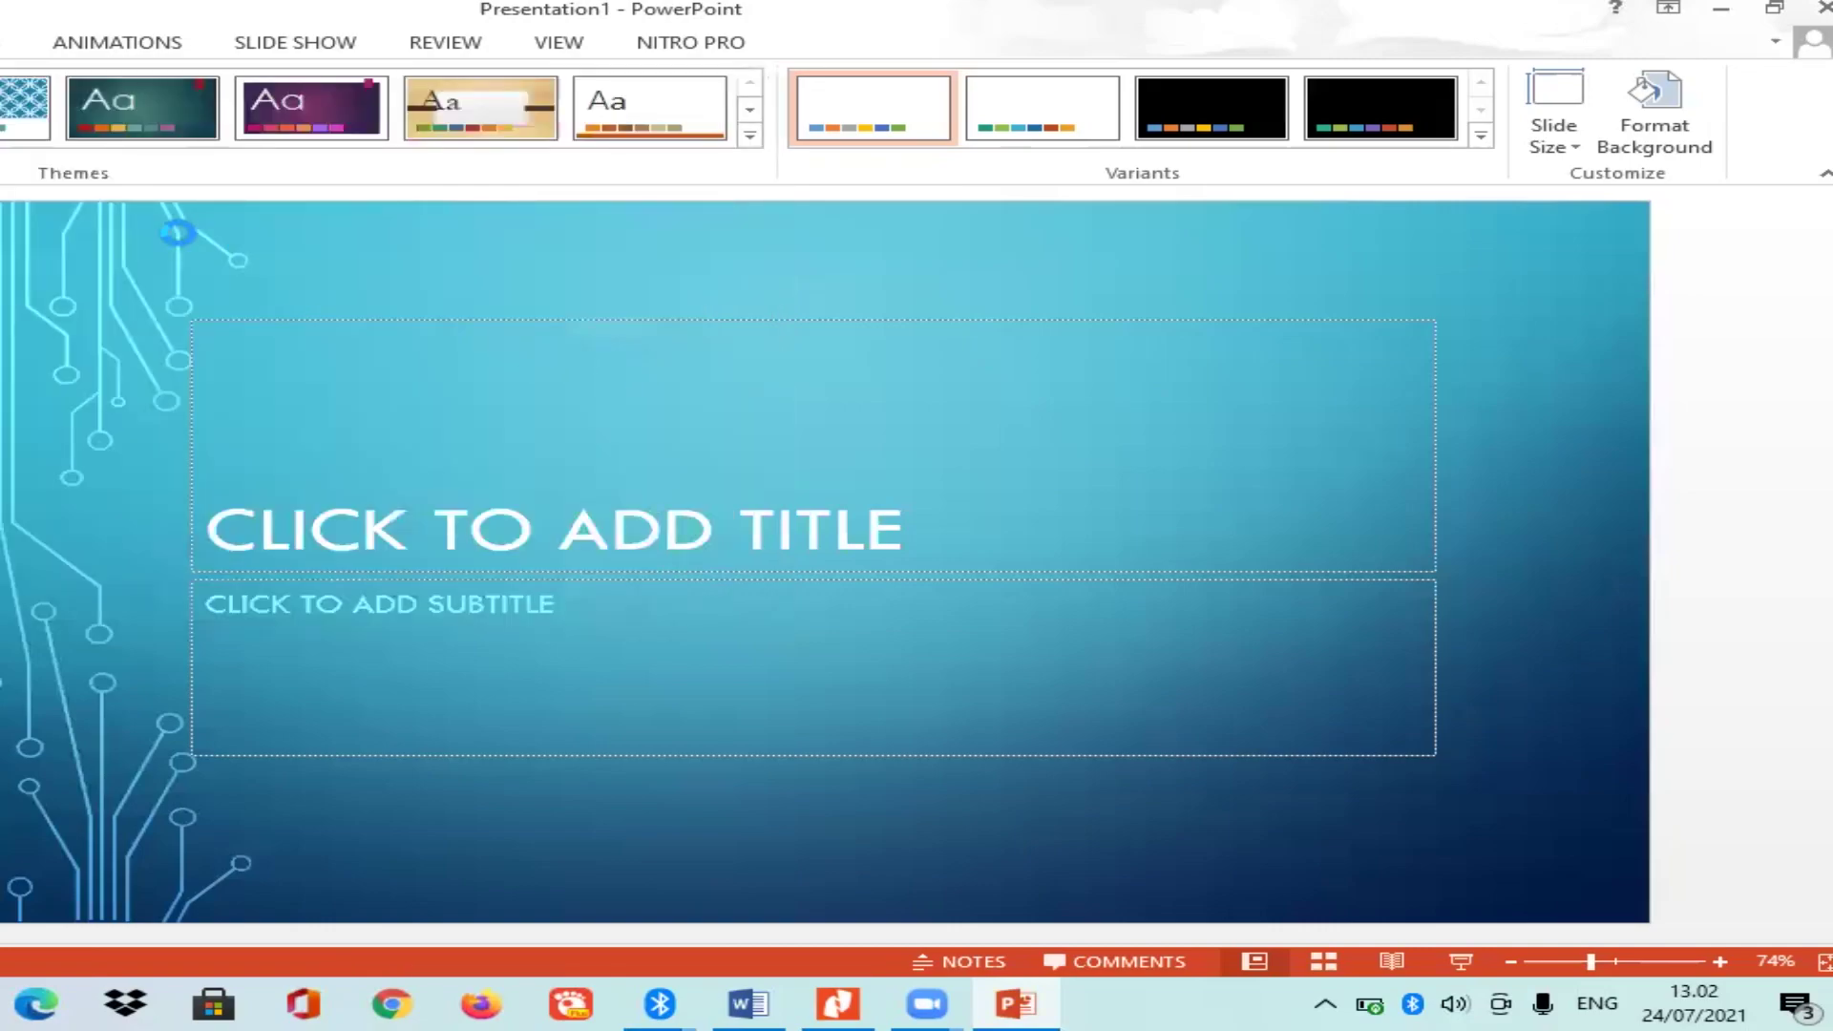
click(751, 138)
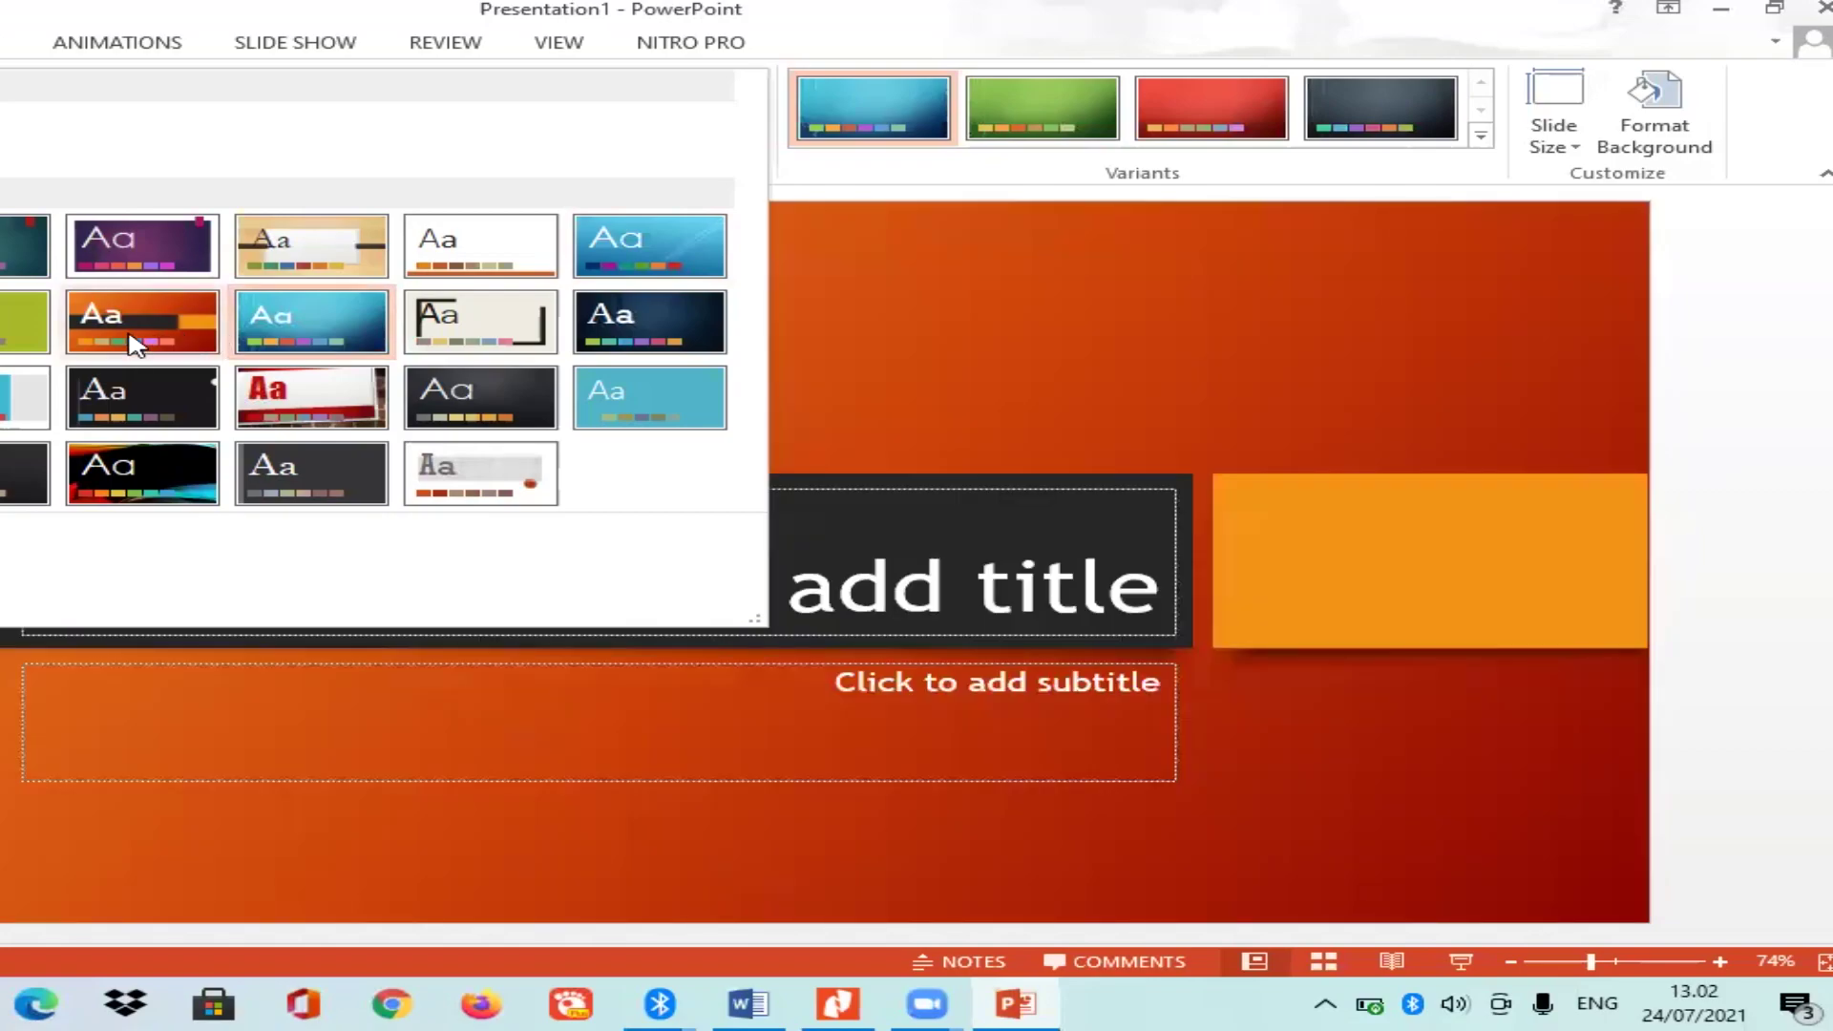
click(134, 342)
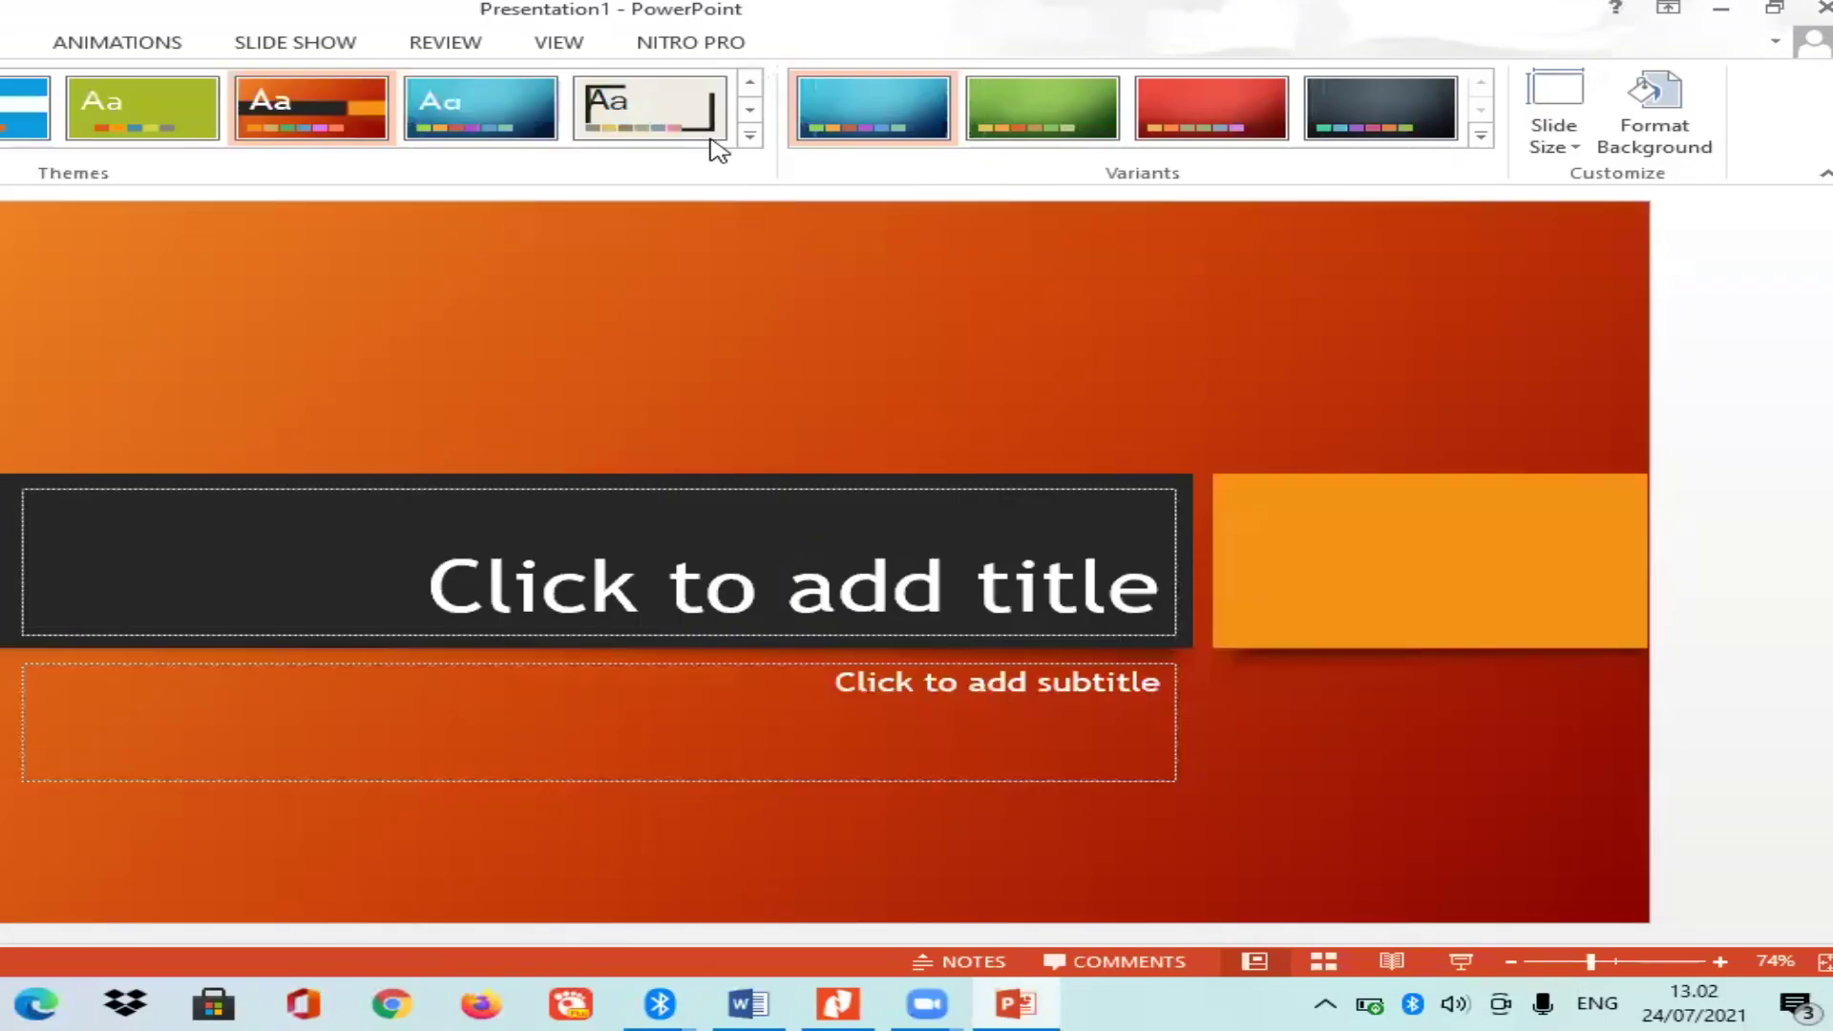
click(751, 138)
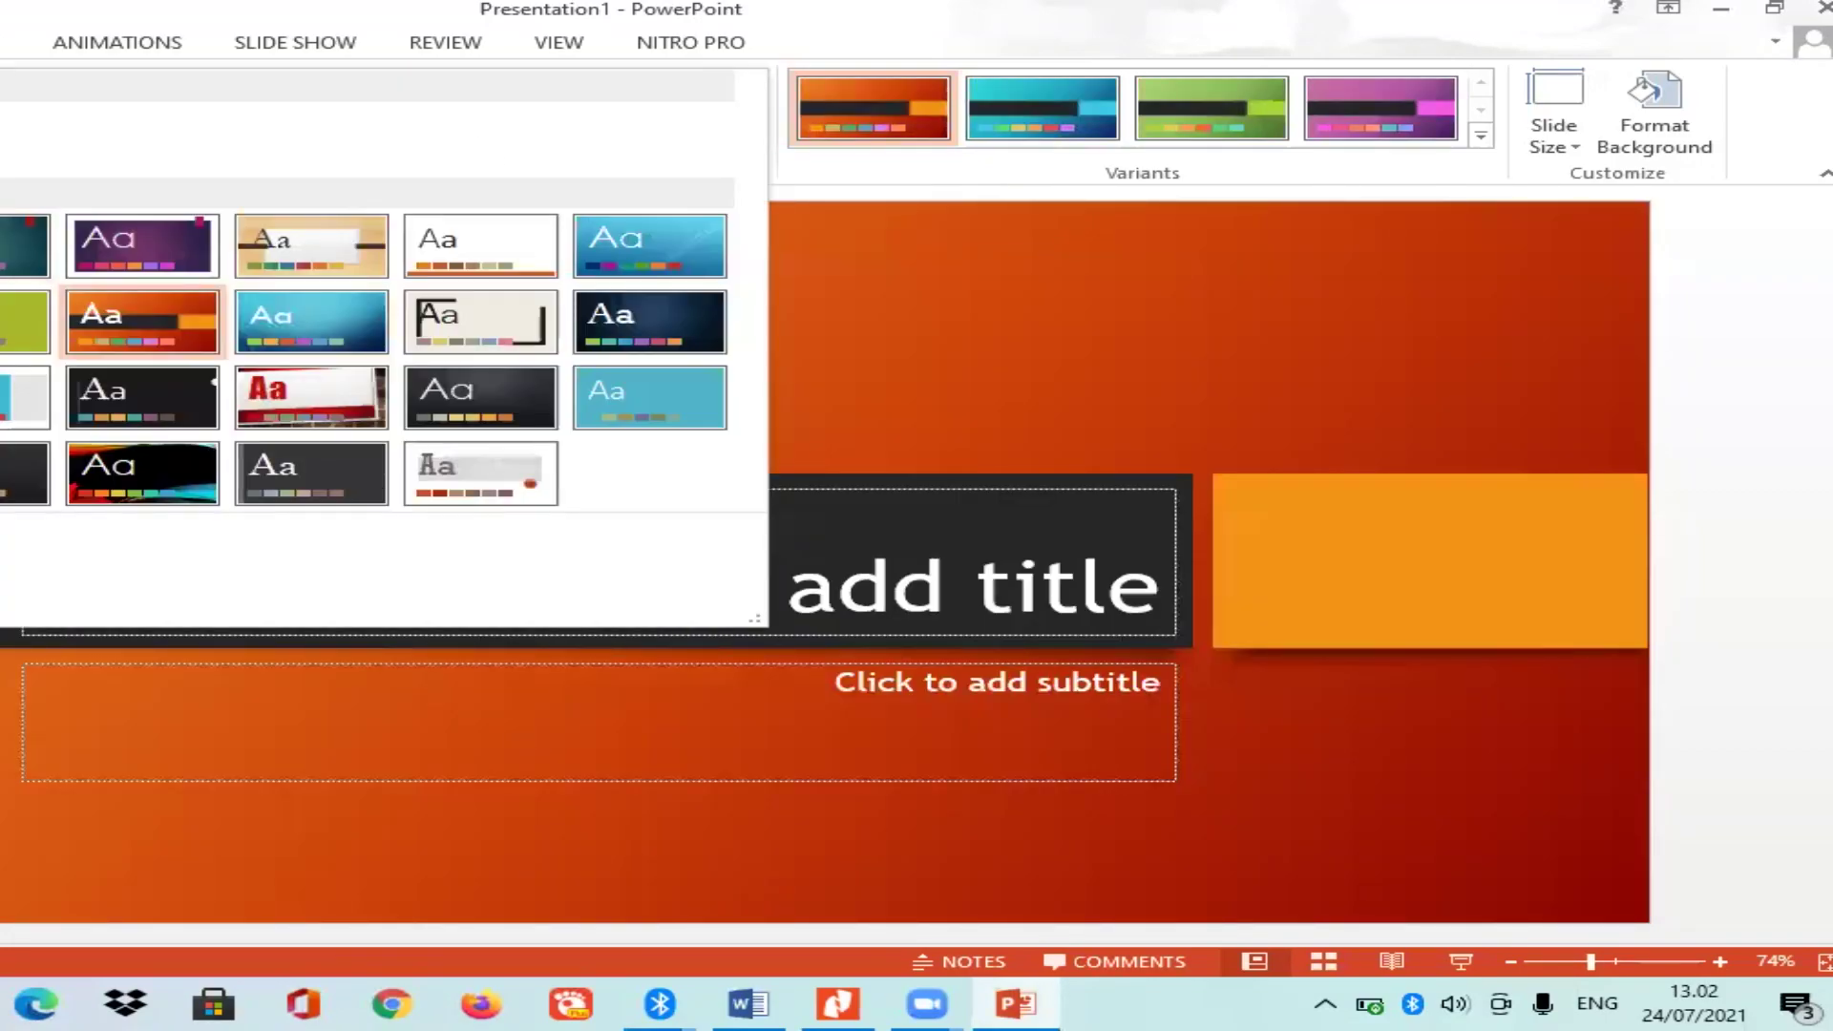
click(312, 470)
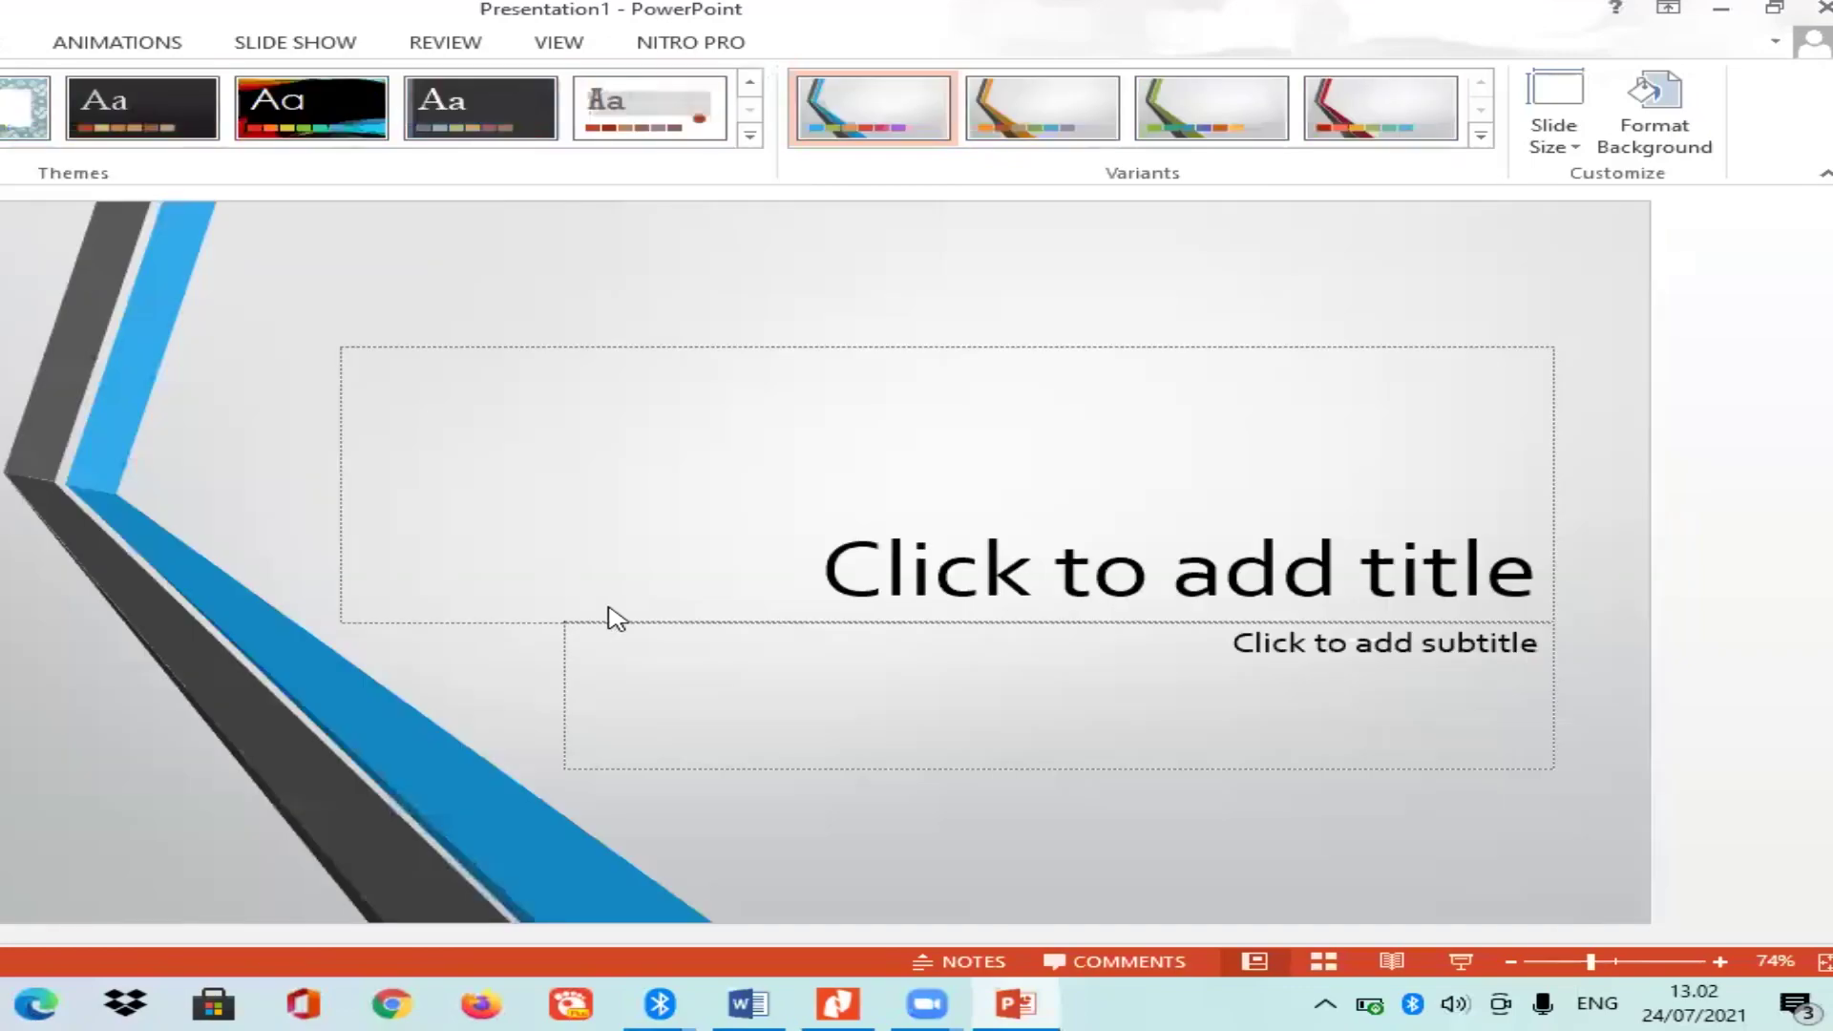
Enter 'Cara Membuat Powerpoint Sederhana' as the first slide's title, then place the cursor in the subtitle.
click(870, 565)
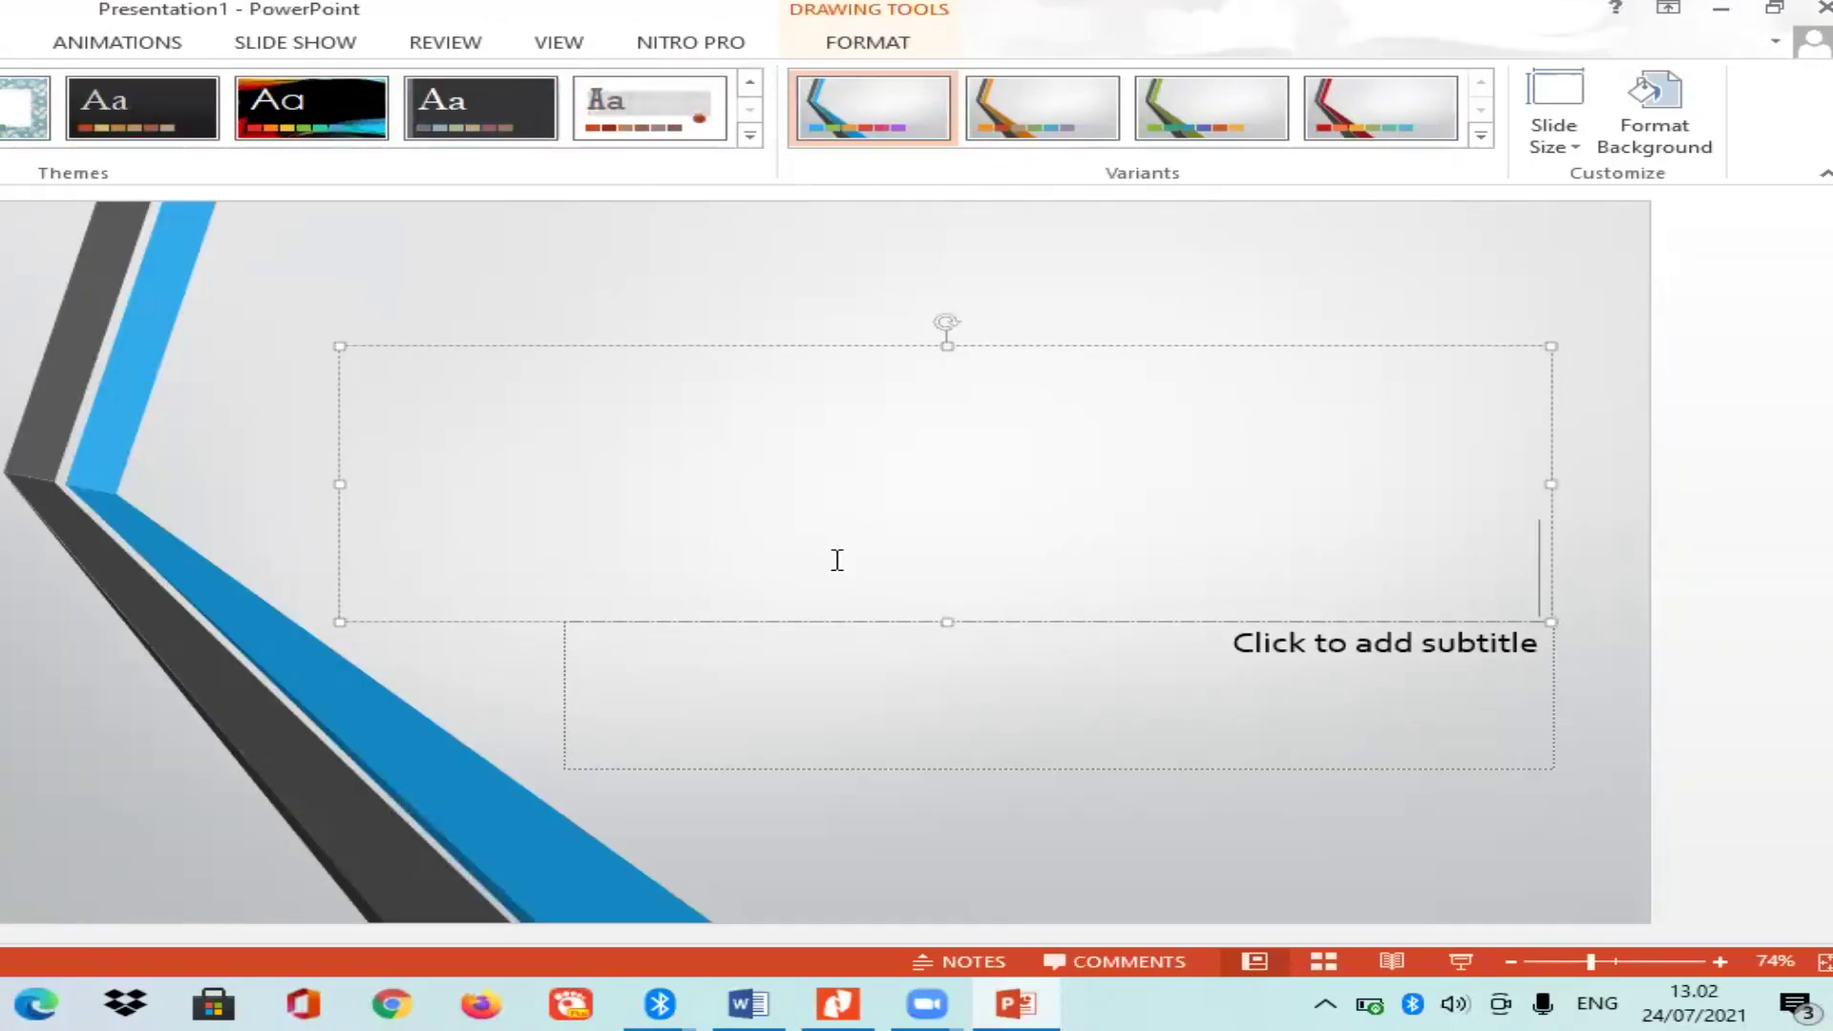
text(Ca)
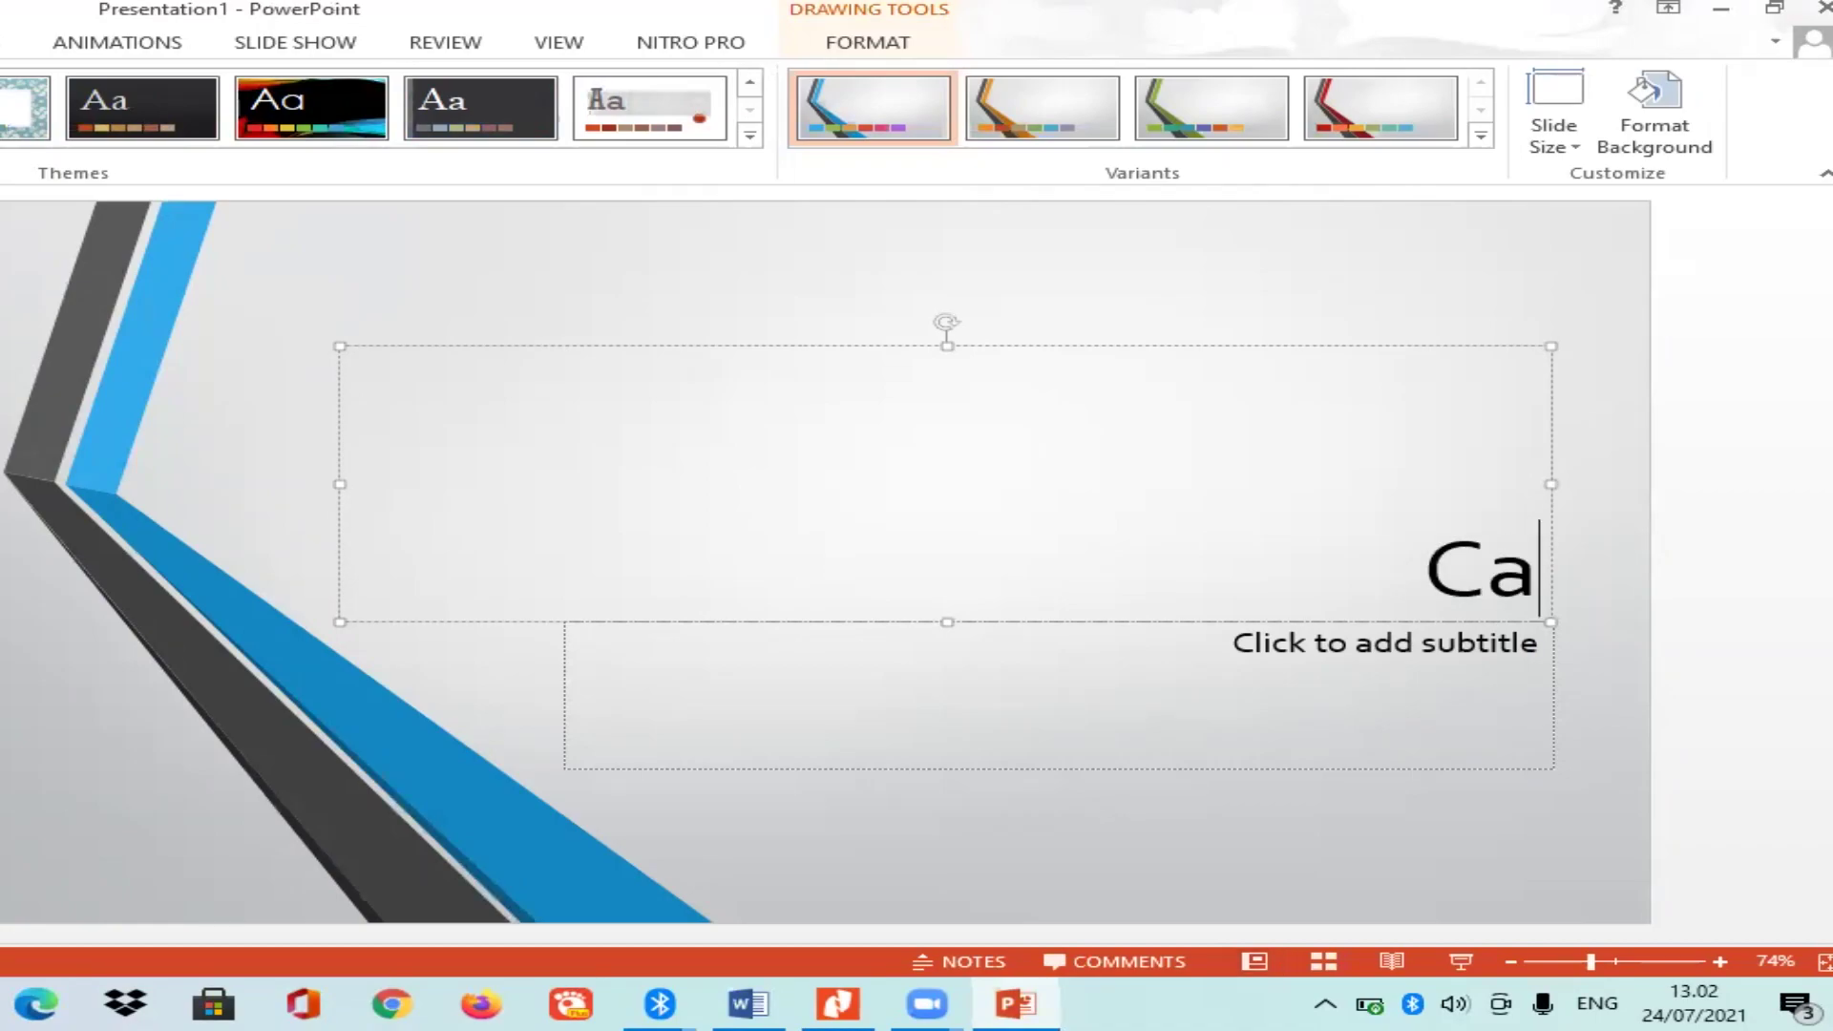
text(ra M)
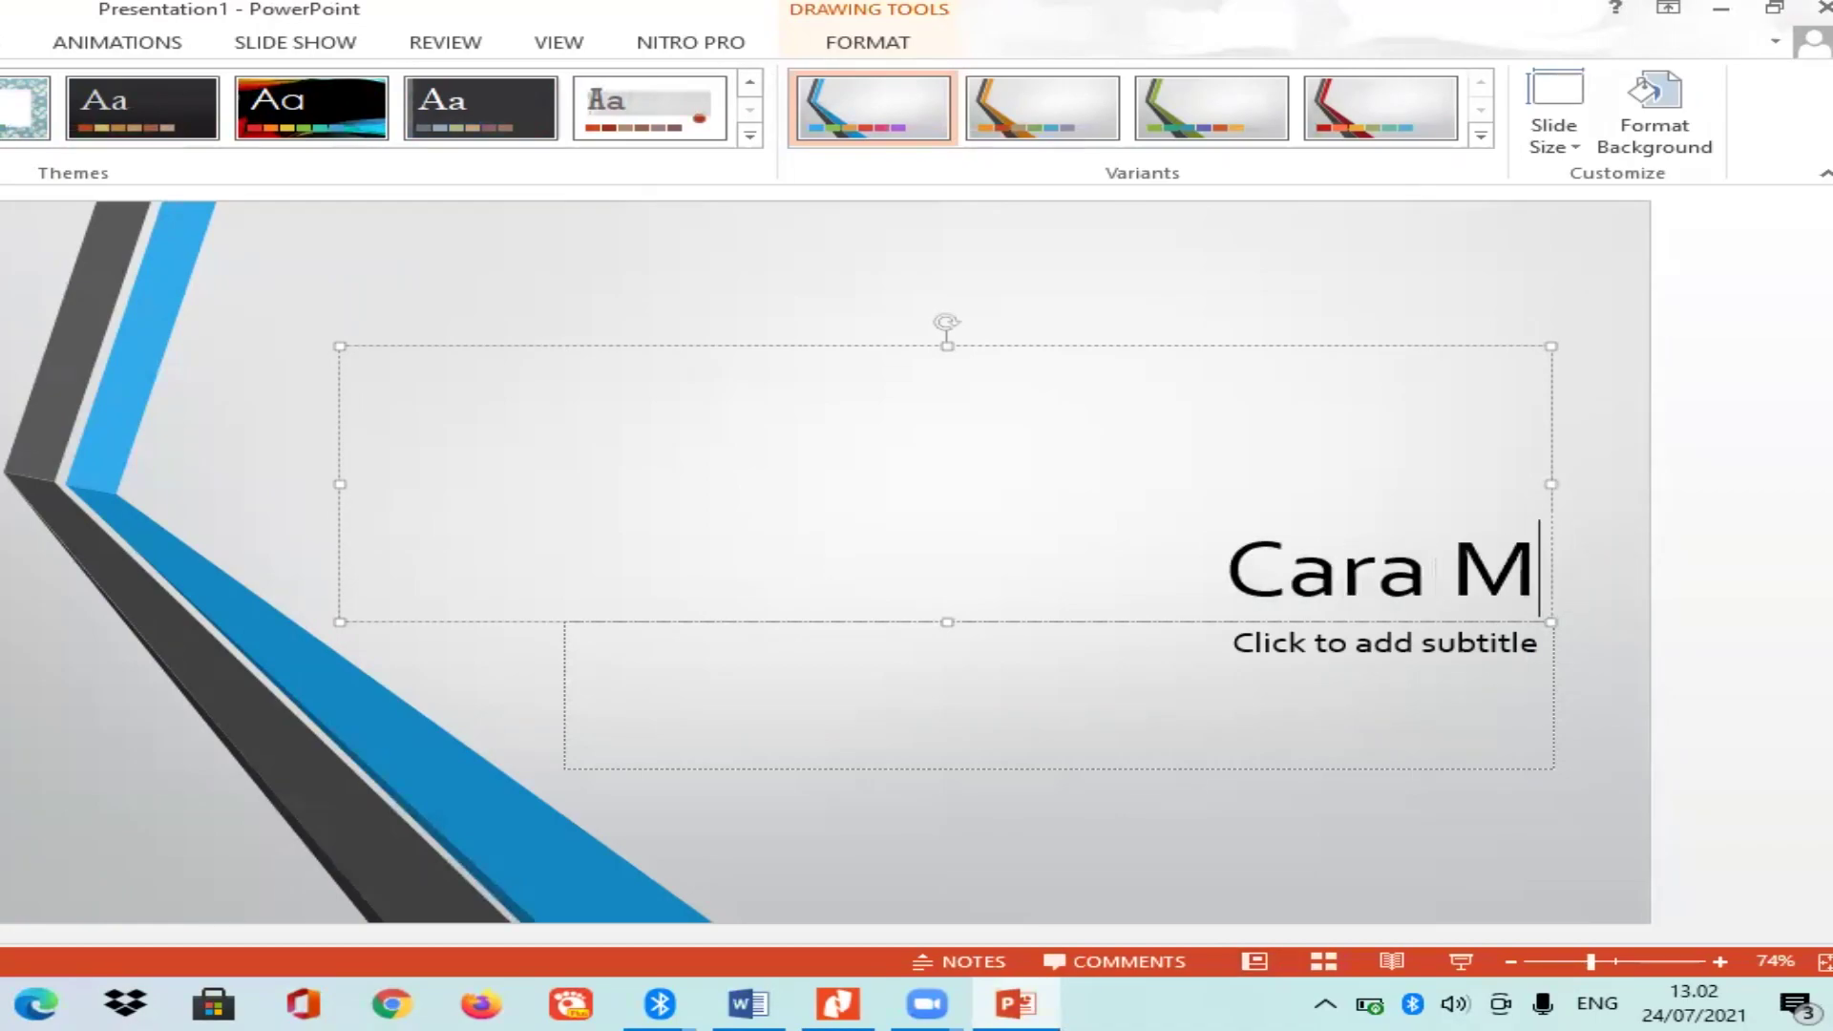
text(embuat )
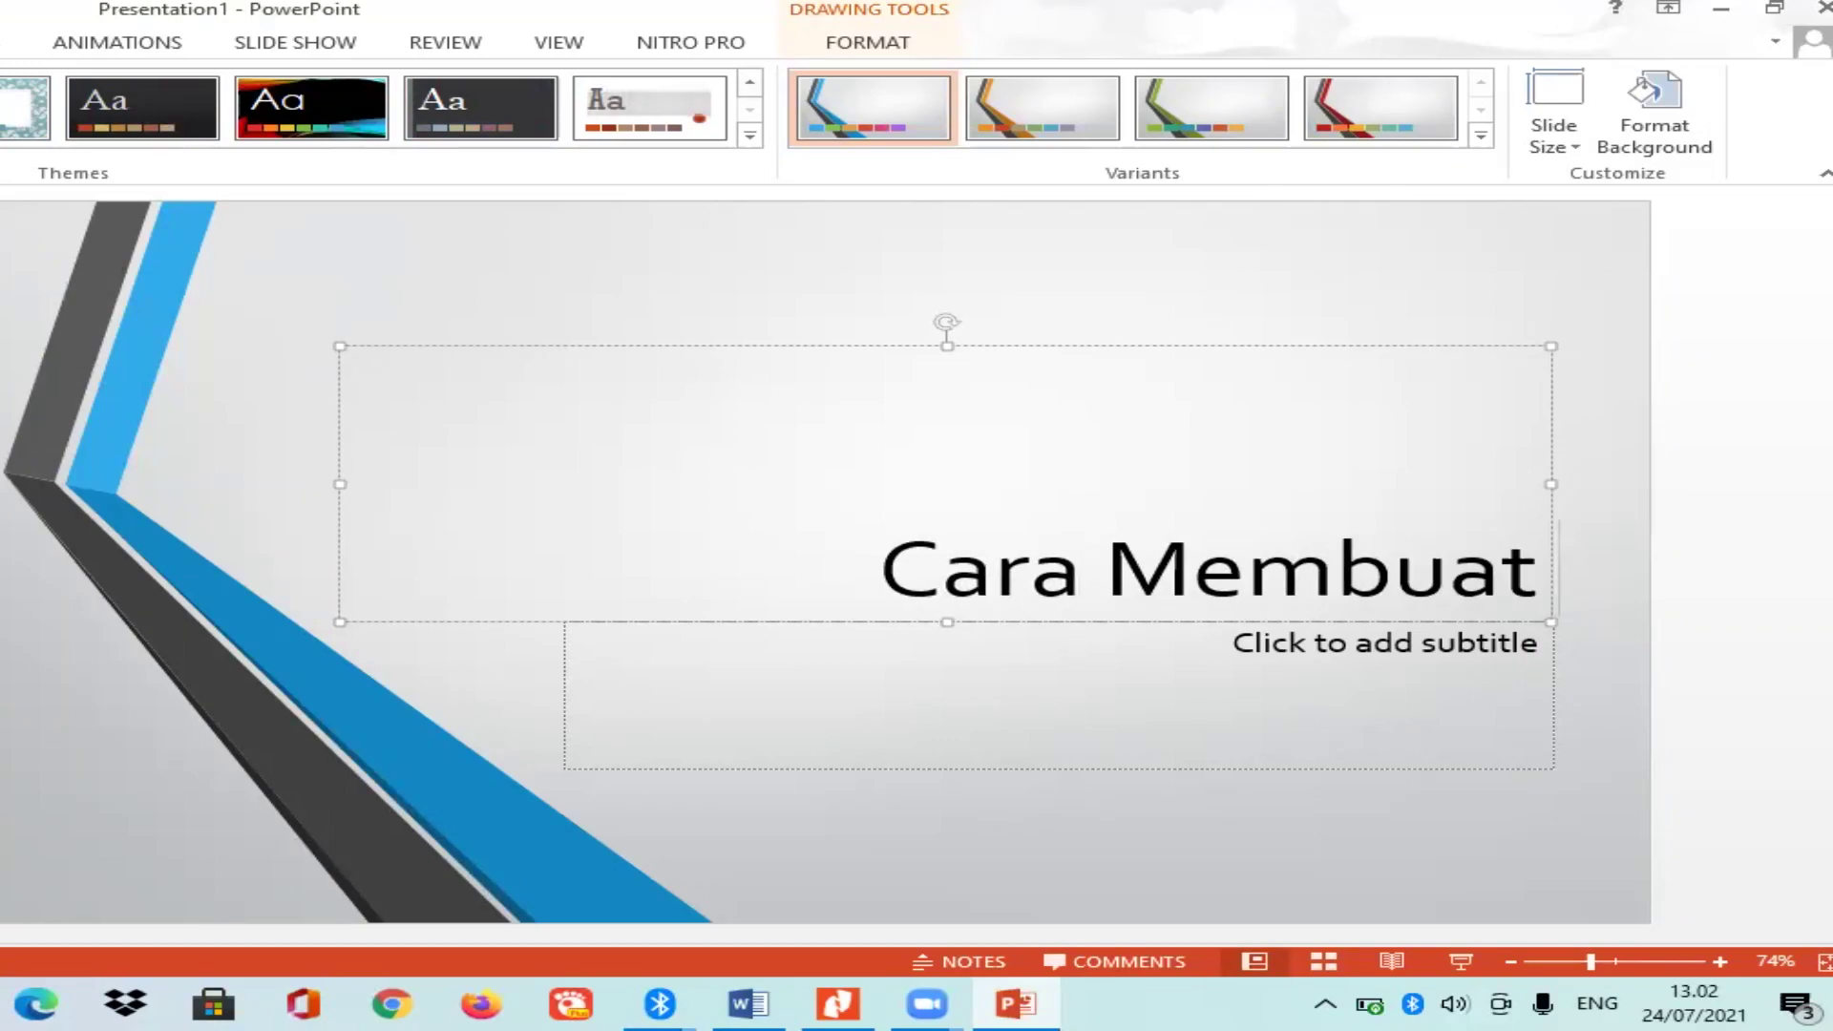
text(Powerp)
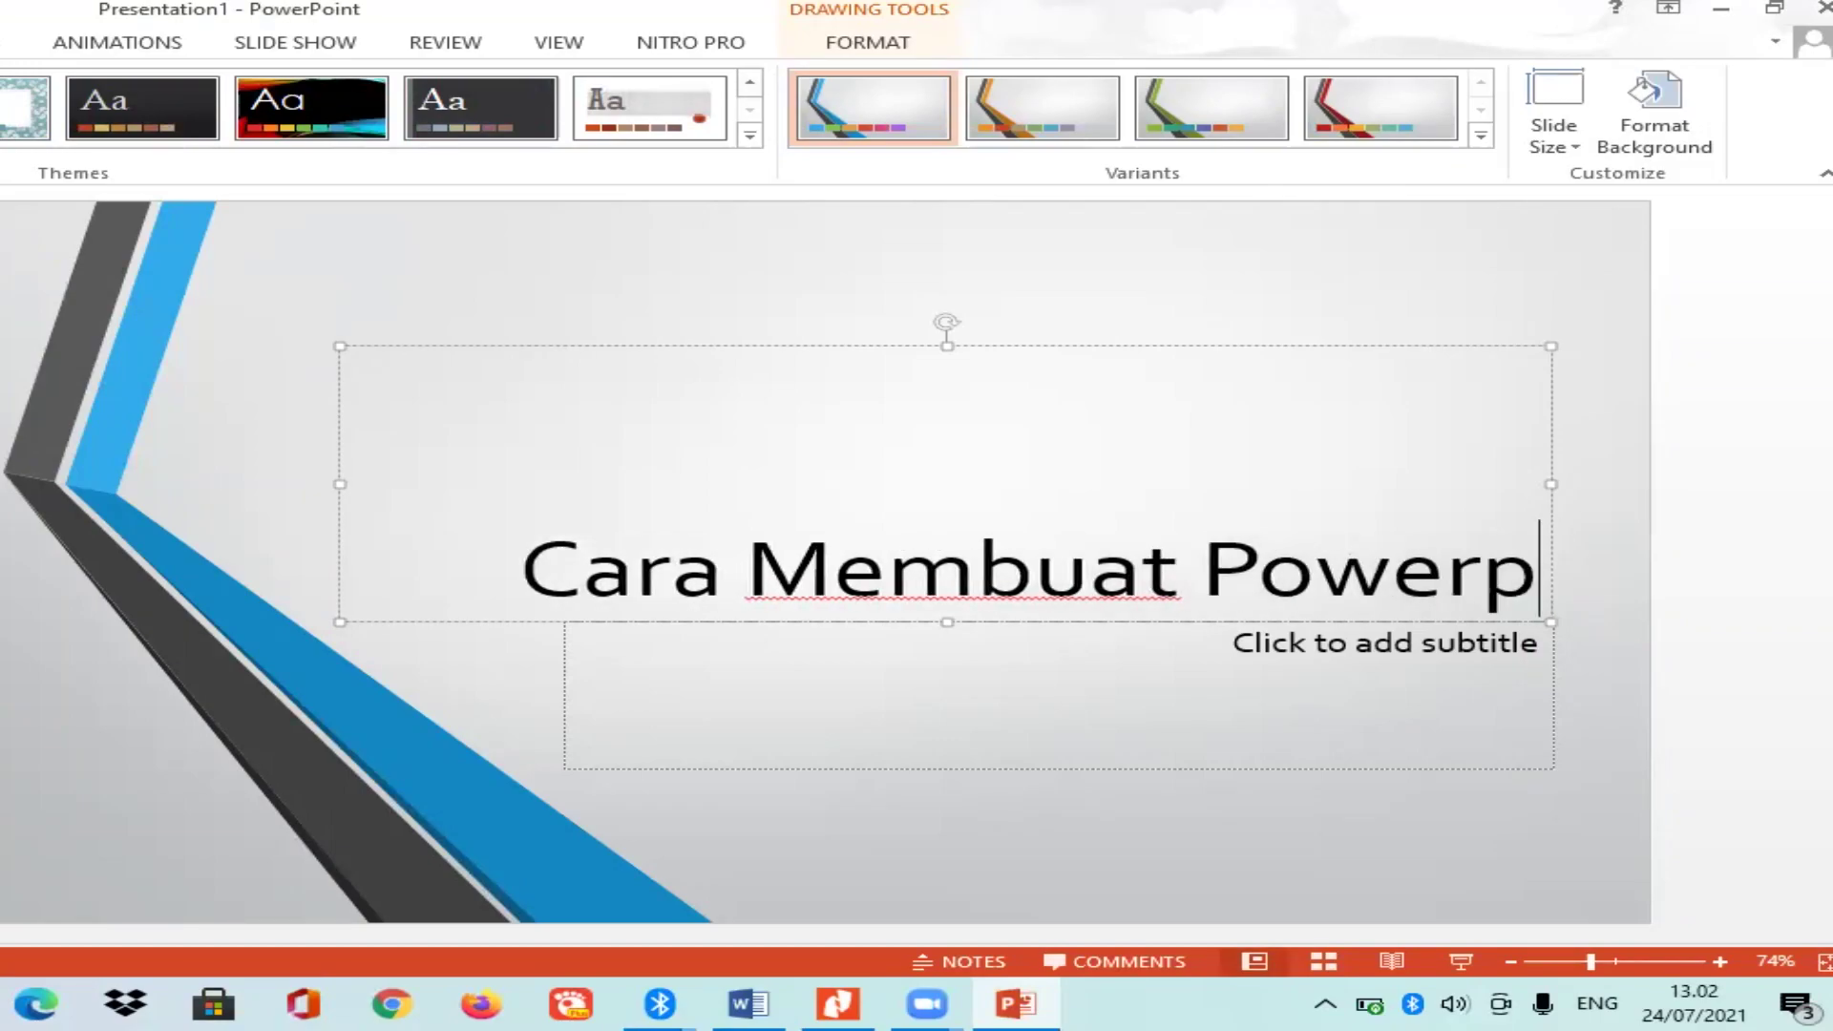
text(oint)
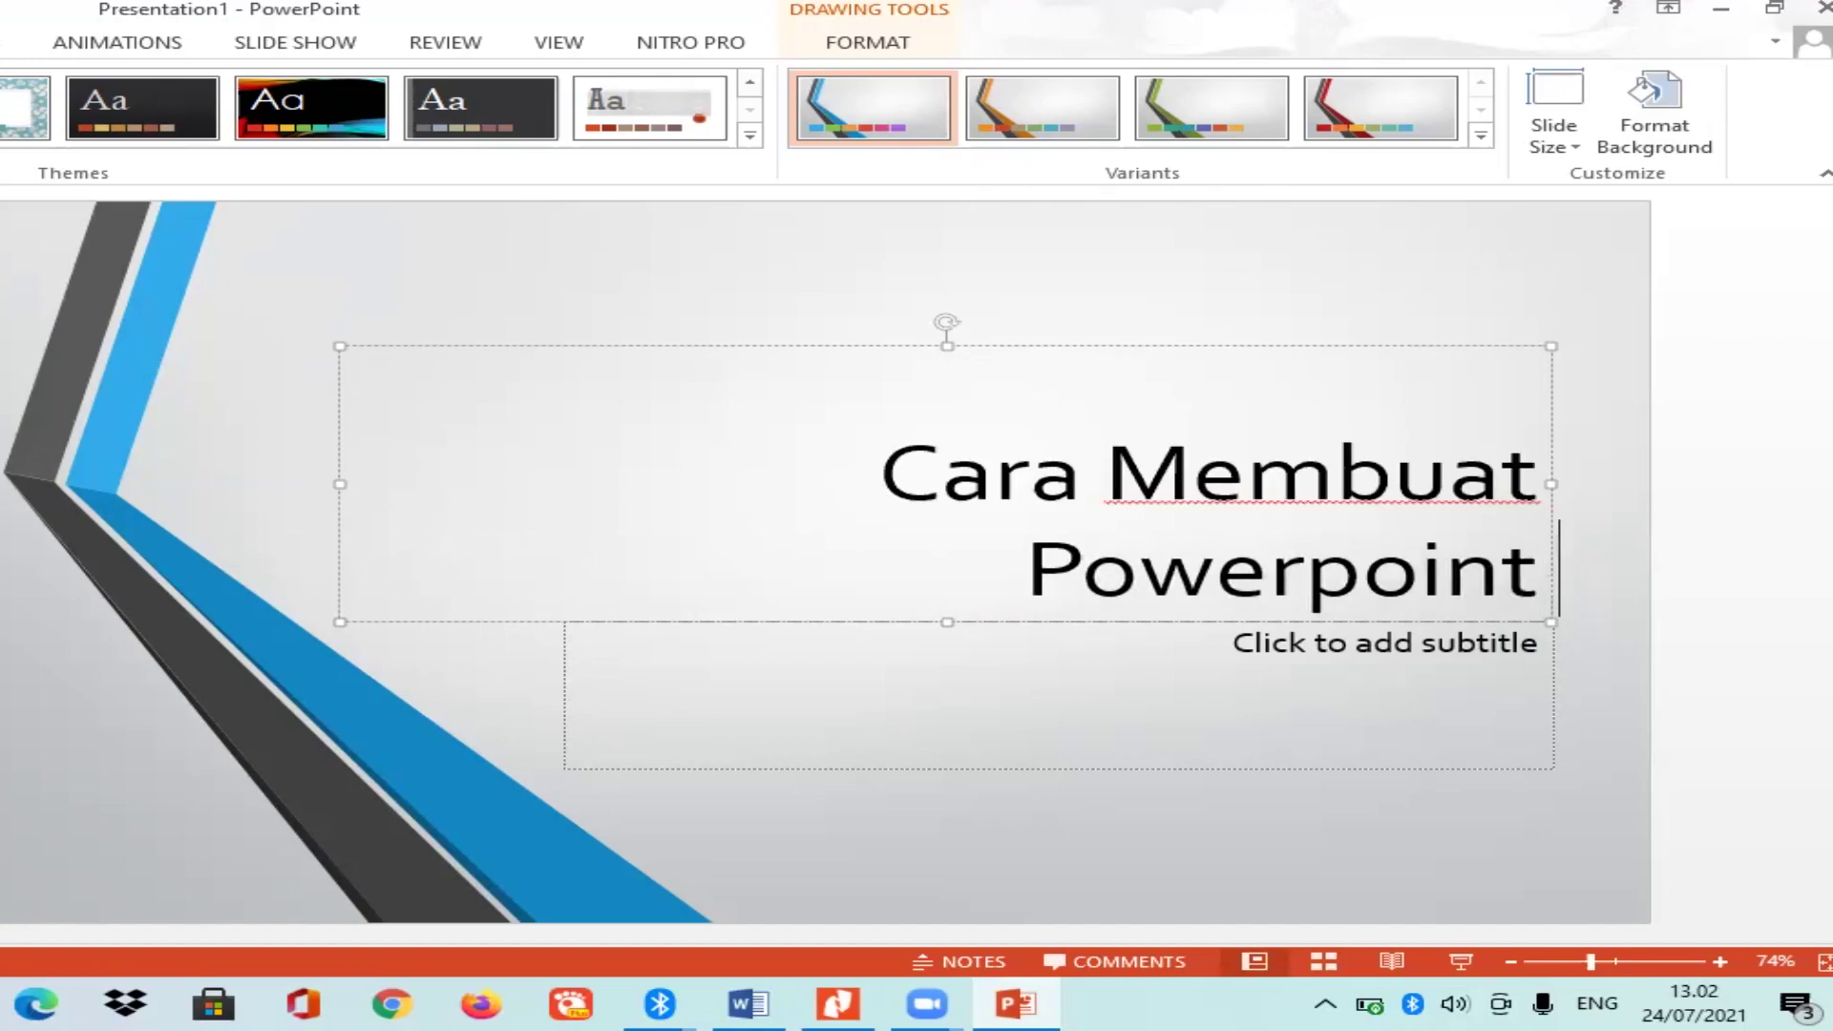
text( Seder)
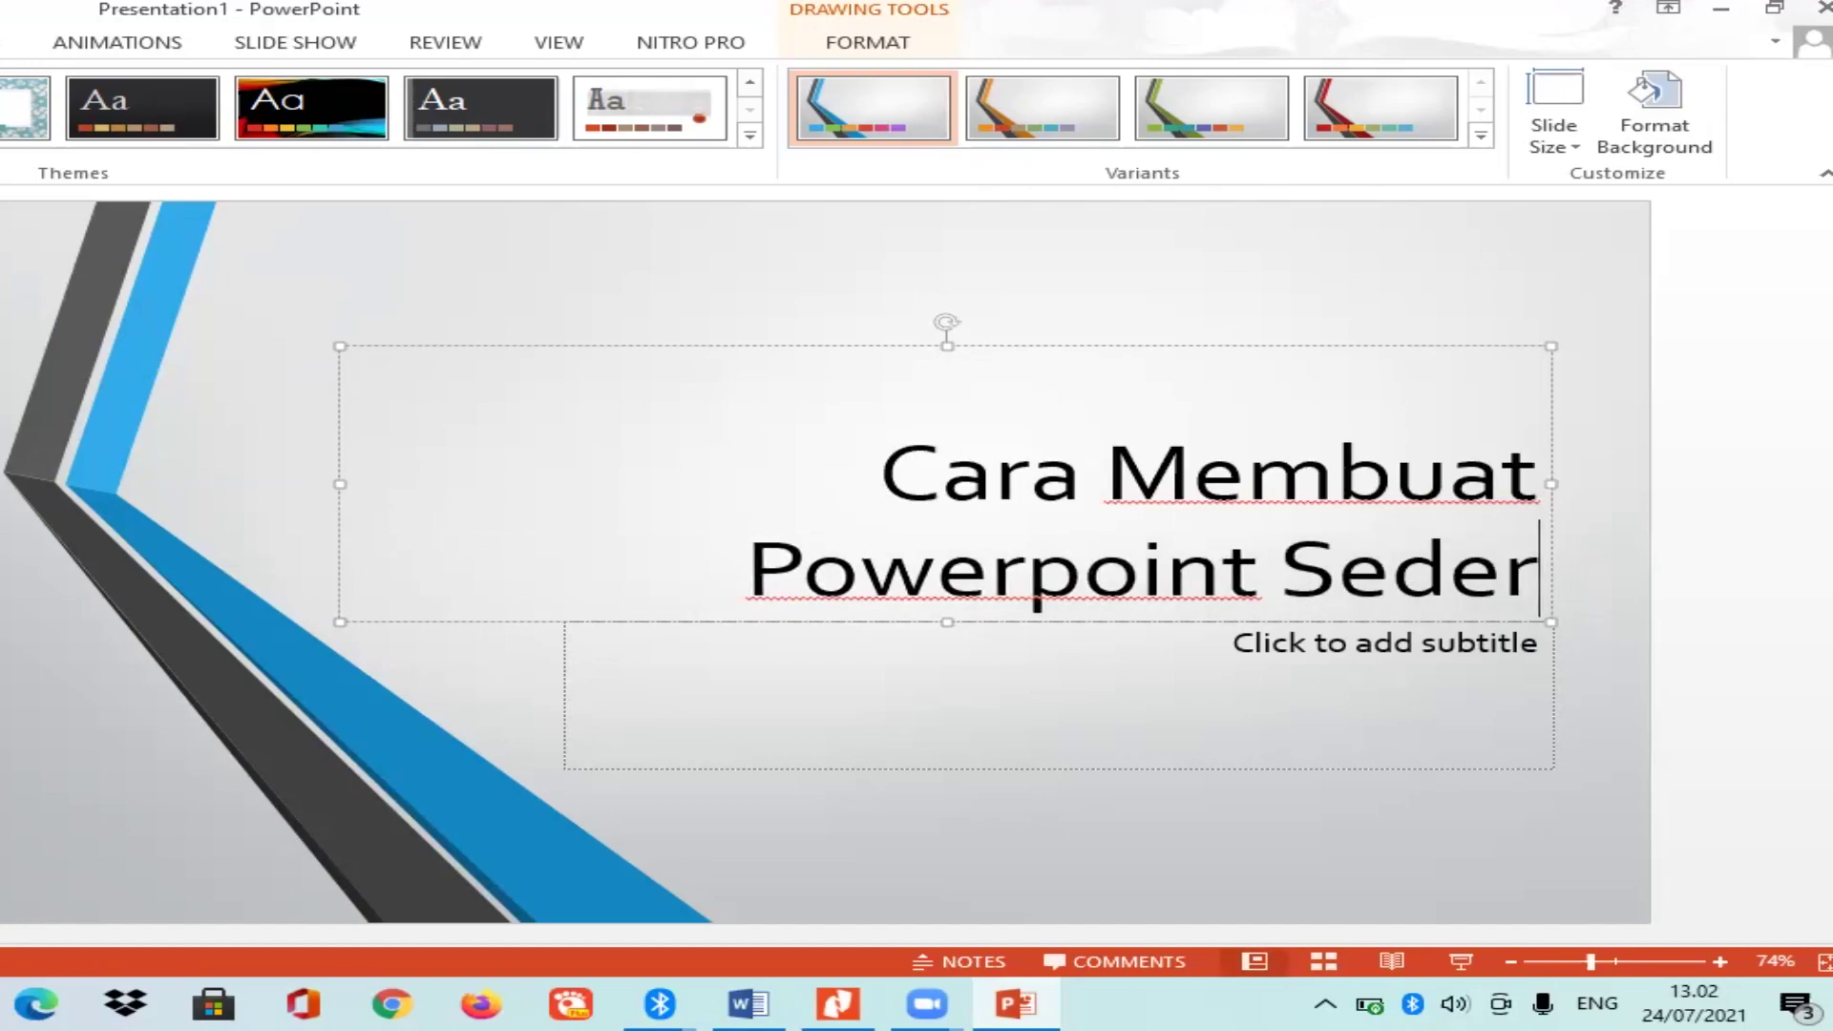
text(hana)
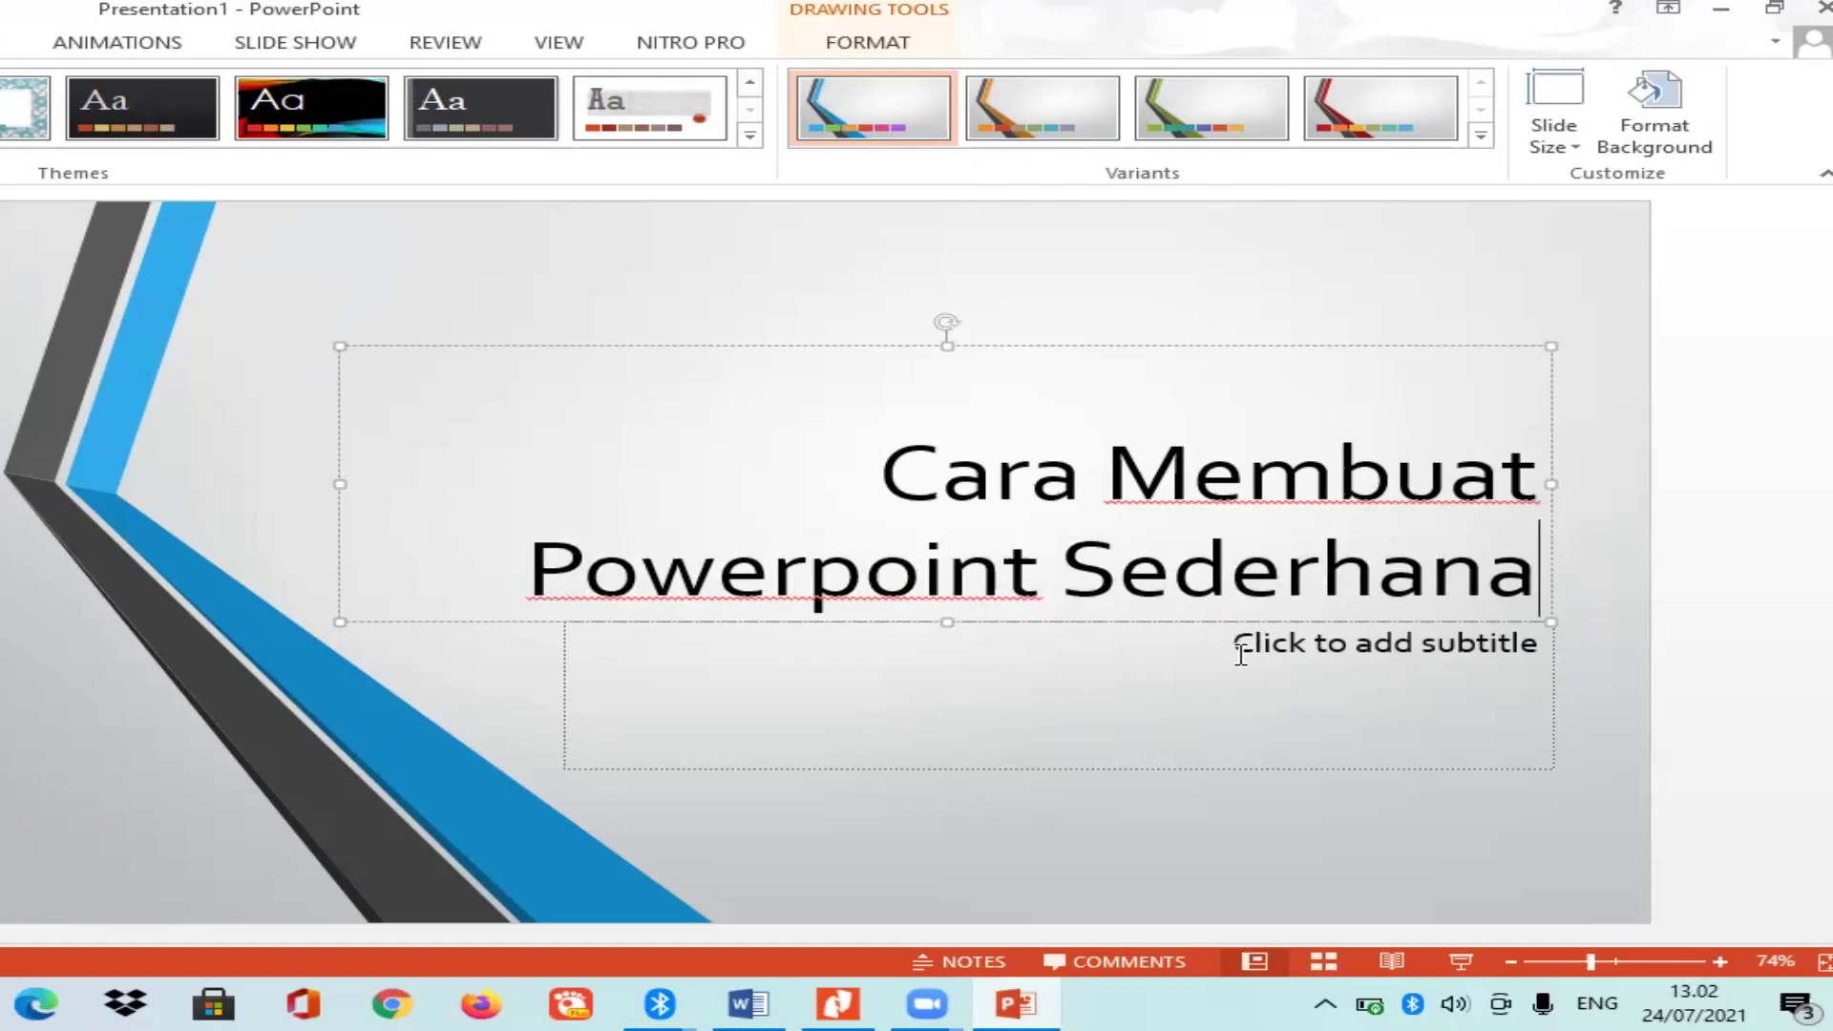
click(1241, 654)
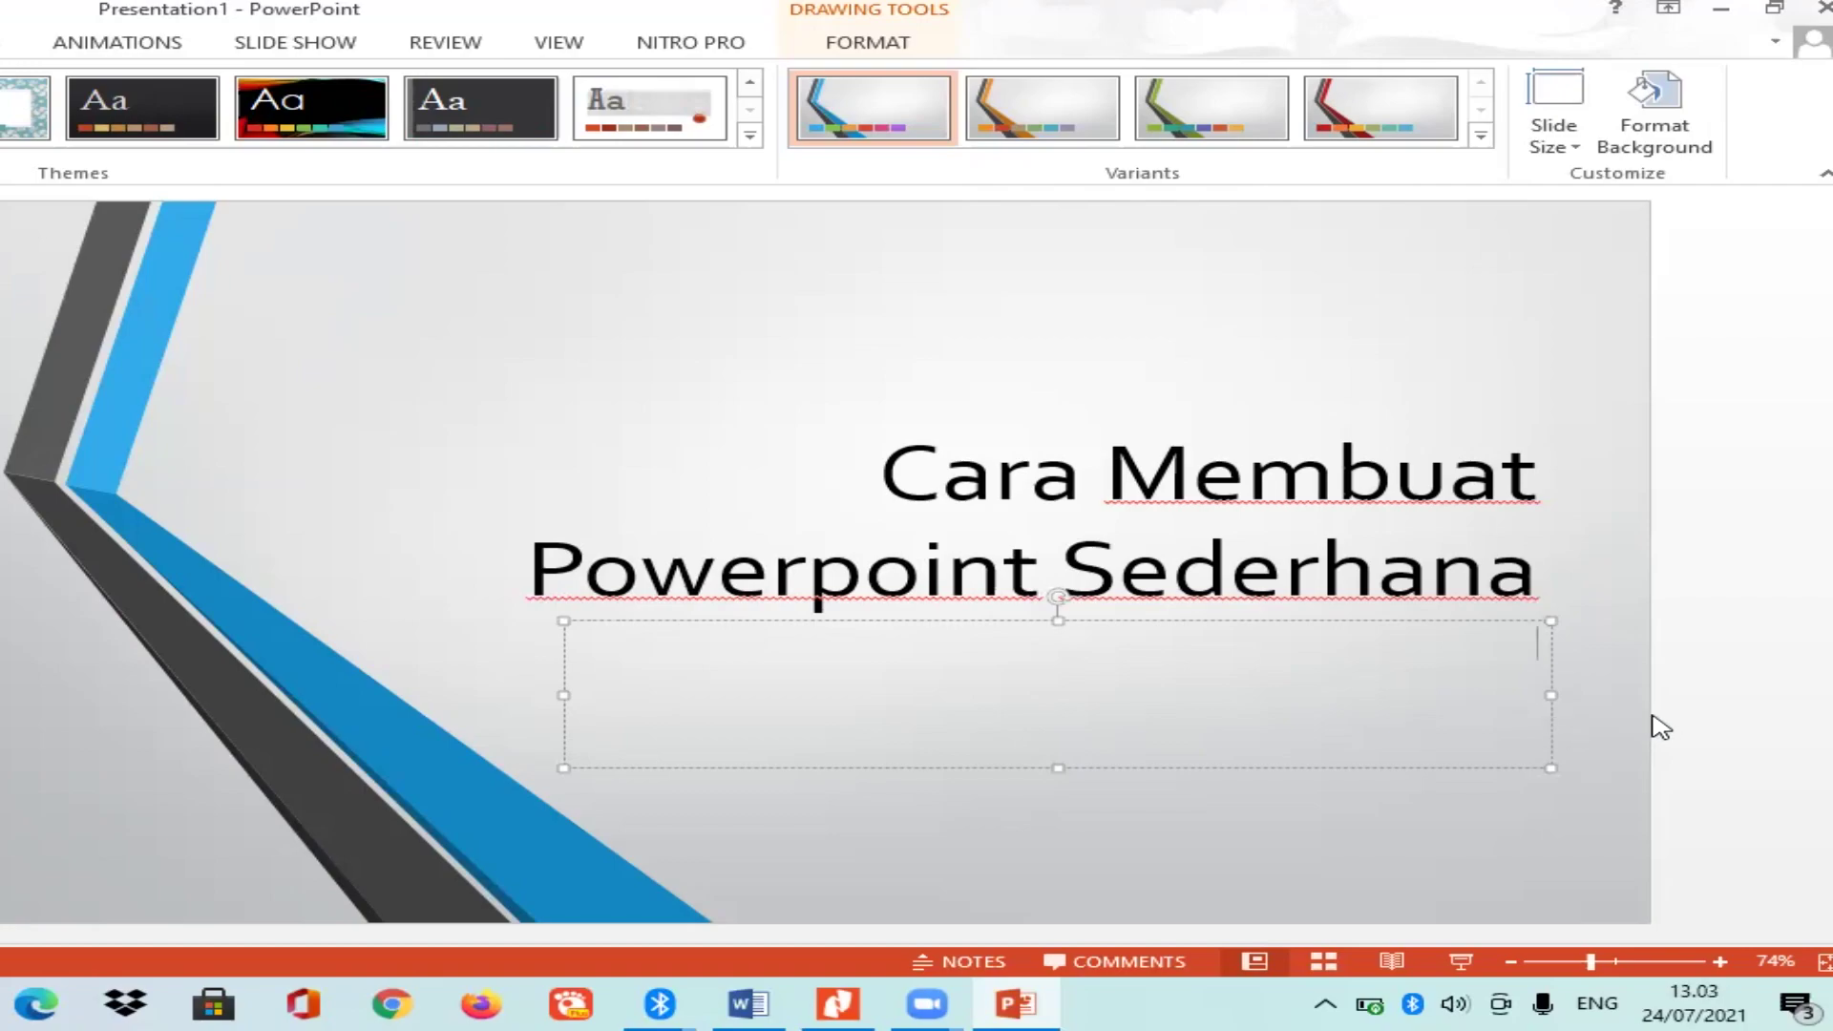
Type 'Dibuat Oleh :' followed by the author's full name in the subtitle, then deselect it.
text(D)
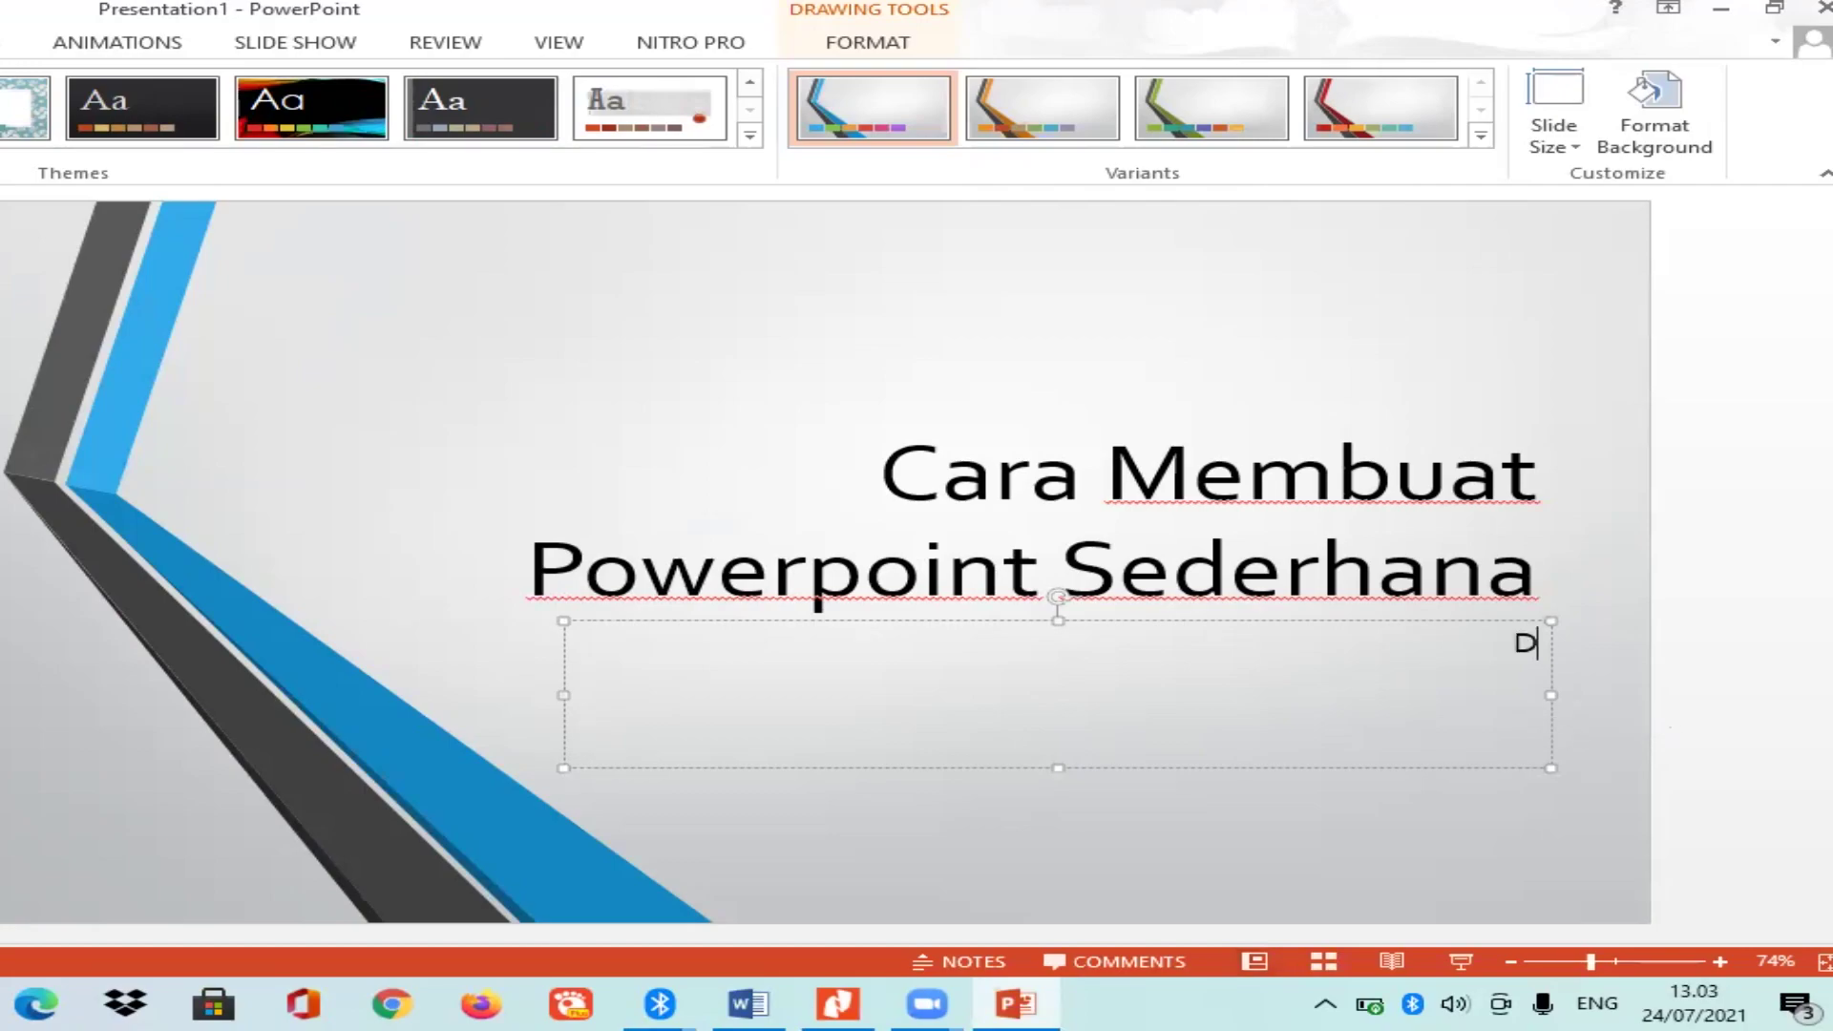
text(ibuat)
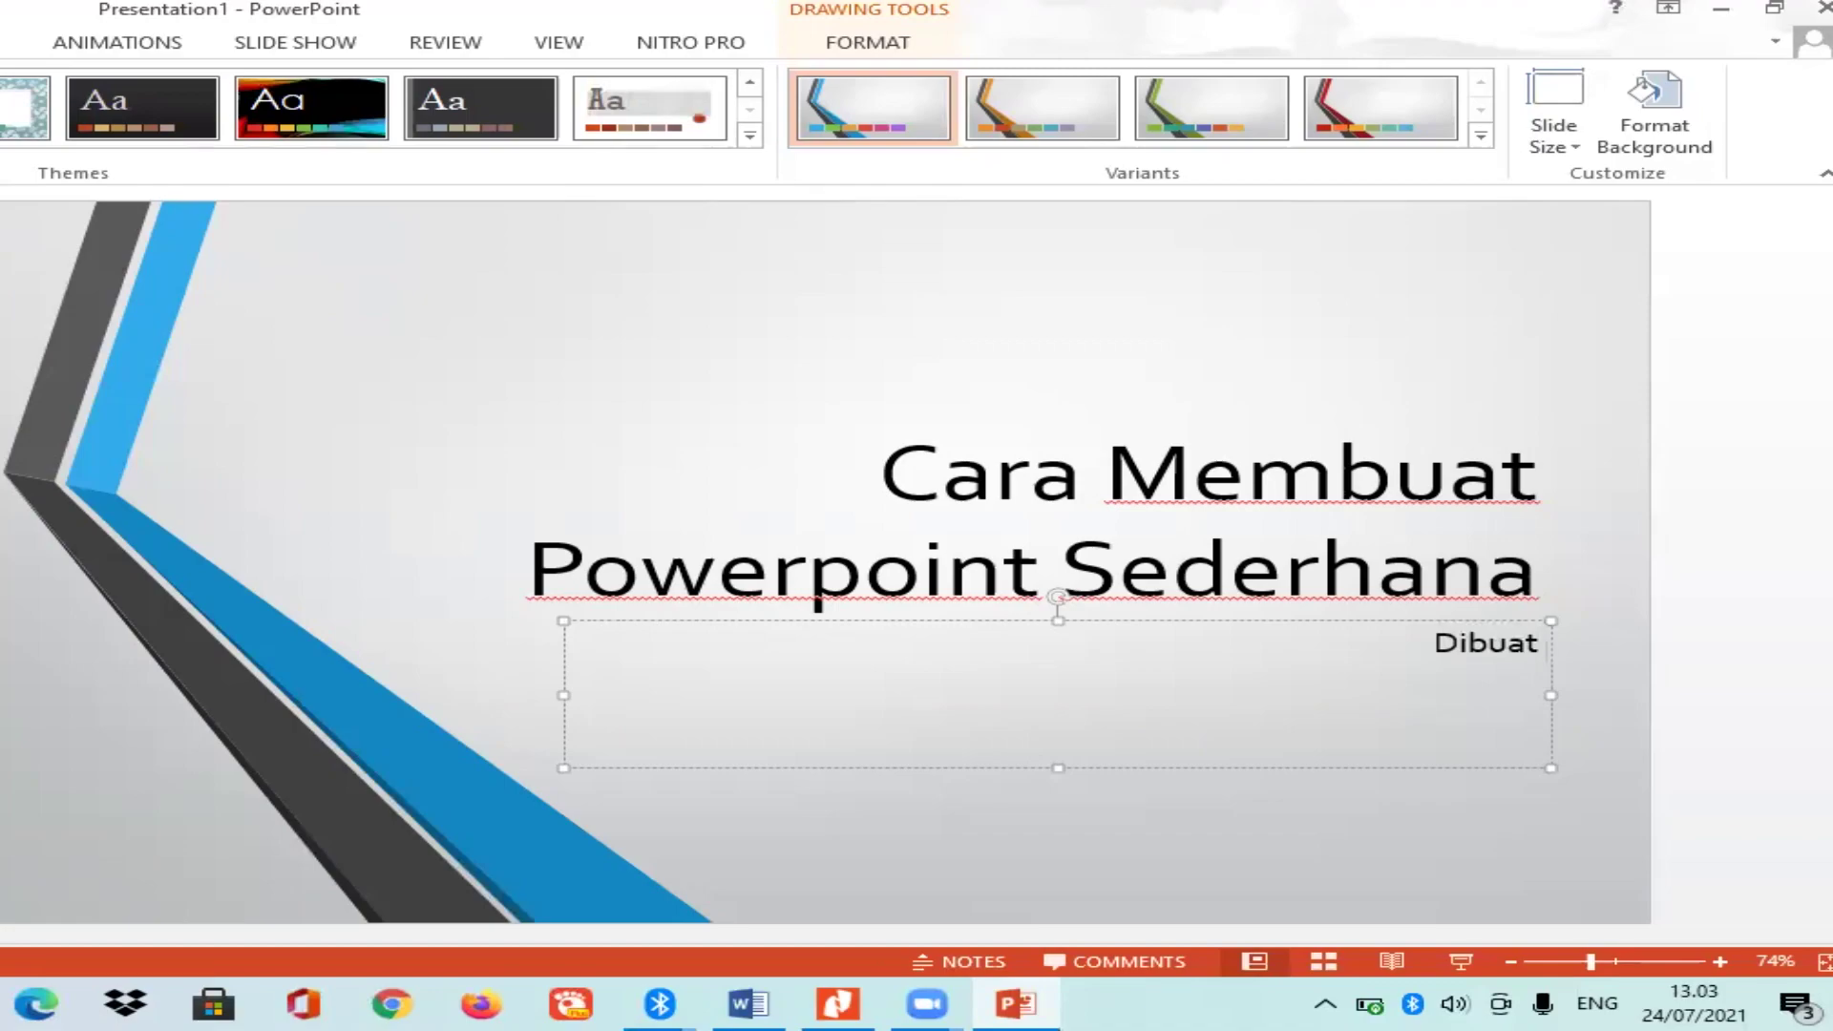
text( Oleh :)
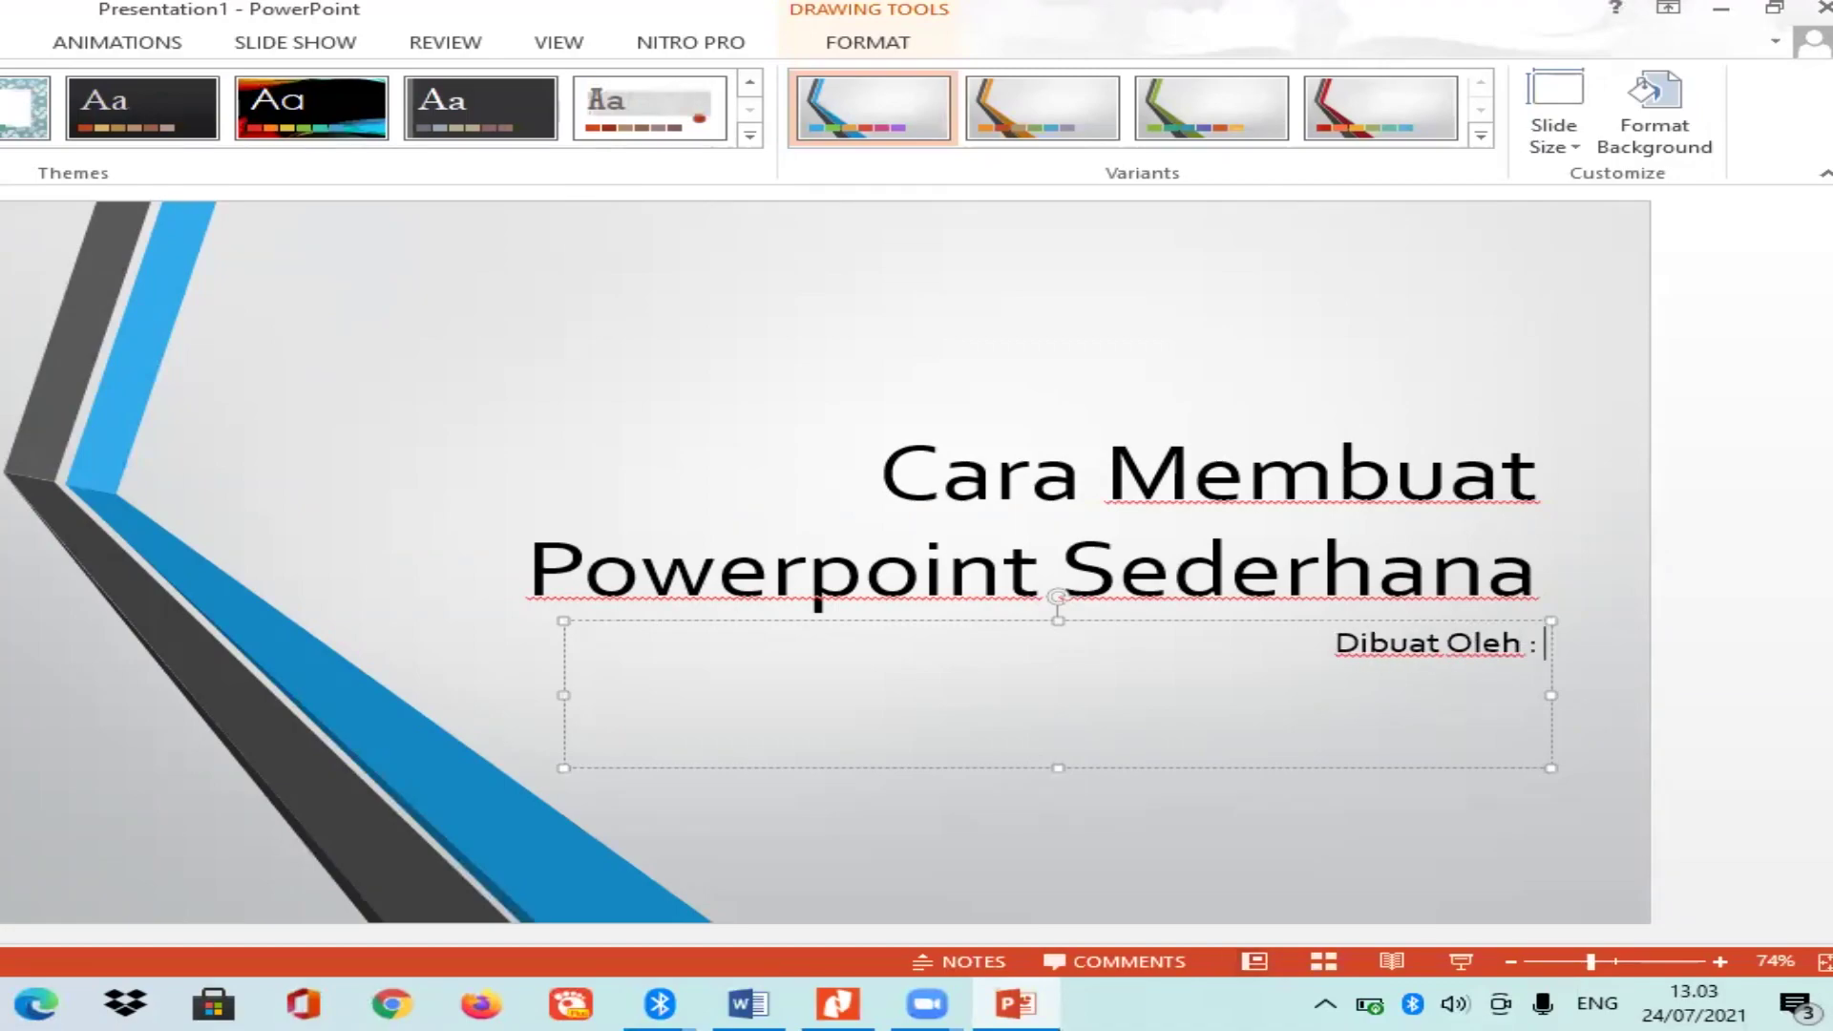
text( Muhamma)
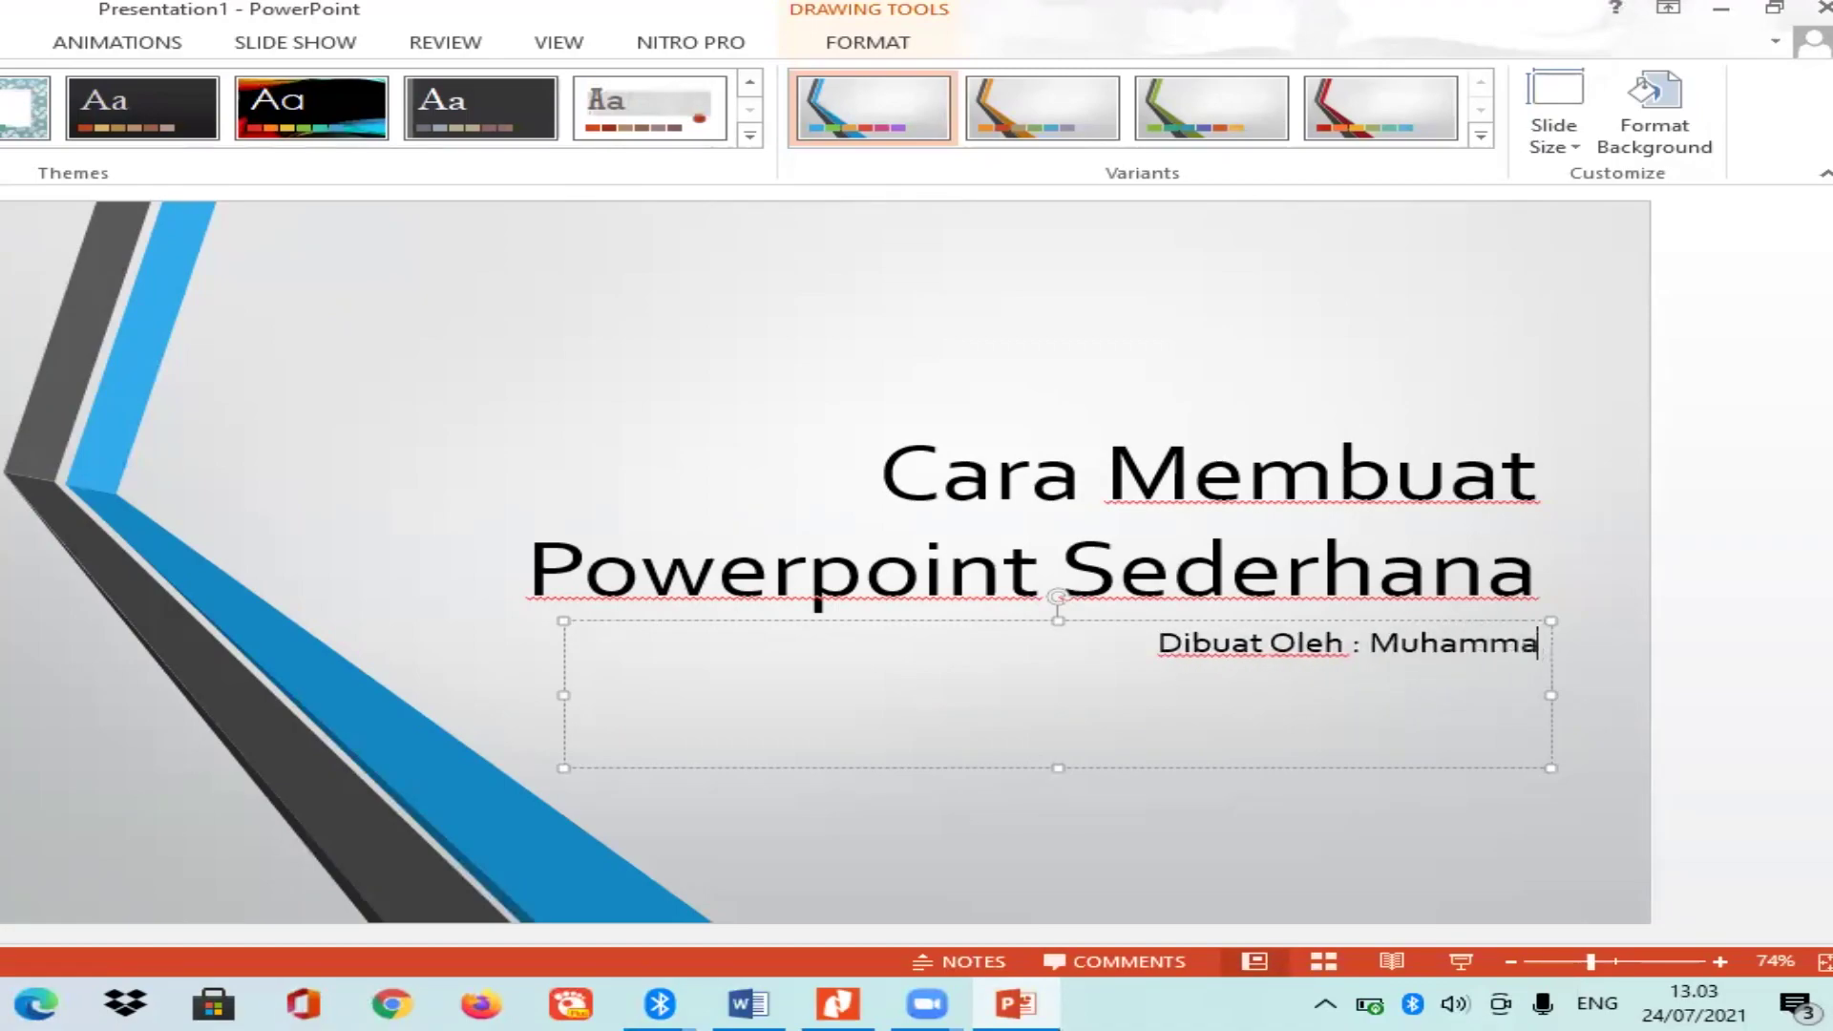
text(d Zulf)
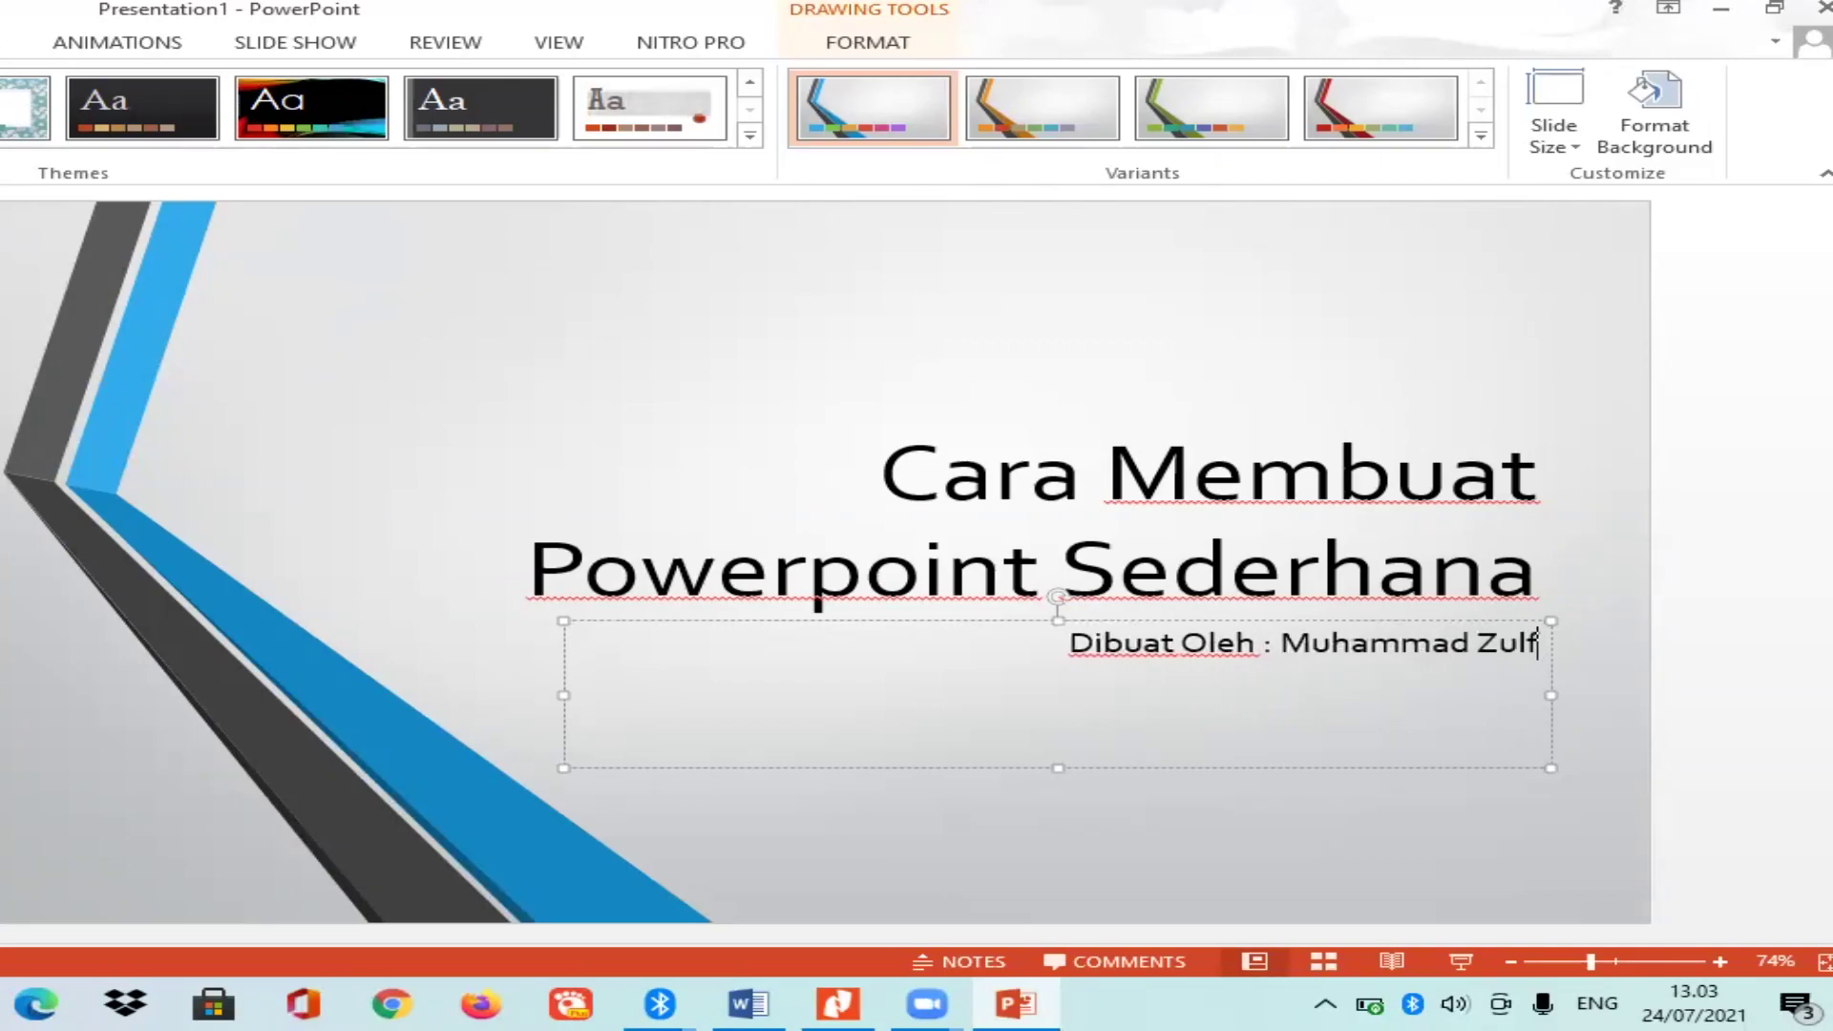
text(ikar P)
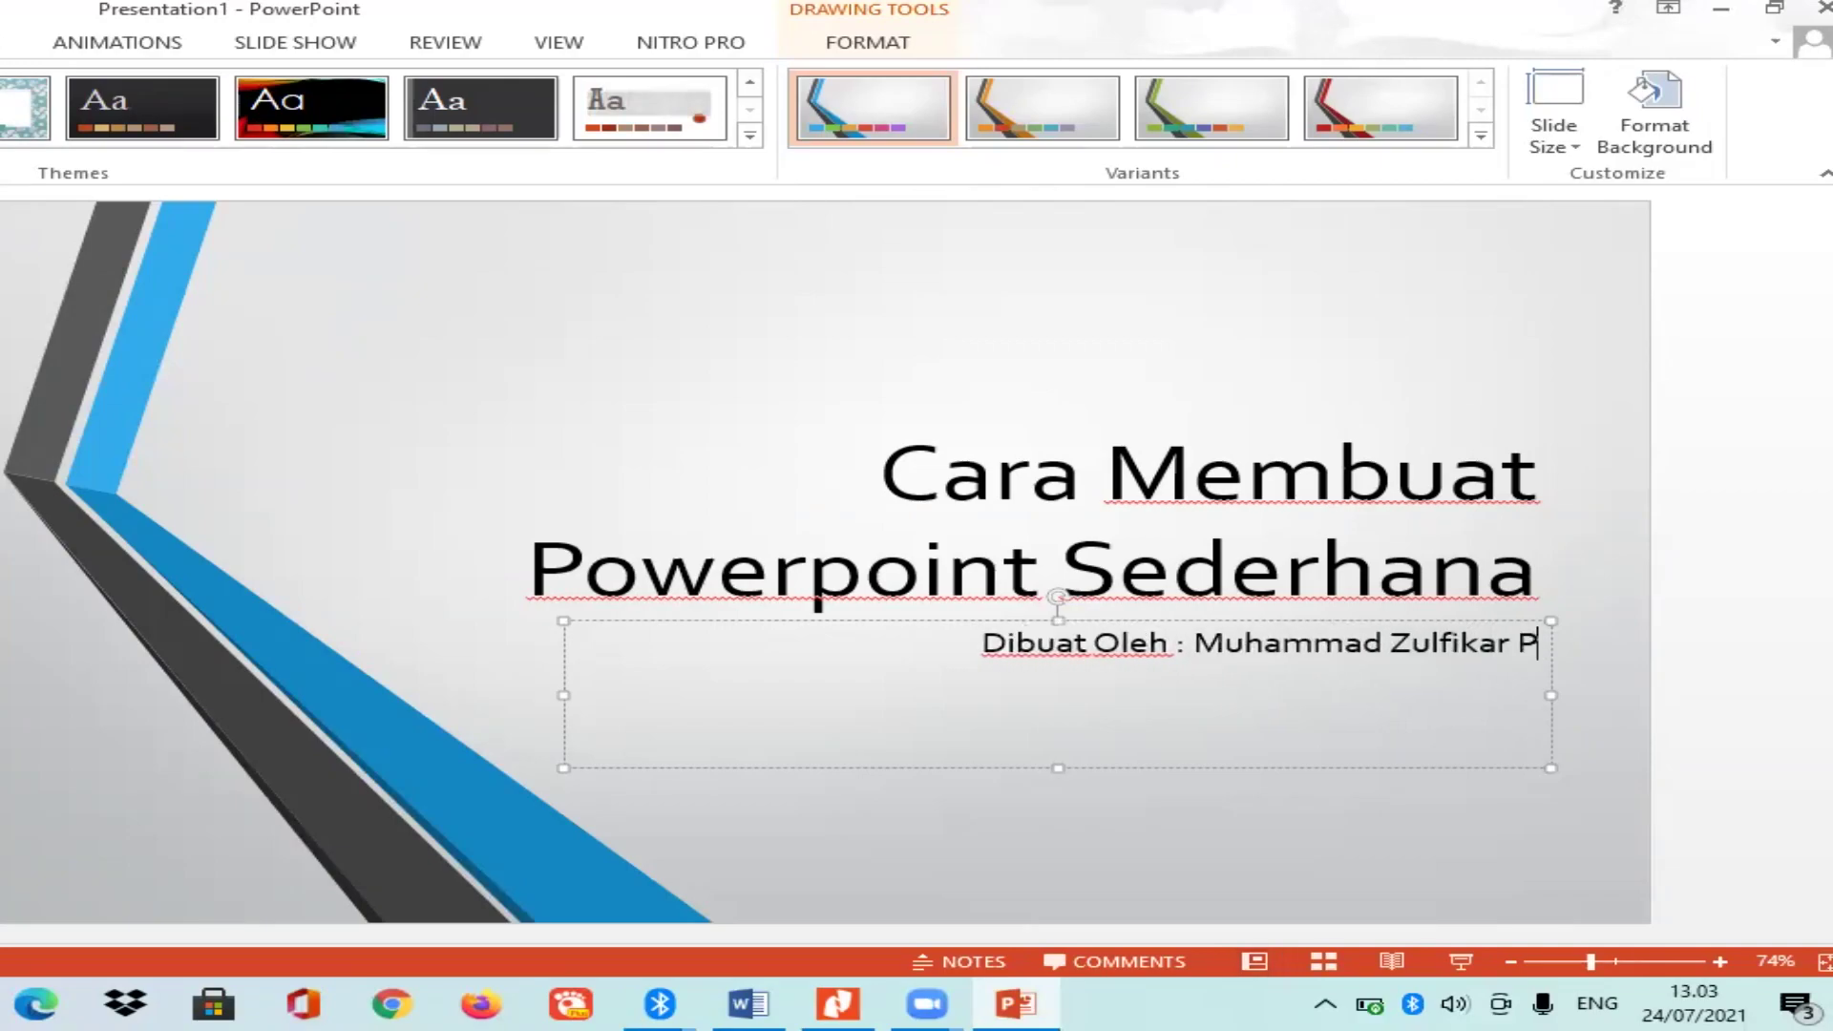
text(utra)
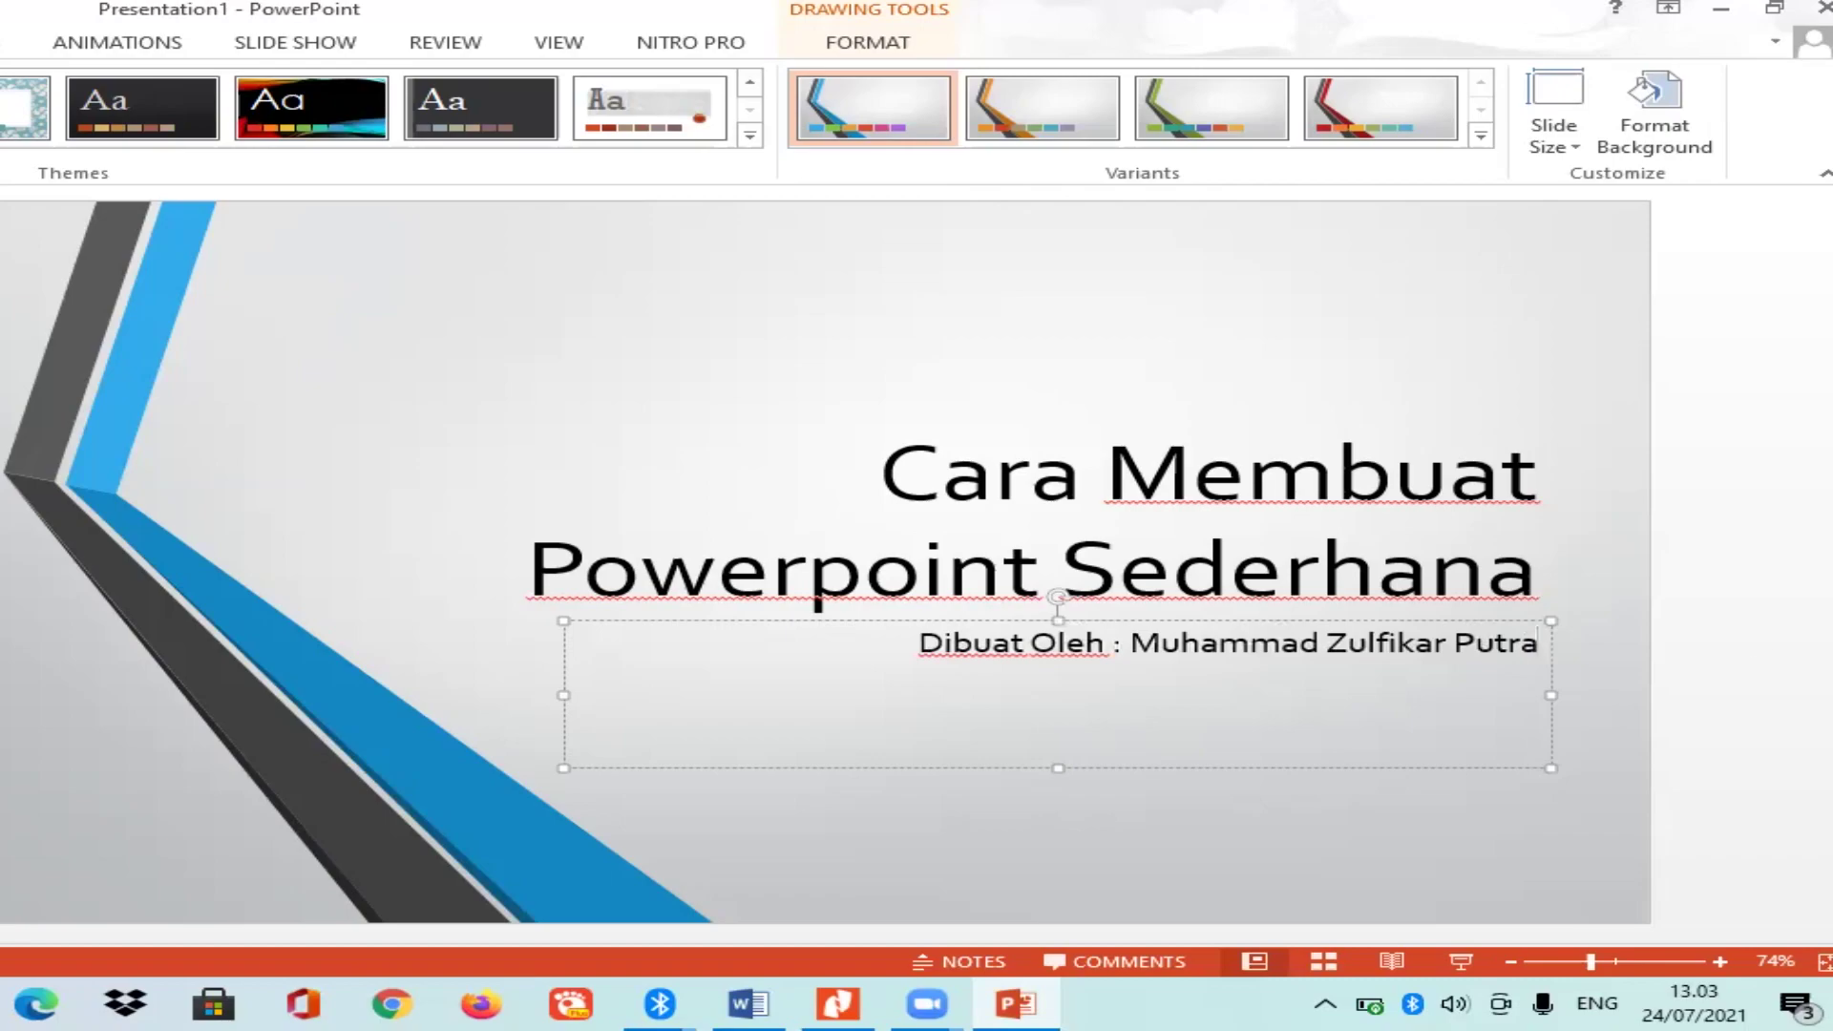
click(1623, 587)
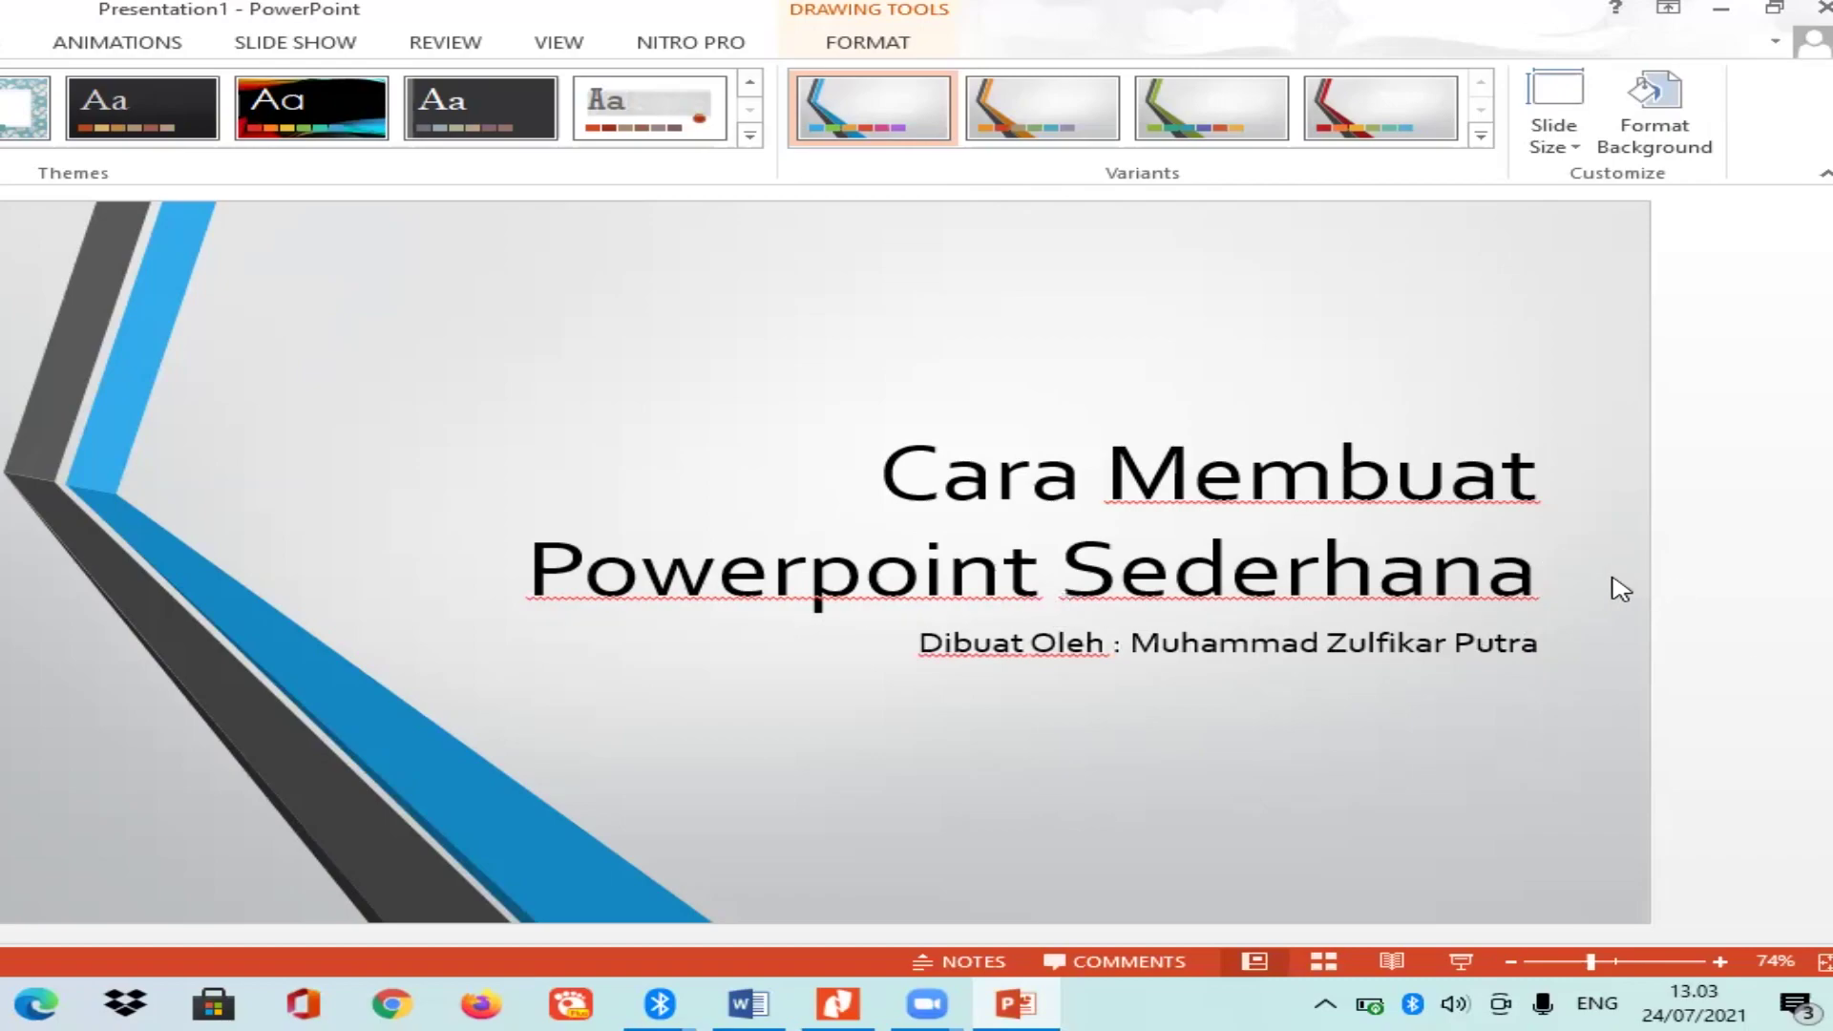
click(1317, 639)
click(1621, 460)
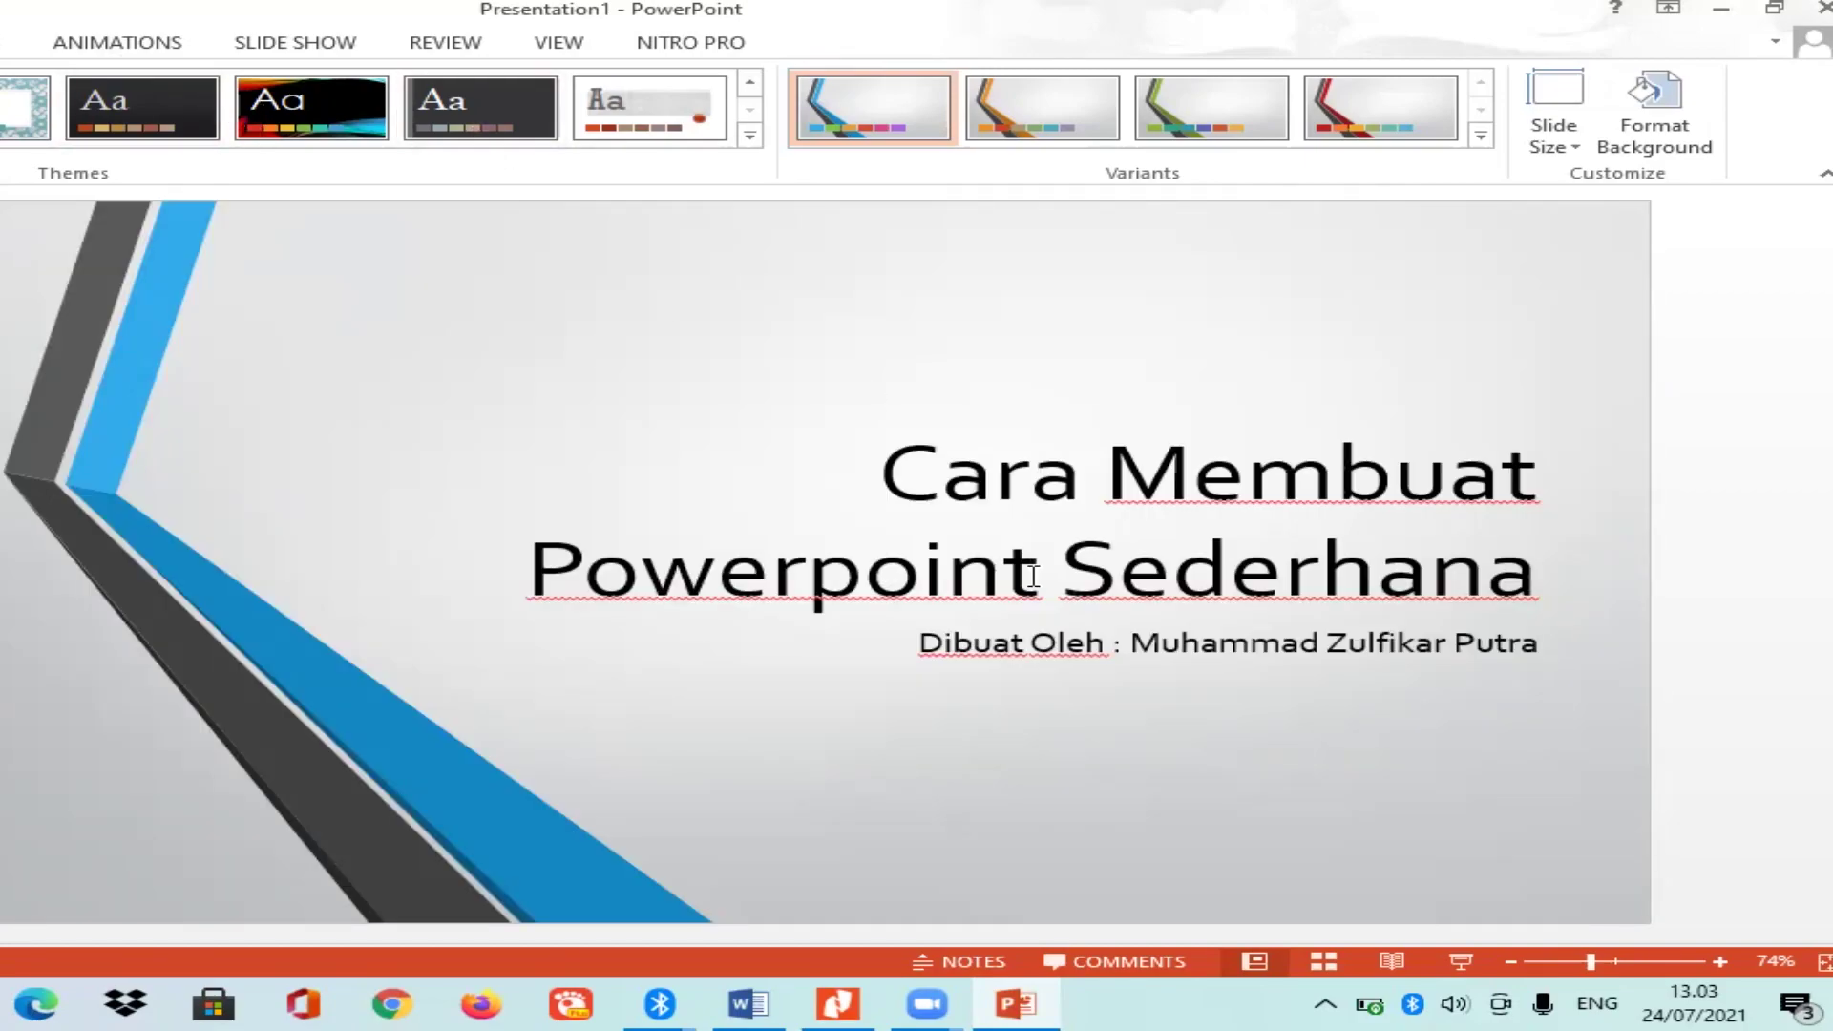
Apply the Float In entrance animation to the title 'Cara Membuat Powerpoint Sederhana'.
click(767, 359)
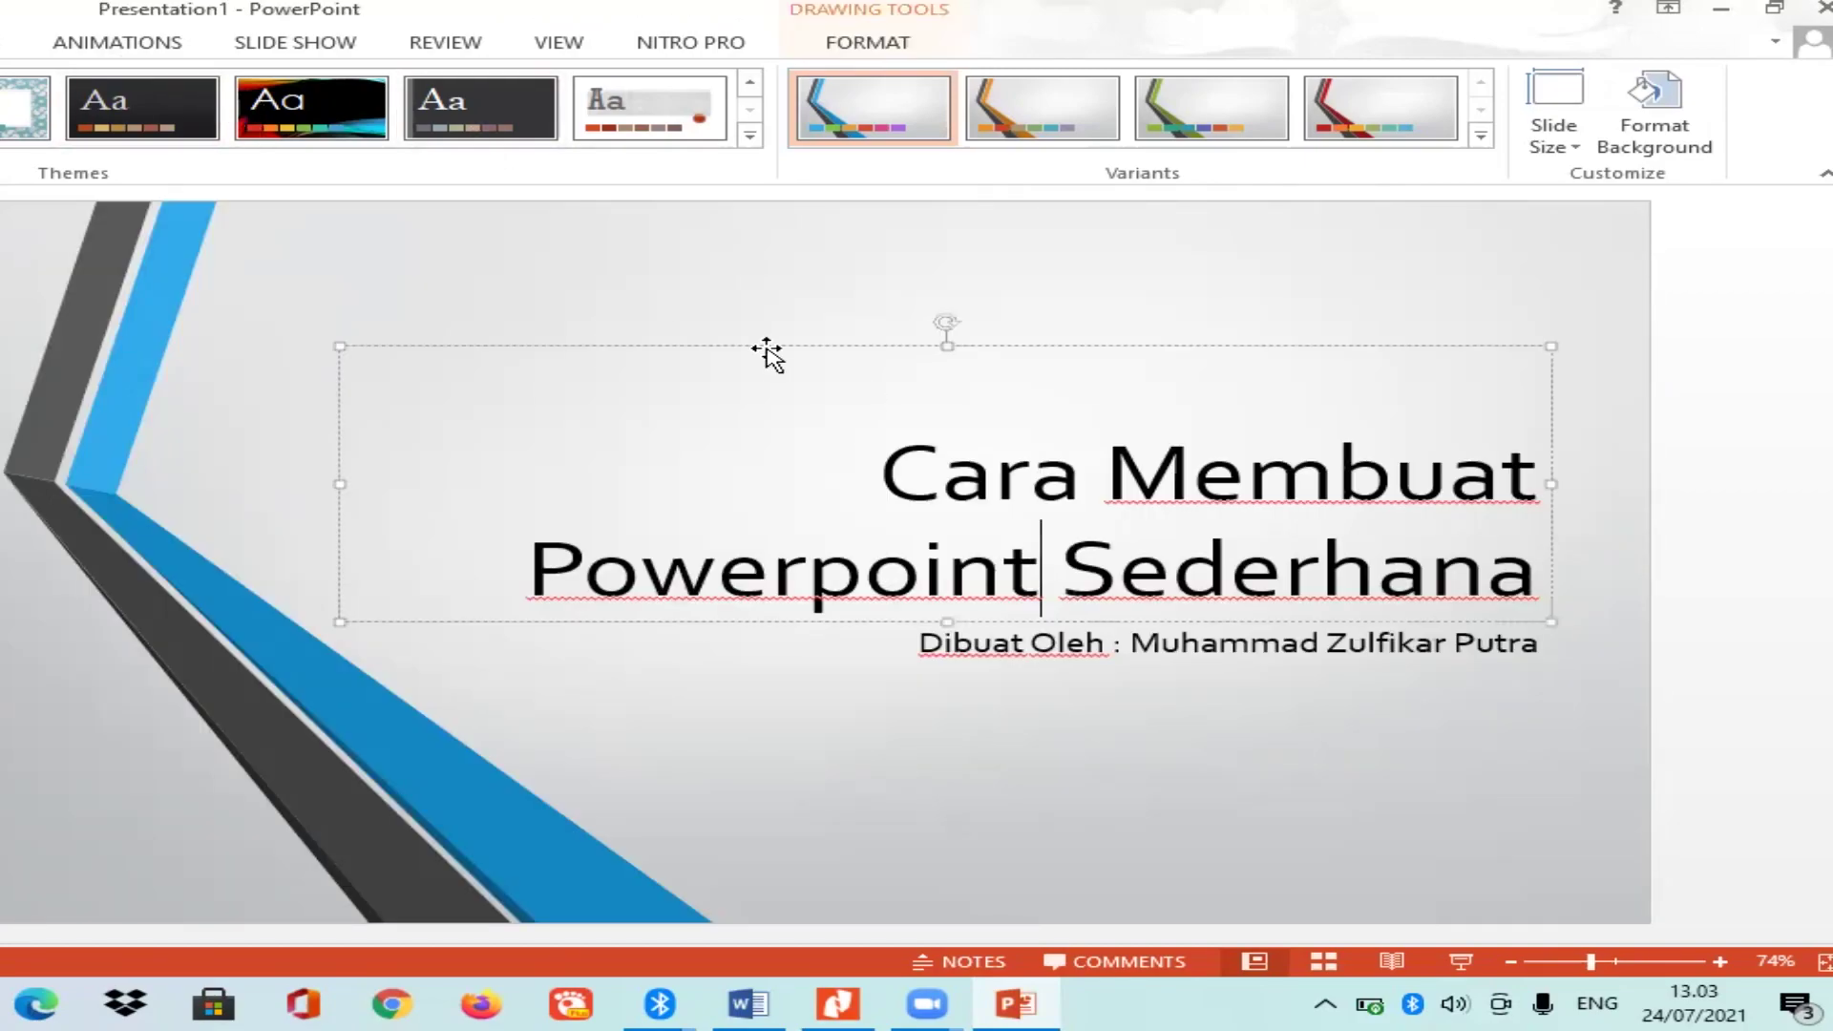
click(118, 44)
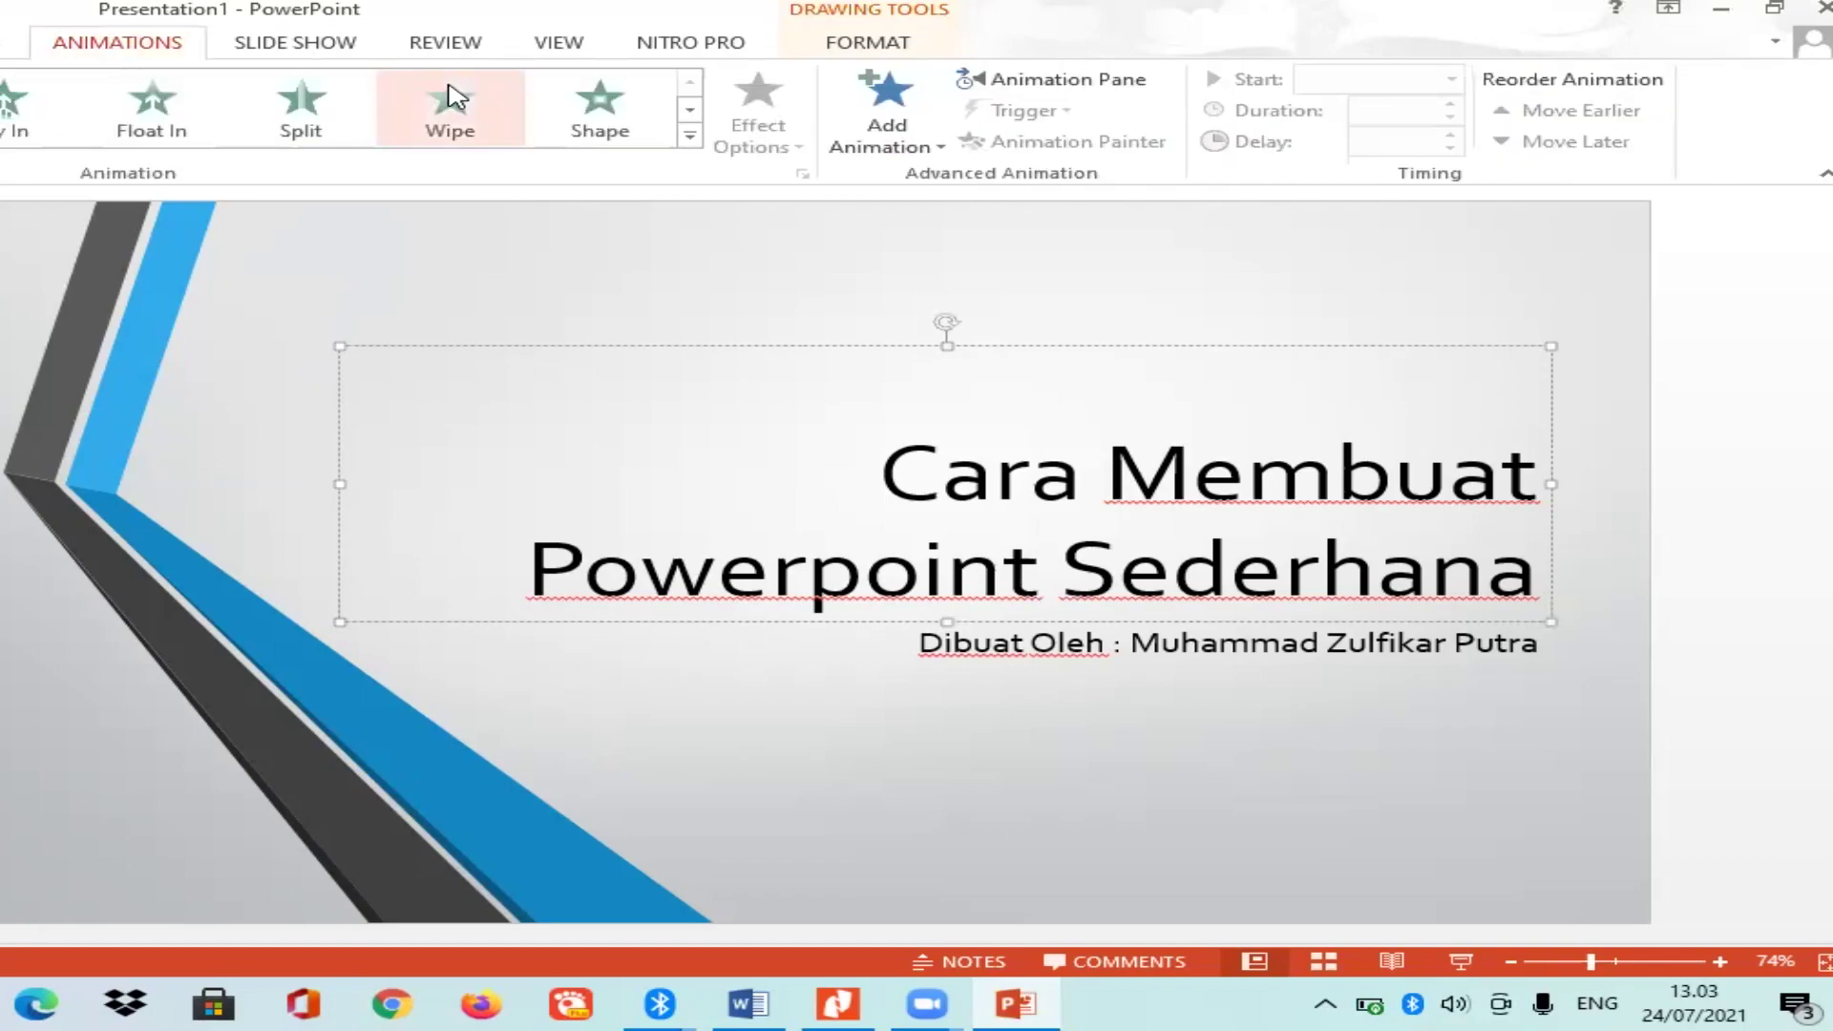
click(688, 140)
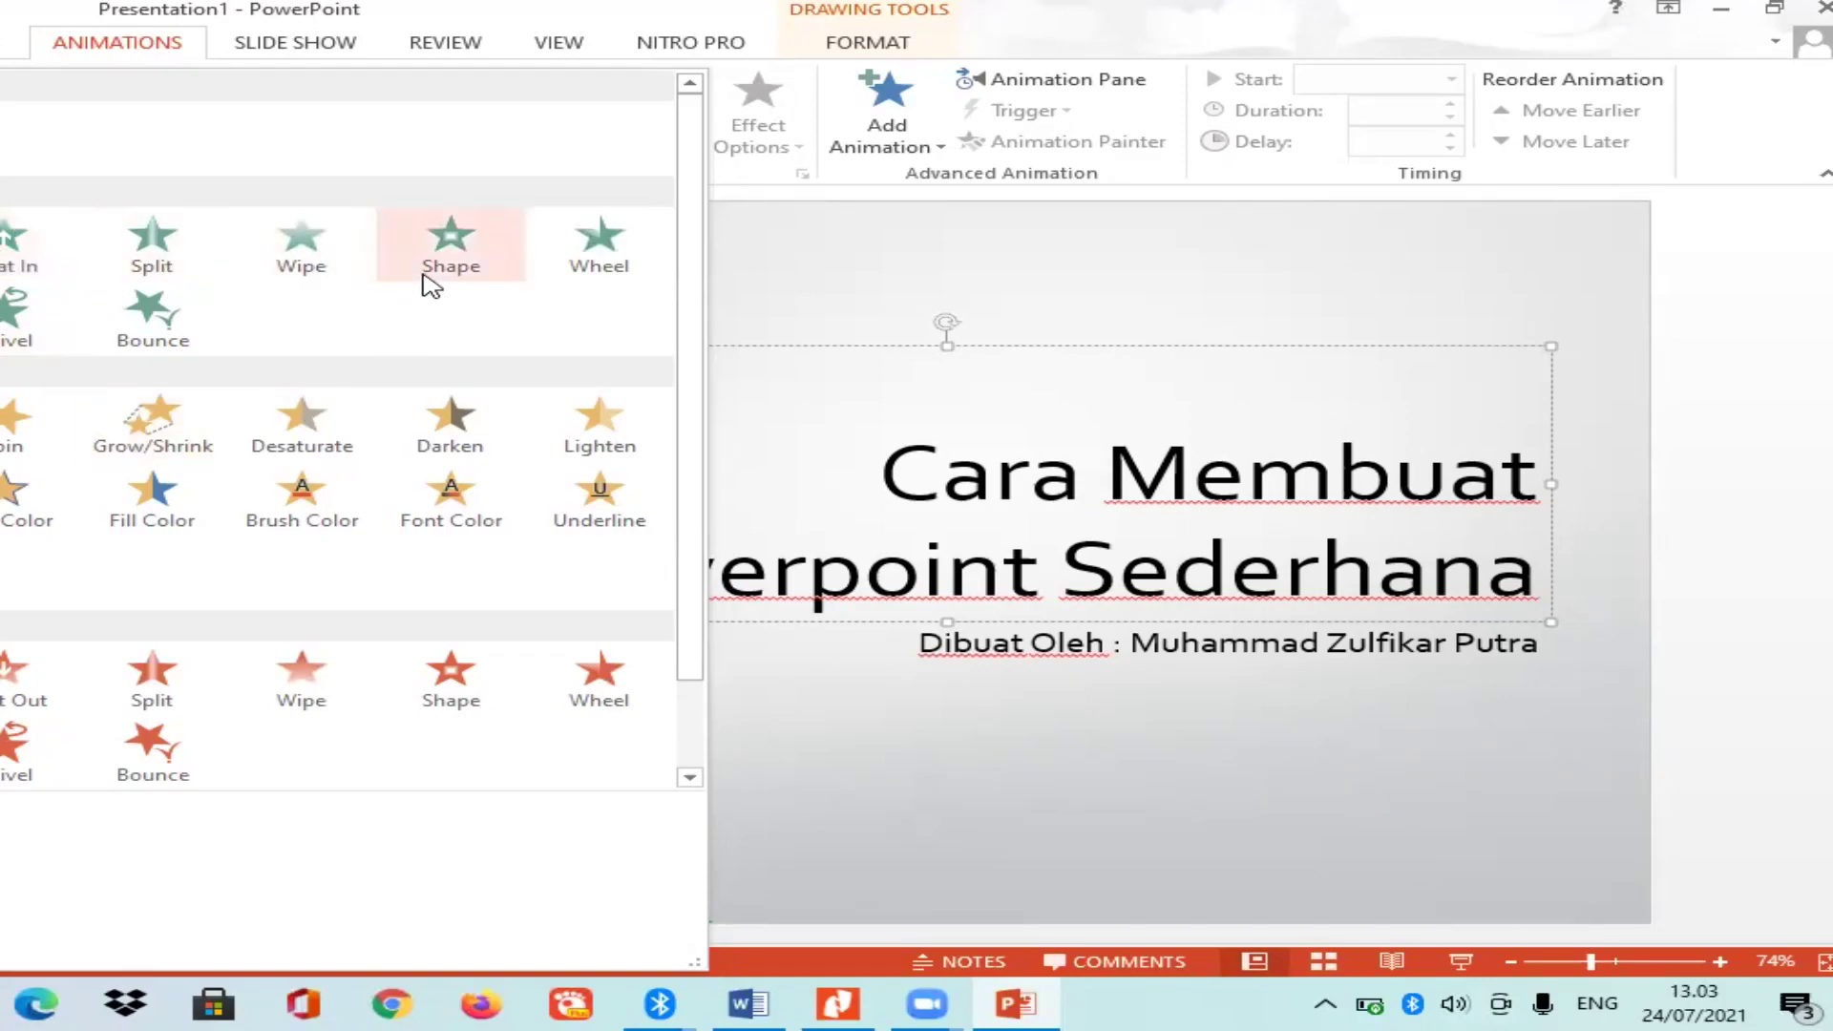
click(38, 258)
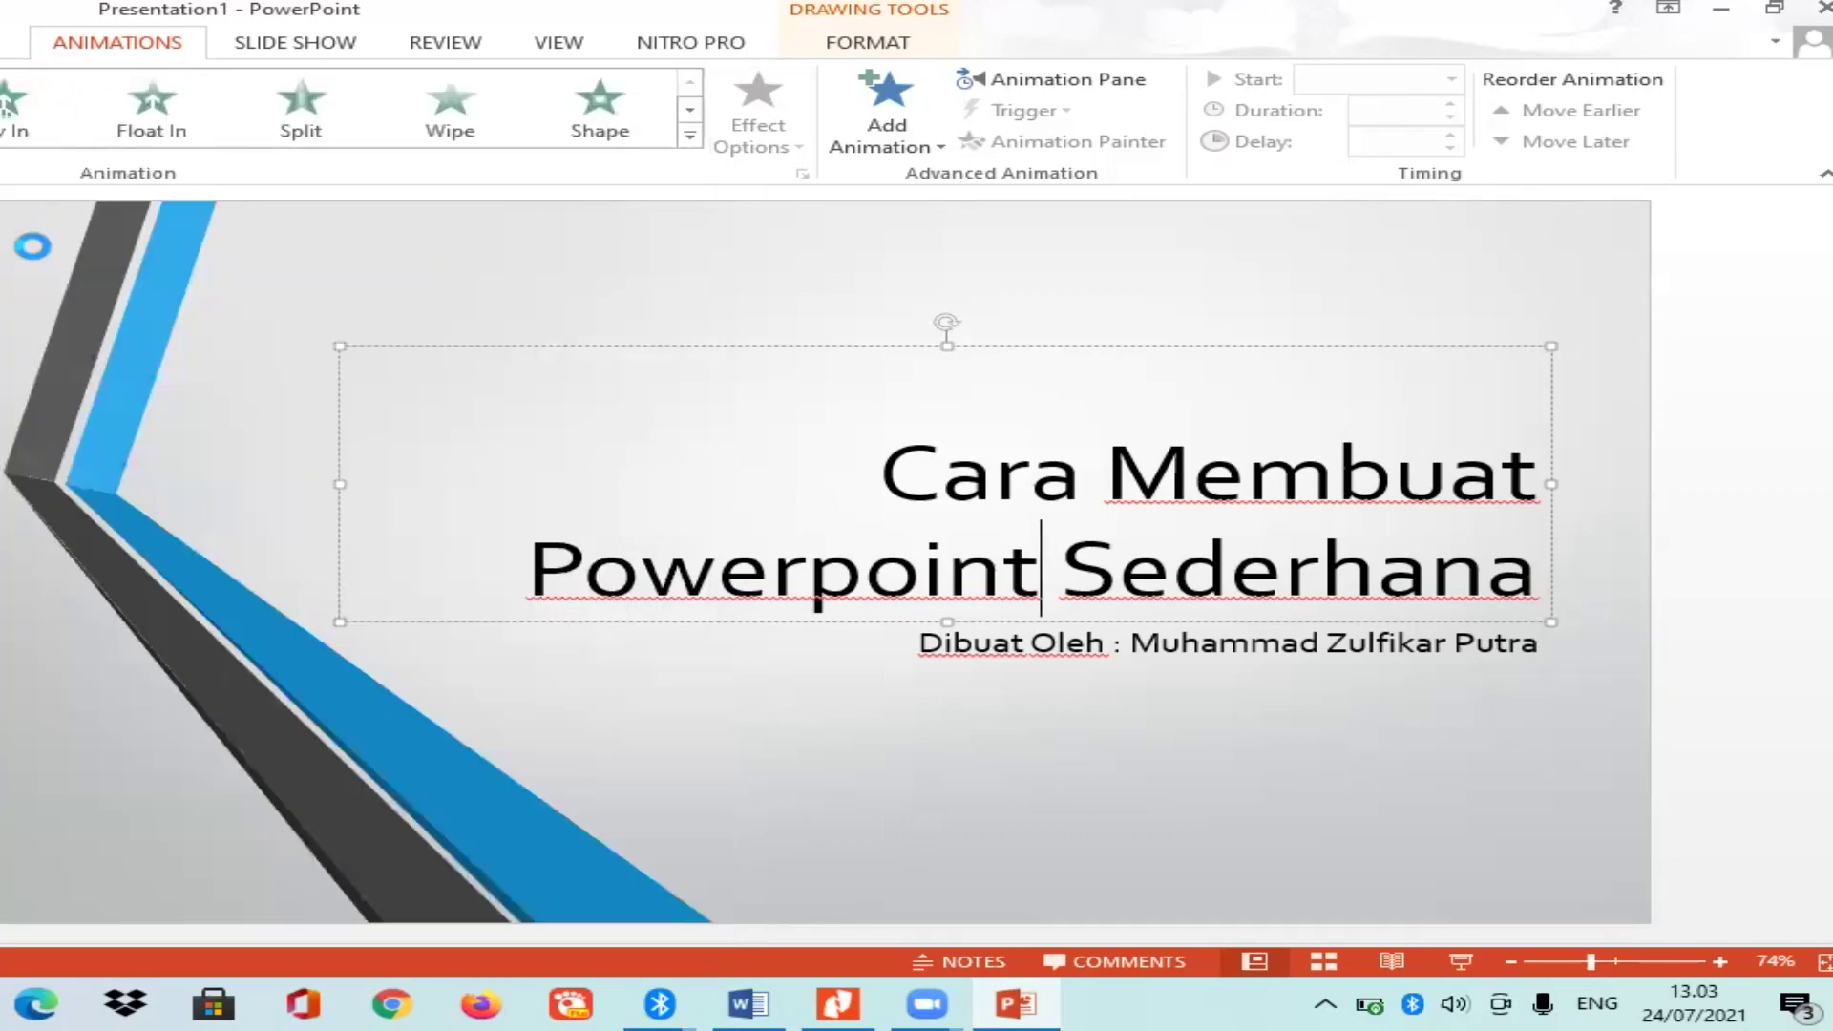
click(924, 465)
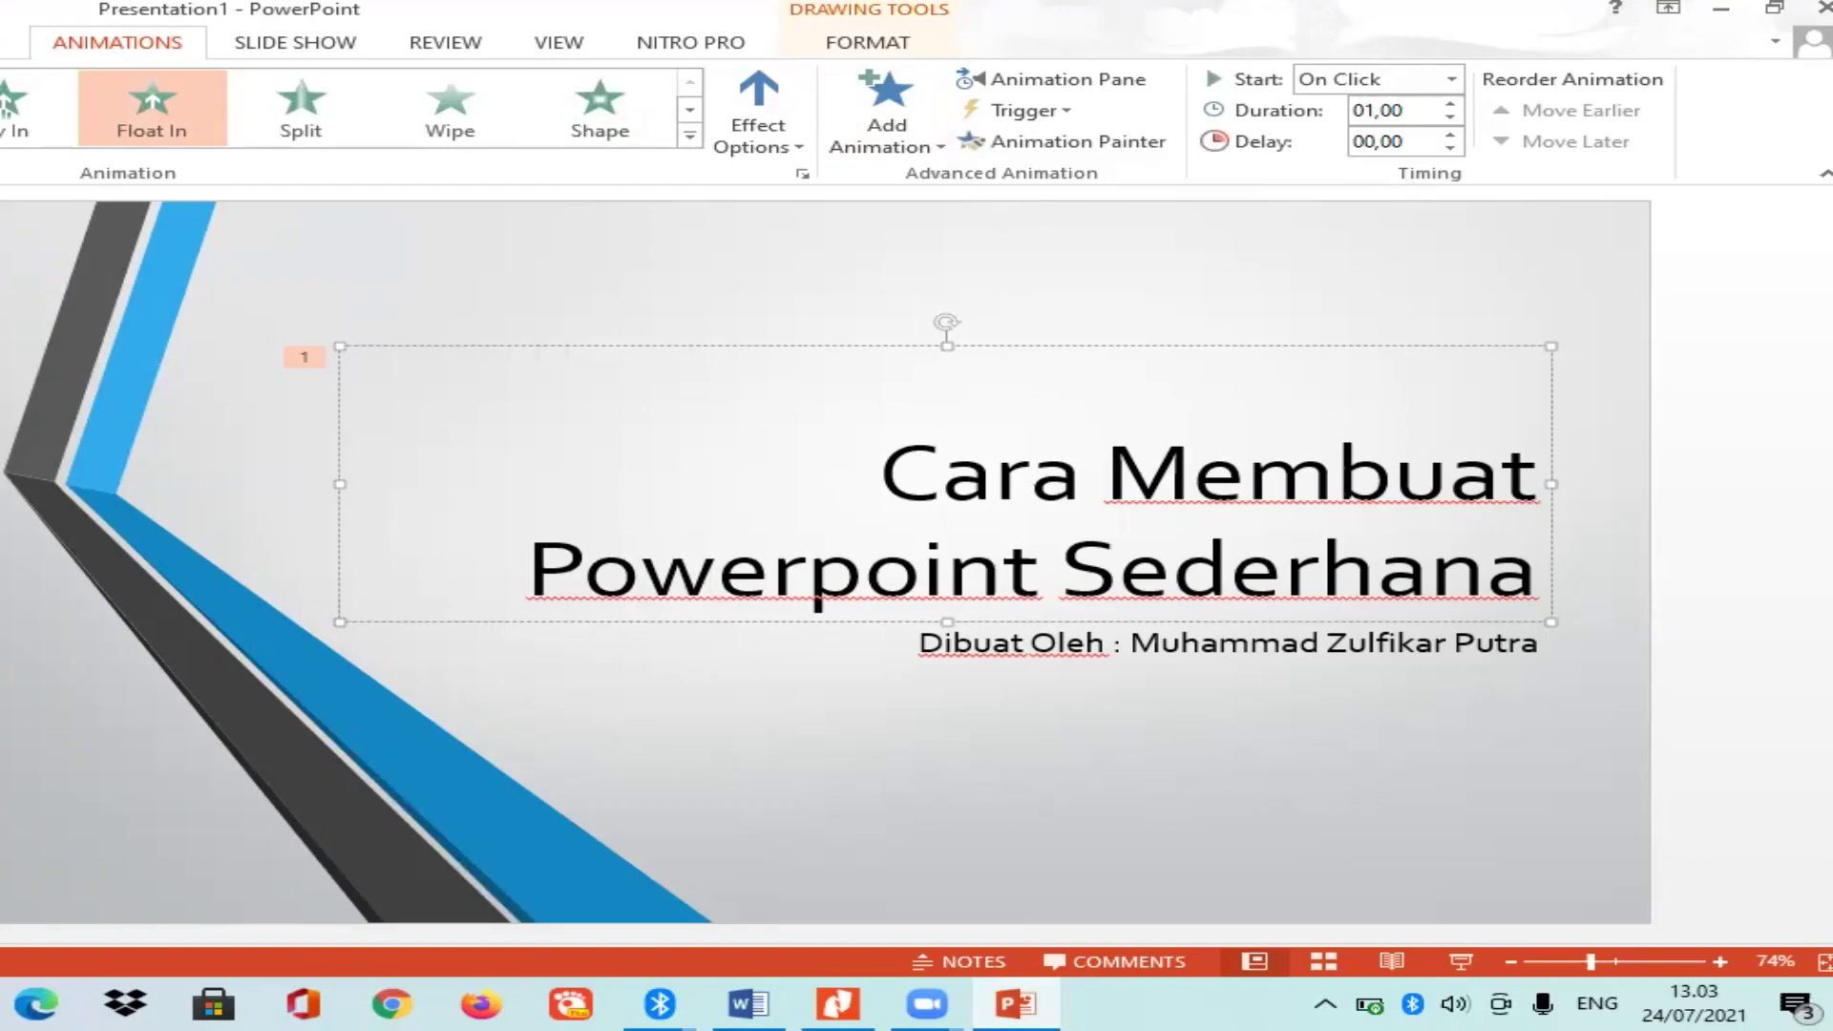
Run the slide show twice to preview the title's Float In animation, then exit to editing.
key(F5)
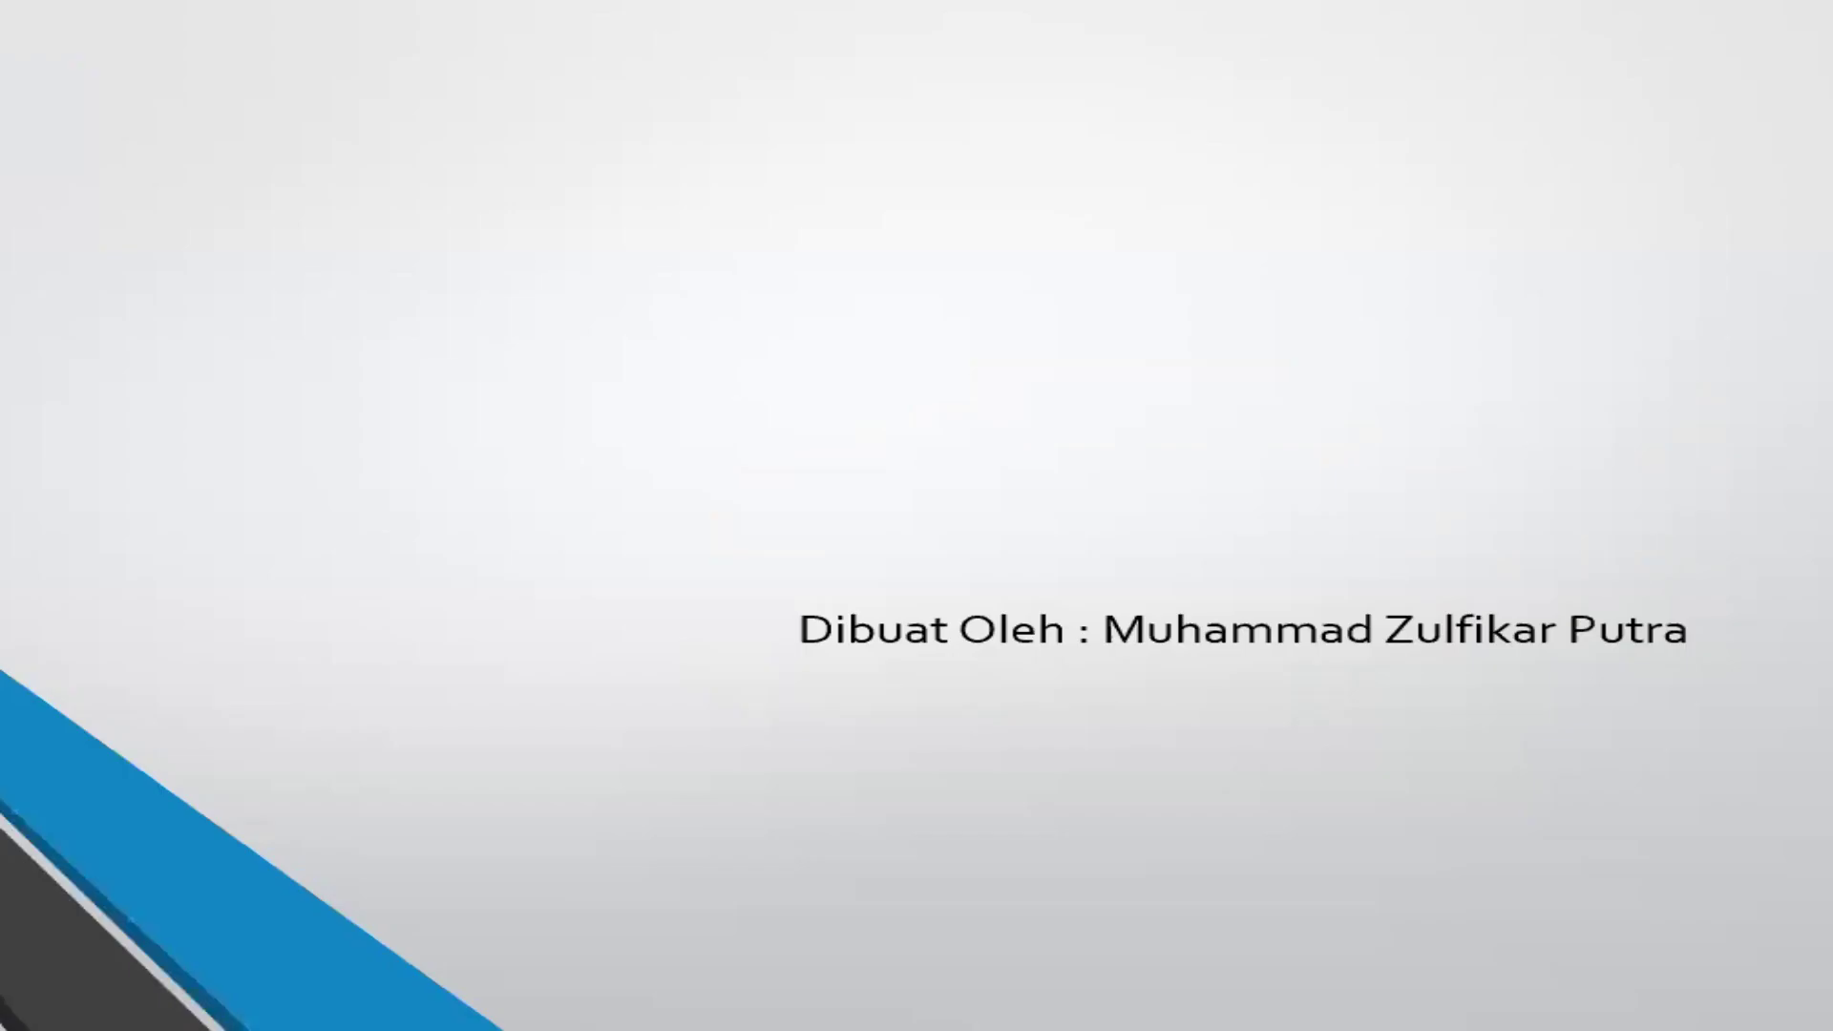
click(513, 450)
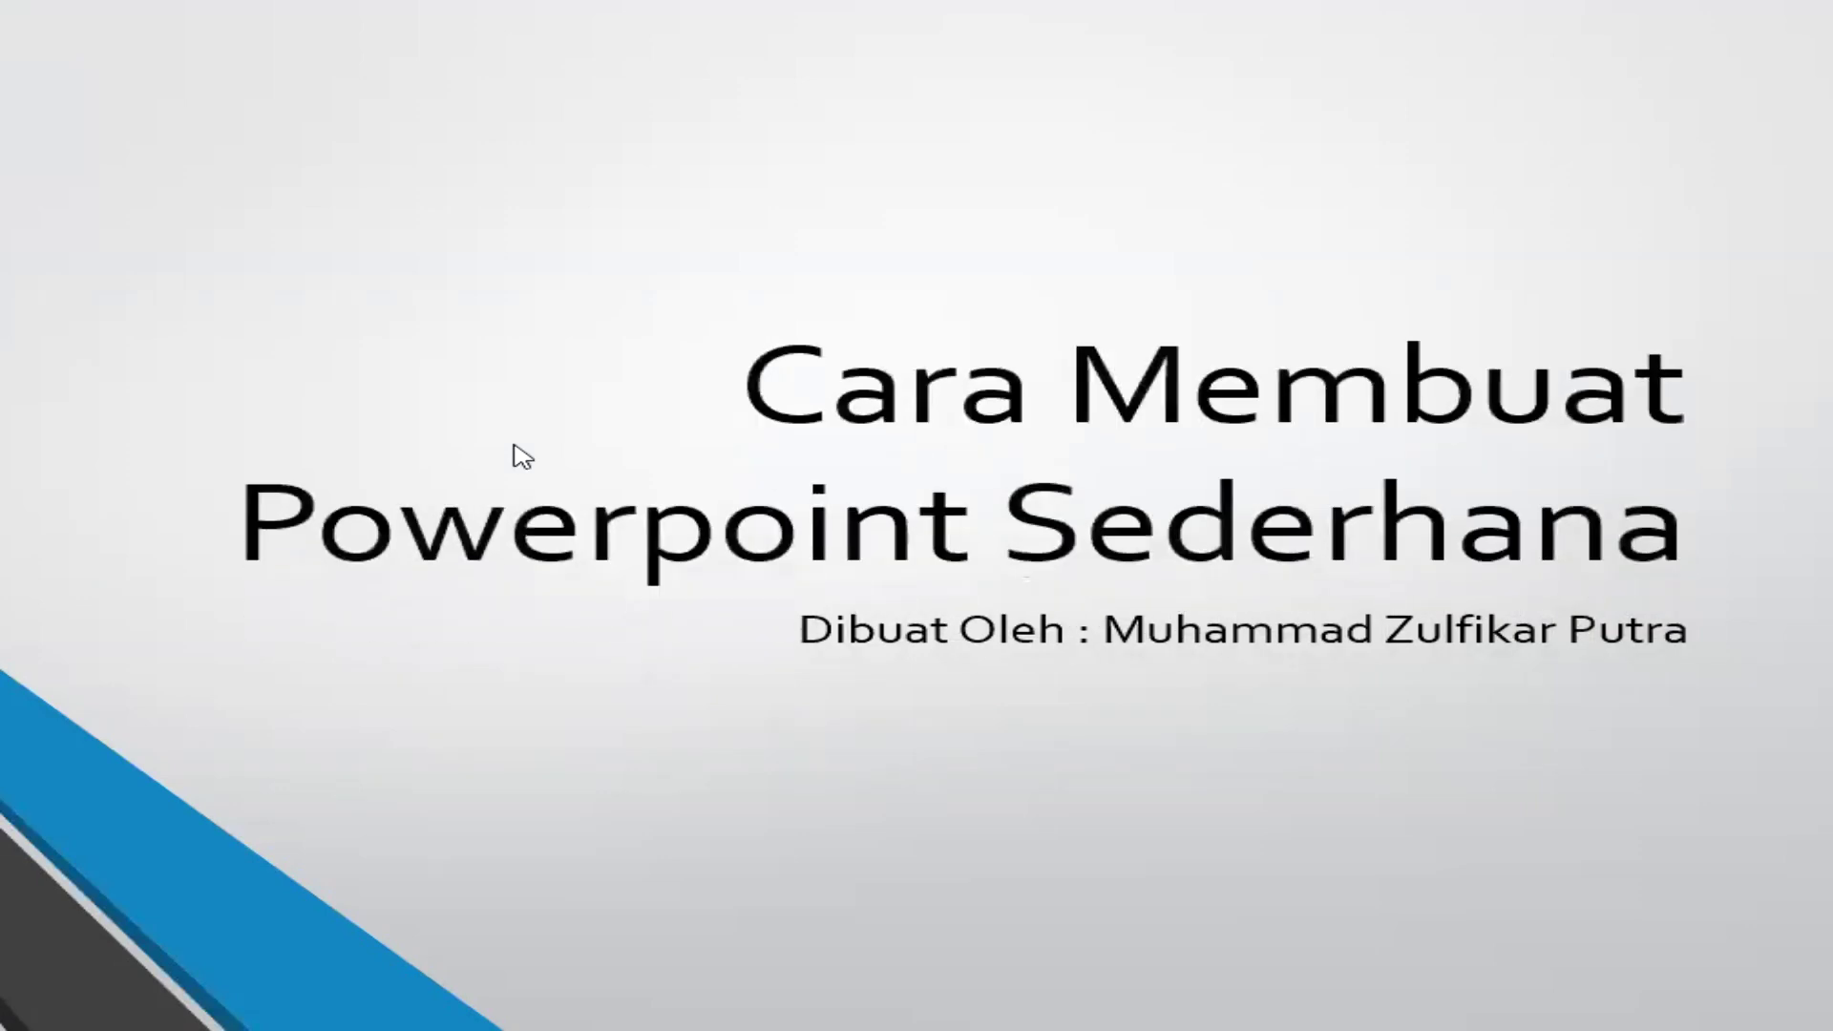
key(Escape)
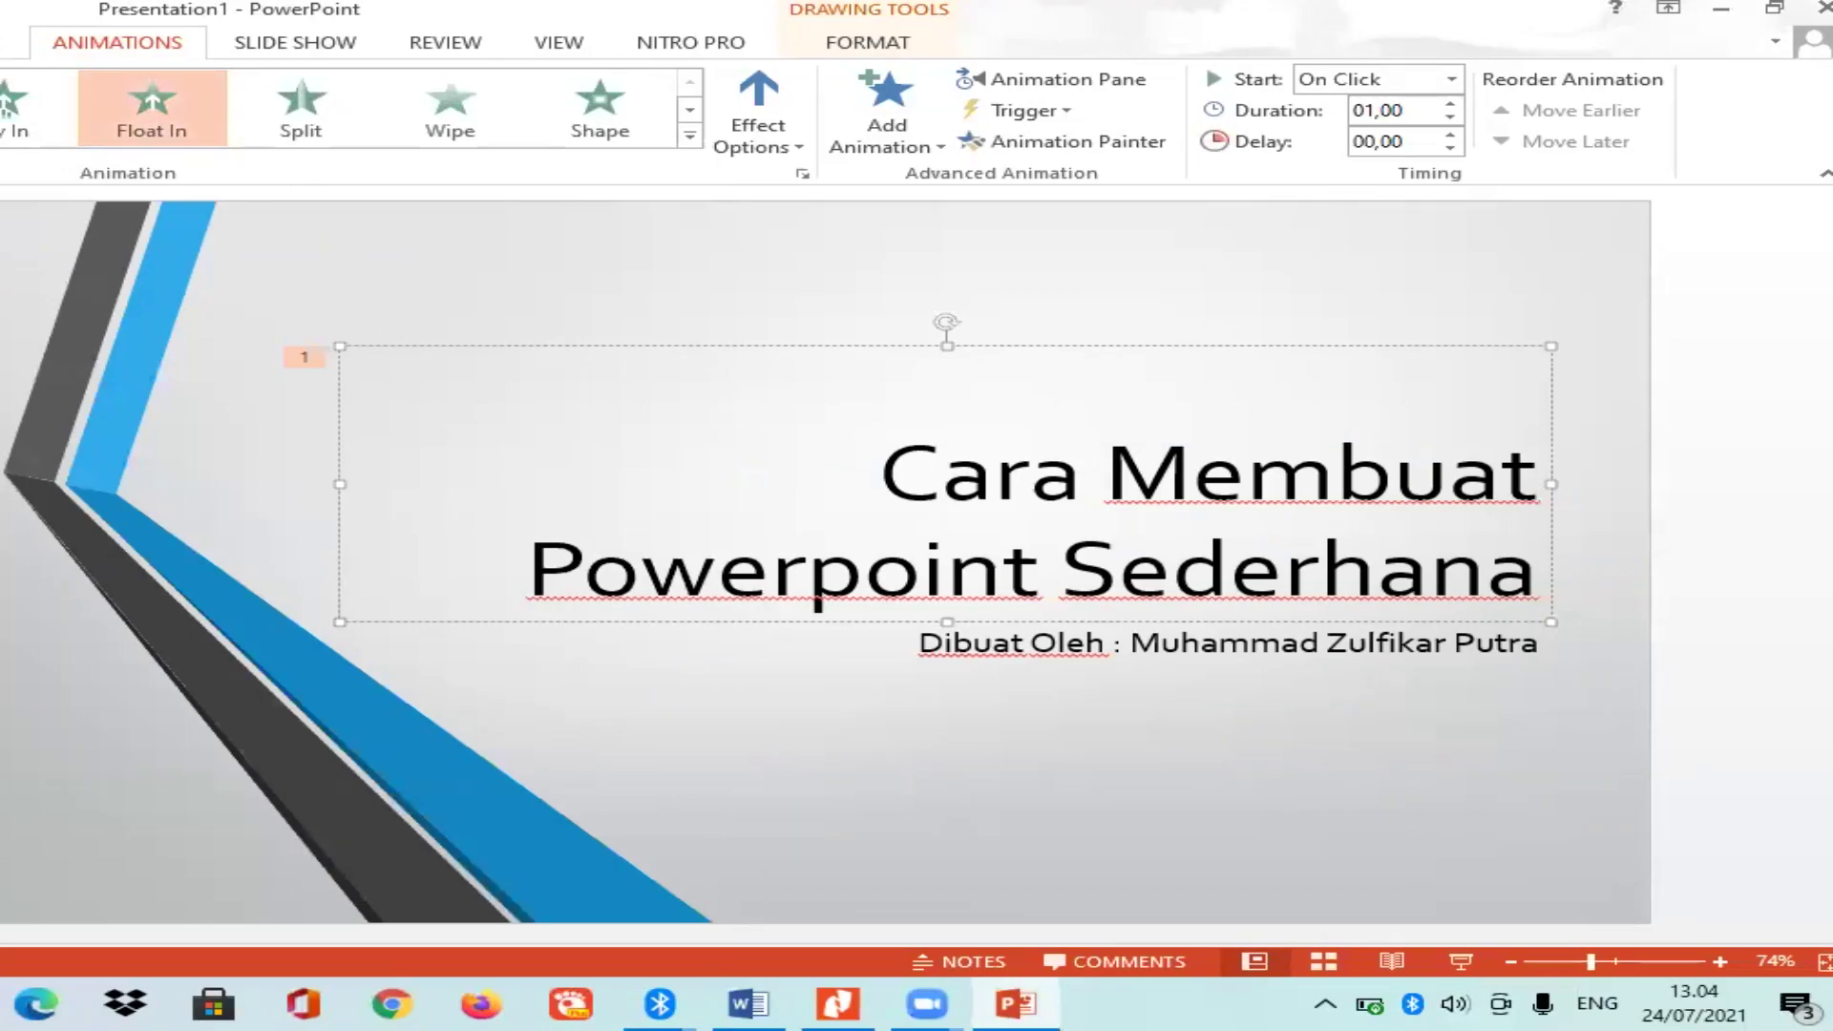
key(ctrl+z)
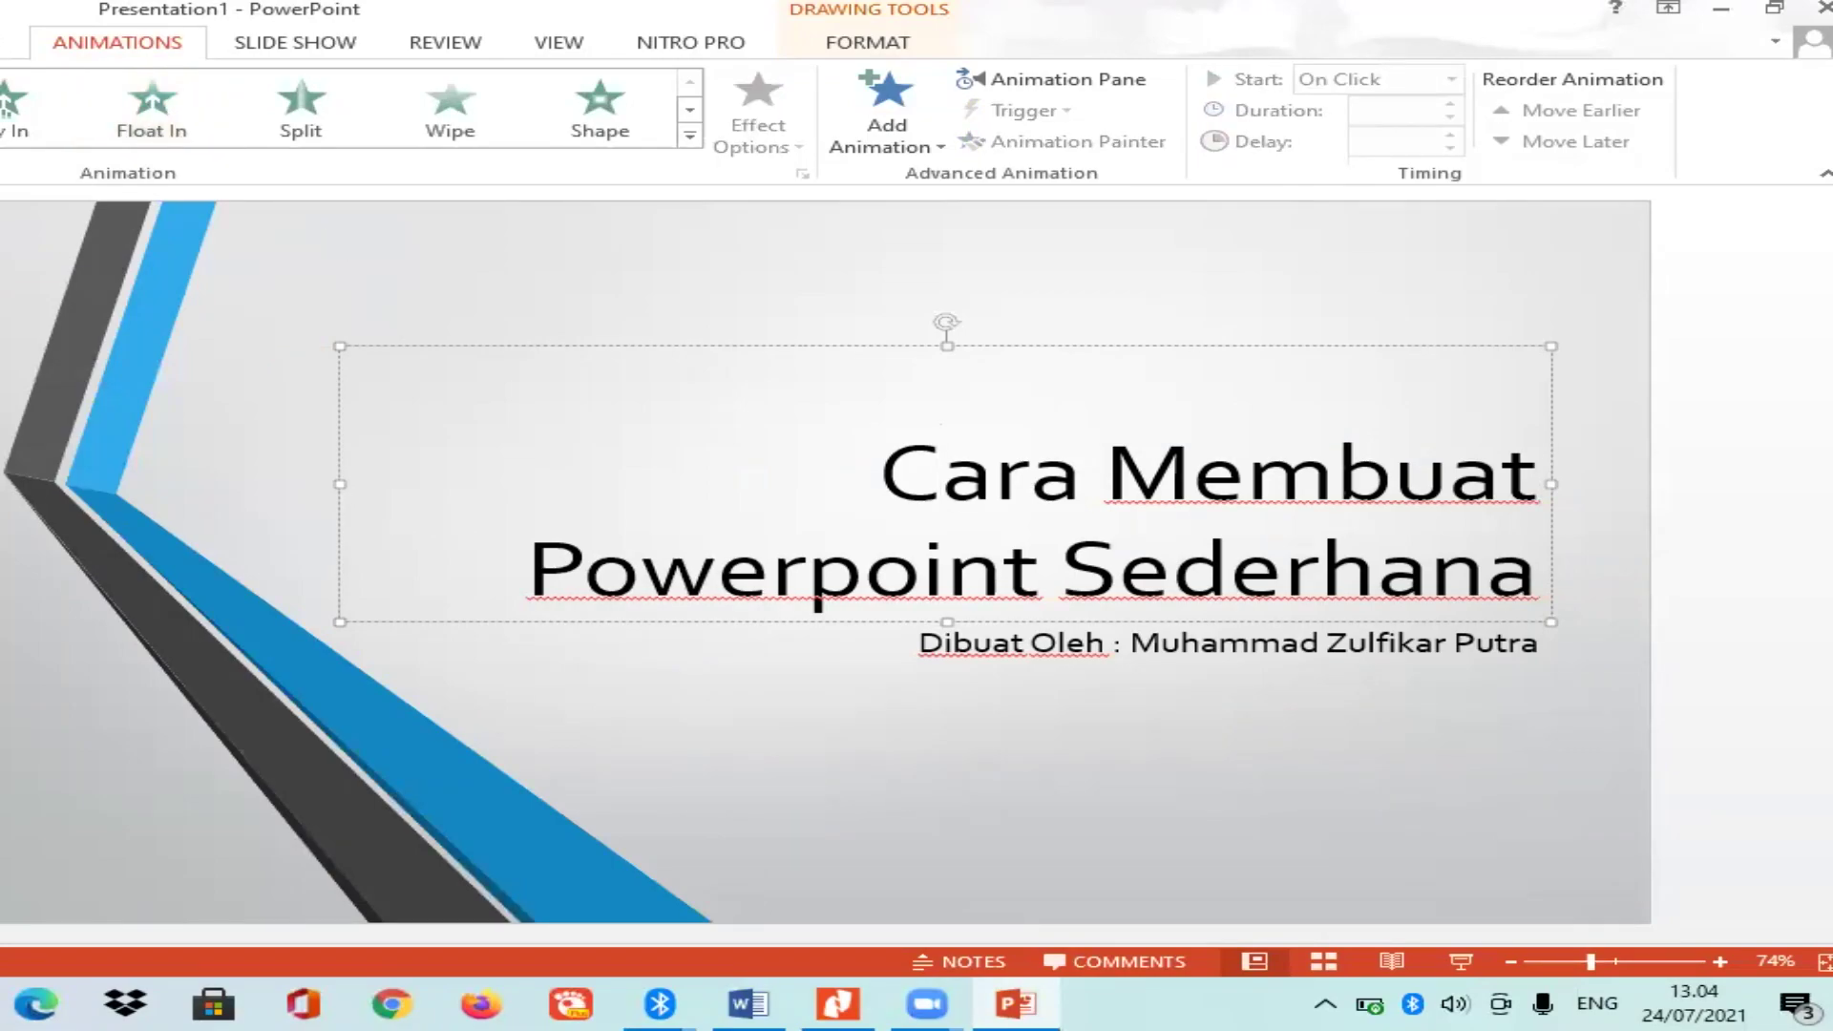
key(F5)
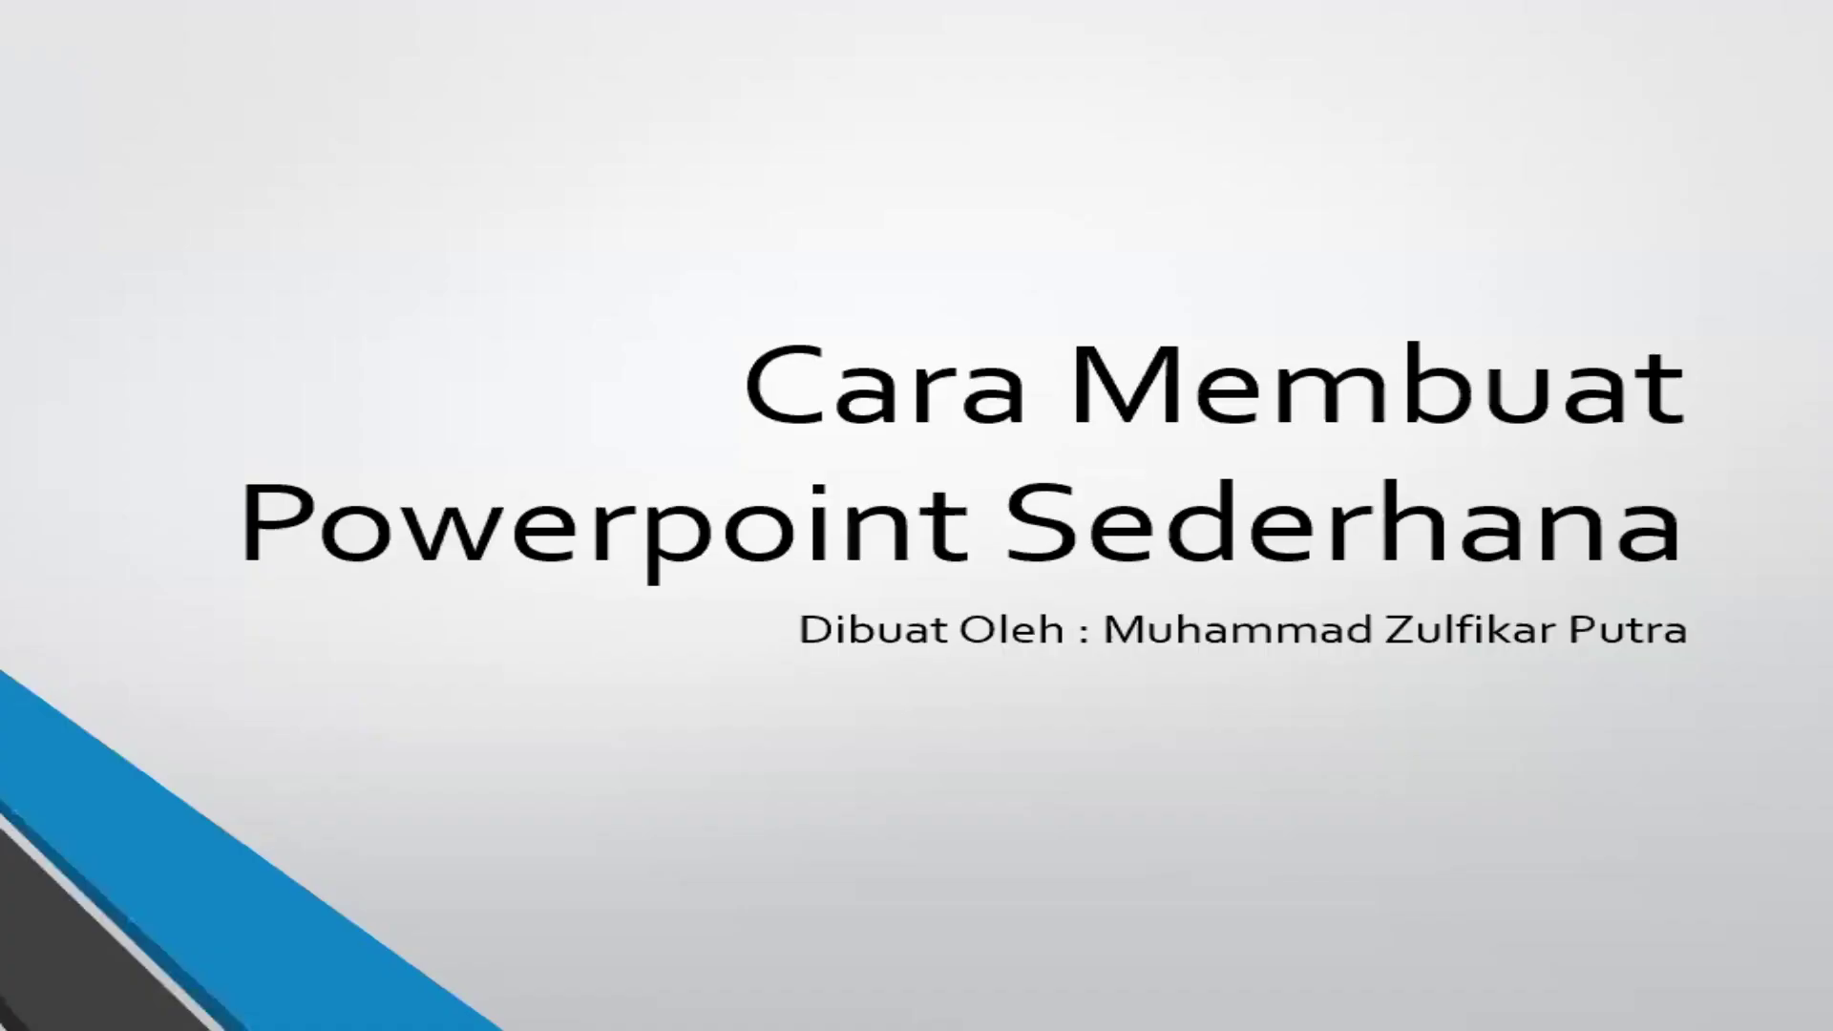
click(456, 364)
click(456, 363)
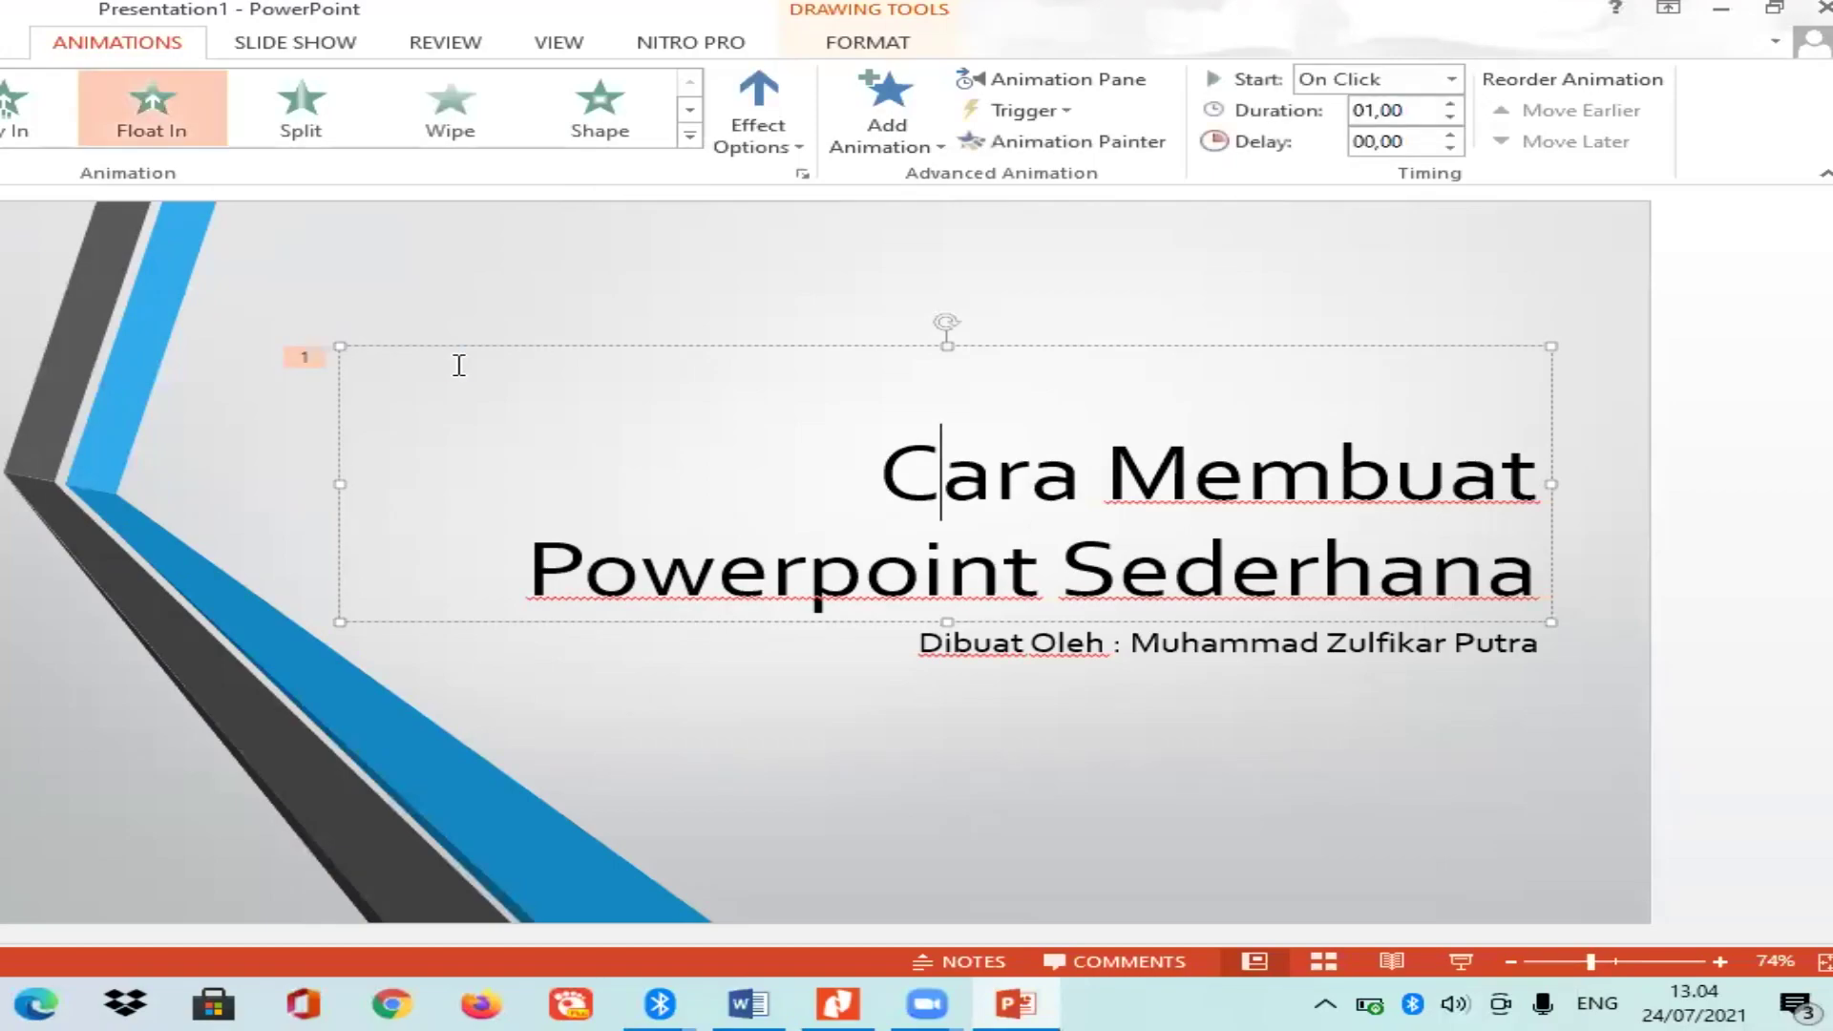
Add a Spin emphasis animation to the 'Dibuat Oleh' subtitle.
click(1010, 645)
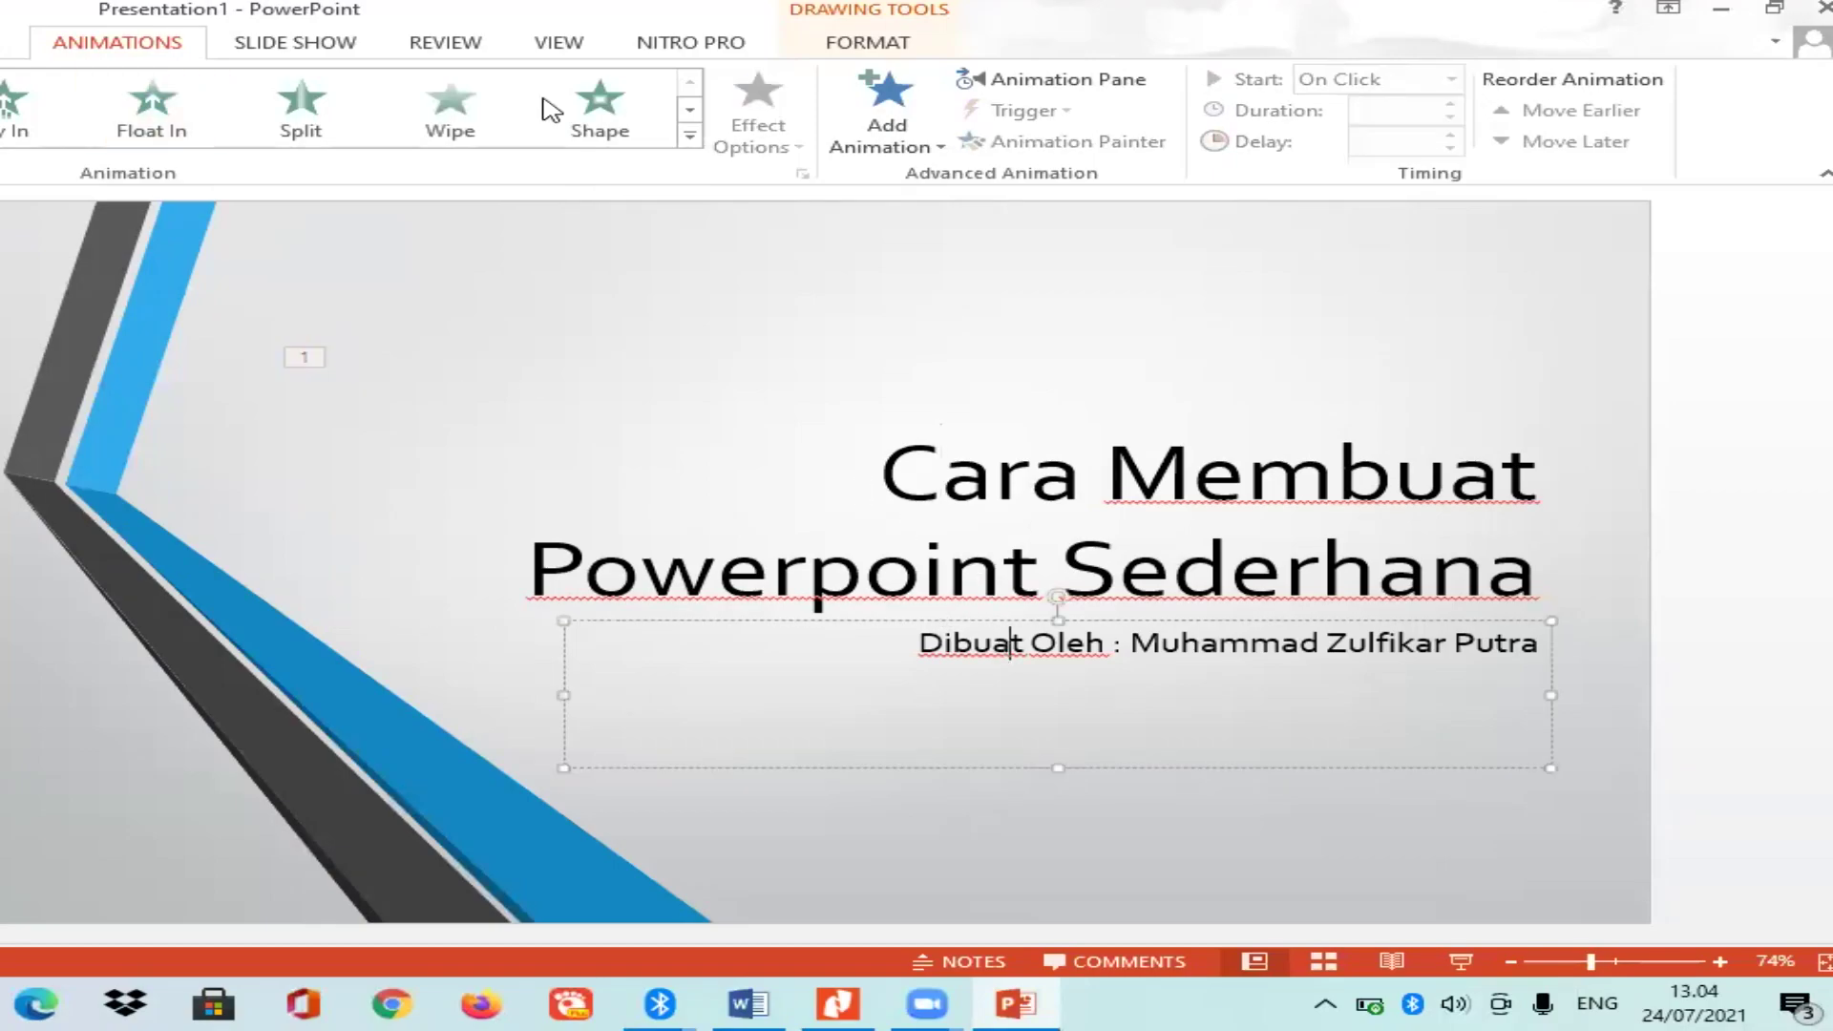
click(689, 134)
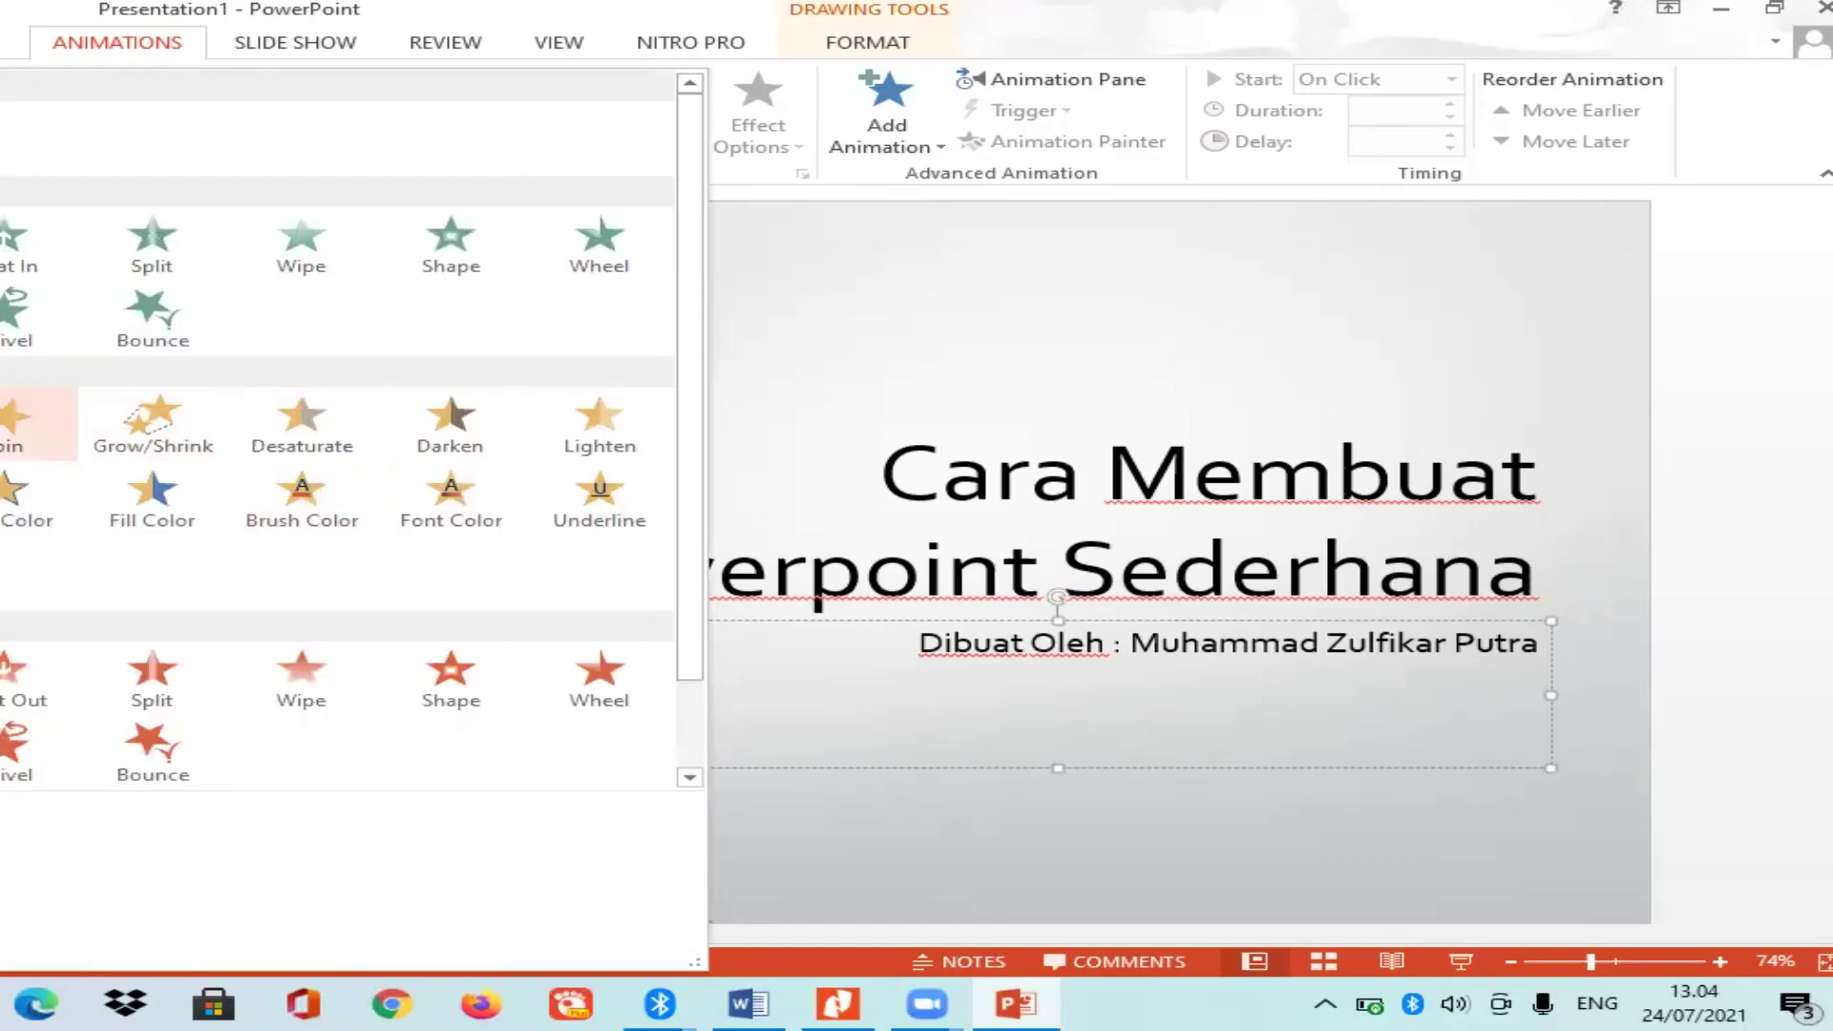
click(17, 432)
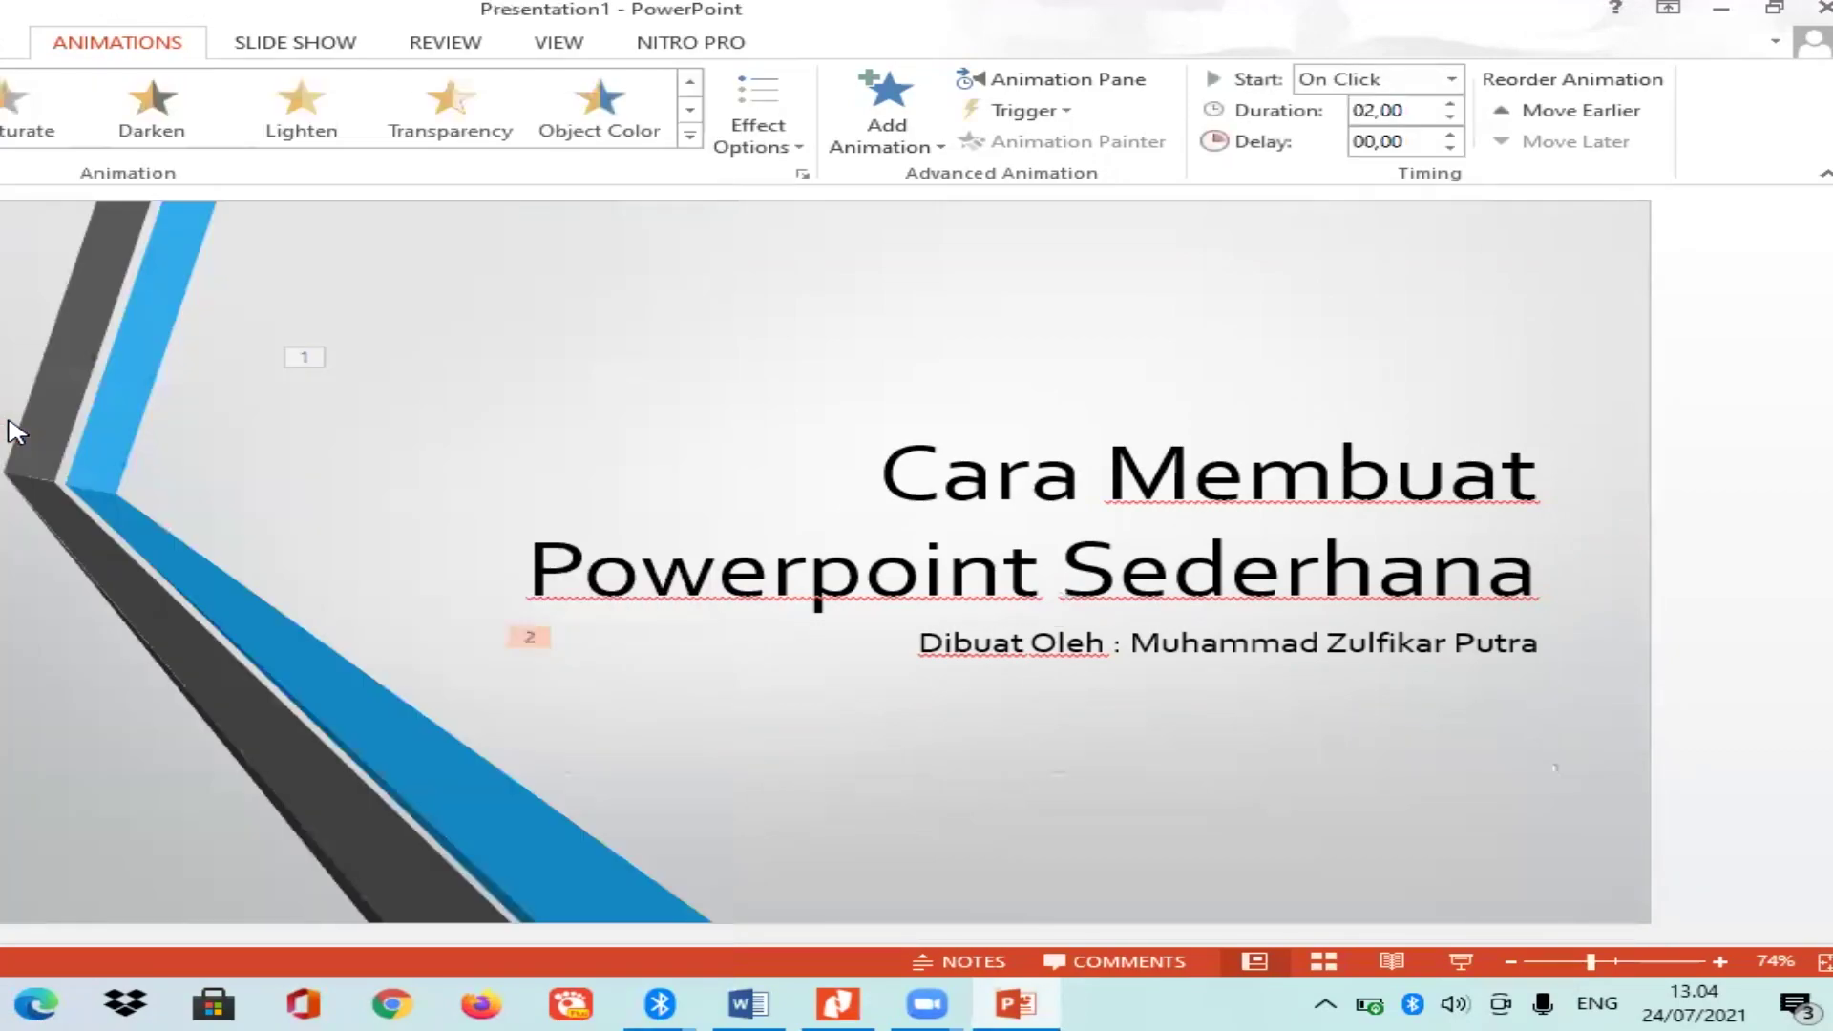
click(182, 563)
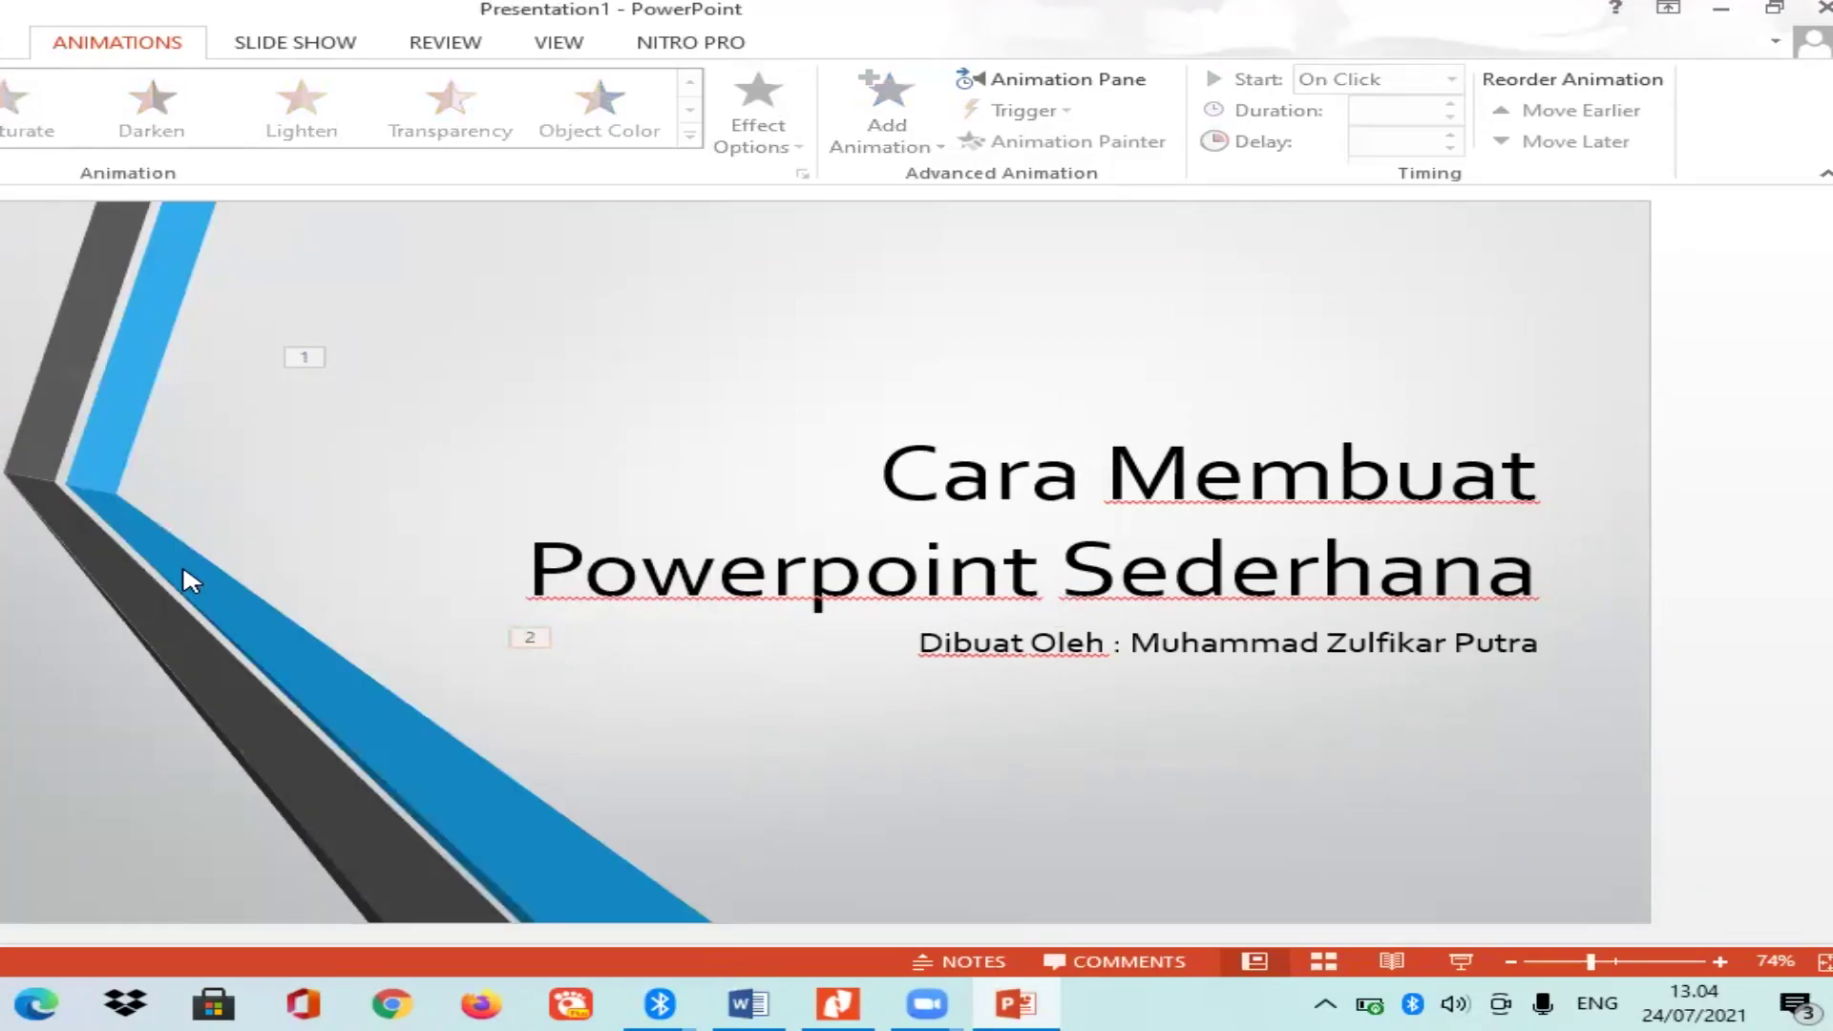
key(F5)
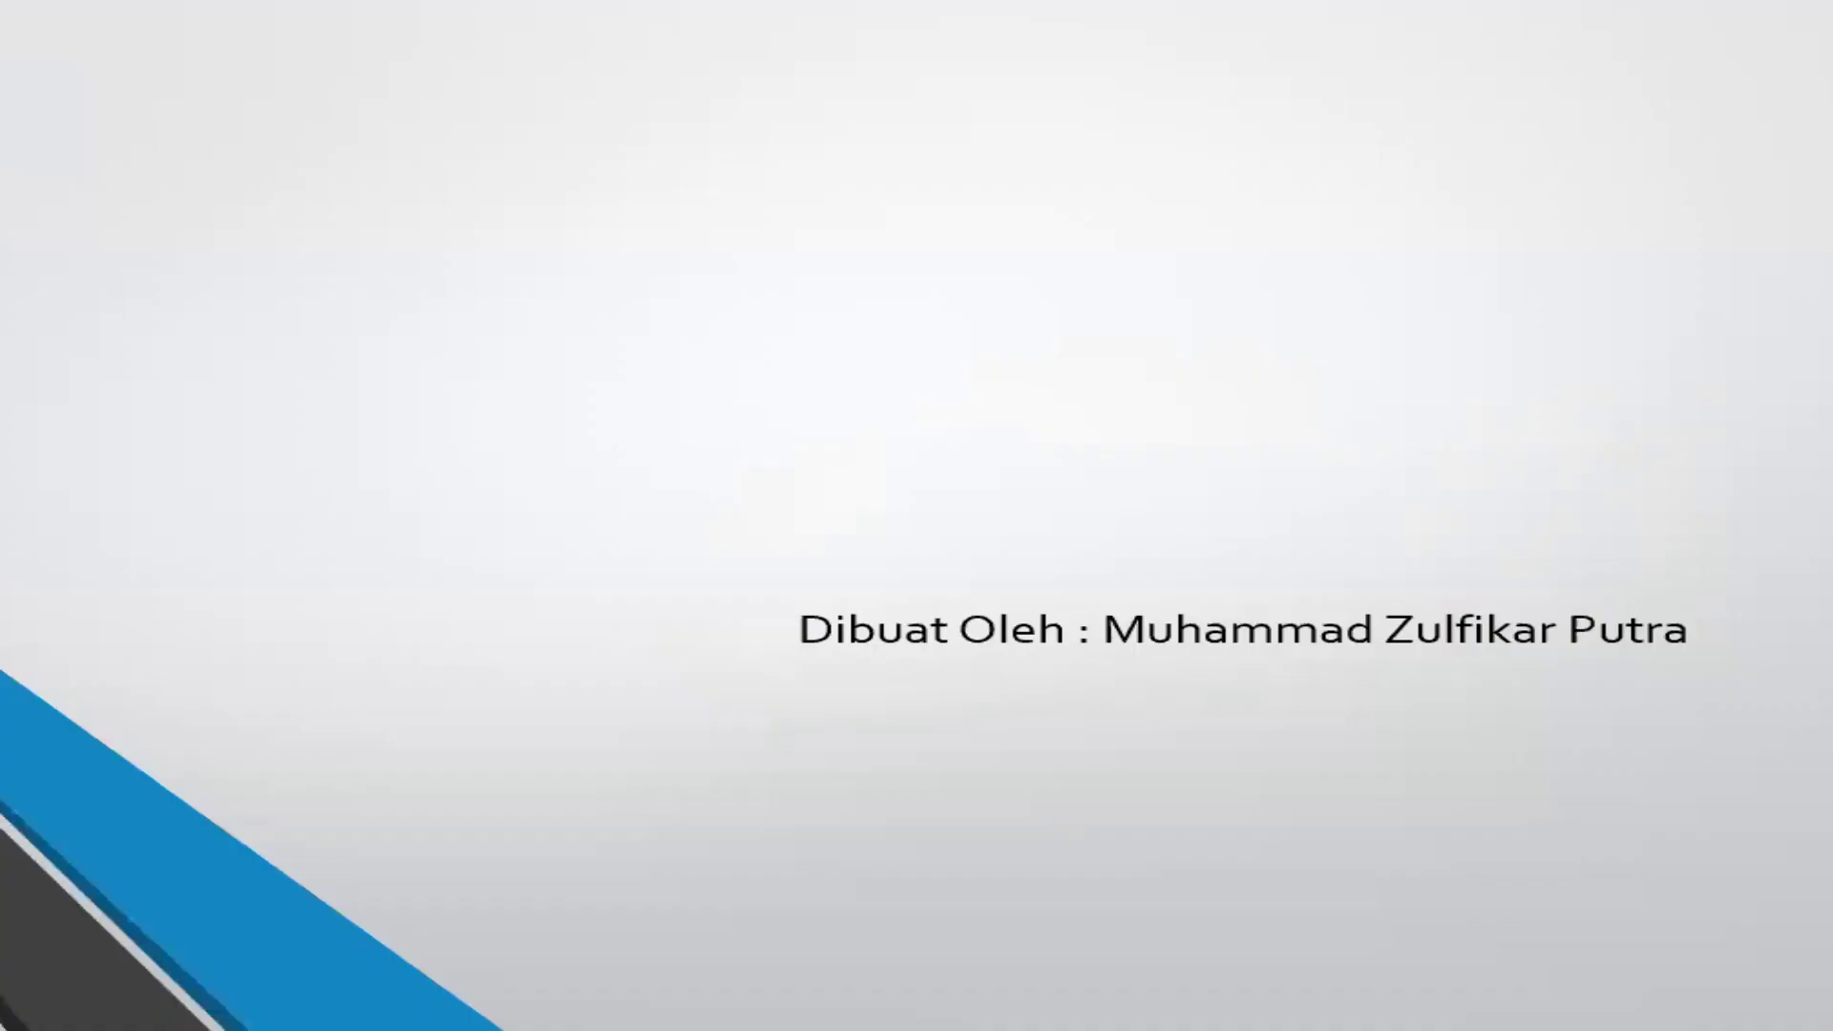
click(478, 380)
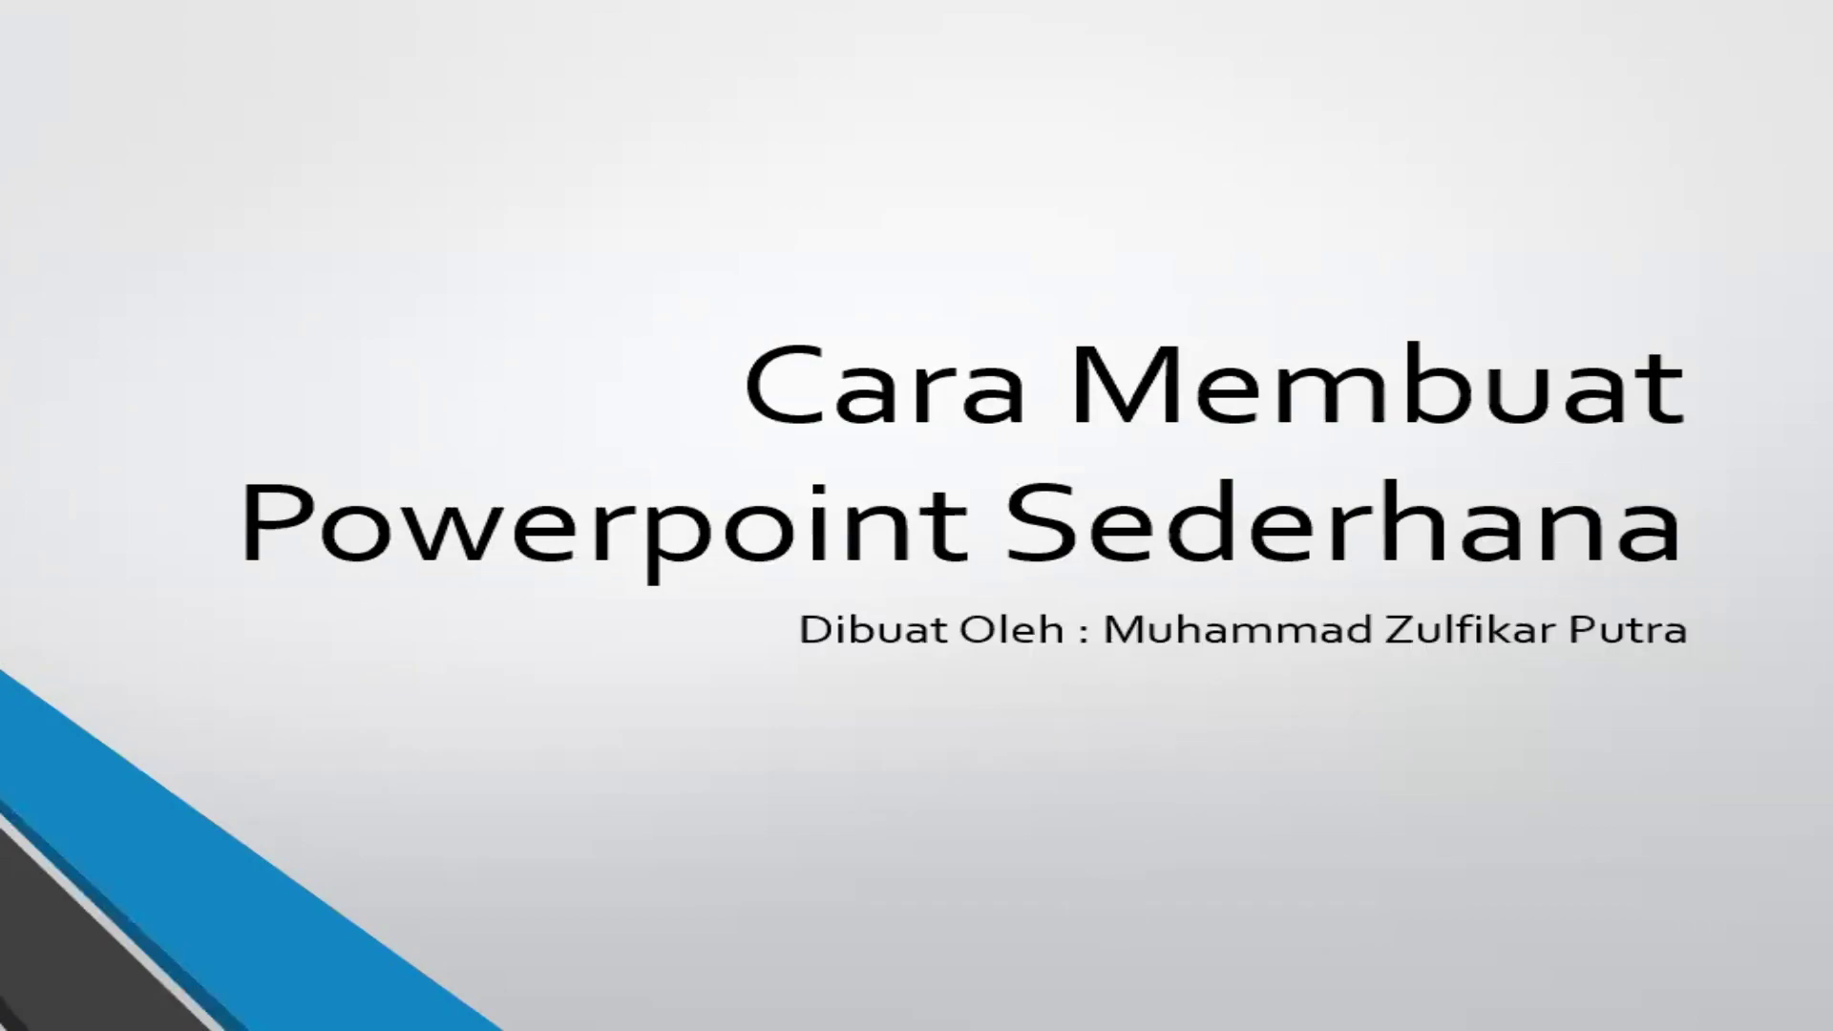
key(space)
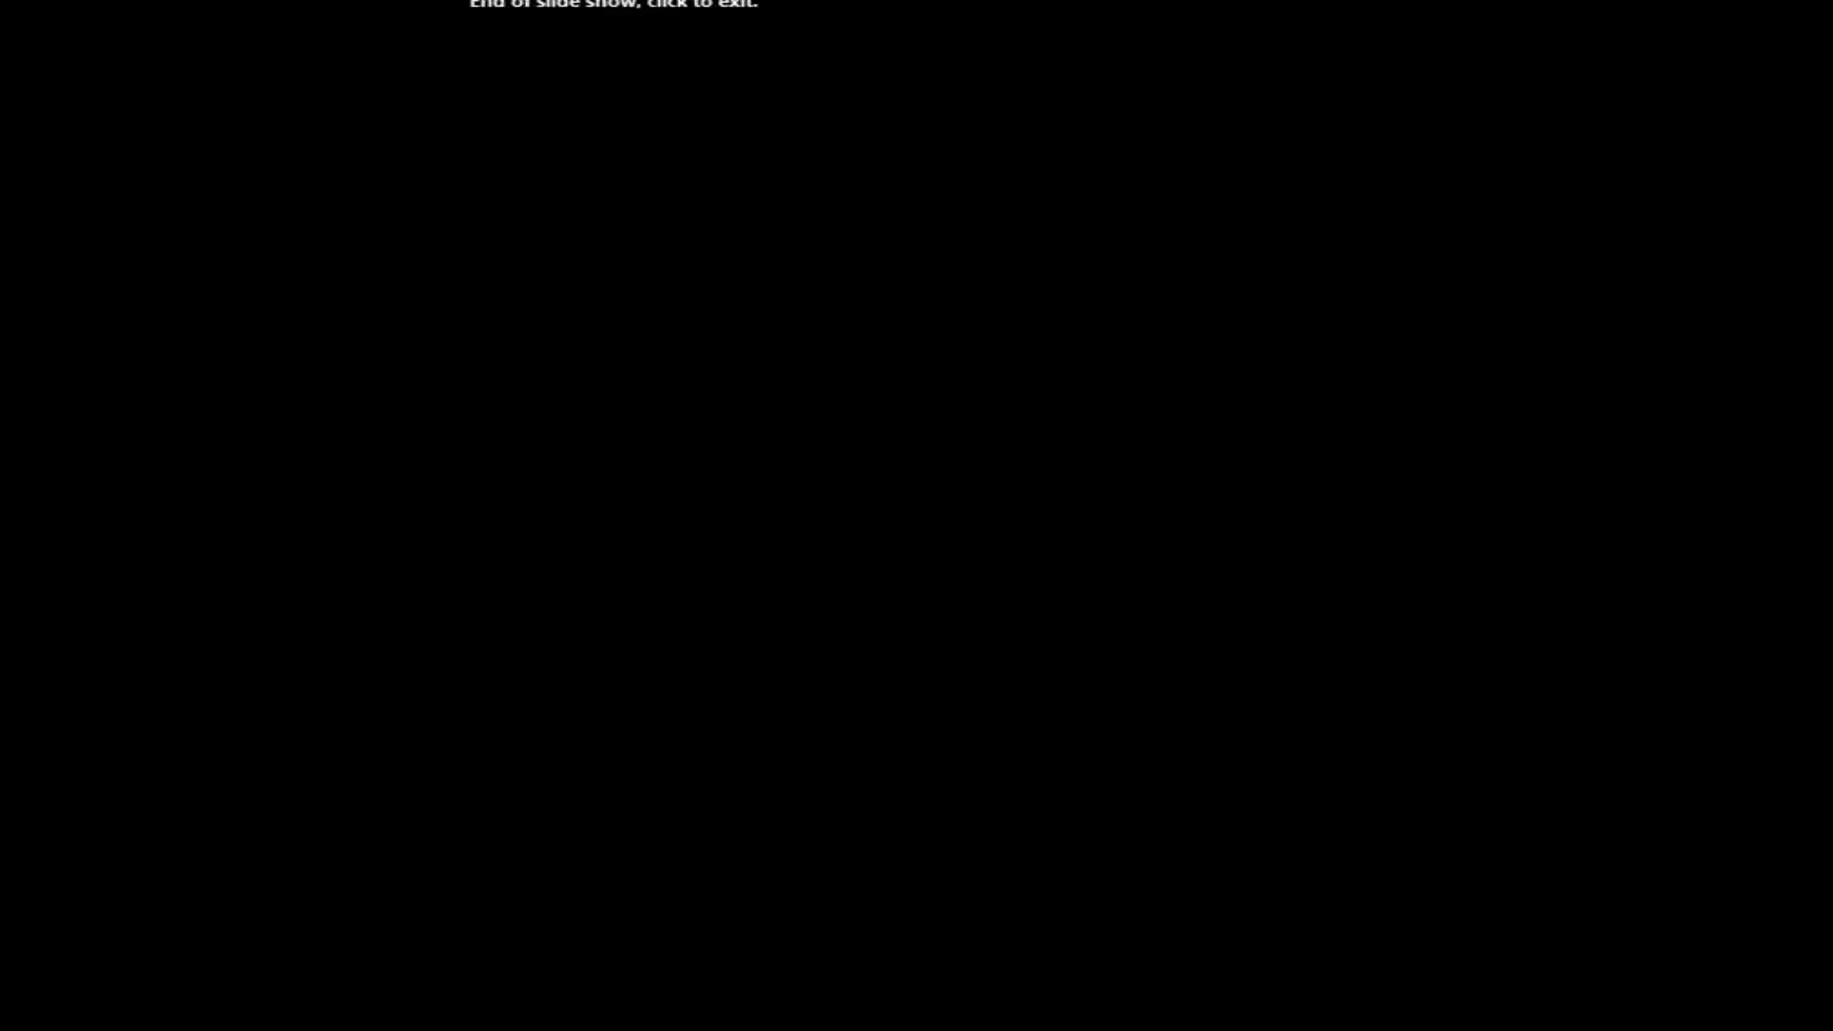
click(470, 372)
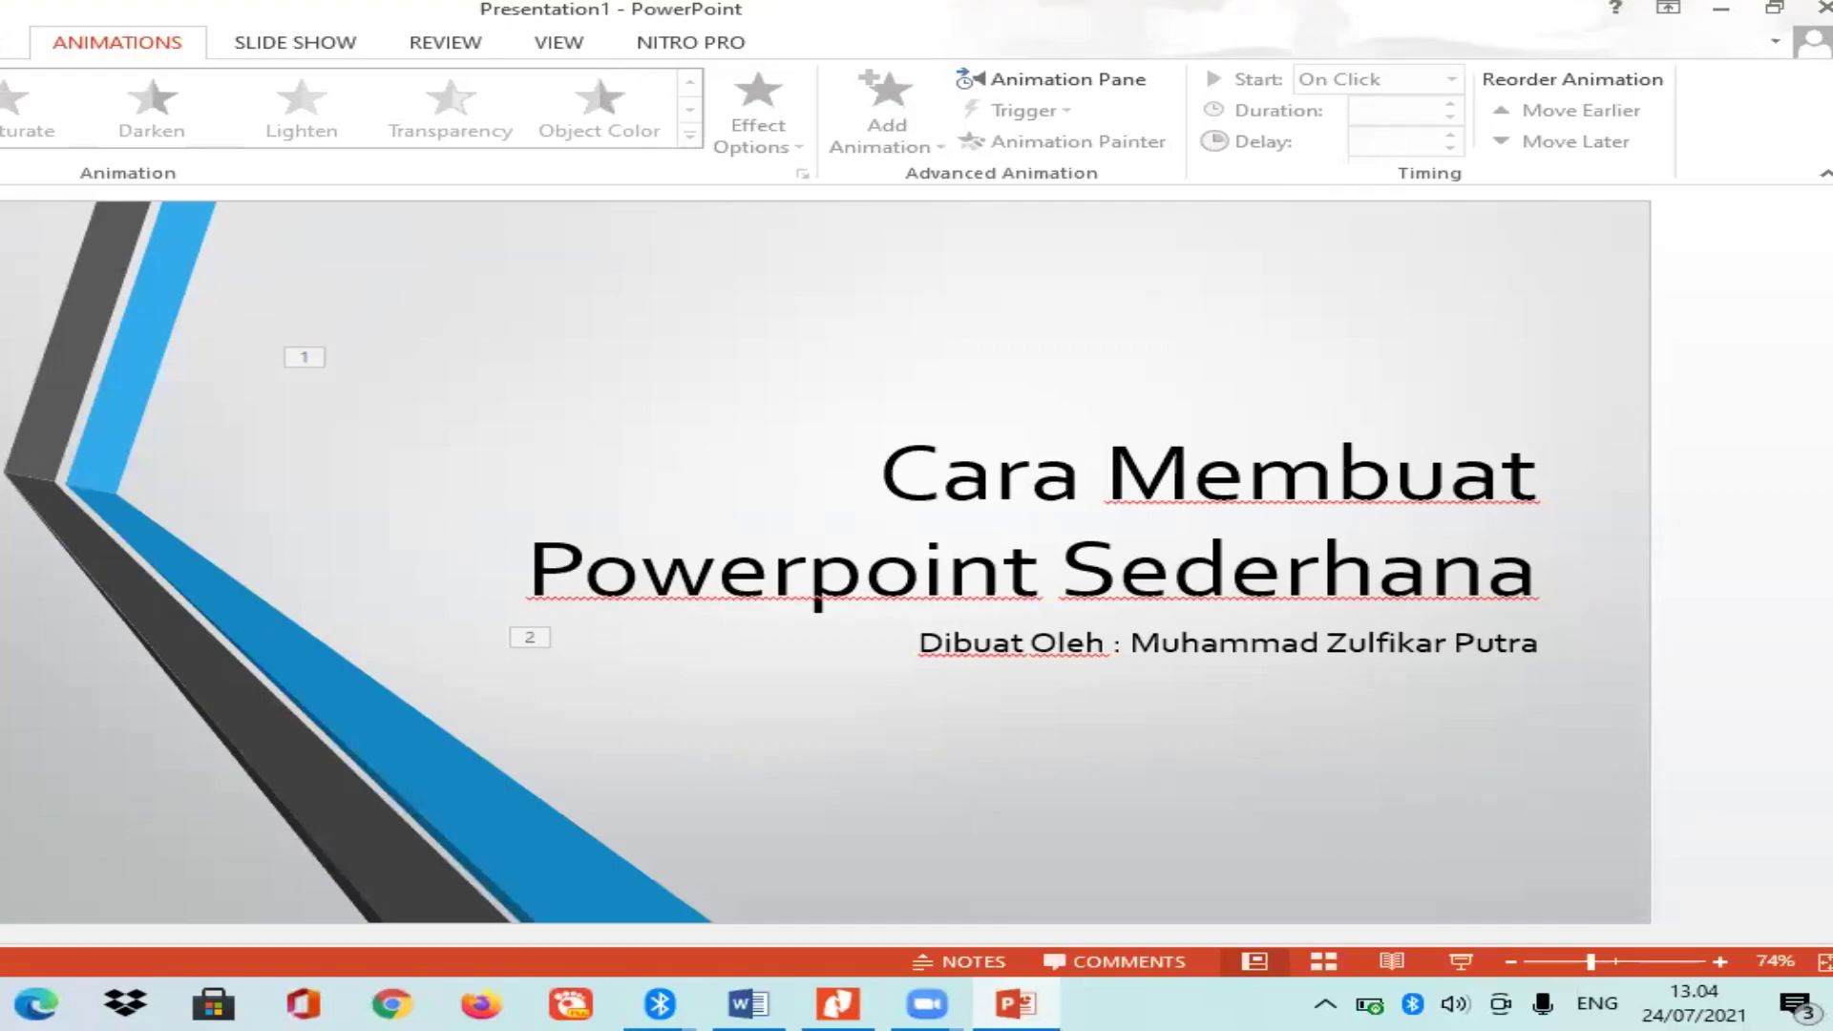
Insert a new title-and-content slide titled 'Program Kegiatan' and place the cursor in its body.
key(ctrl+m)
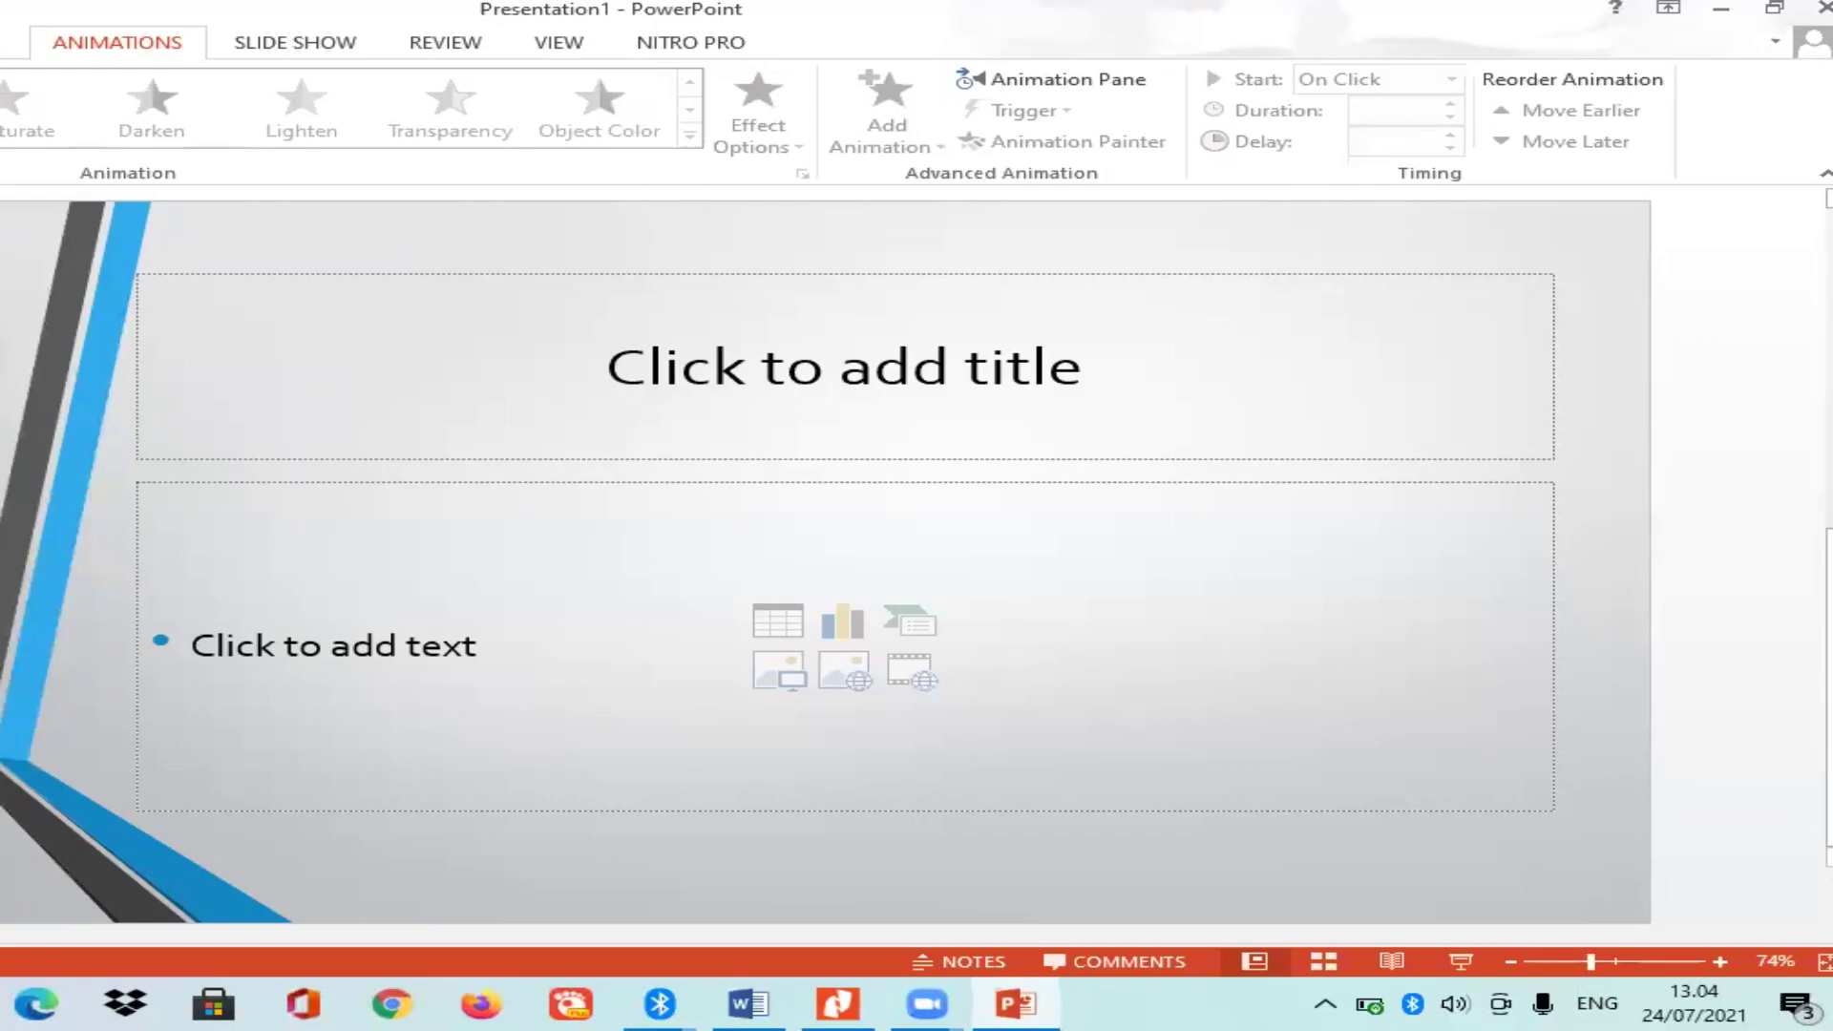
click(586, 394)
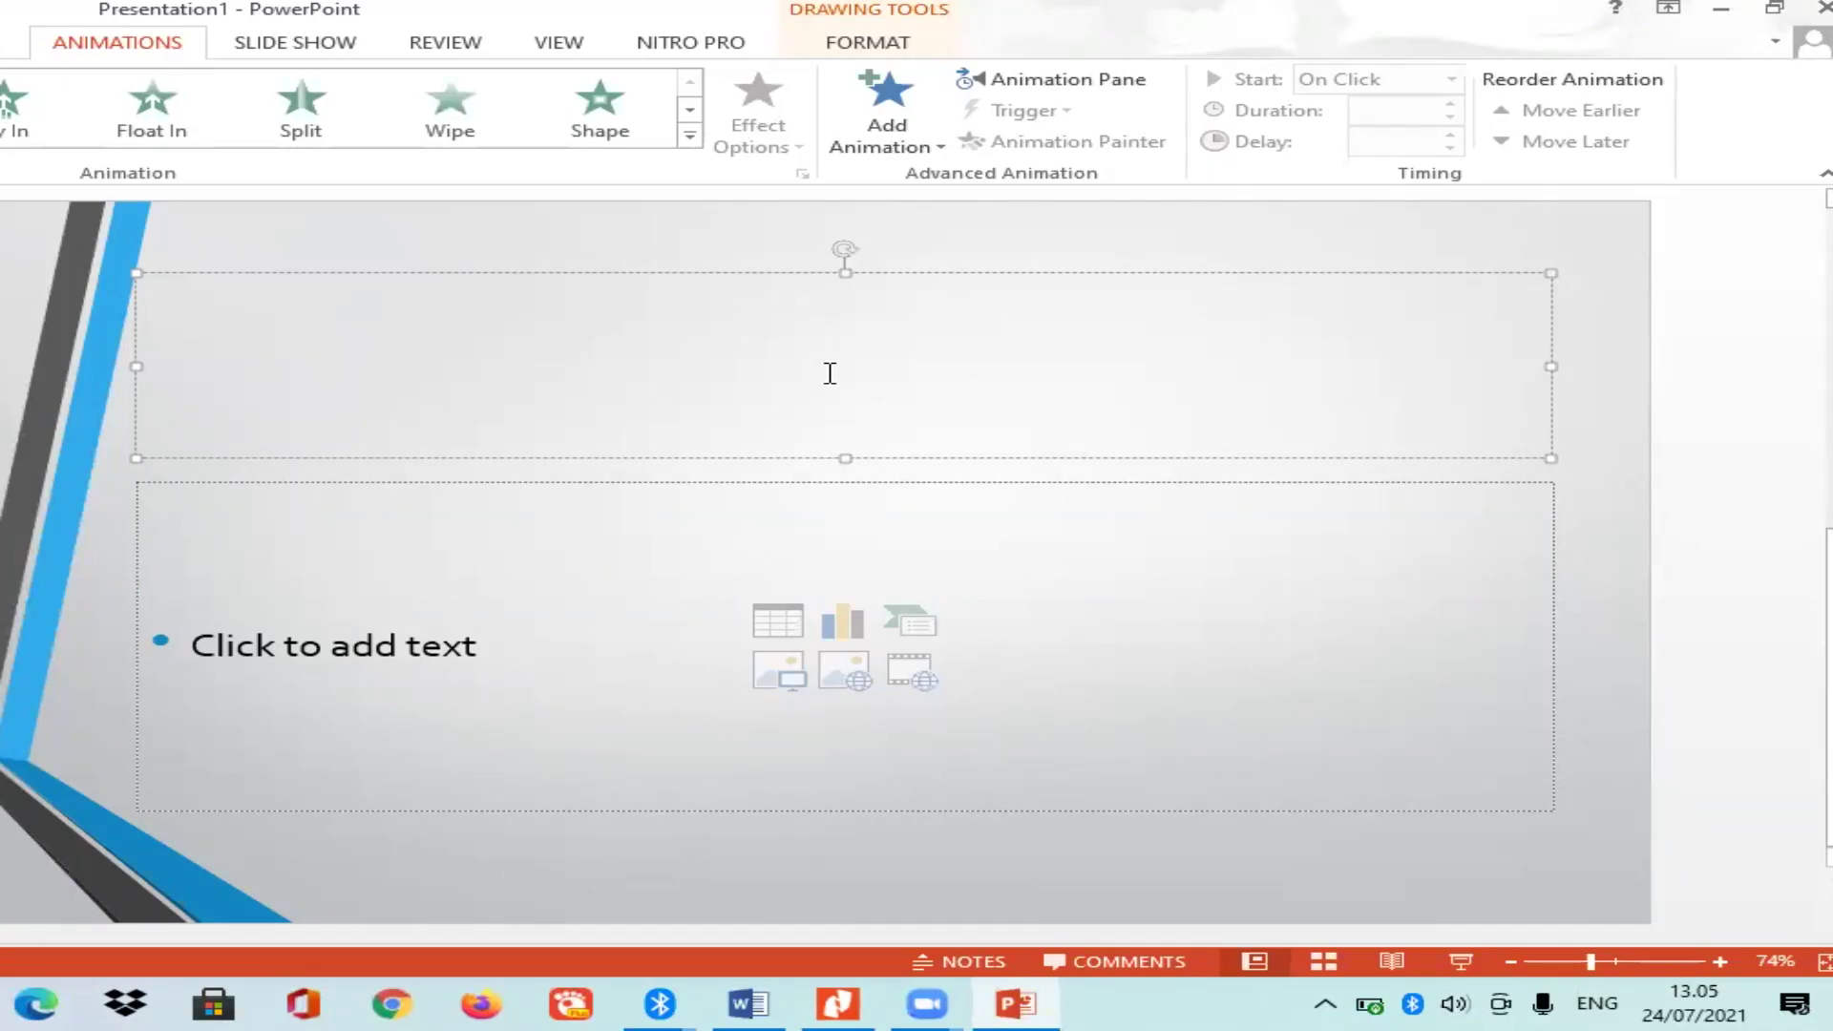
text(pr)
key(BackSpace)
key(BackSpace)
text(Pro)
text(gram )
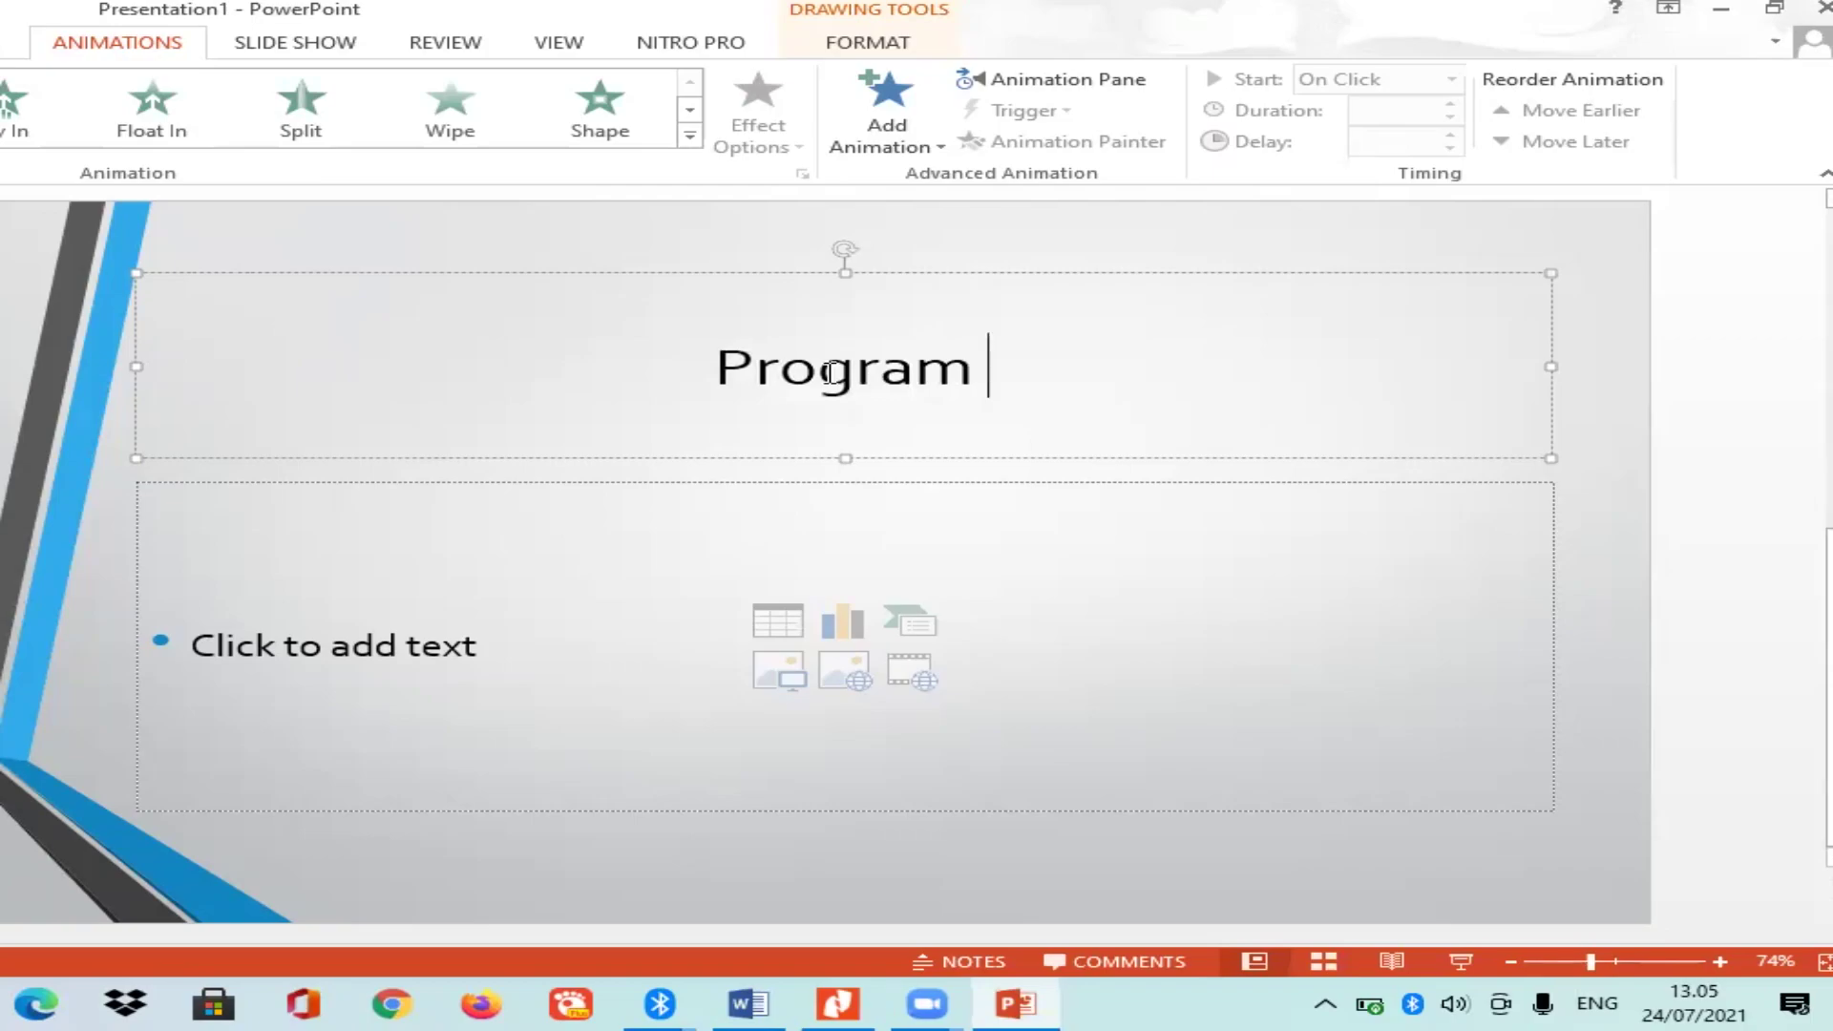
text(Ke)
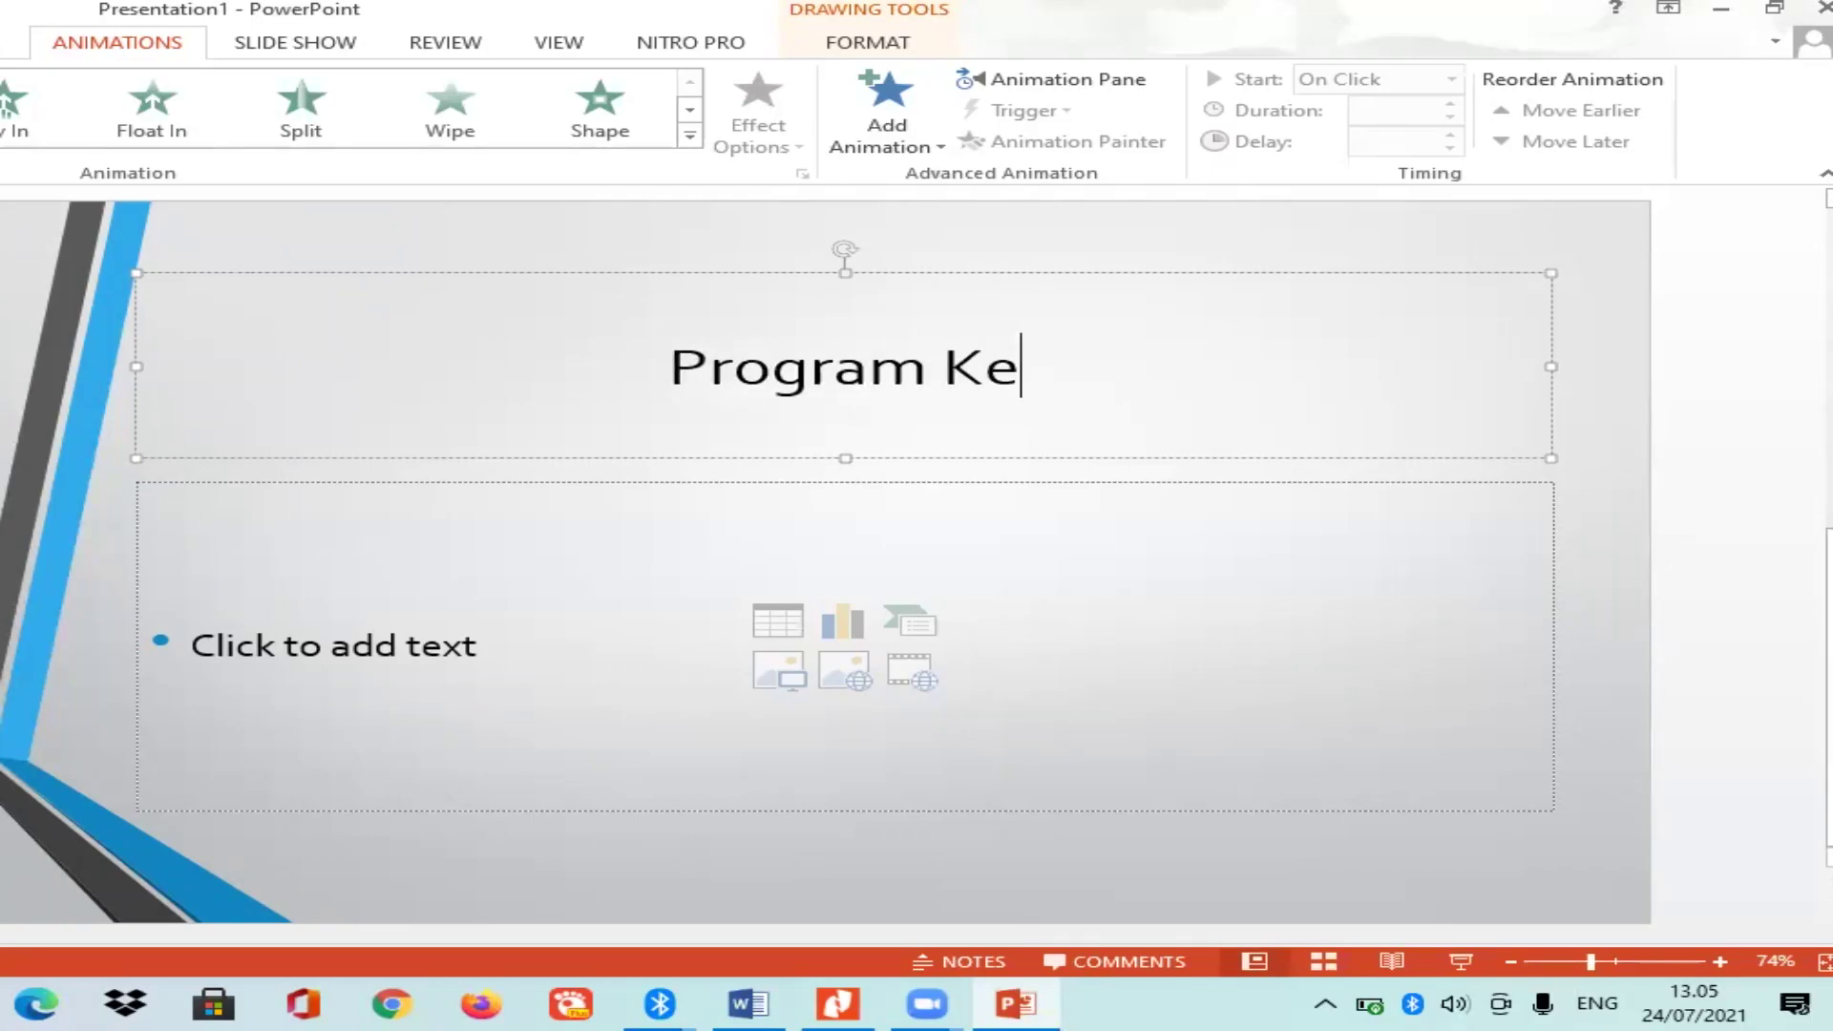
text(giatan)
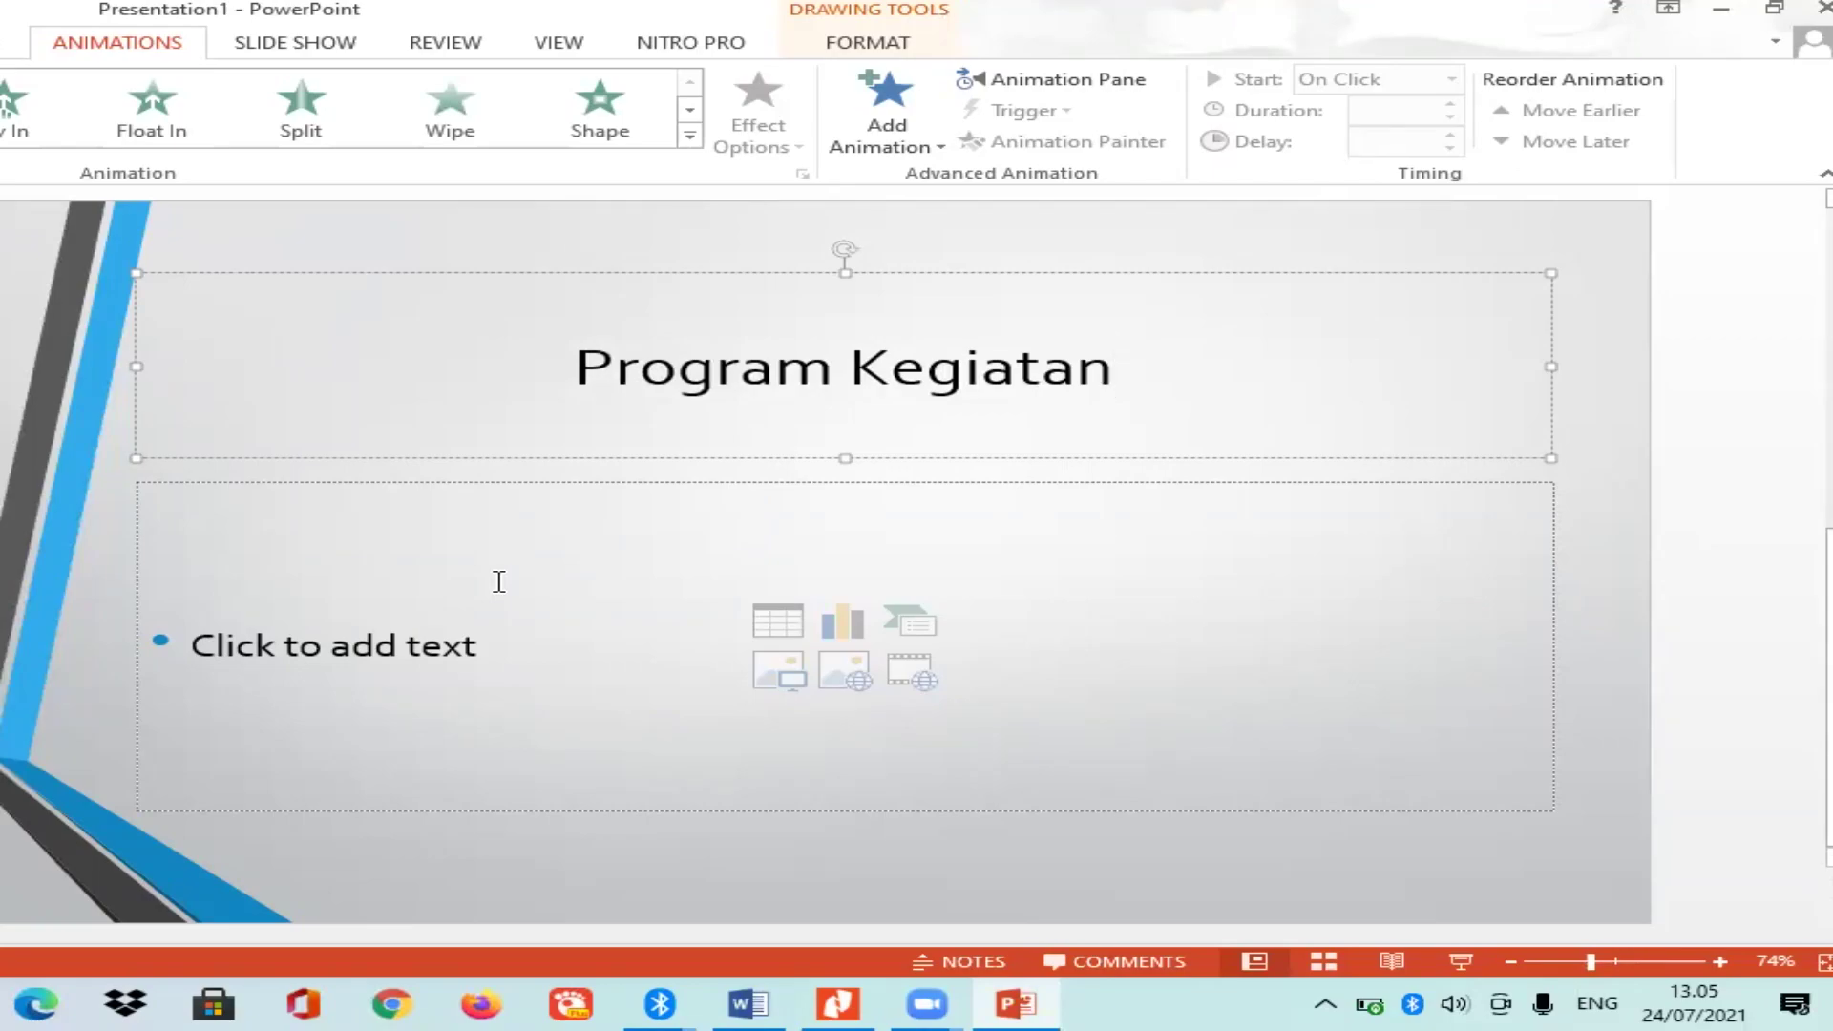
click(498, 581)
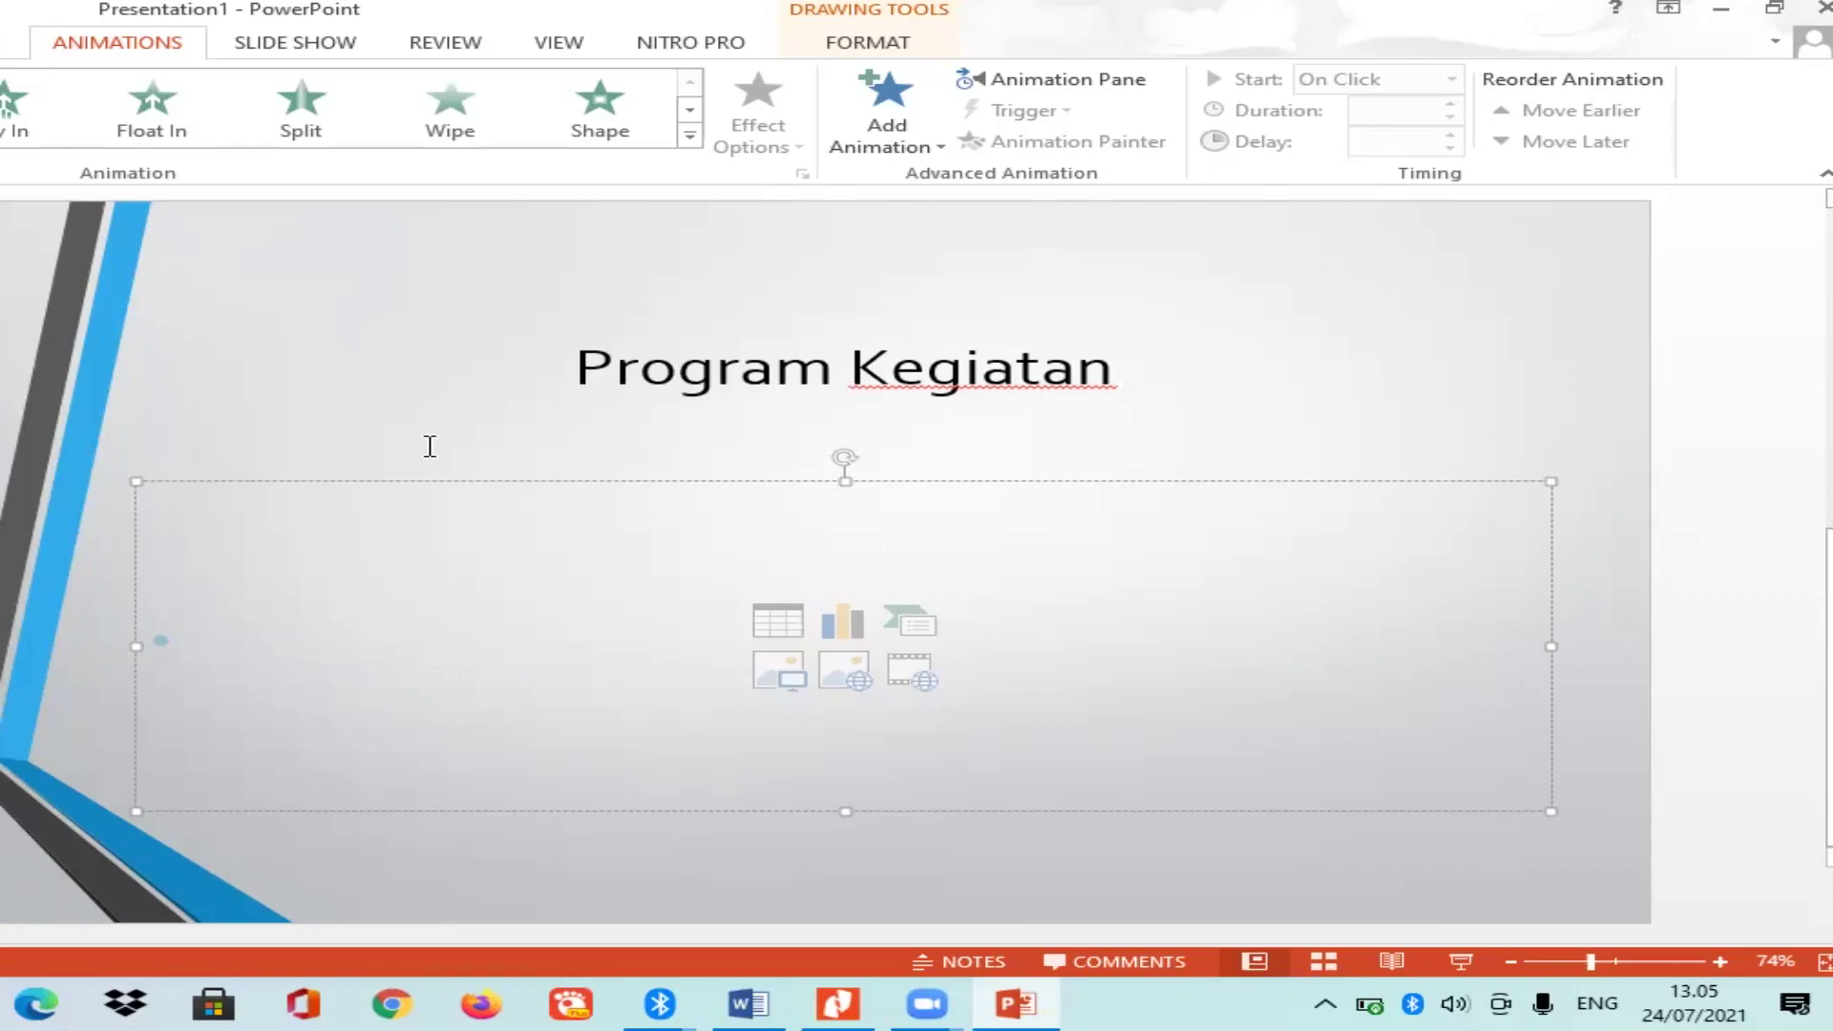
Type the bullets 'Membuat contoh bentuk segitiga' and 'Membuat contoh bentuk lingkaran'.
text(Me)
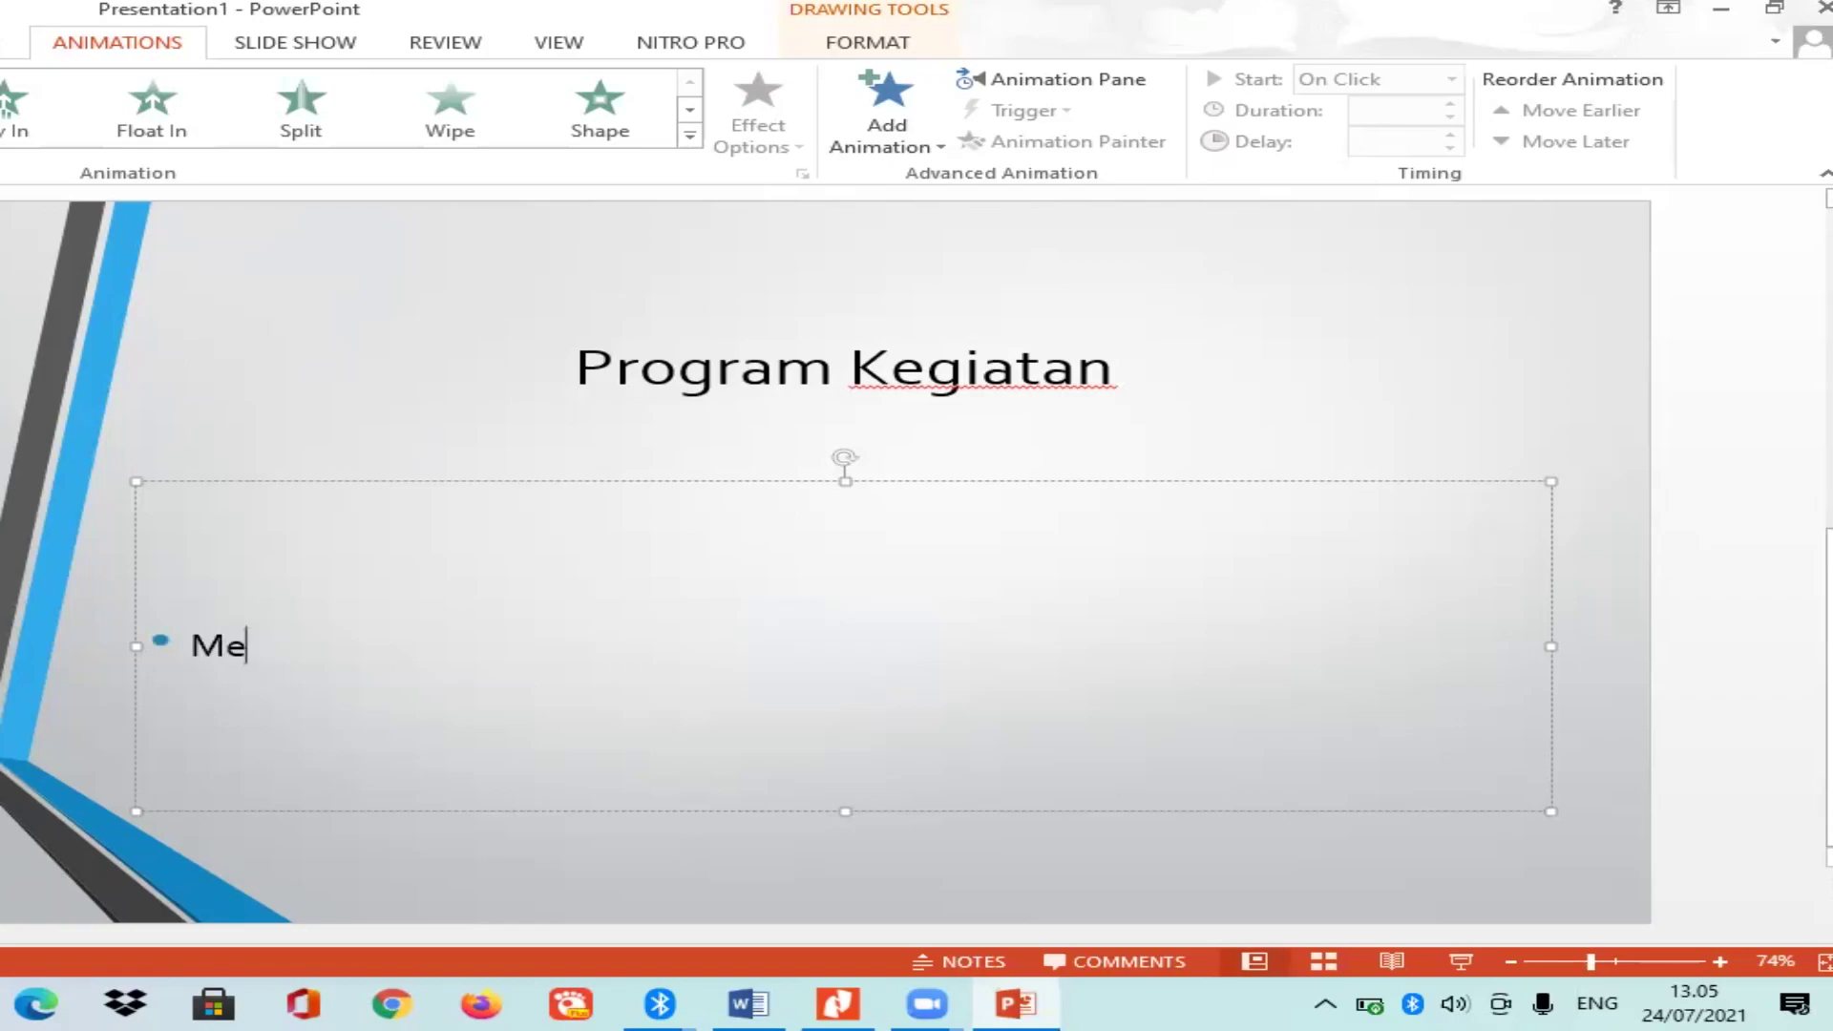
text(mb)
text(uat t)
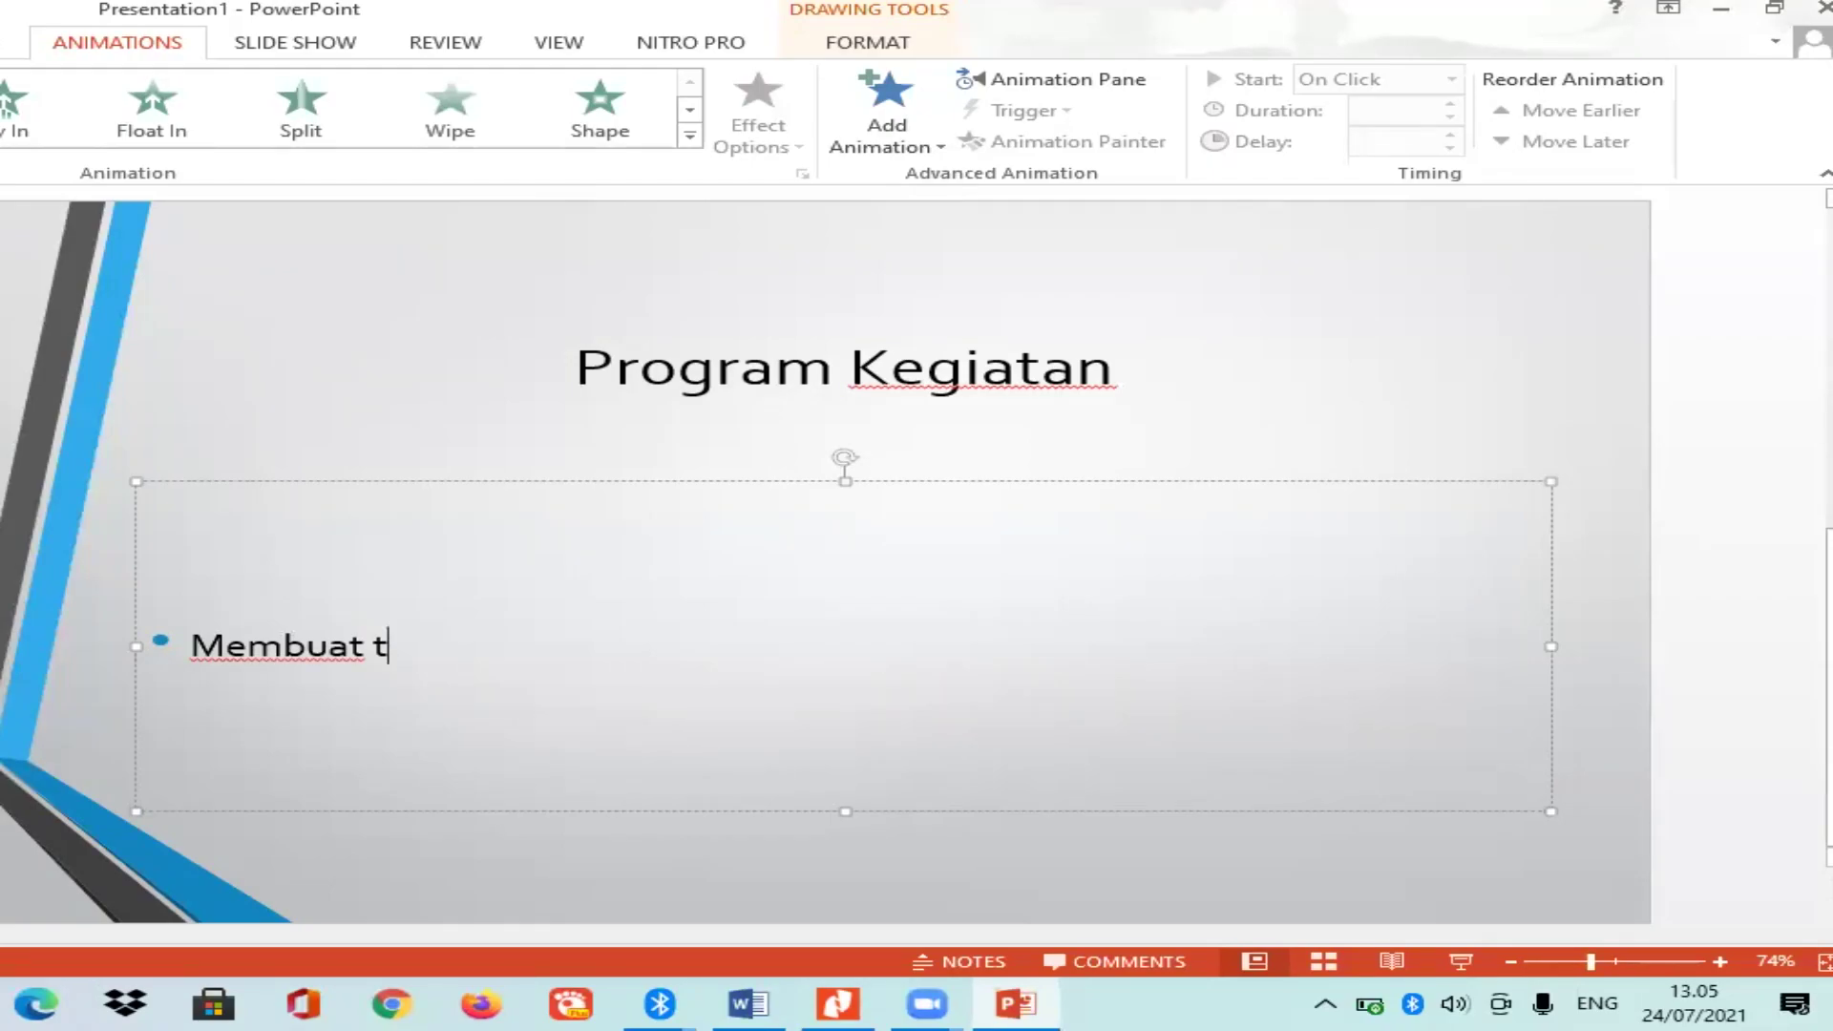
key(BackSpace)
text(contoh)
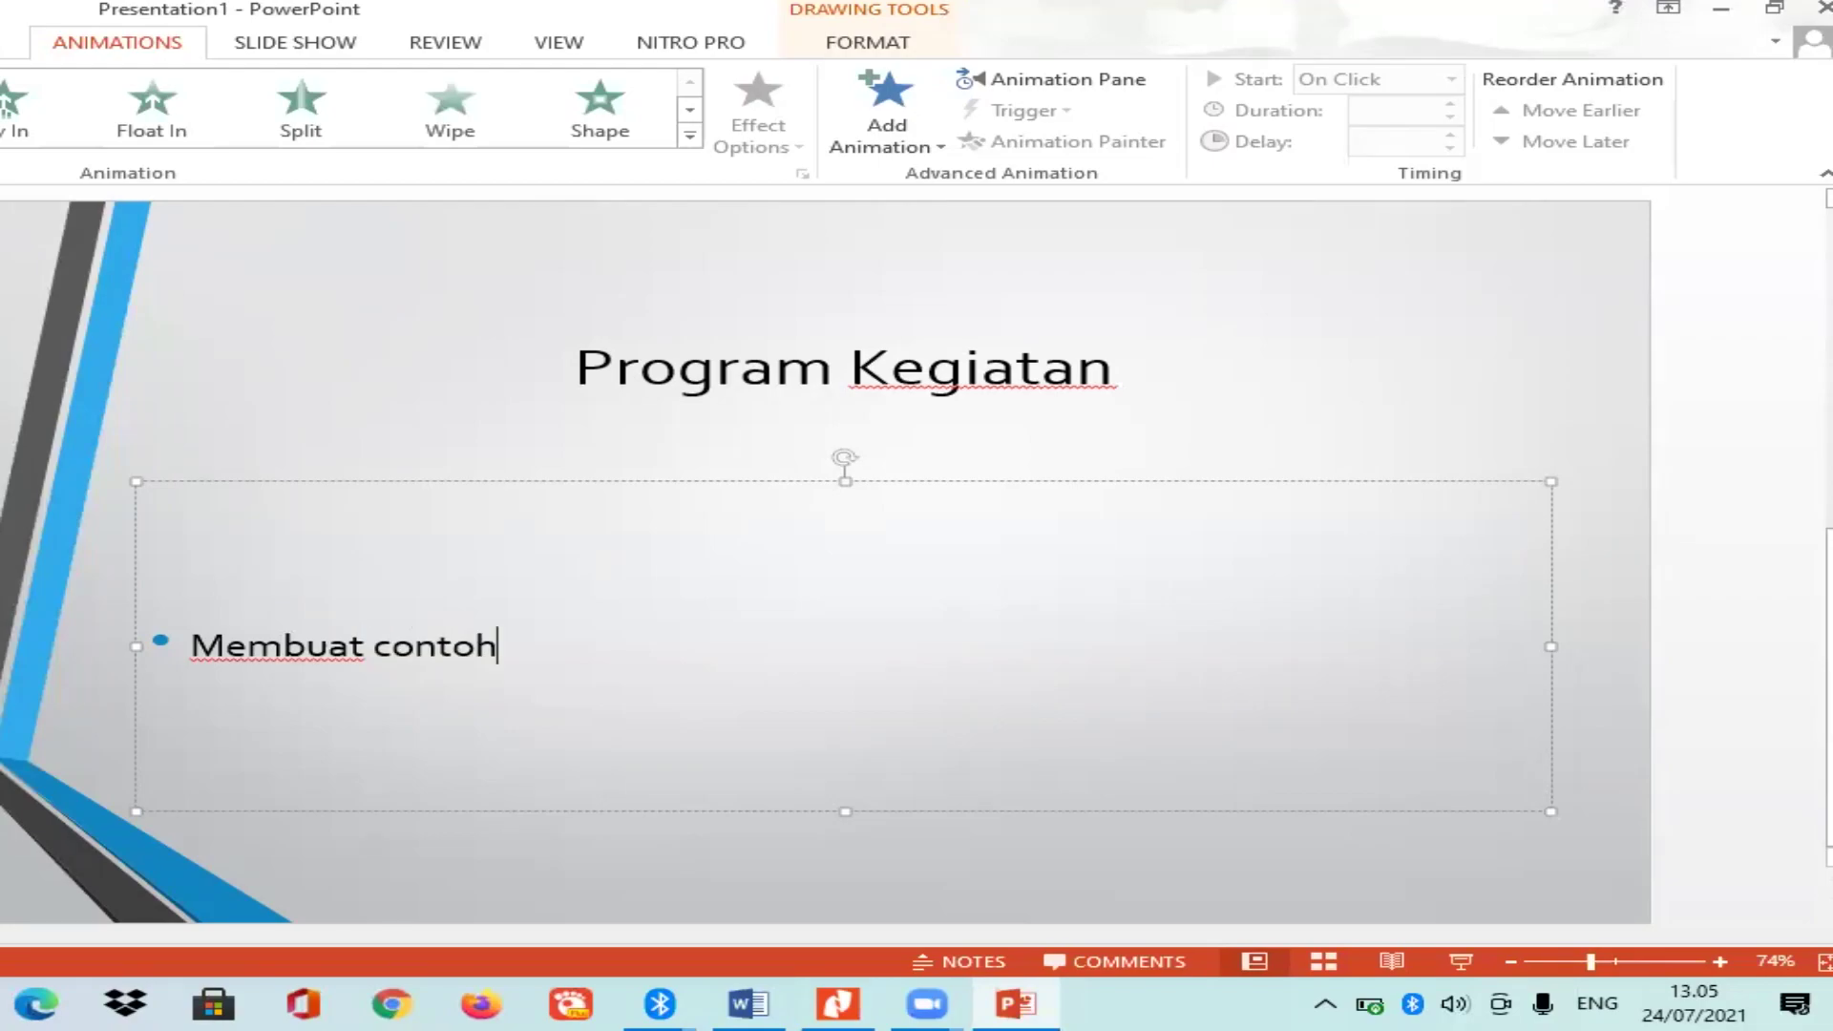
text( segiti)
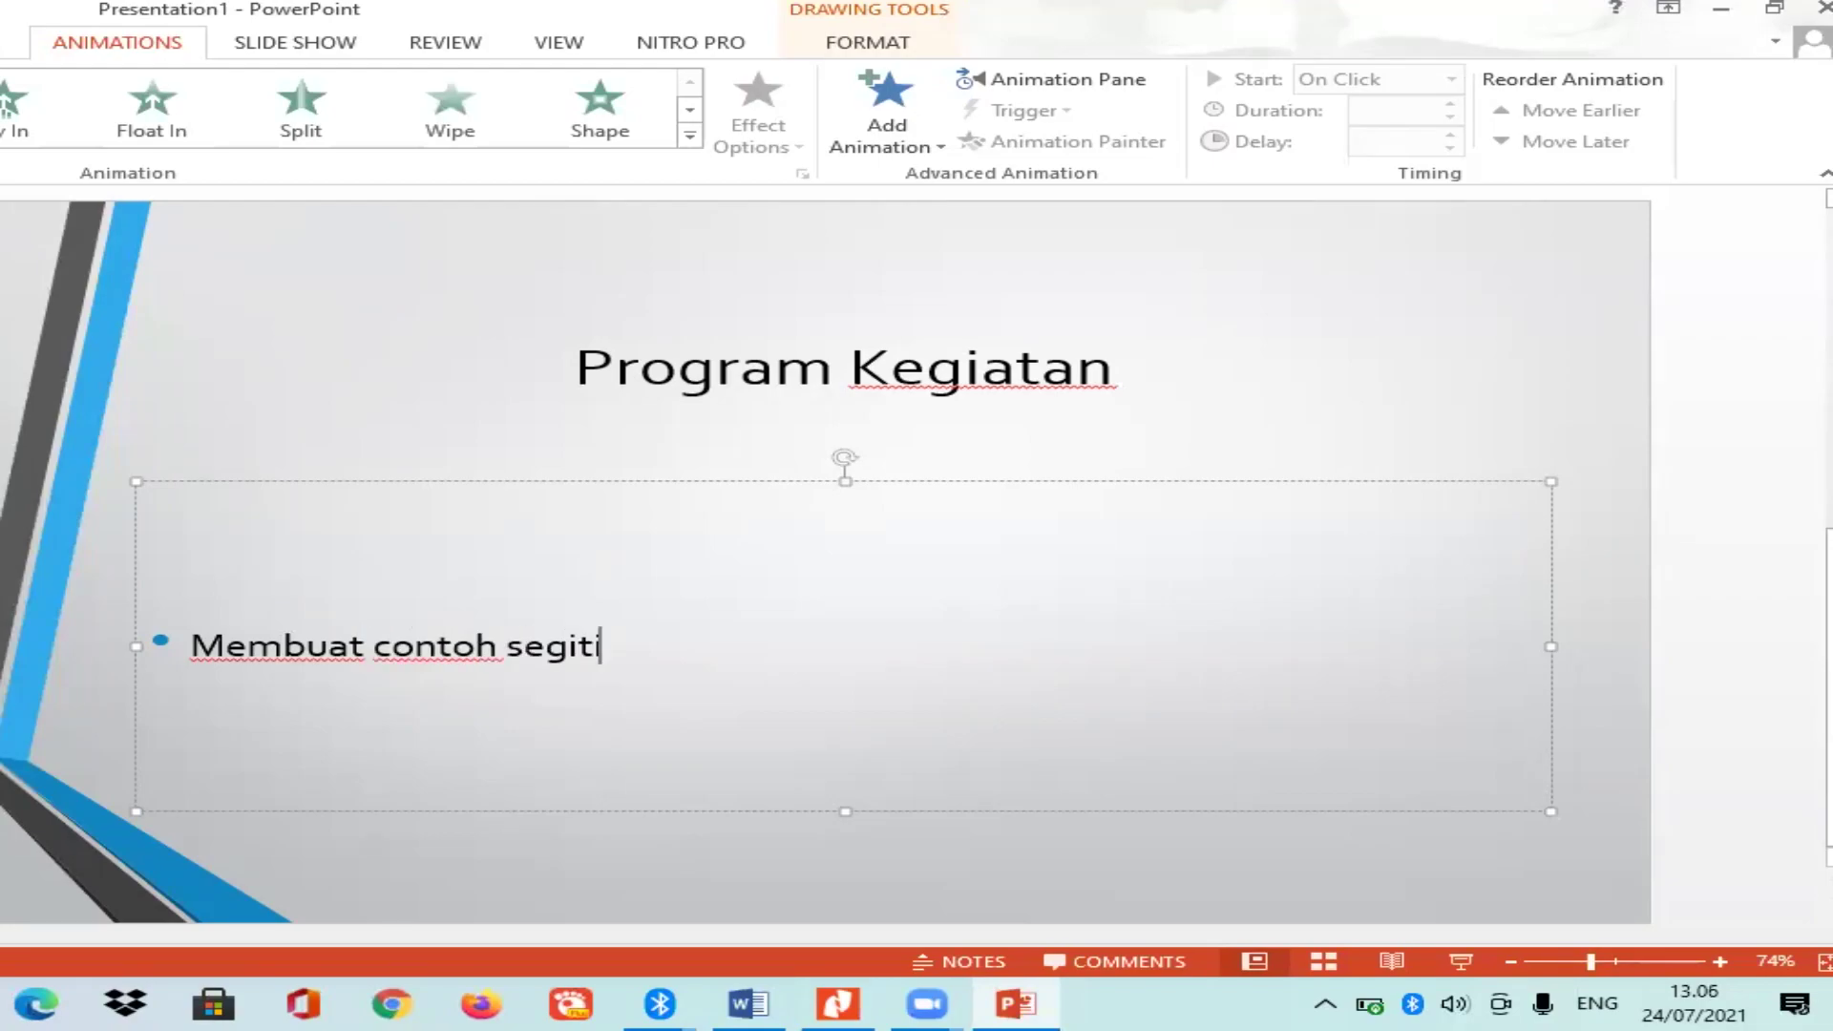
text(ga)
key(Return)
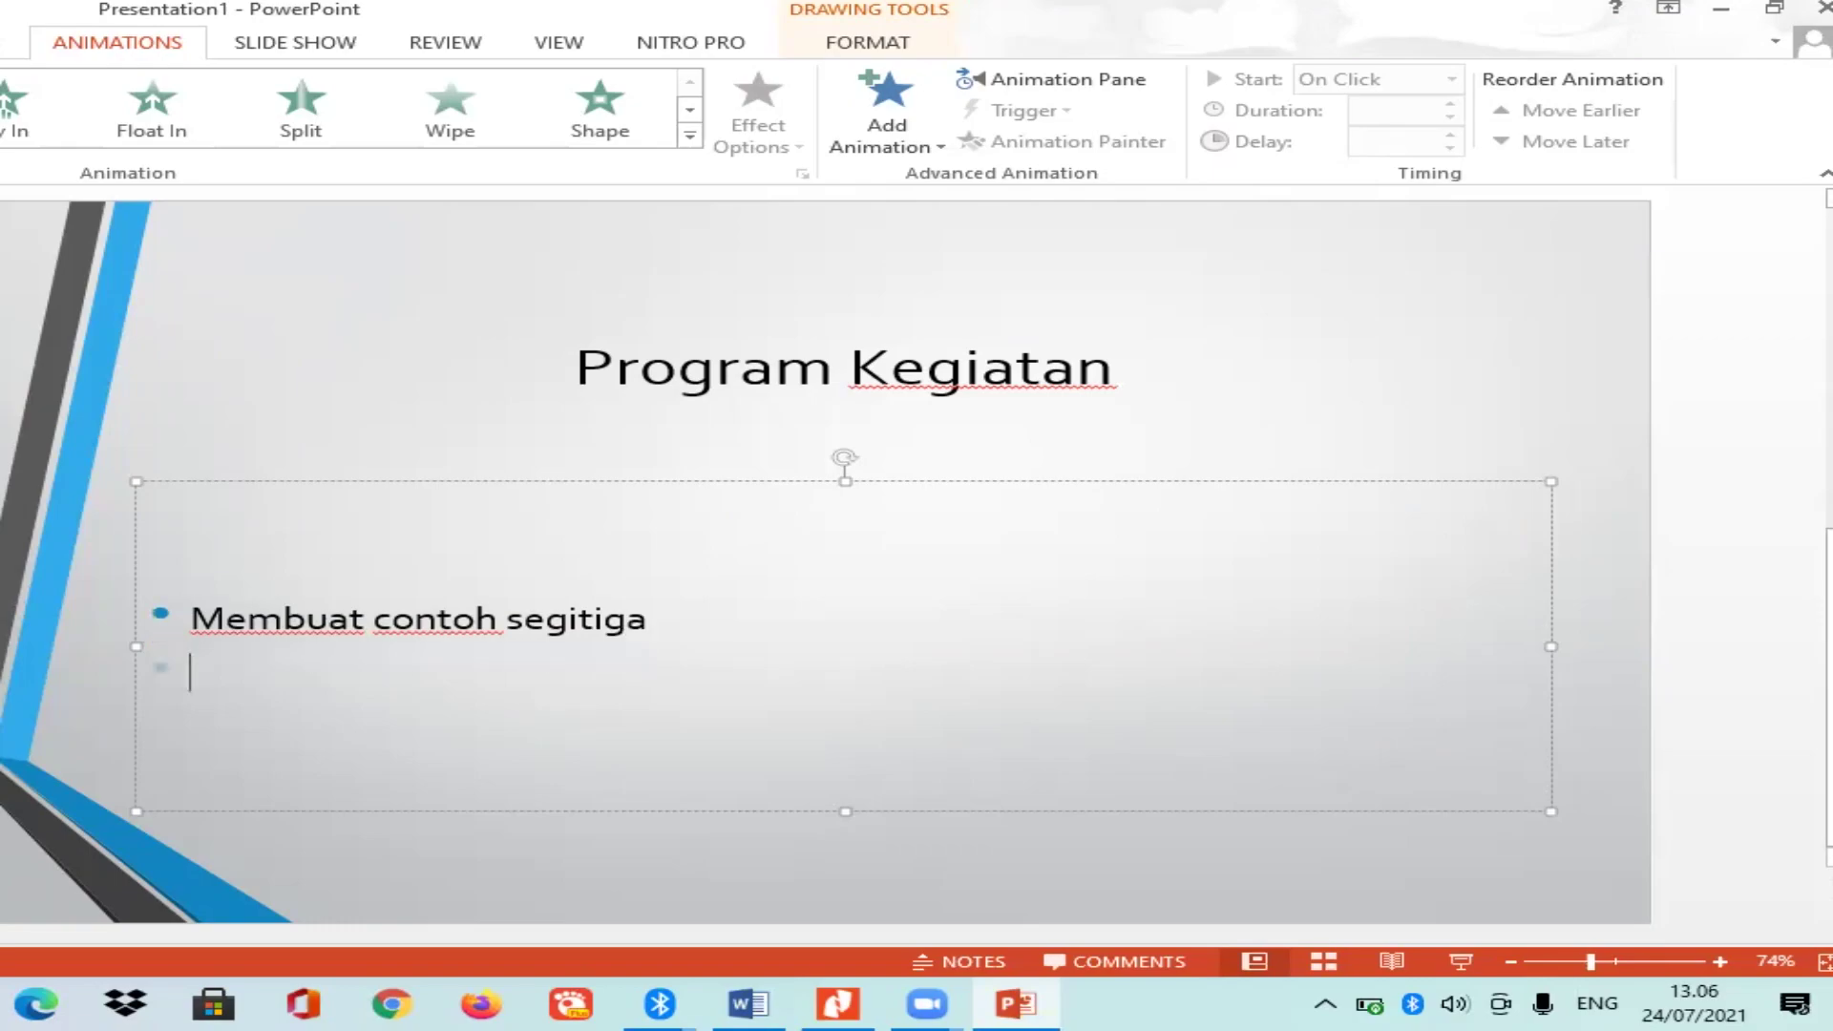
text(Mem)
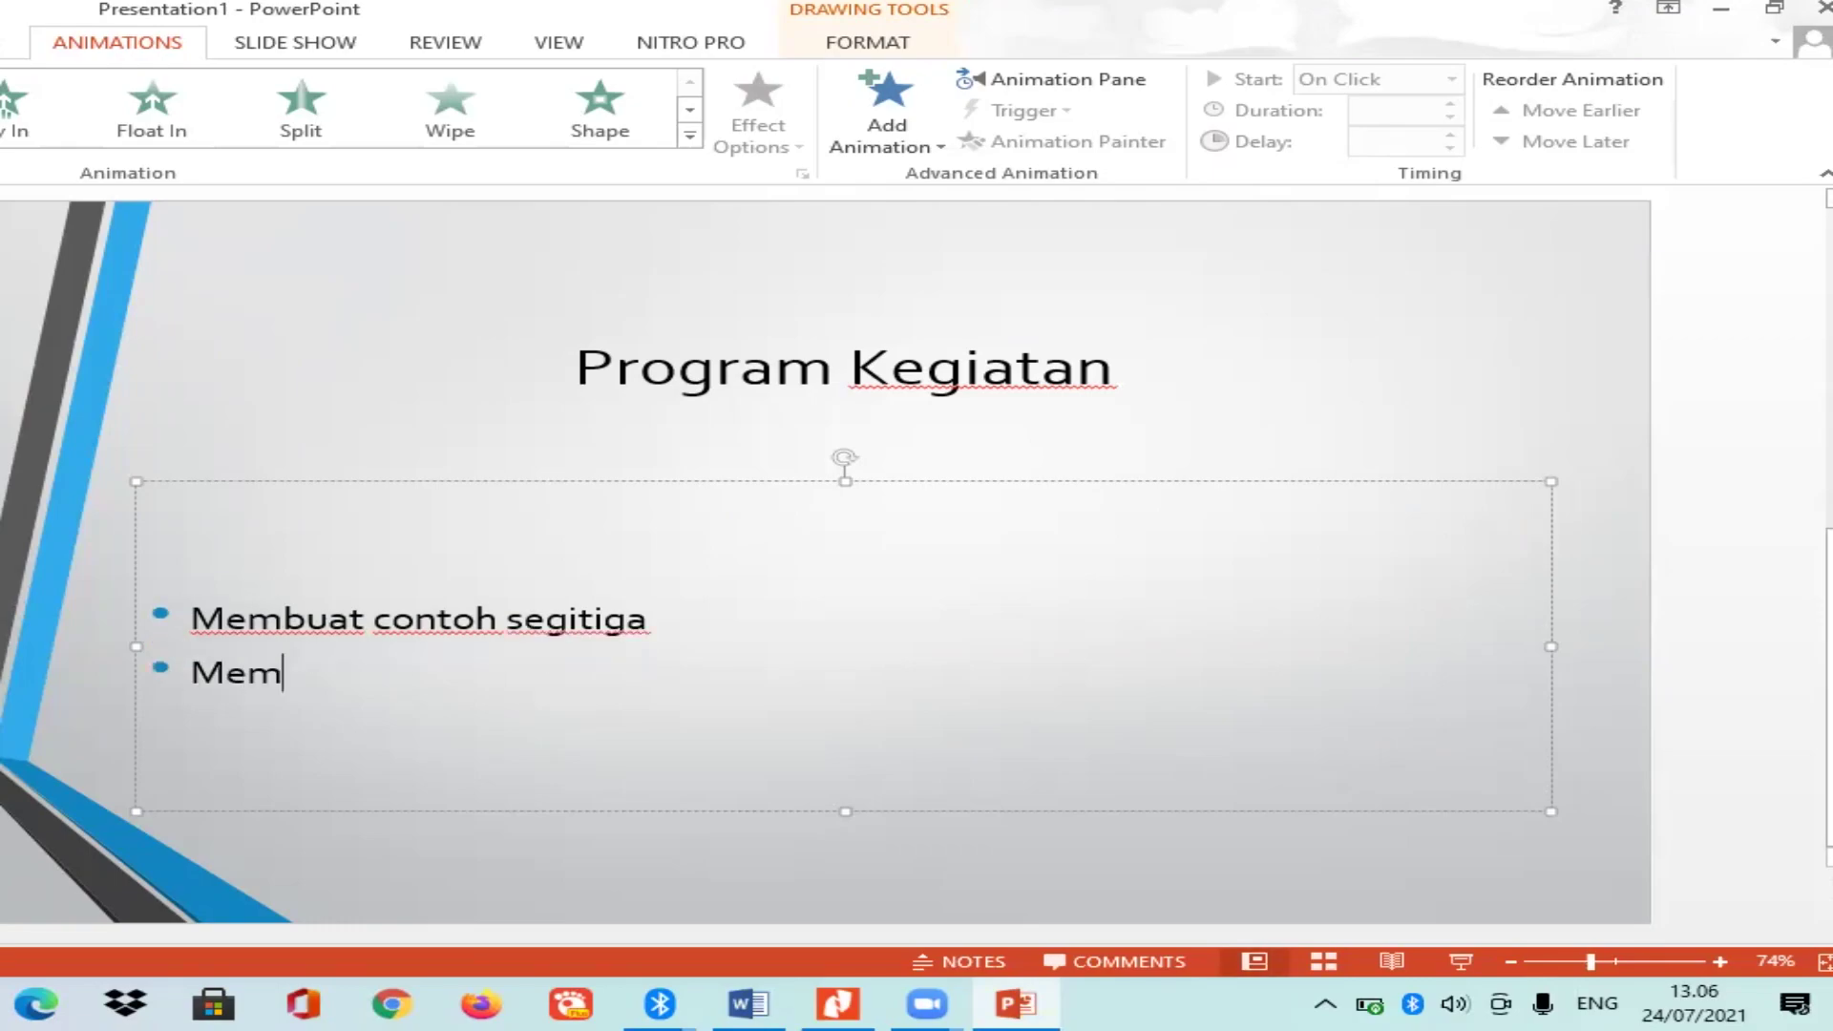
text(buat )
text(c)
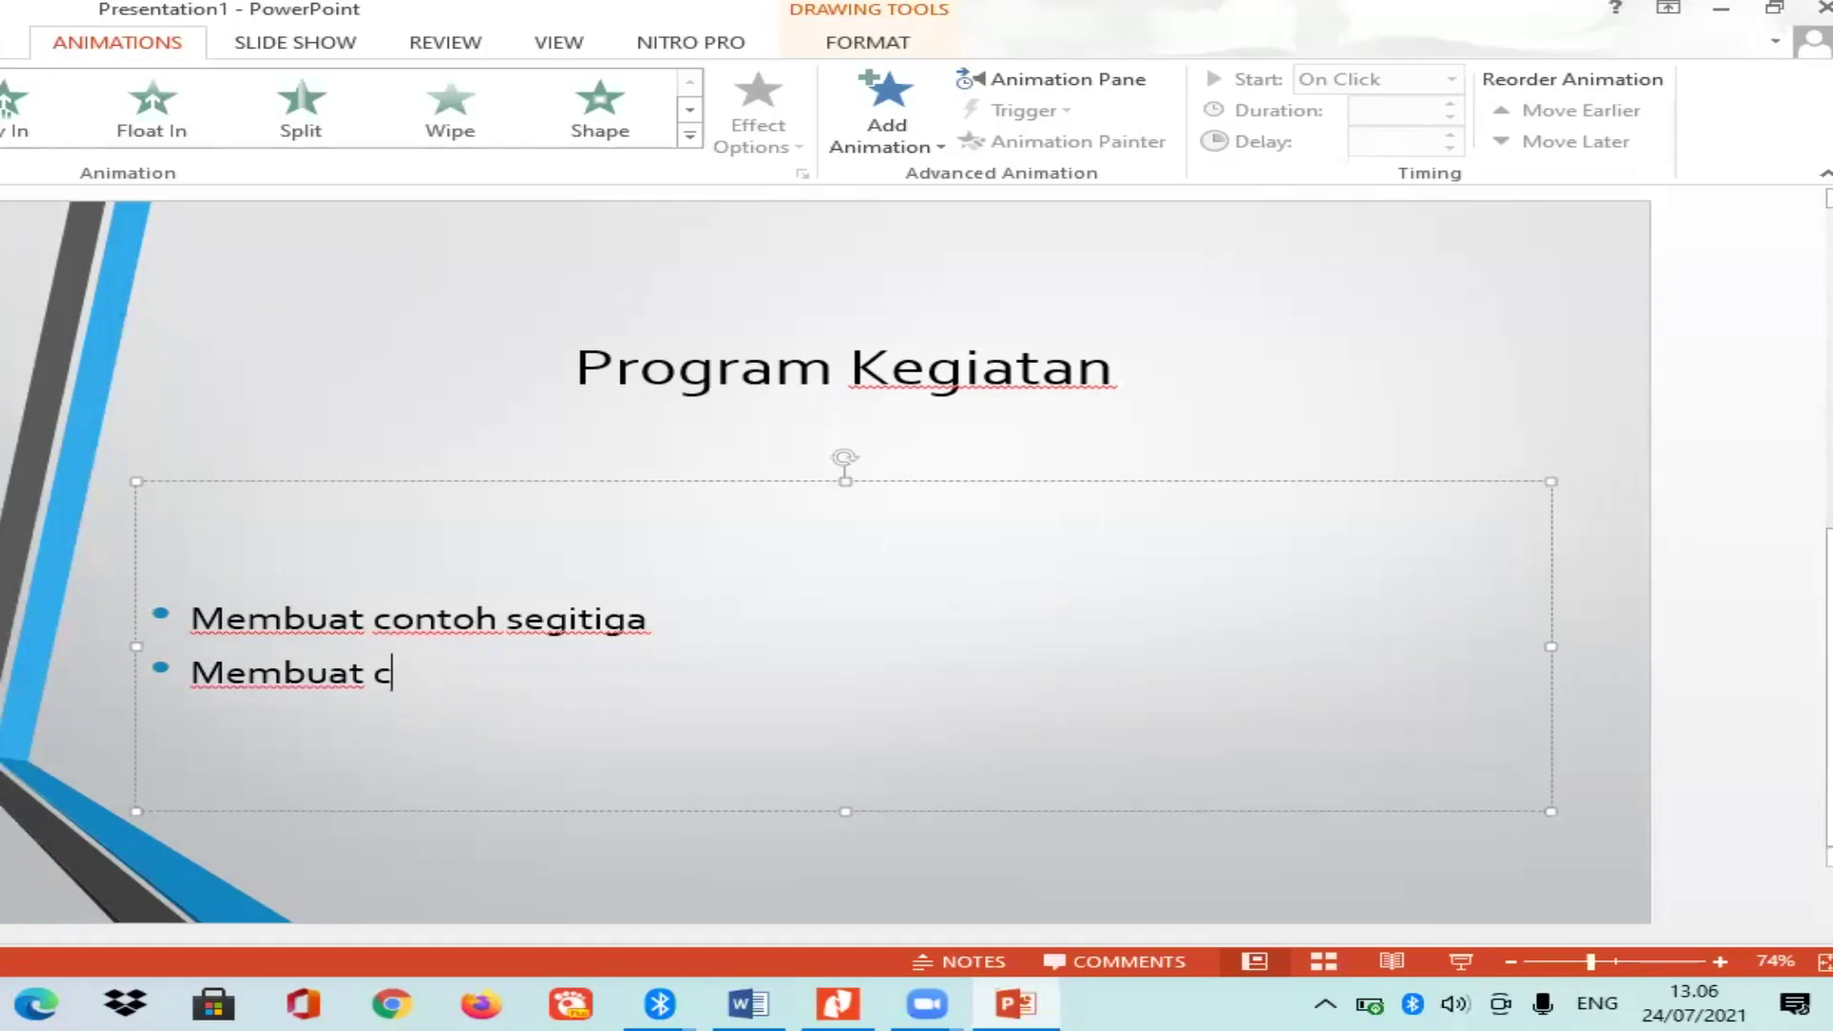
key(BackSpace)
click(506, 618)
text(bentu)
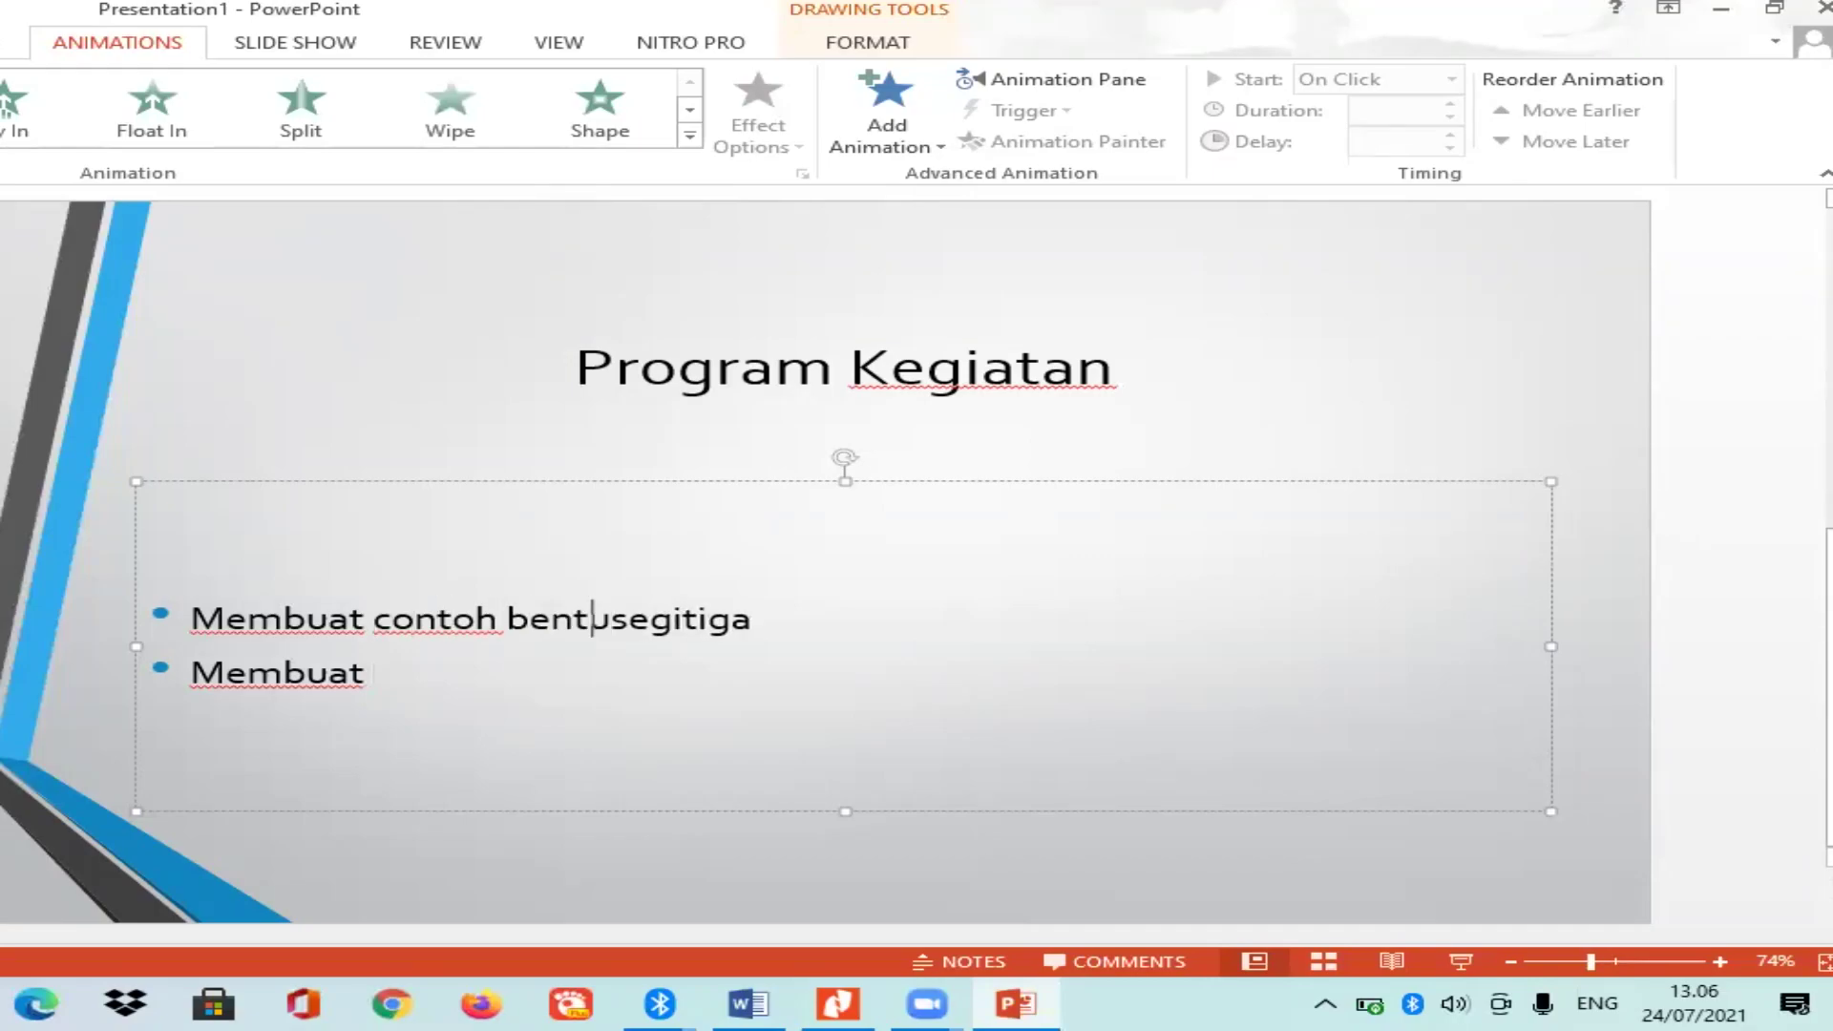
text(k)
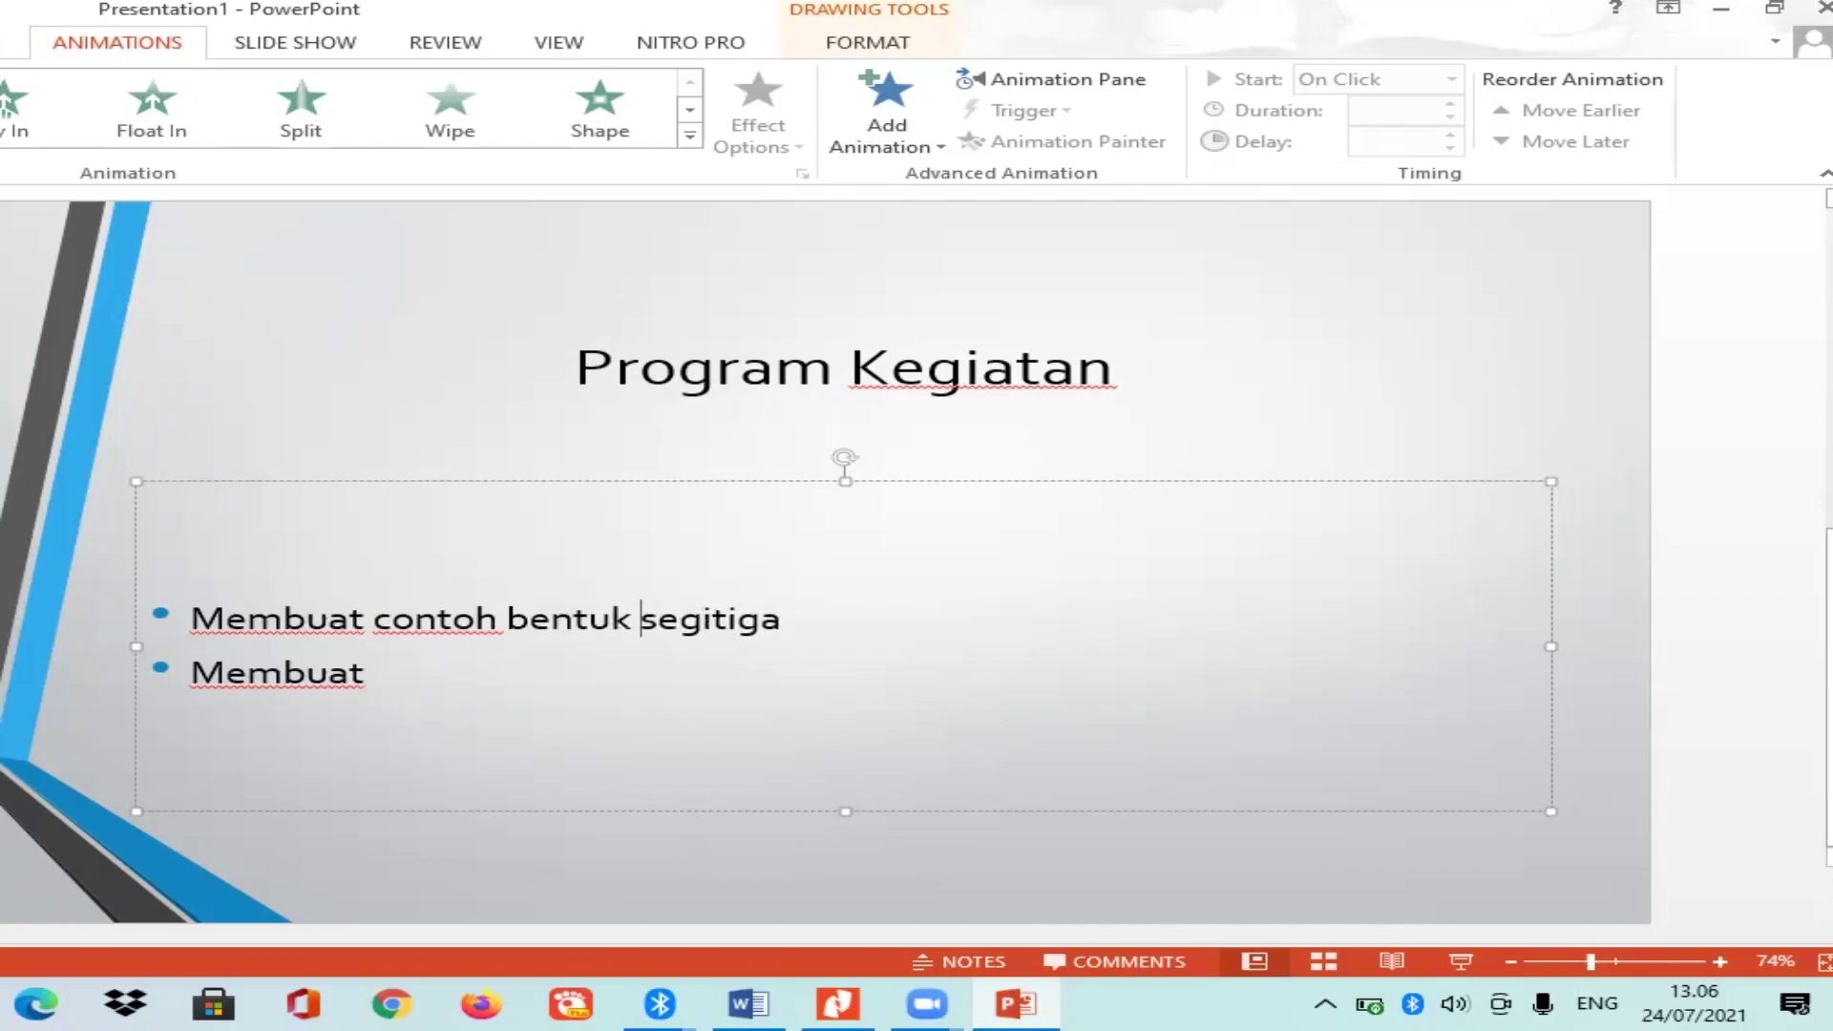
click(373, 673)
text(cont)
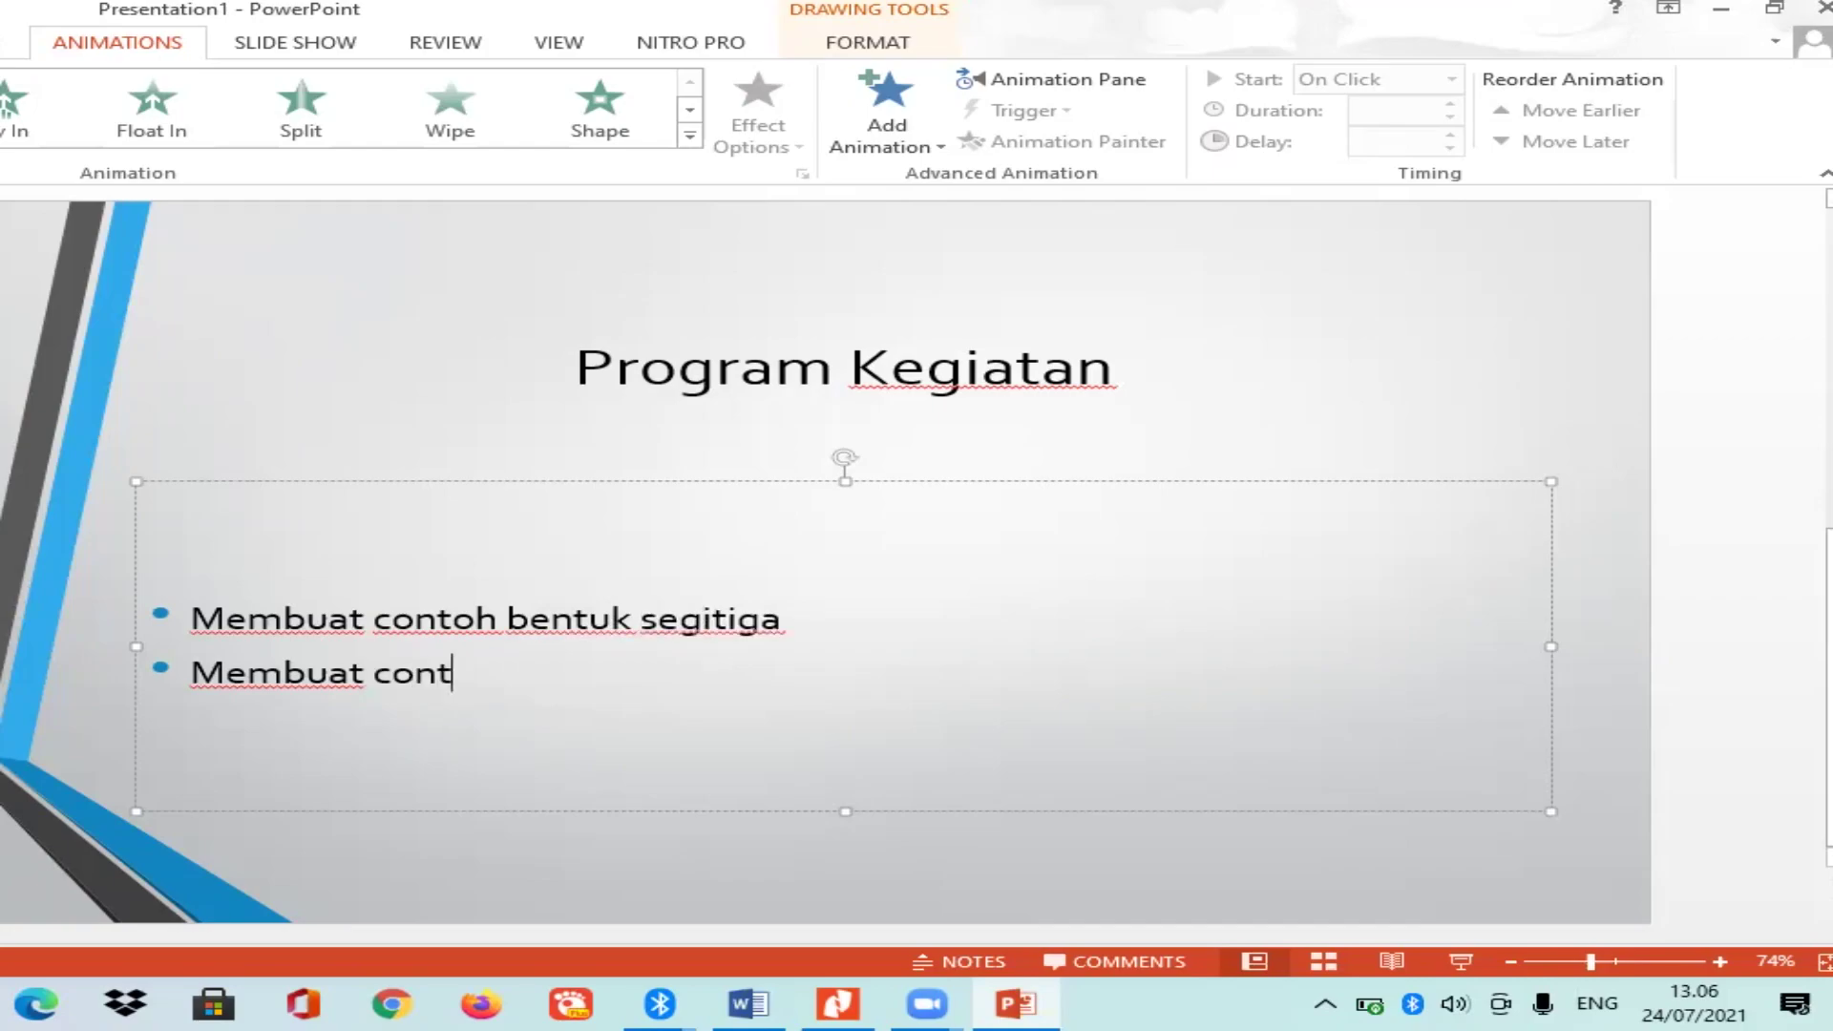
text(oh bentuk )
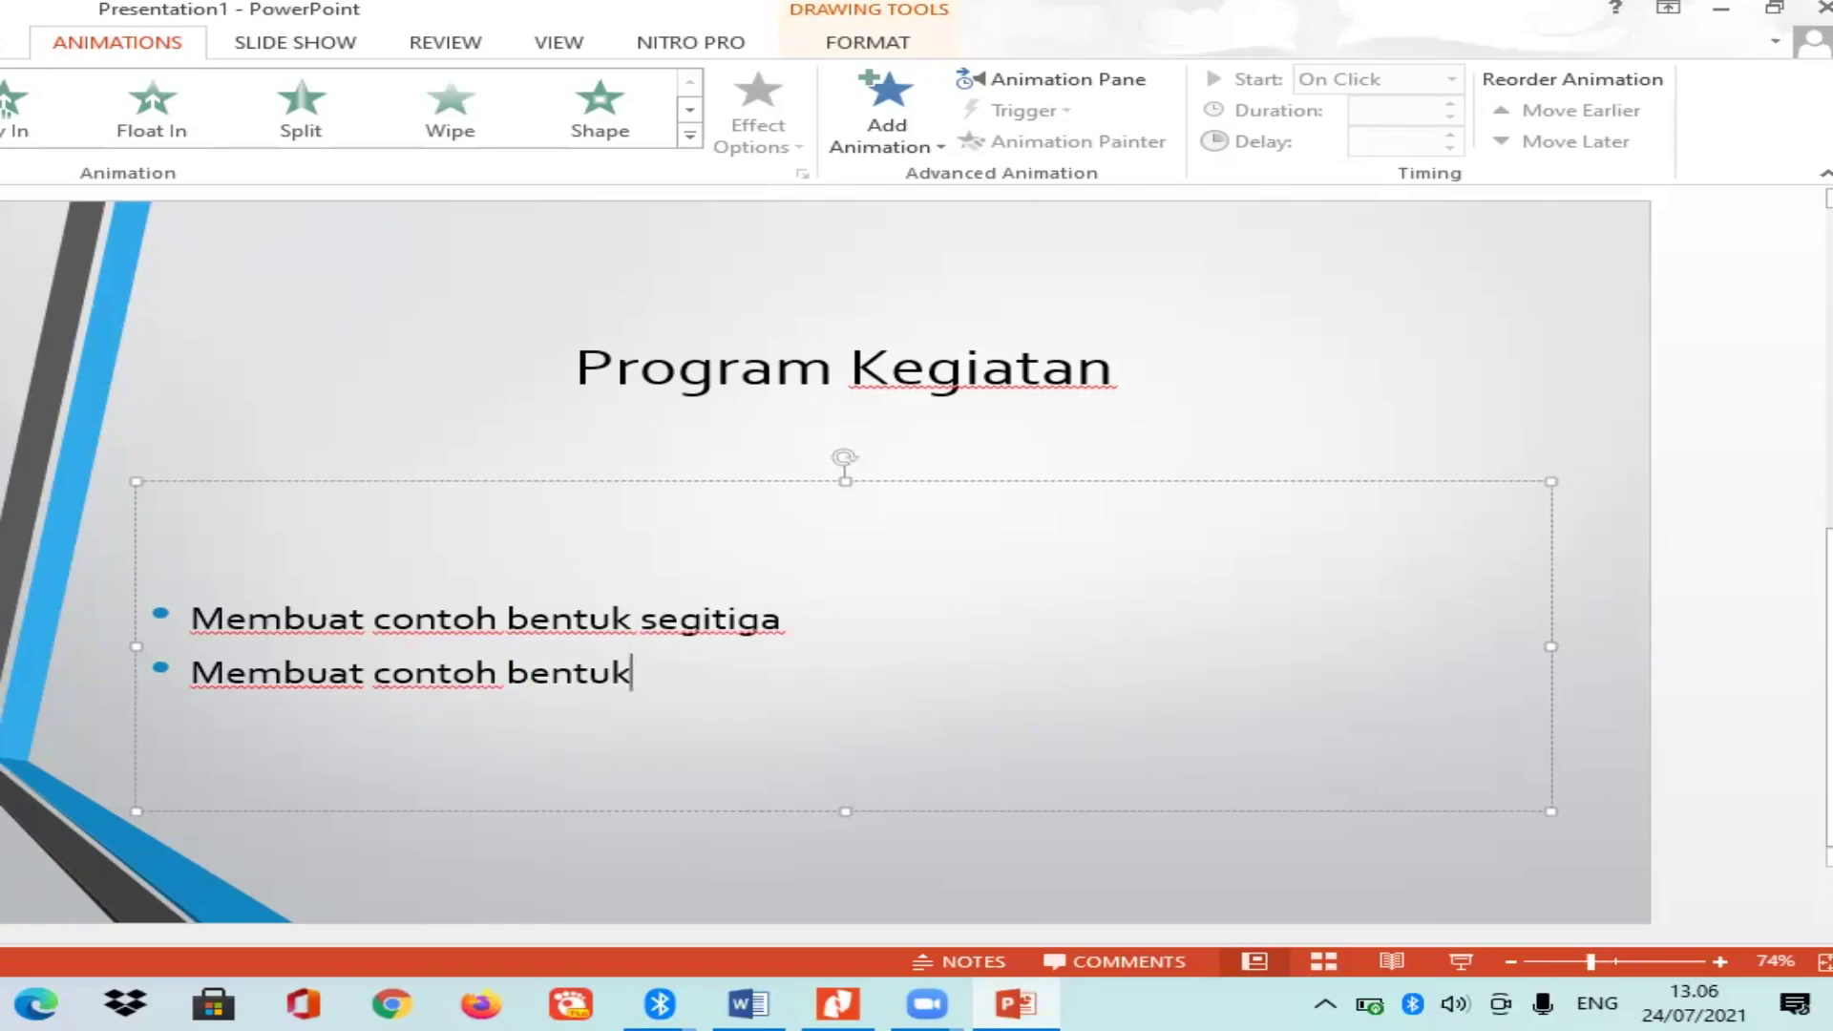
text(lingka)
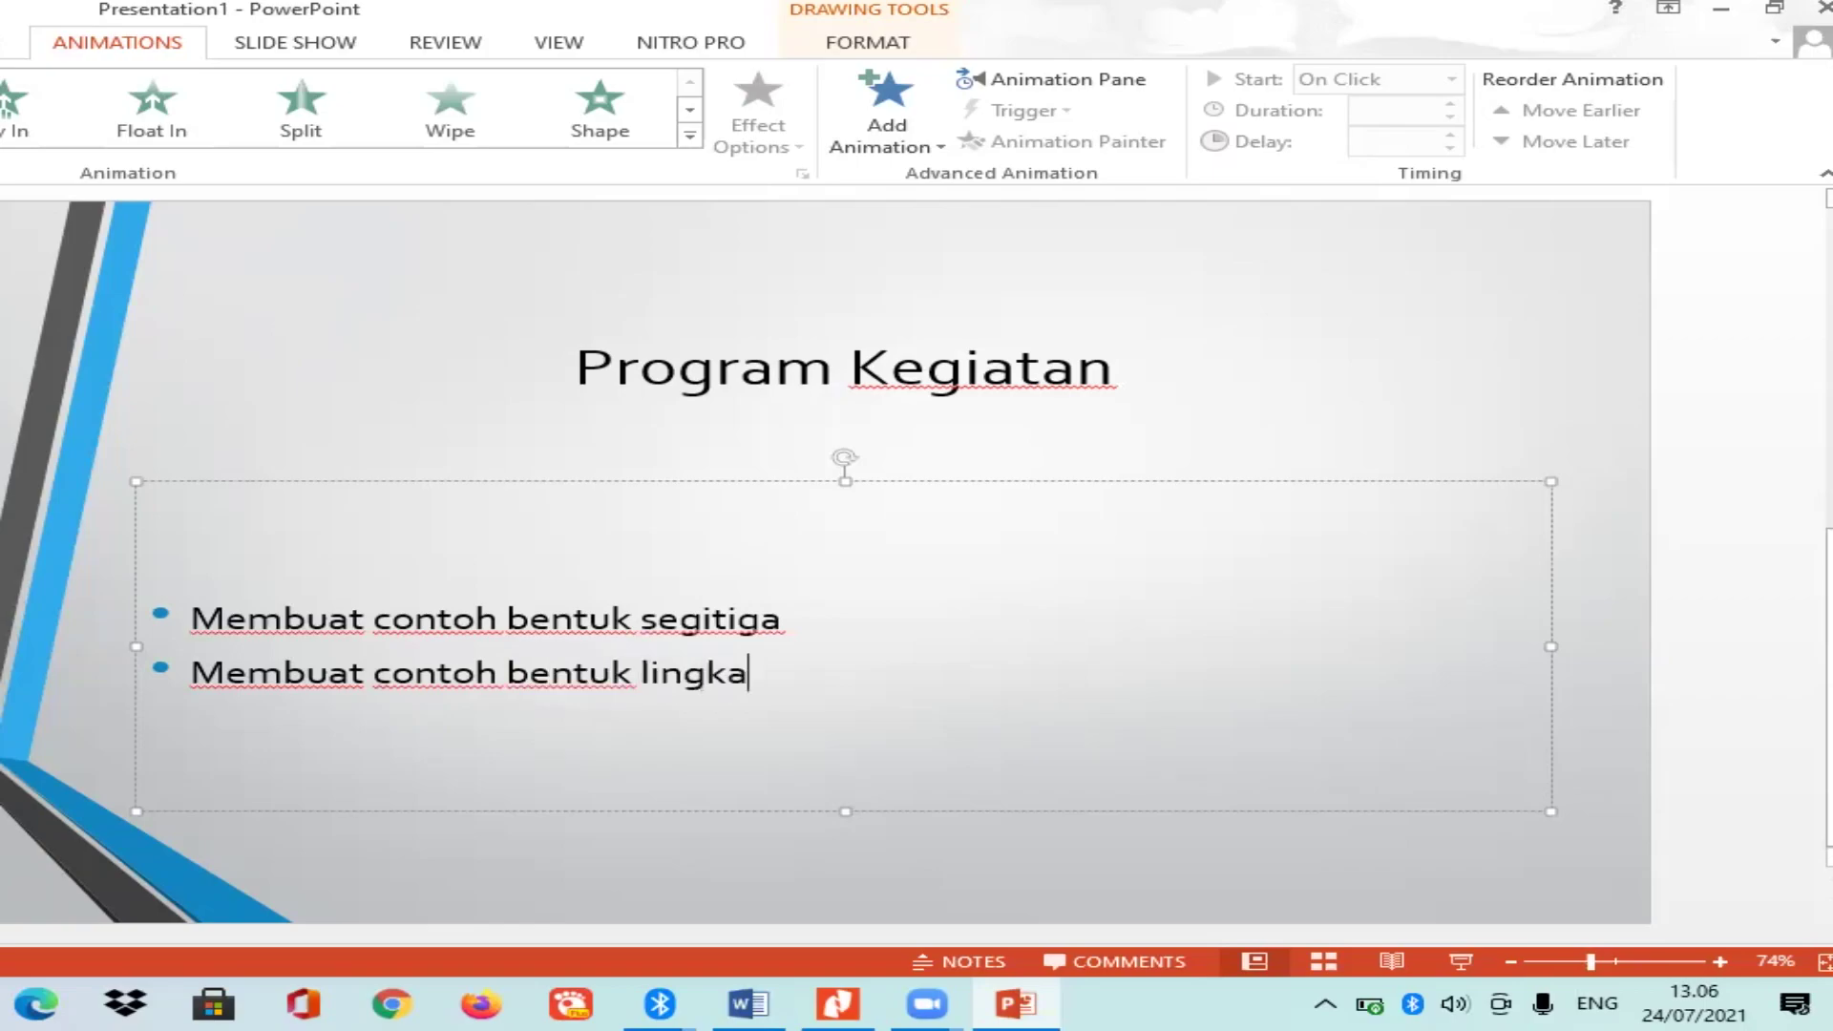
text(ran)
Add a third bullet reading 'membuat contoh bentuk persegi panjang'.
key(Return)
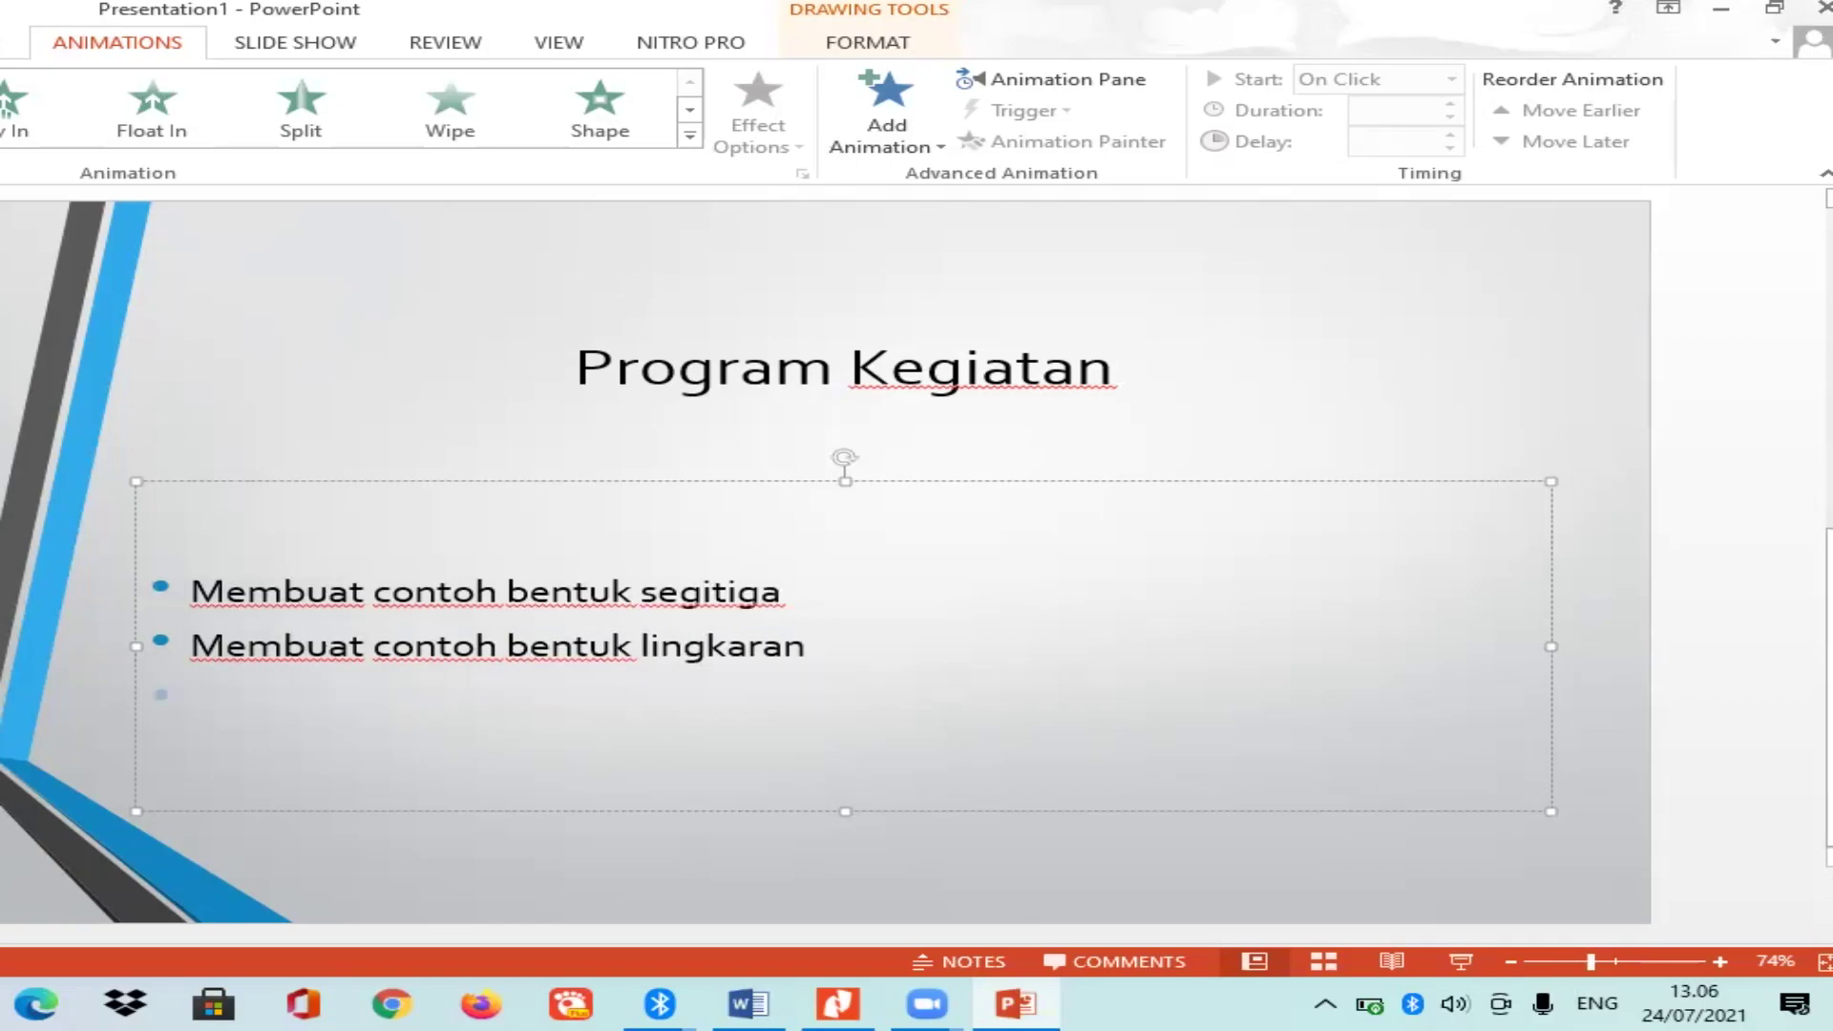
text(mem)
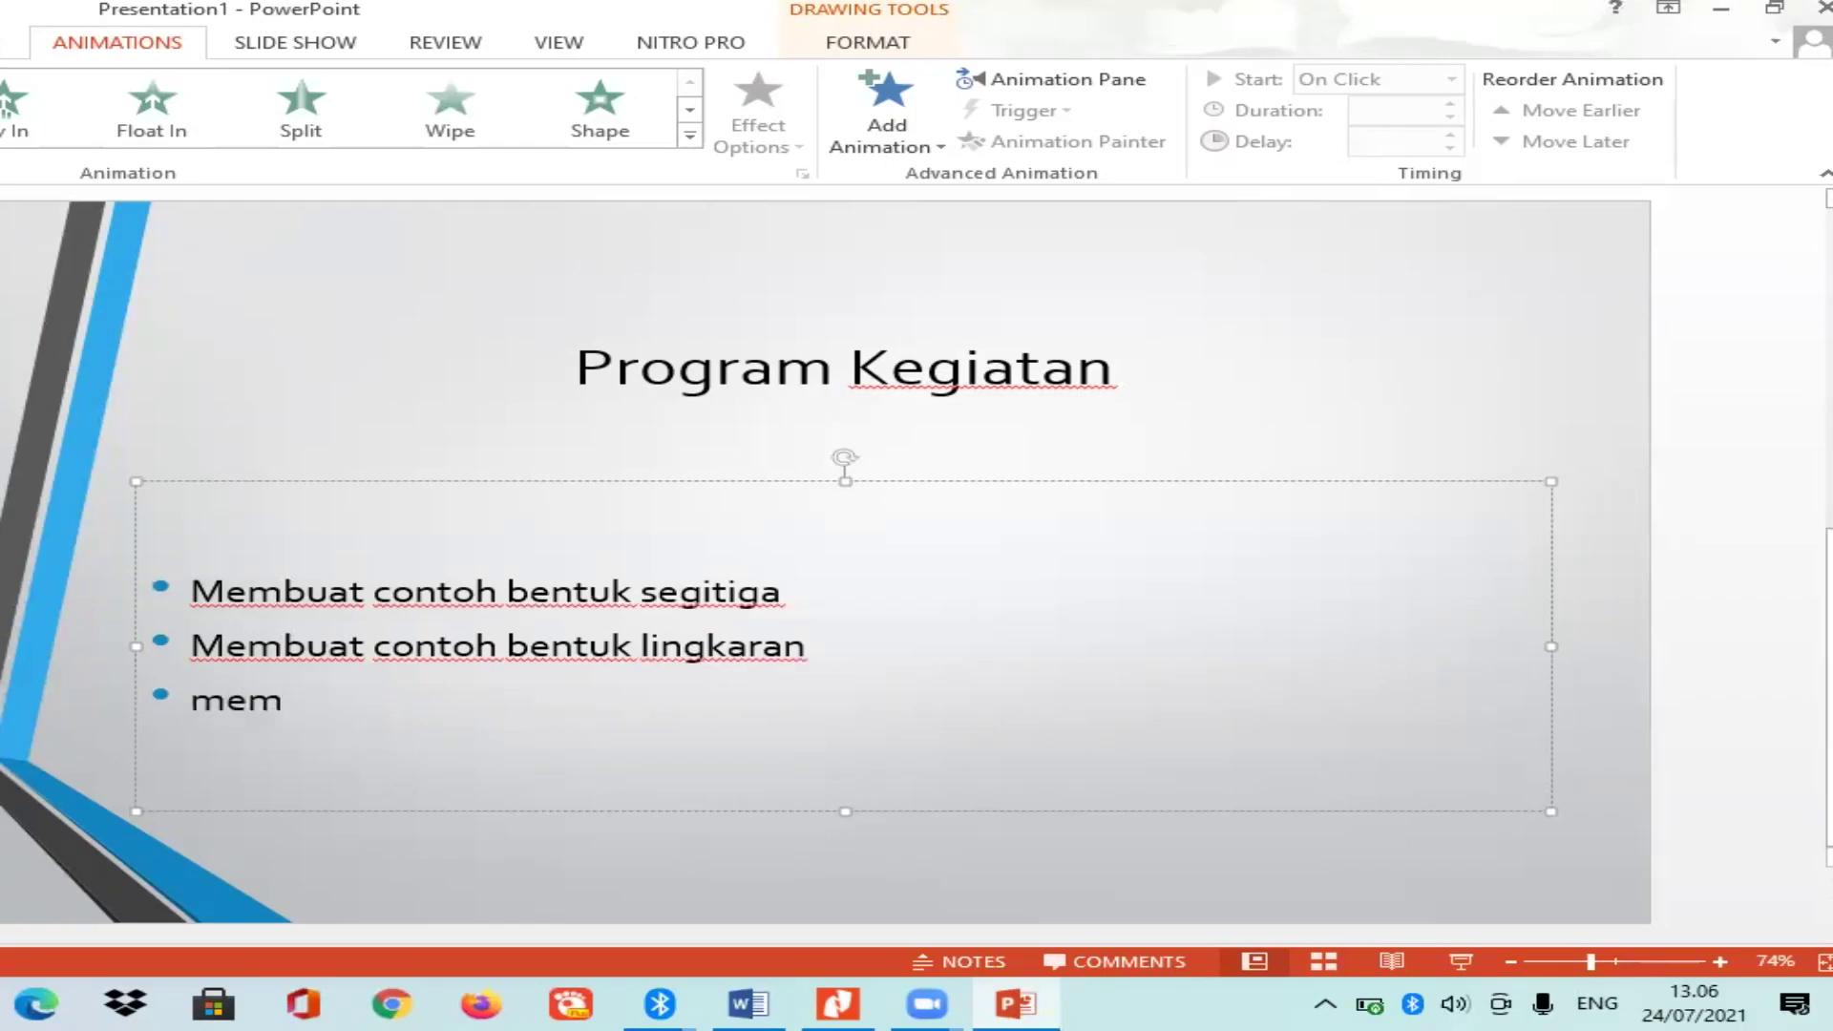
text(Membuat )
text(contoh )
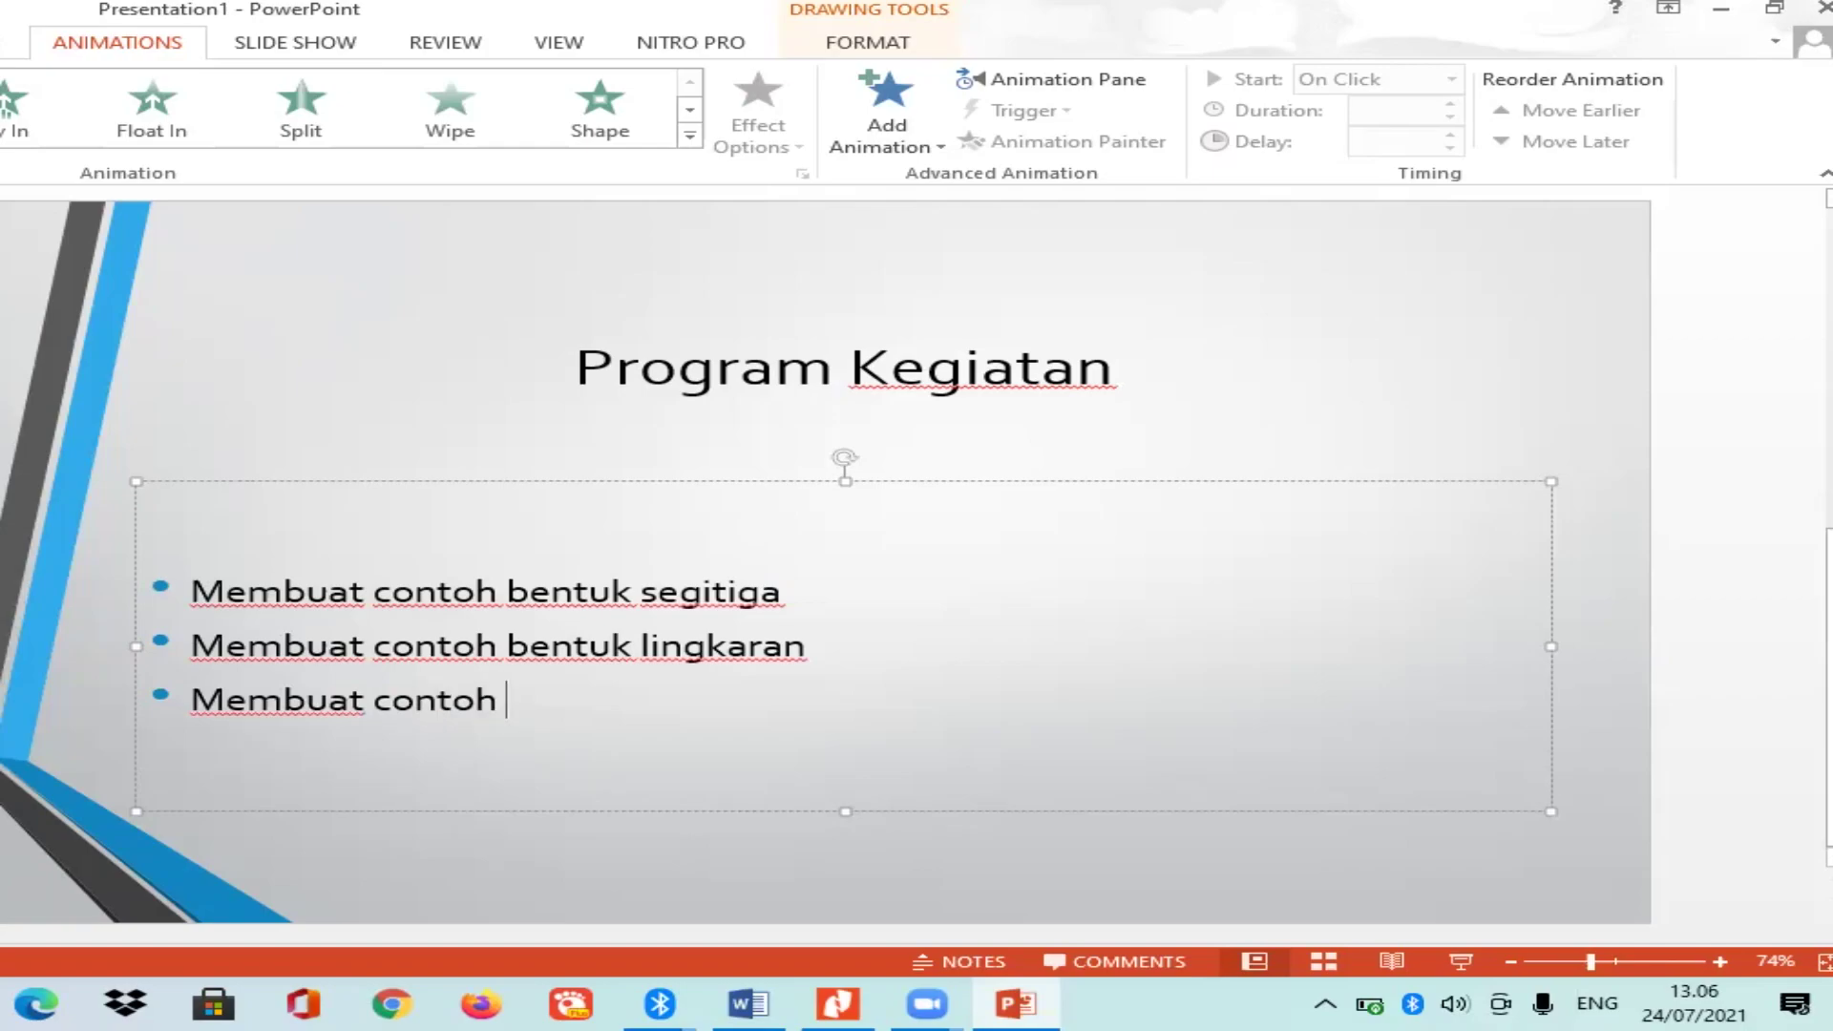
text(bentuk )
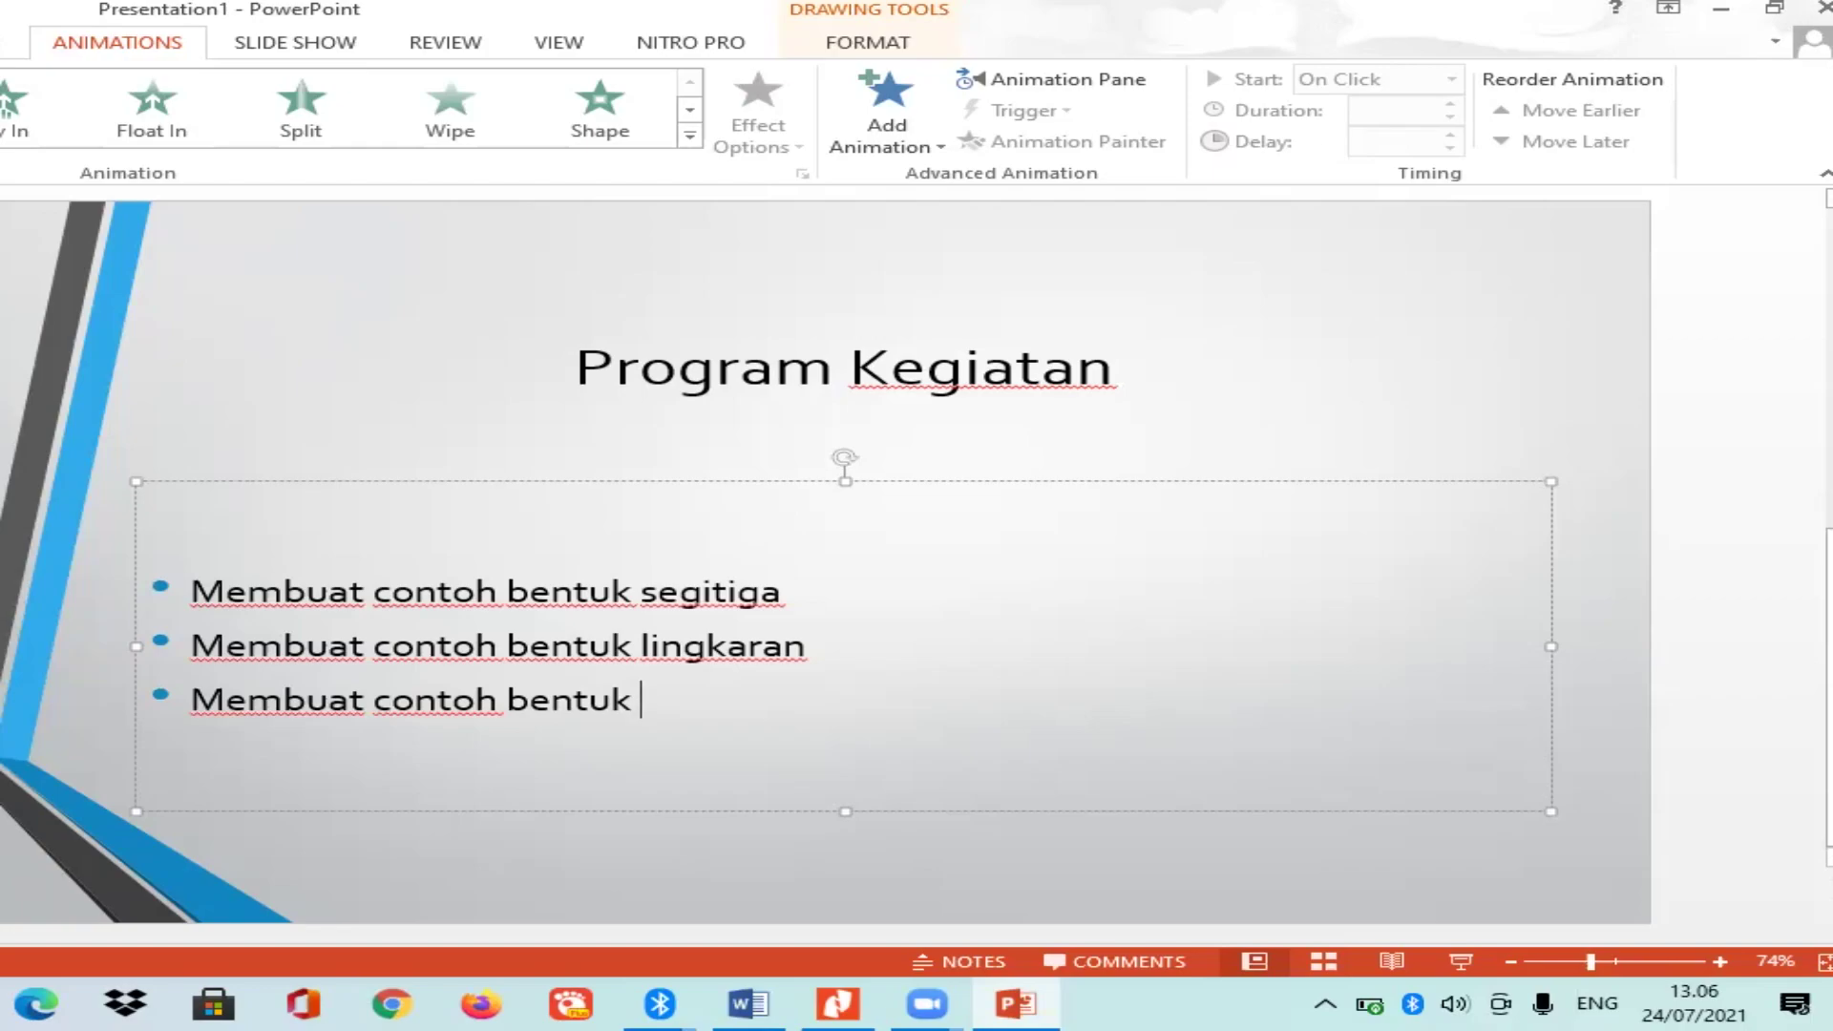
text(perg)
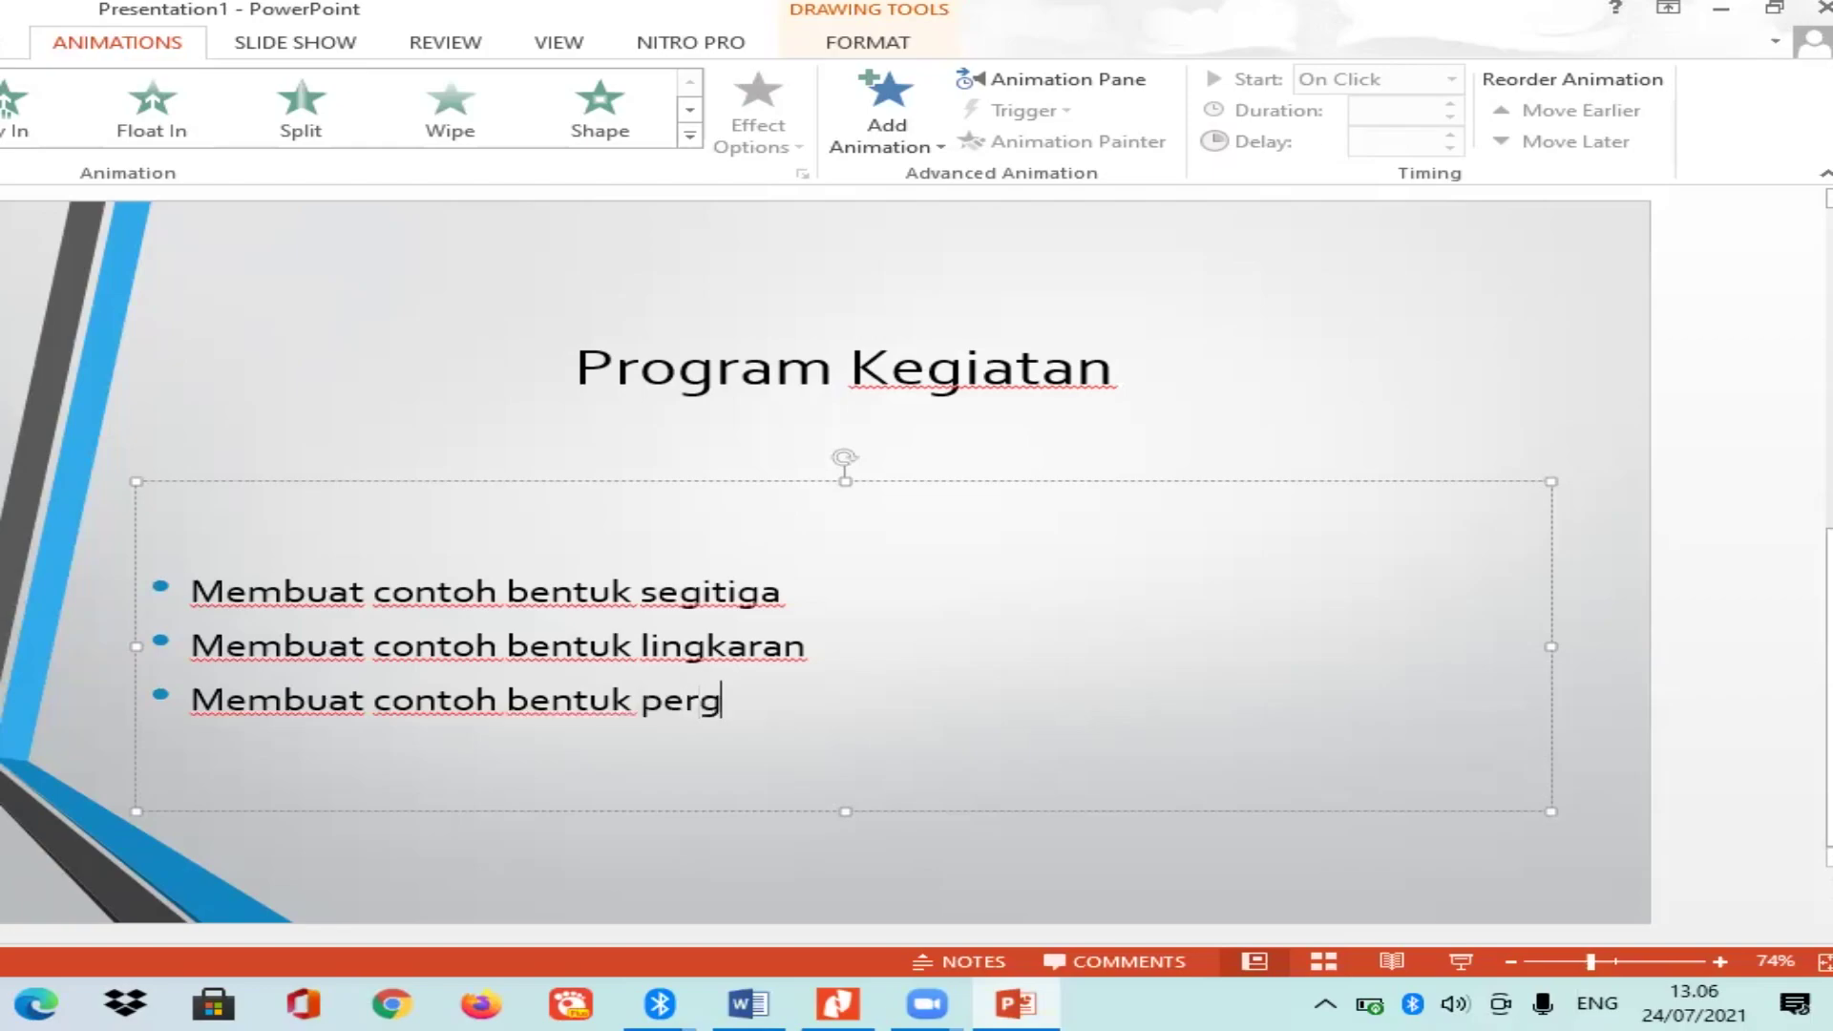
key(BackSpace)
text(segi )
text(panjang)
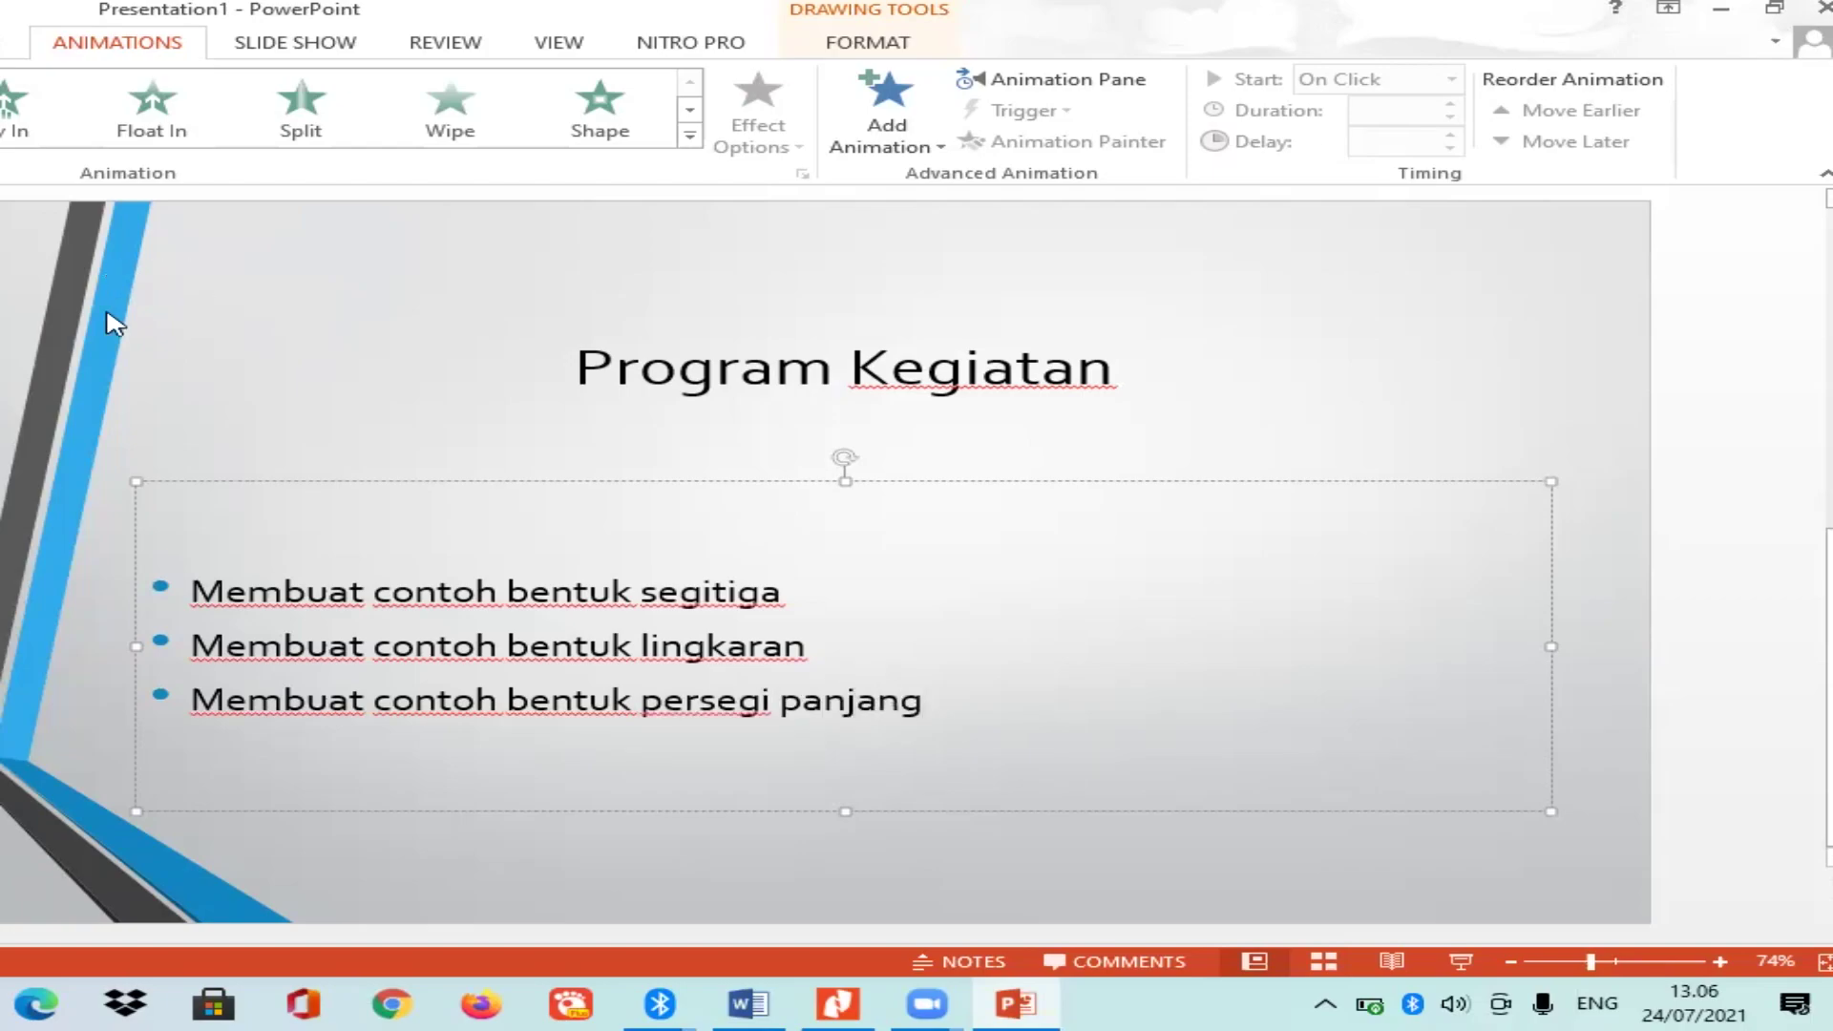
Give the three-bullet list a Bounce entrance animation.
click(16, 410)
click(645, 603)
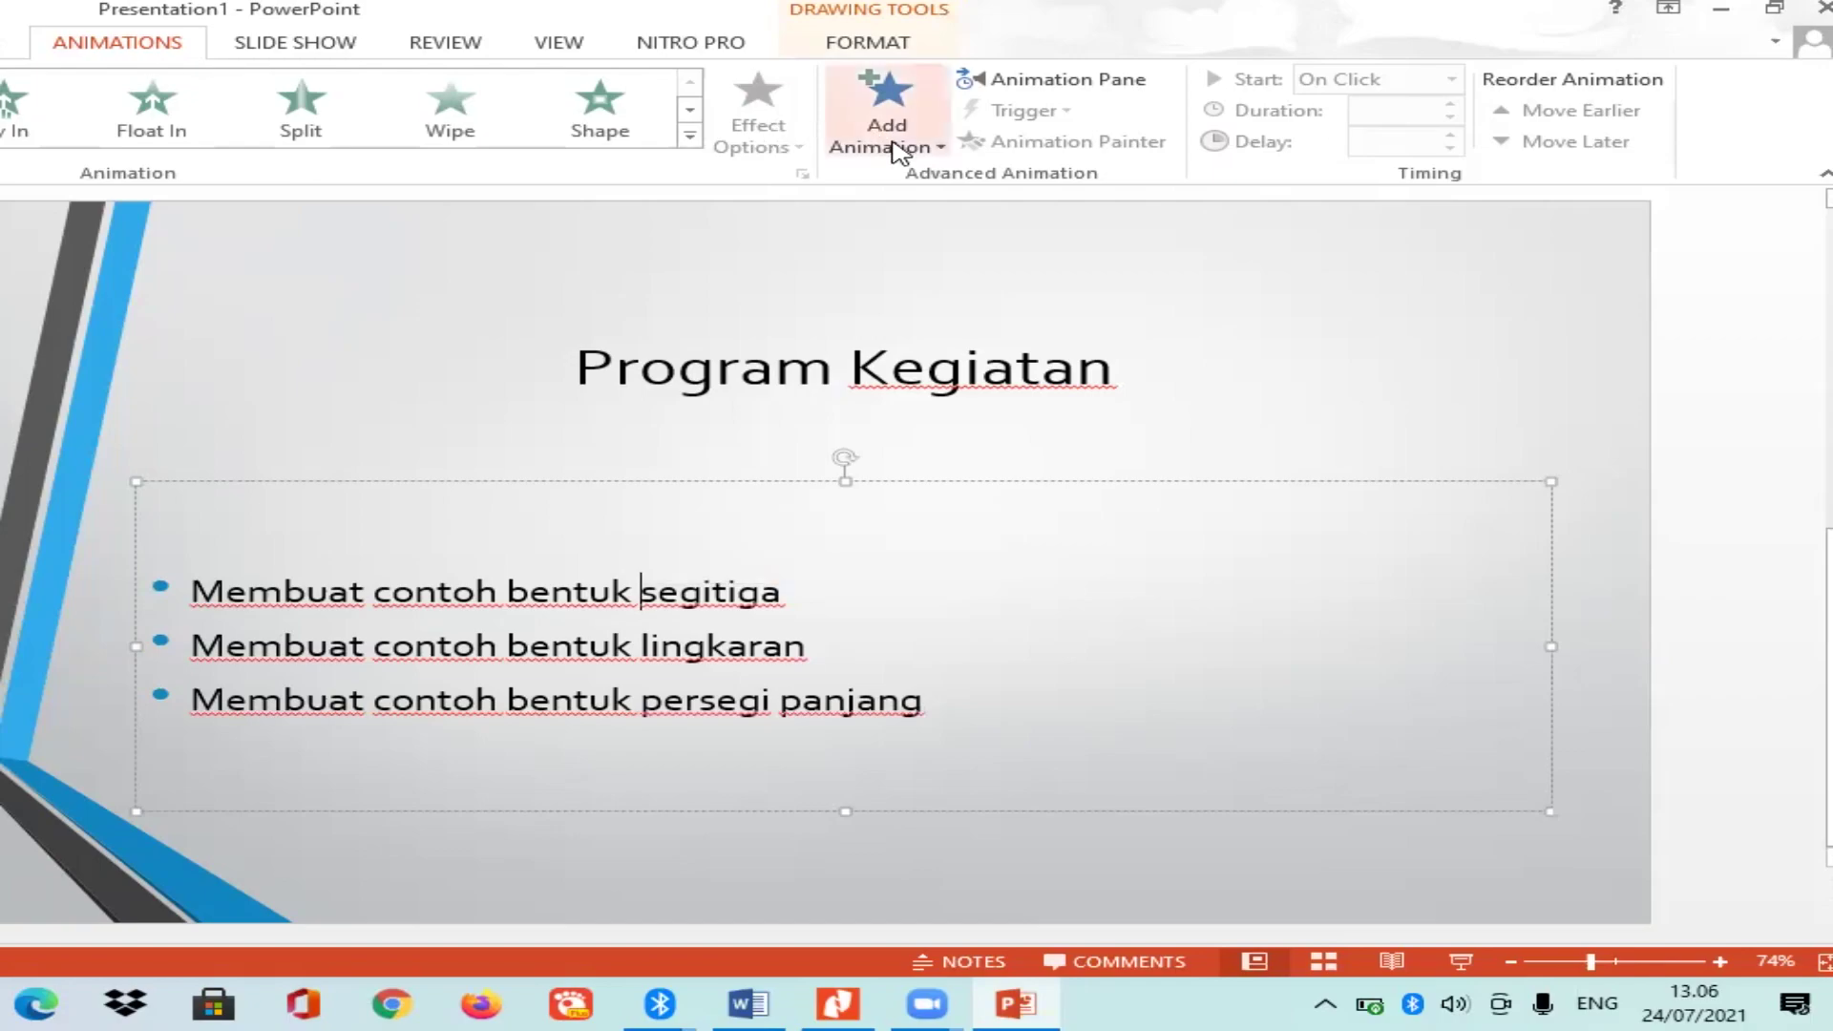
click(890, 139)
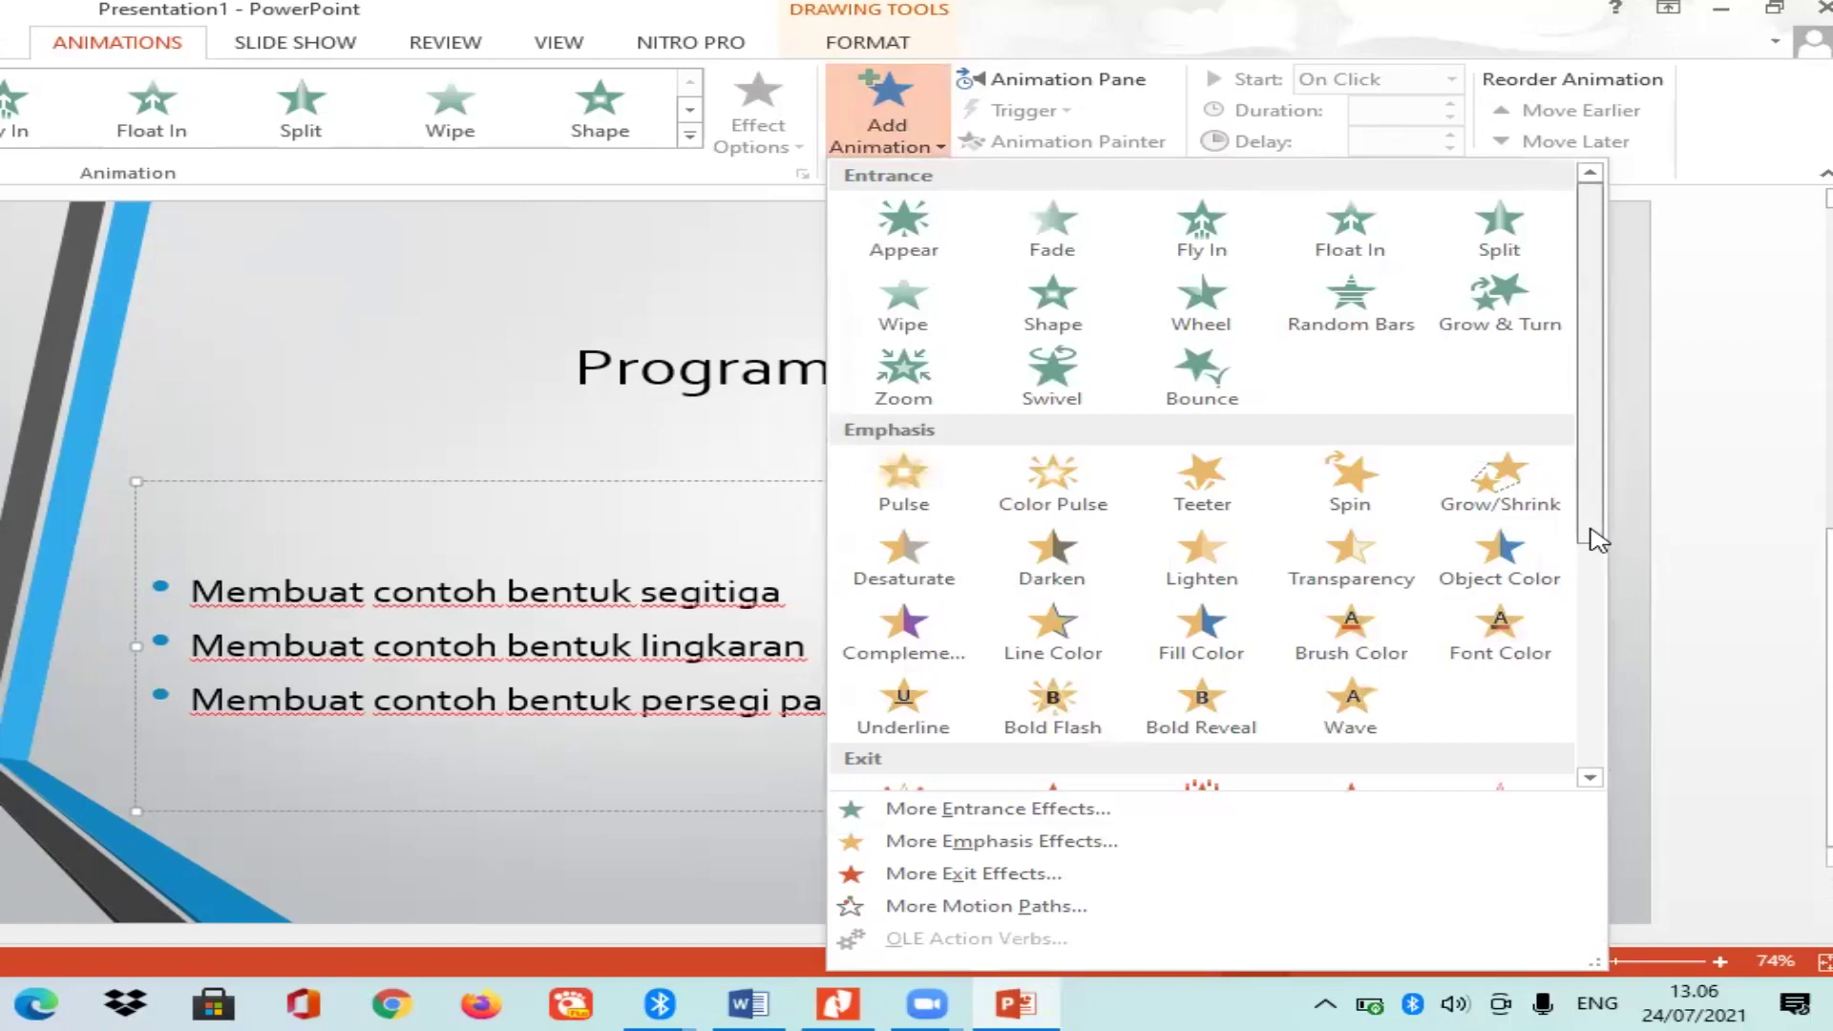
scroll(1597, 540, down, 1)
scroll(1596, 477, up, 1)
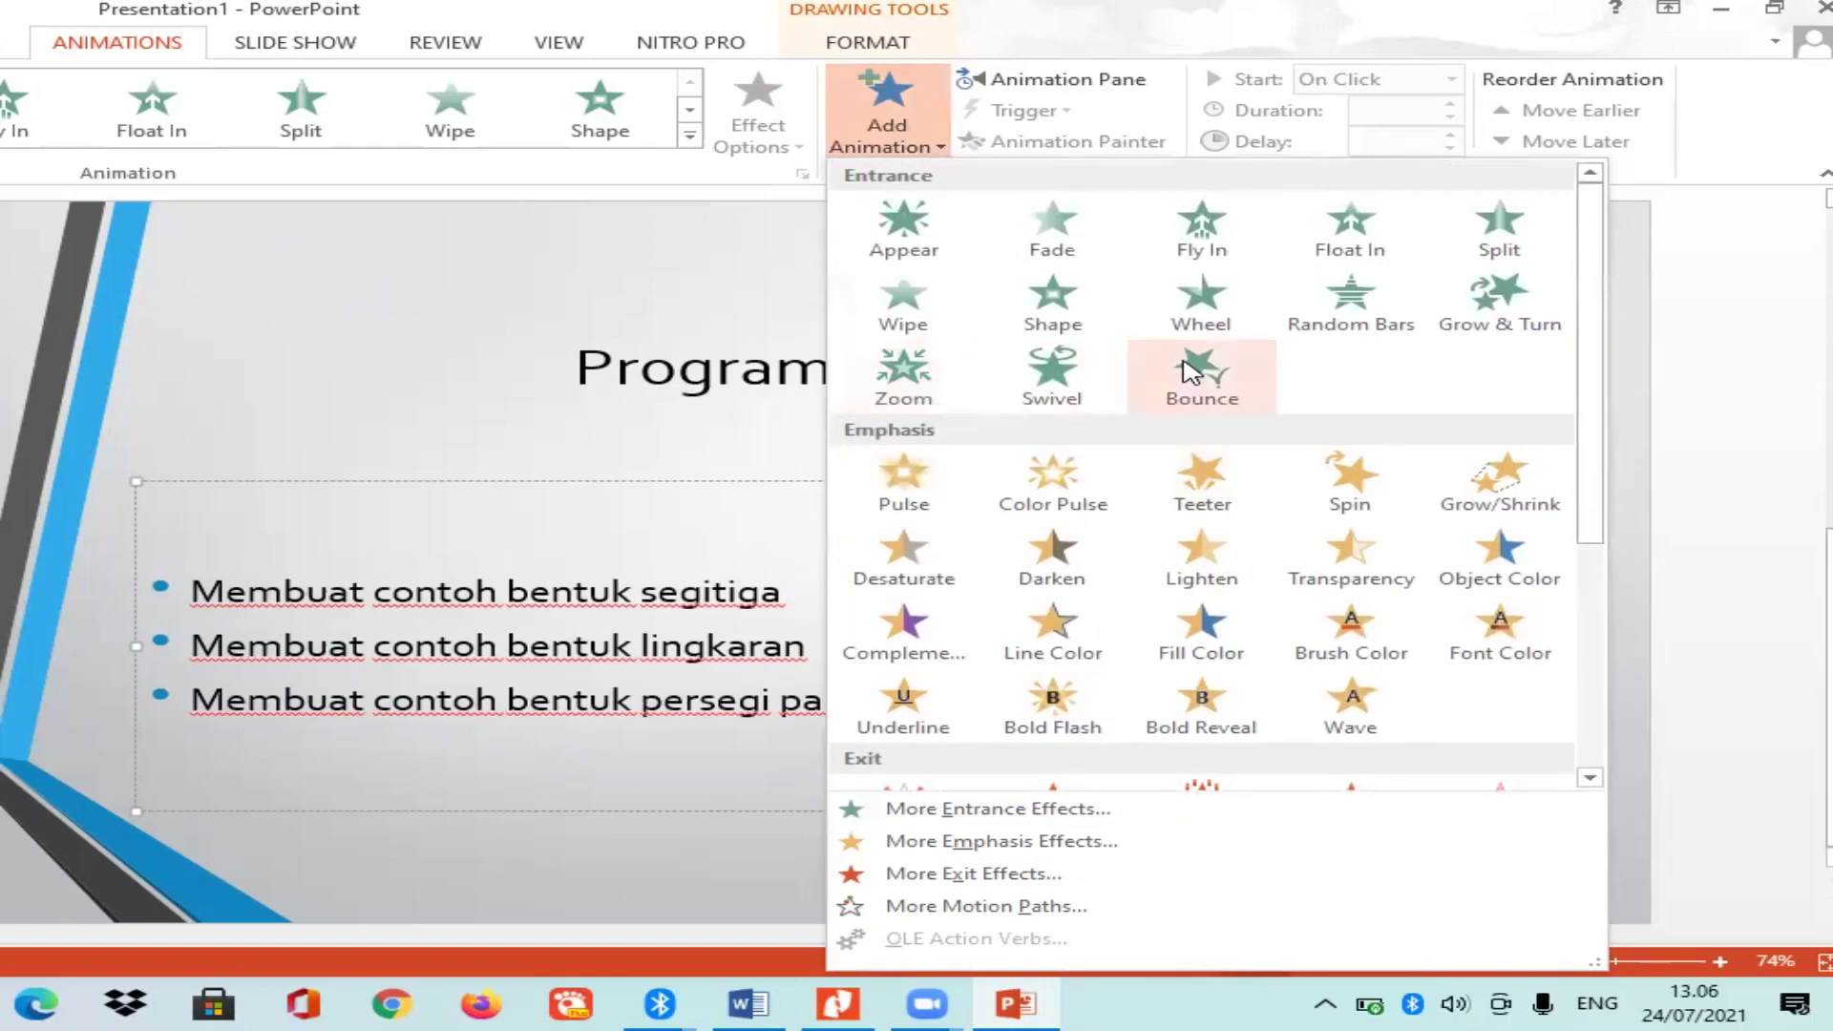
click(1193, 372)
Give the Program Kegiatan title a Bounce entrance and add Grow & Turn to the second bullet.
click(849, 367)
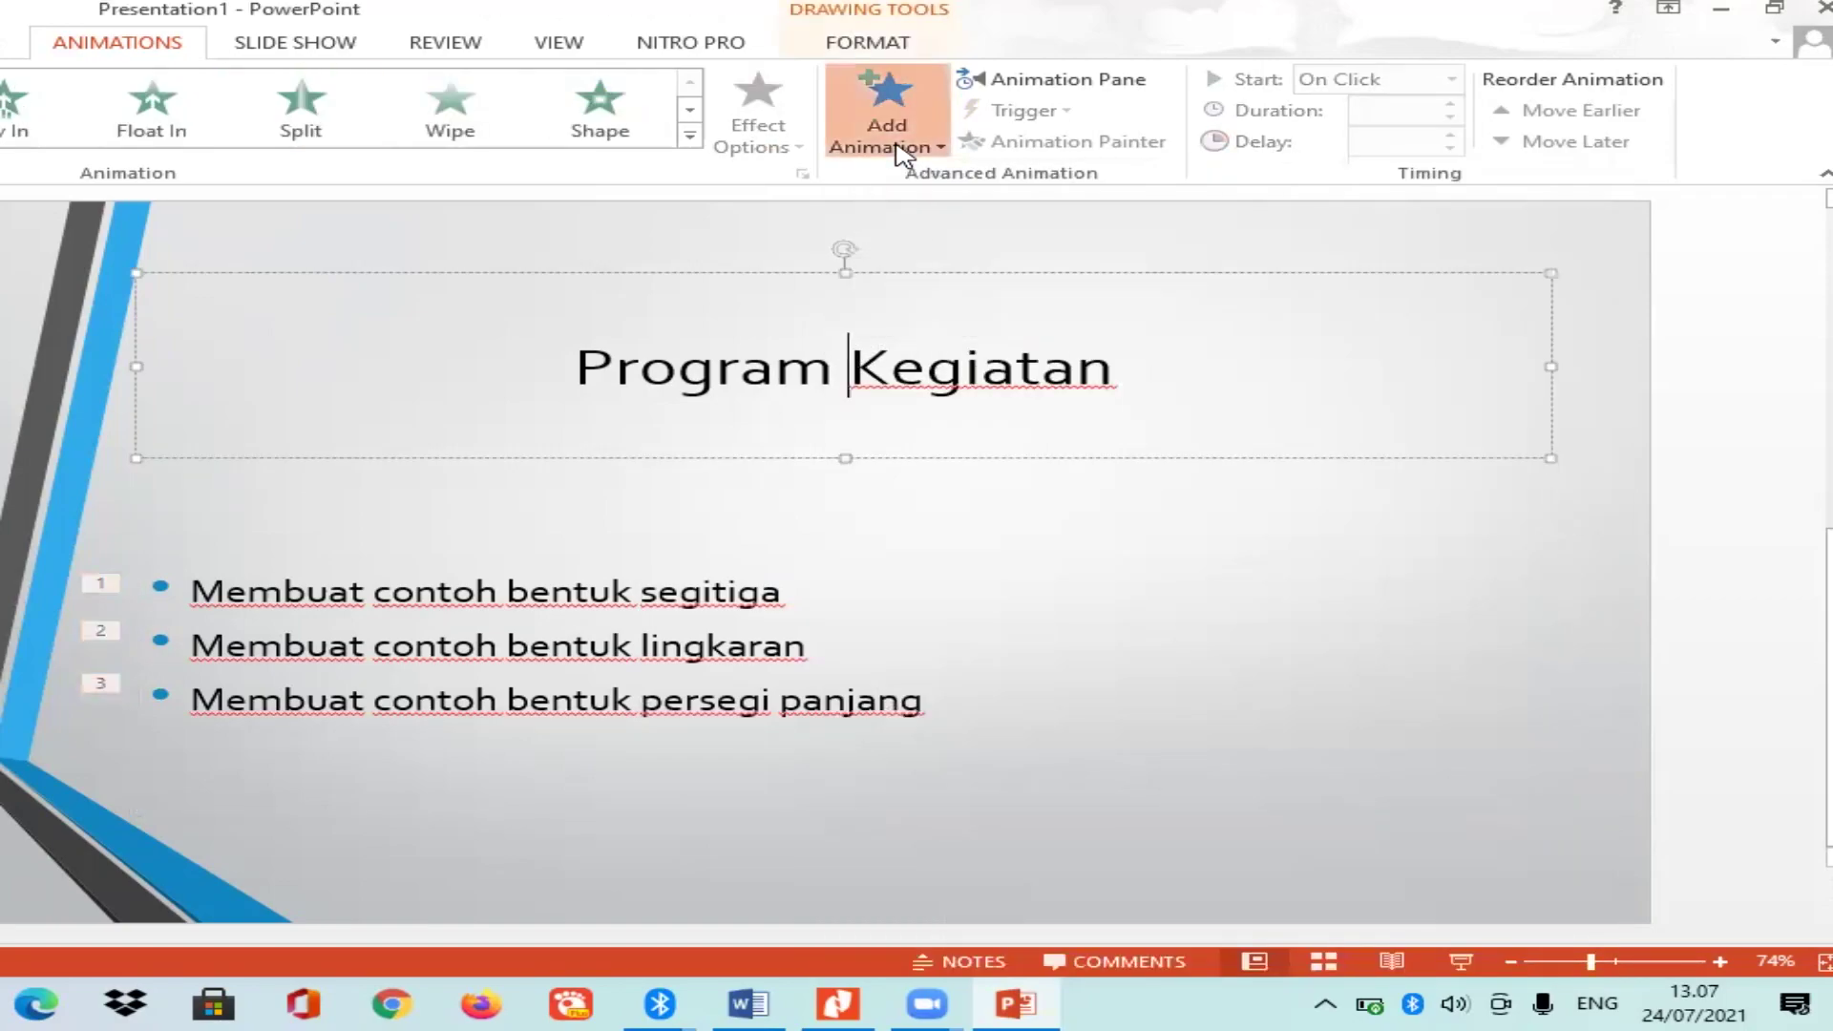
click(887, 120)
click(1230, 386)
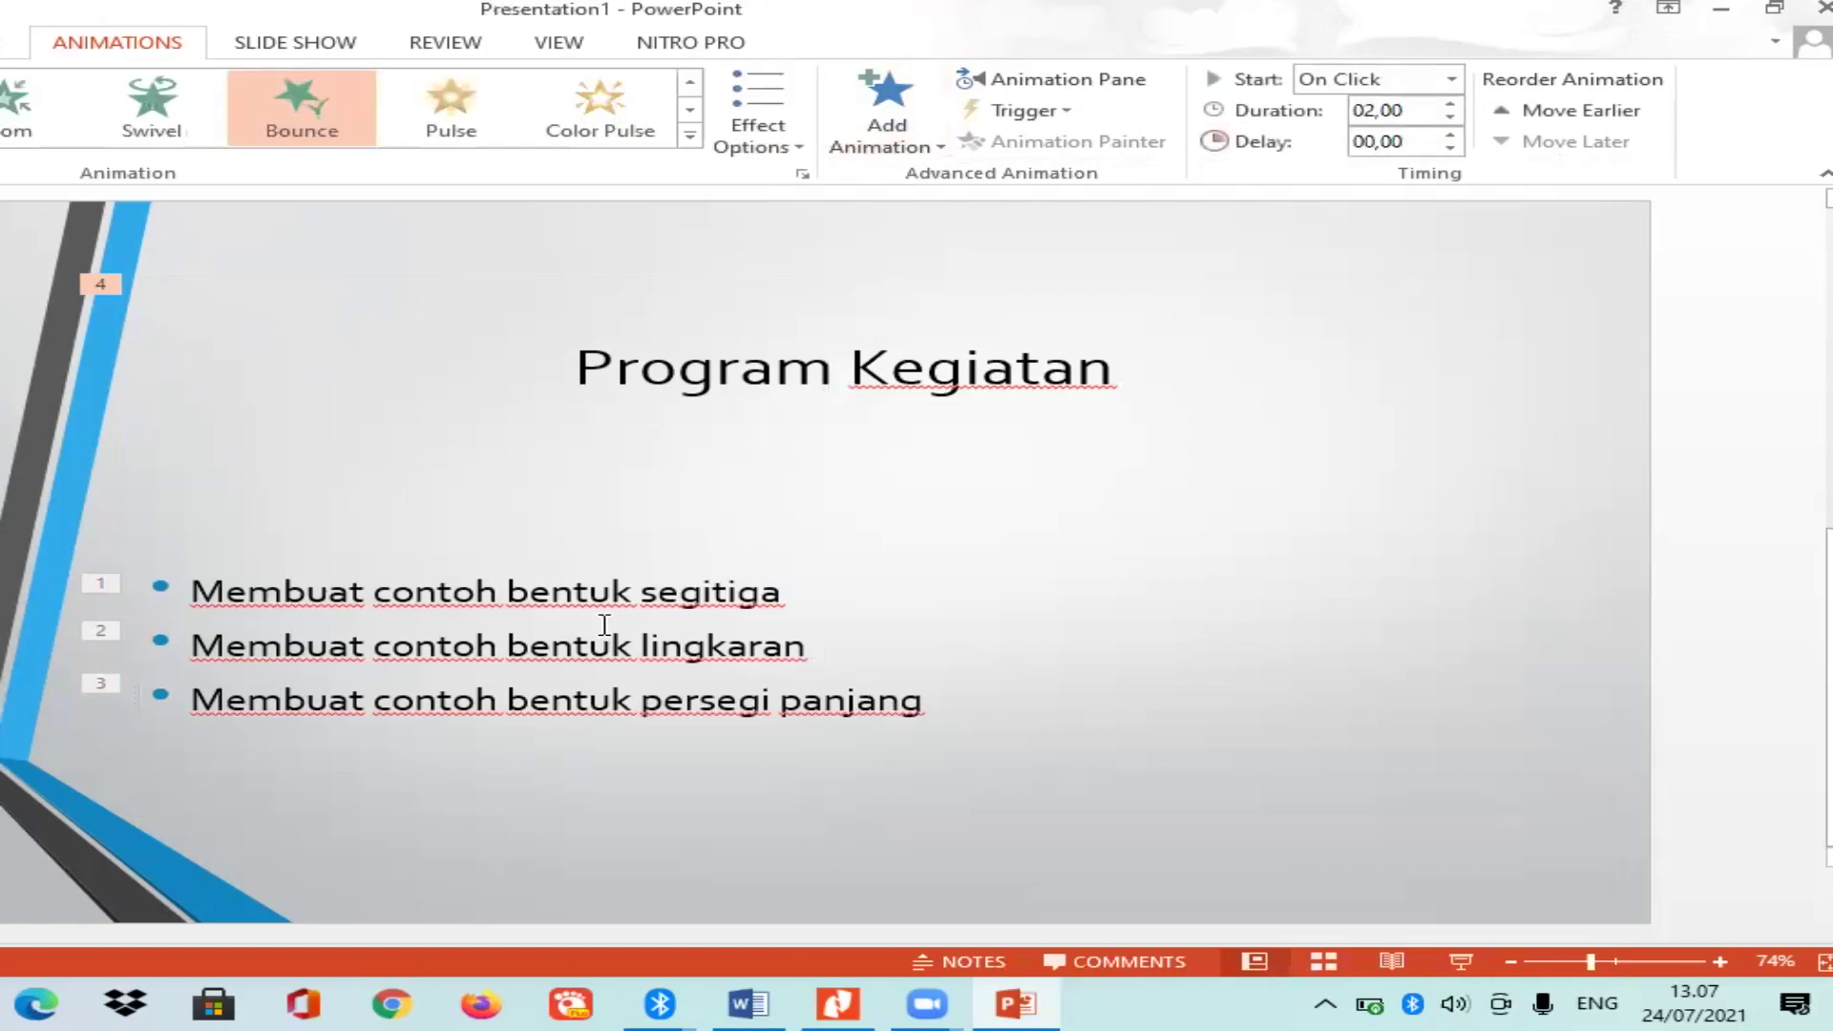
click(907, 134)
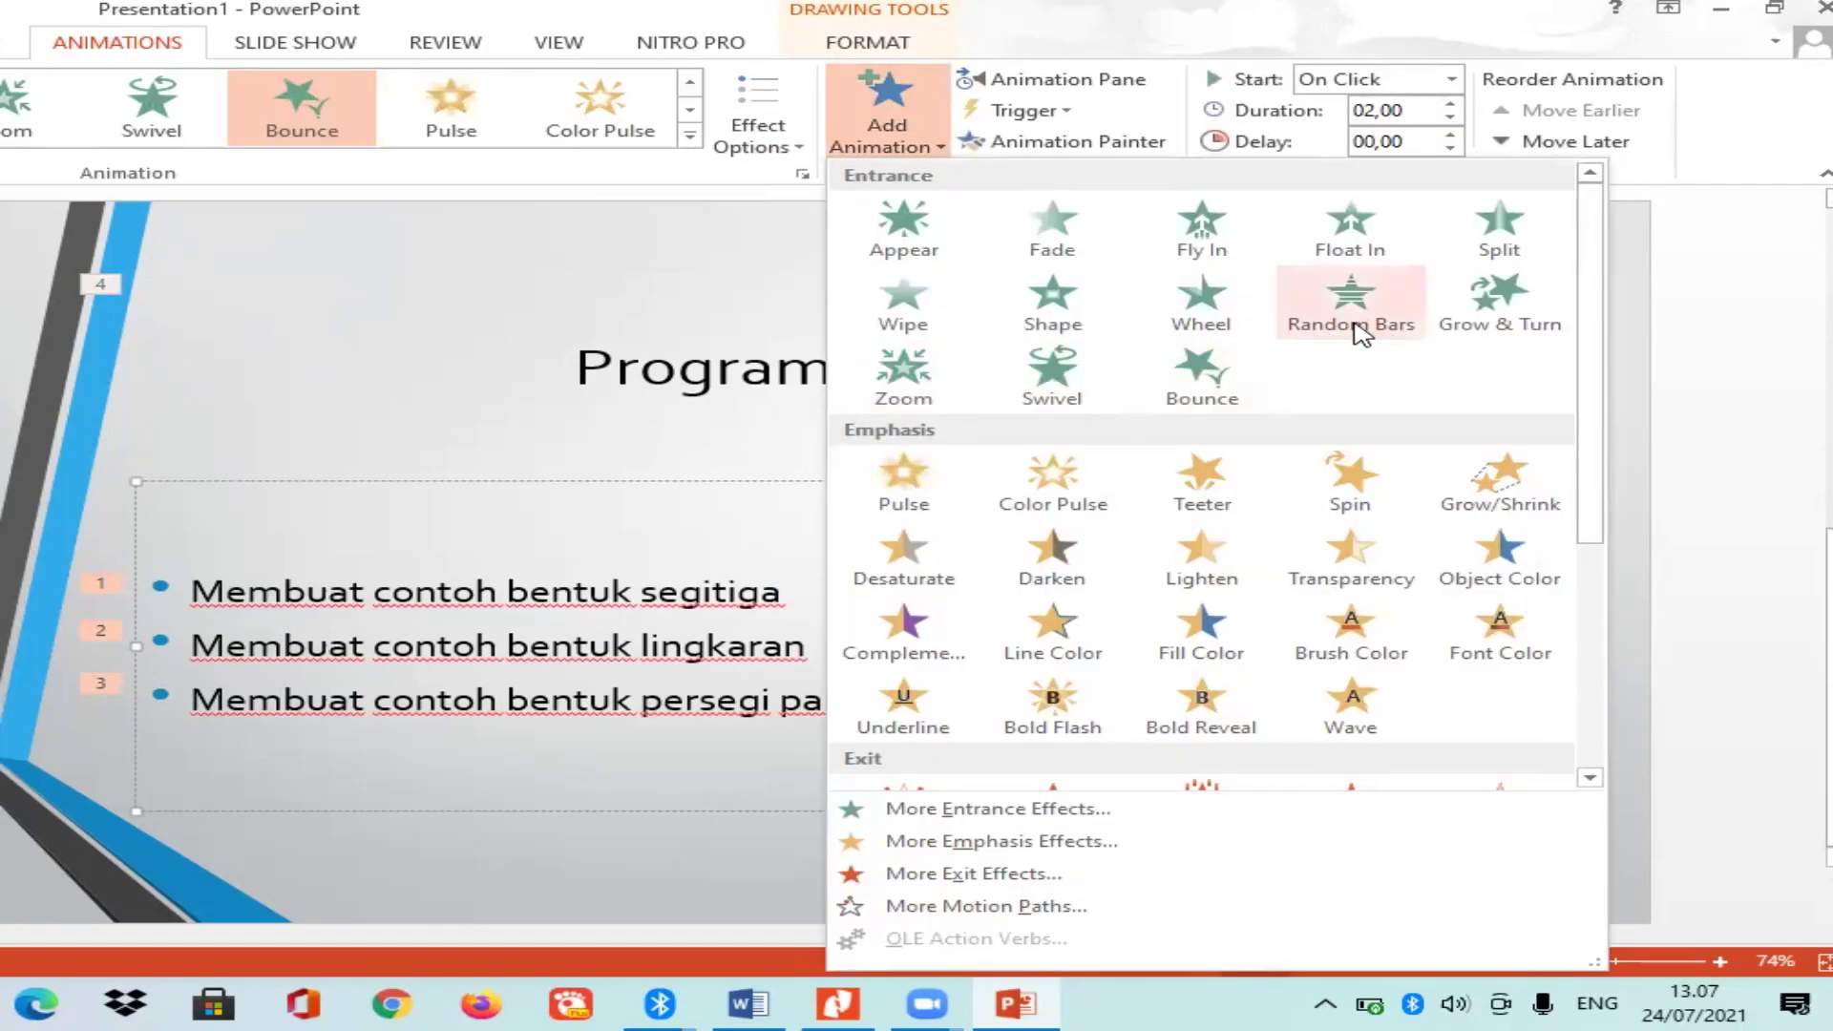
click(1461, 307)
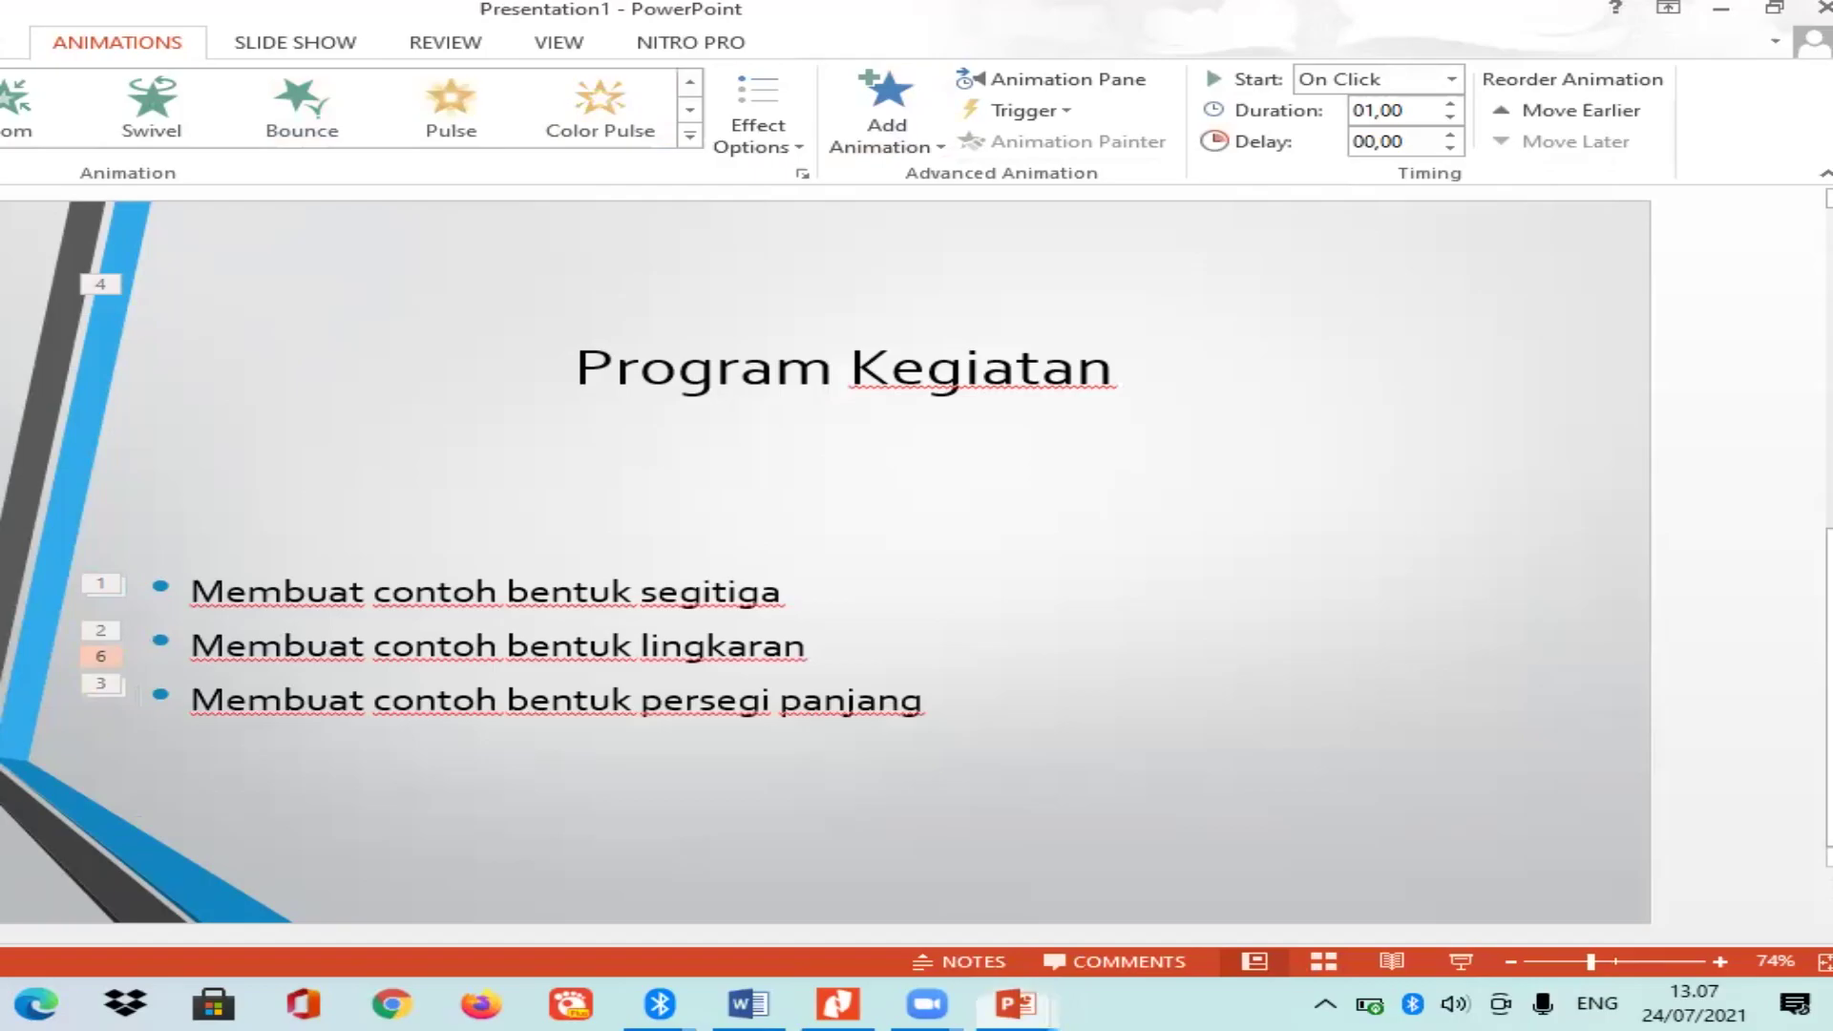
key(F5)
key(Escape)
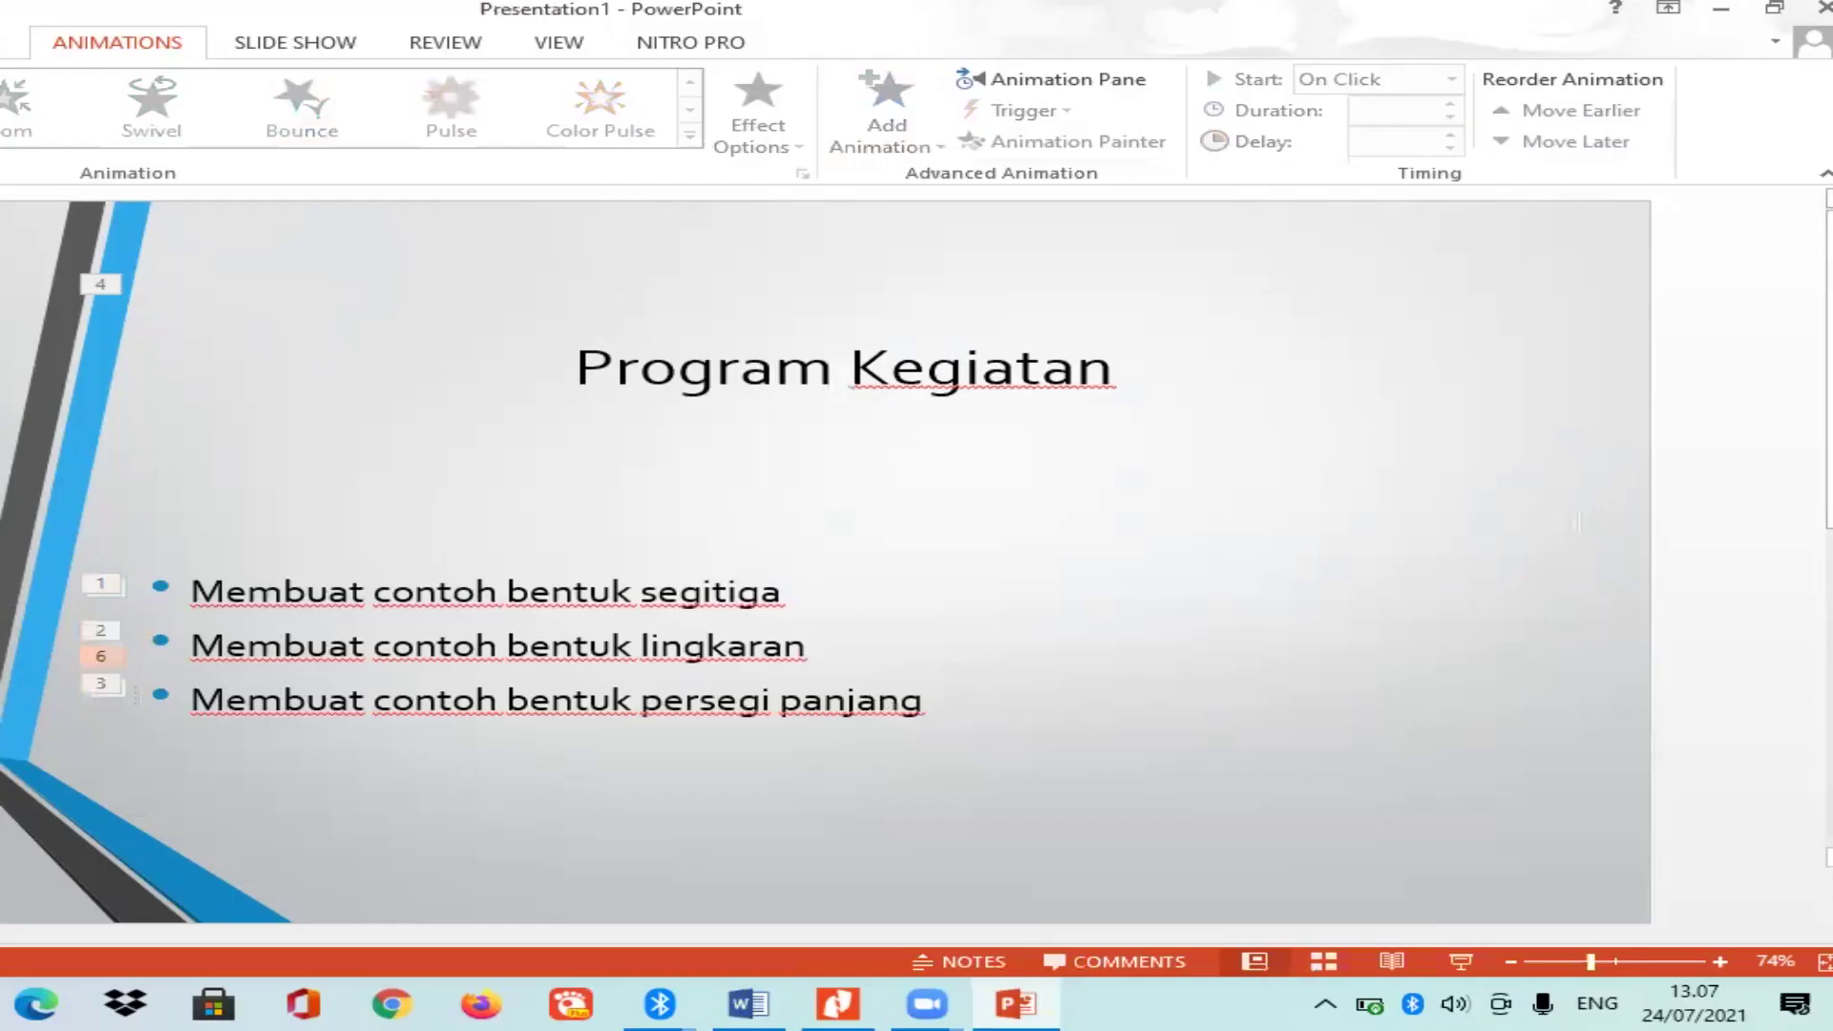
key(Page_Up)
key(F5)
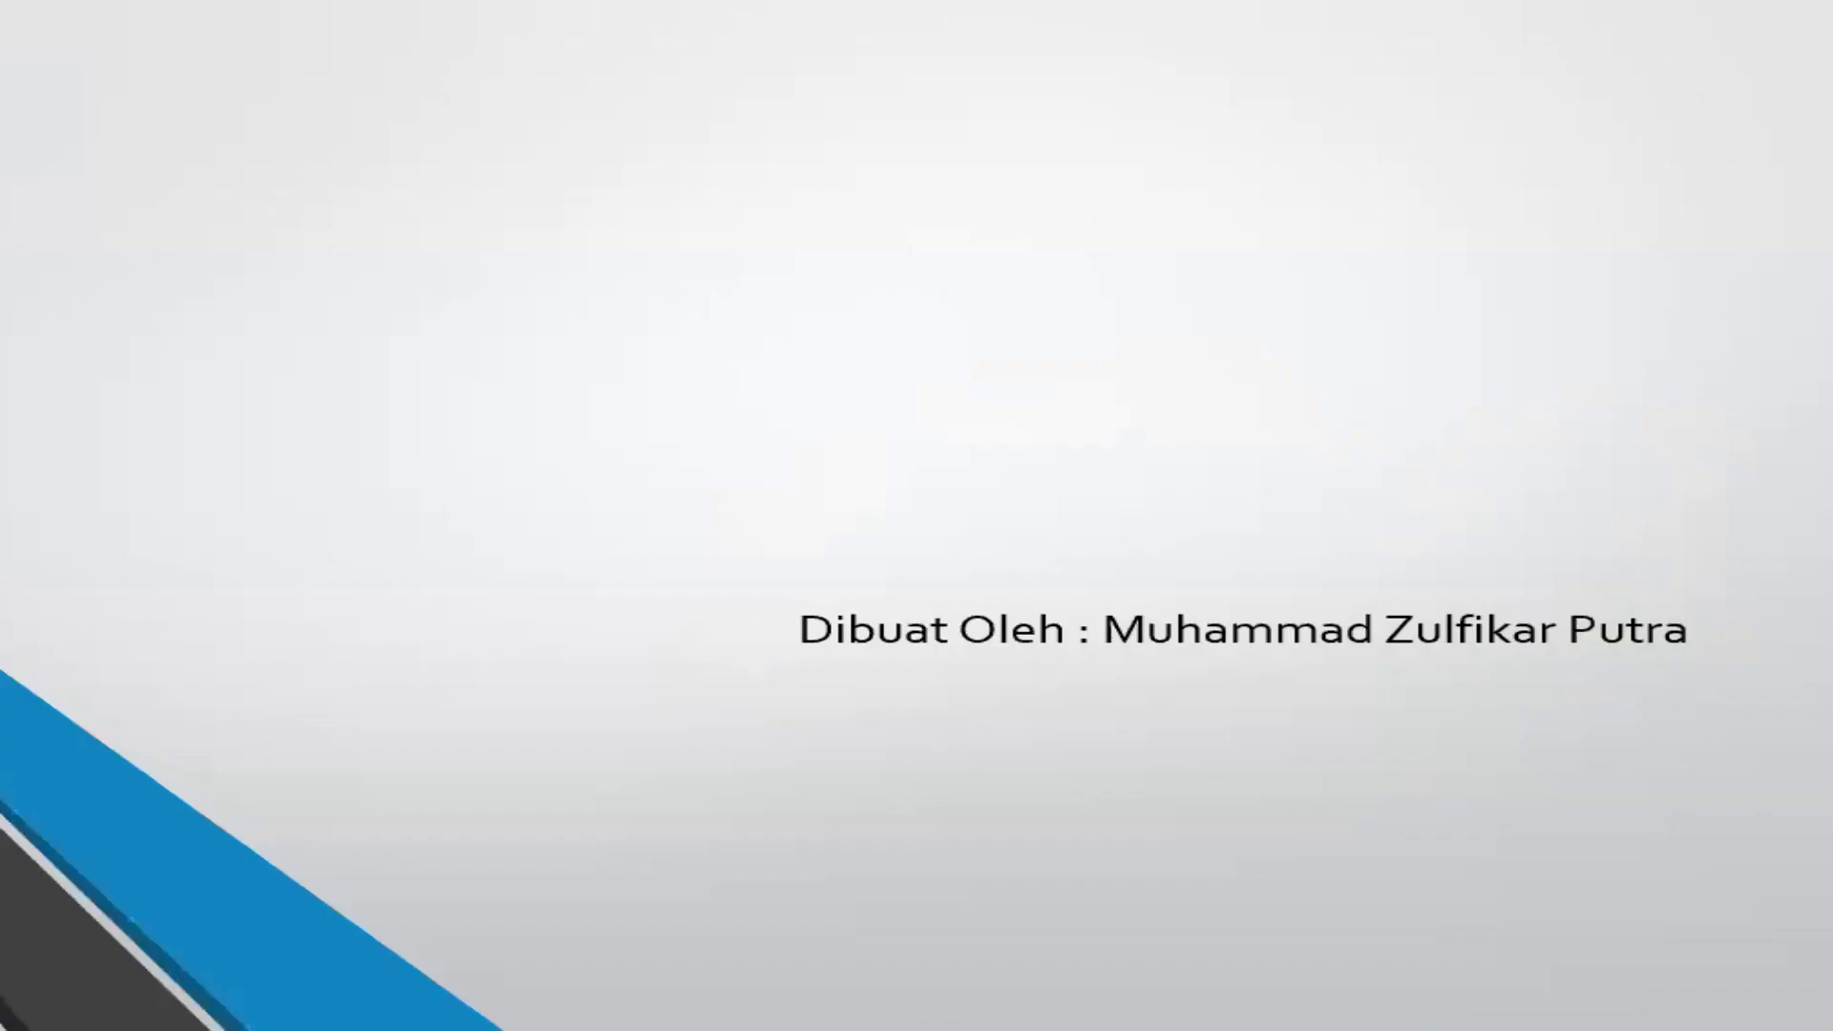
click(462, 336)
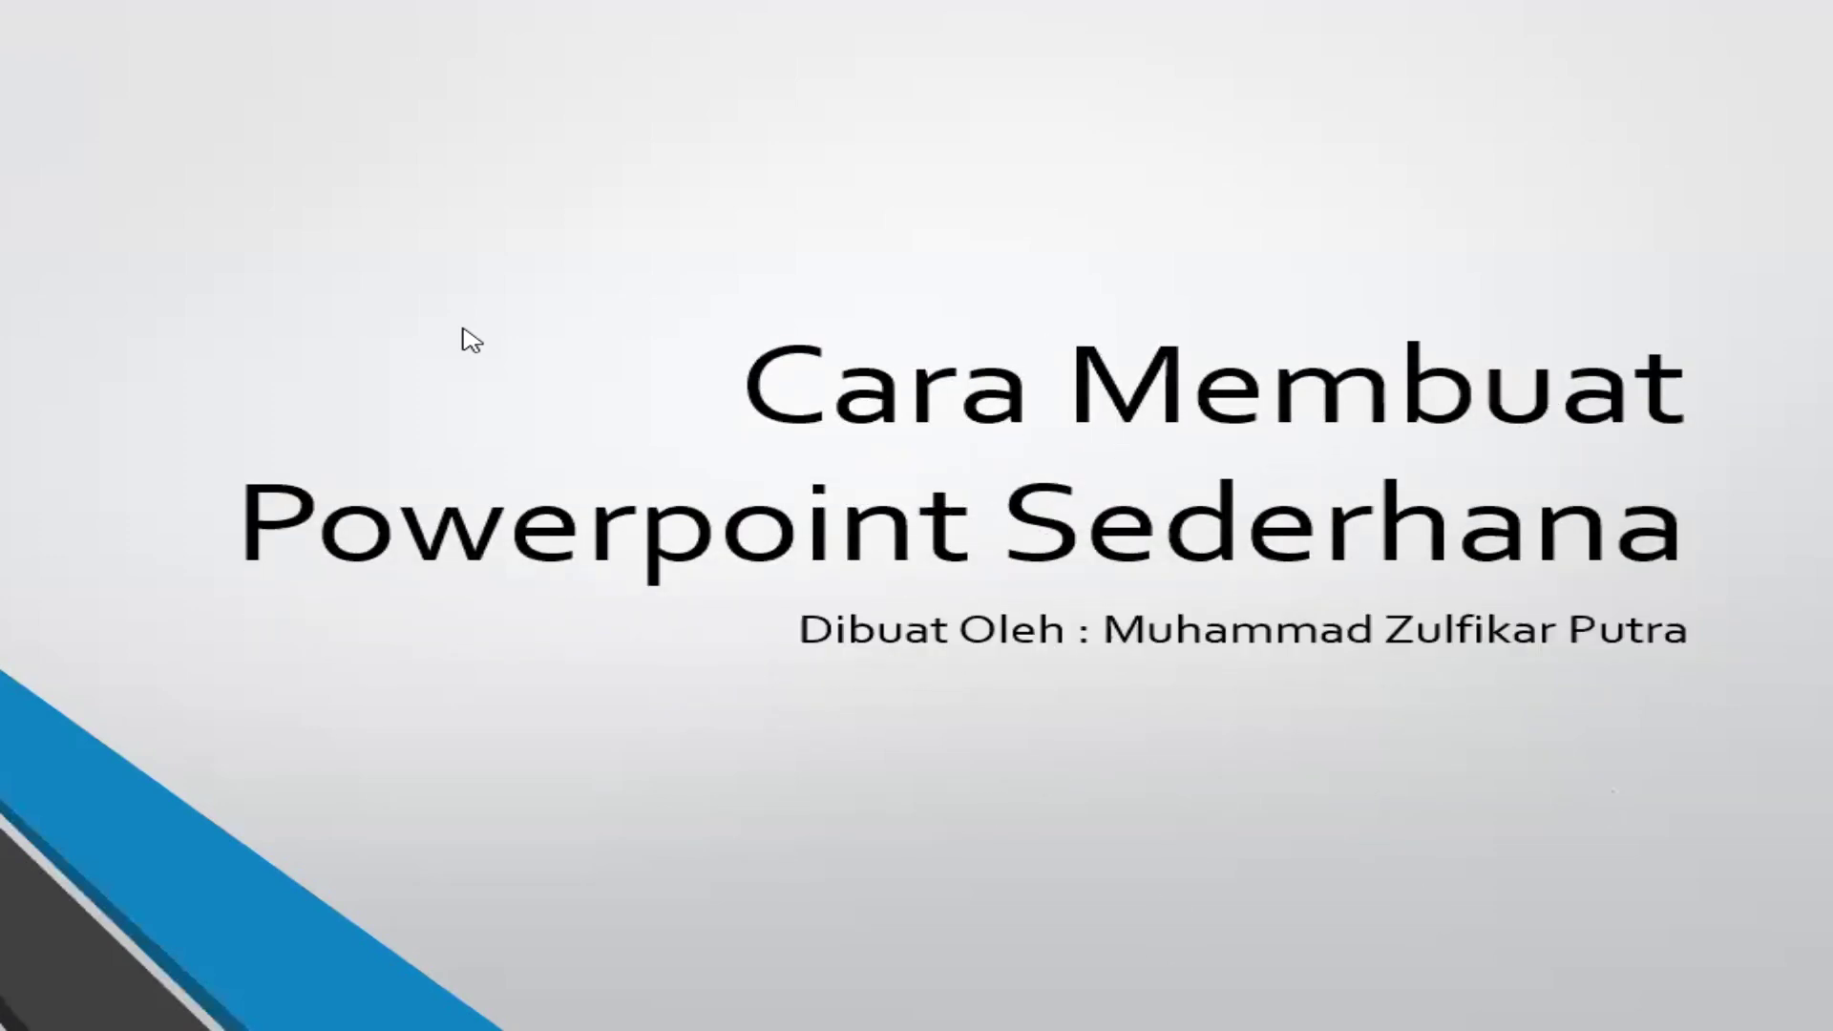
click(463, 331)
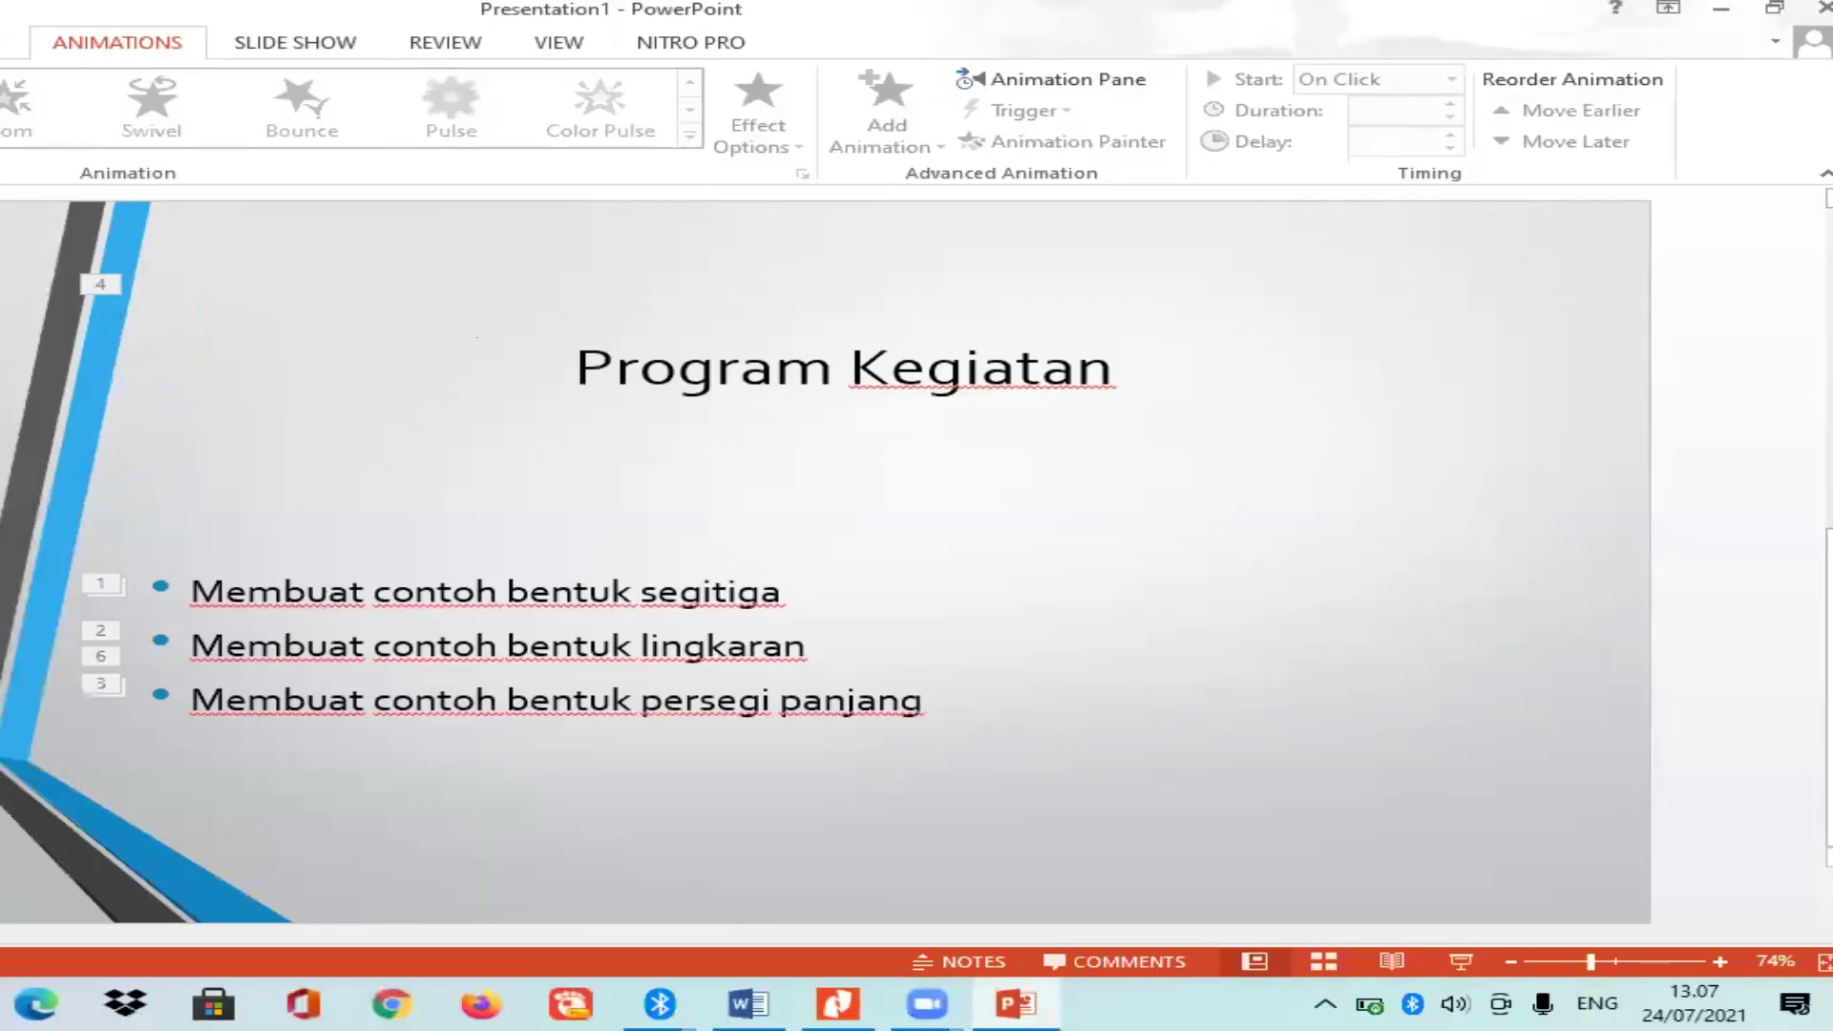
Replace the three Program Kegiatan bullets' animations with a Swivel entrance, dropping the second bullet's extra effect.
click(103, 286)
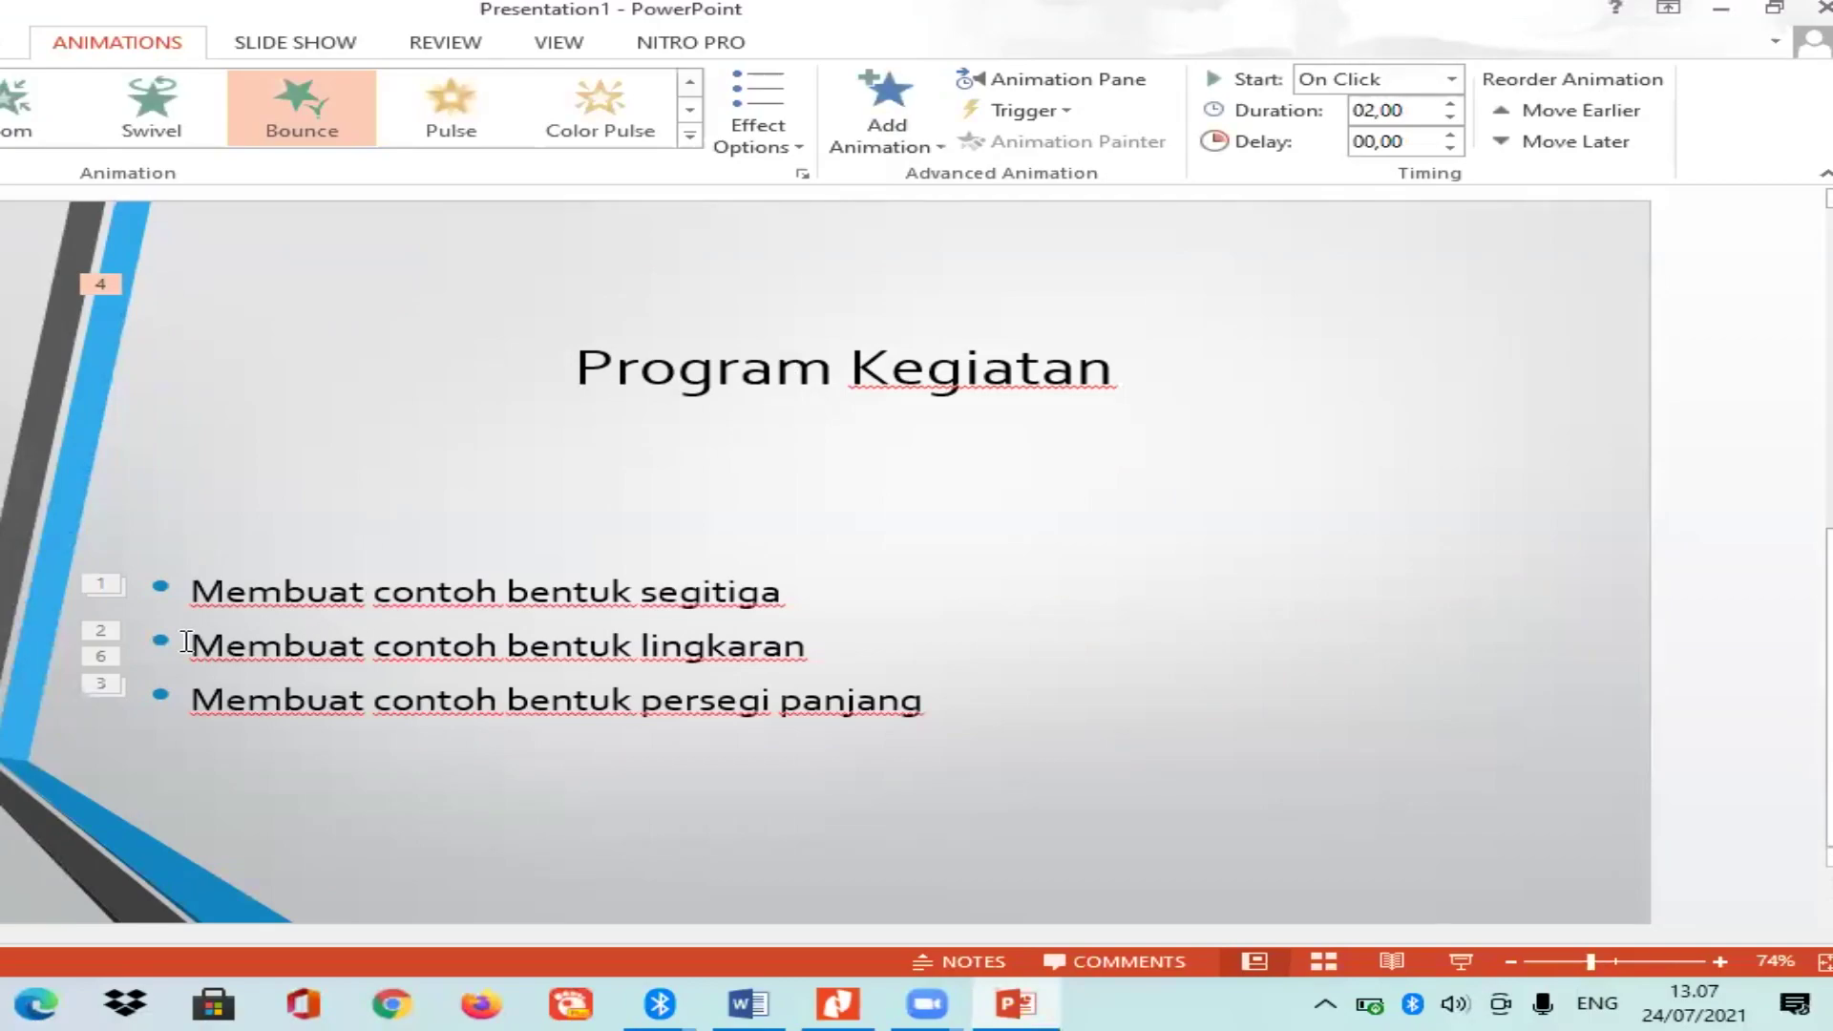
click(284, 587)
click(377, 482)
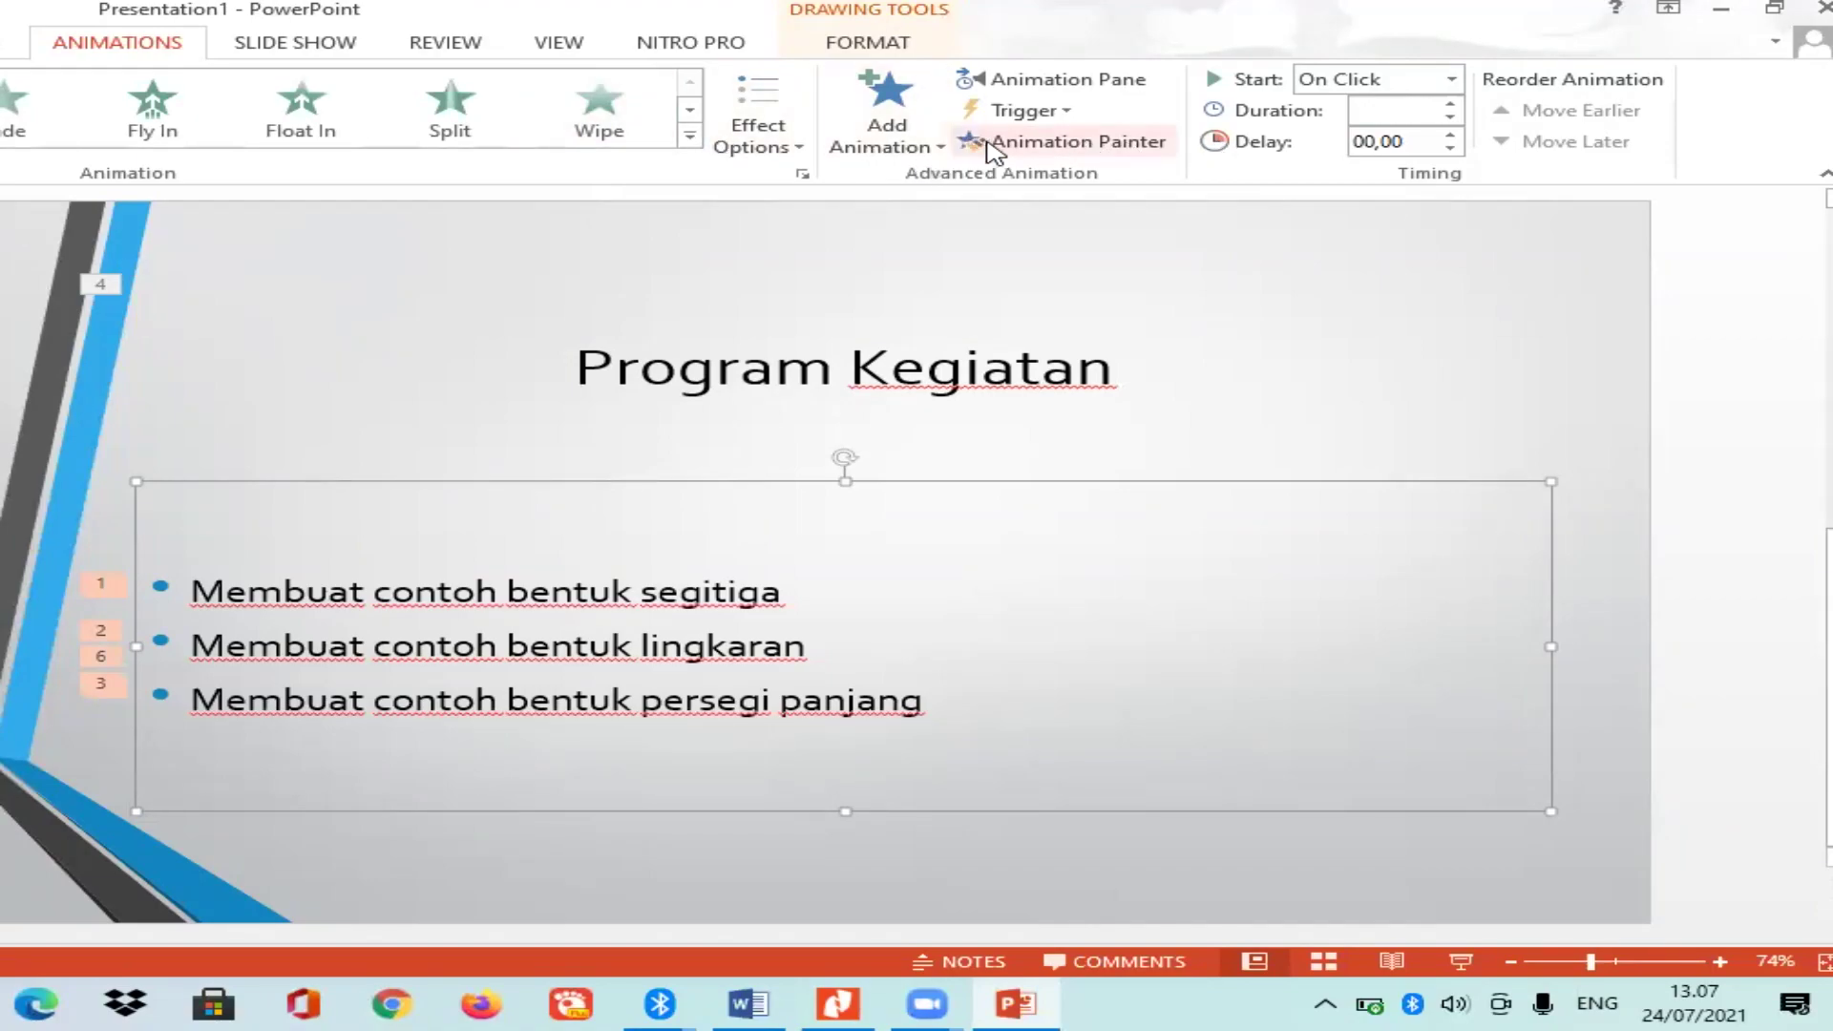
click(1021, 146)
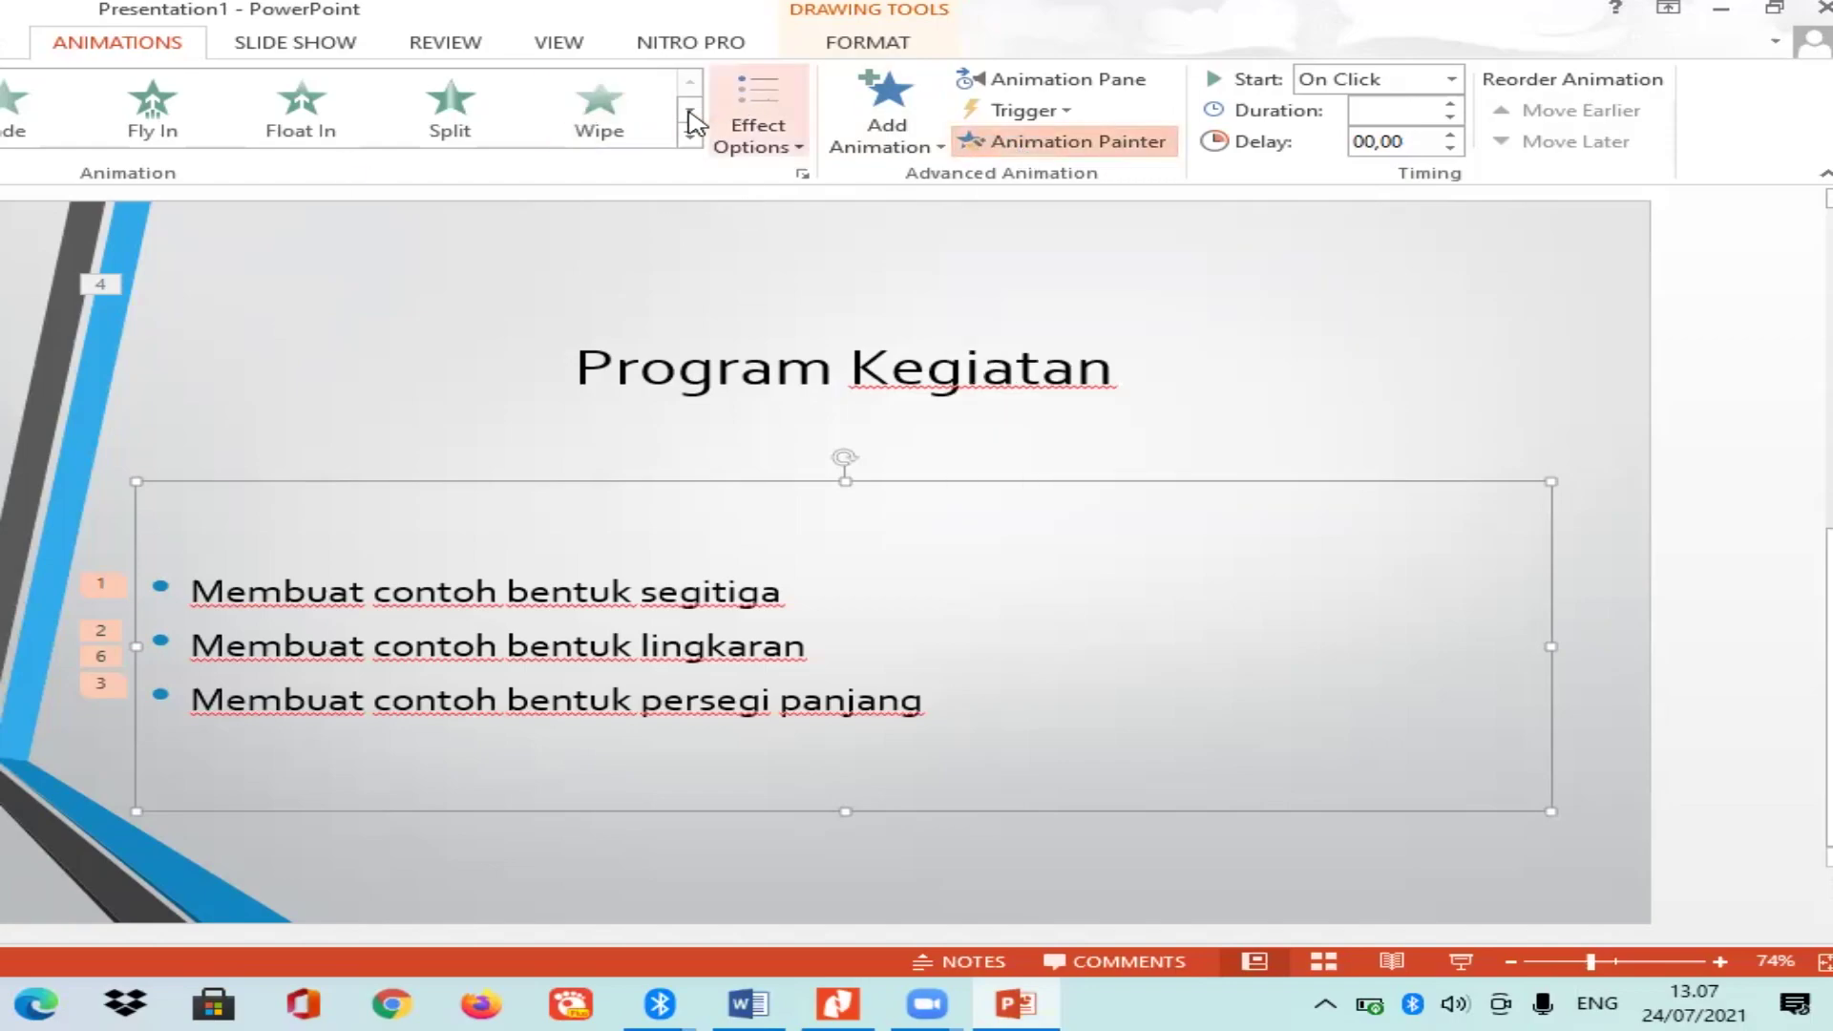
click(691, 110)
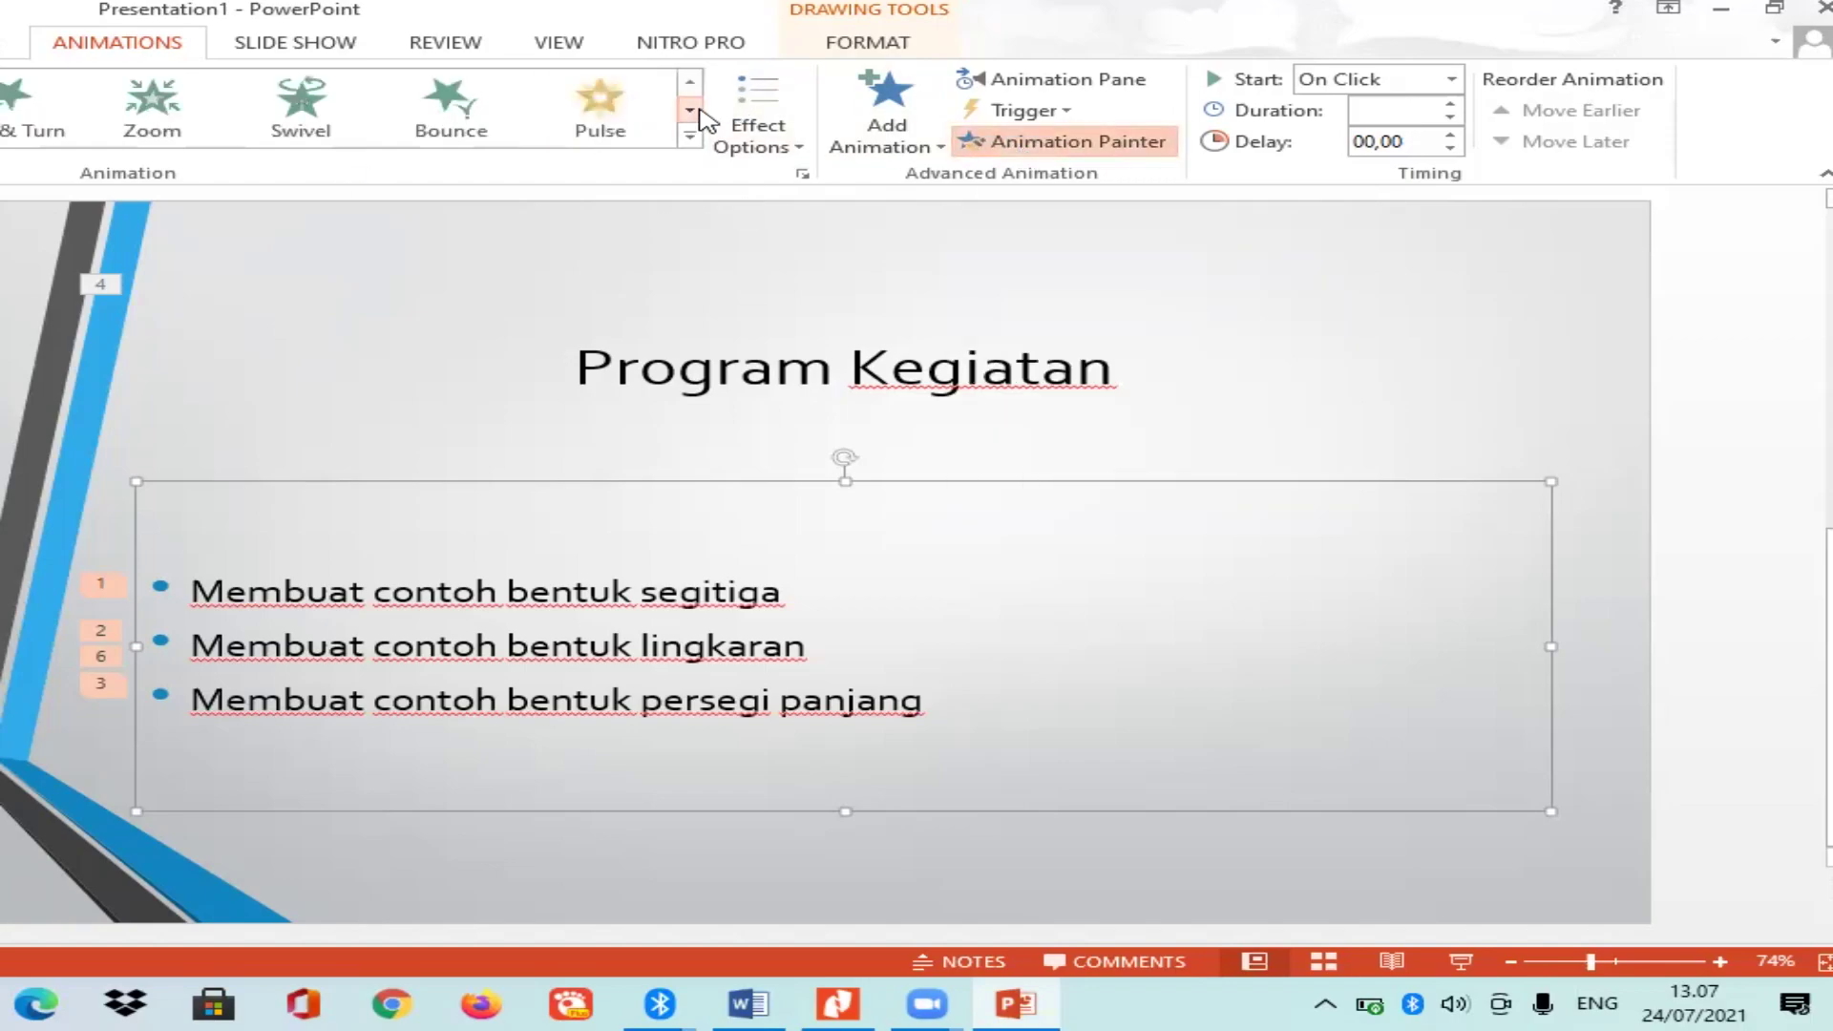
click(282, 108)
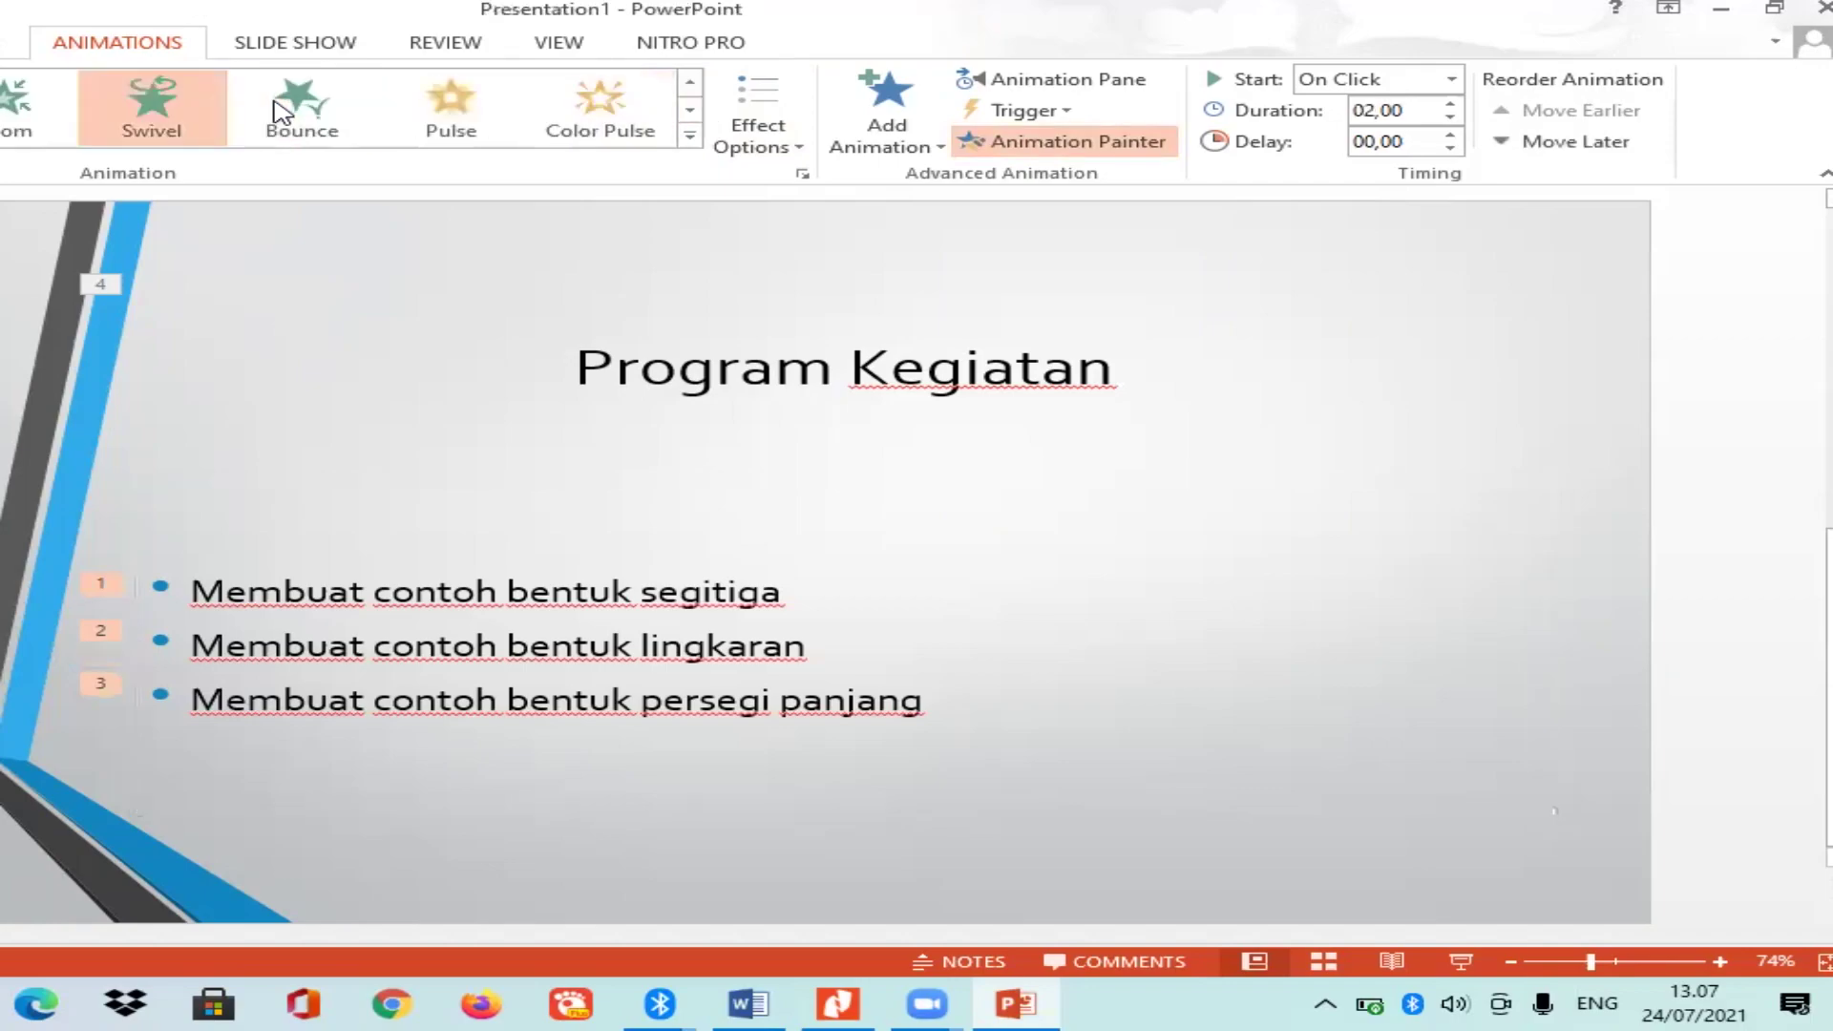
click(192, 570)
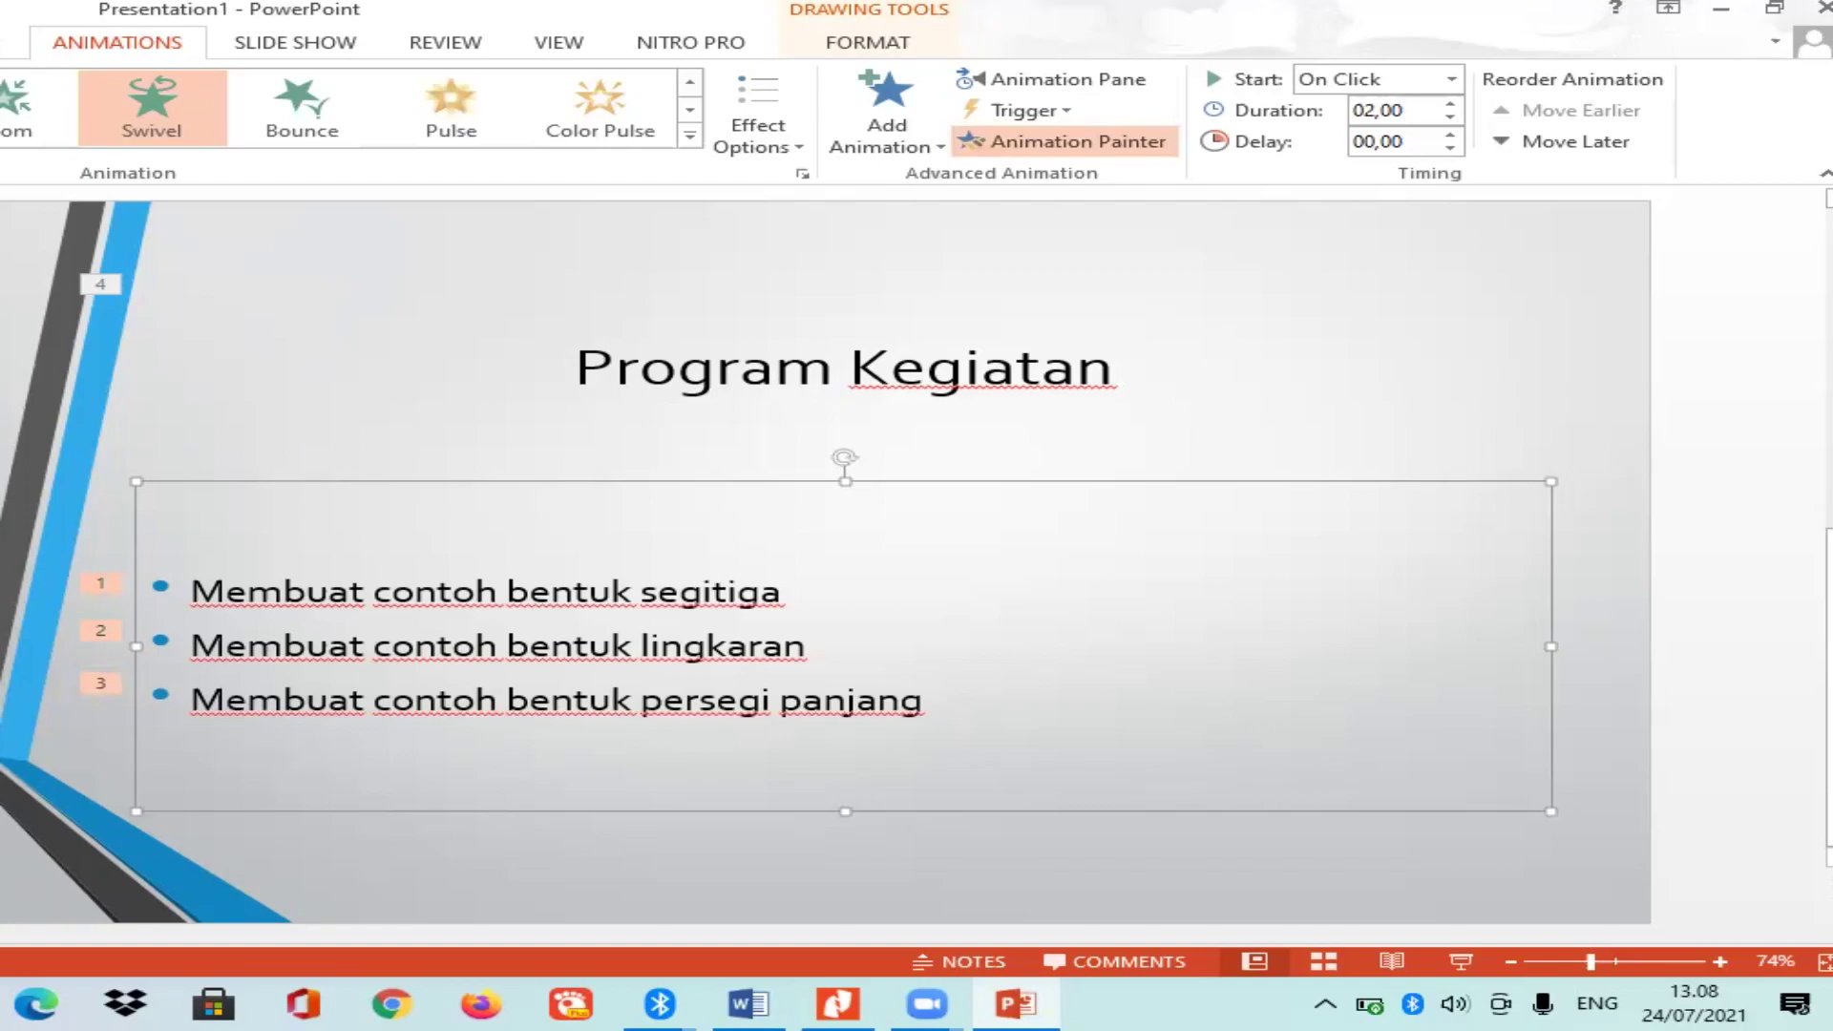
click(165, 406)
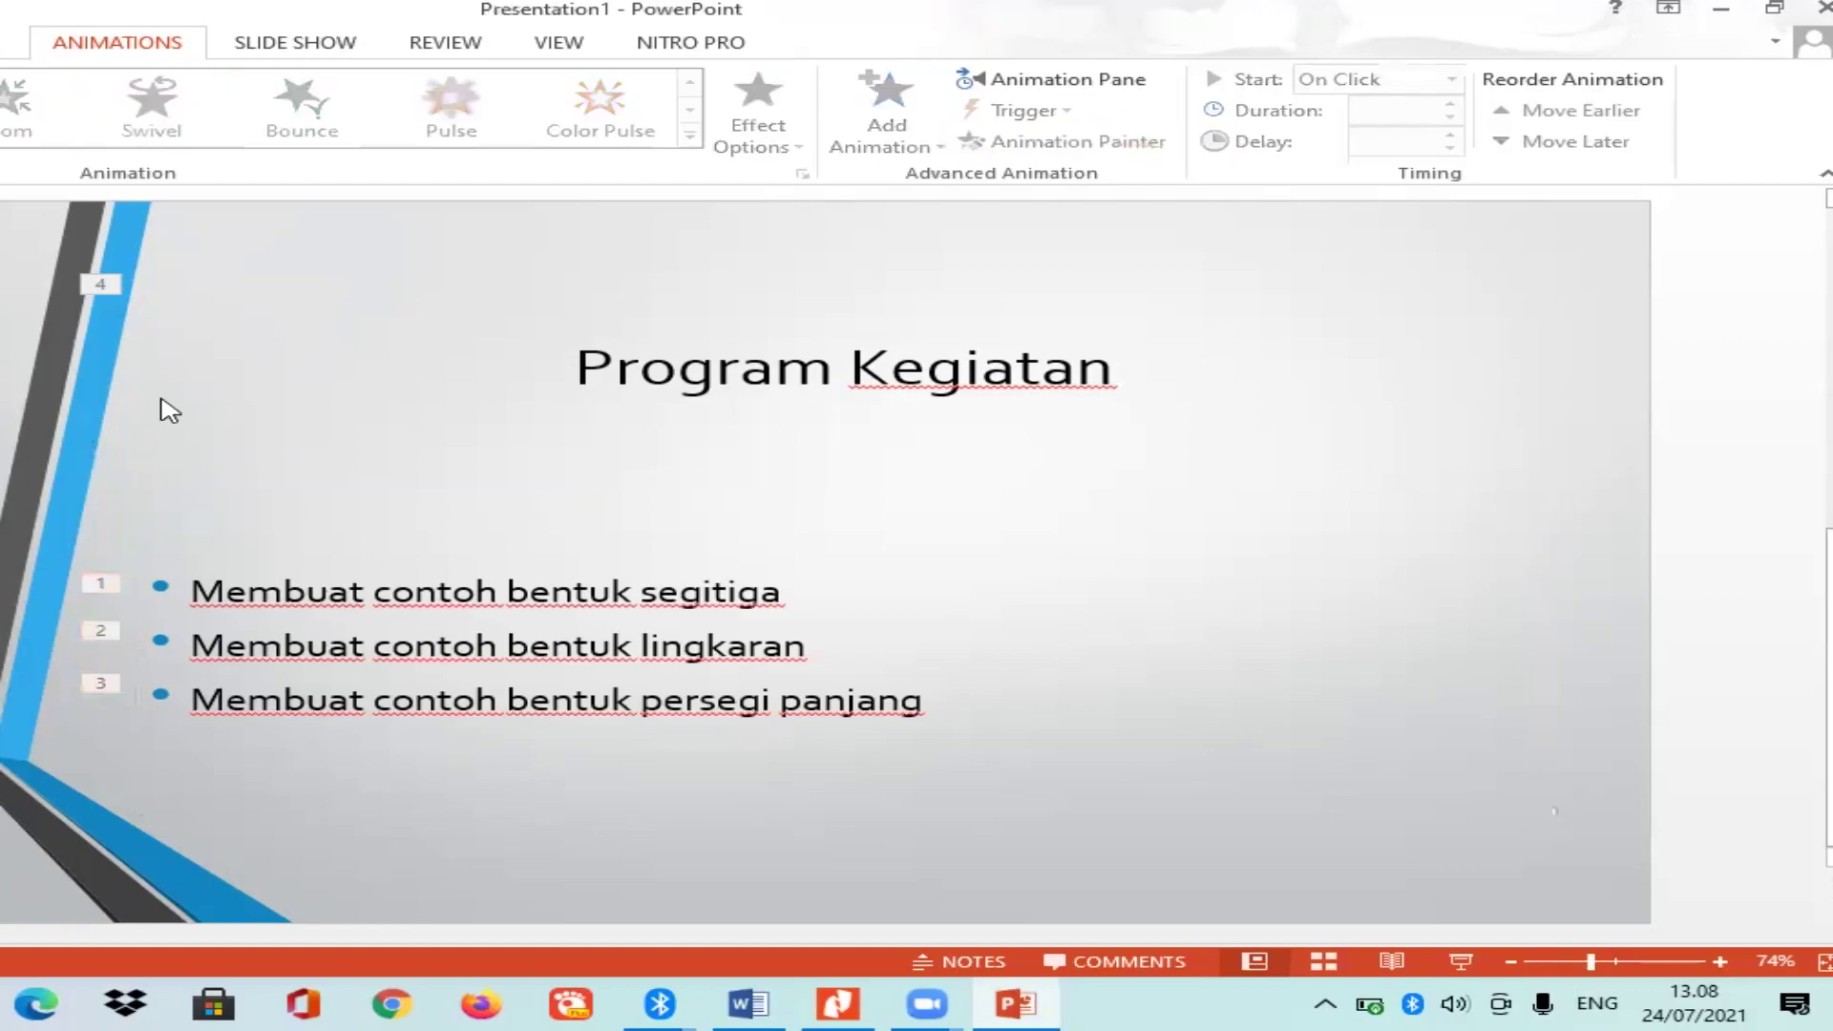
click(299, 608)
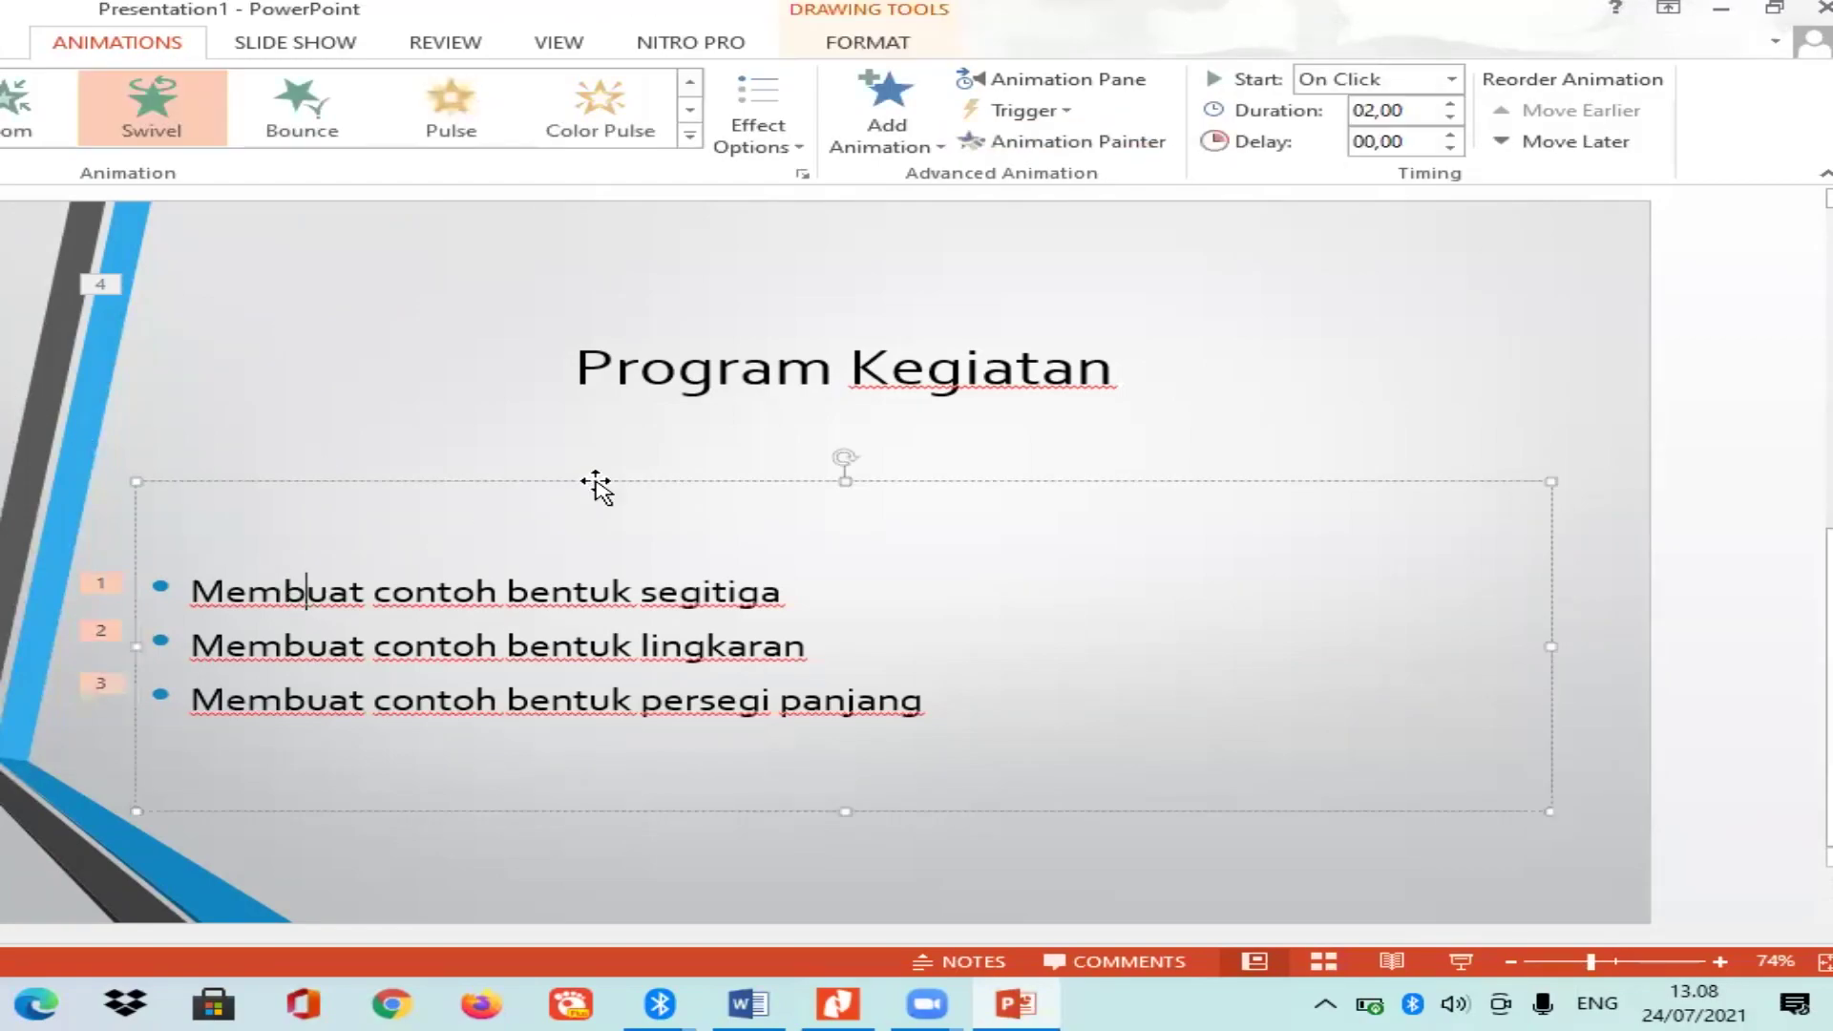
click(93, 592)
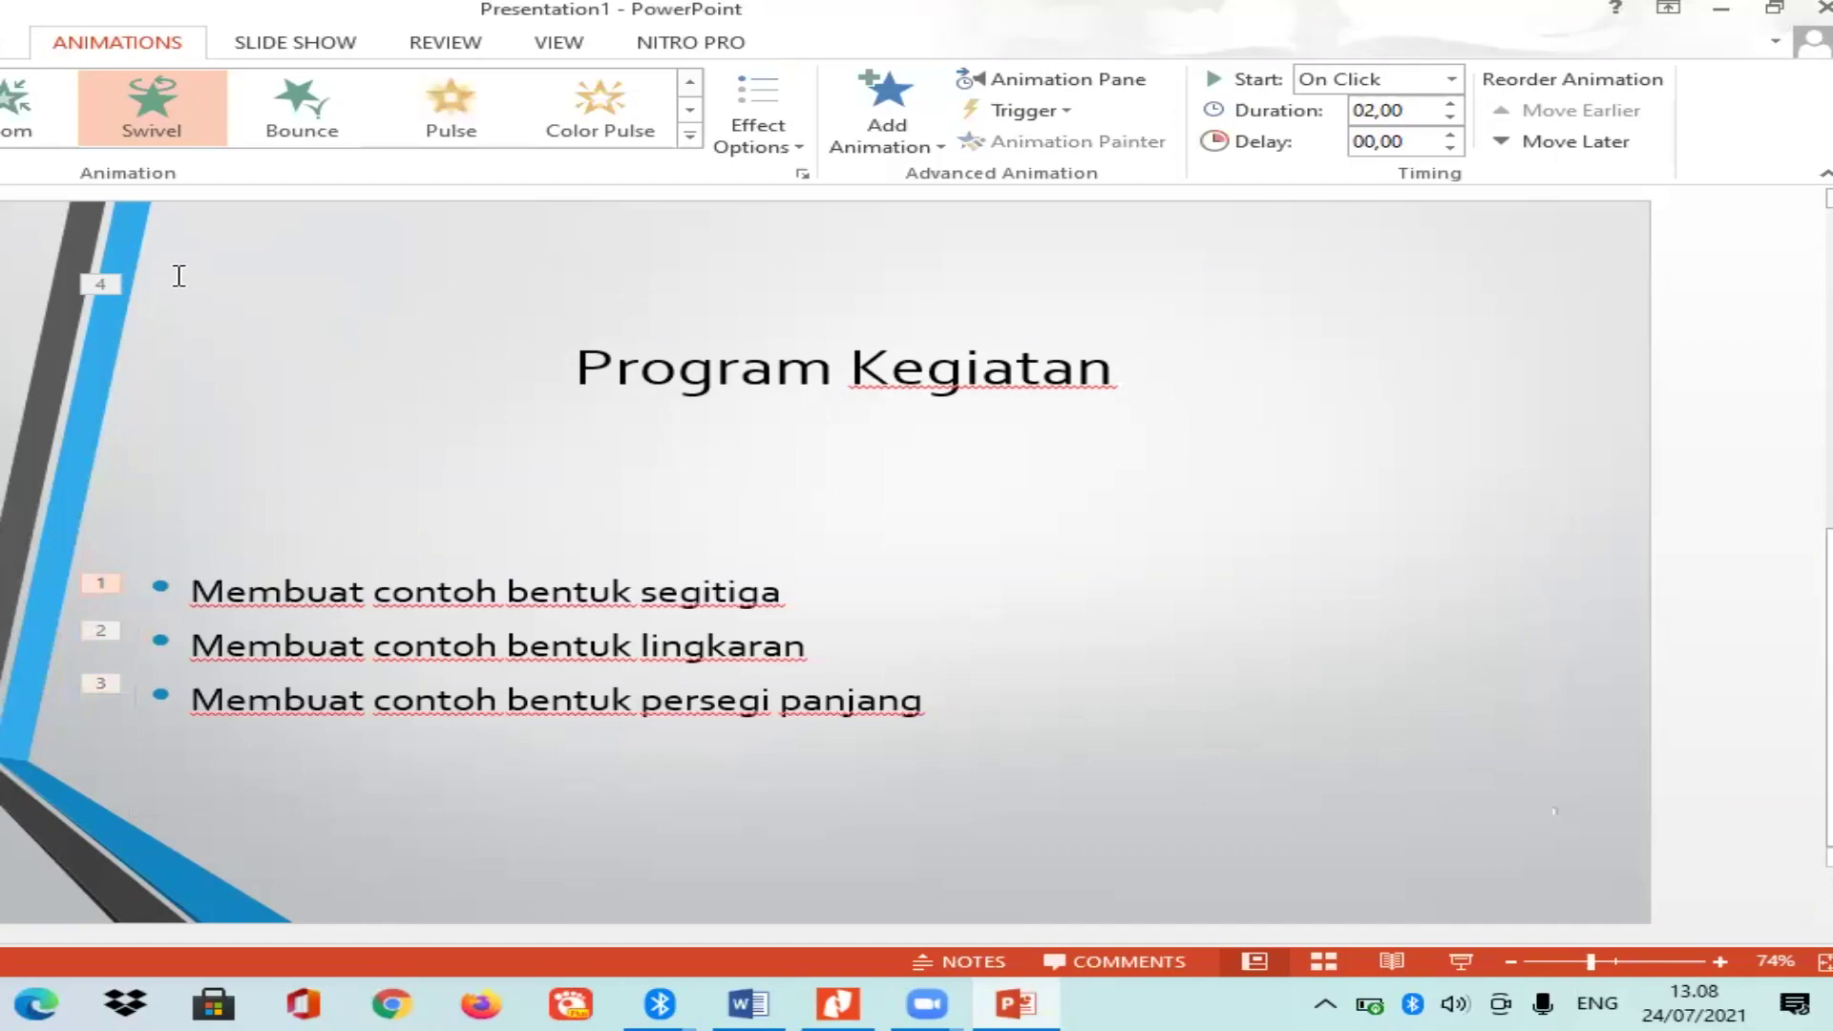
Select the Program Kegiatan title and look through its Bounce animation options.
click(96, 287)
click(95, 296)
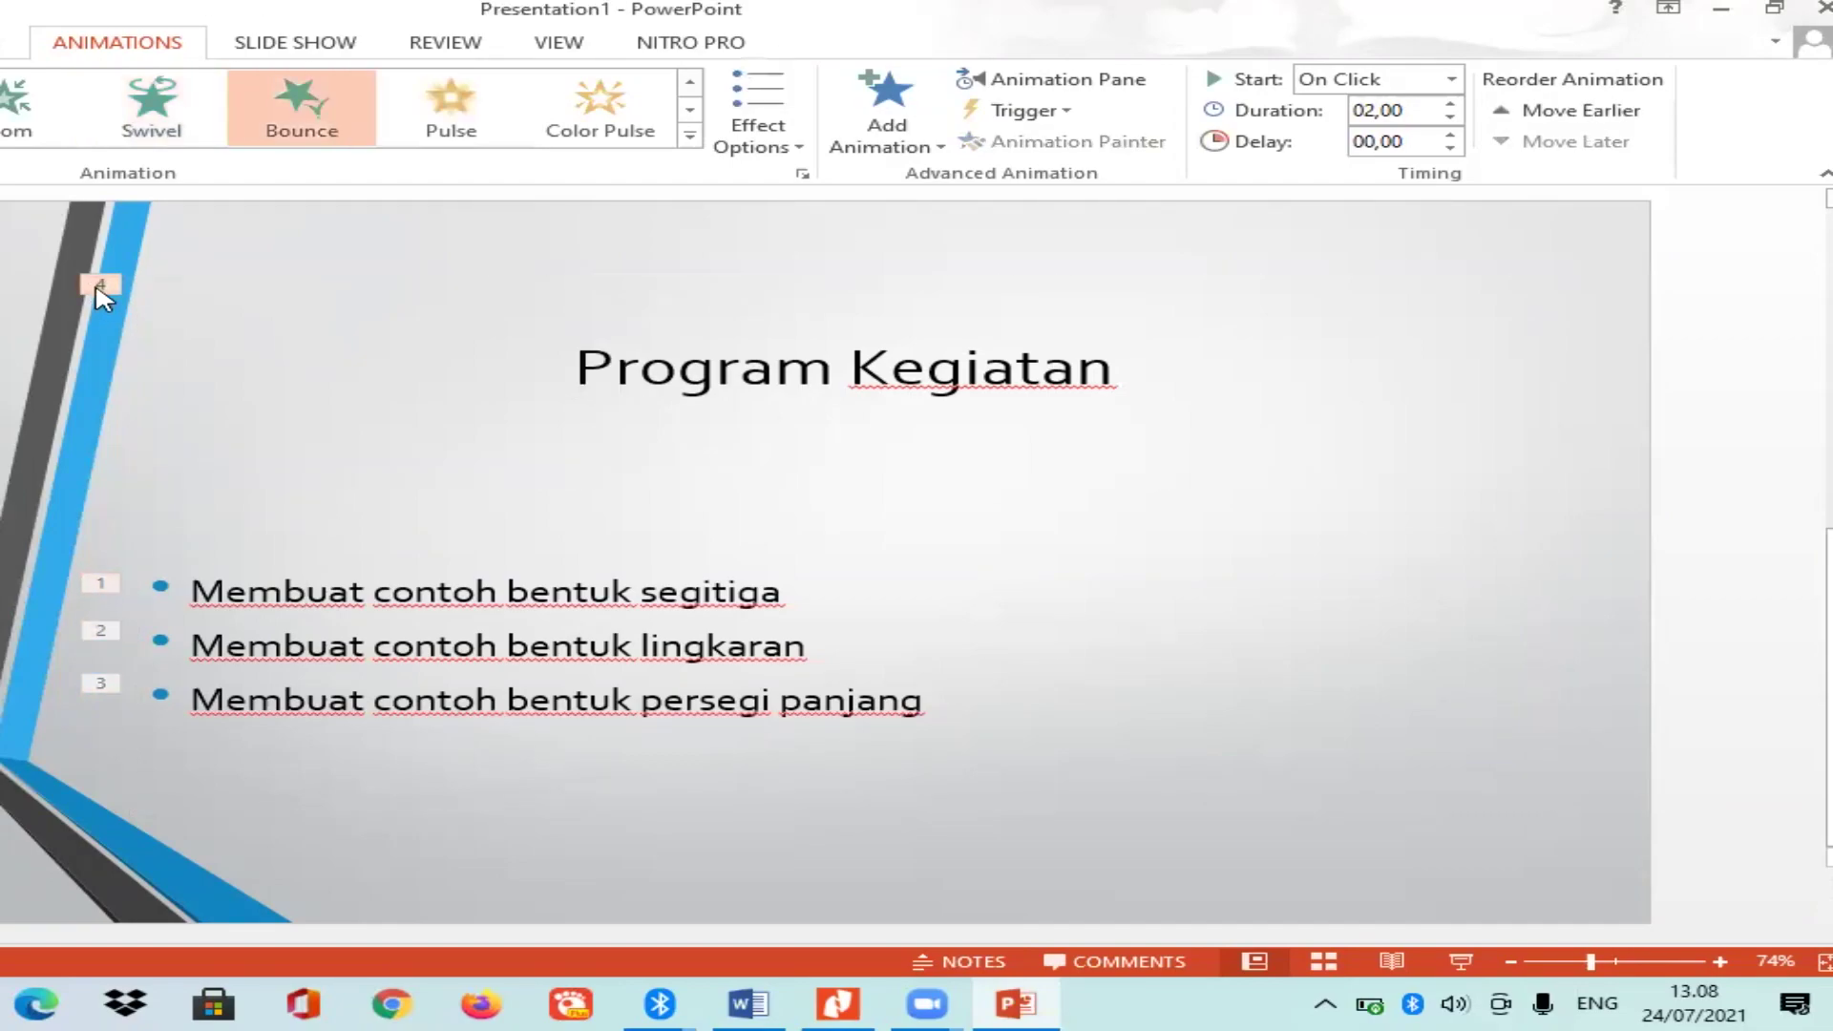
click(905, 370)
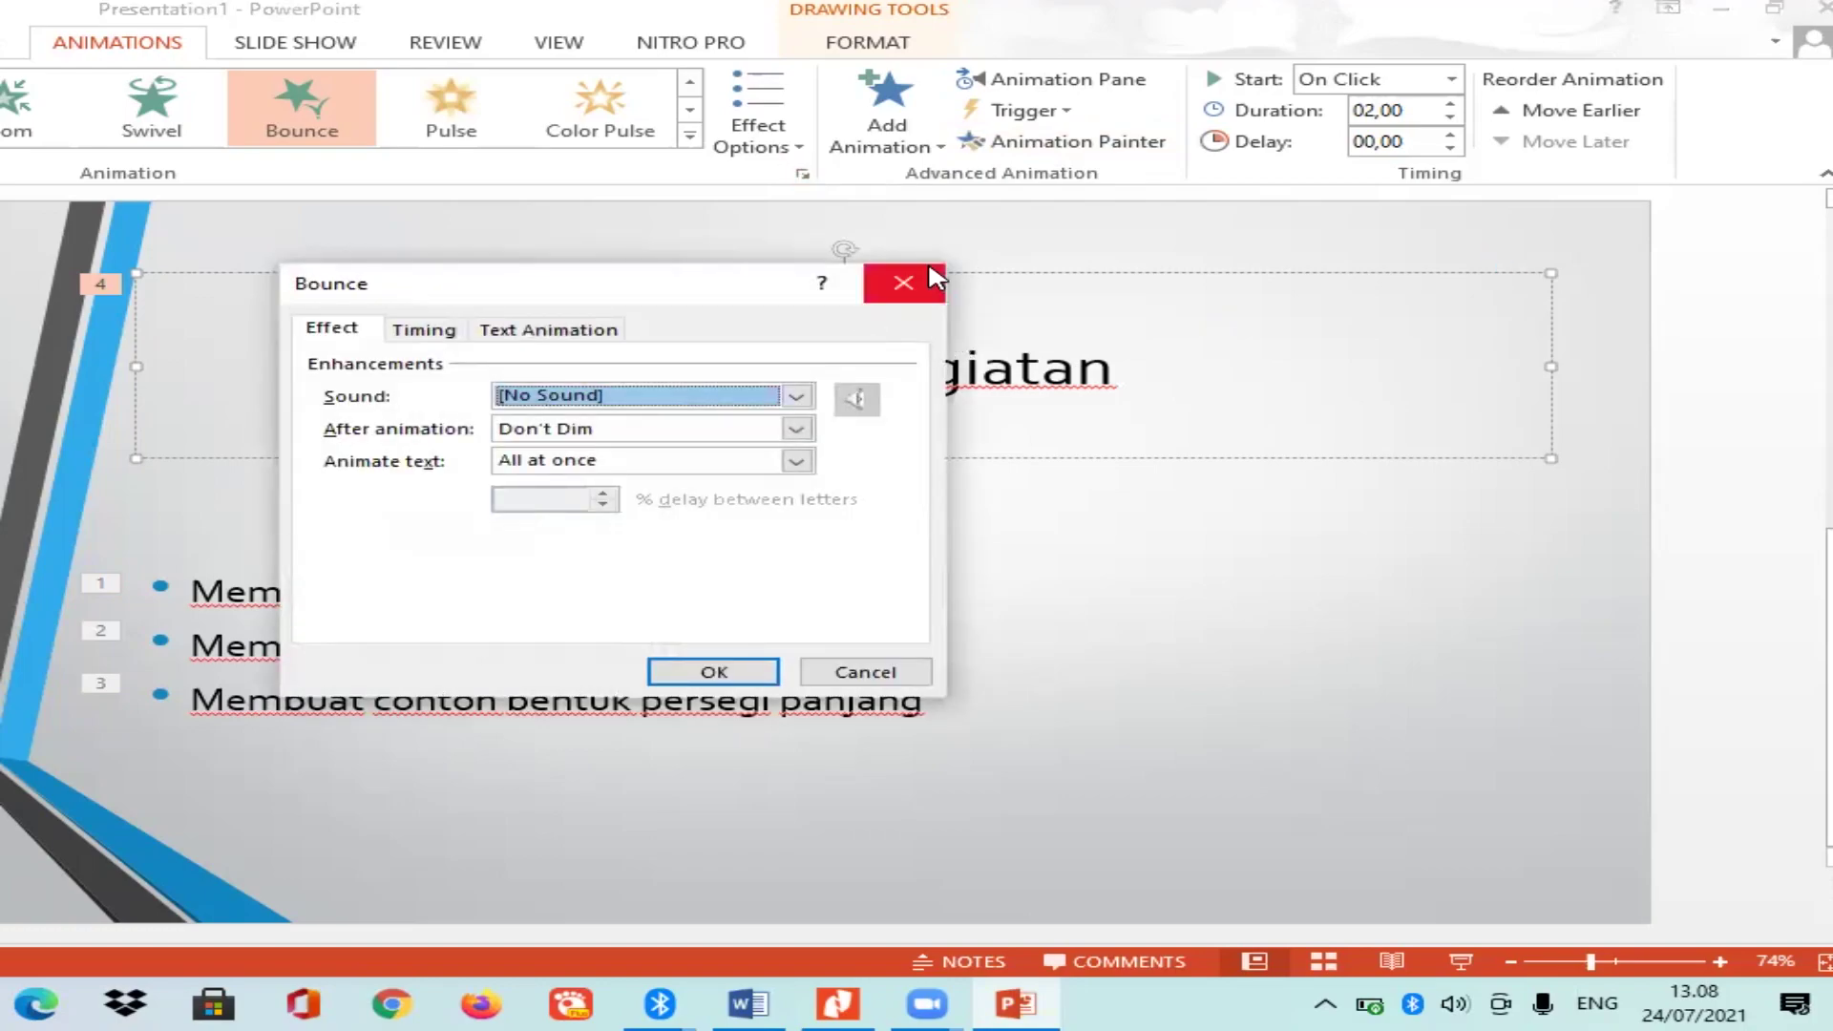
click(903, 282)
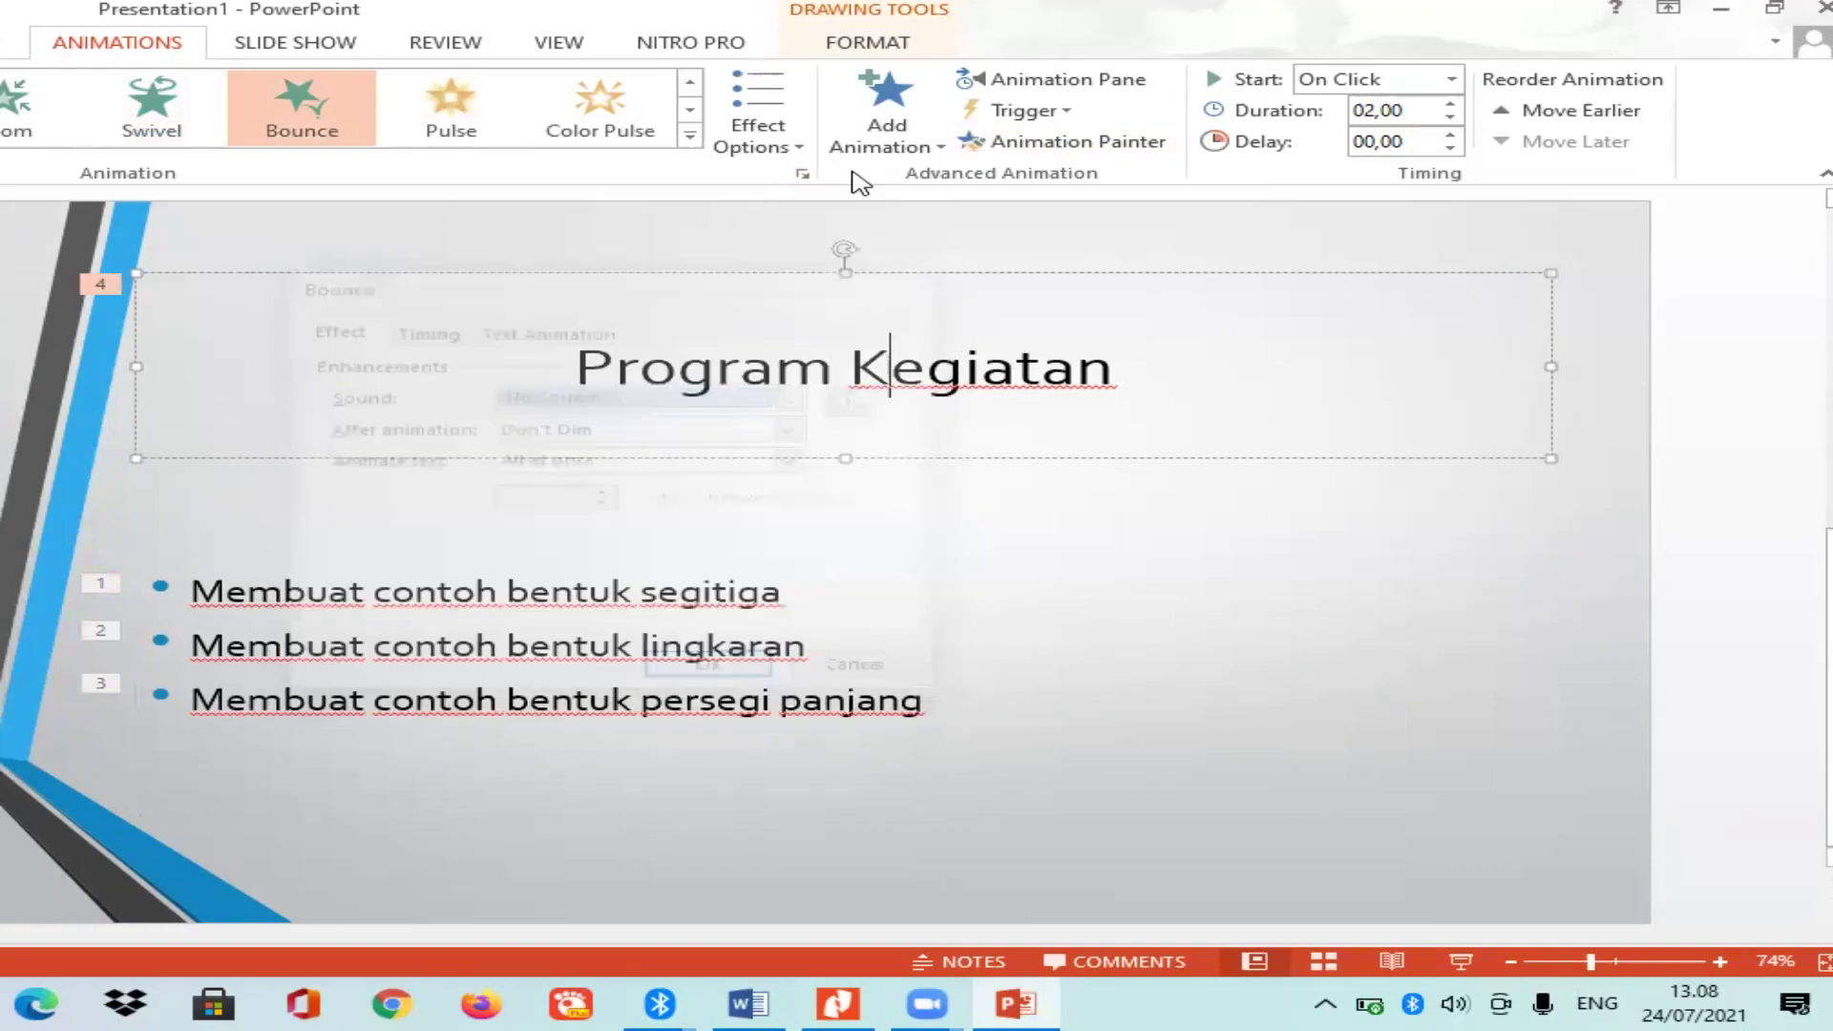
click(764, 137)
click(921, 143)
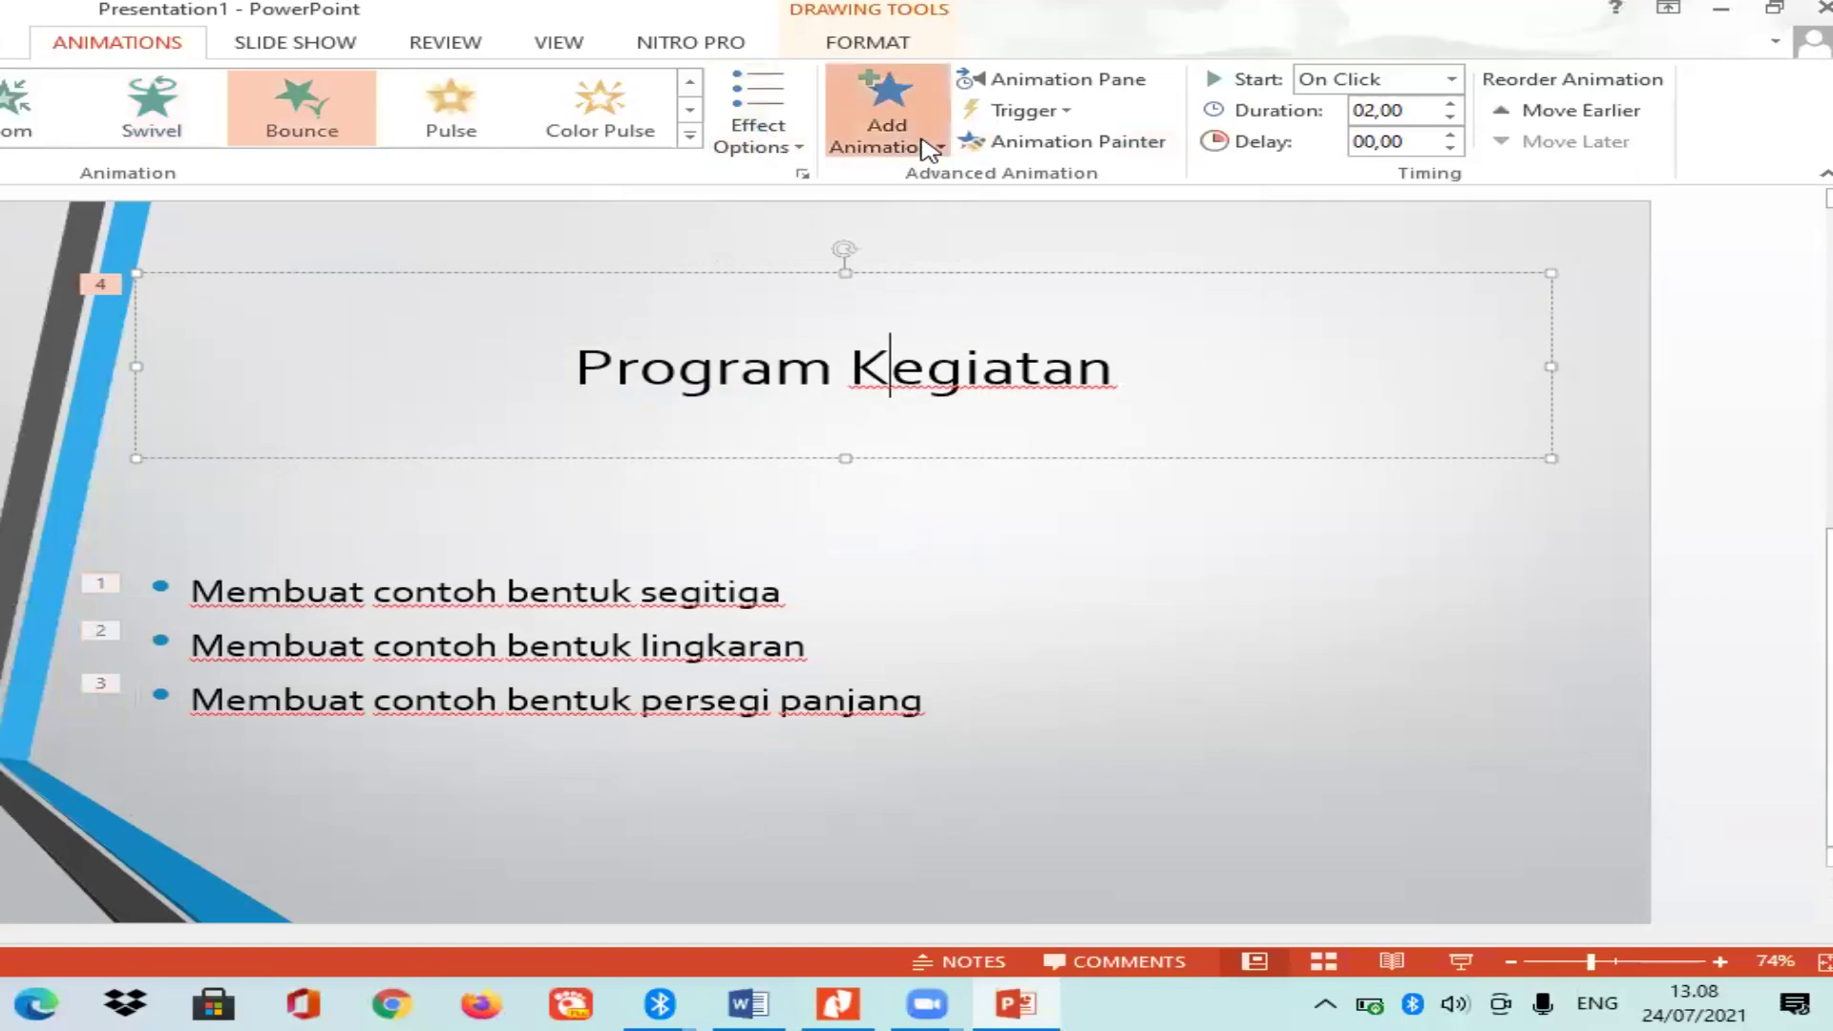
click(920, 143)
In the Animation Pane, drag the title's Bounce entry to the top so it plays first.
click(1024, 88)
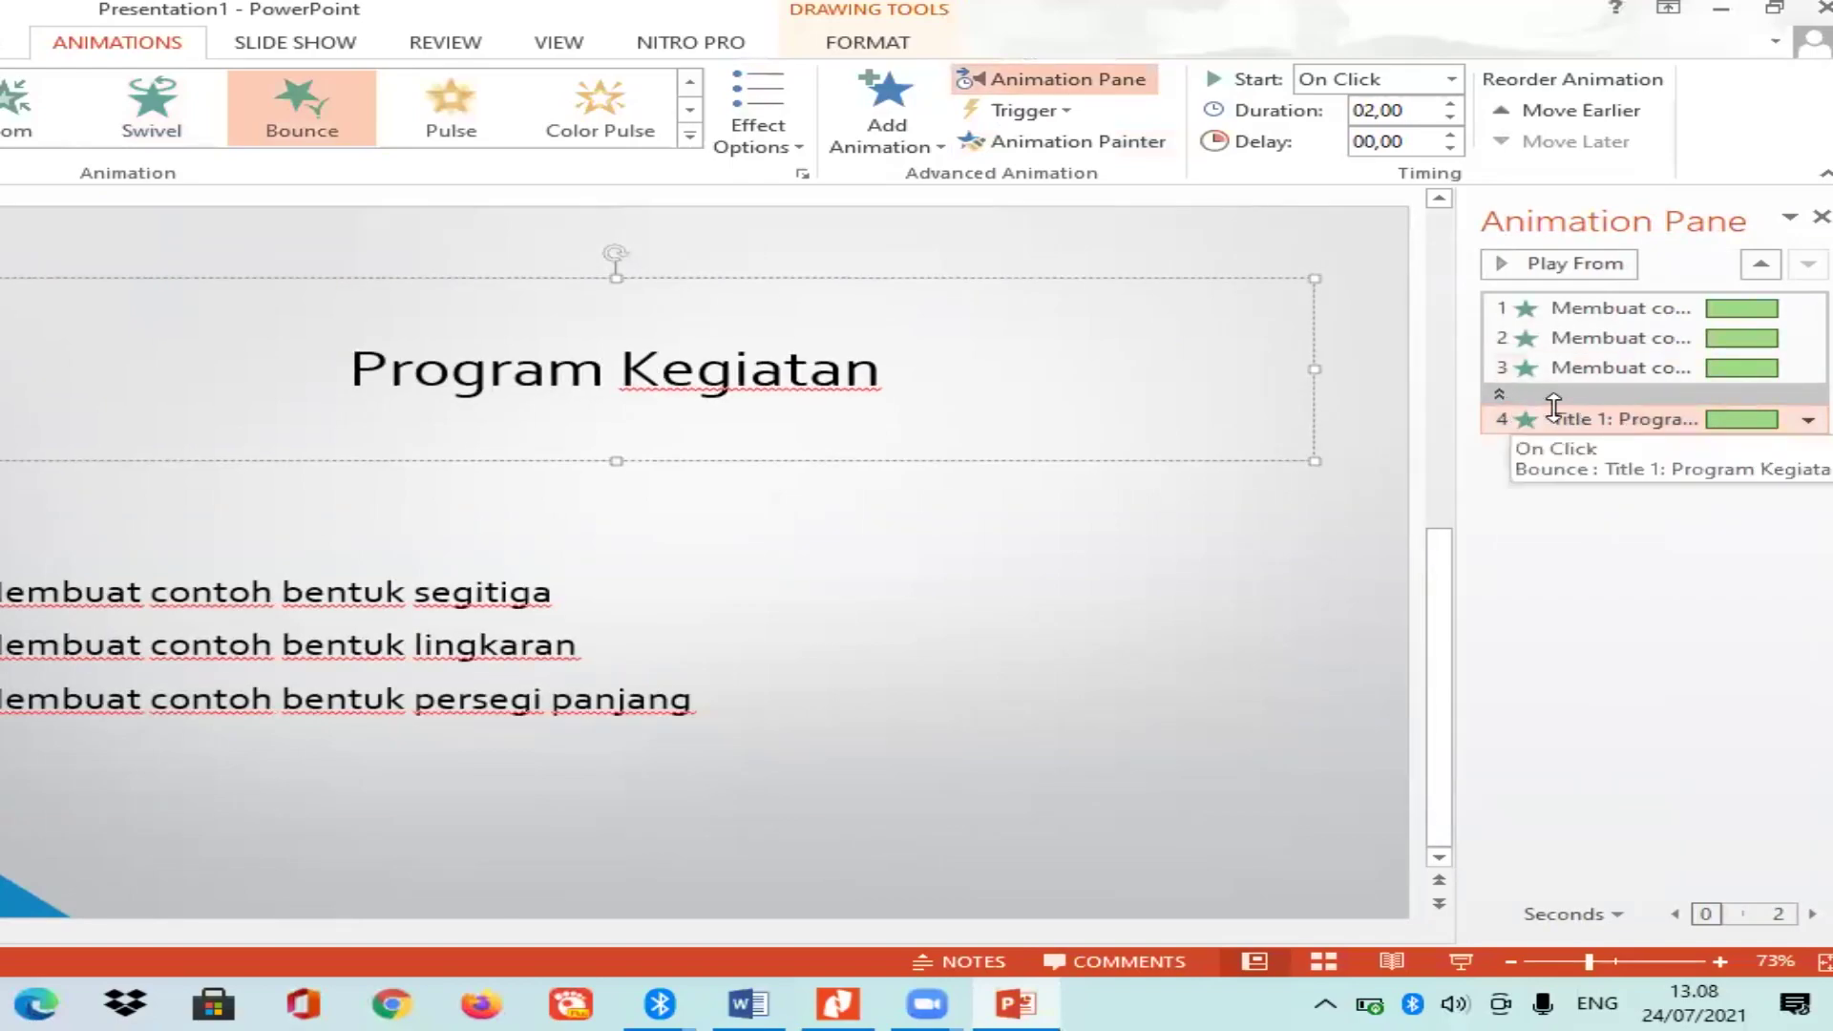
drag(1608, 418, 1502, 307)
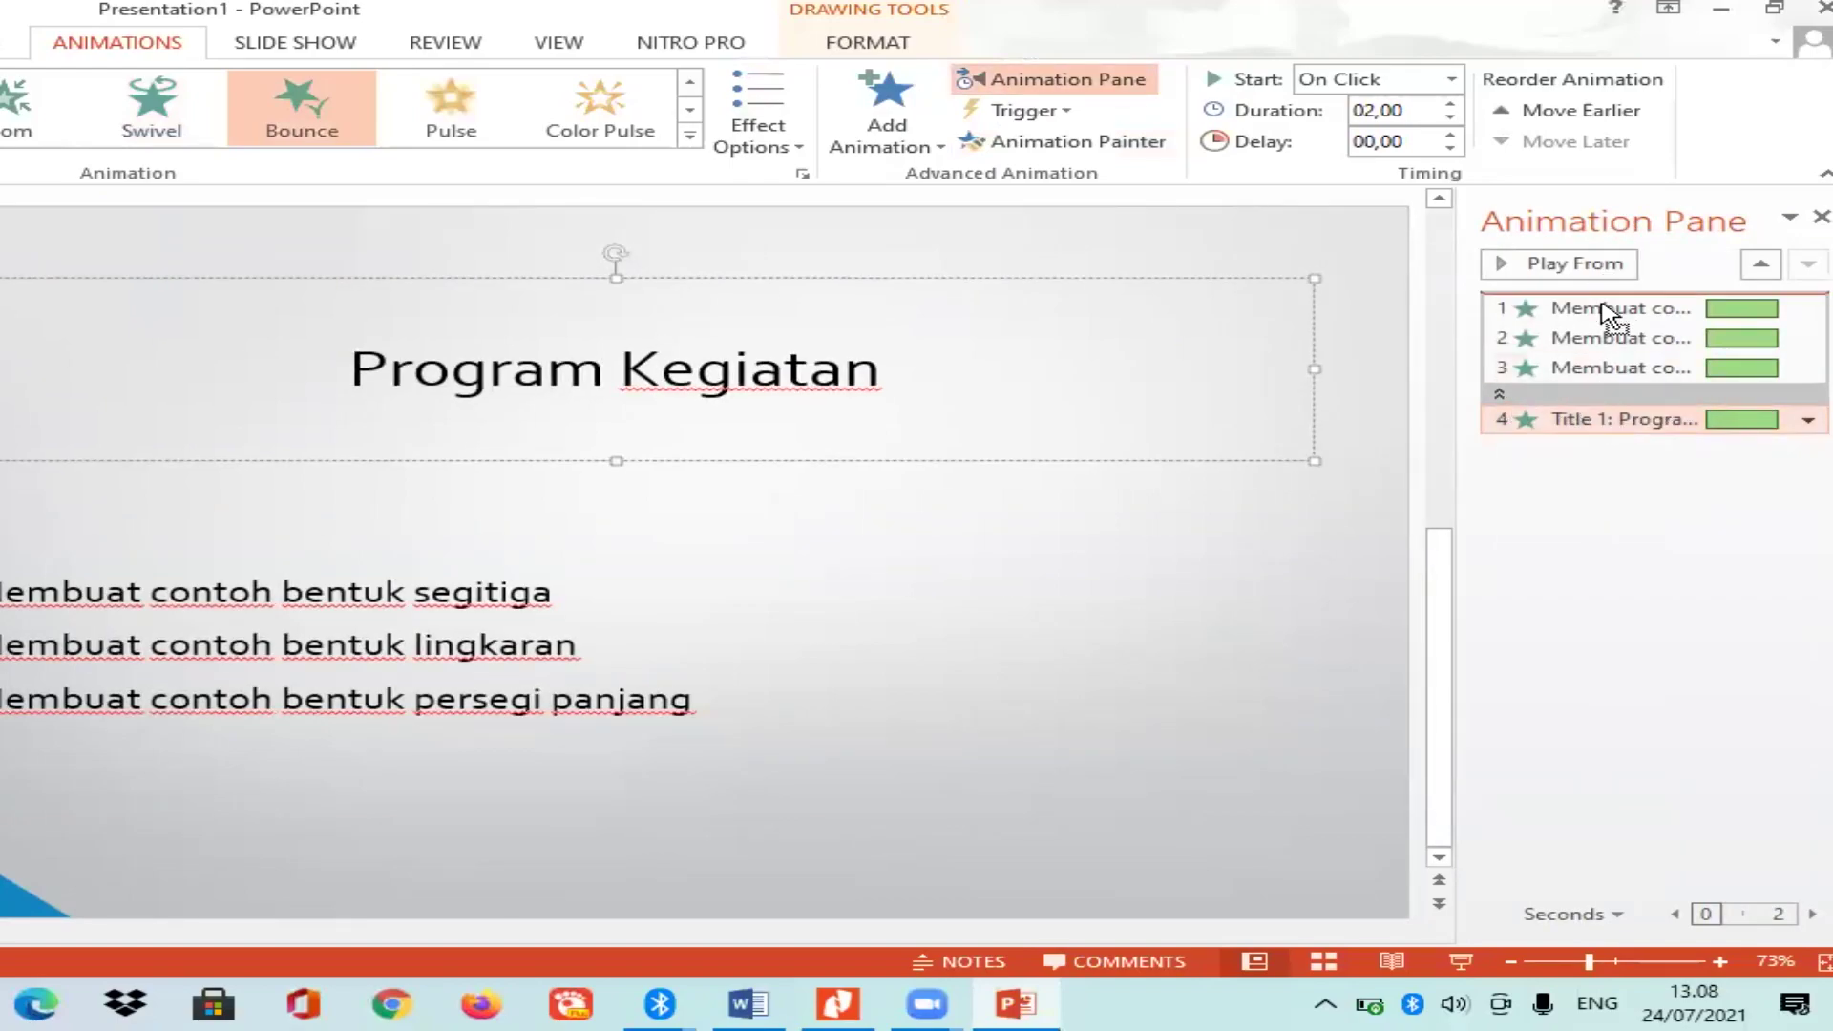
click(1604, 560)
click(174, 370)
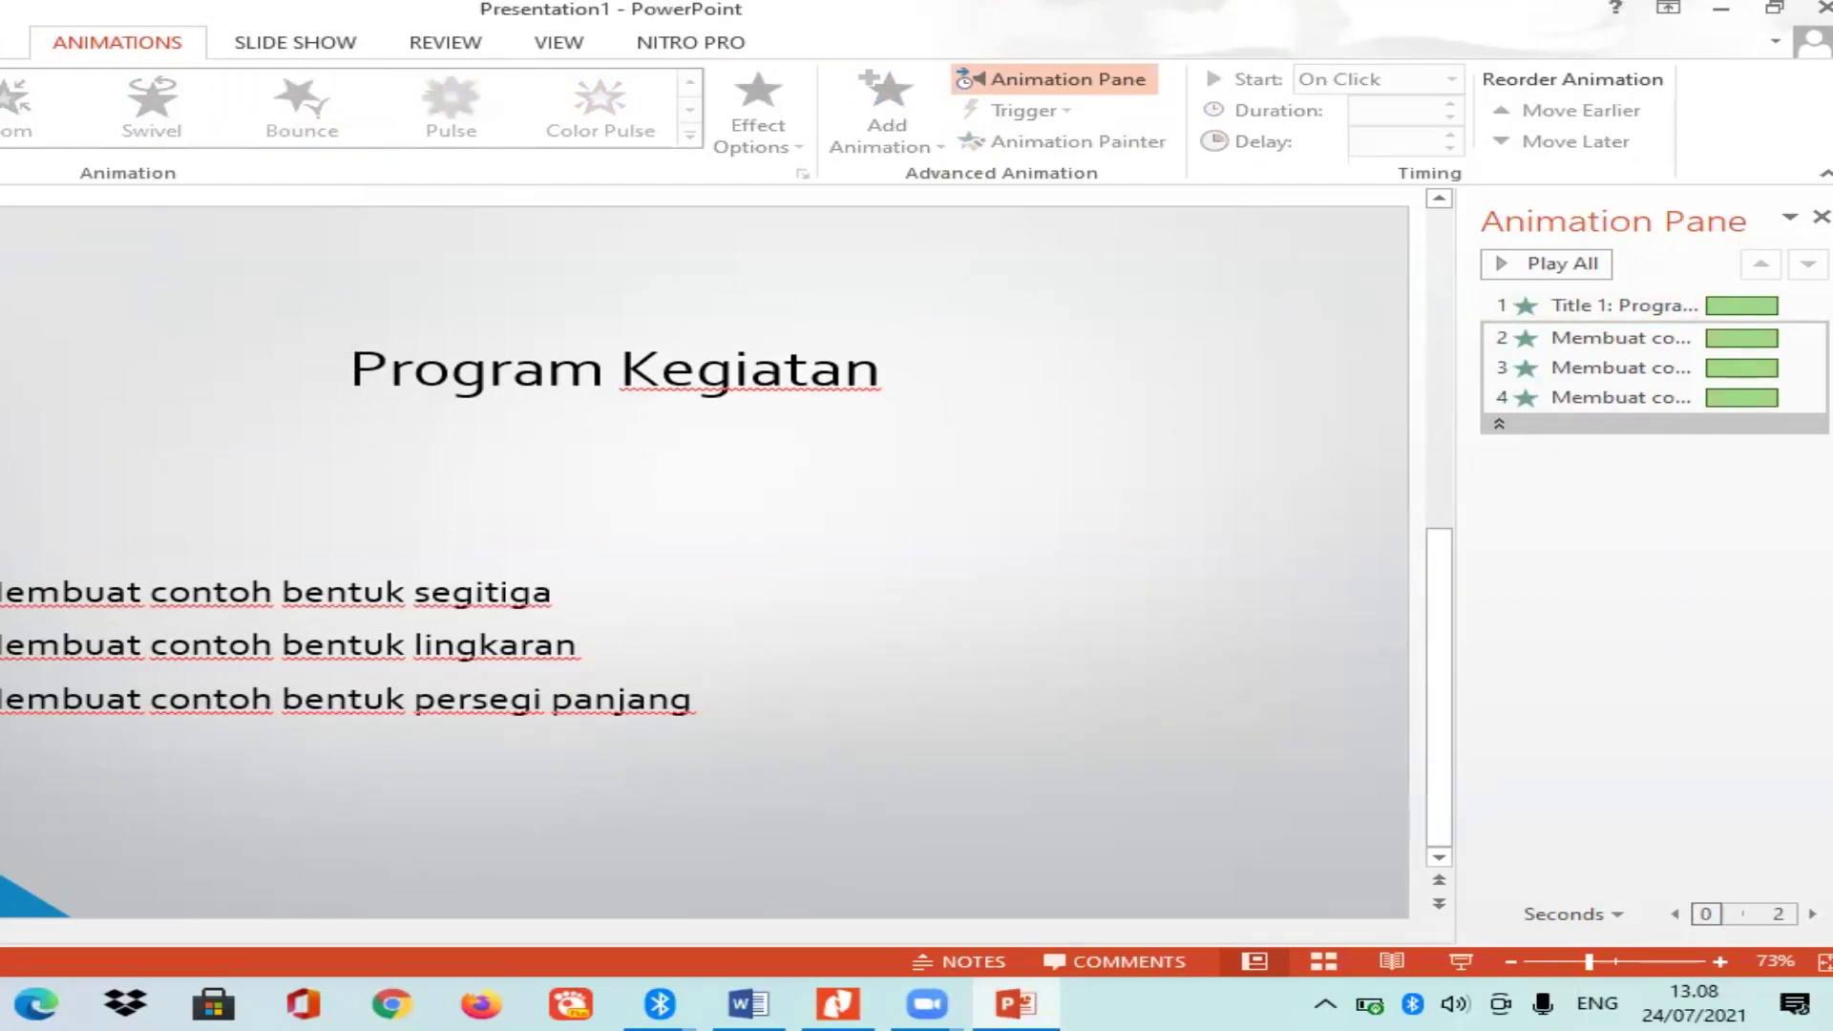
Add a new slide, insert the portrait photo, and enlarge it to about 10 × 7 cm under the title.
key(ctrl+m)
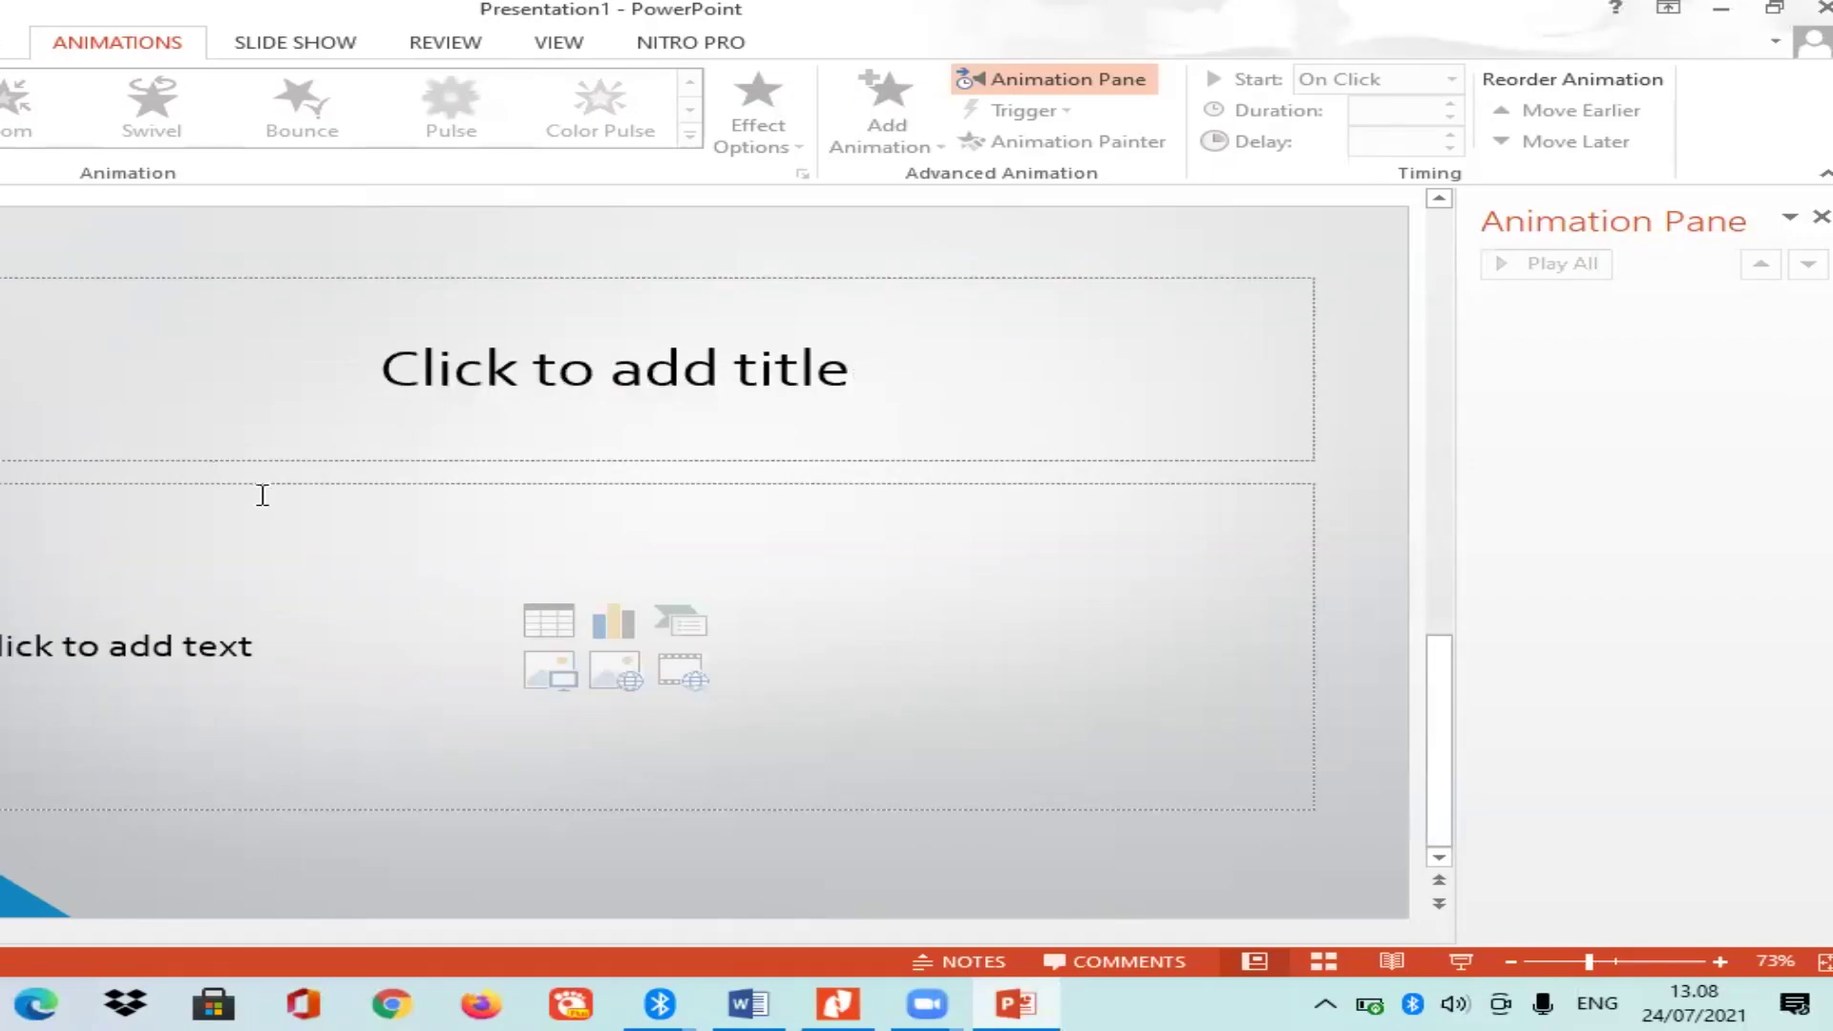
click(460, 661)
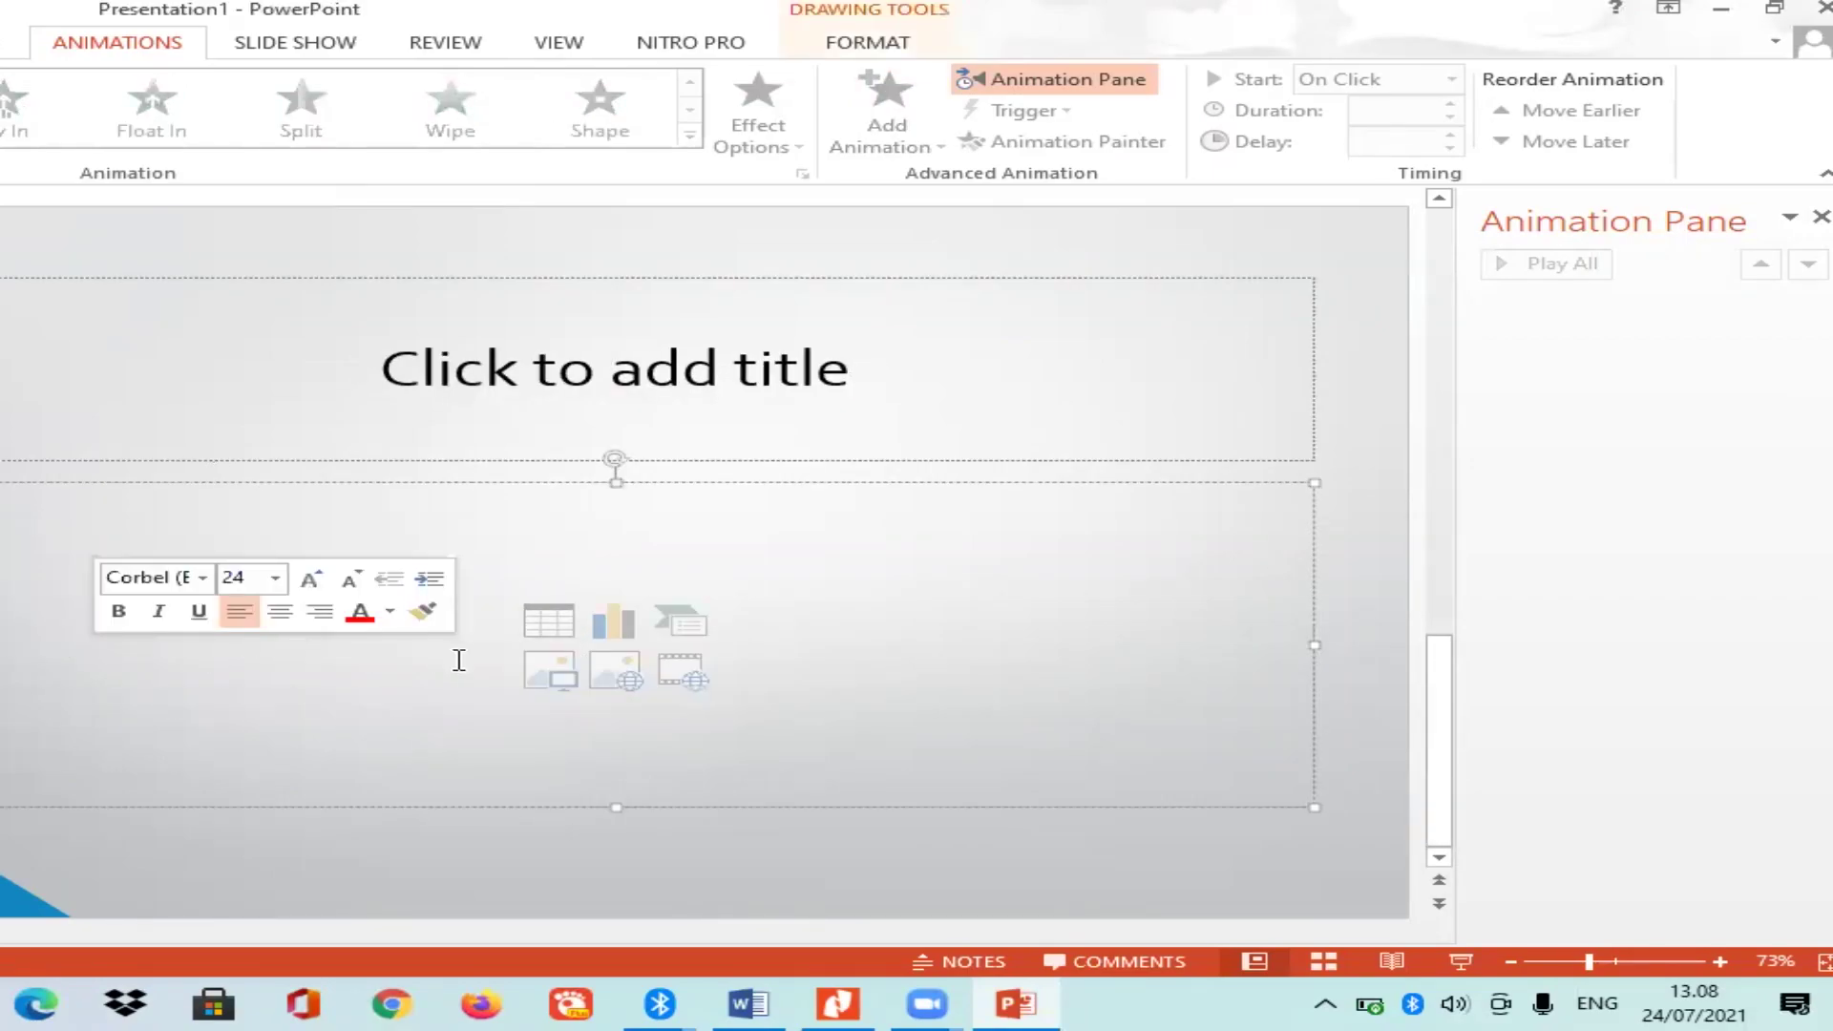
click(547, 674)
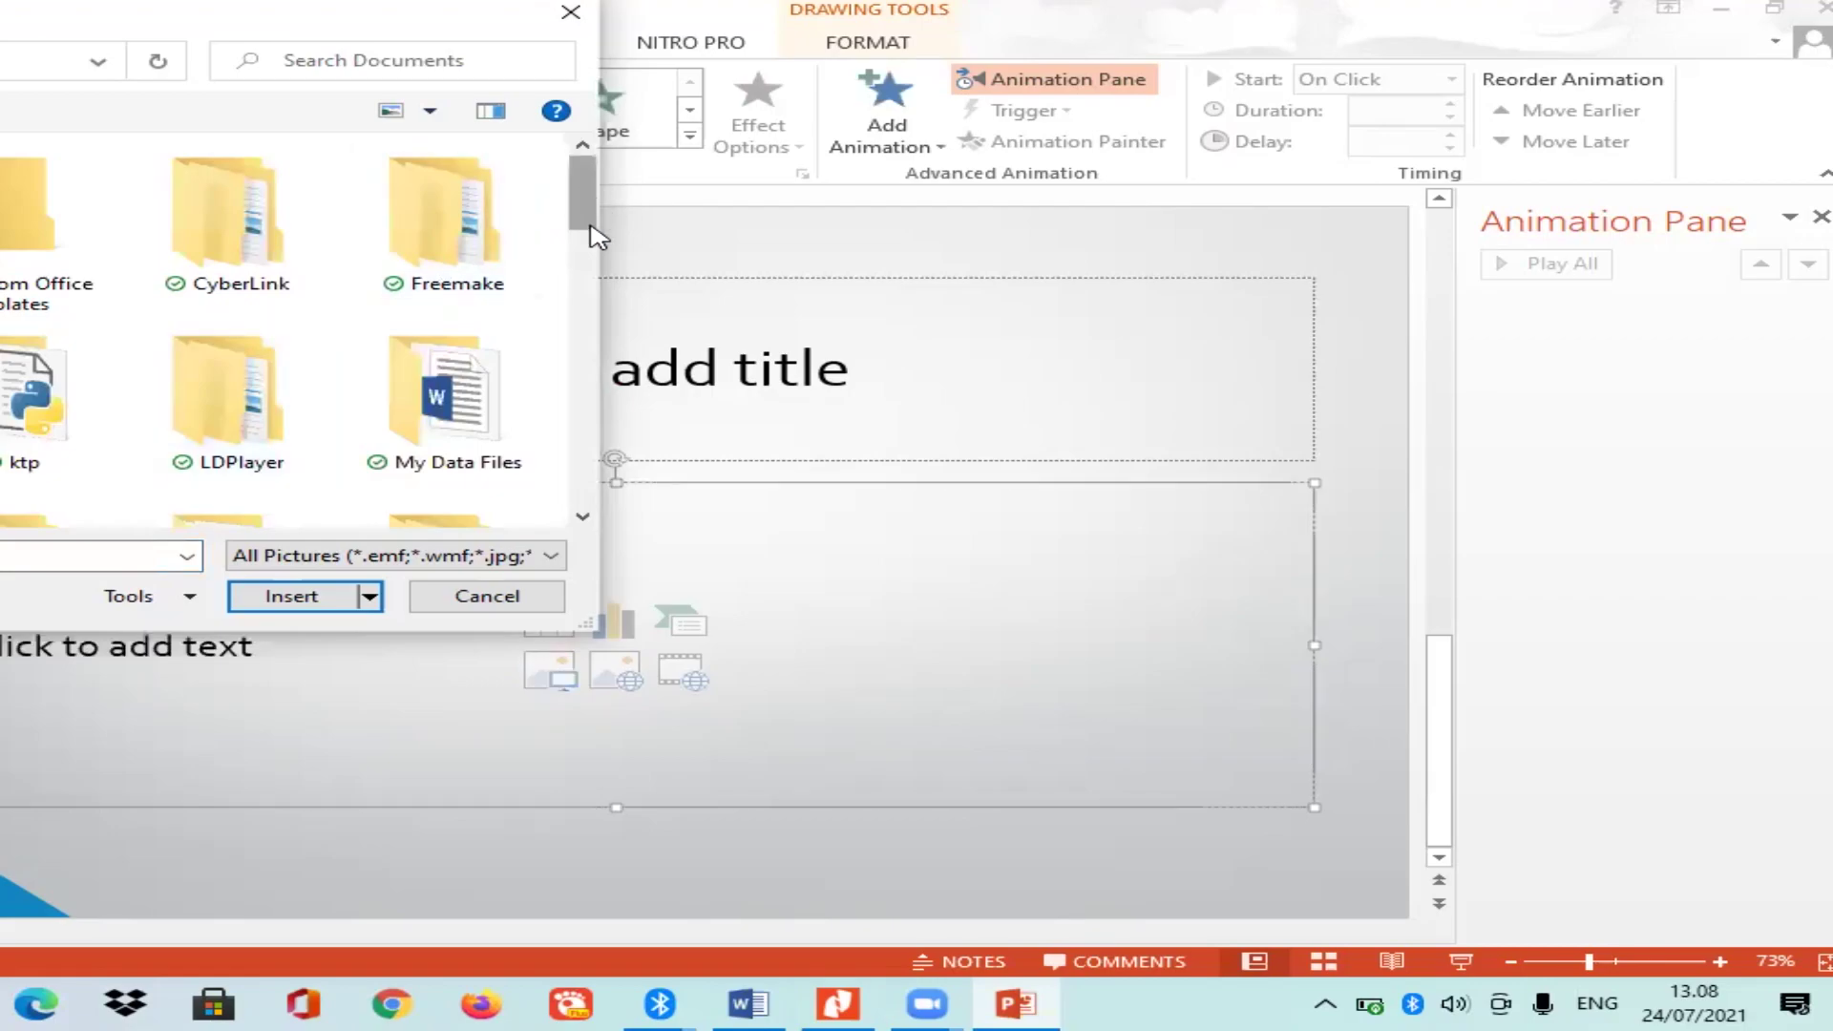
drag(590, 227, 590, 318)
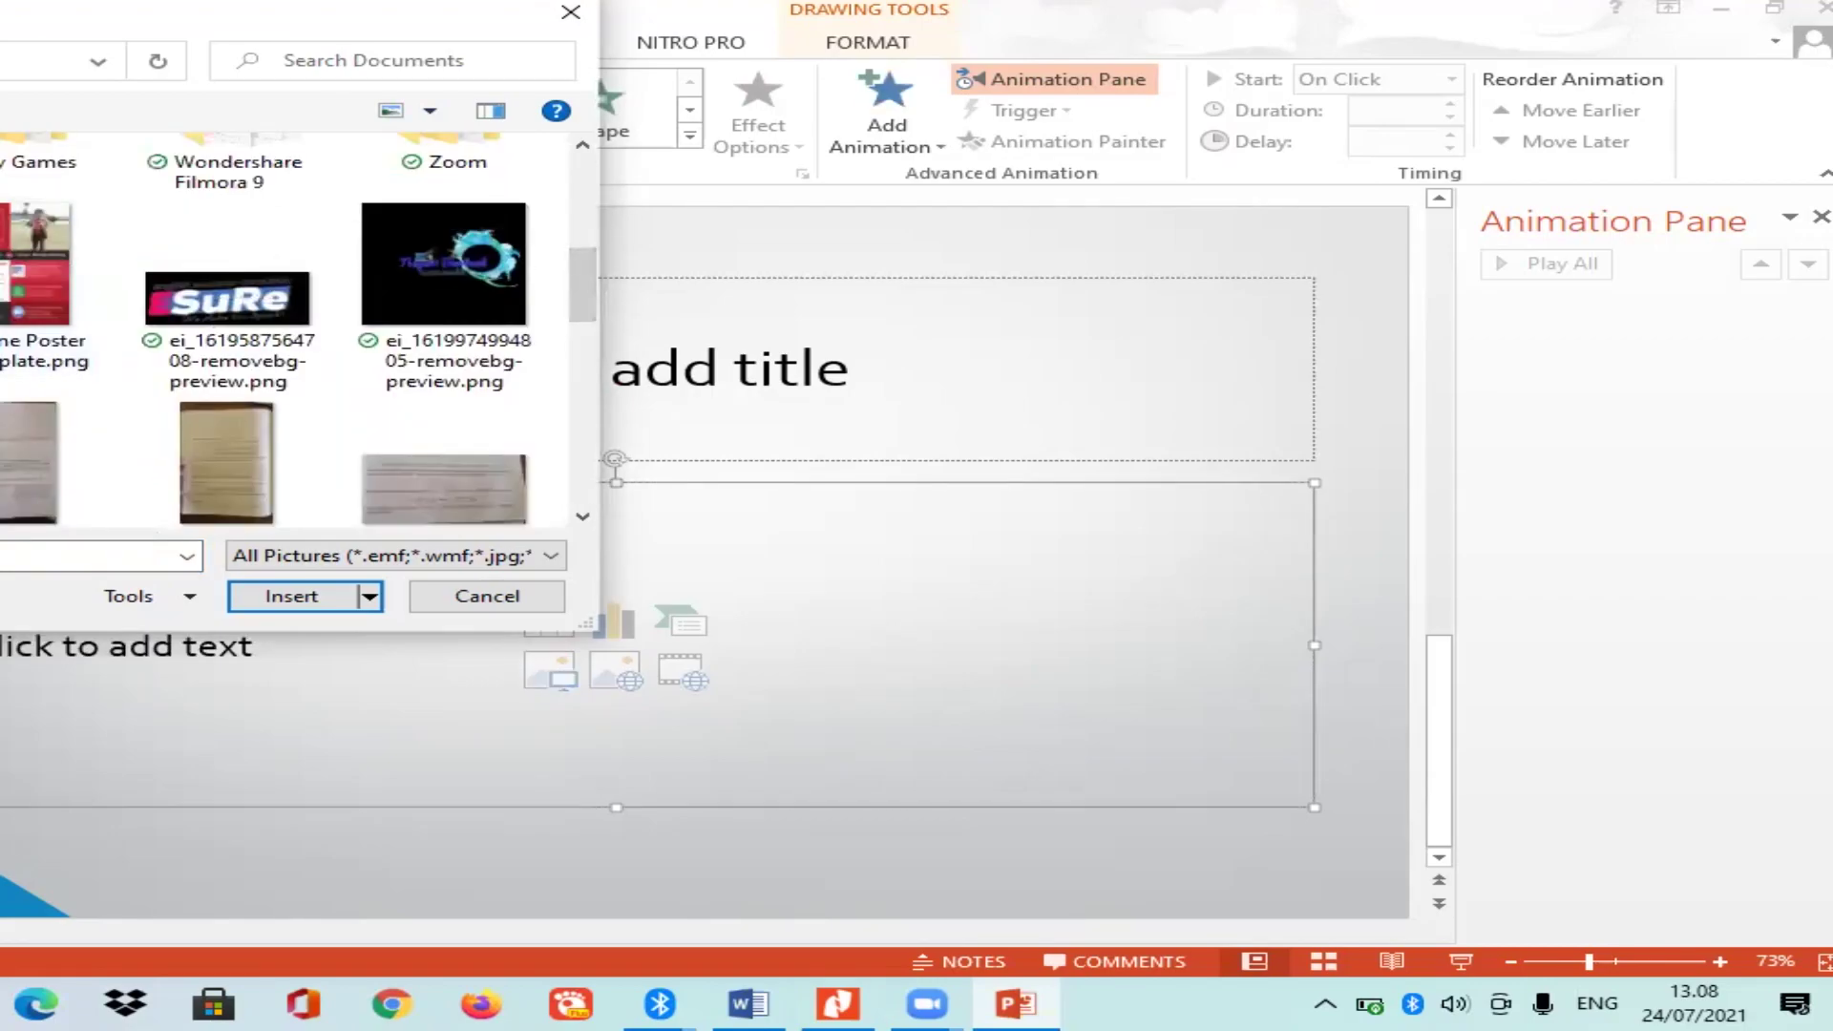
key(Escape)
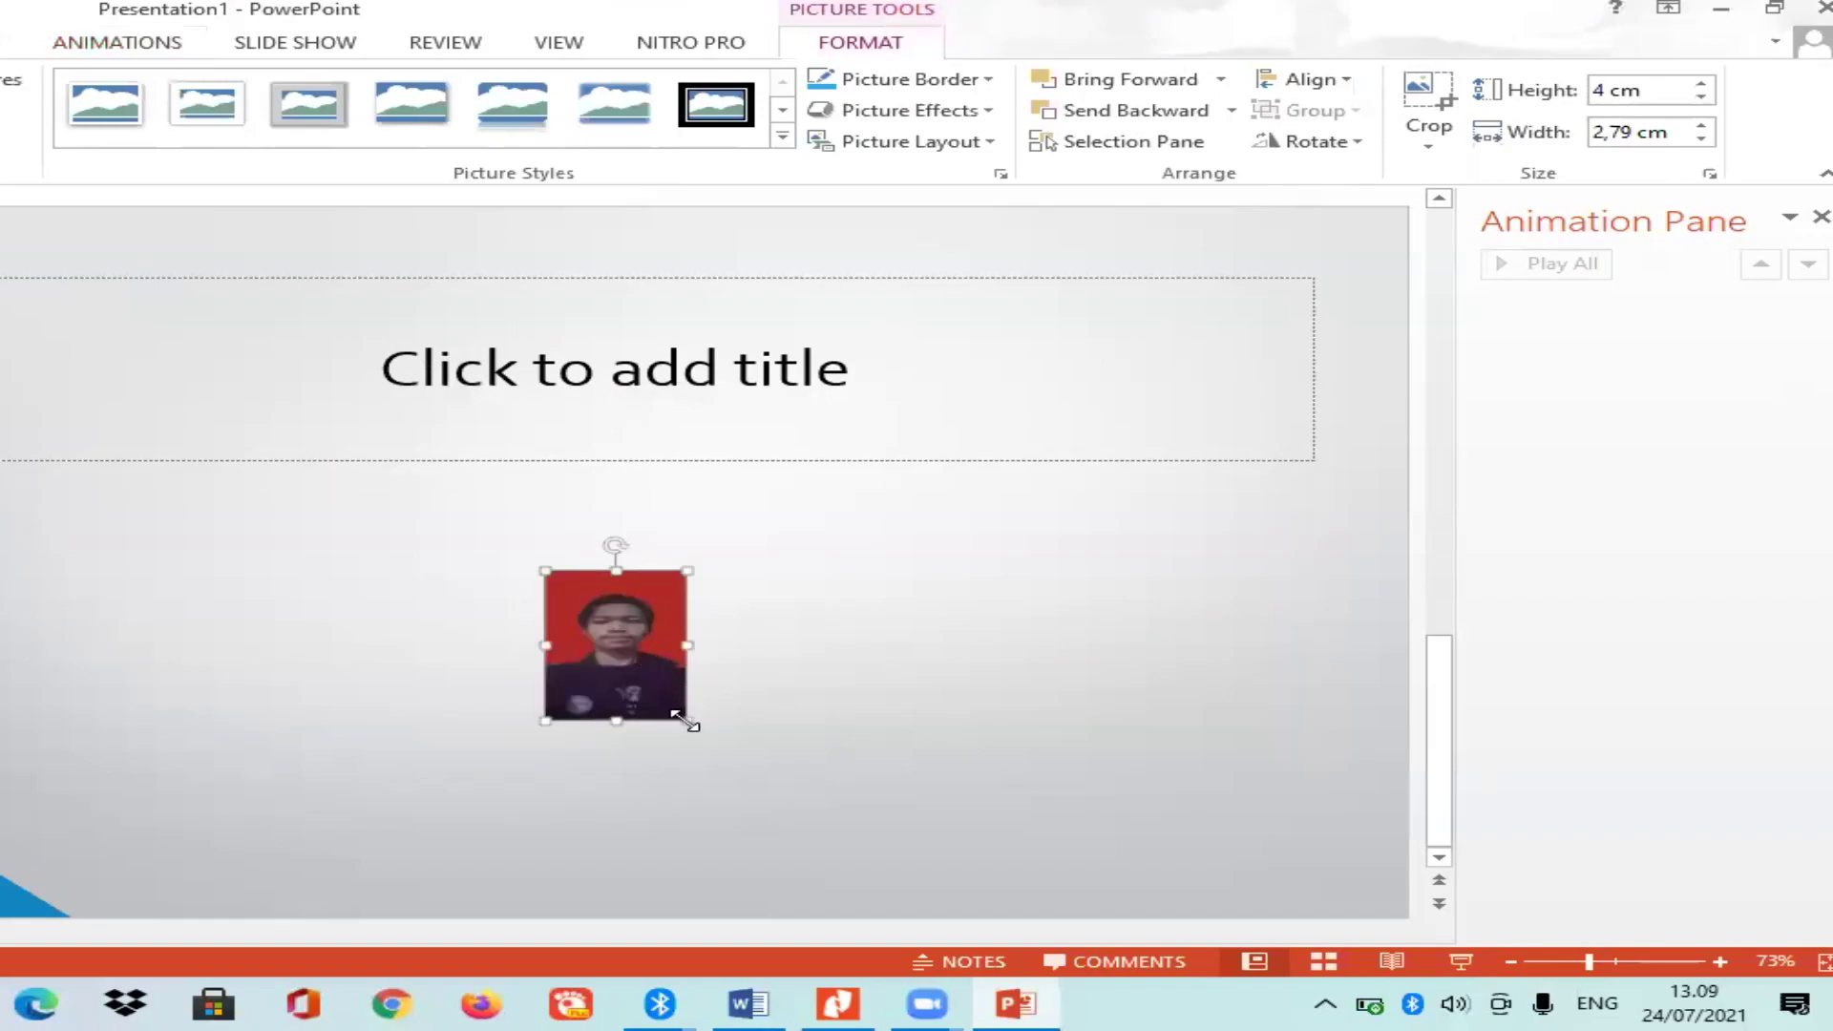
drag(687, 721, 901, 819)
drag(759, 768, 646, 679)
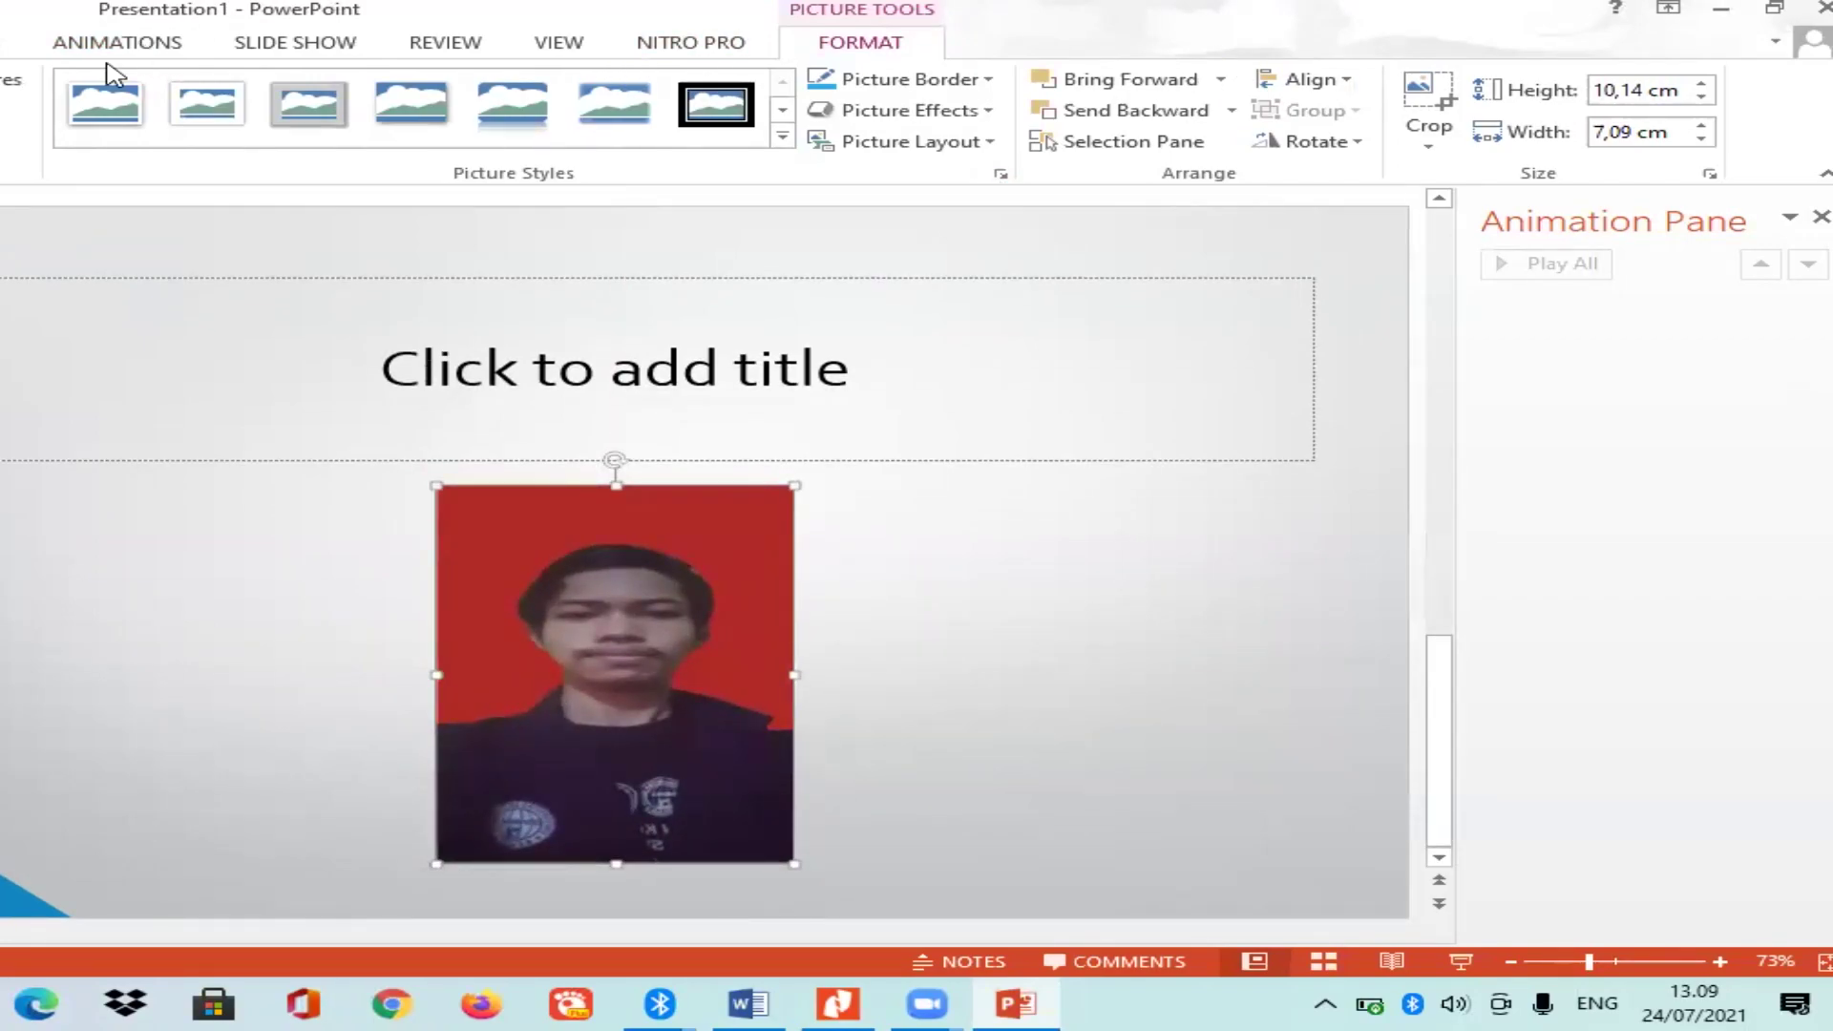
Give the photo a Shape entrance animation and preview it in a slide show from this slide.
click(115, 42)
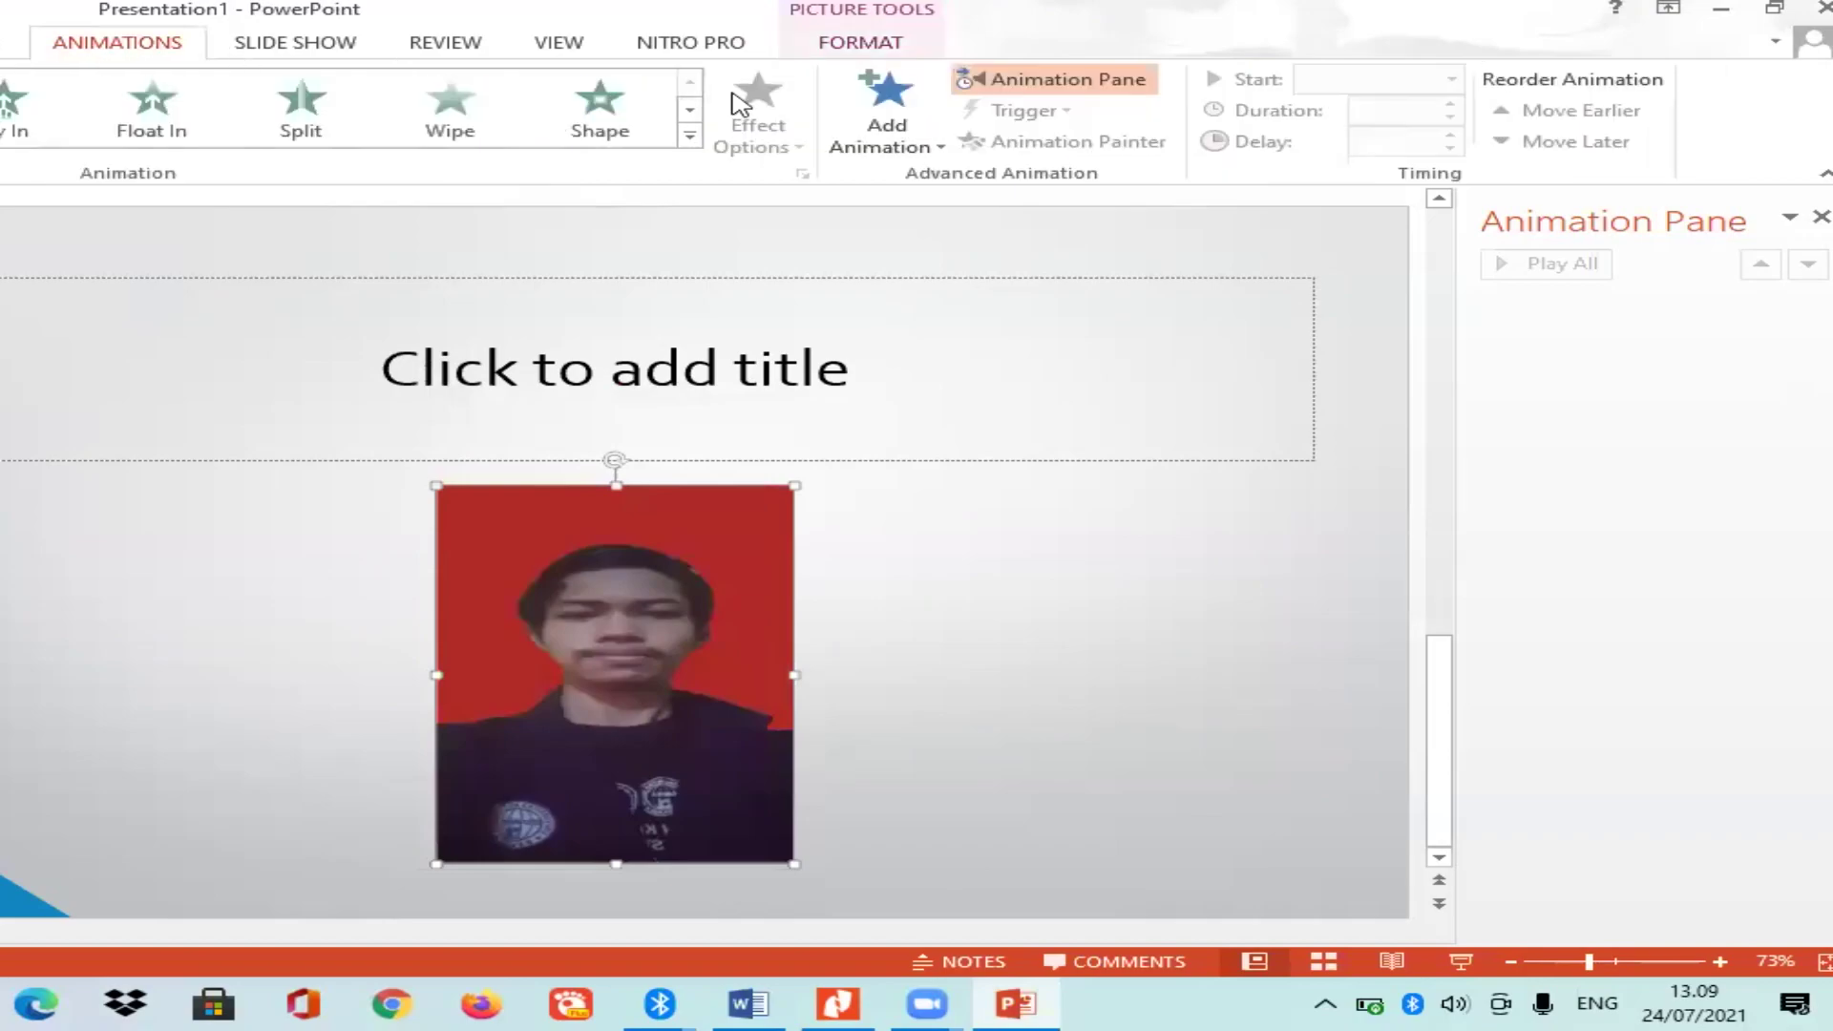
click(654, 124)
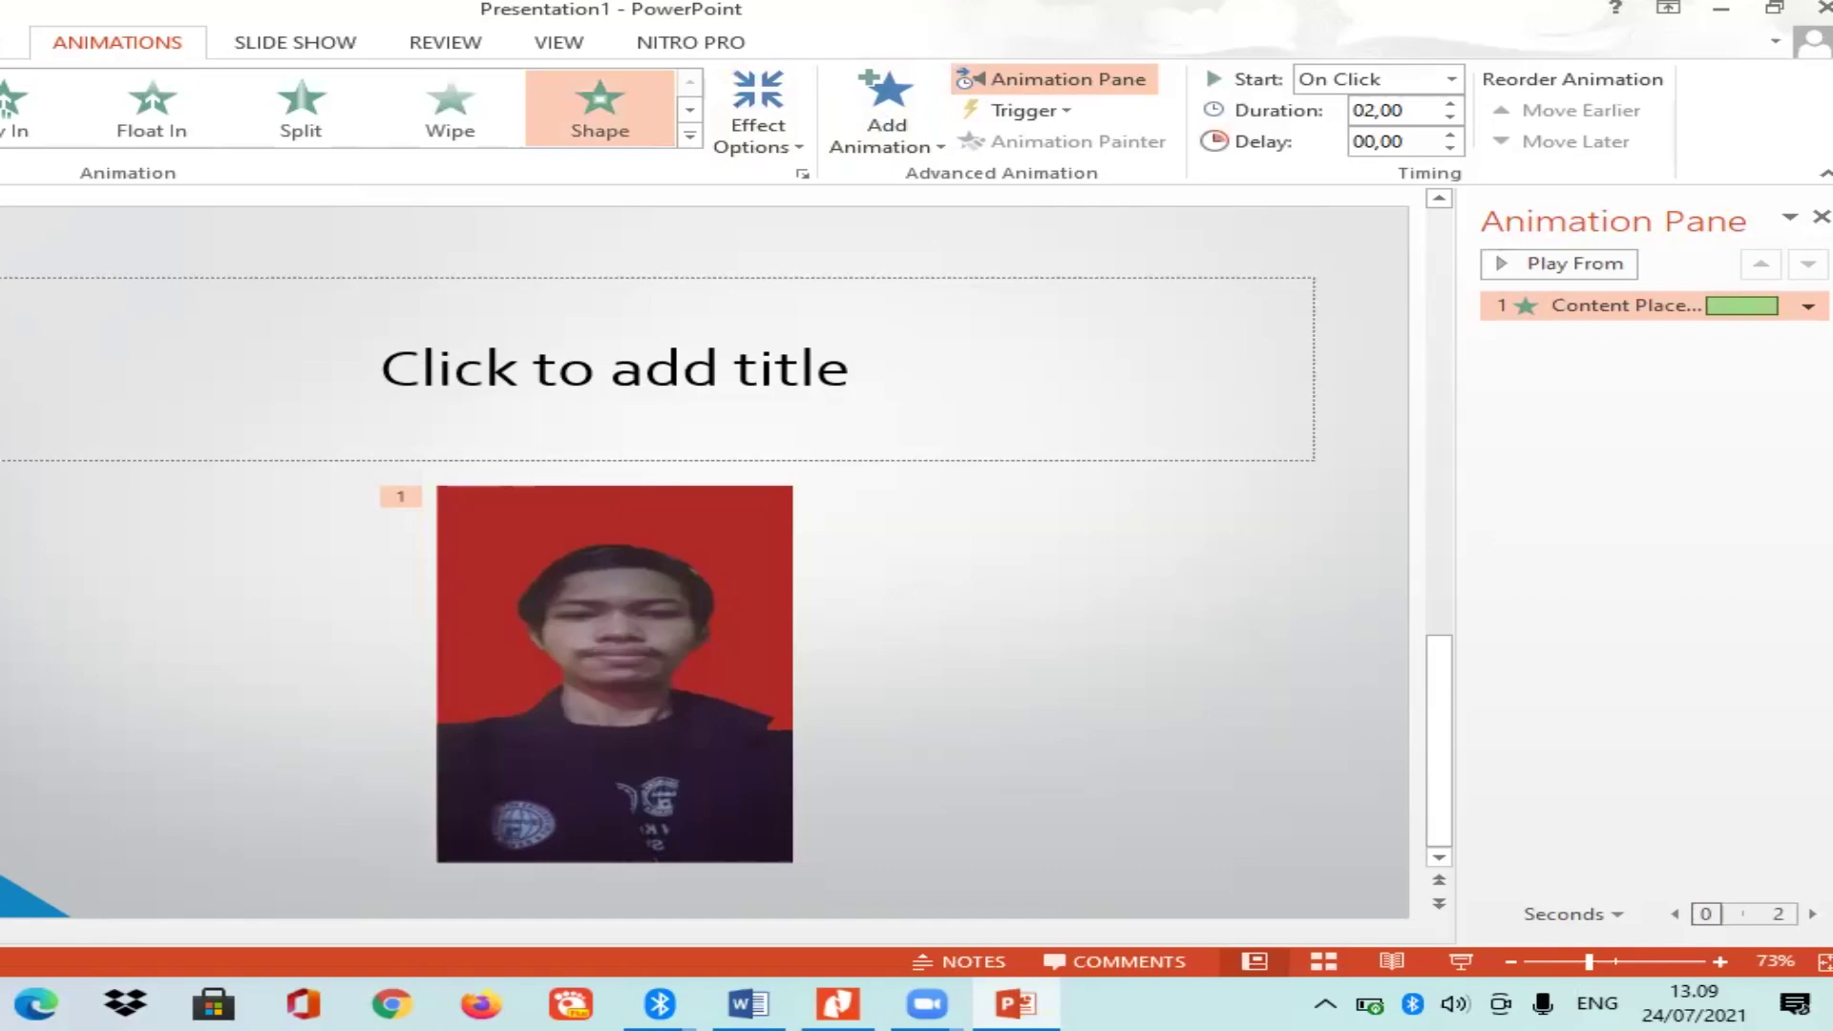
click(320, 44)
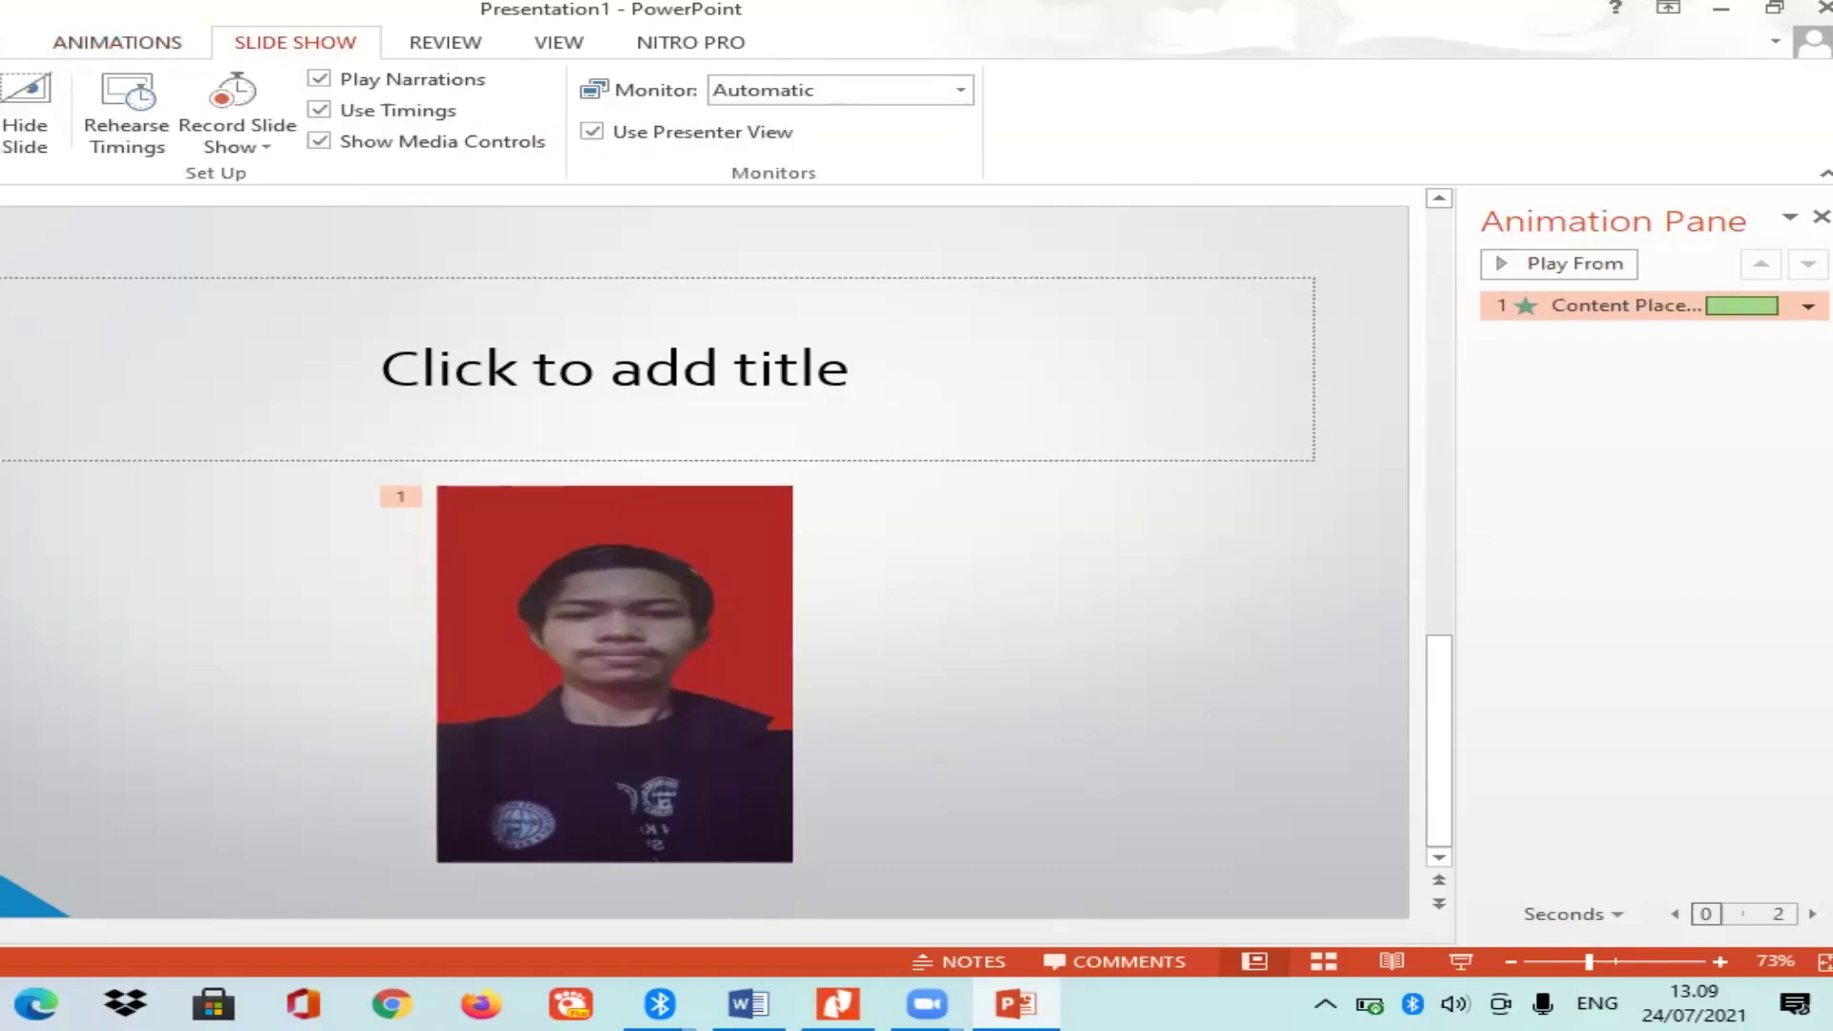
key(F5)
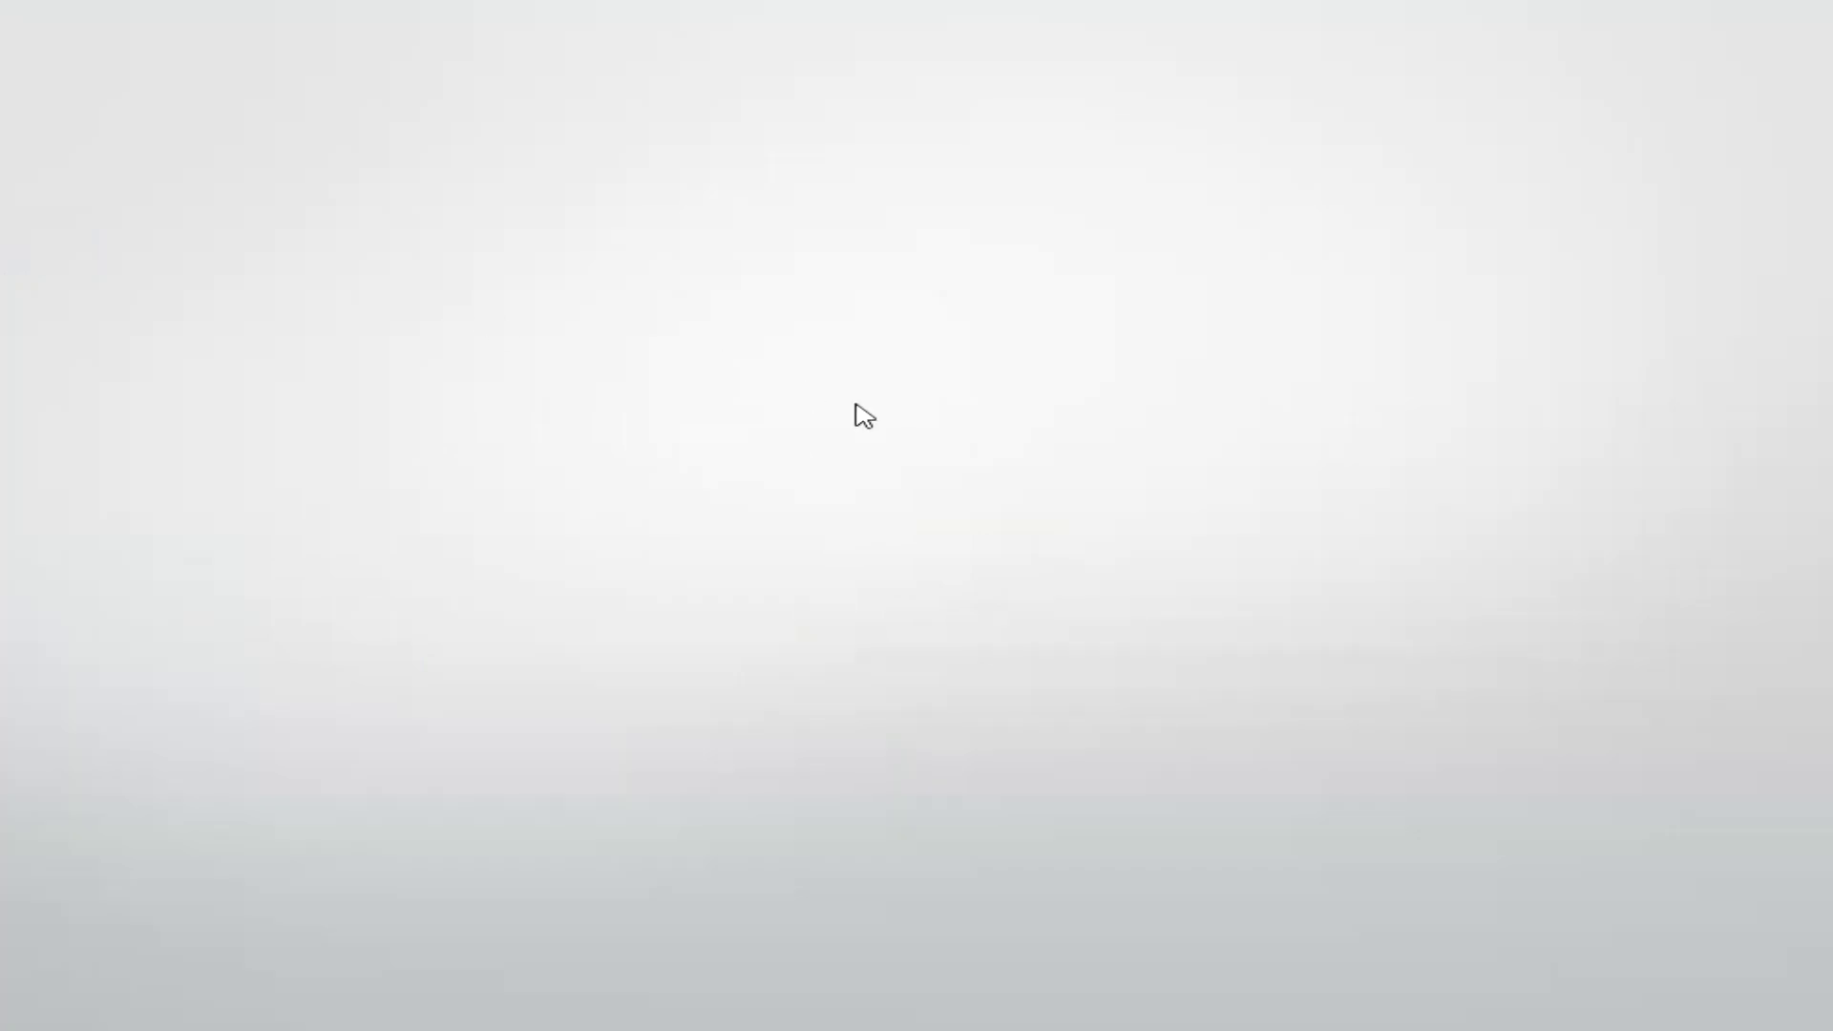
click(856, 405)
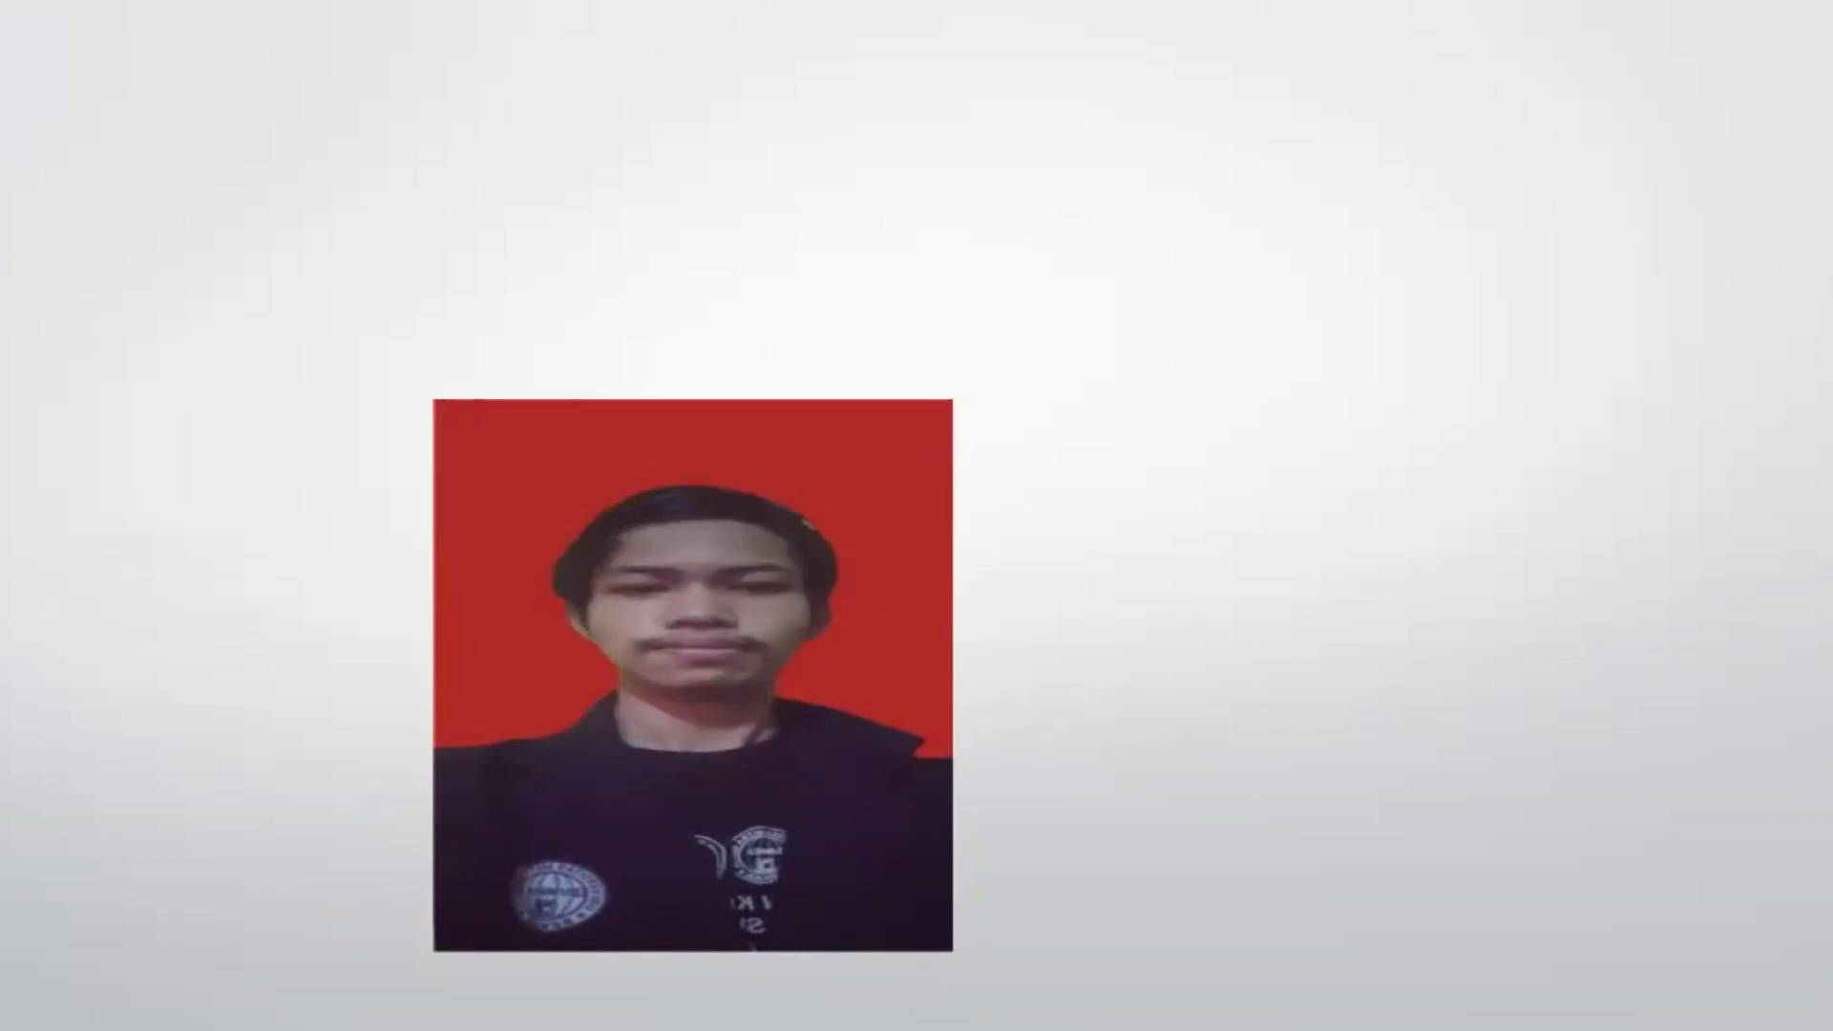
key(Escape)
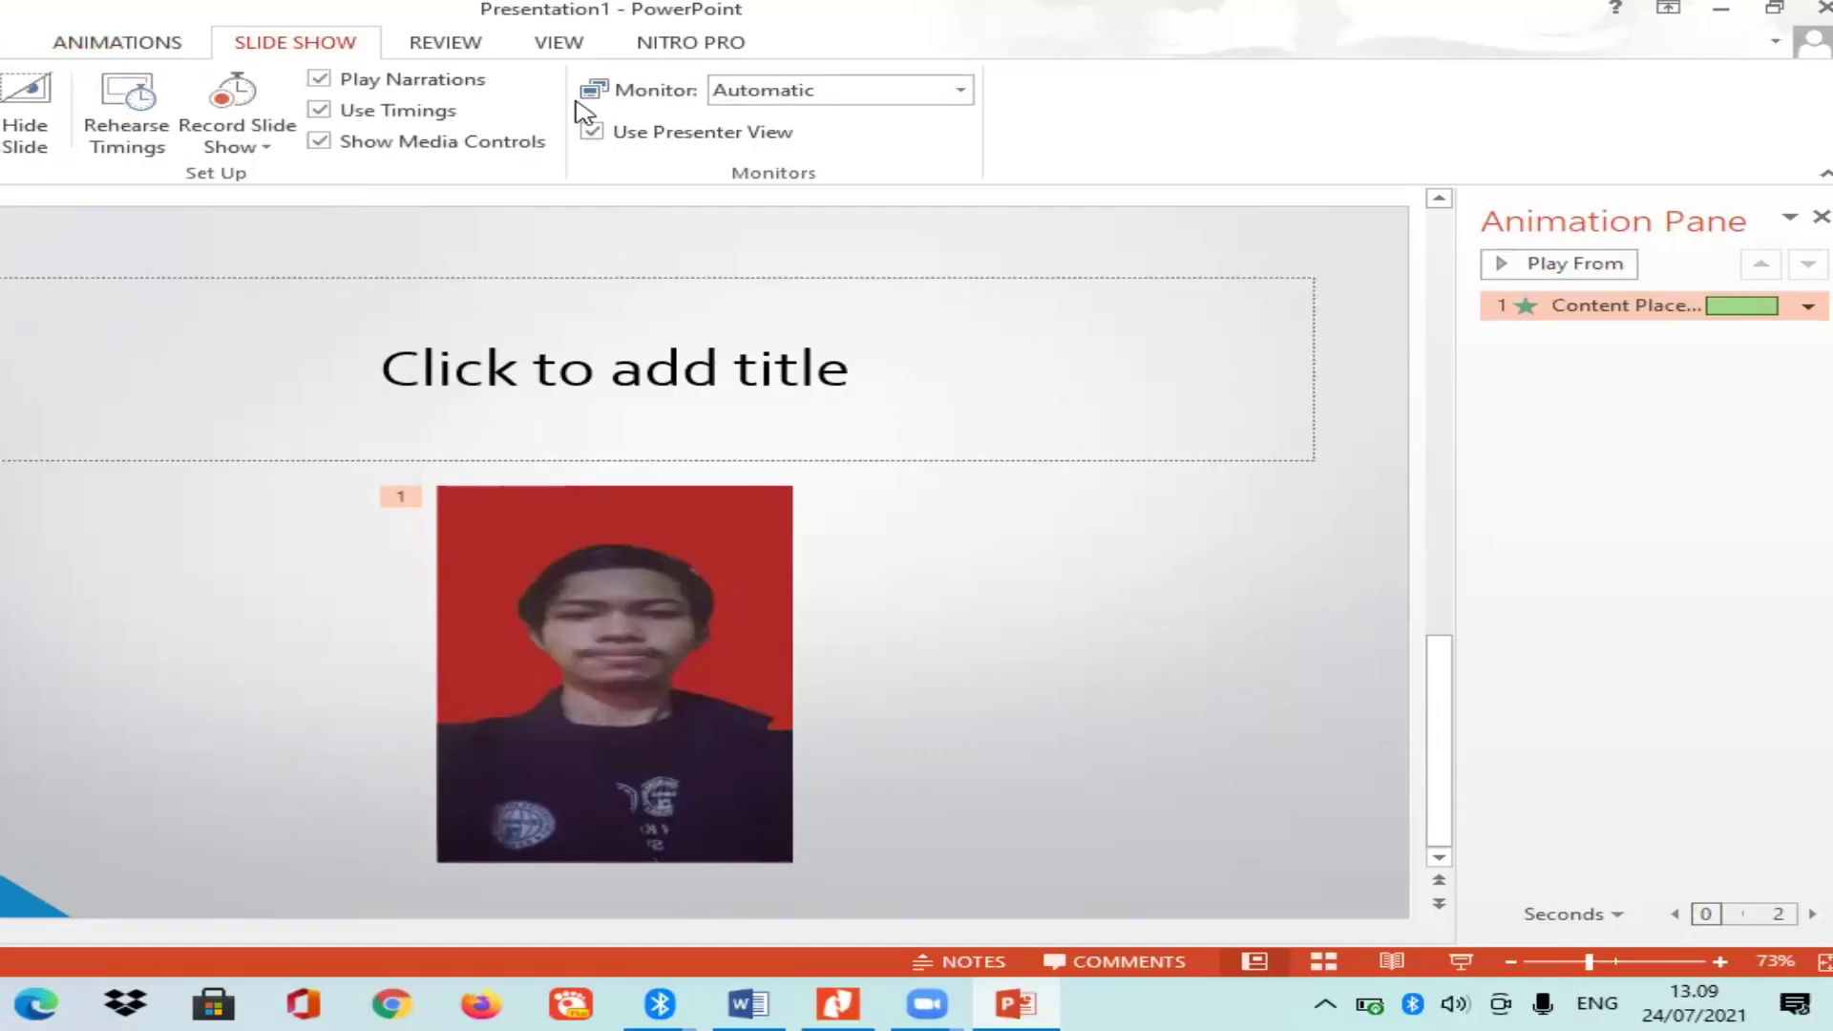
click(508, 583)
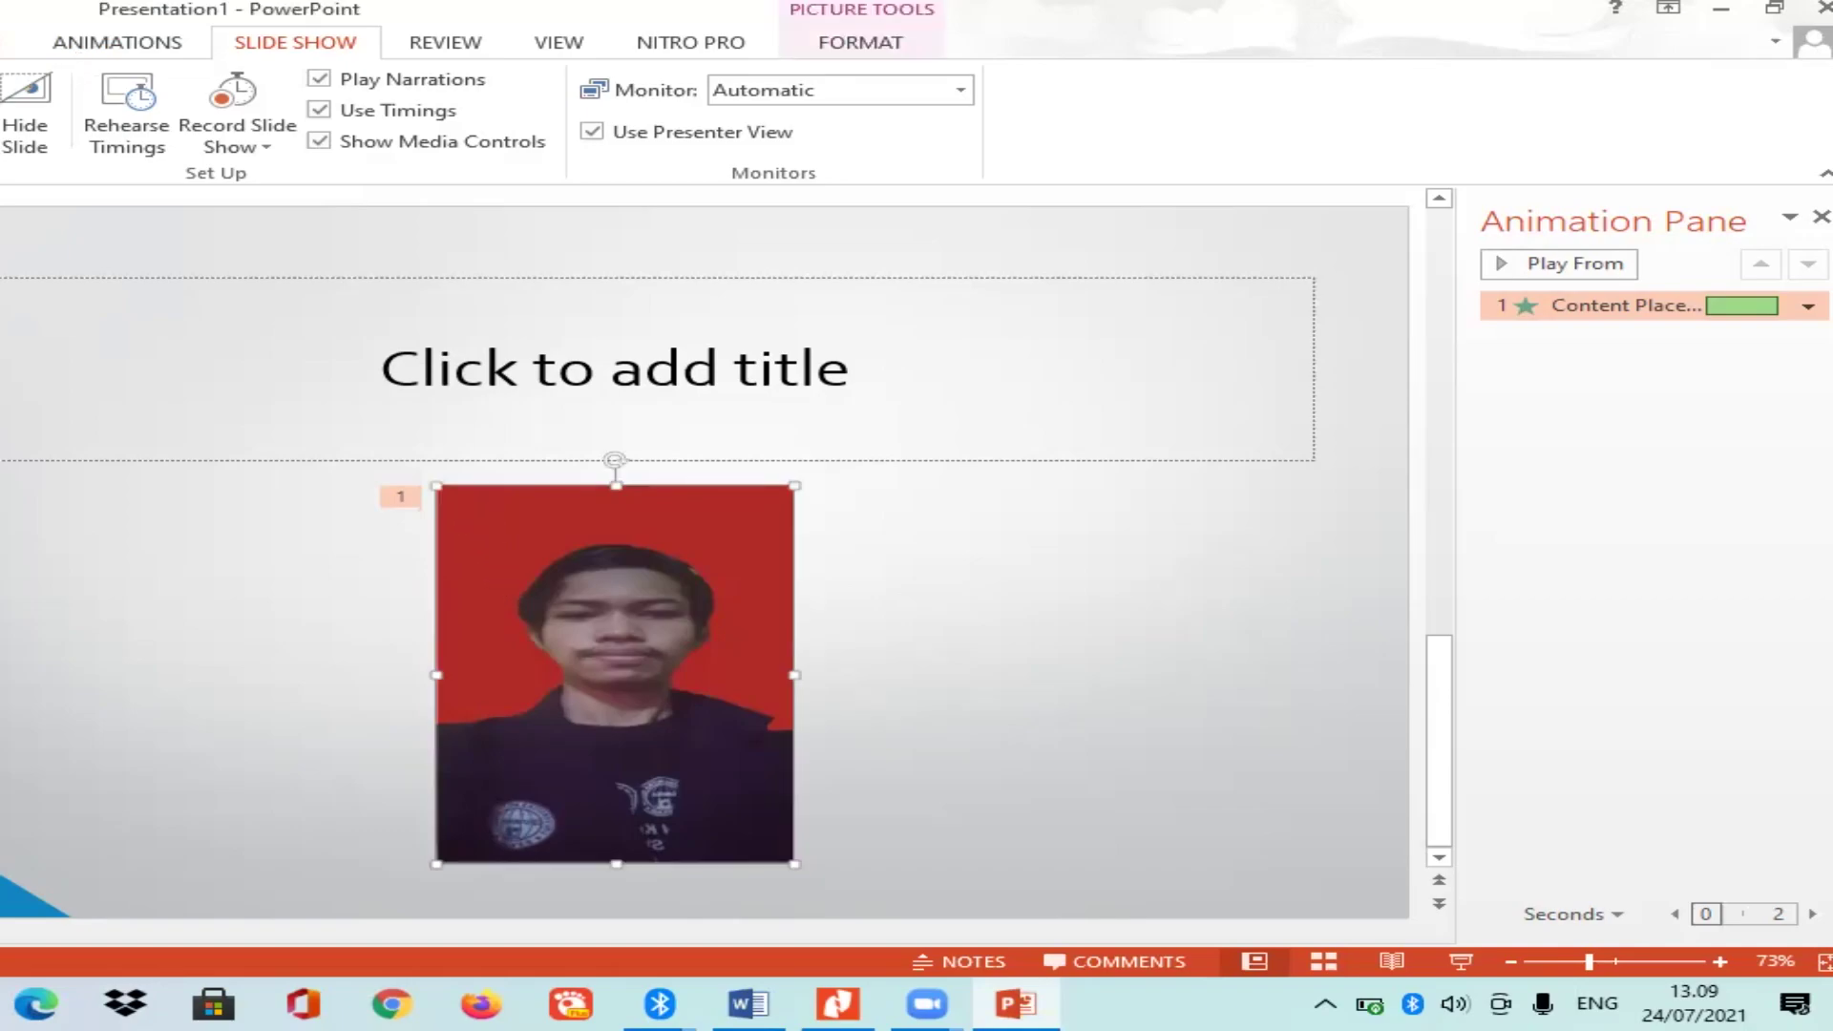
Replace the photo's animation with a Lines motion path with Right direction.
click(7, 42)
click(105, 47)
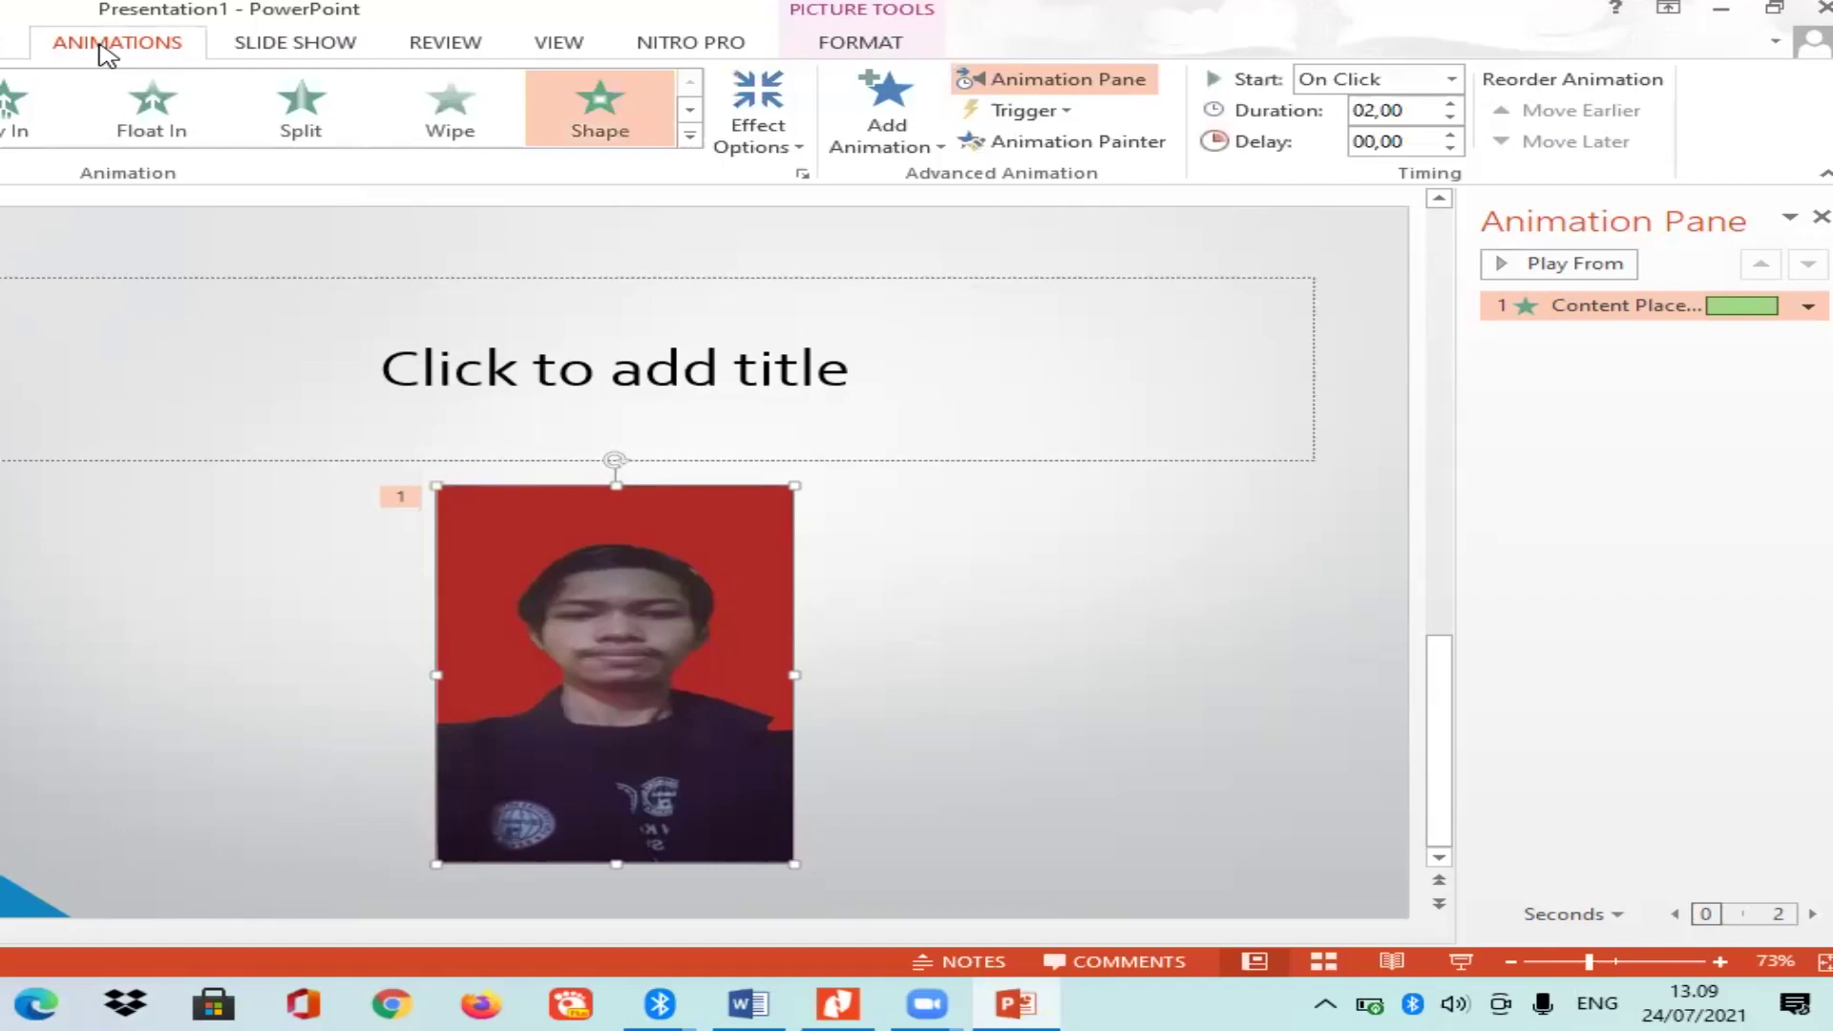
click(773, 151)
click(764, 151)
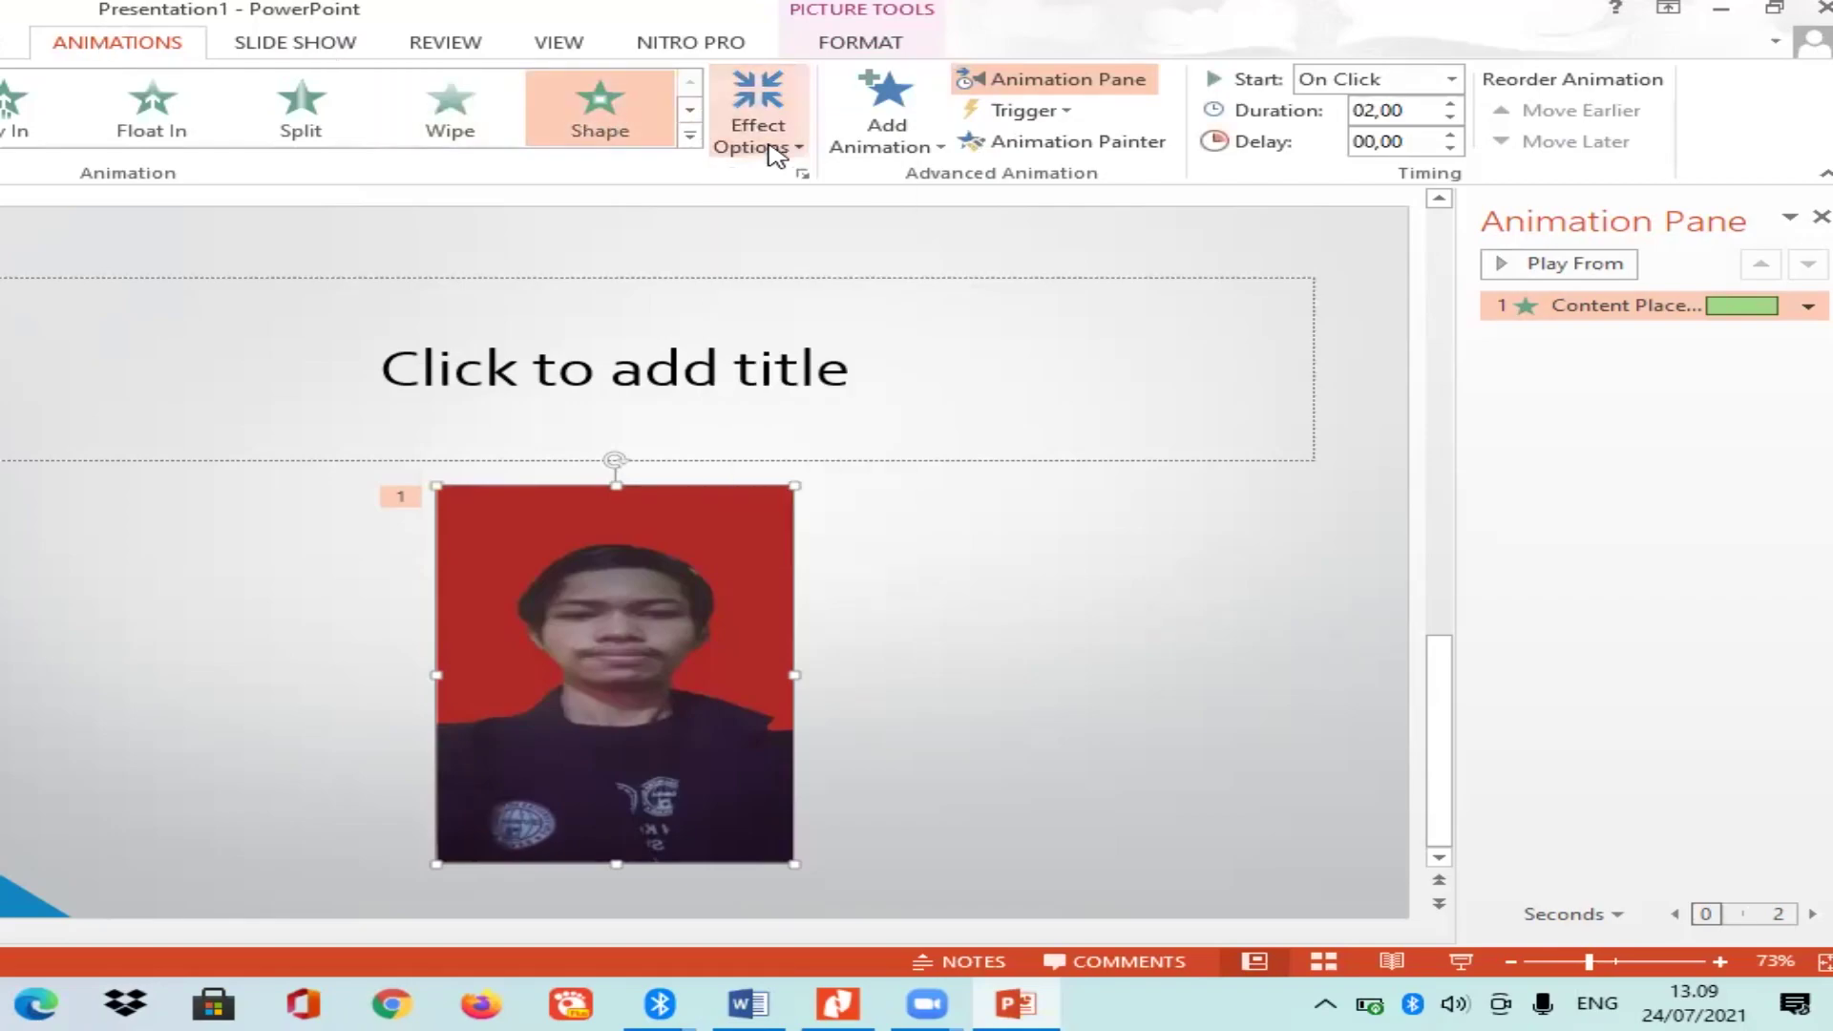
click(692, 131)
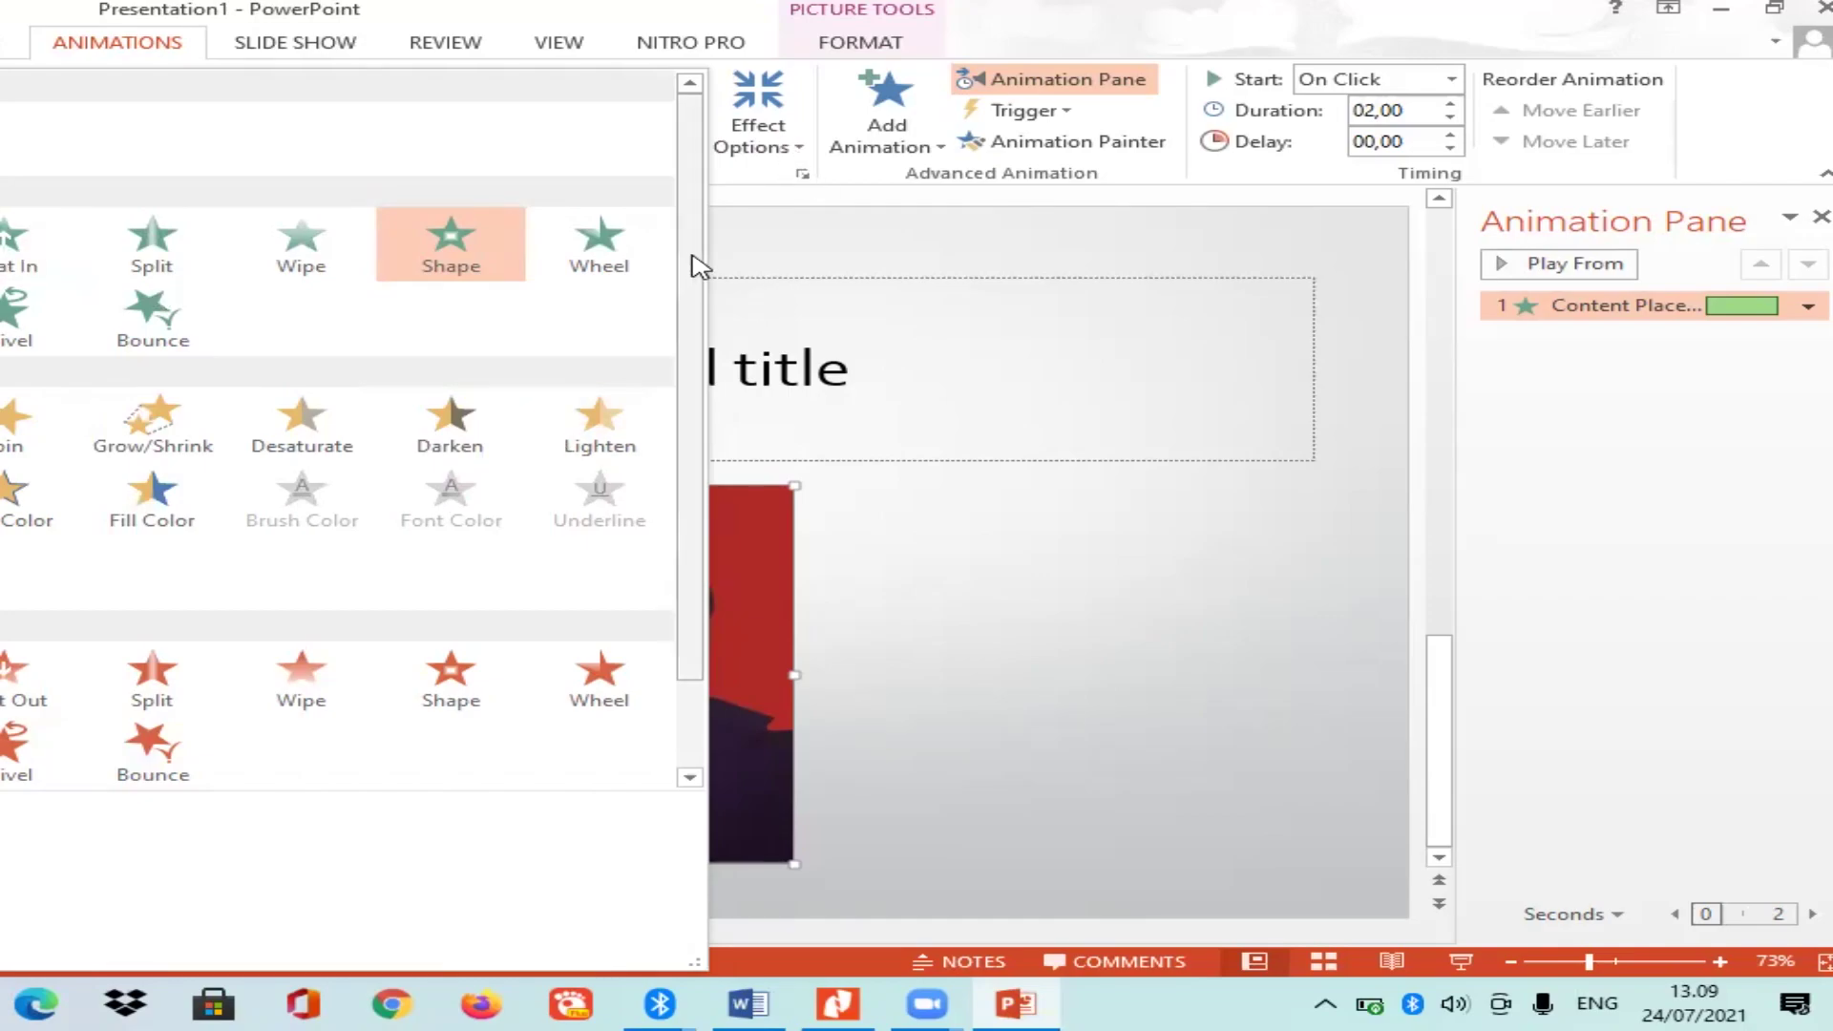
scroll(671, 520, down, 1)
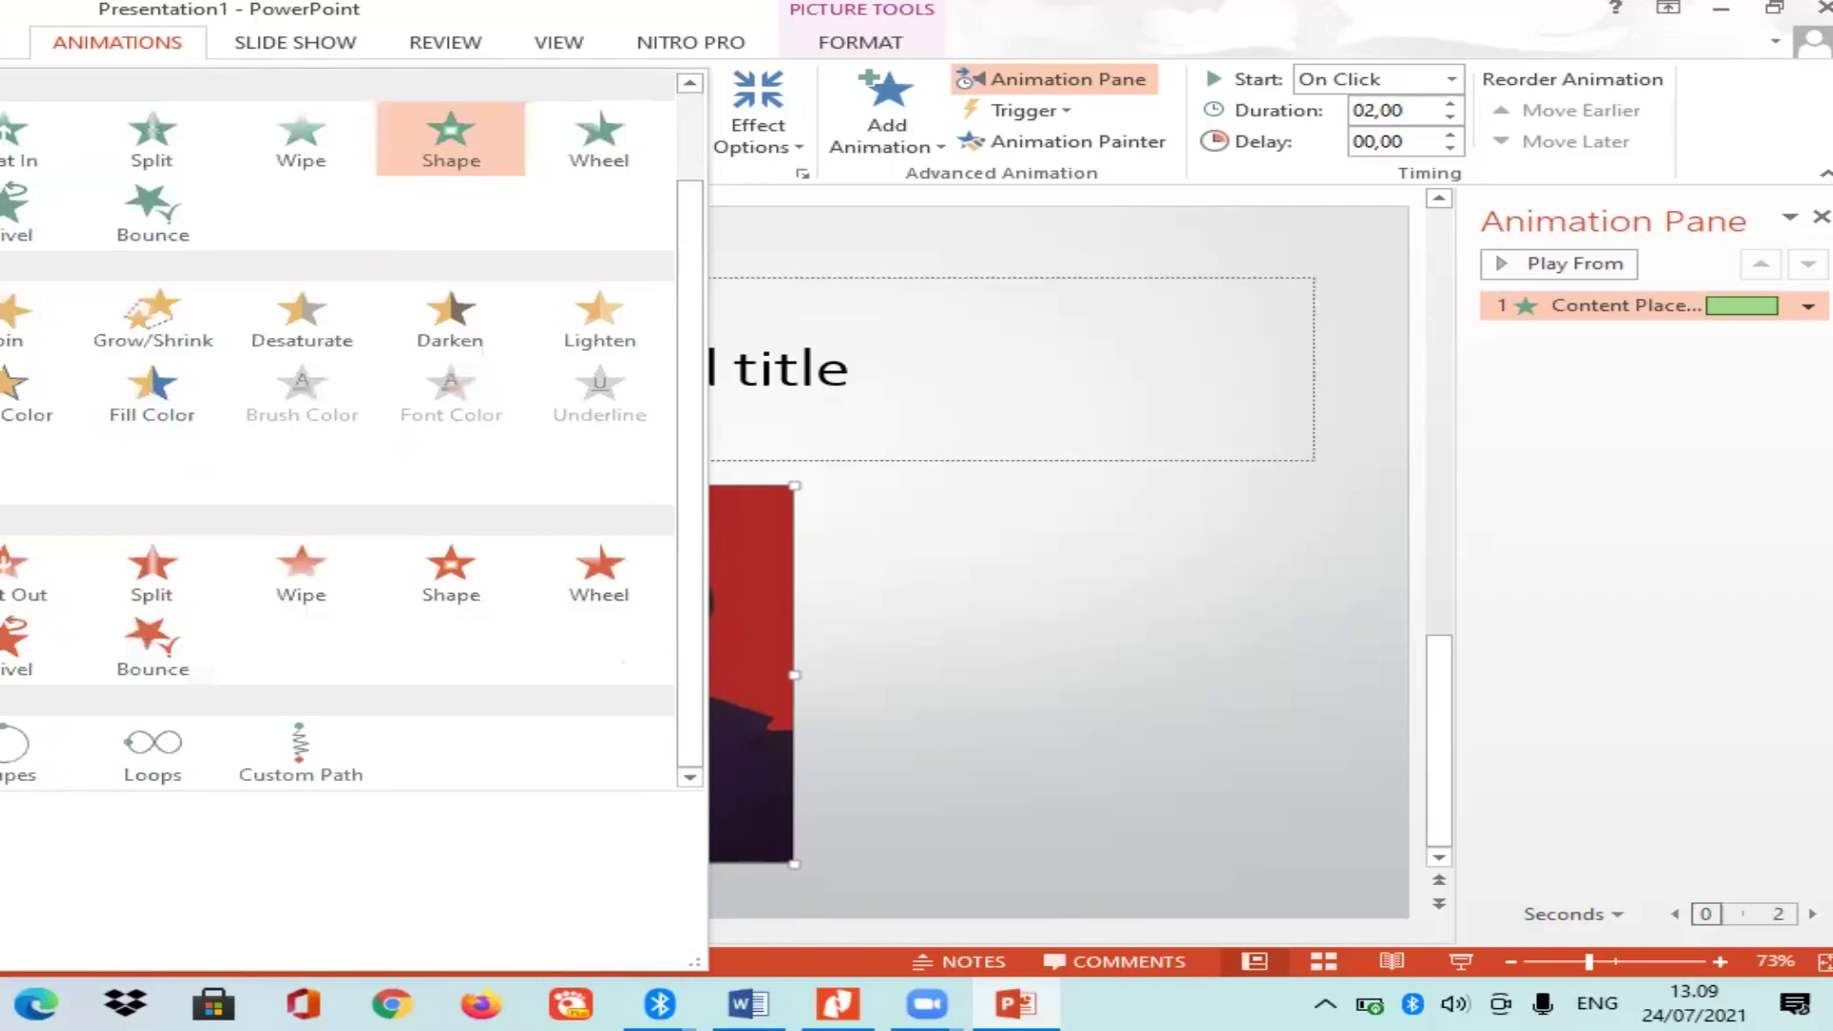
click(0, 743)
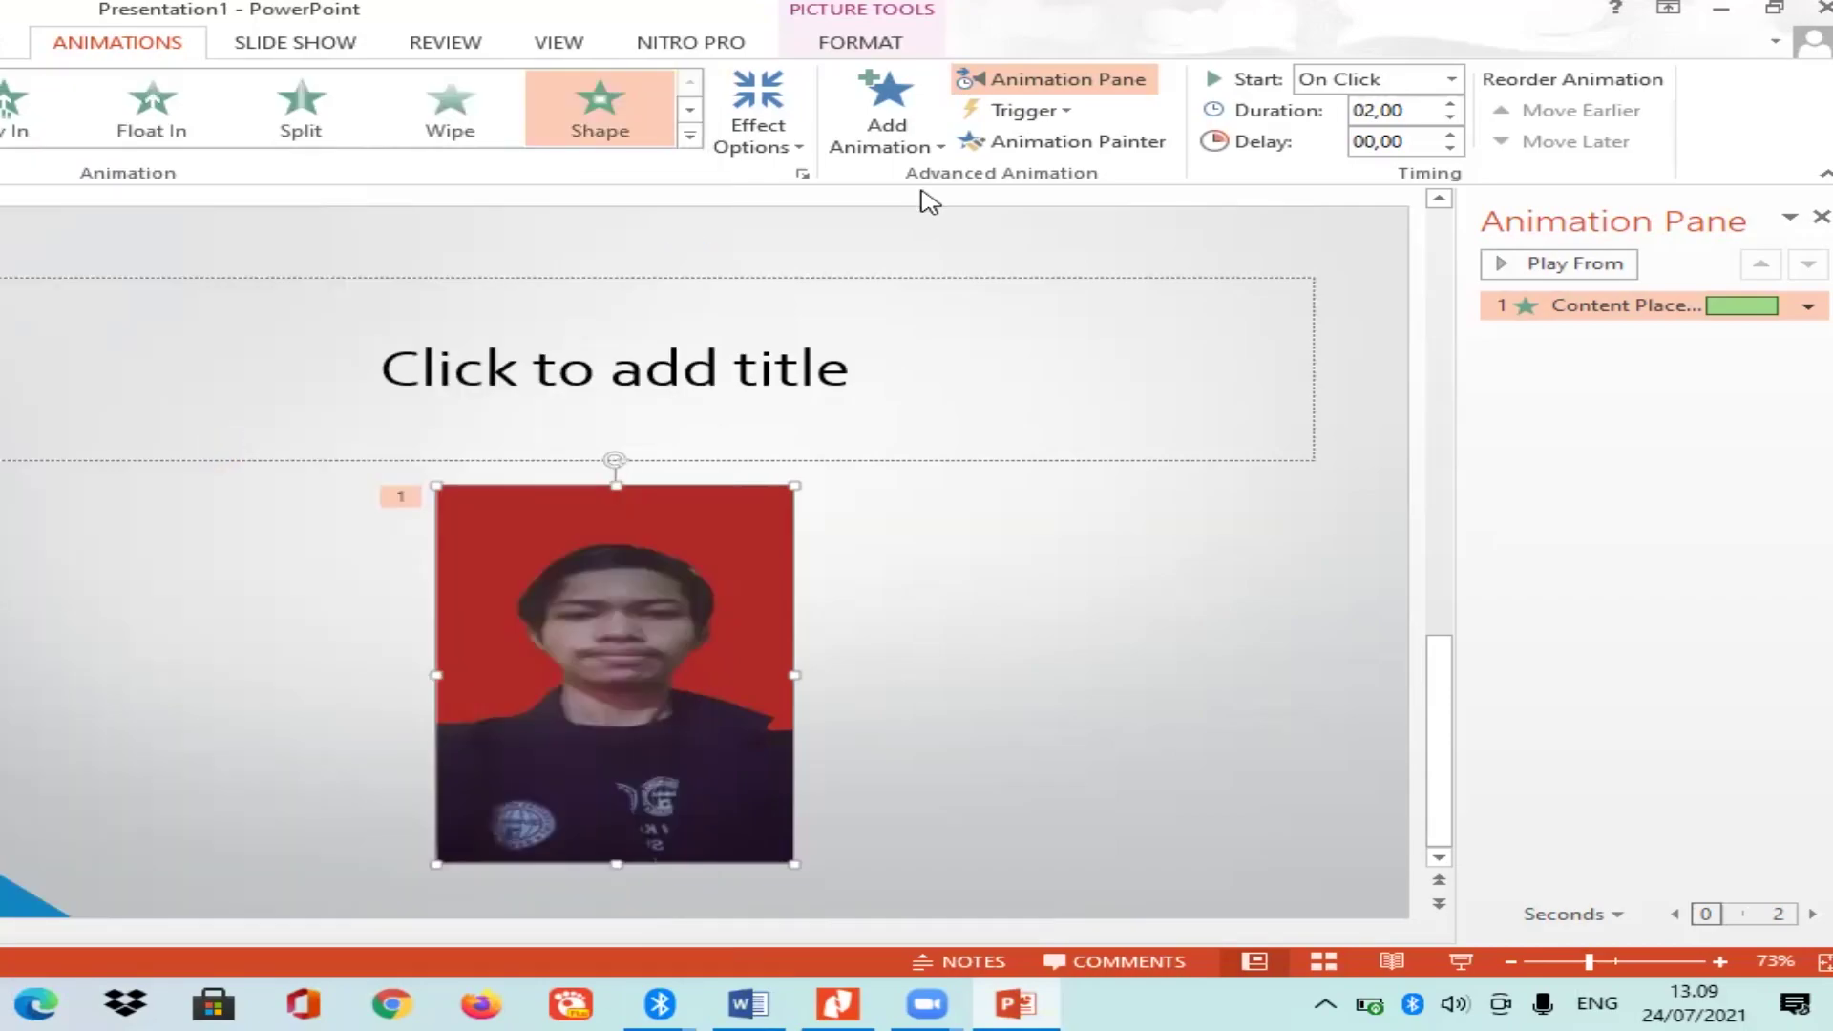
click(759, 139)
click(888, 325)
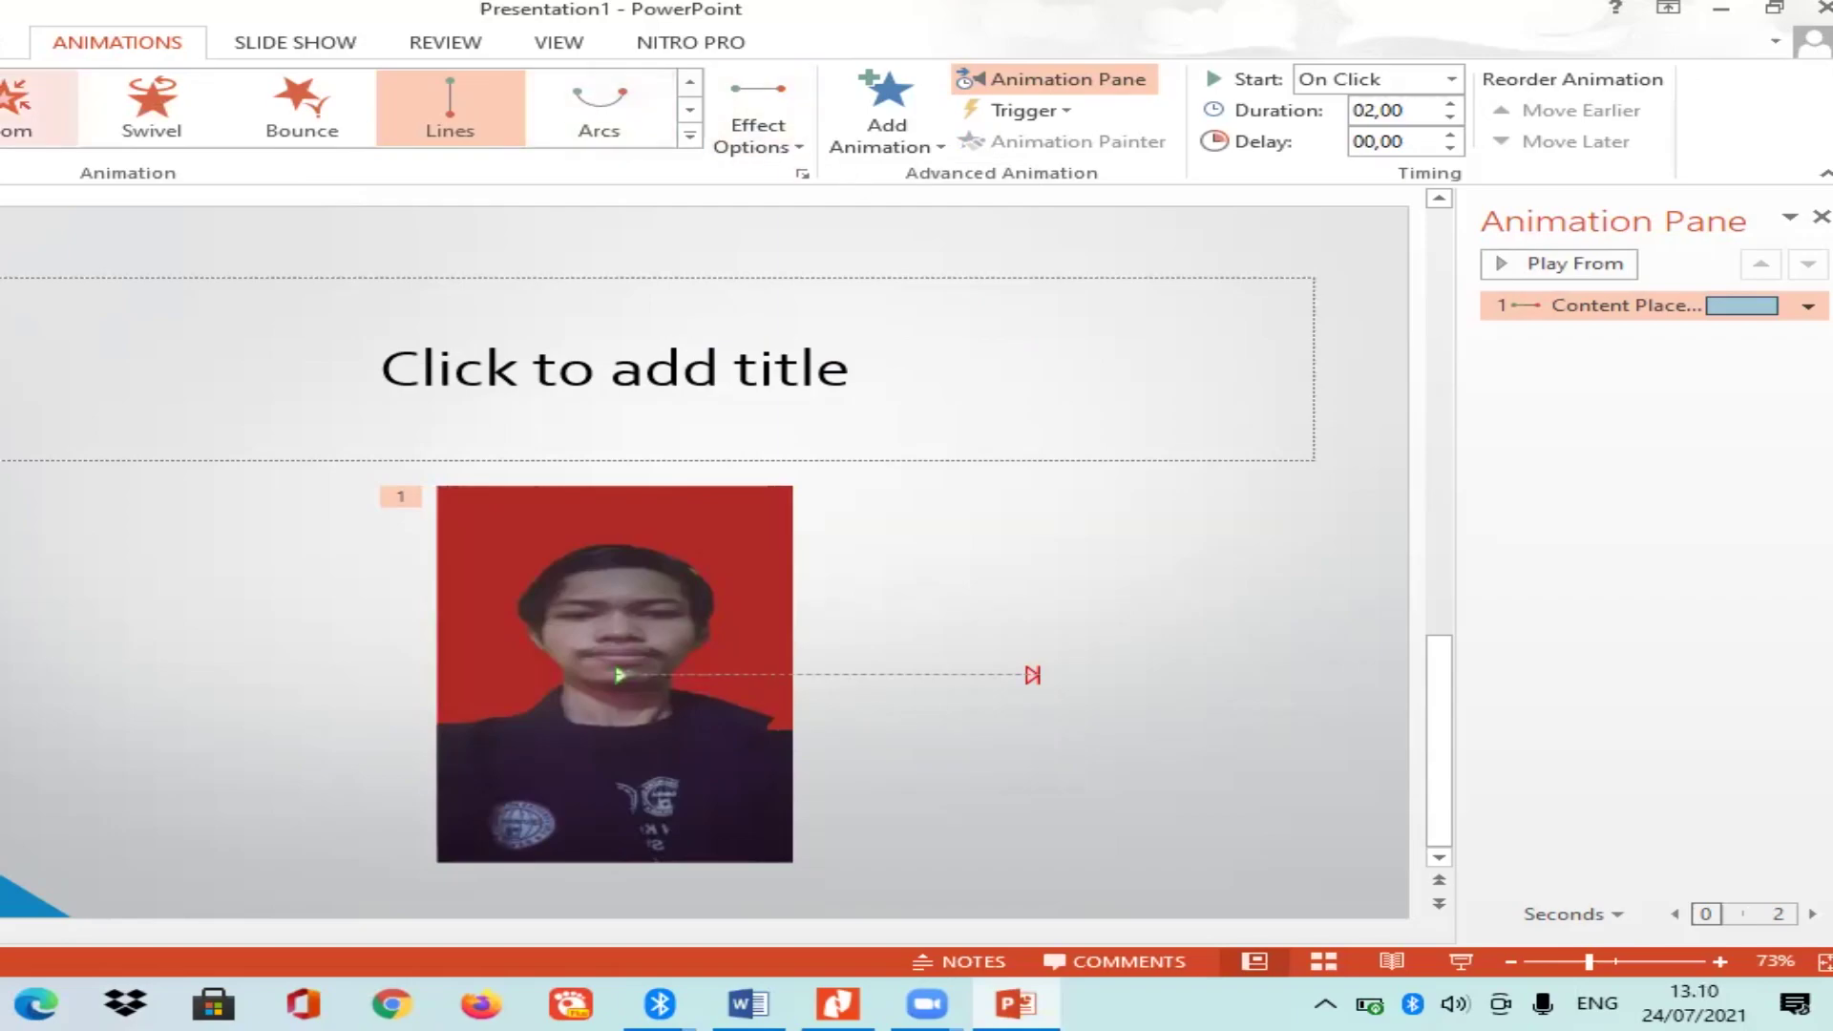
Preview the photo's rightward motion path in a slide show from this slide, then exit.
click(322, 48)
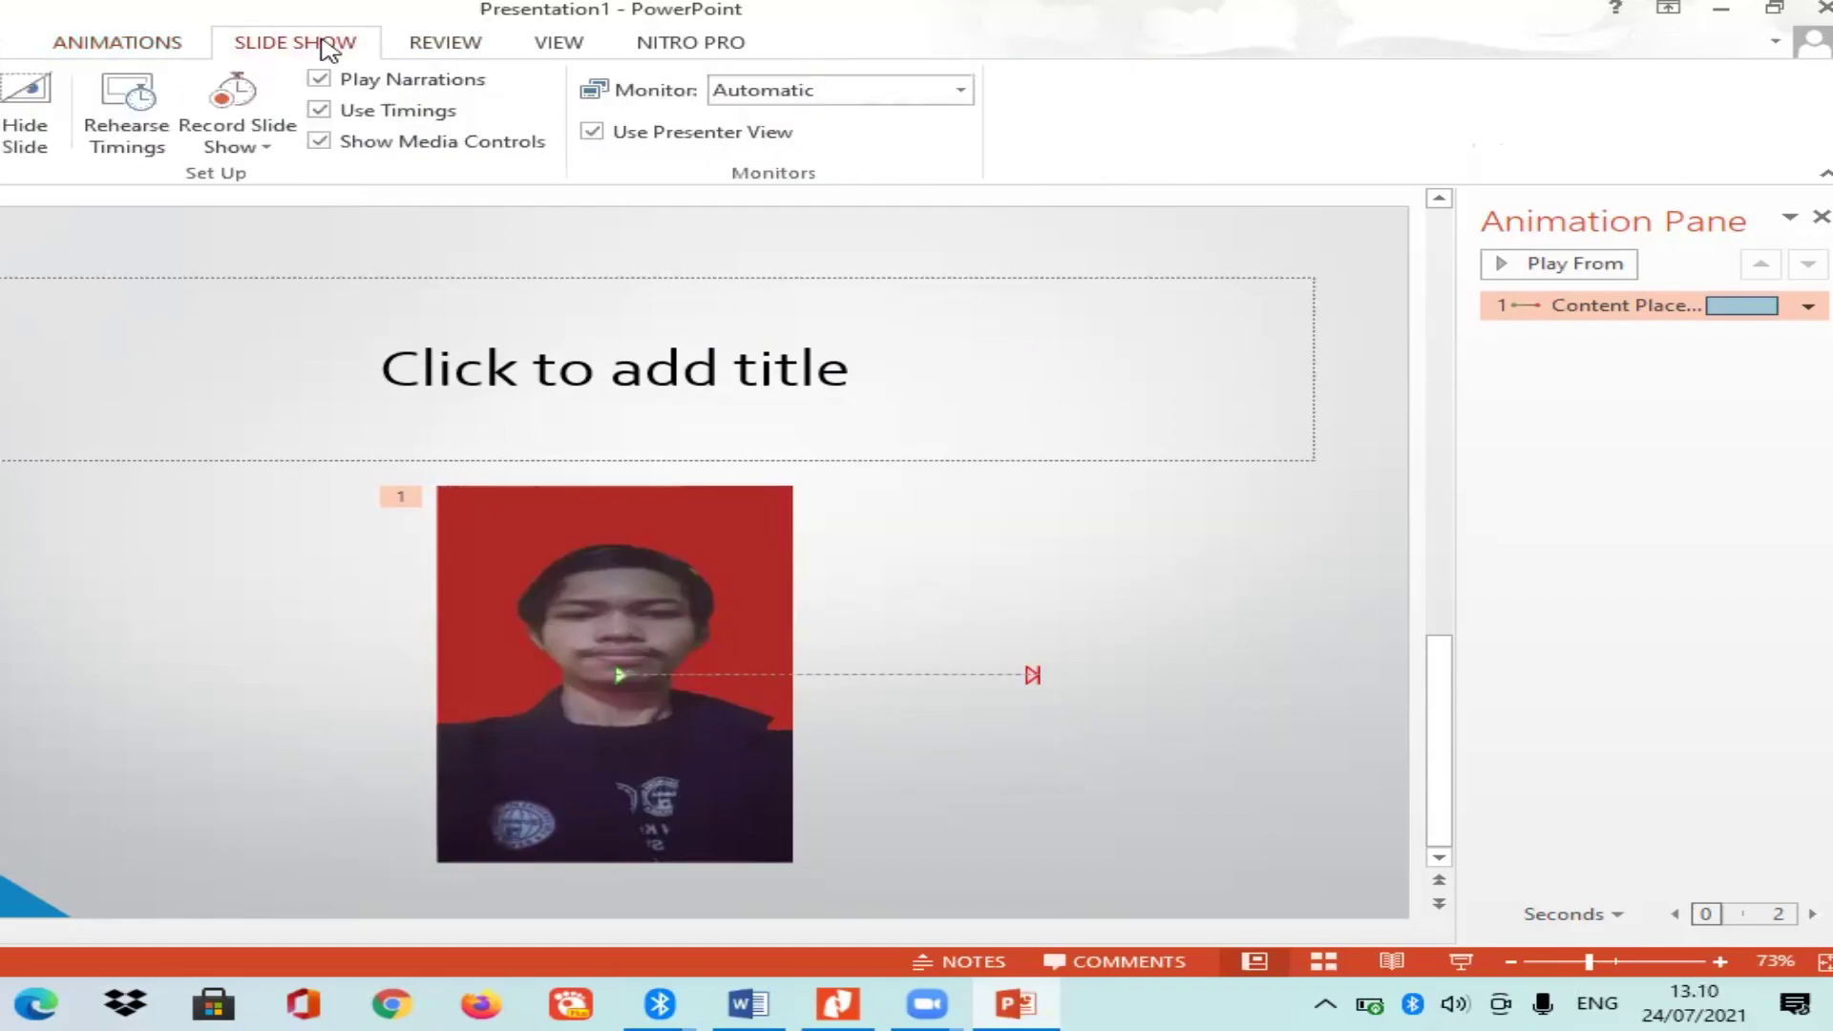
key(F5)
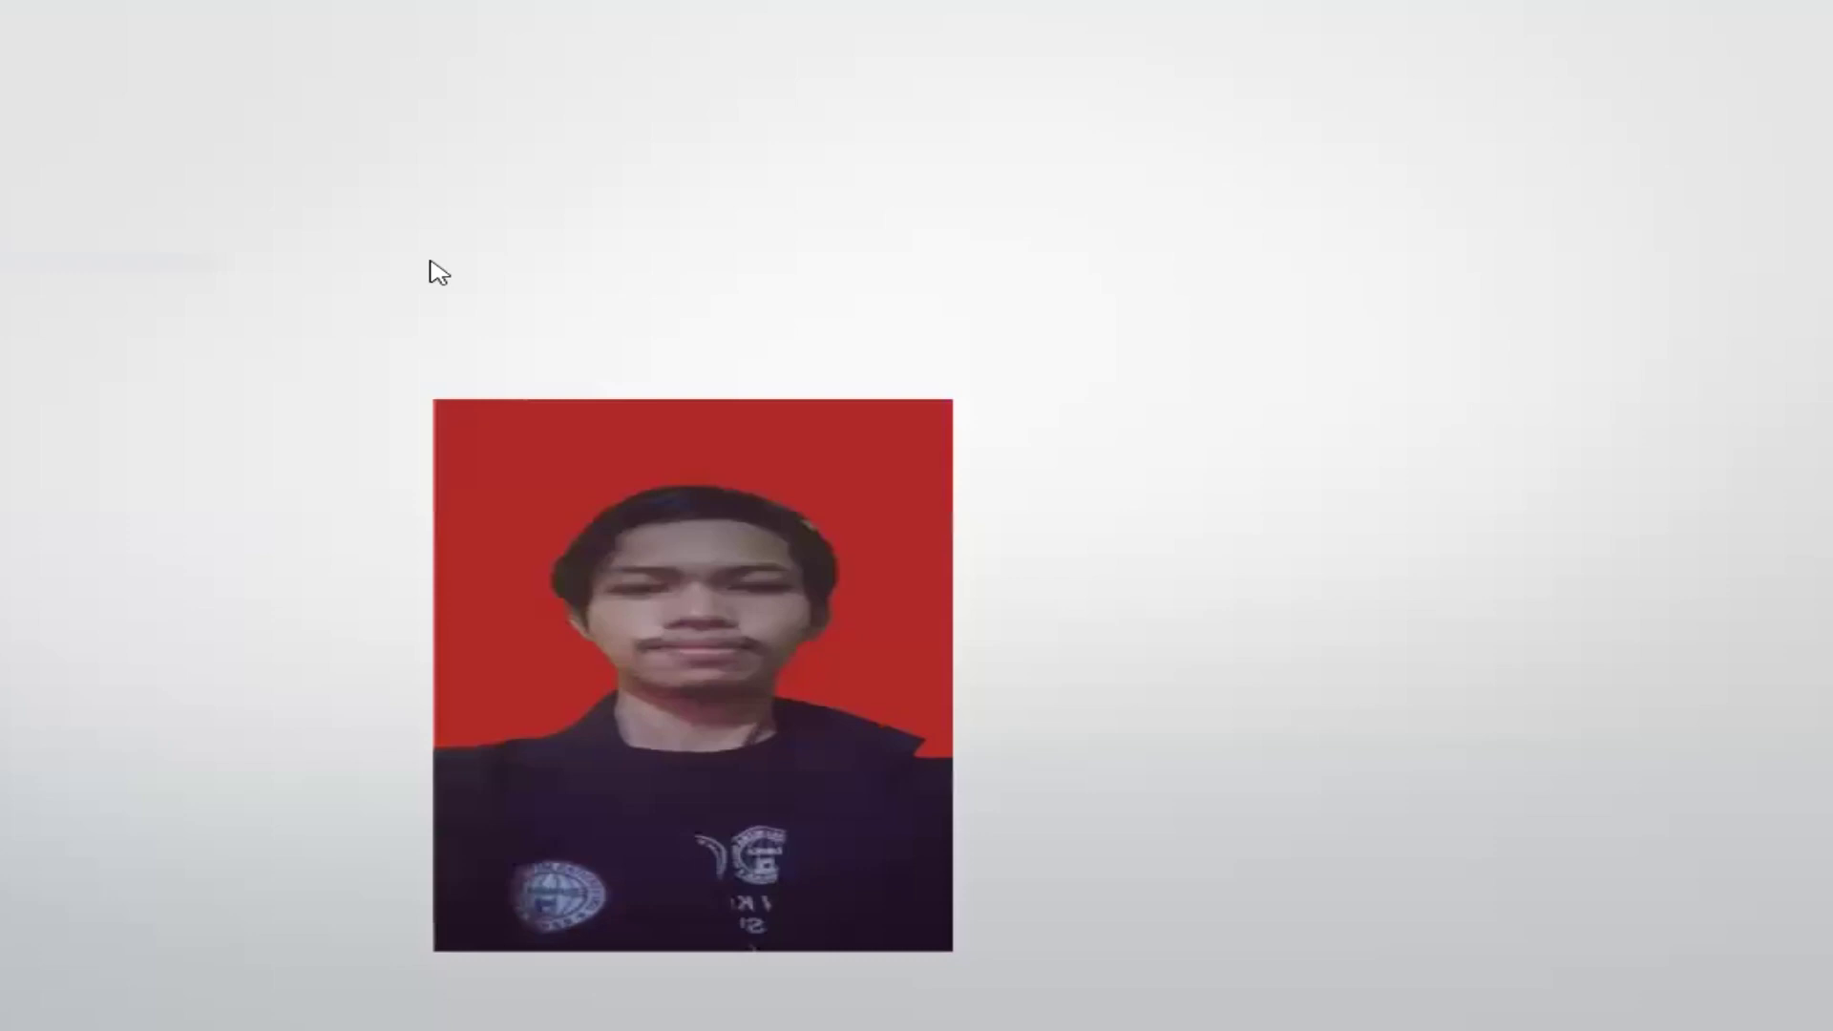
click(479, 291)
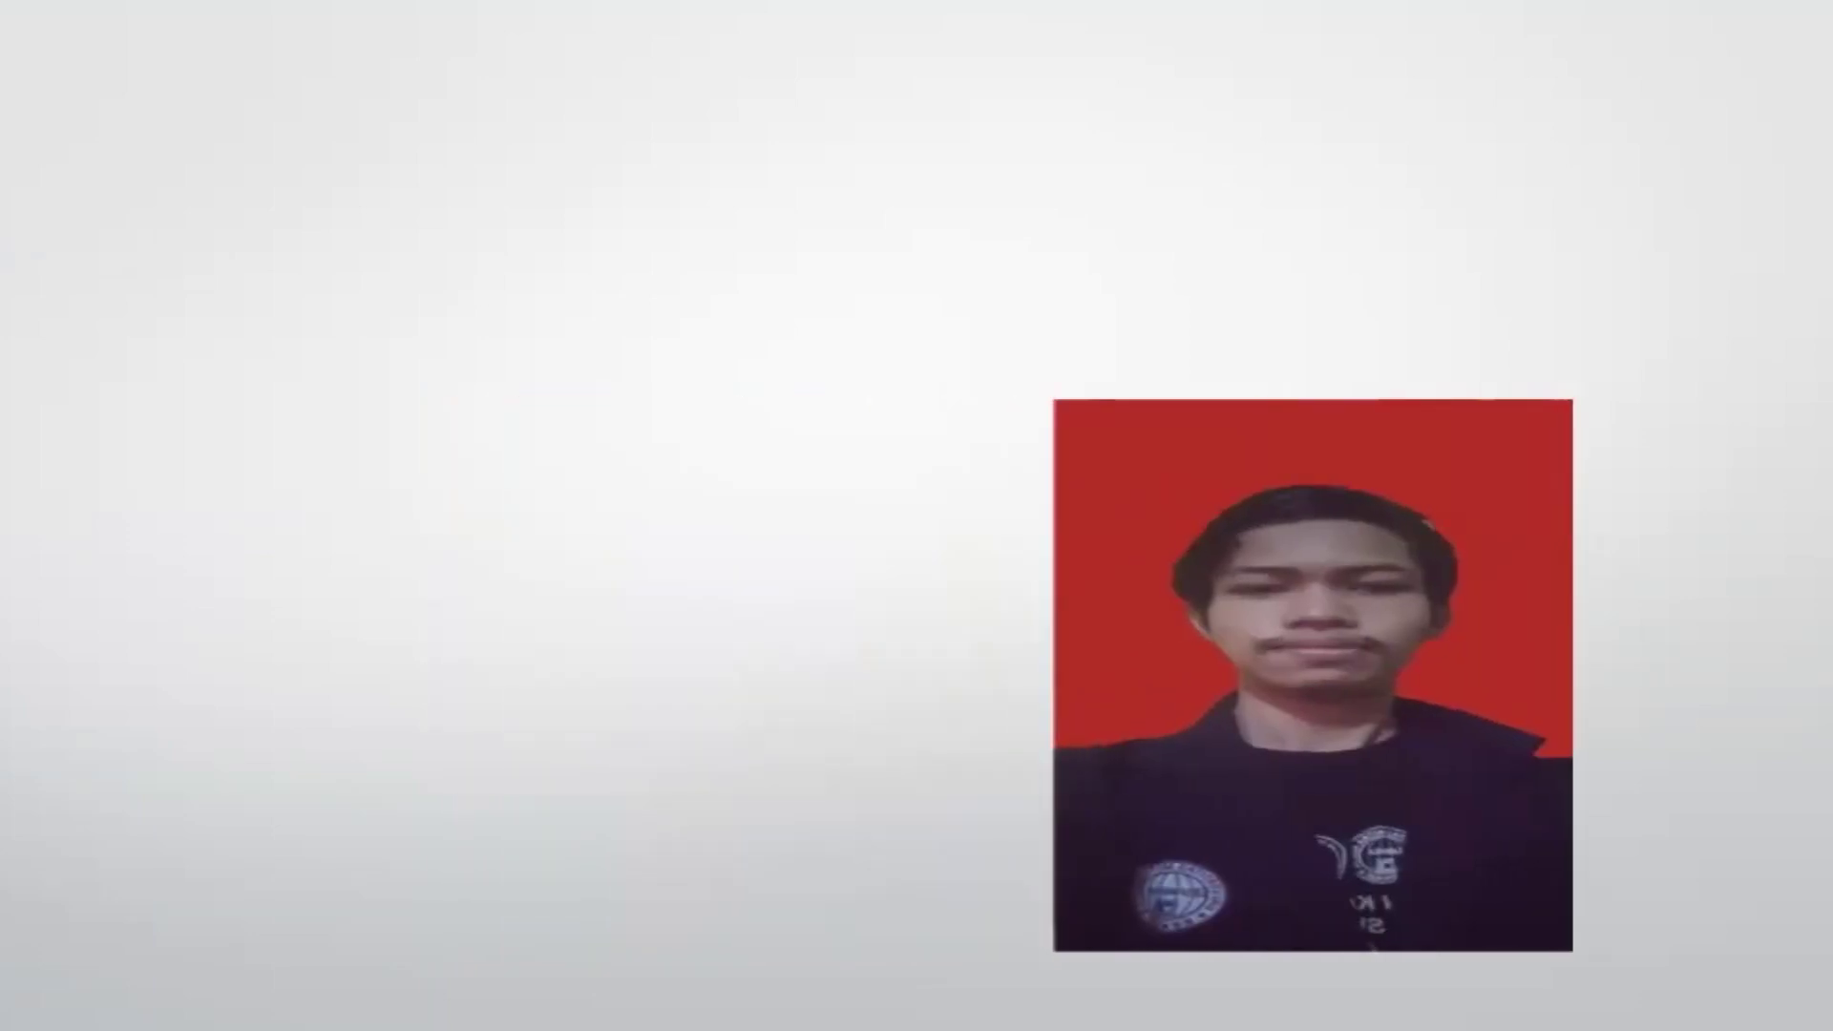
key(Escape)
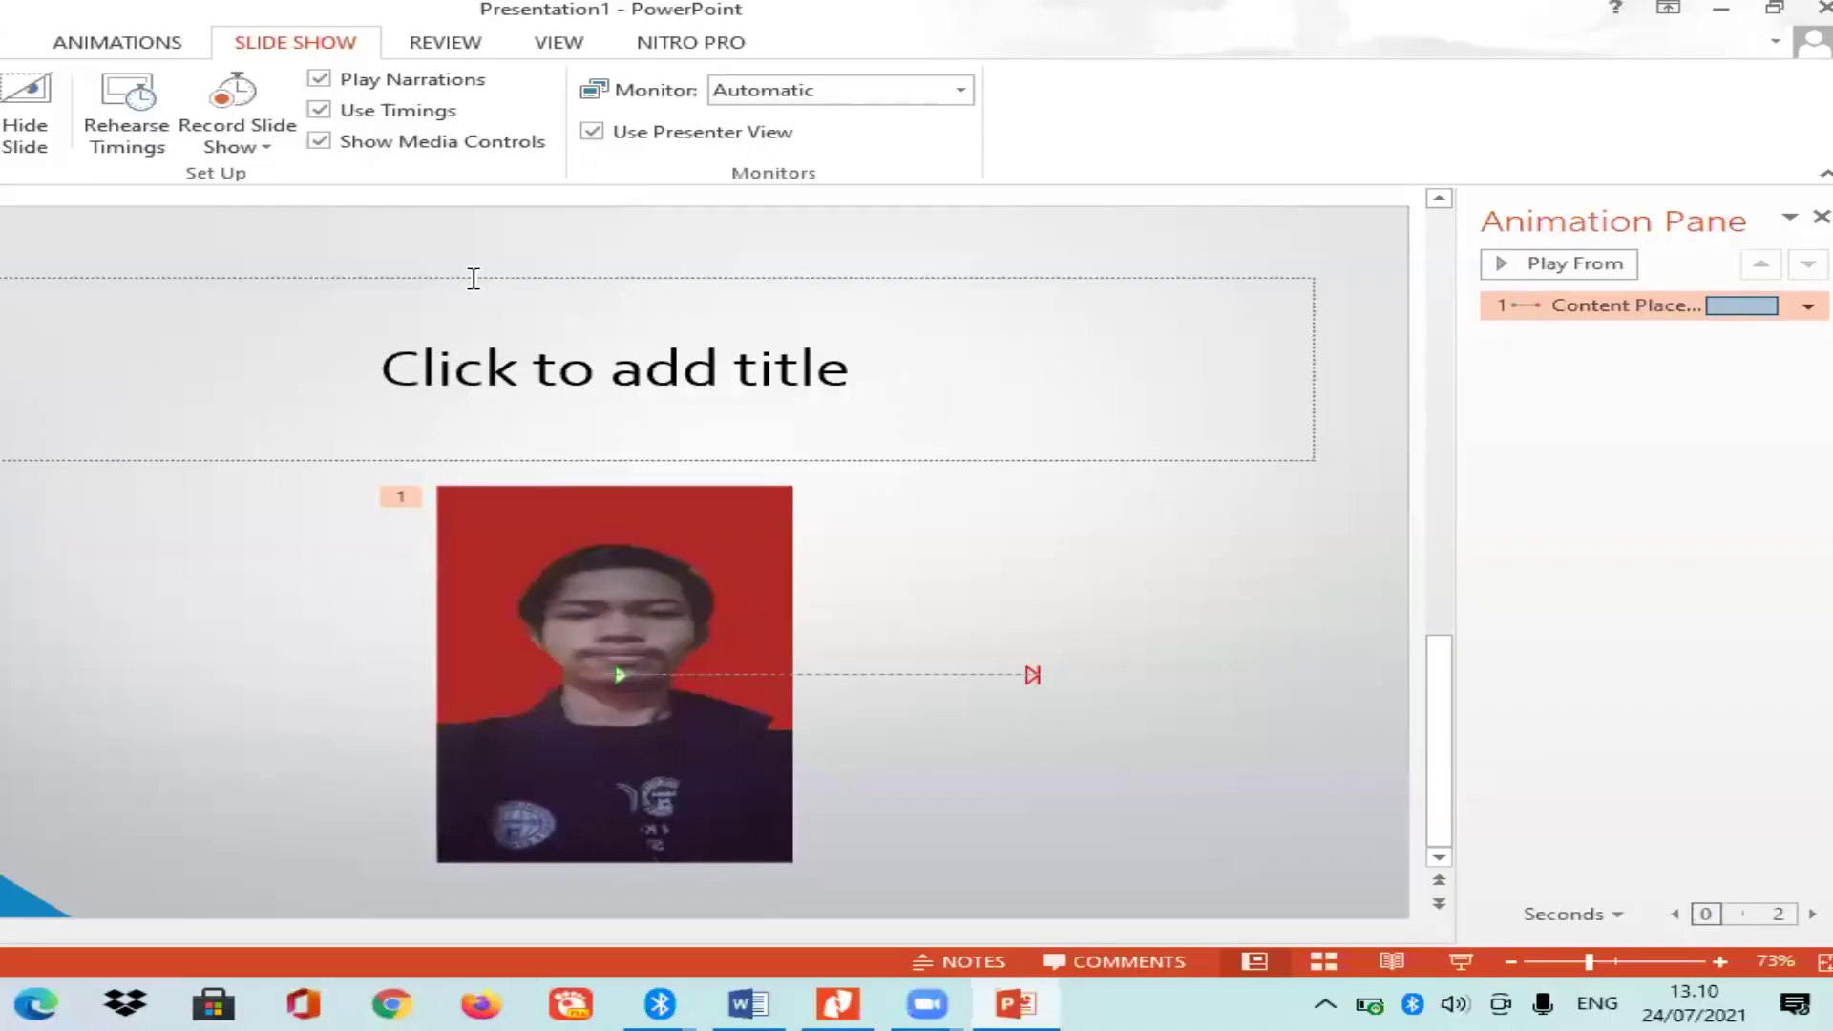
Title the new slide 'Biodata Pribadi' and return to the Home tab.
click(880, 357)
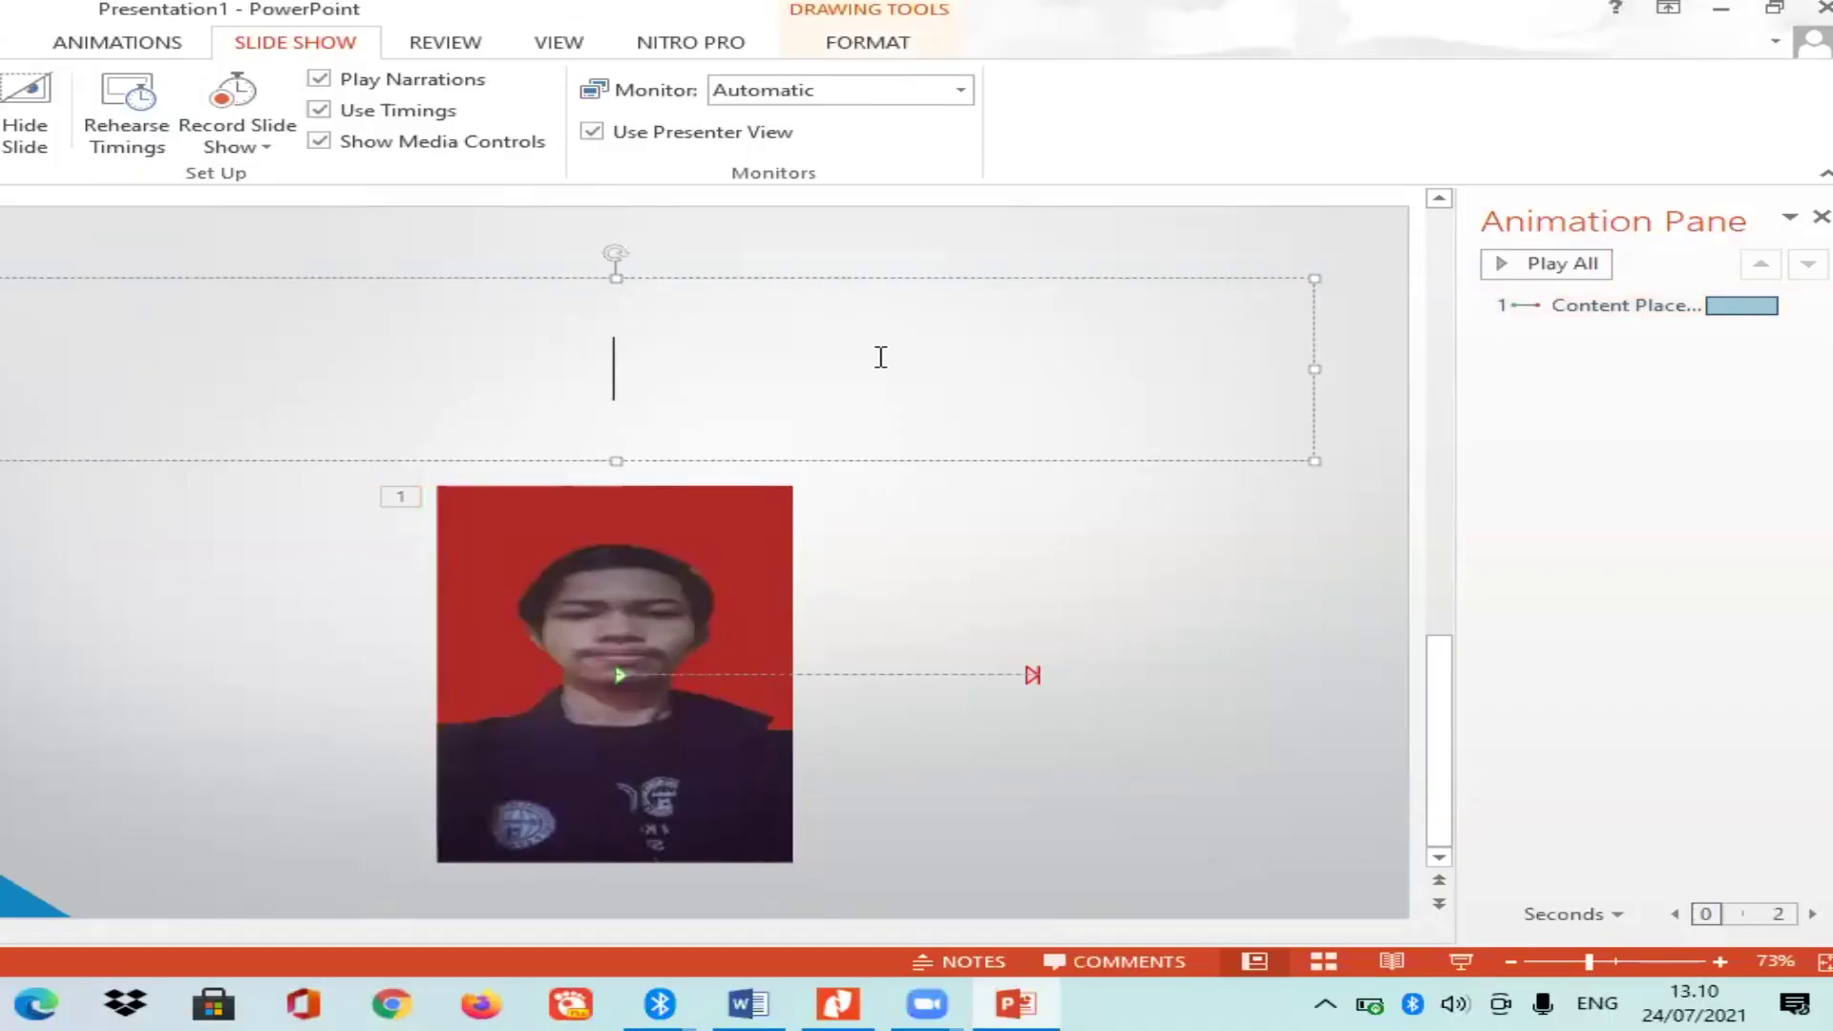
text(Bio)
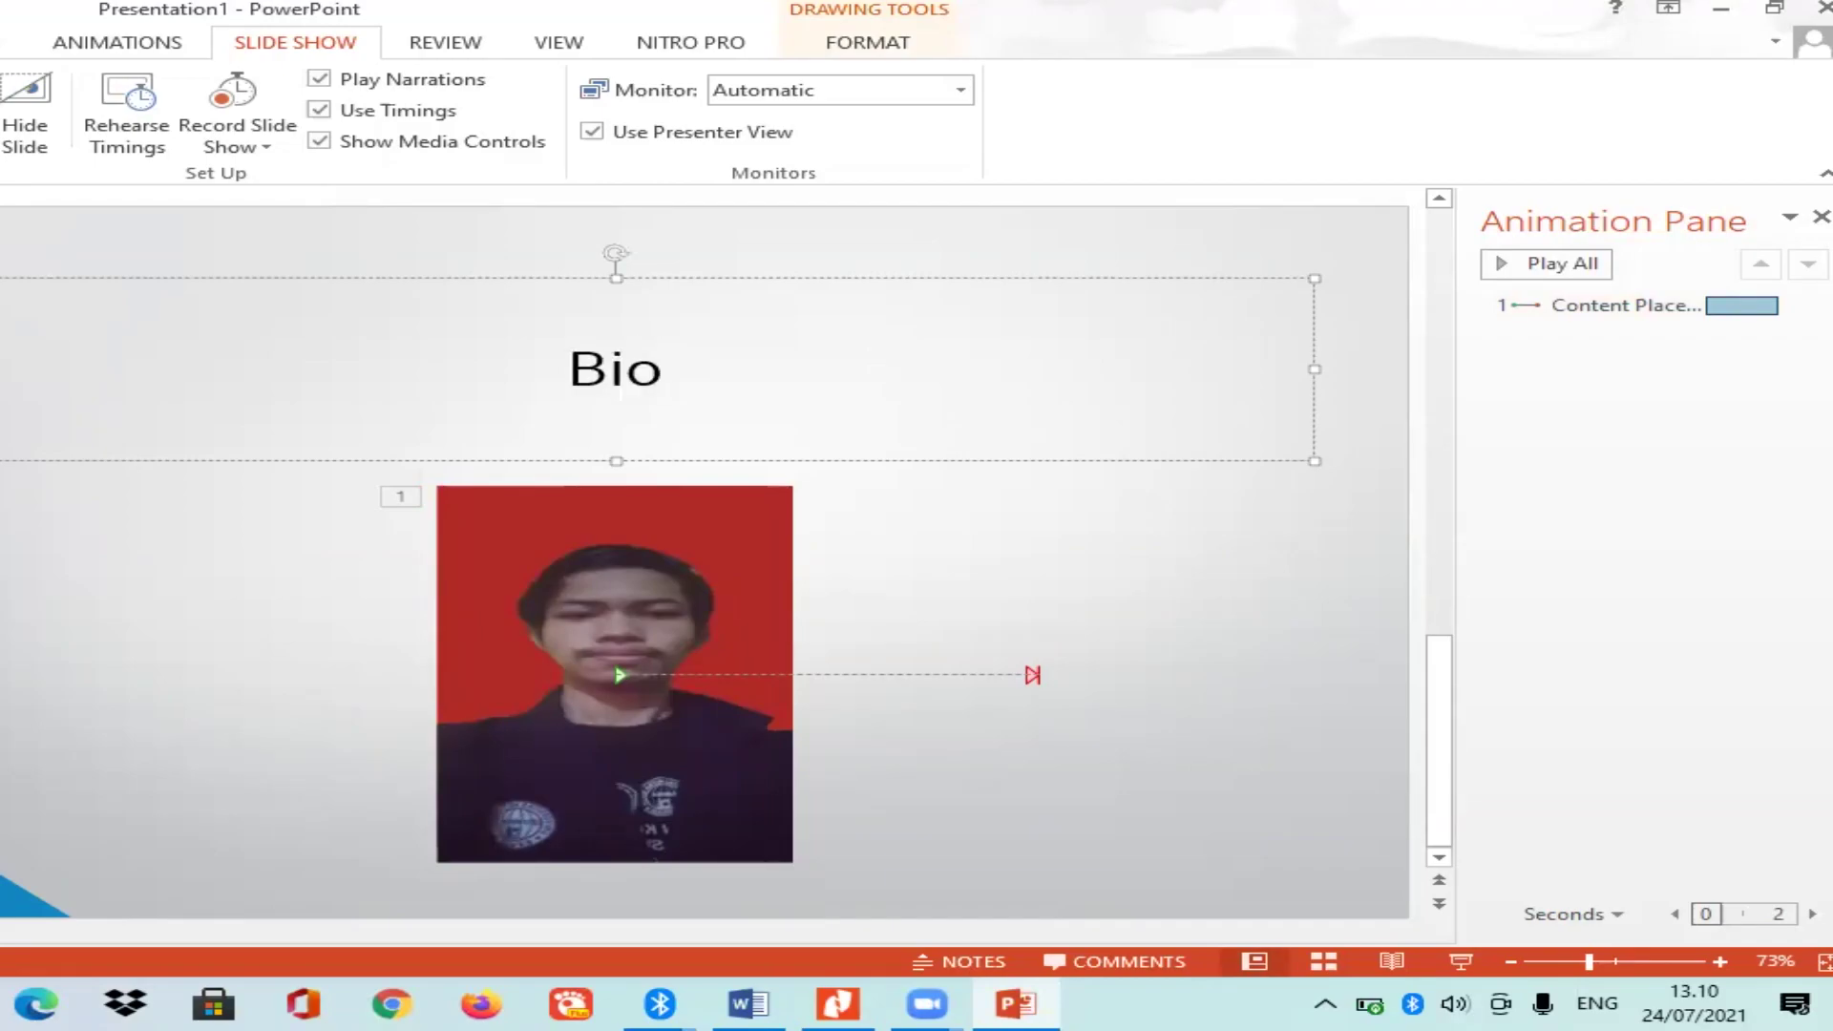
text(data)
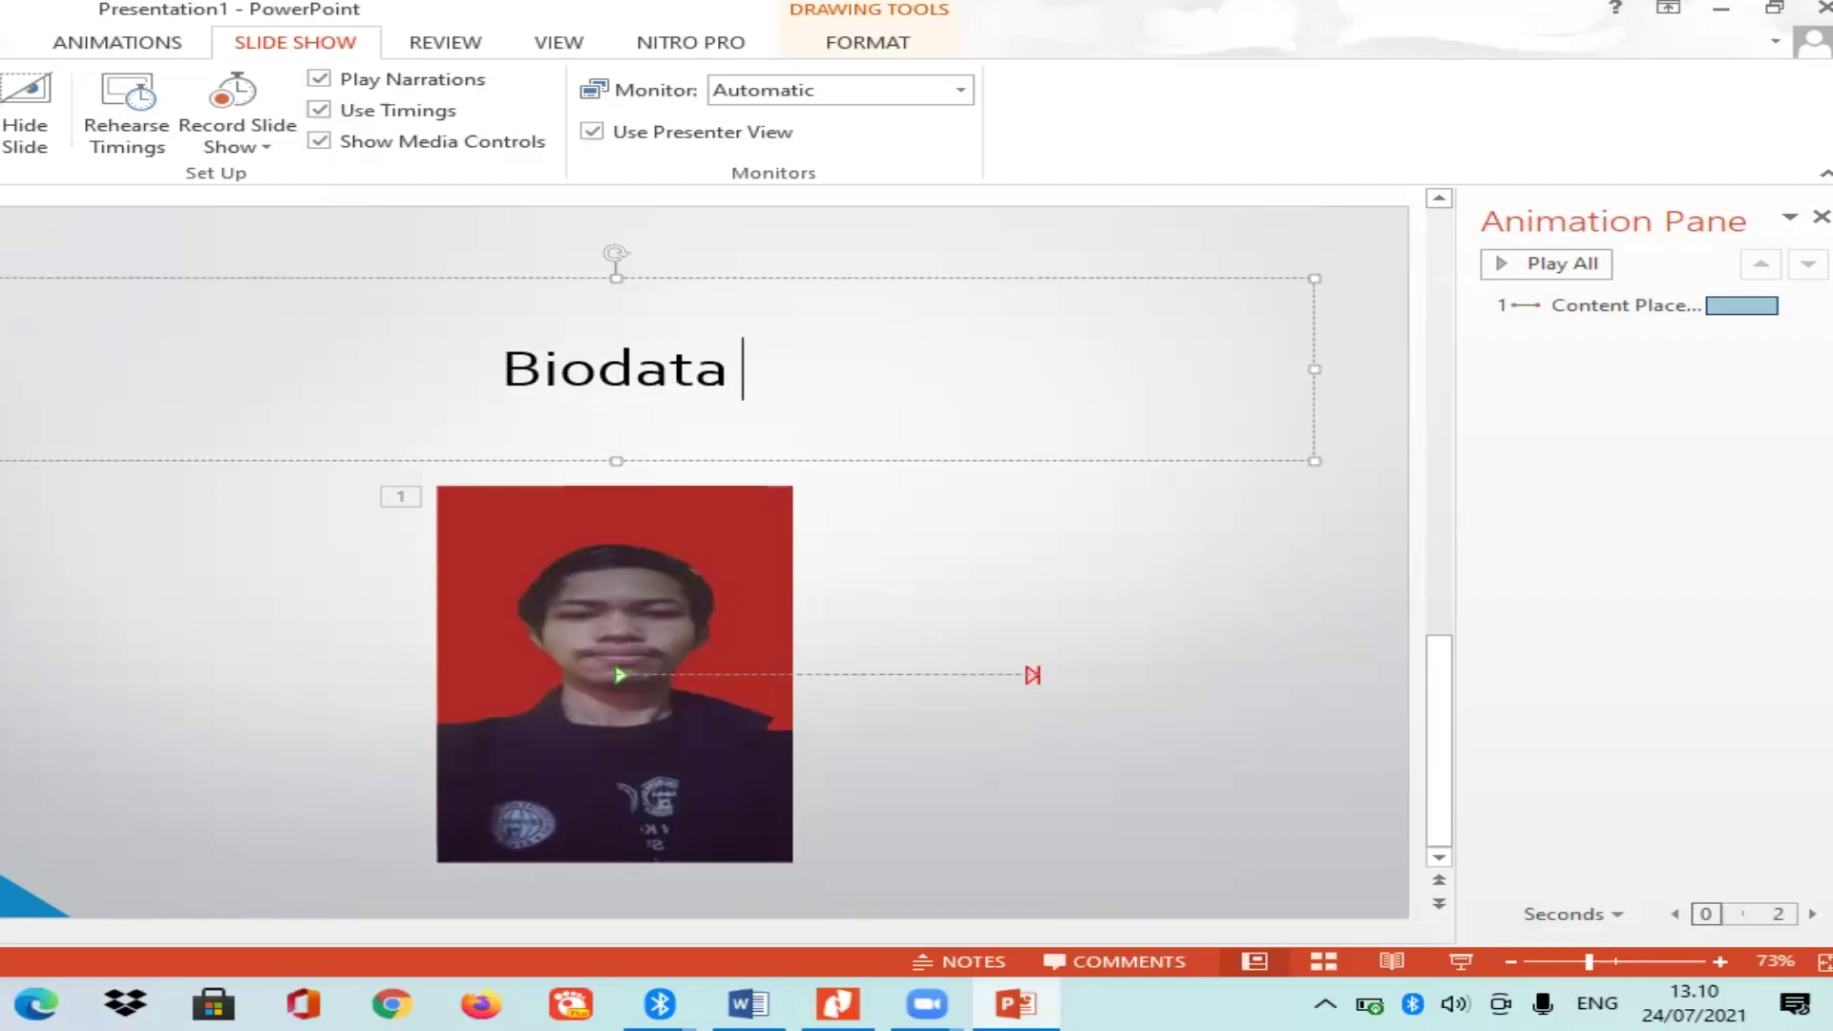
text( Prib)
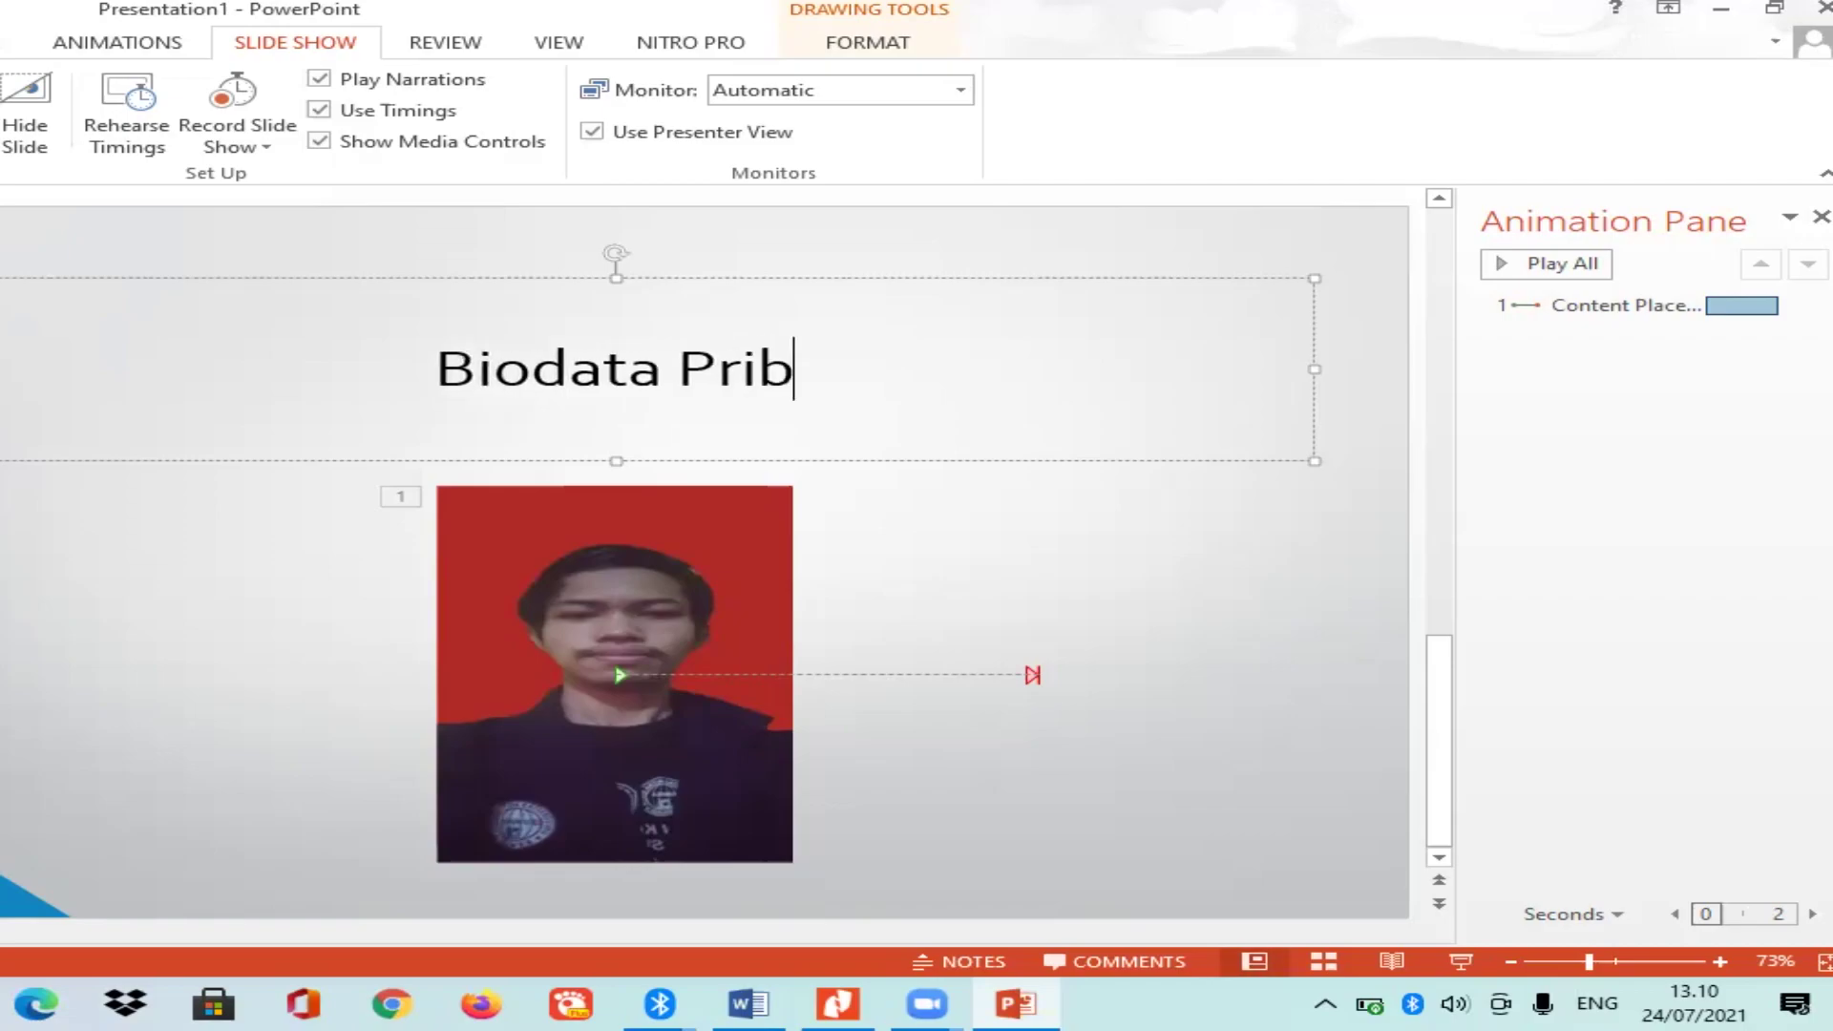
text(ad)
key(BackSpace)
text(ad)
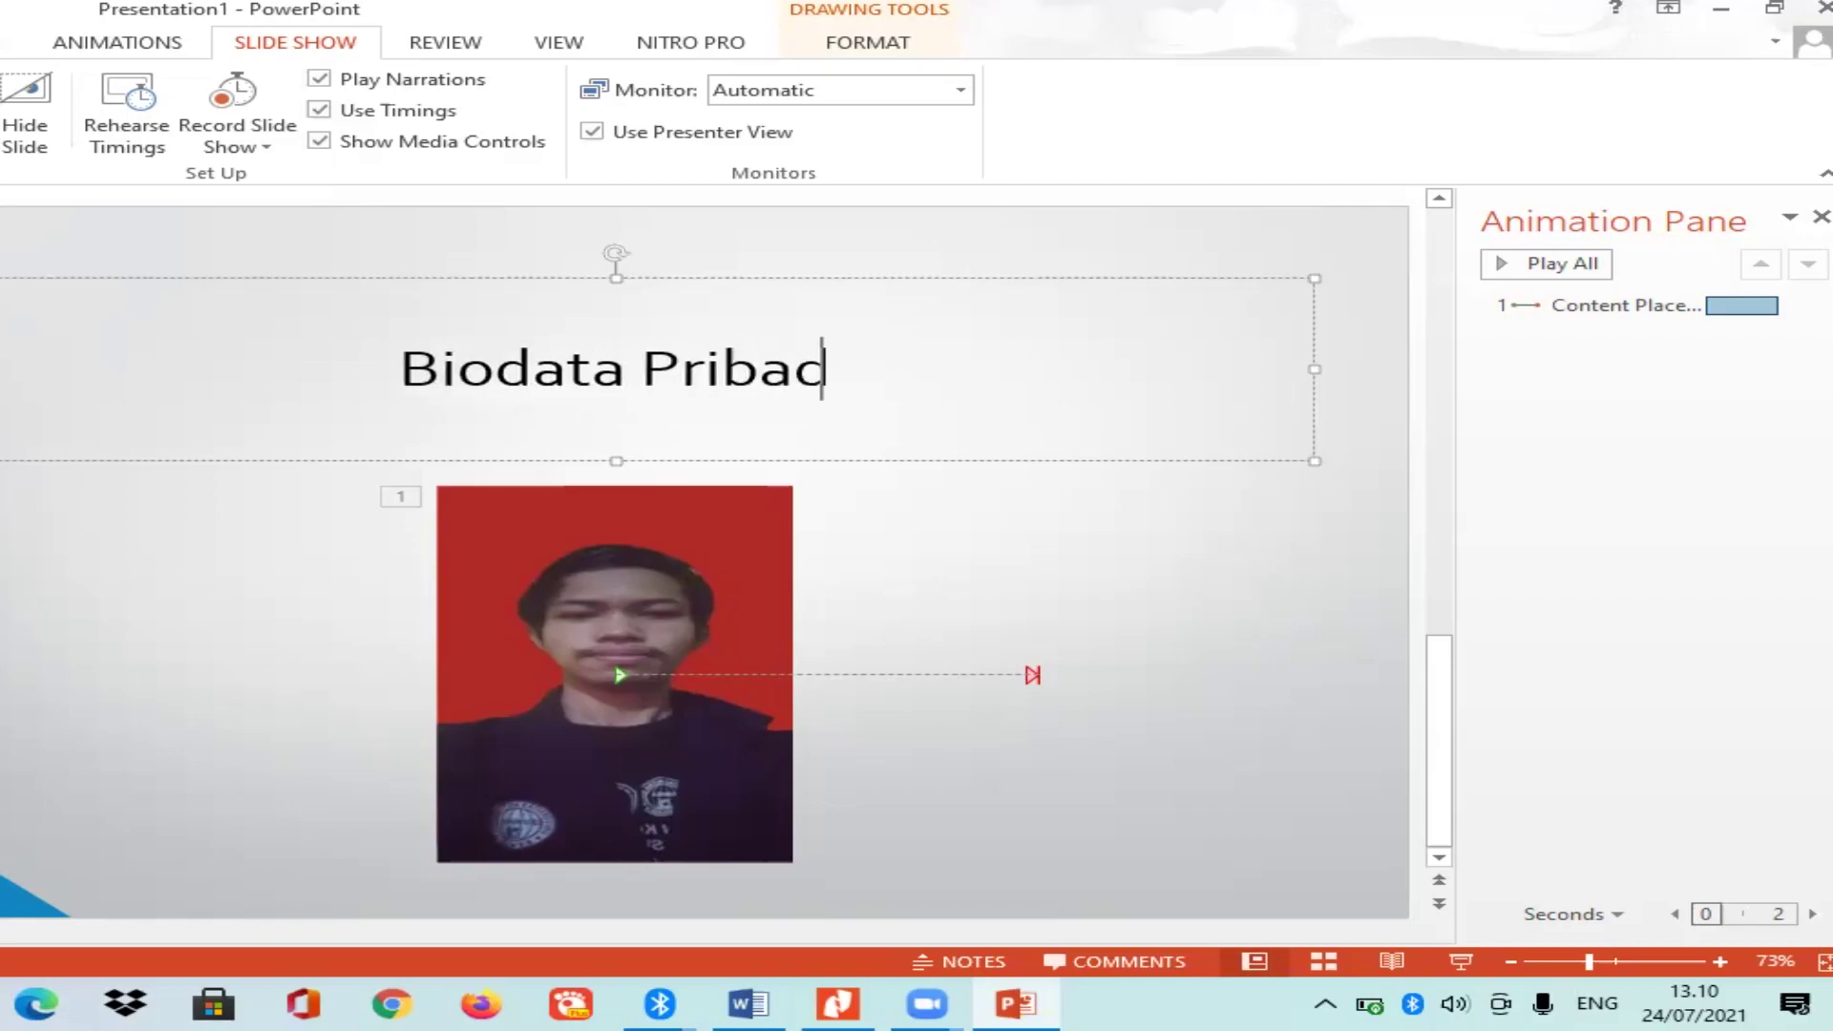
text(i)
click(299, 568)
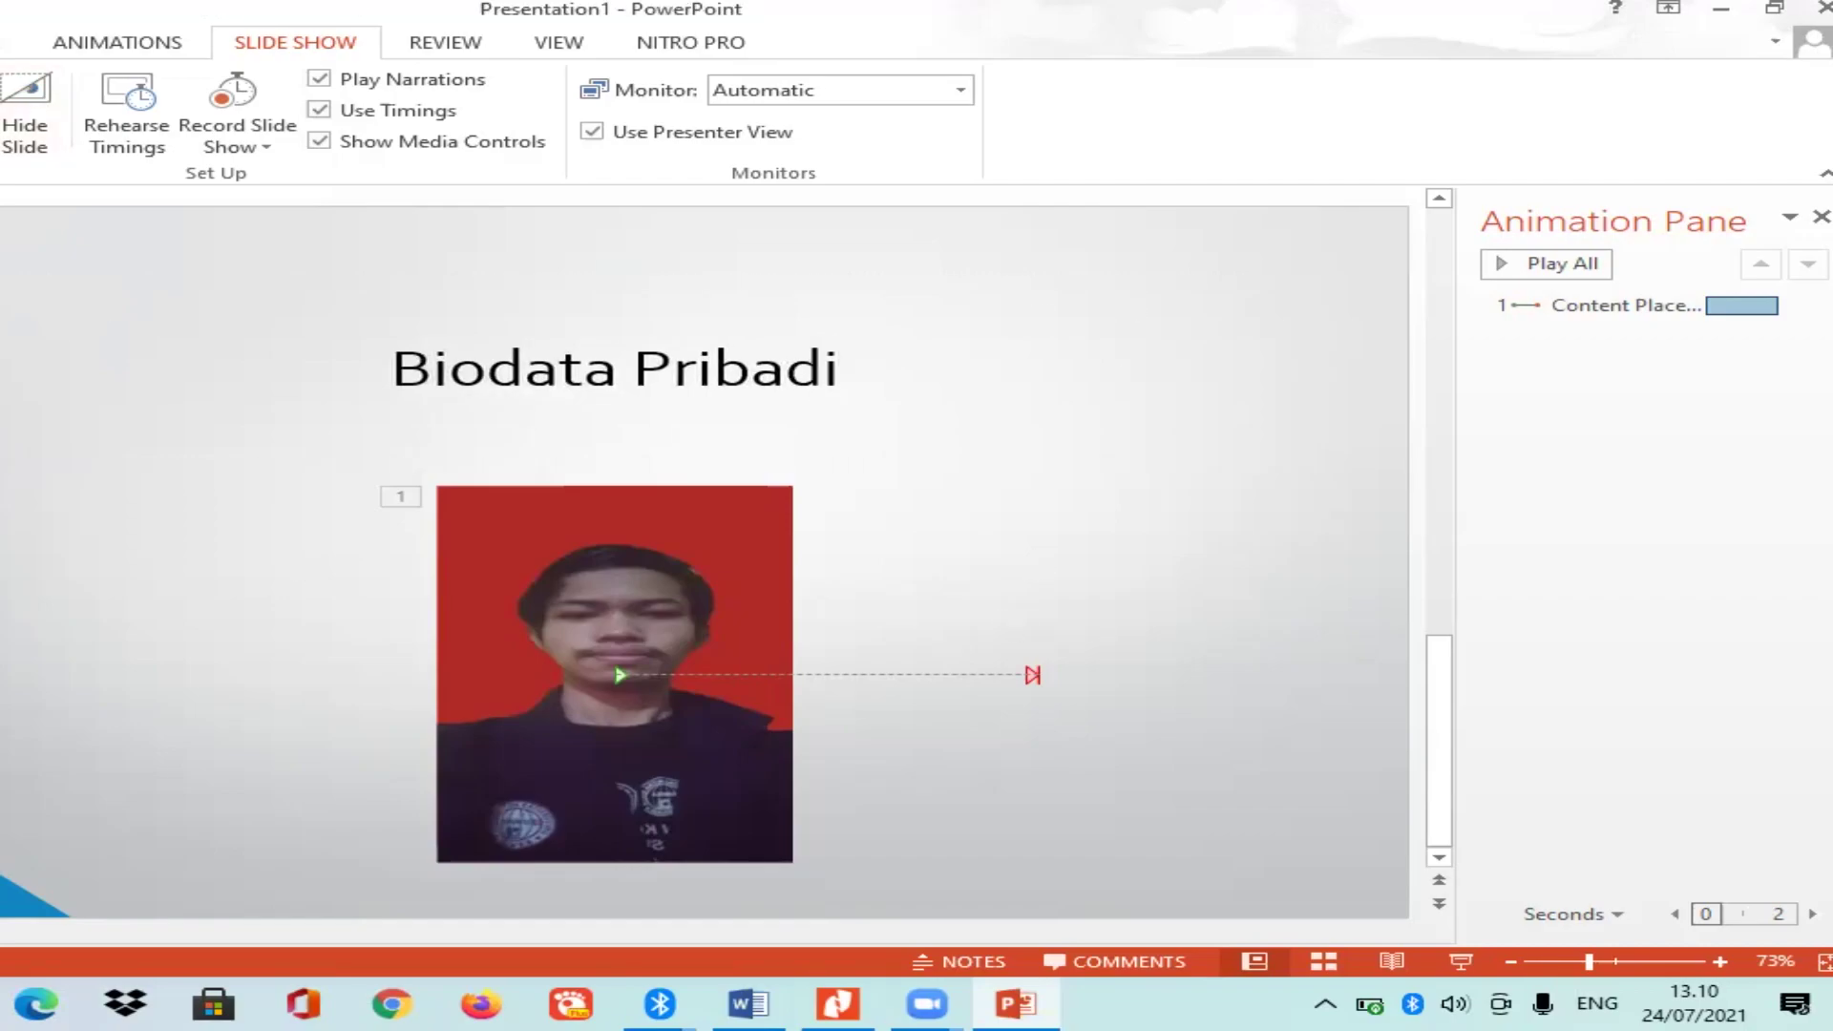
key(alt+h)
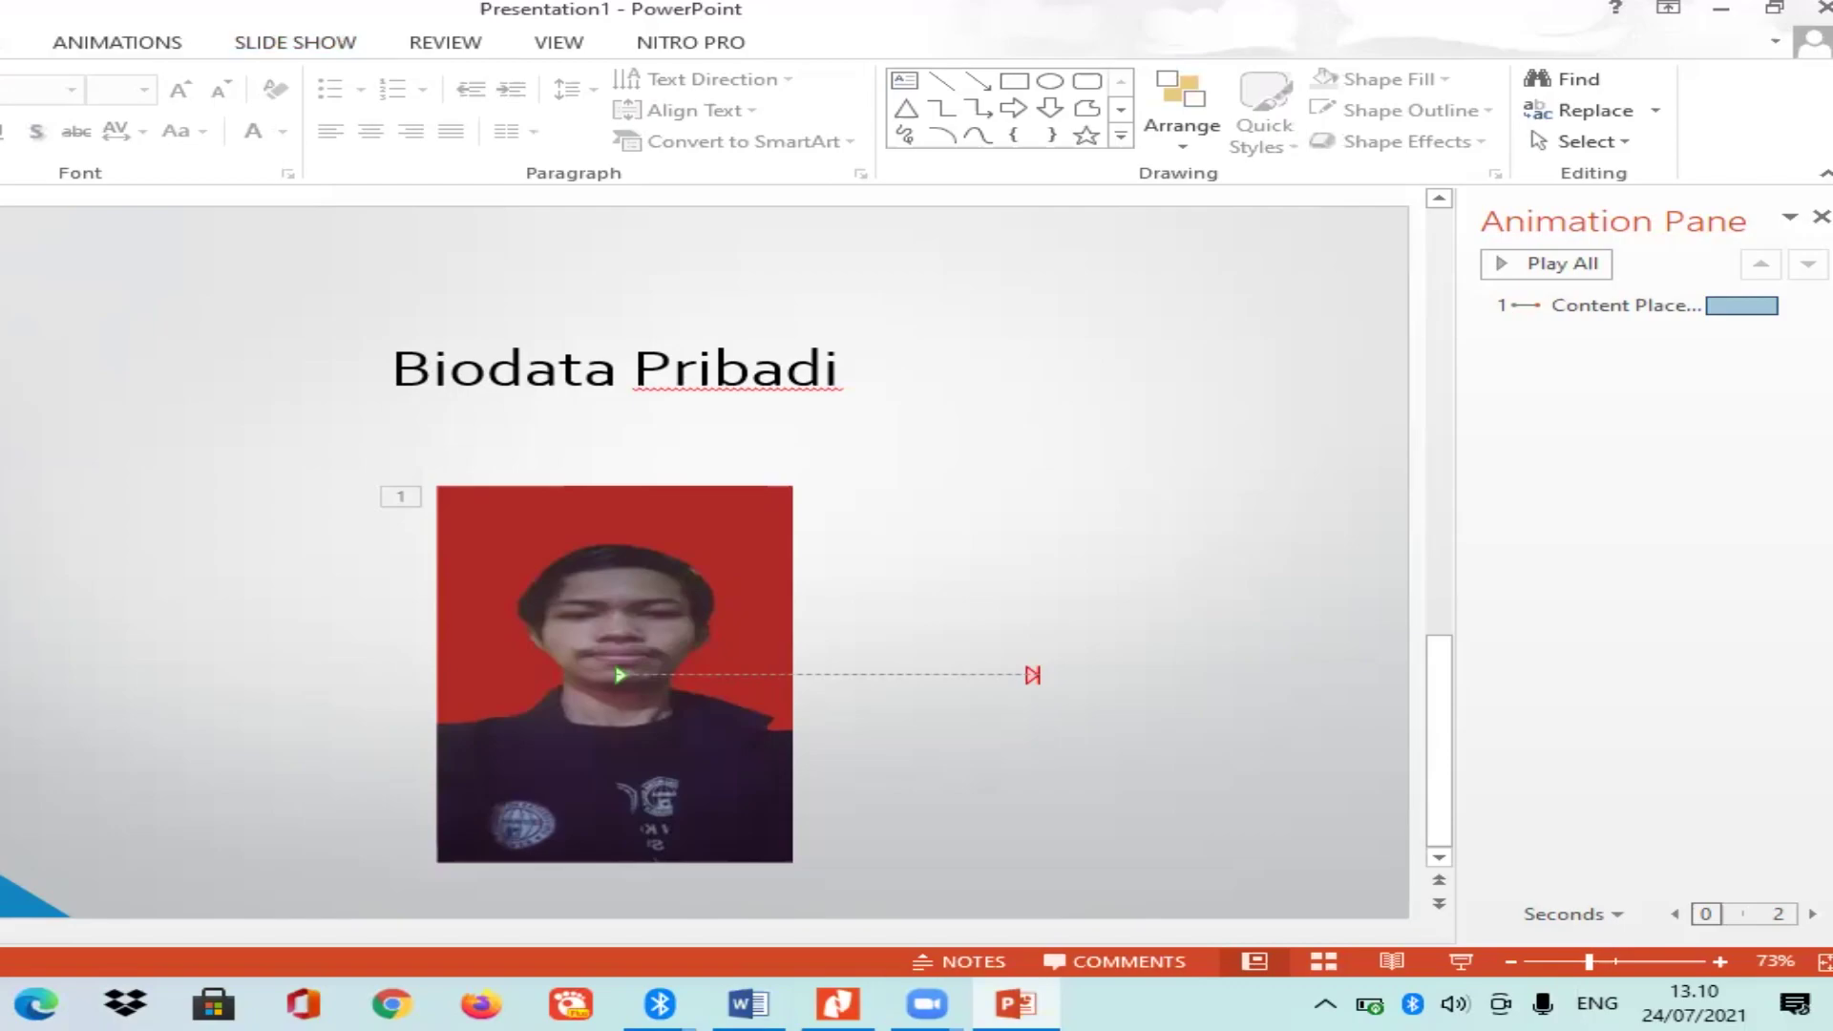
On the Biodata Pribadi slide, open the Insert tab's Shapes gallery.
click(5, 79)
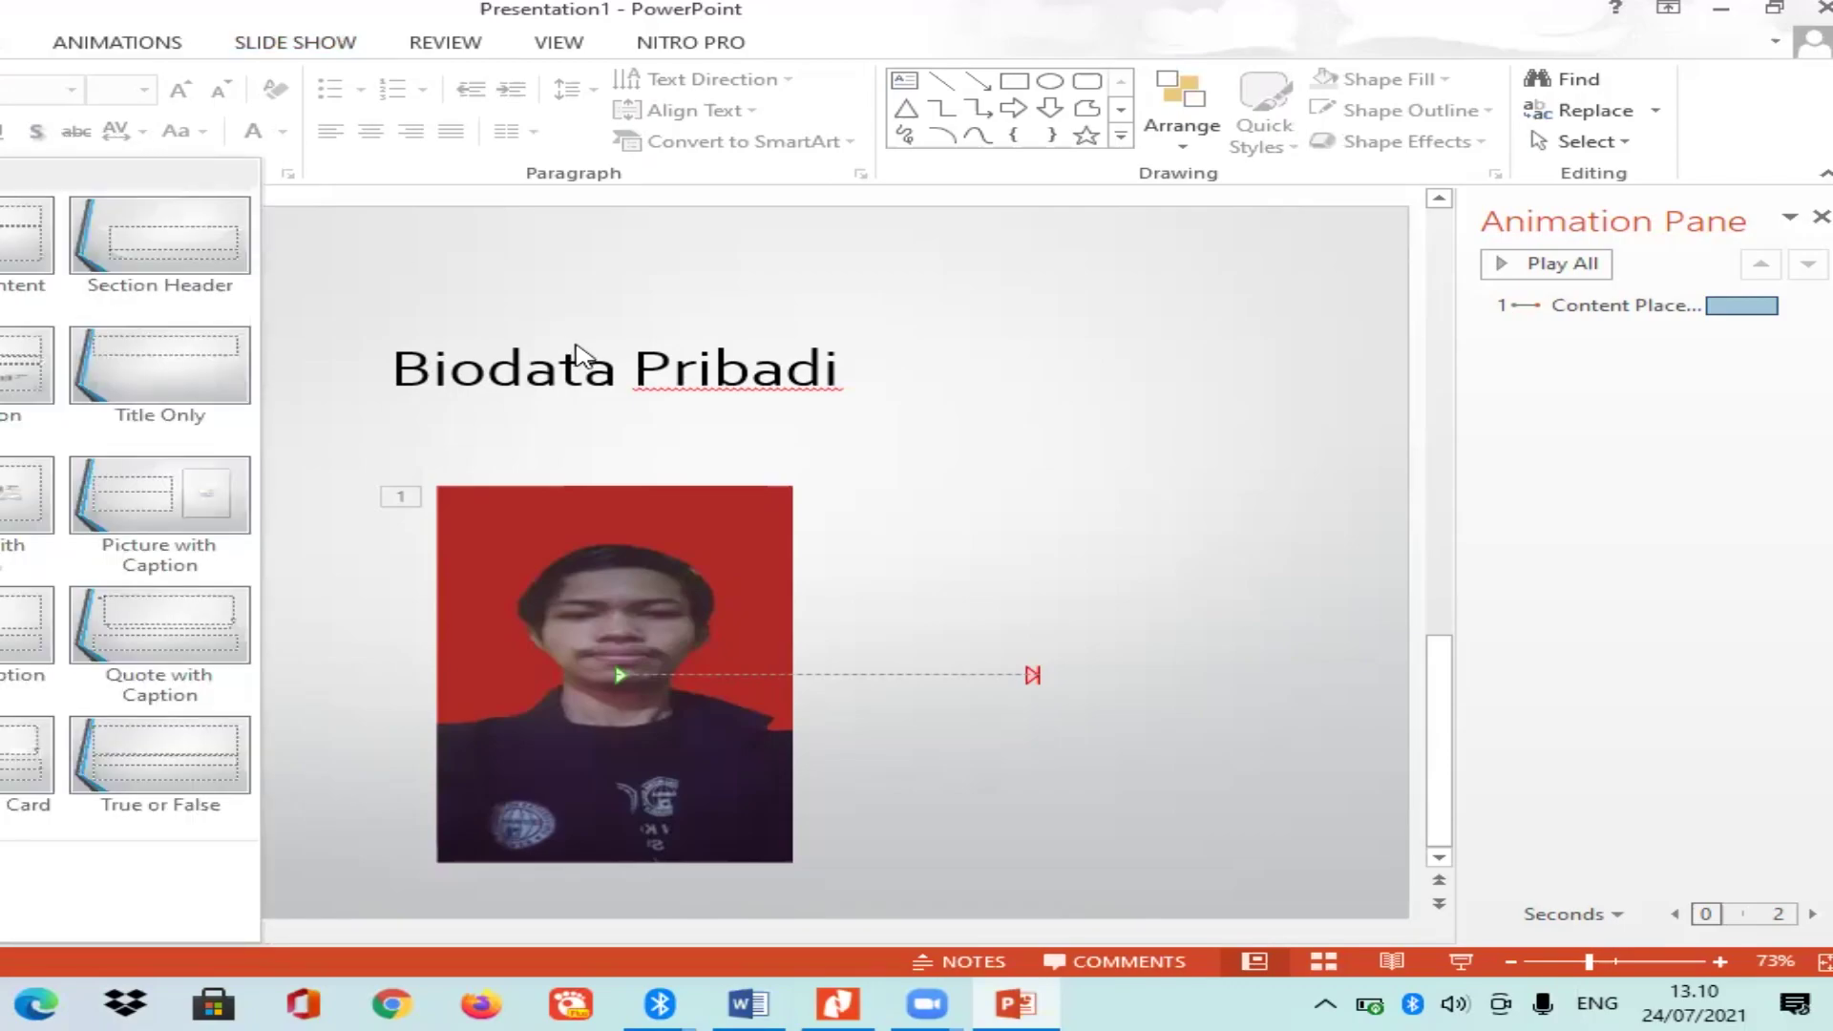
click(334, 541)
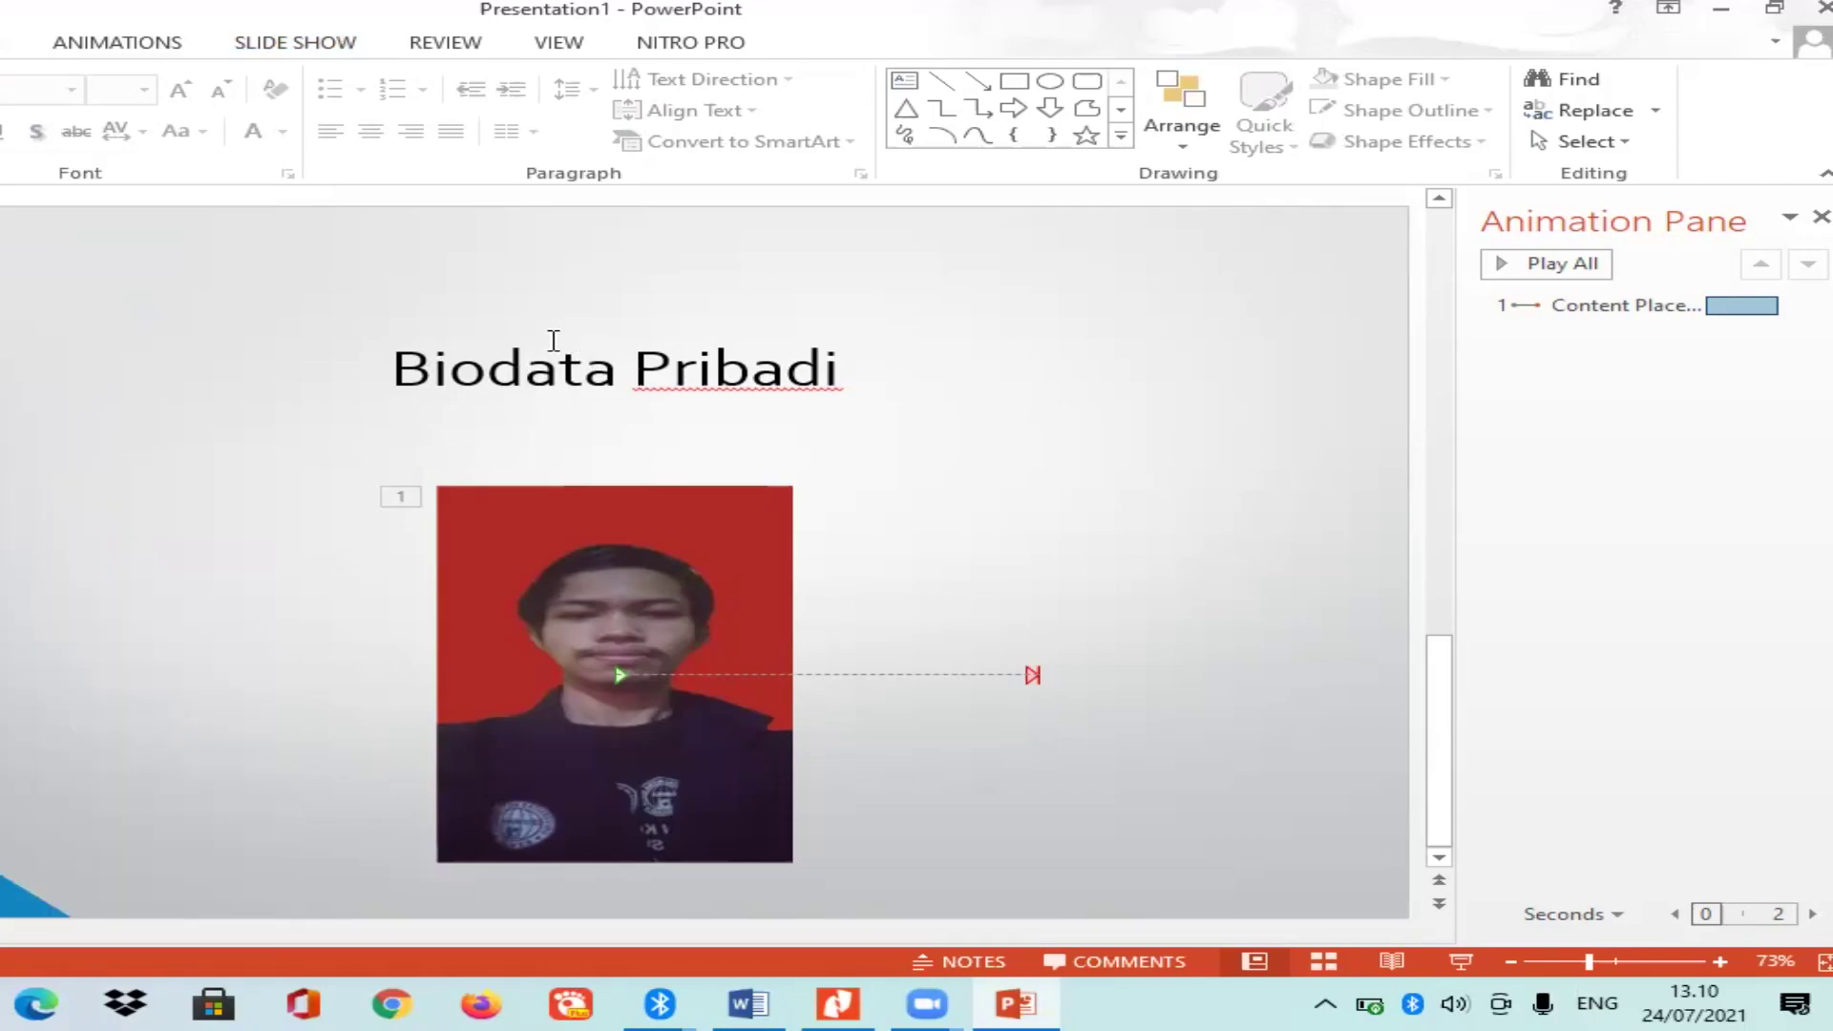
click(554, 340)
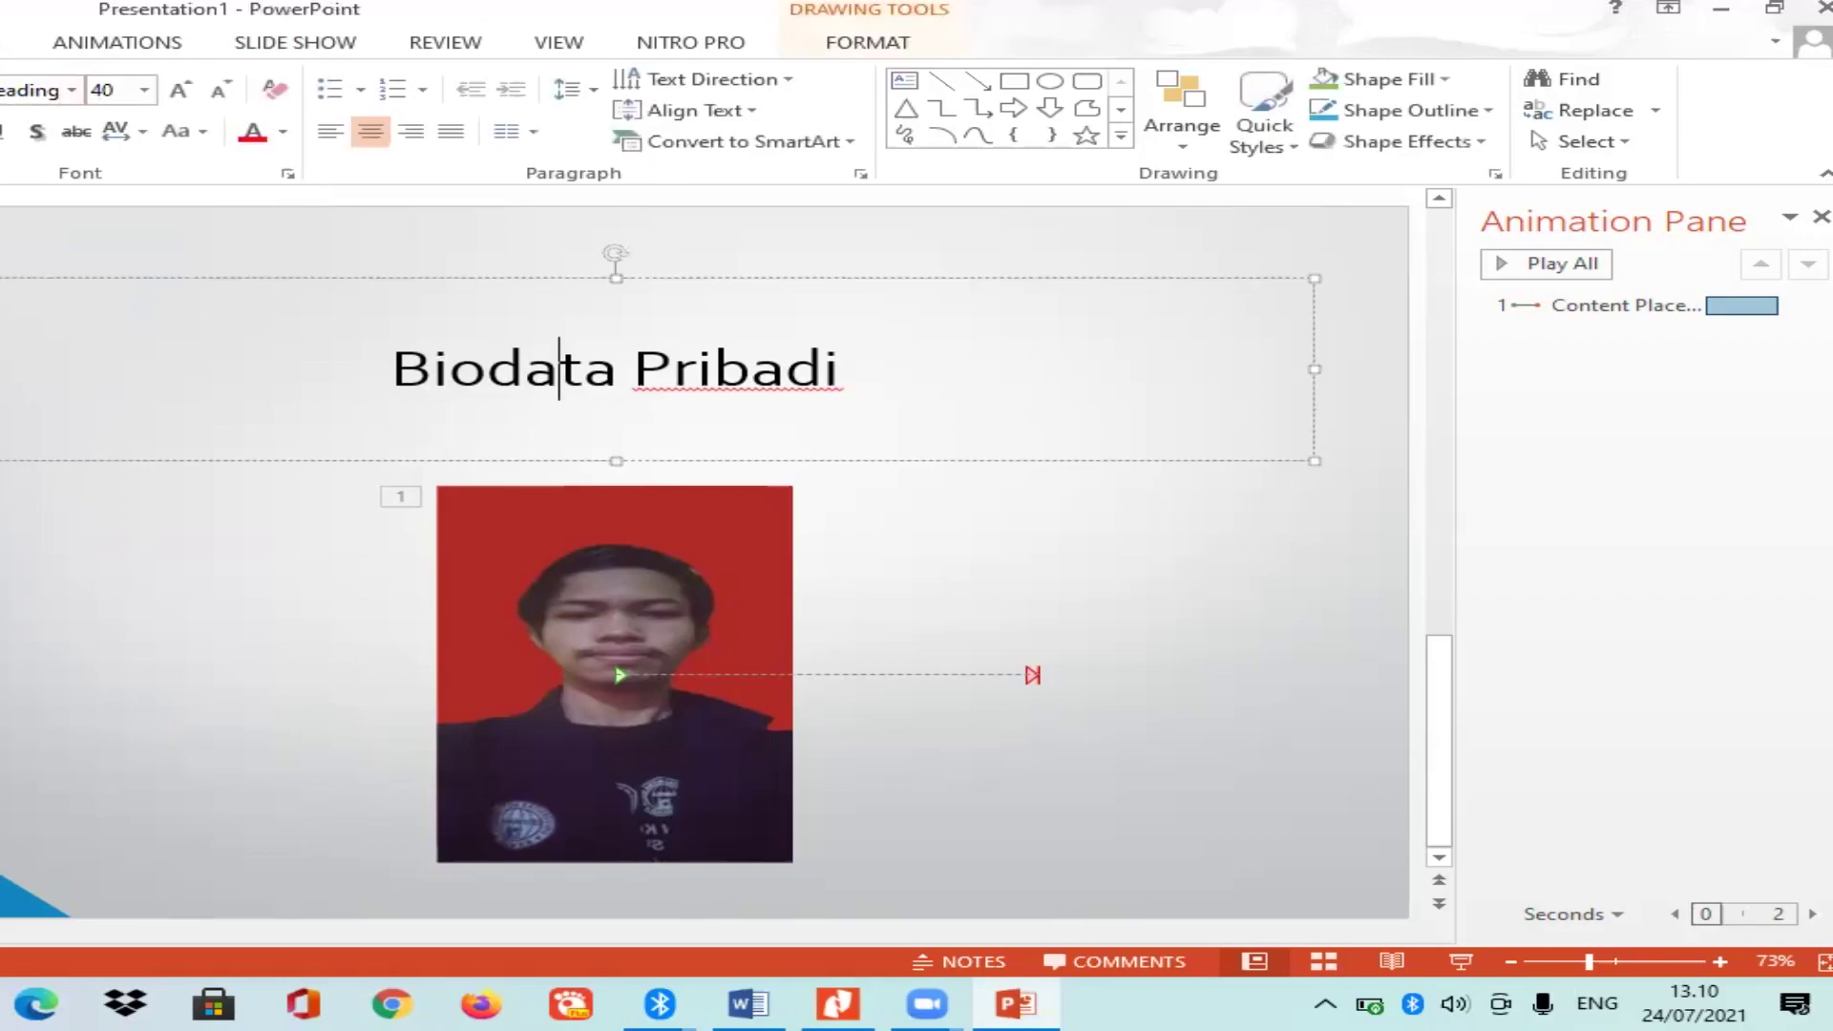
key(alt+n)
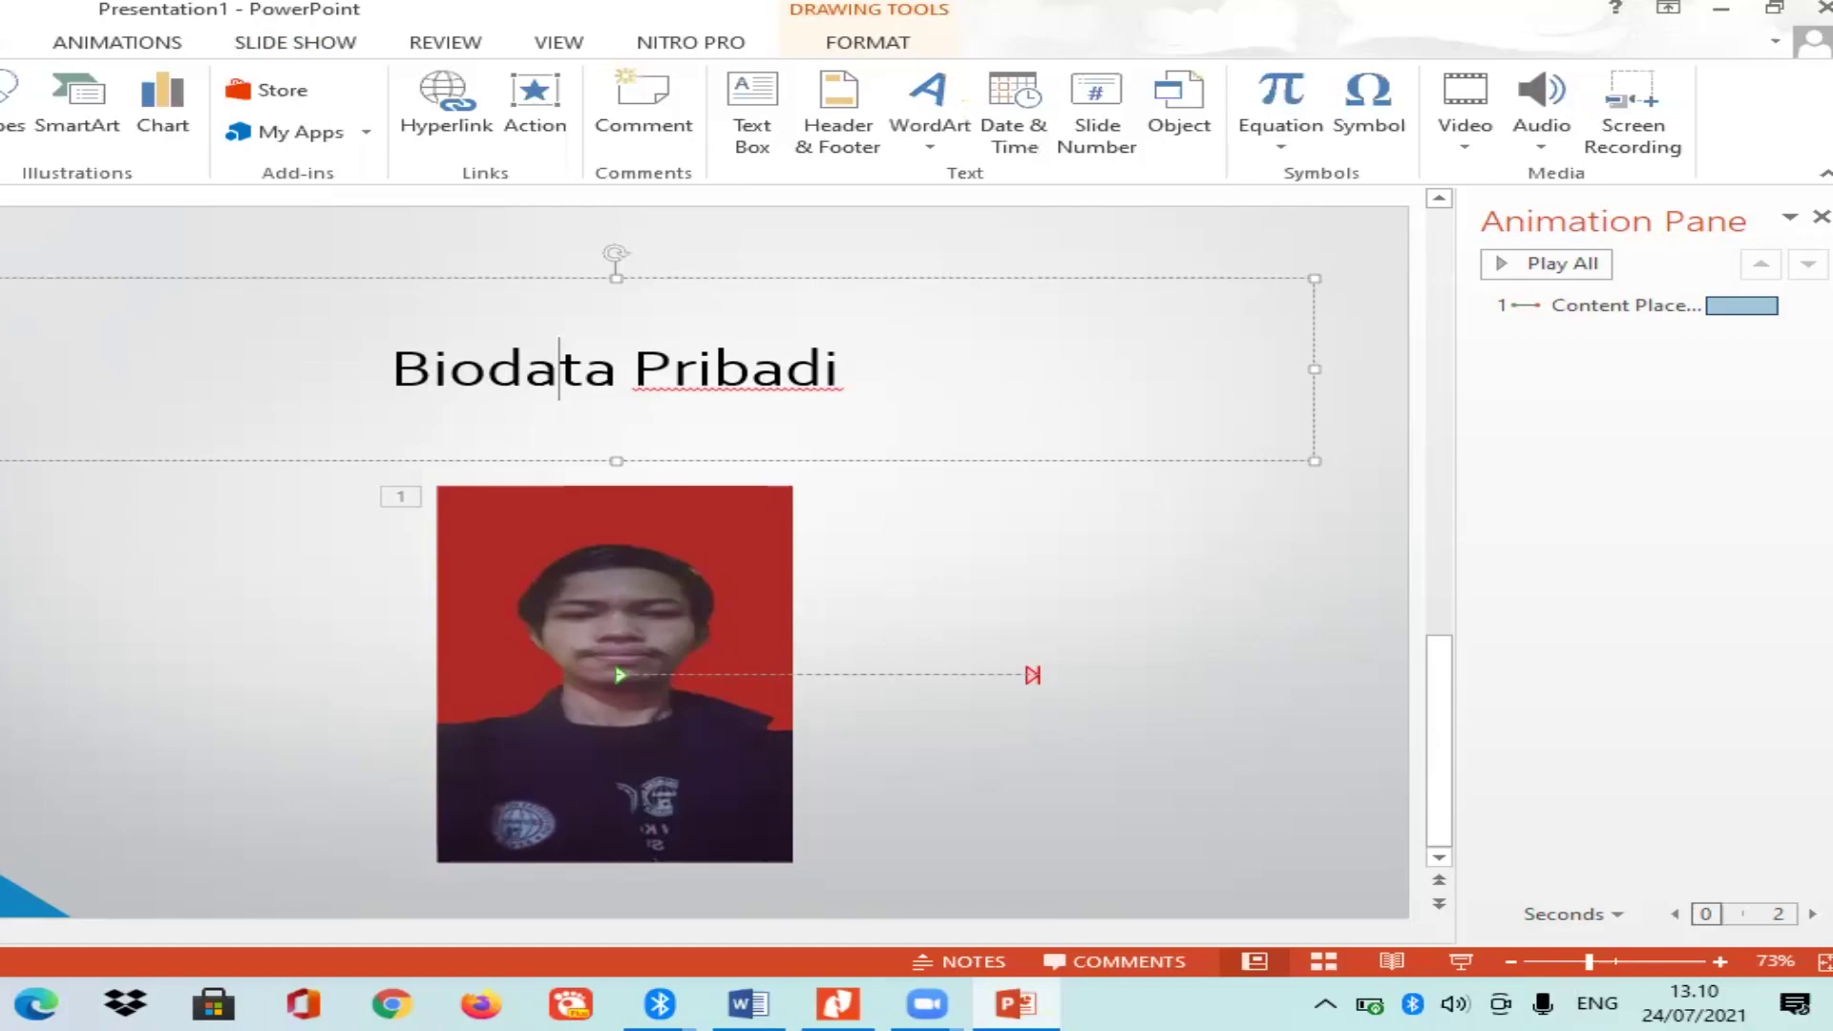
click(926, 1003)
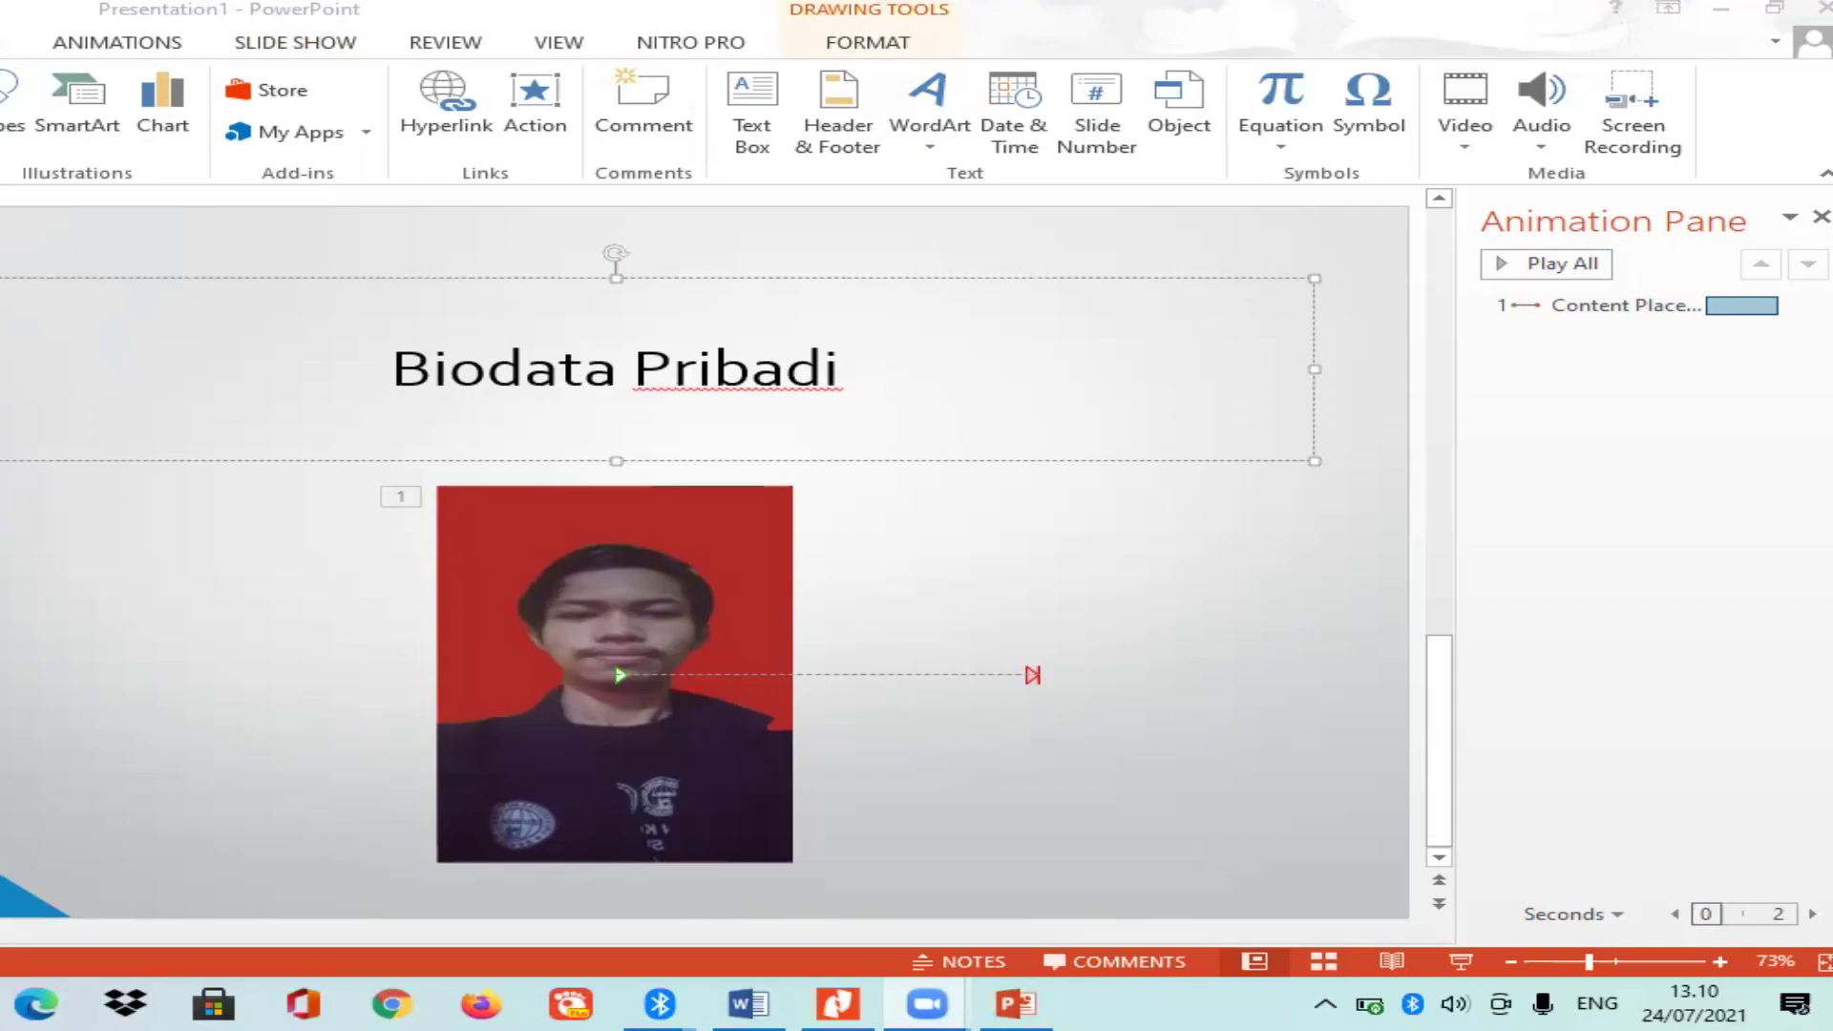
click(33, 149)
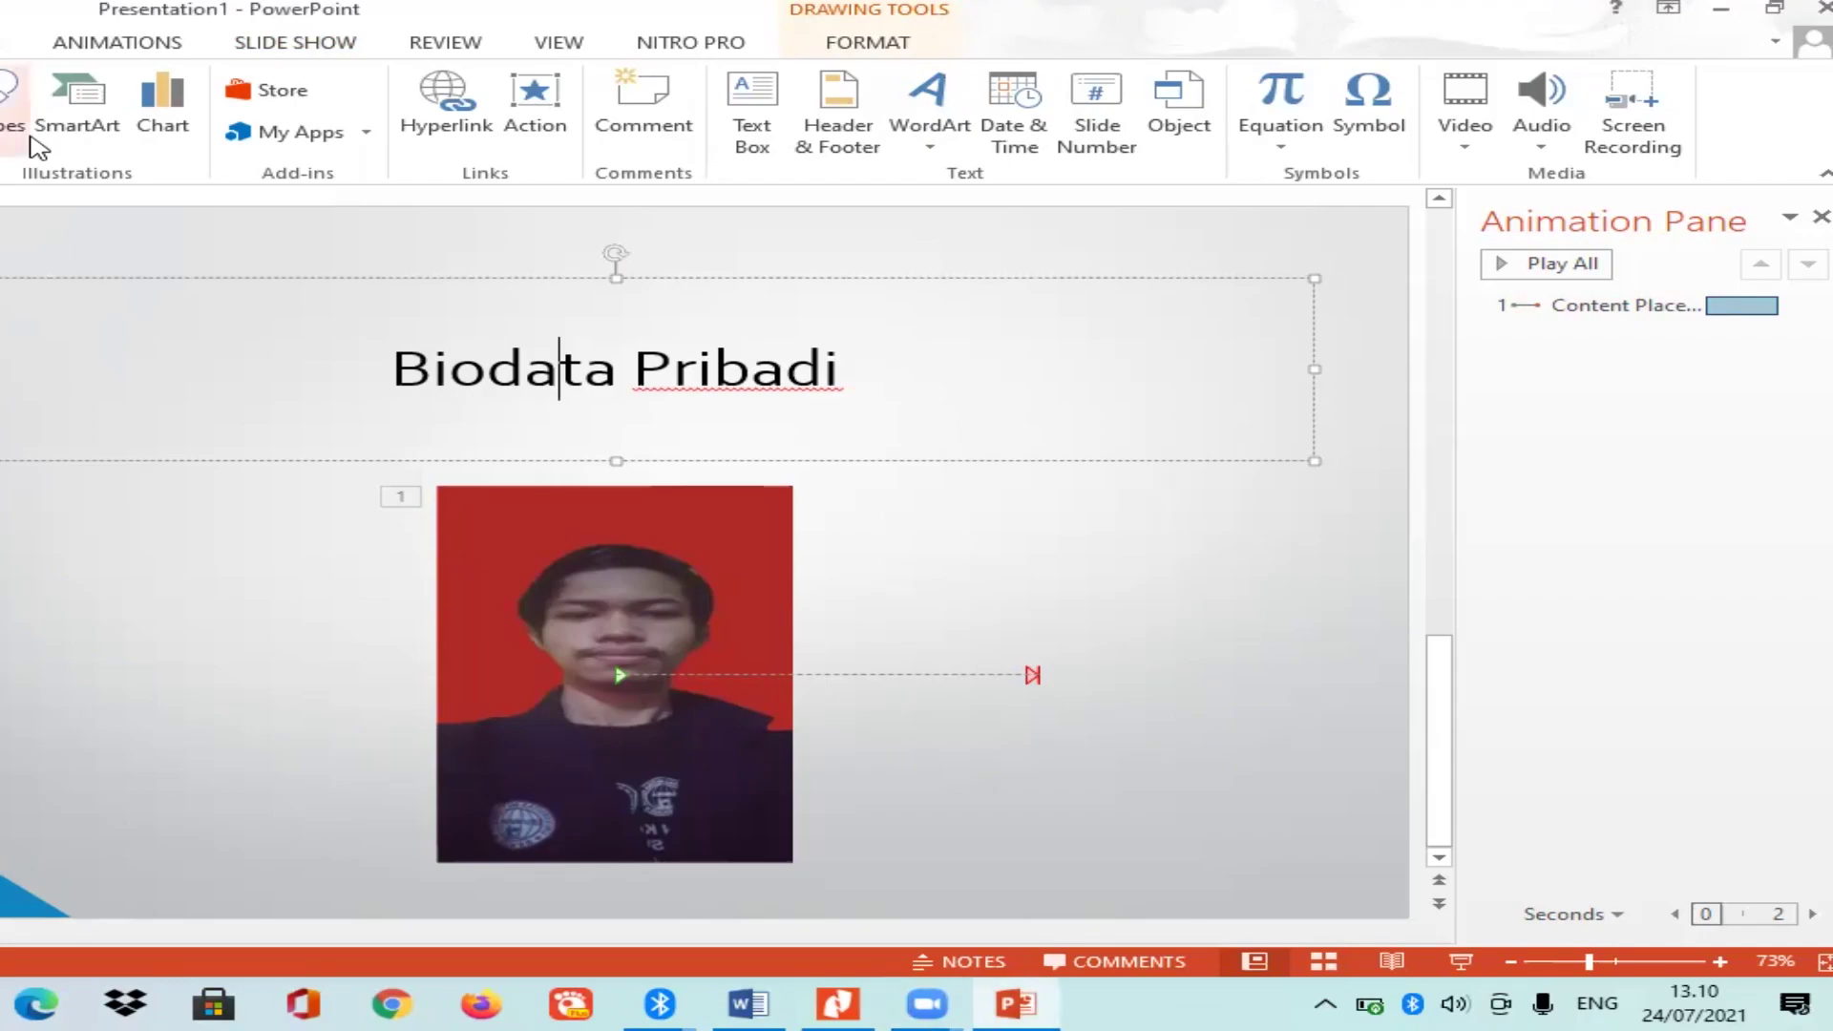
click(19, 134)
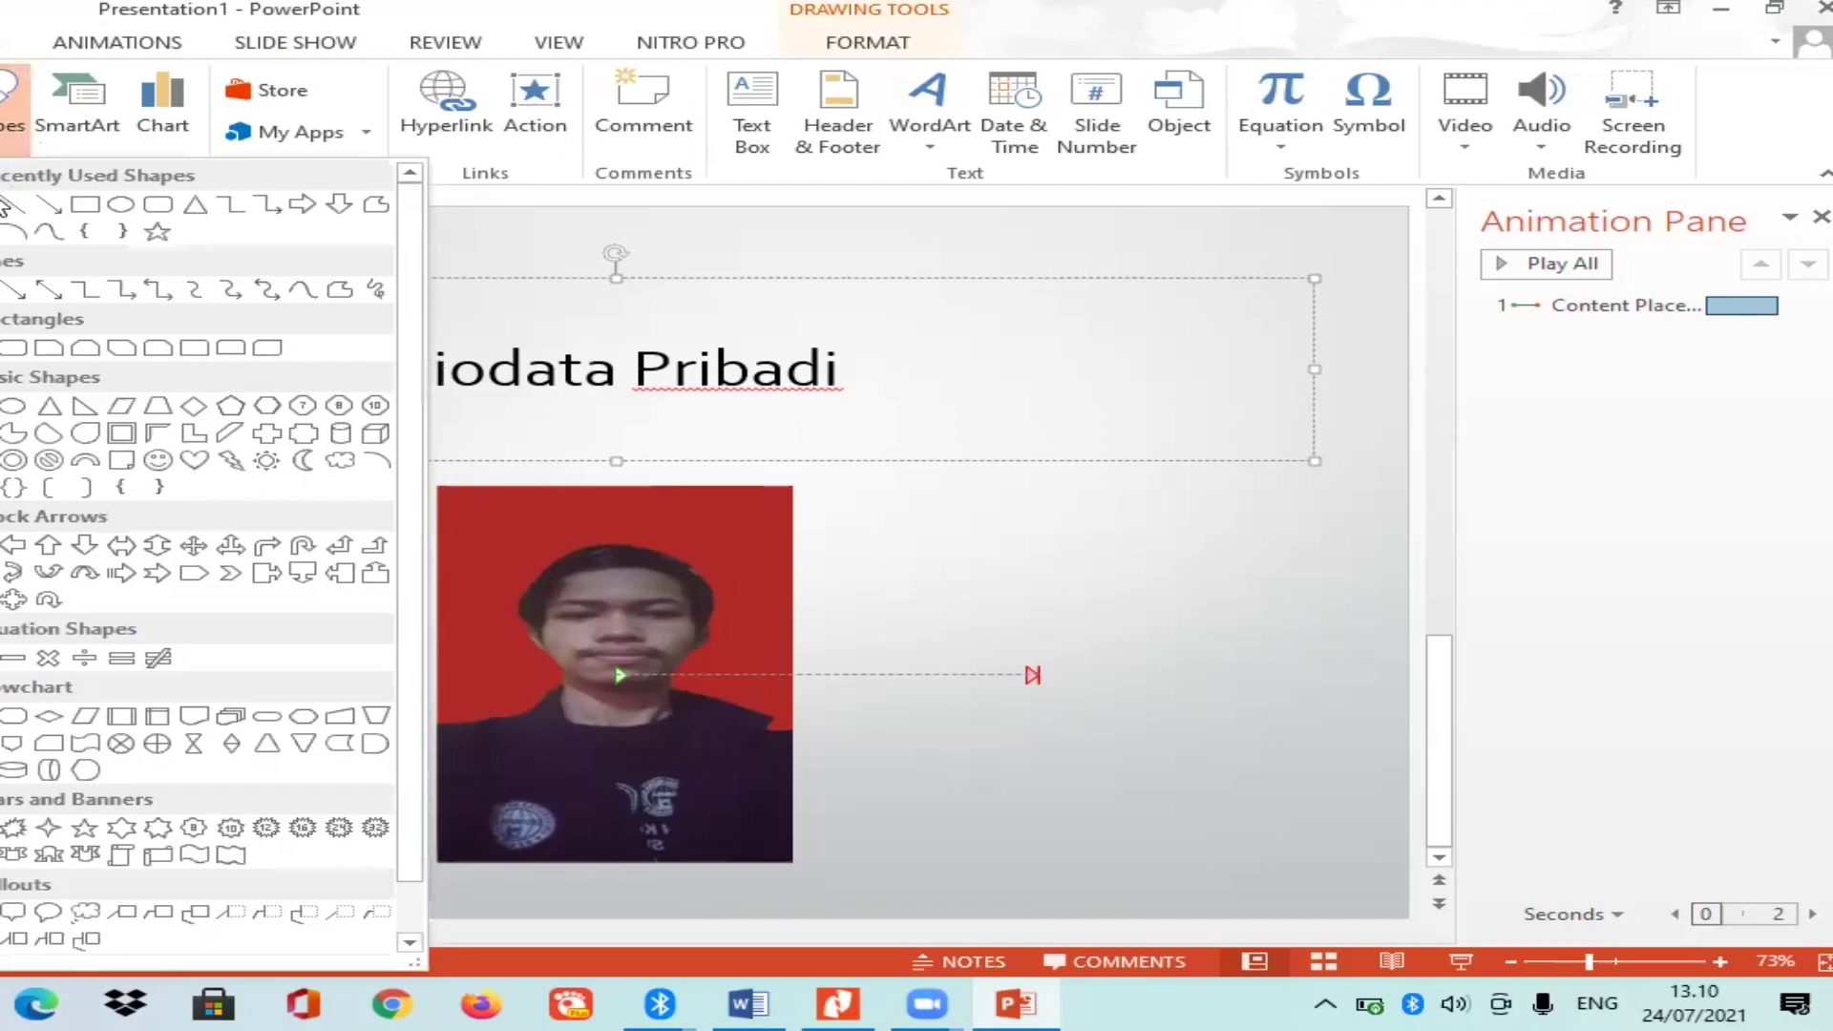
Draw a text box at the slide's left, type the student's name, and widen it.
click(751, 109)
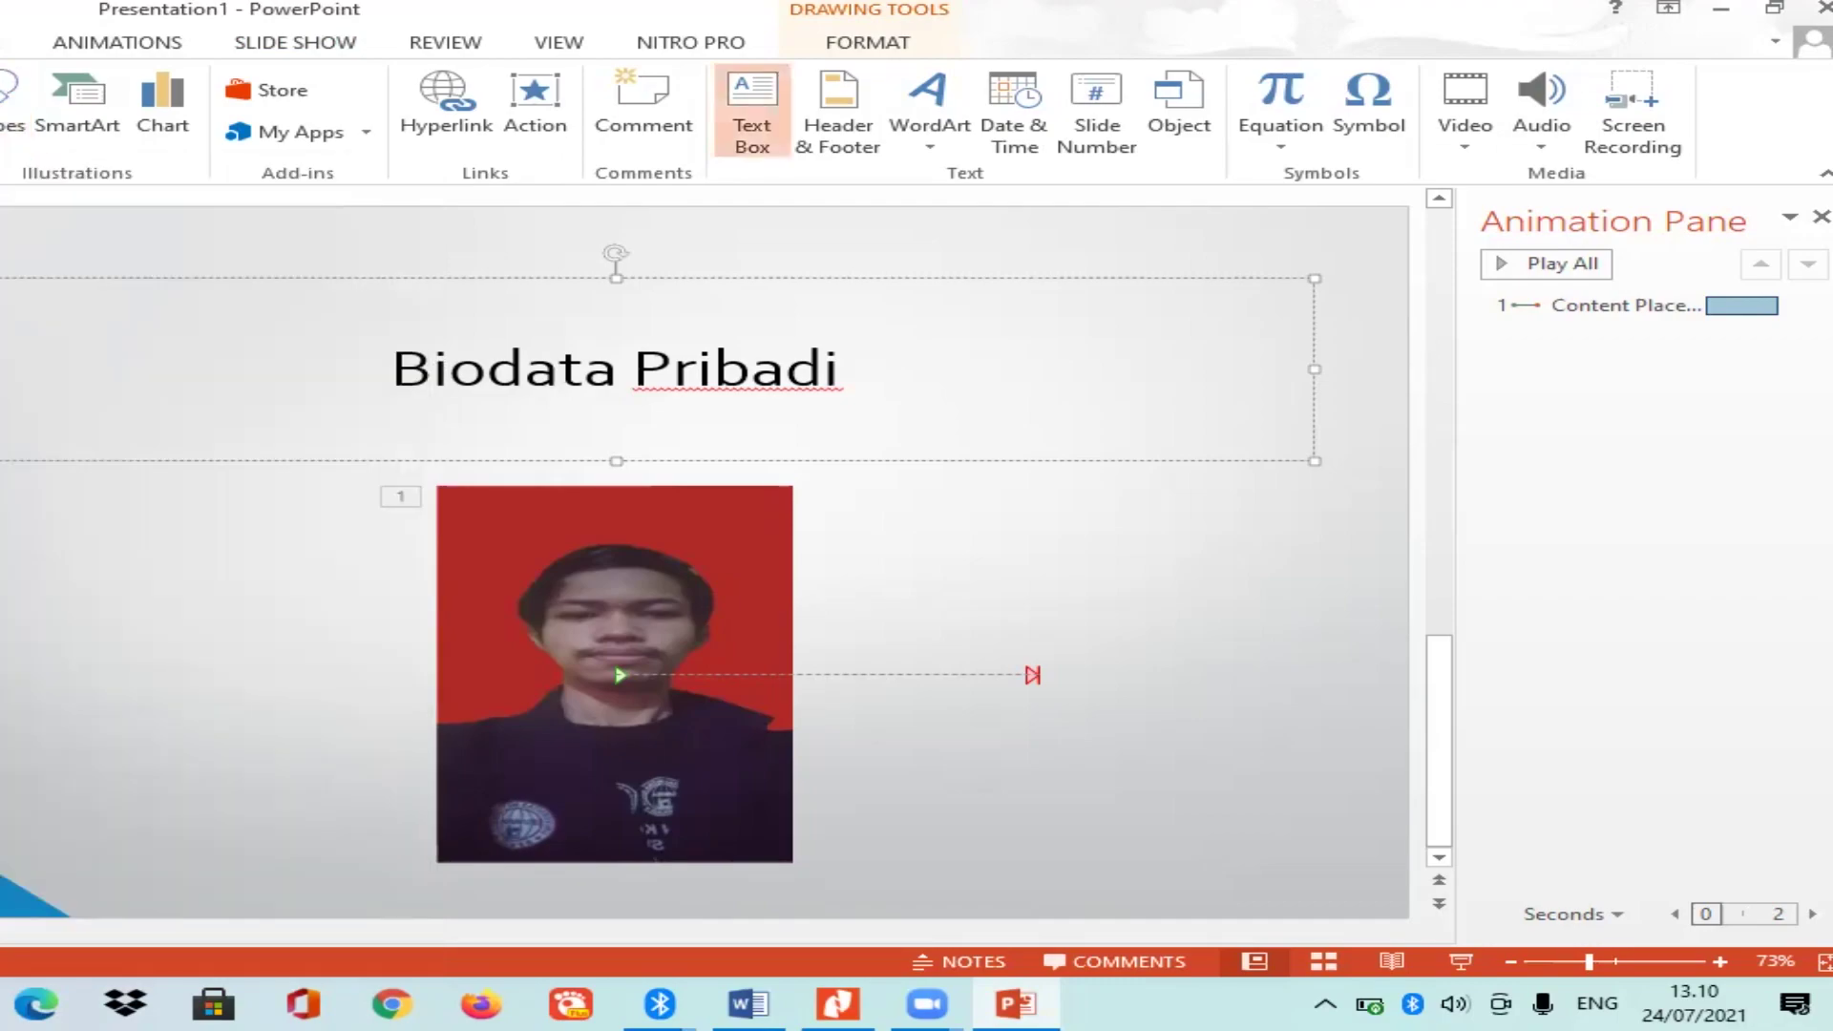
drag(1, 498, 344, 648)
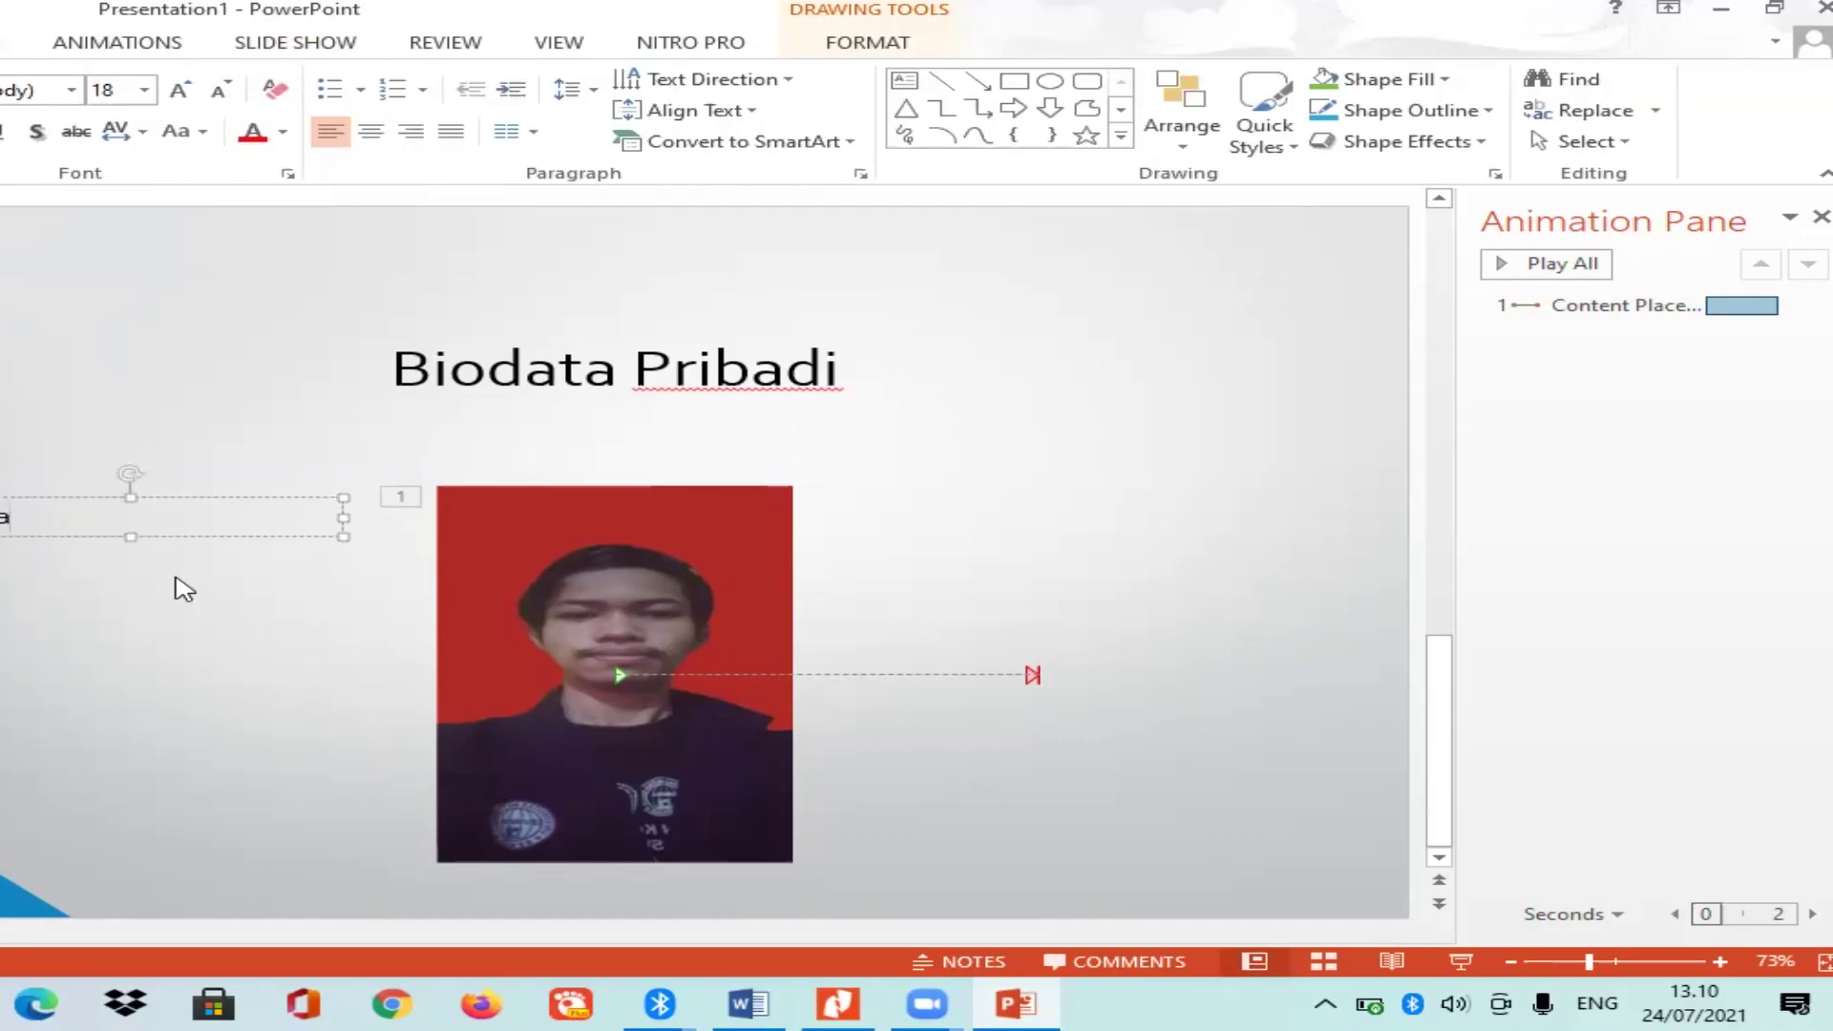
text(:)
text( Muhamm)
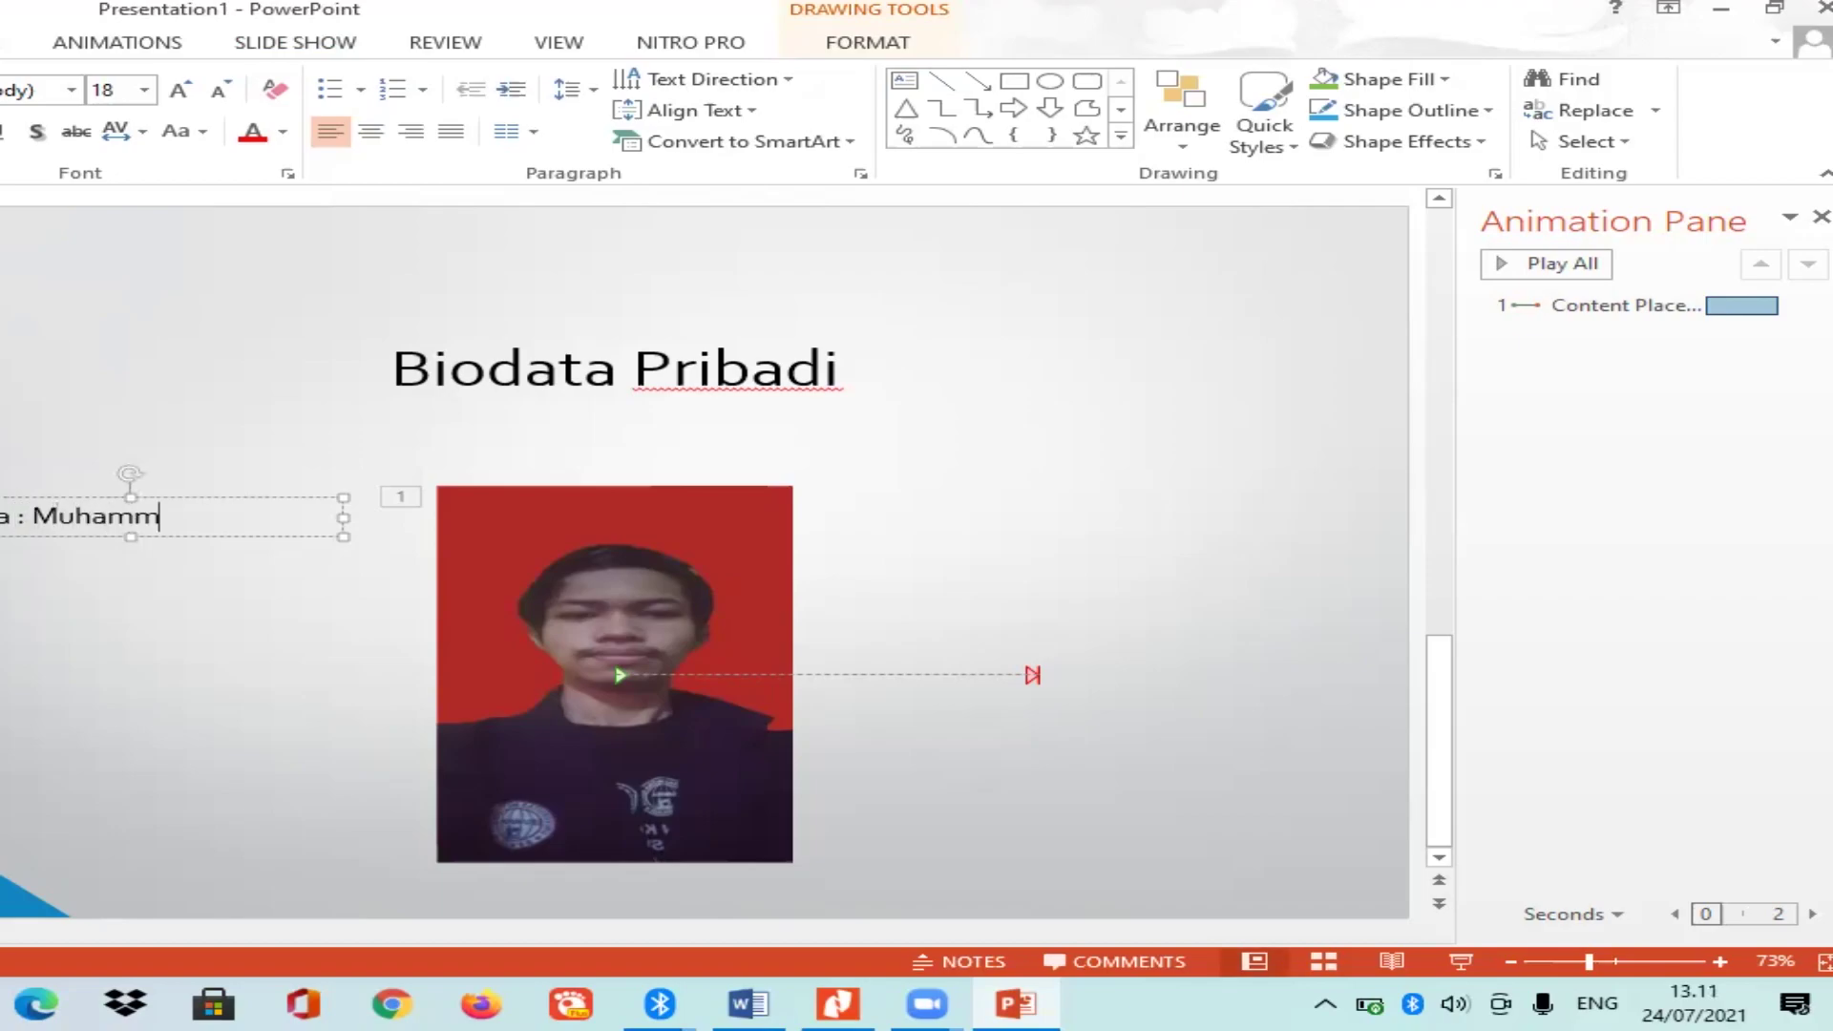
text(ad Zul)
text(fikar)
key(Return)
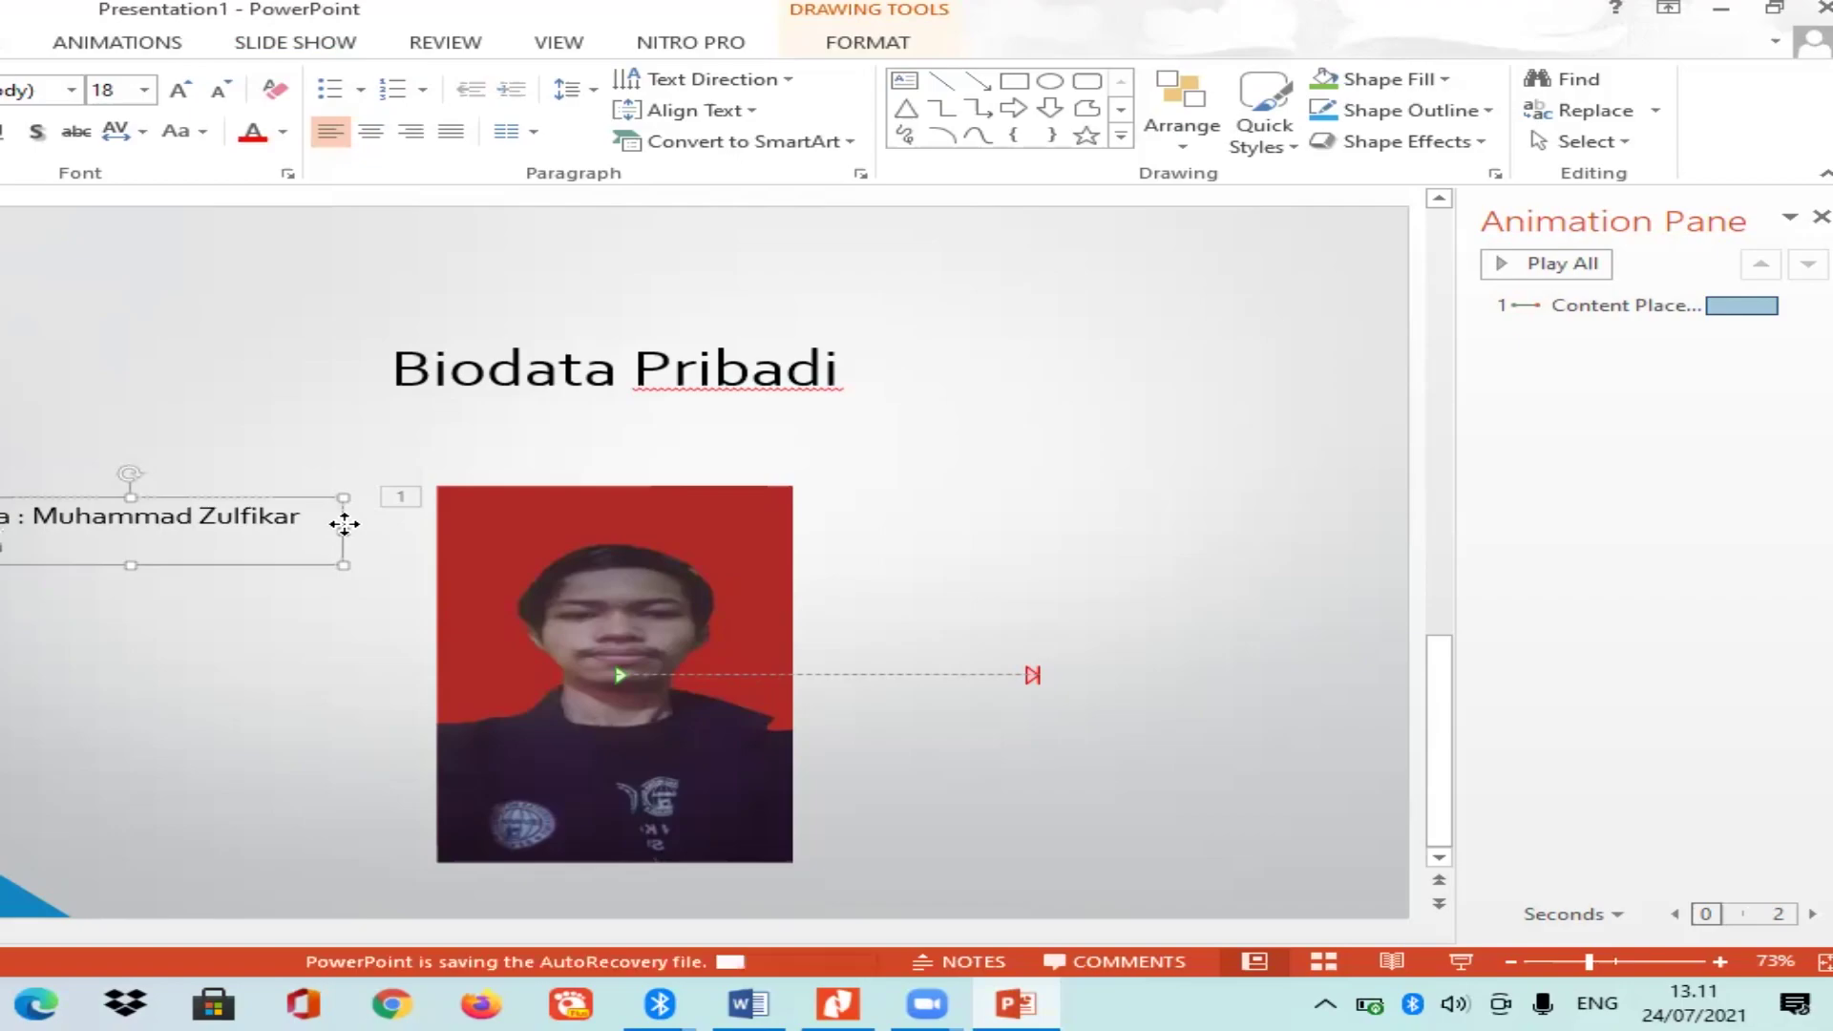
drag(344, 527, 403, 531)
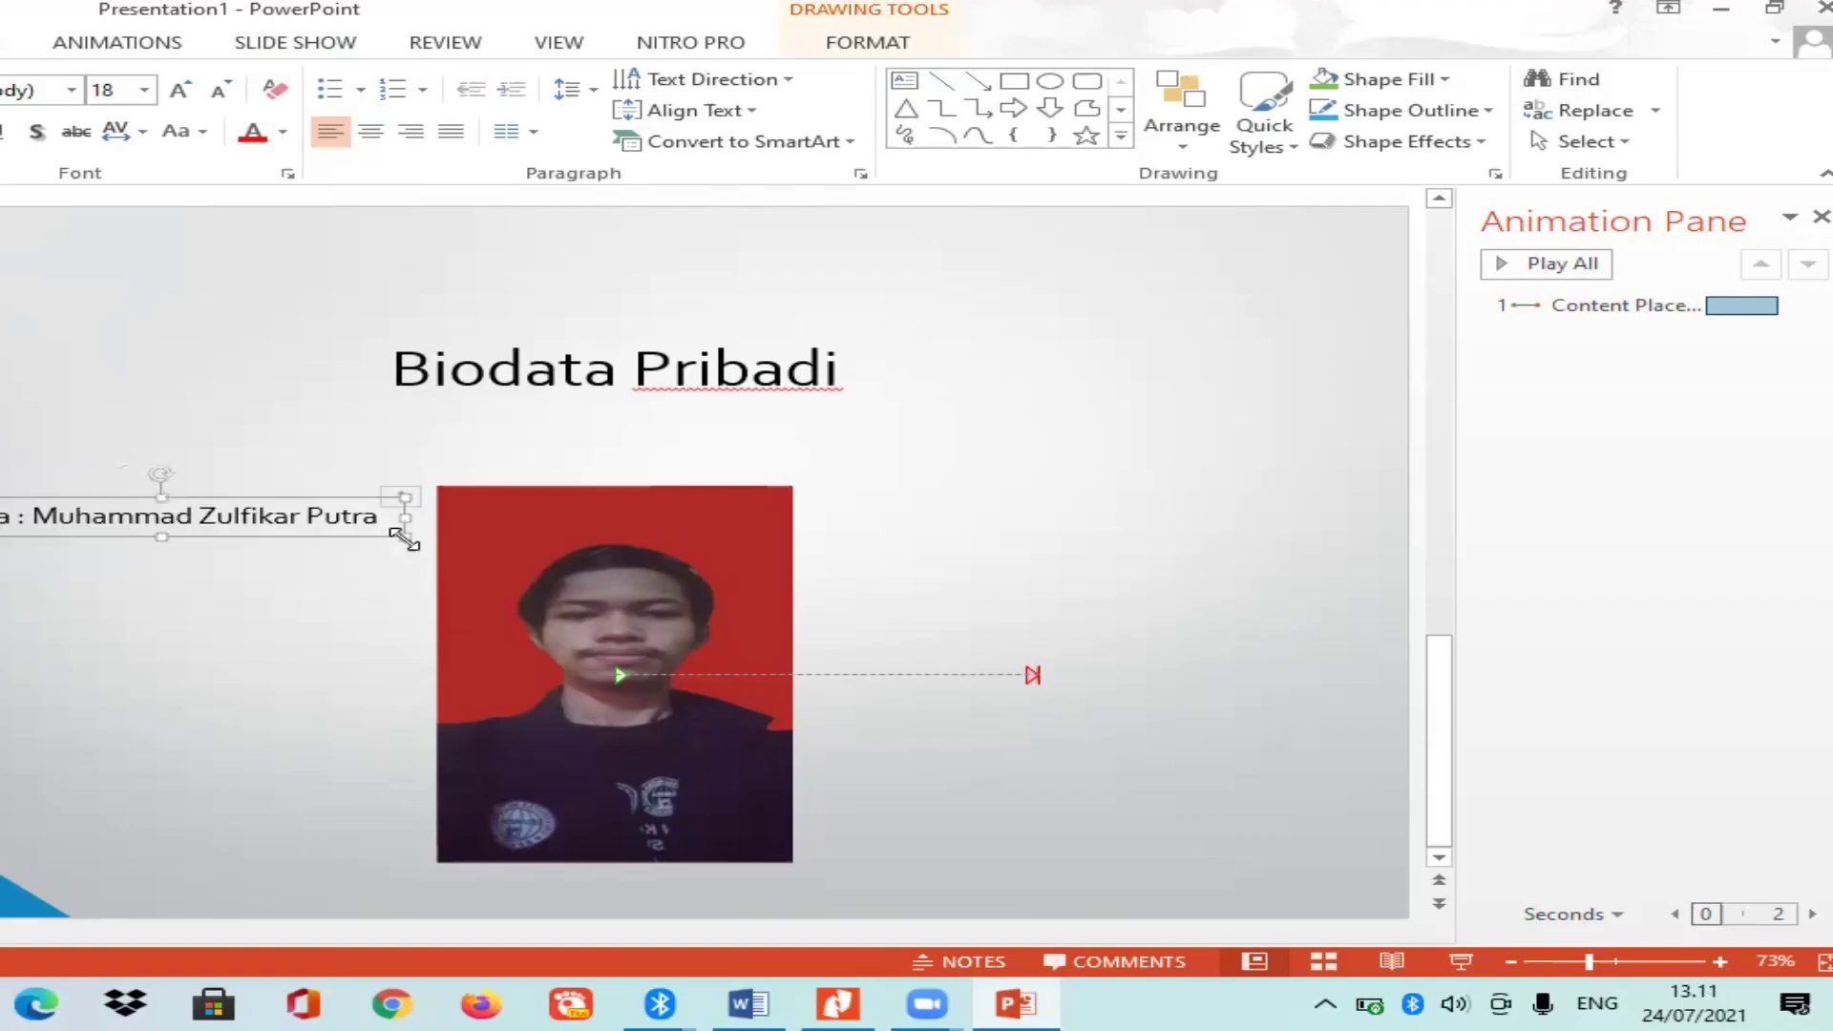
Add a second line with the student's NIM and remove the stray spaces in it.
click(354, 518)
key(End)
key(Return)
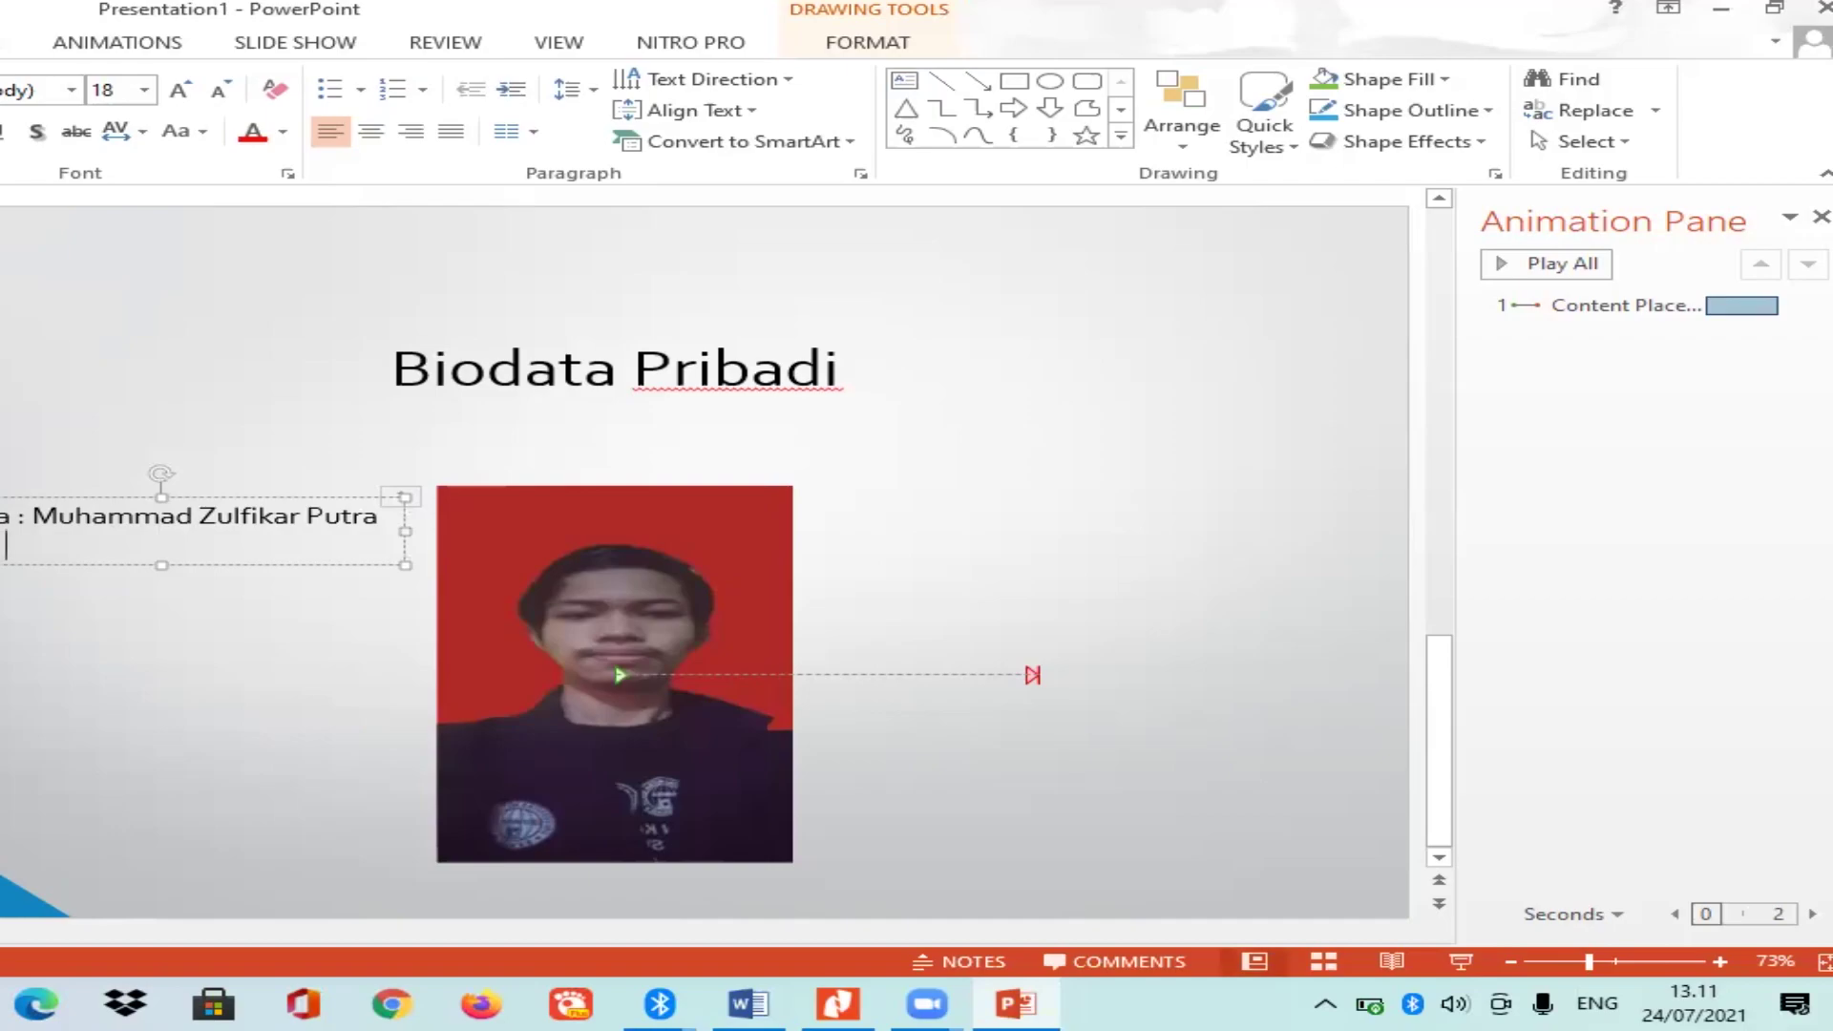
text(43A 5)
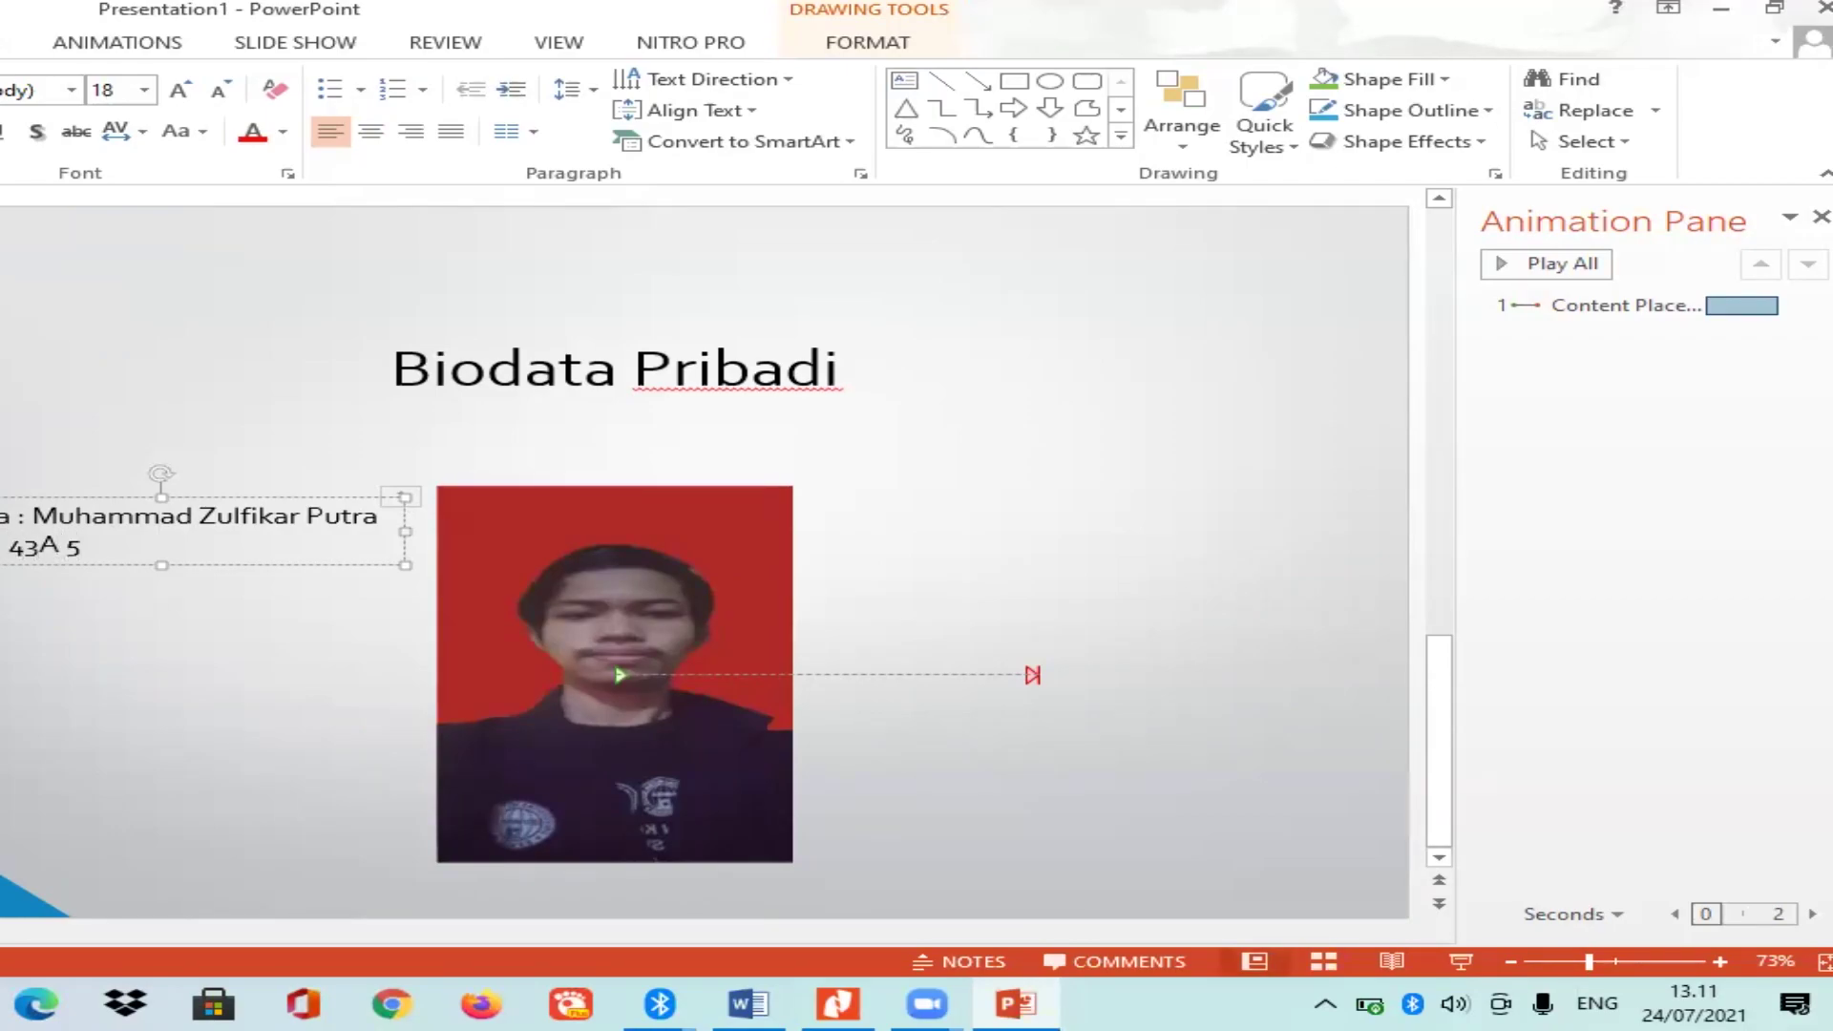
text(7)
text( oc)
text(6)
text(5)
text(20017)
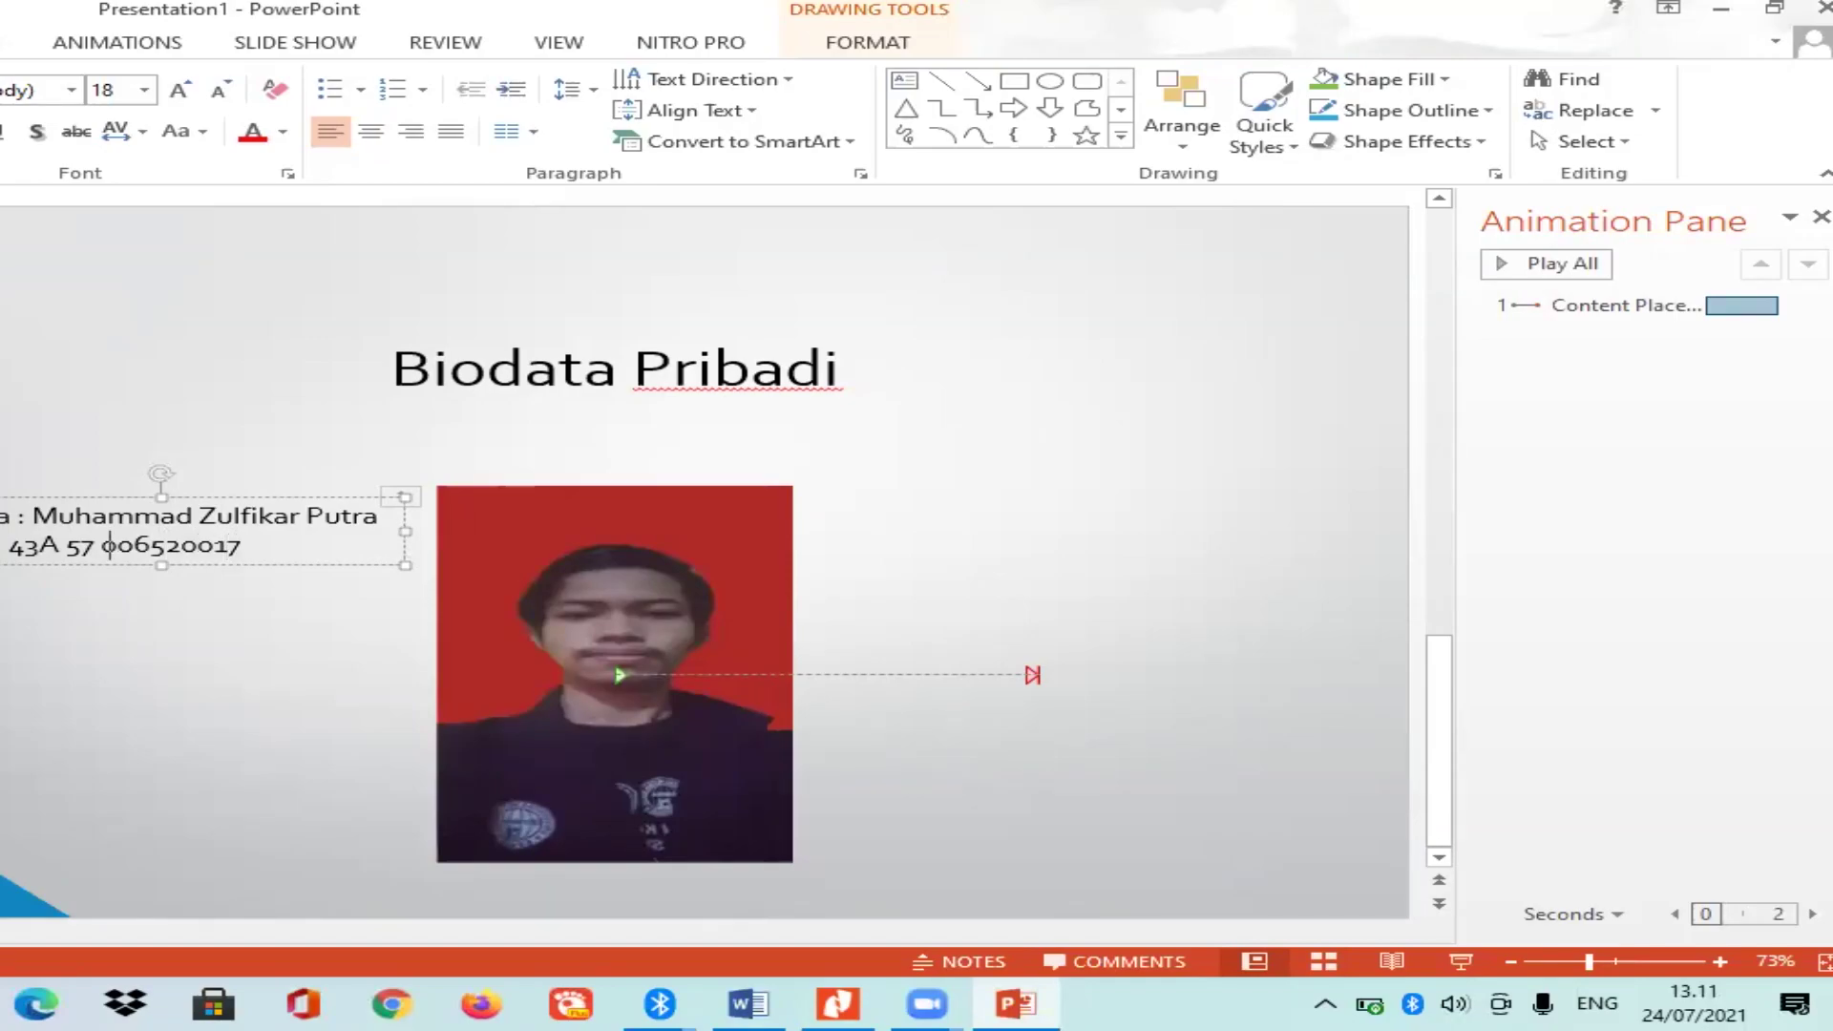
key(BackSpace)
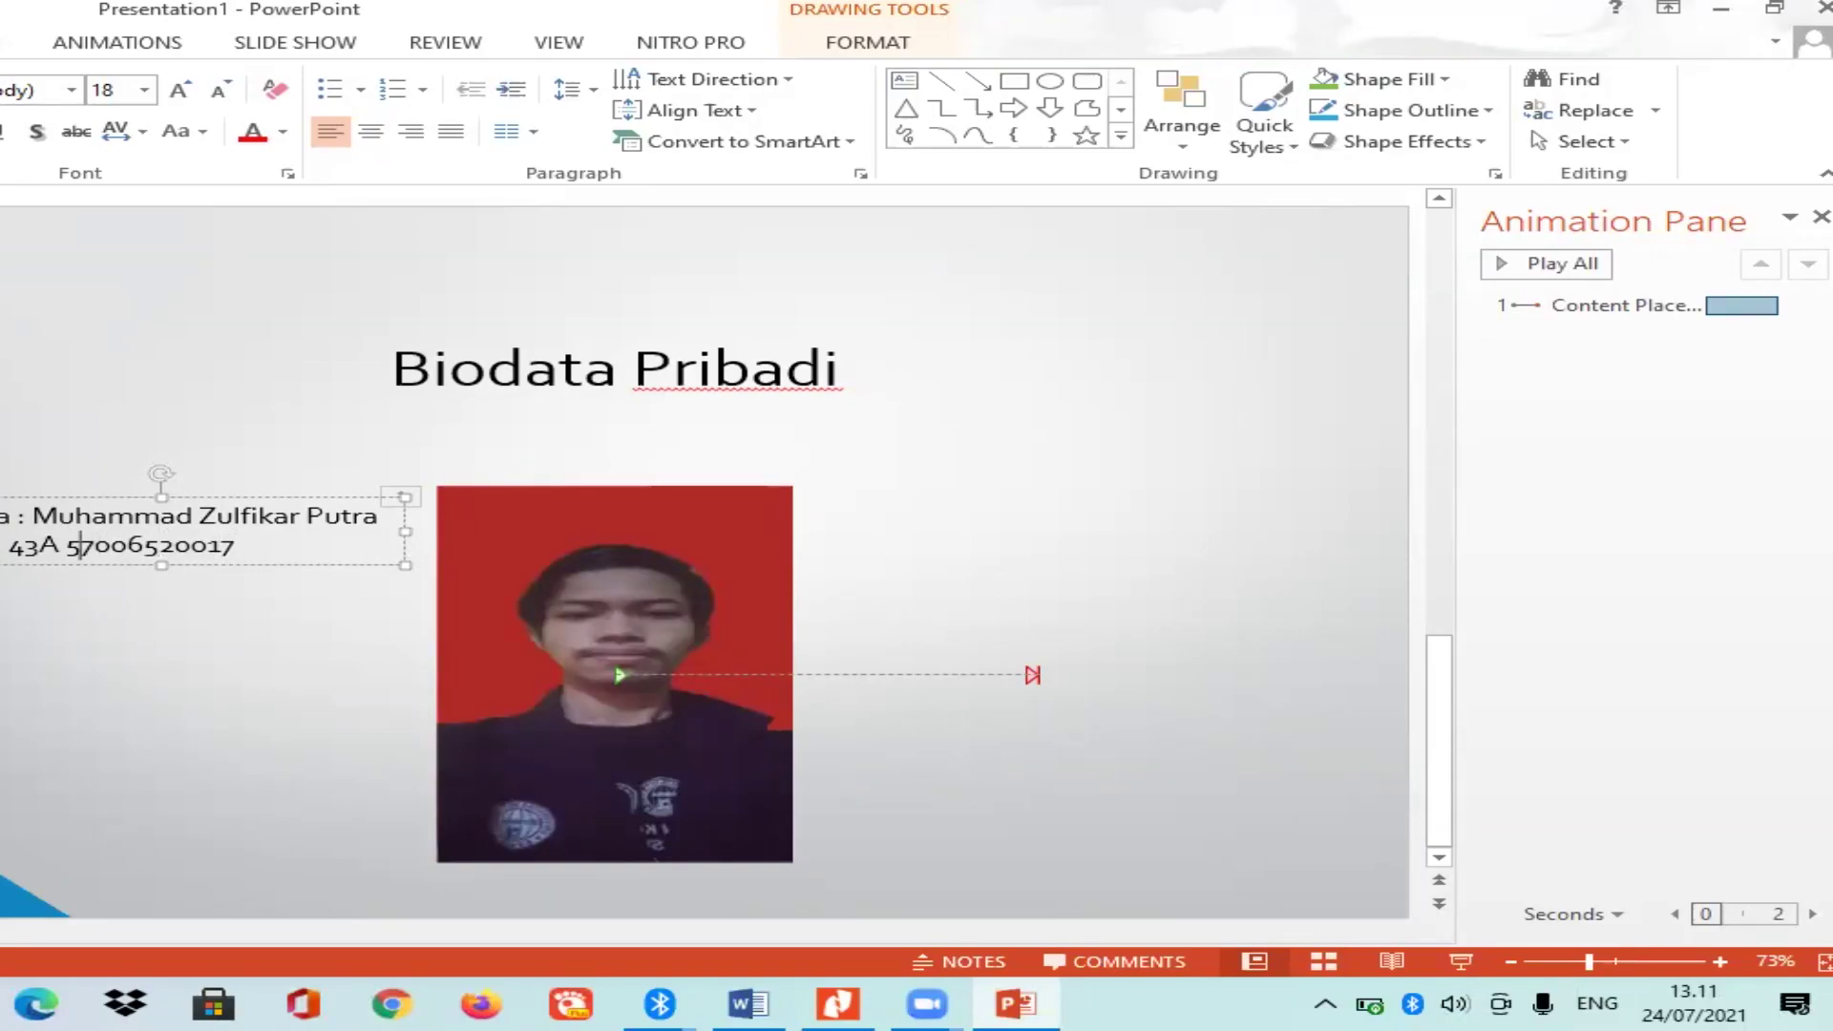
key(Left)
key(BackSpace)
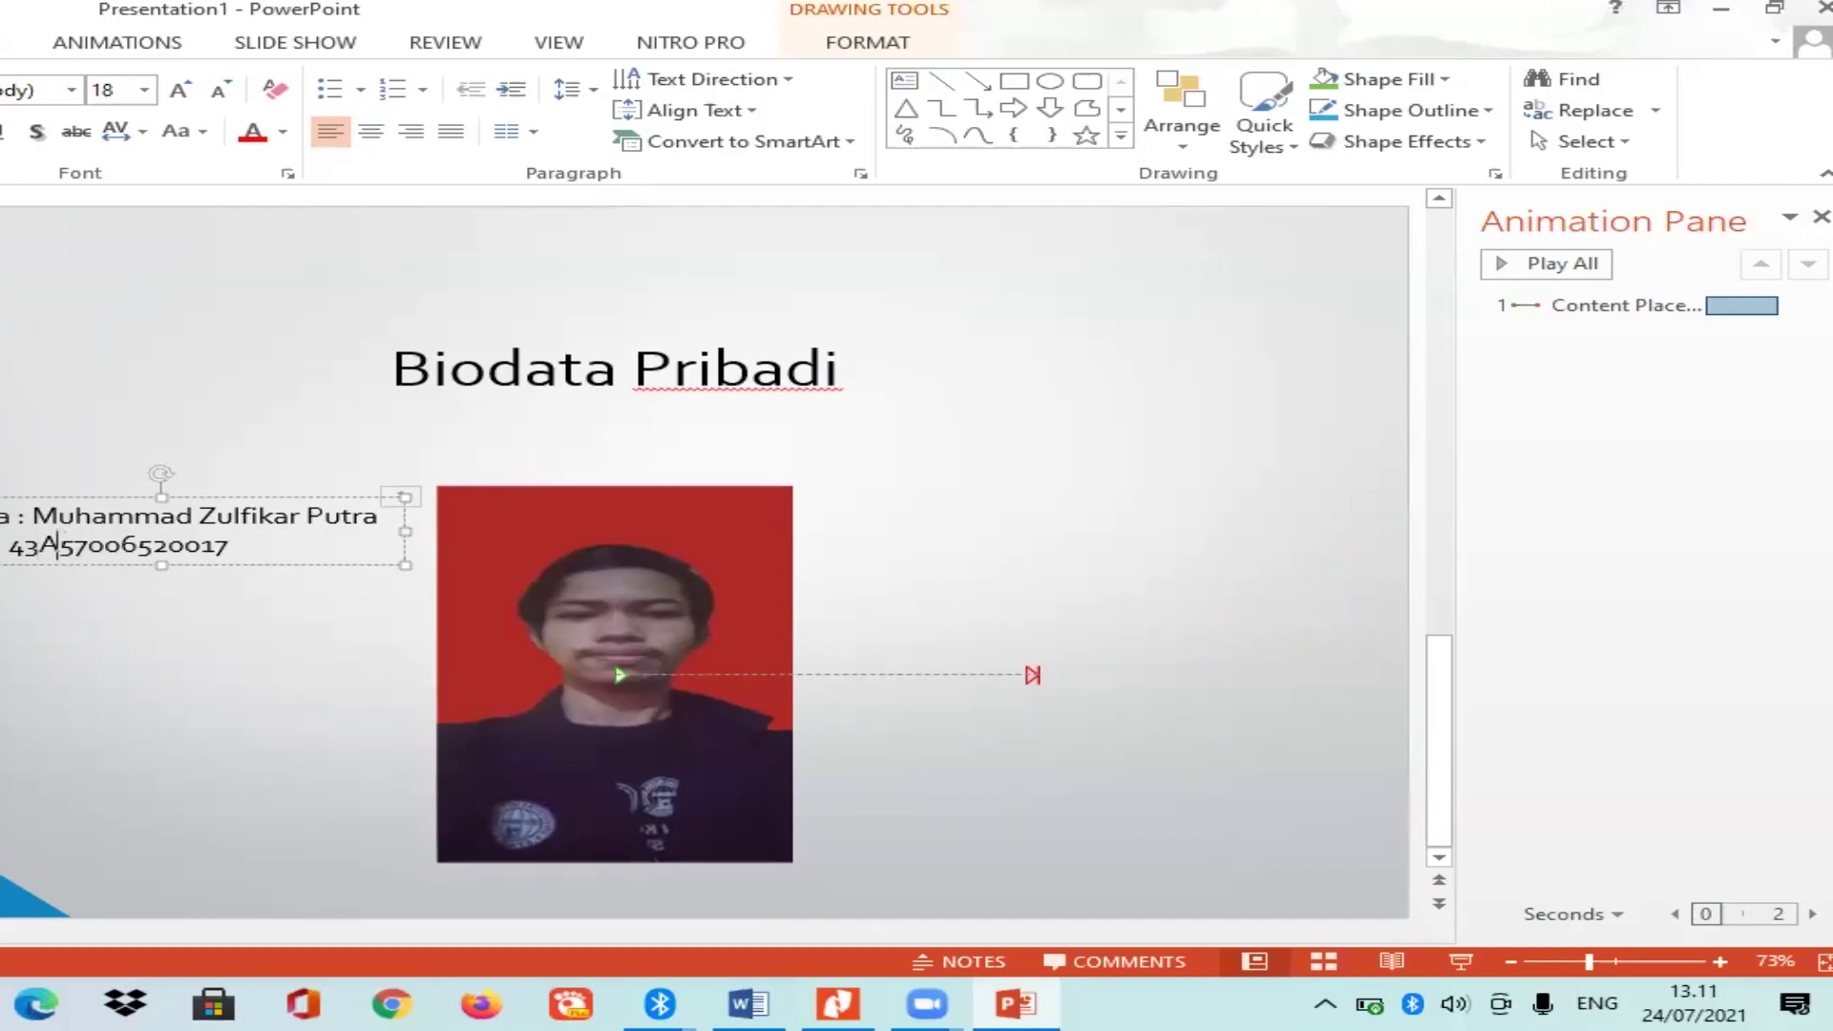
click(86, 545)
Move the name and NIM text box up beside the photo.
click(272, 651)
click(232, 515)
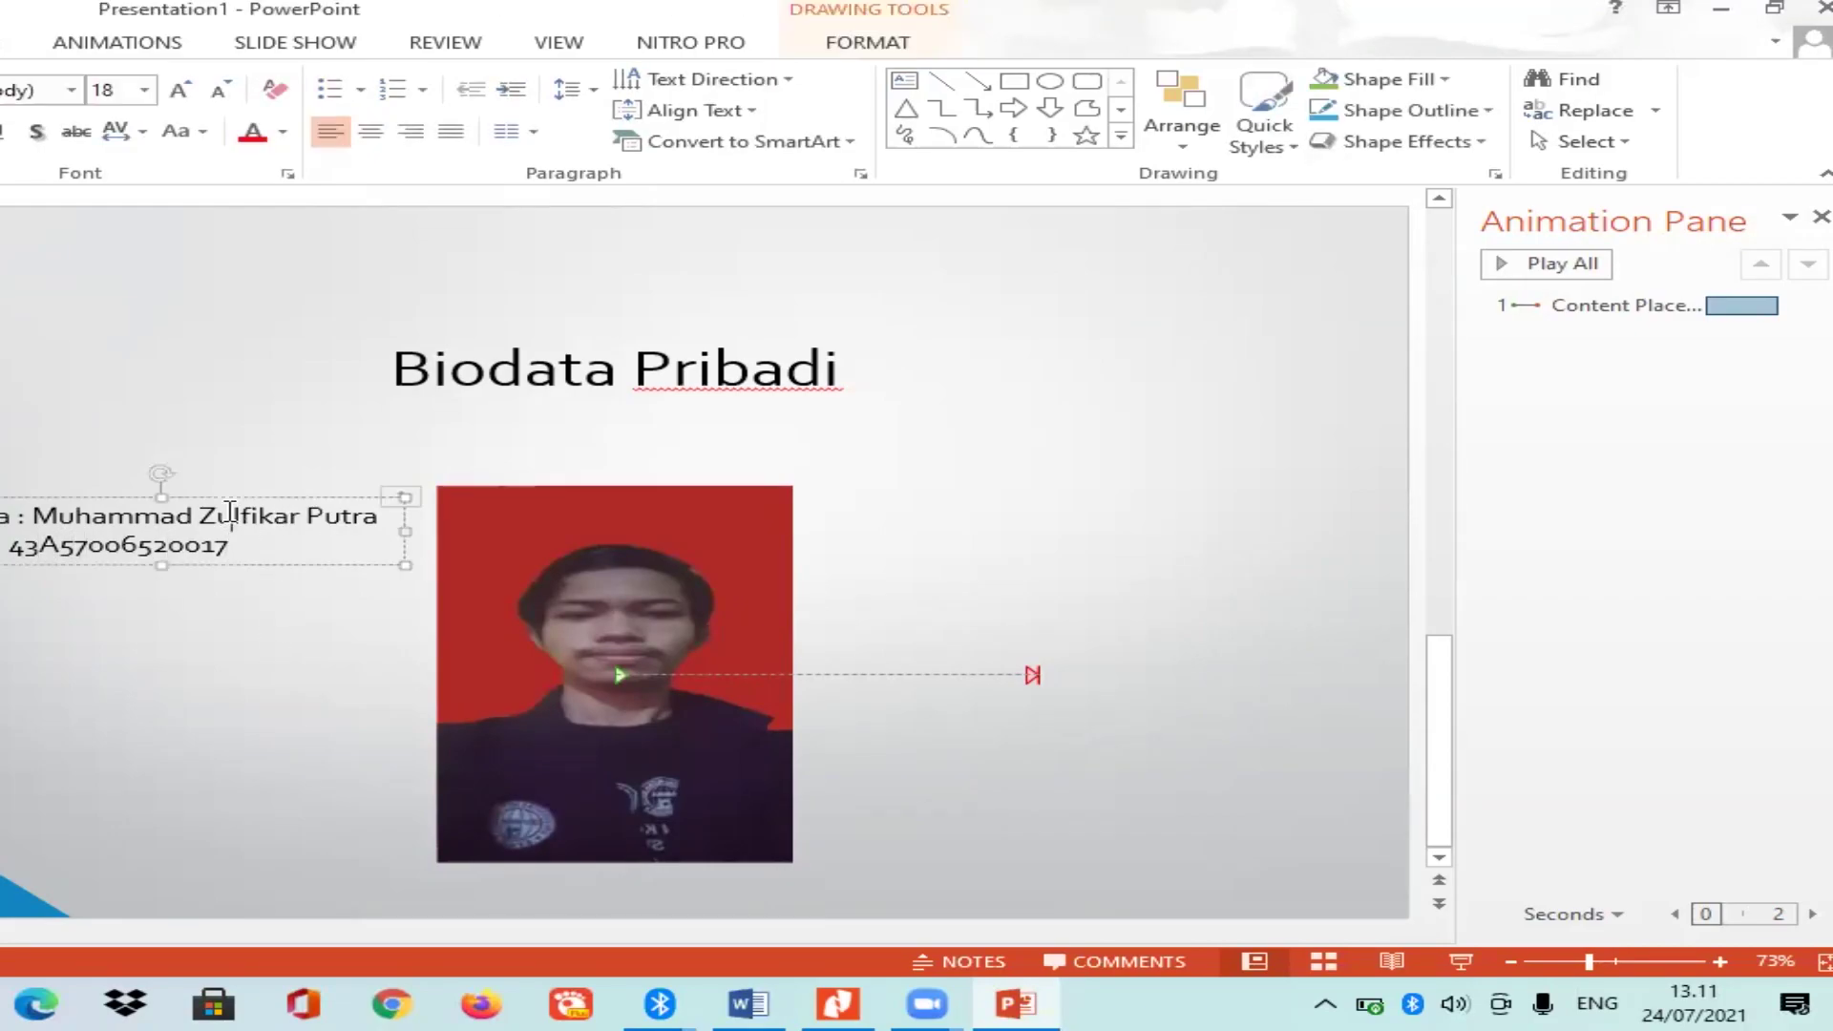
mouse_move(232, 496)
mouse_down()
mouse_move(685, 862)
mouse_move(232, 475)
mouse_up()
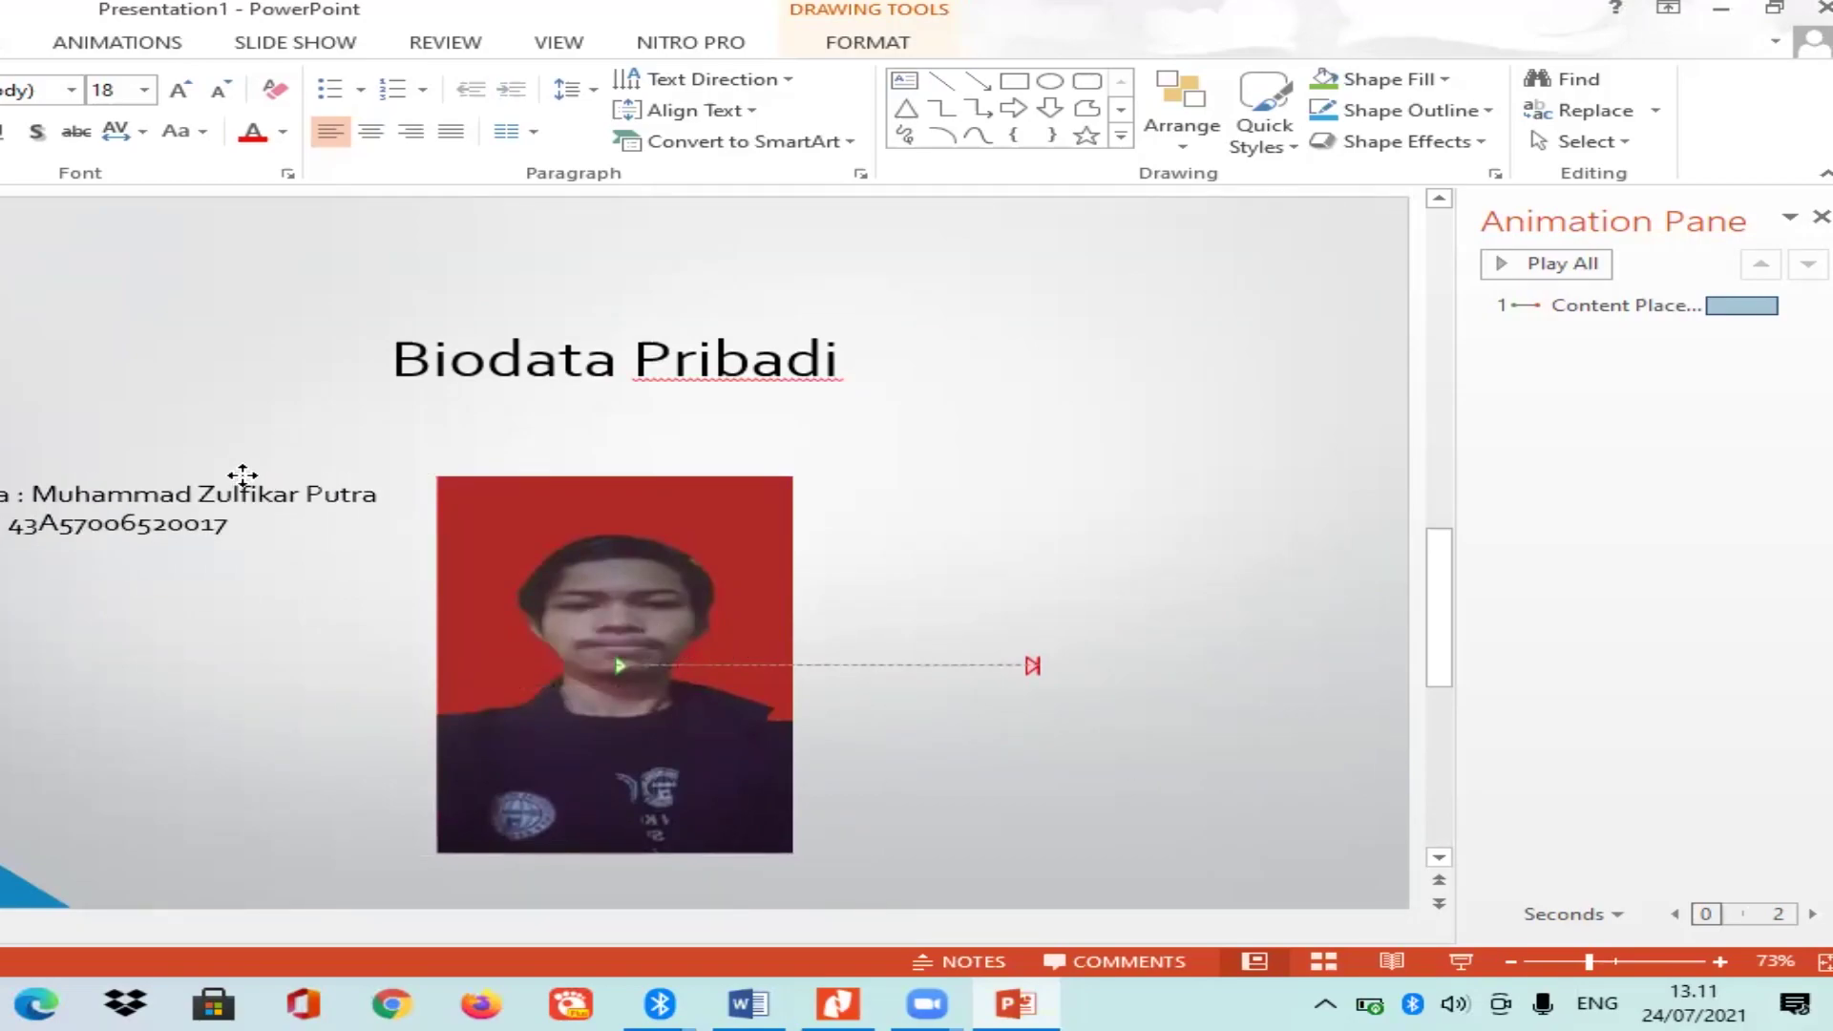
Set the Biodata Pribadi title to font size 50 and red.
drag(232, 475, 243, 482)
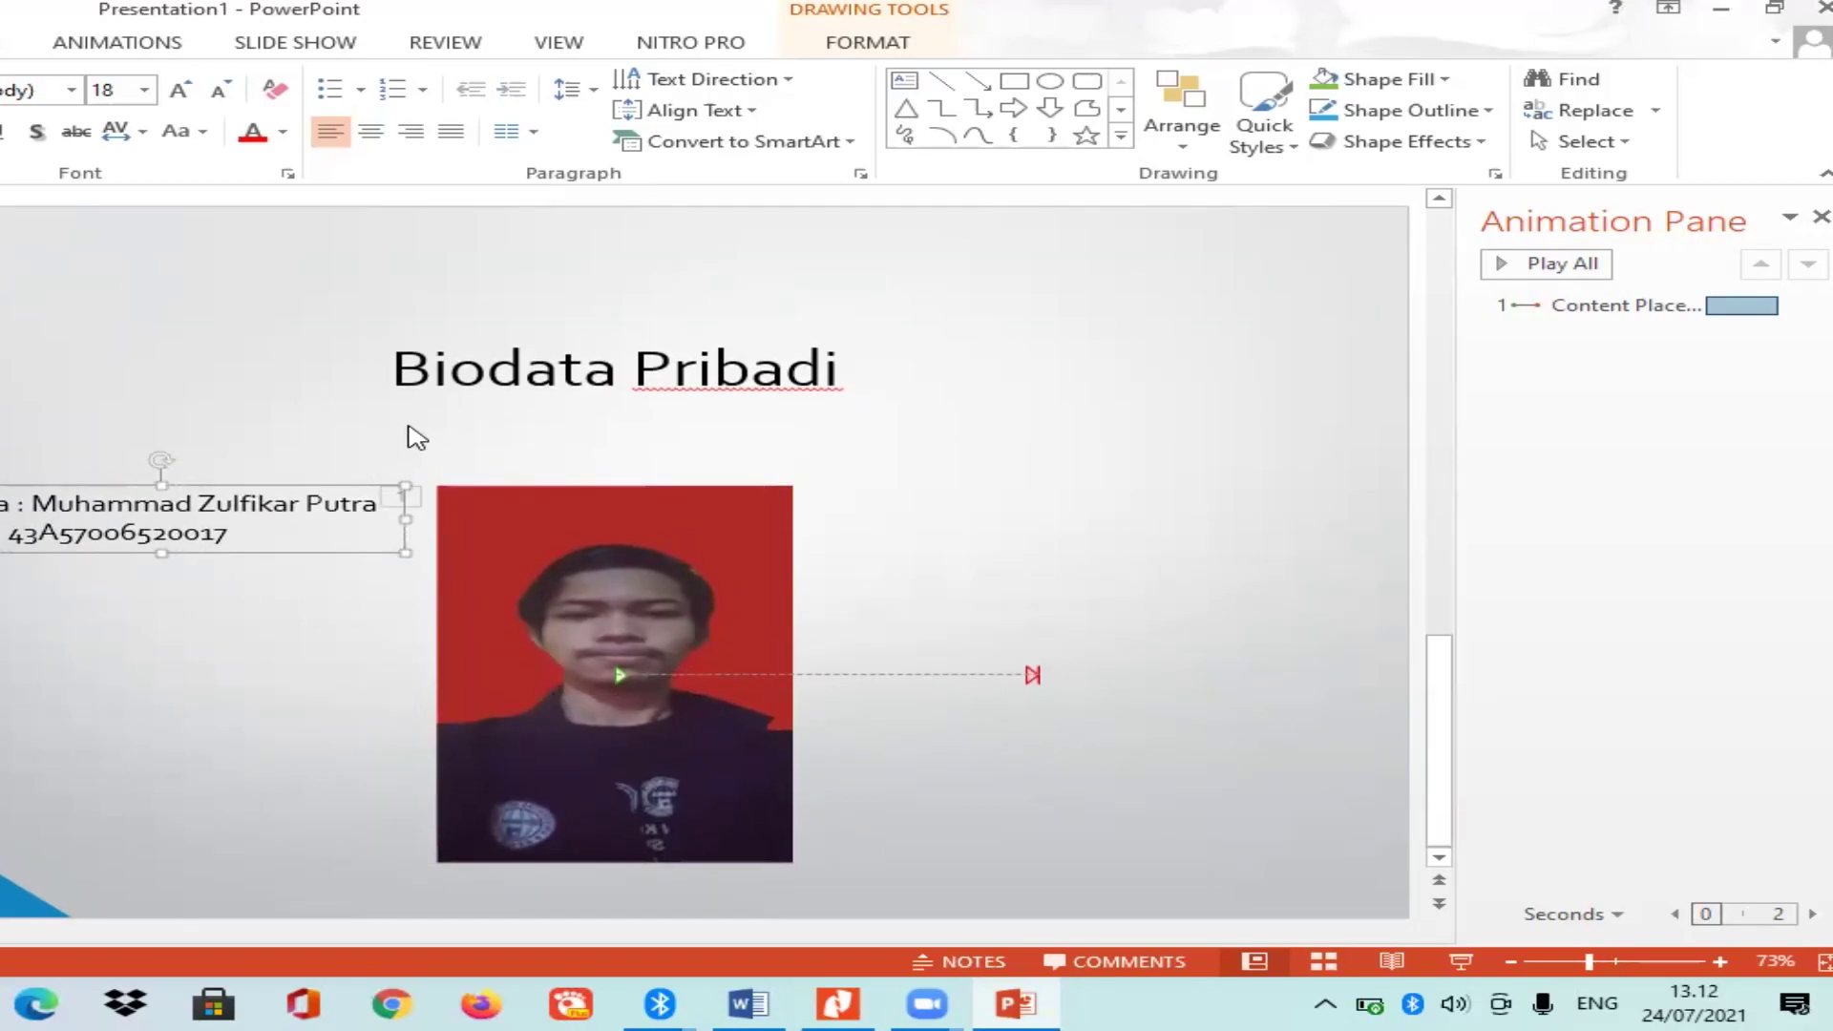
click(487, 367)
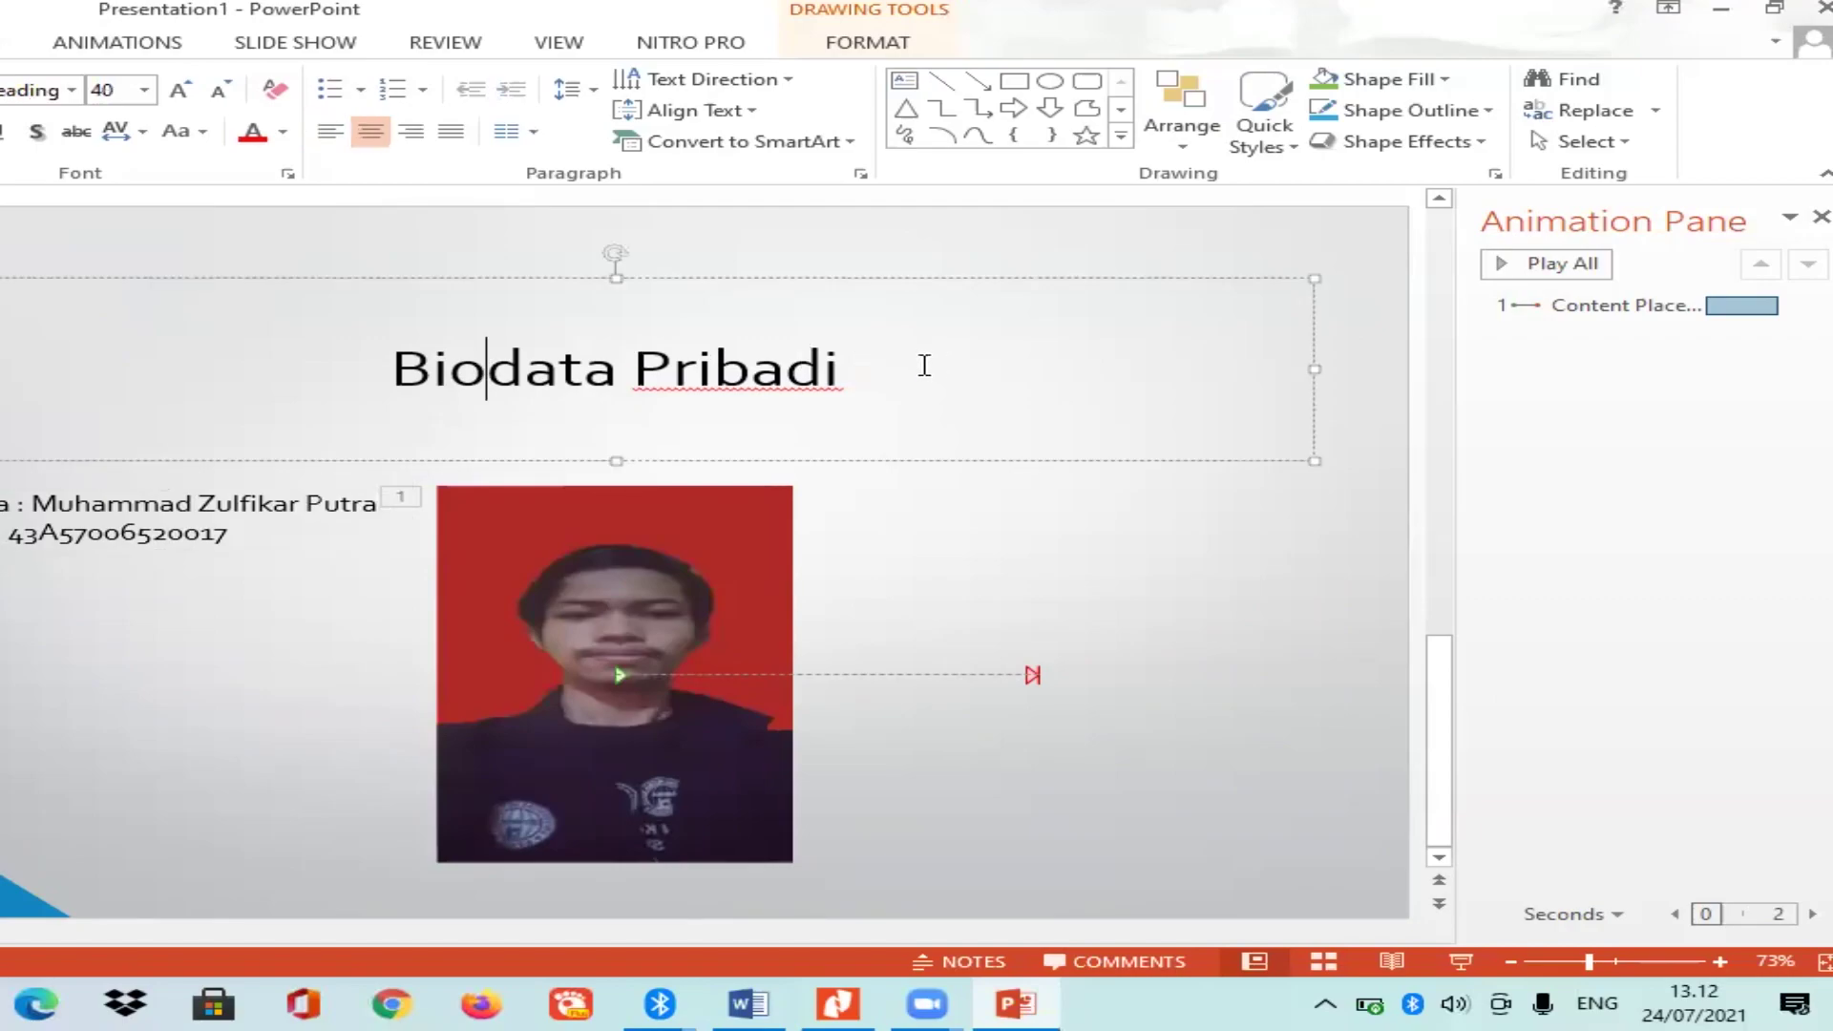
drag(933, 384, 369, 397)
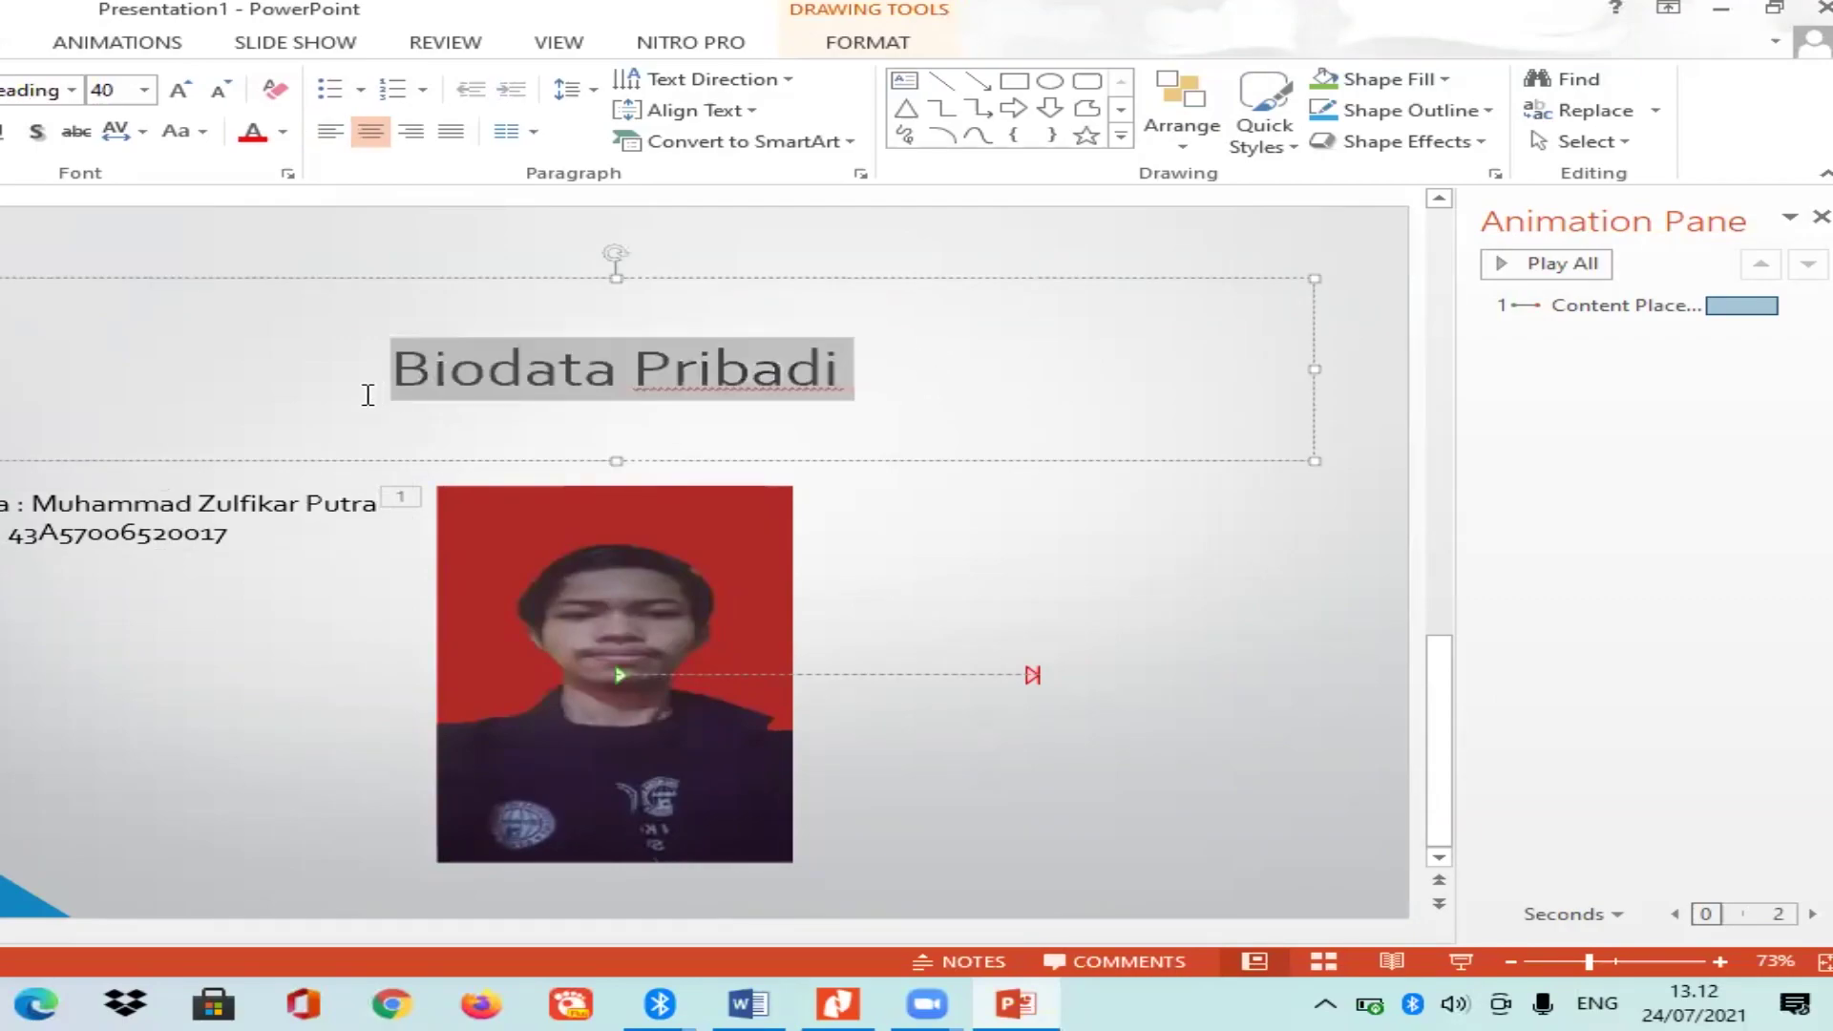
click(105, 89)
text(50)
key(Return)
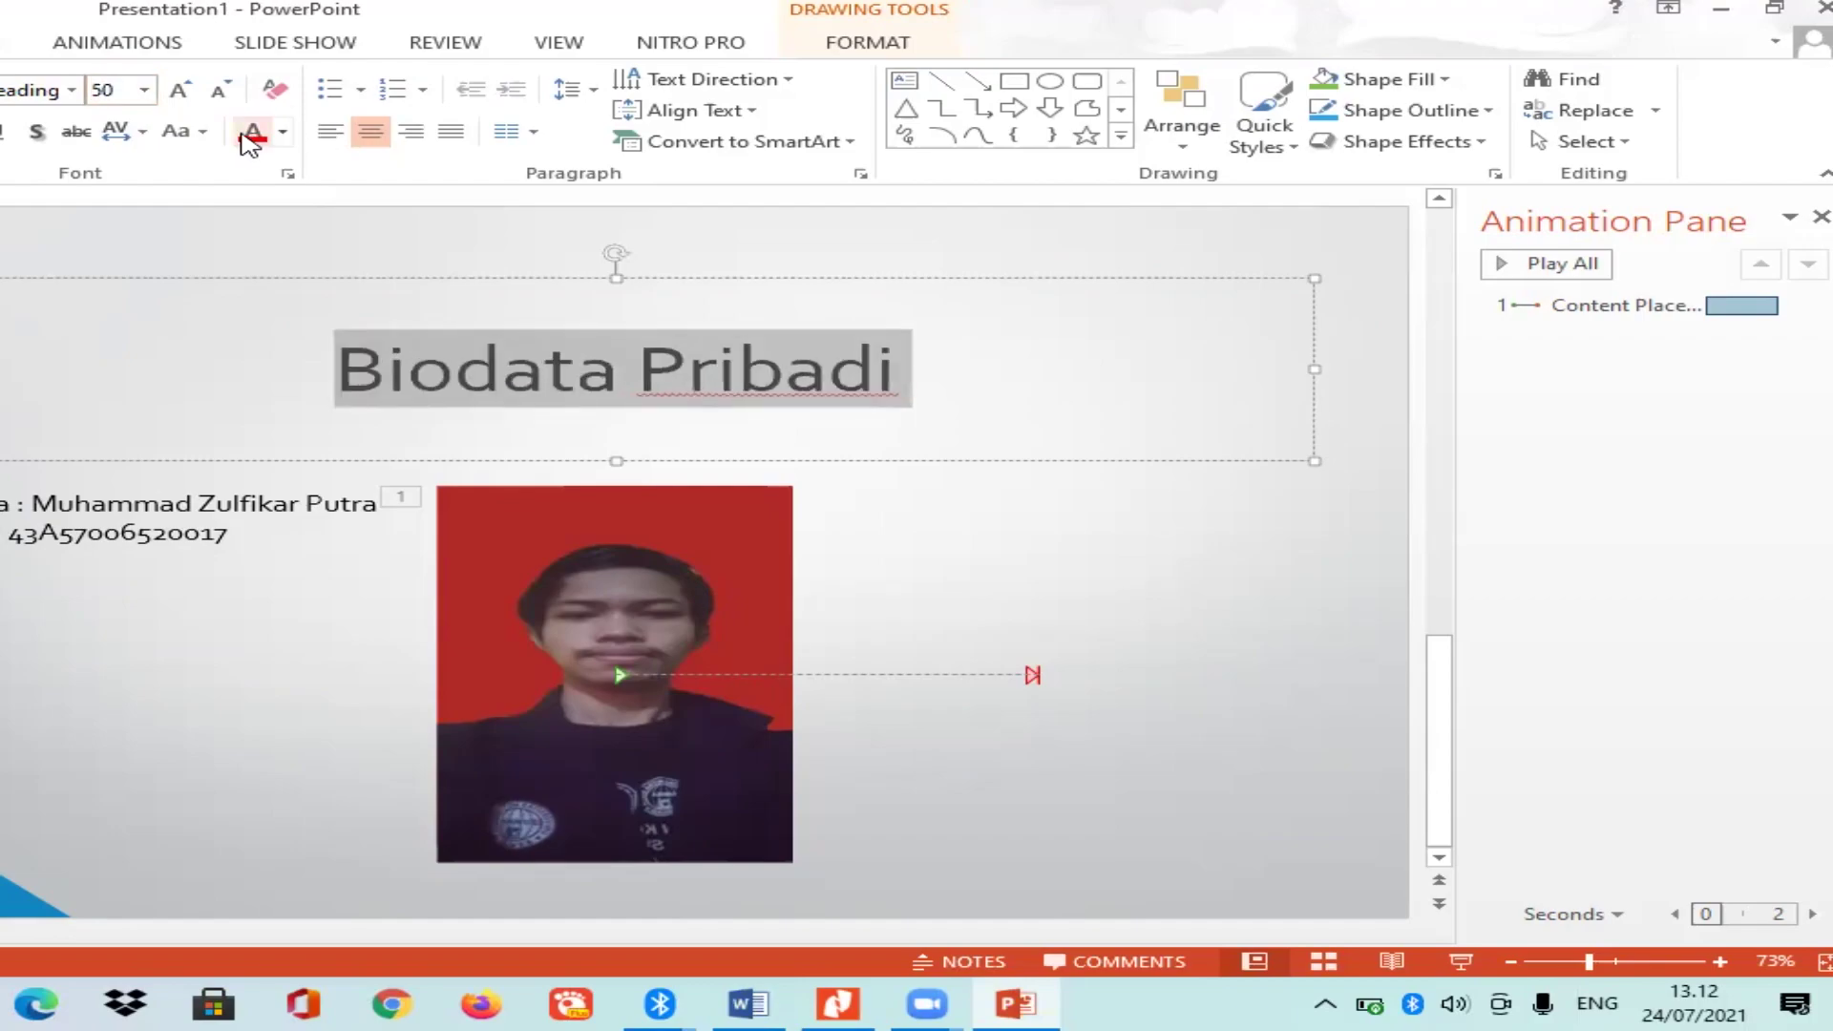
click(243, 136)
Color the name and NIM text dark navy.
click(904, 421)
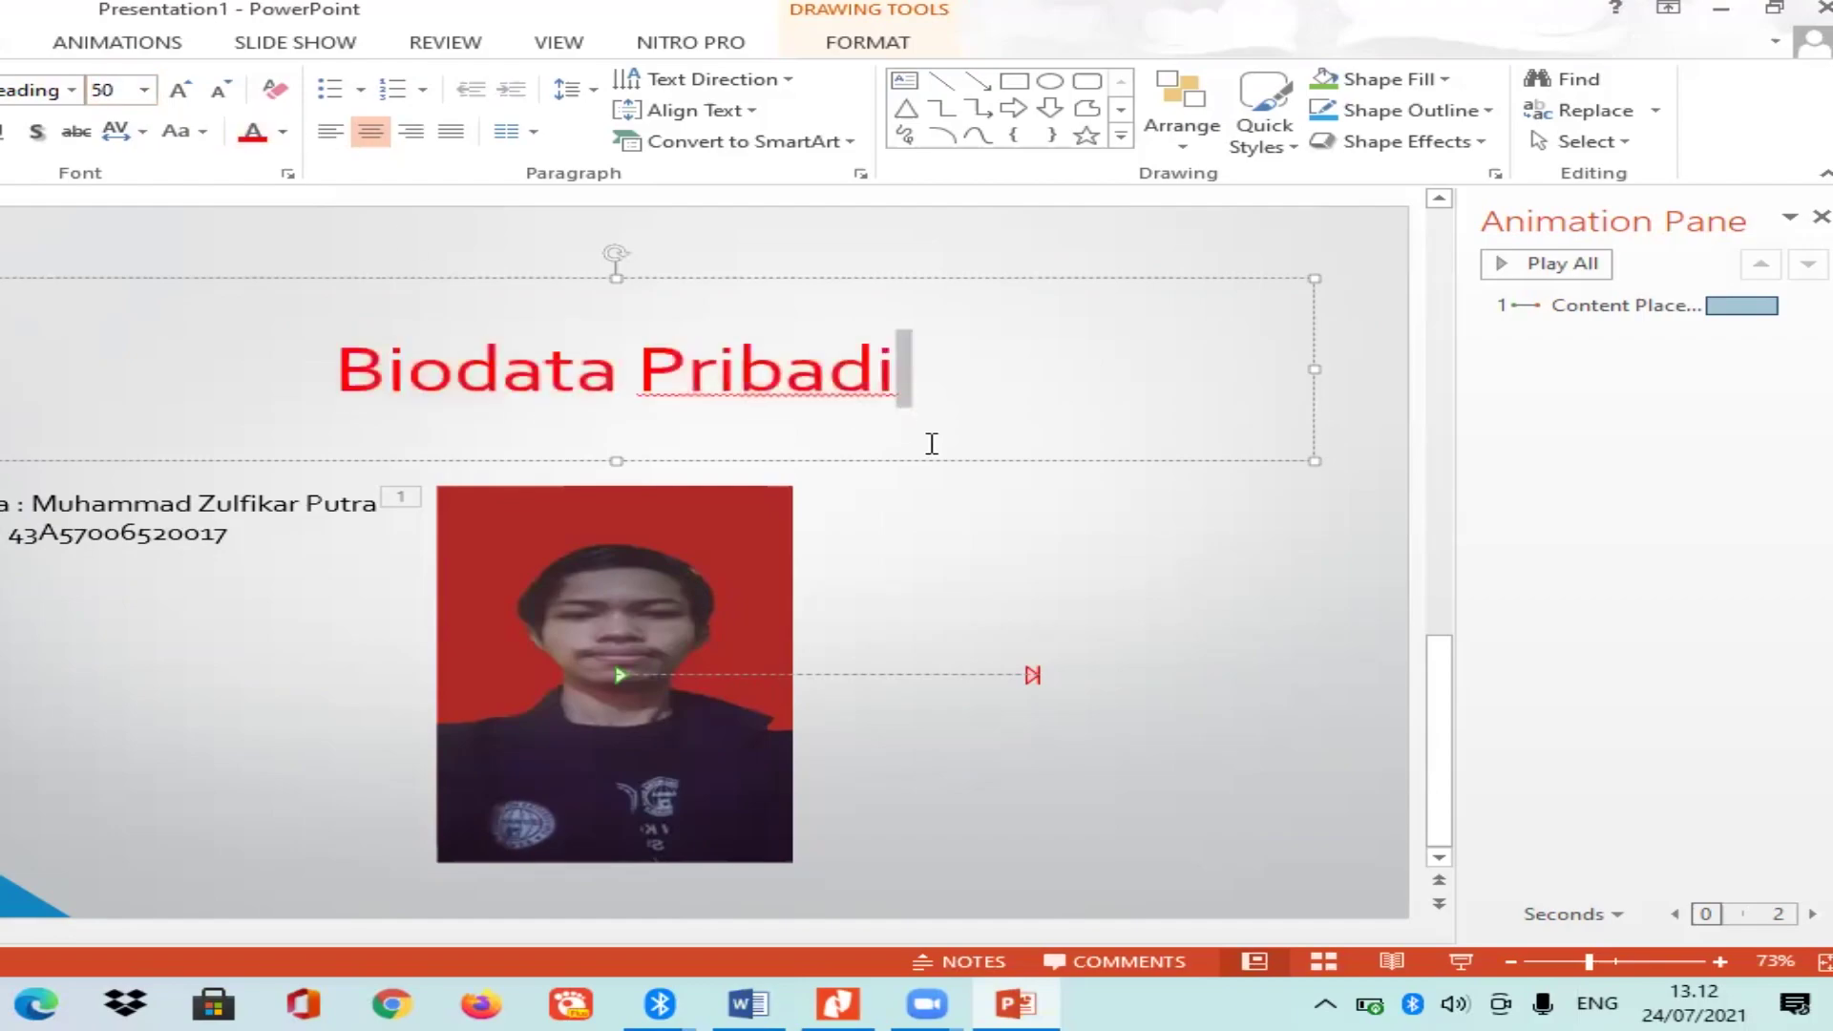
click(1017, 532)
click(88, 504)
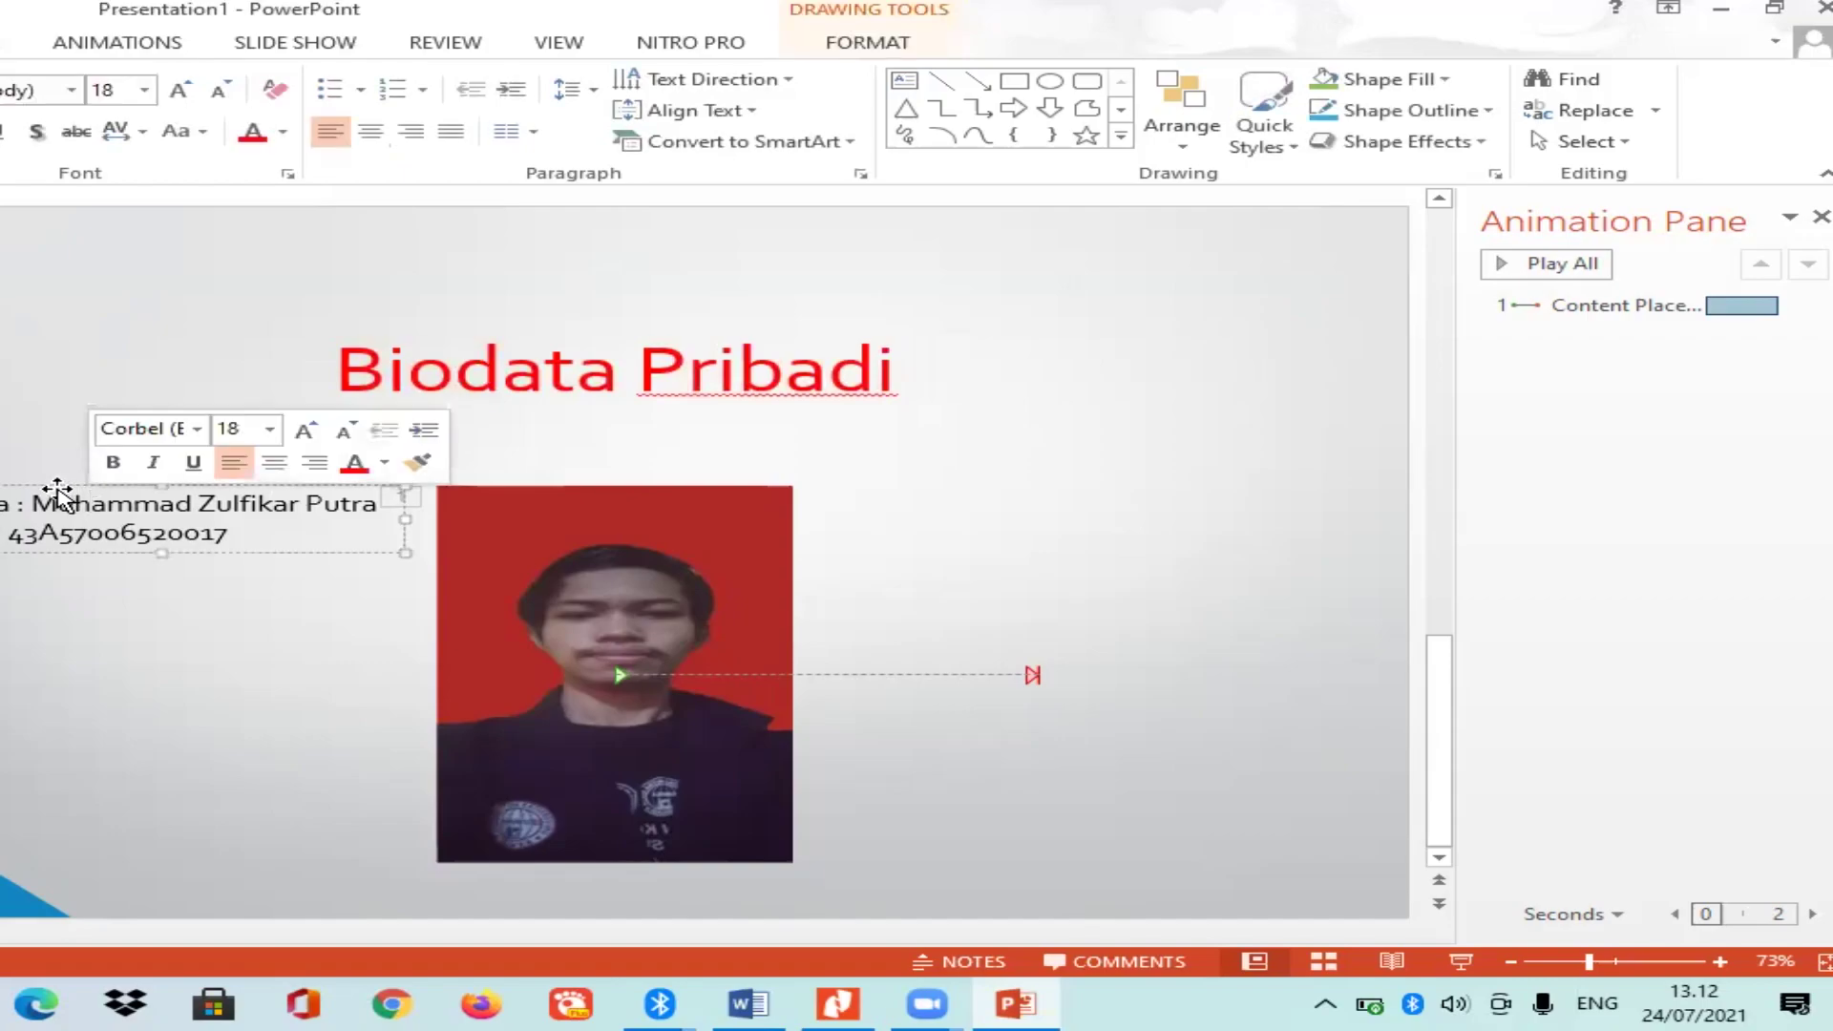
click(283, 131)
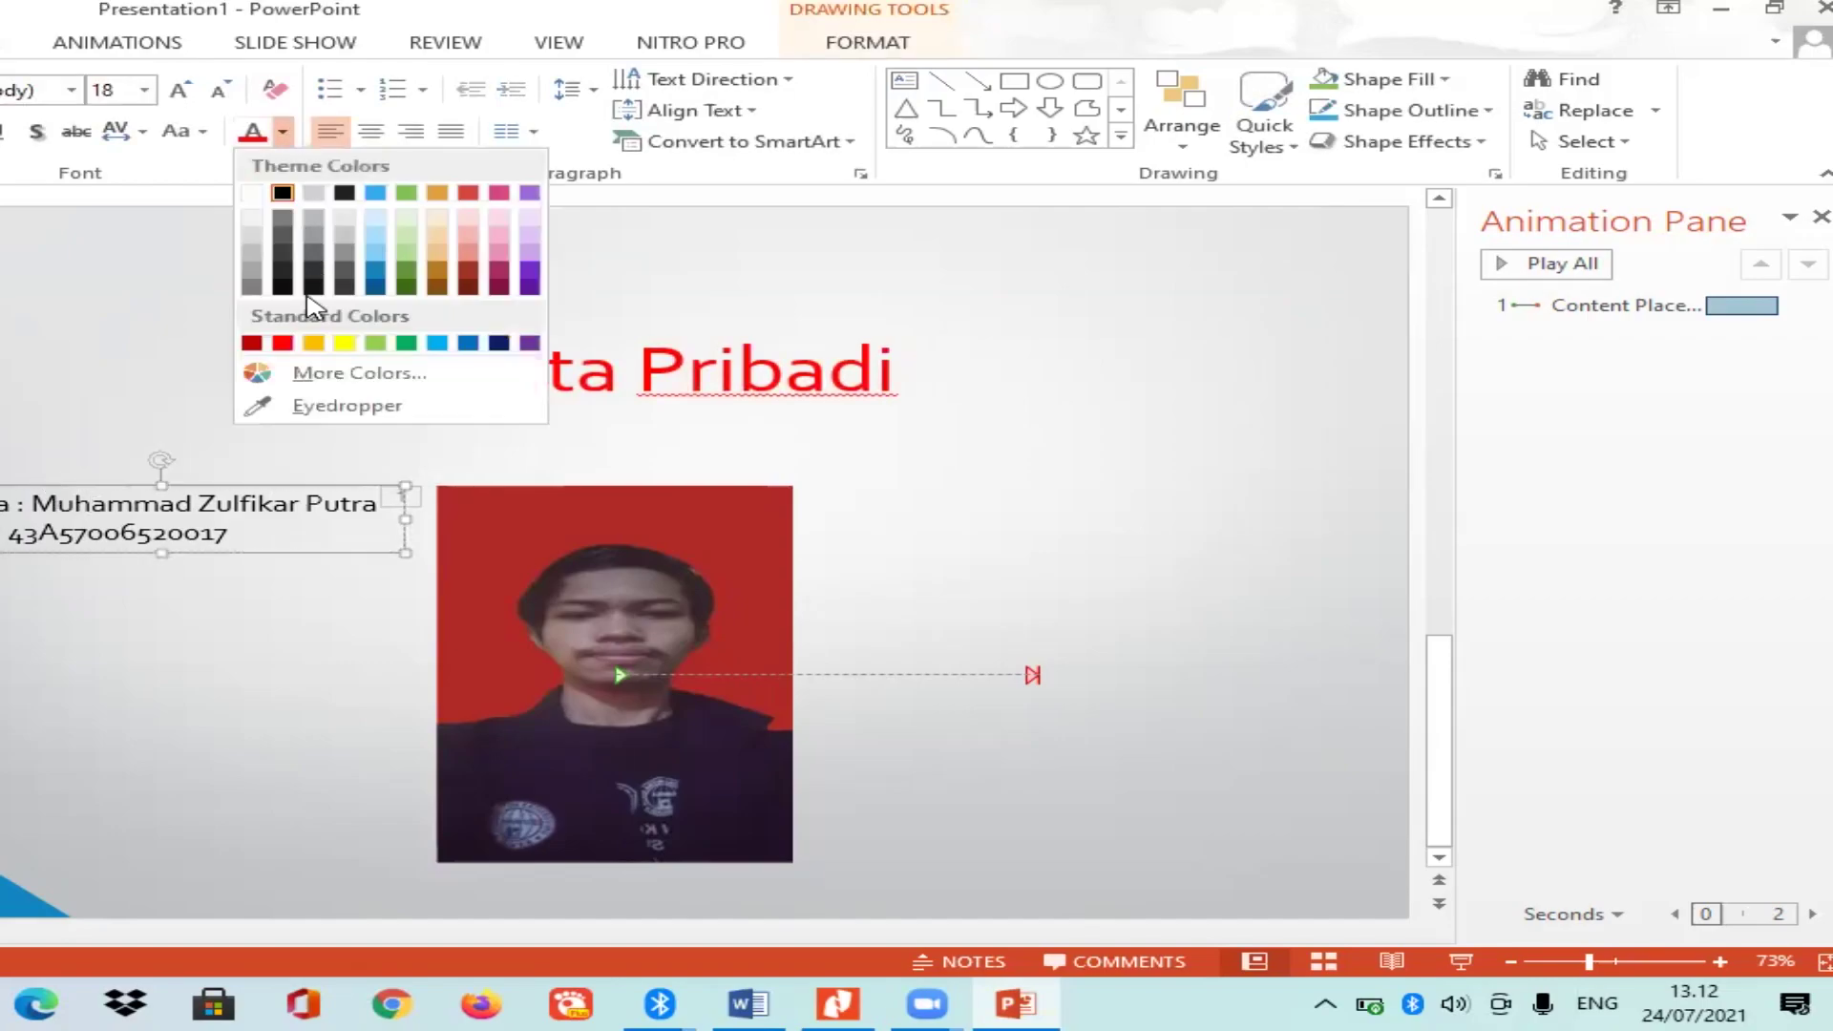
click(313, 343)
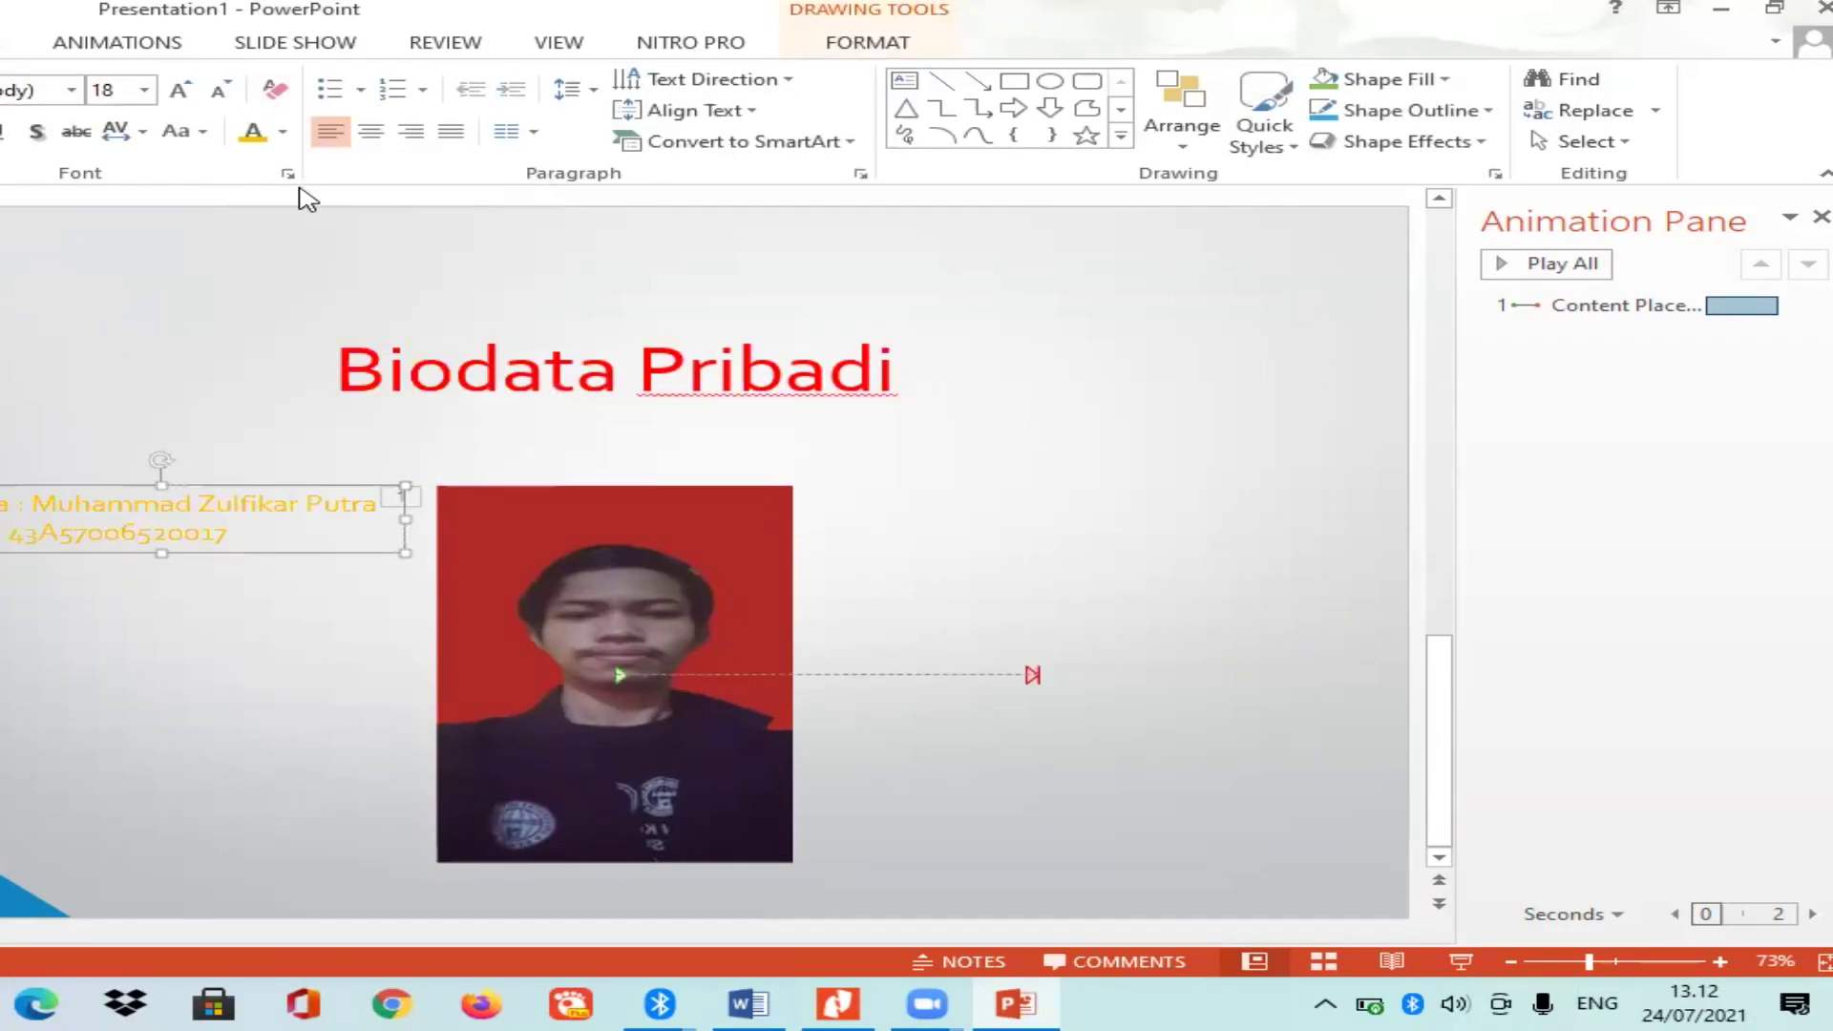
click(283, 131)
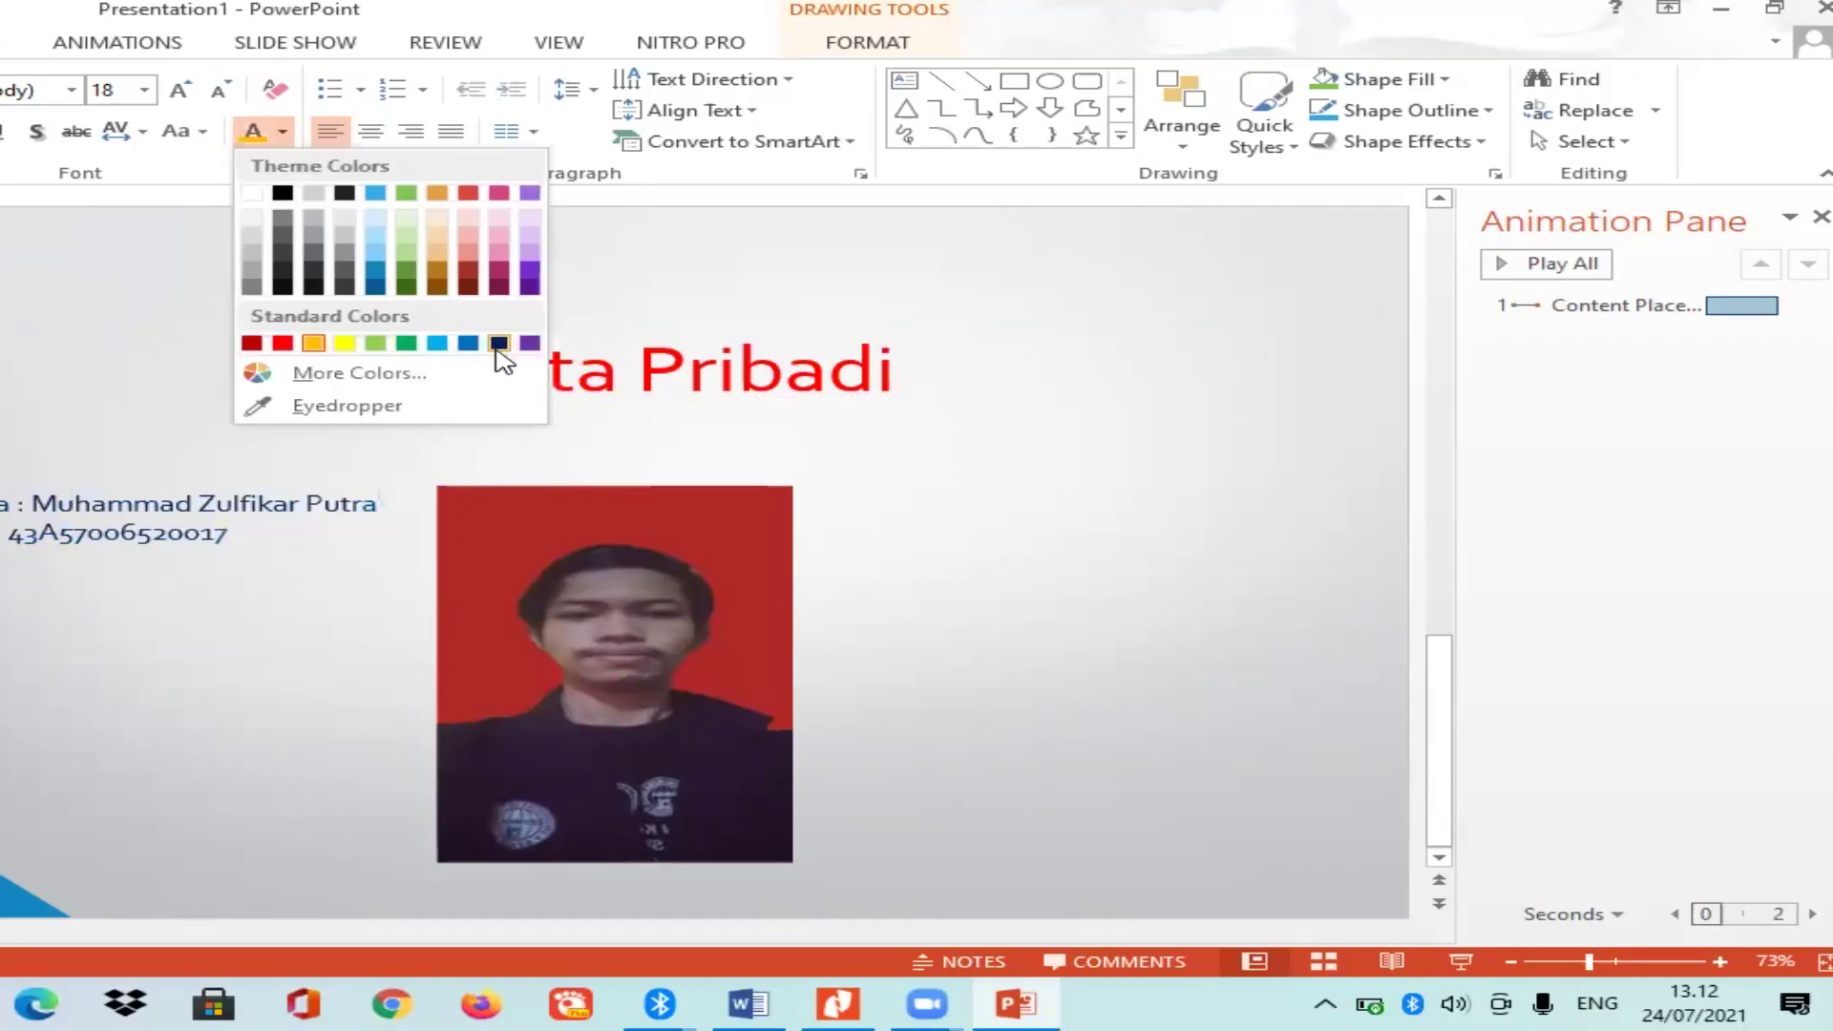
click(498, 346)
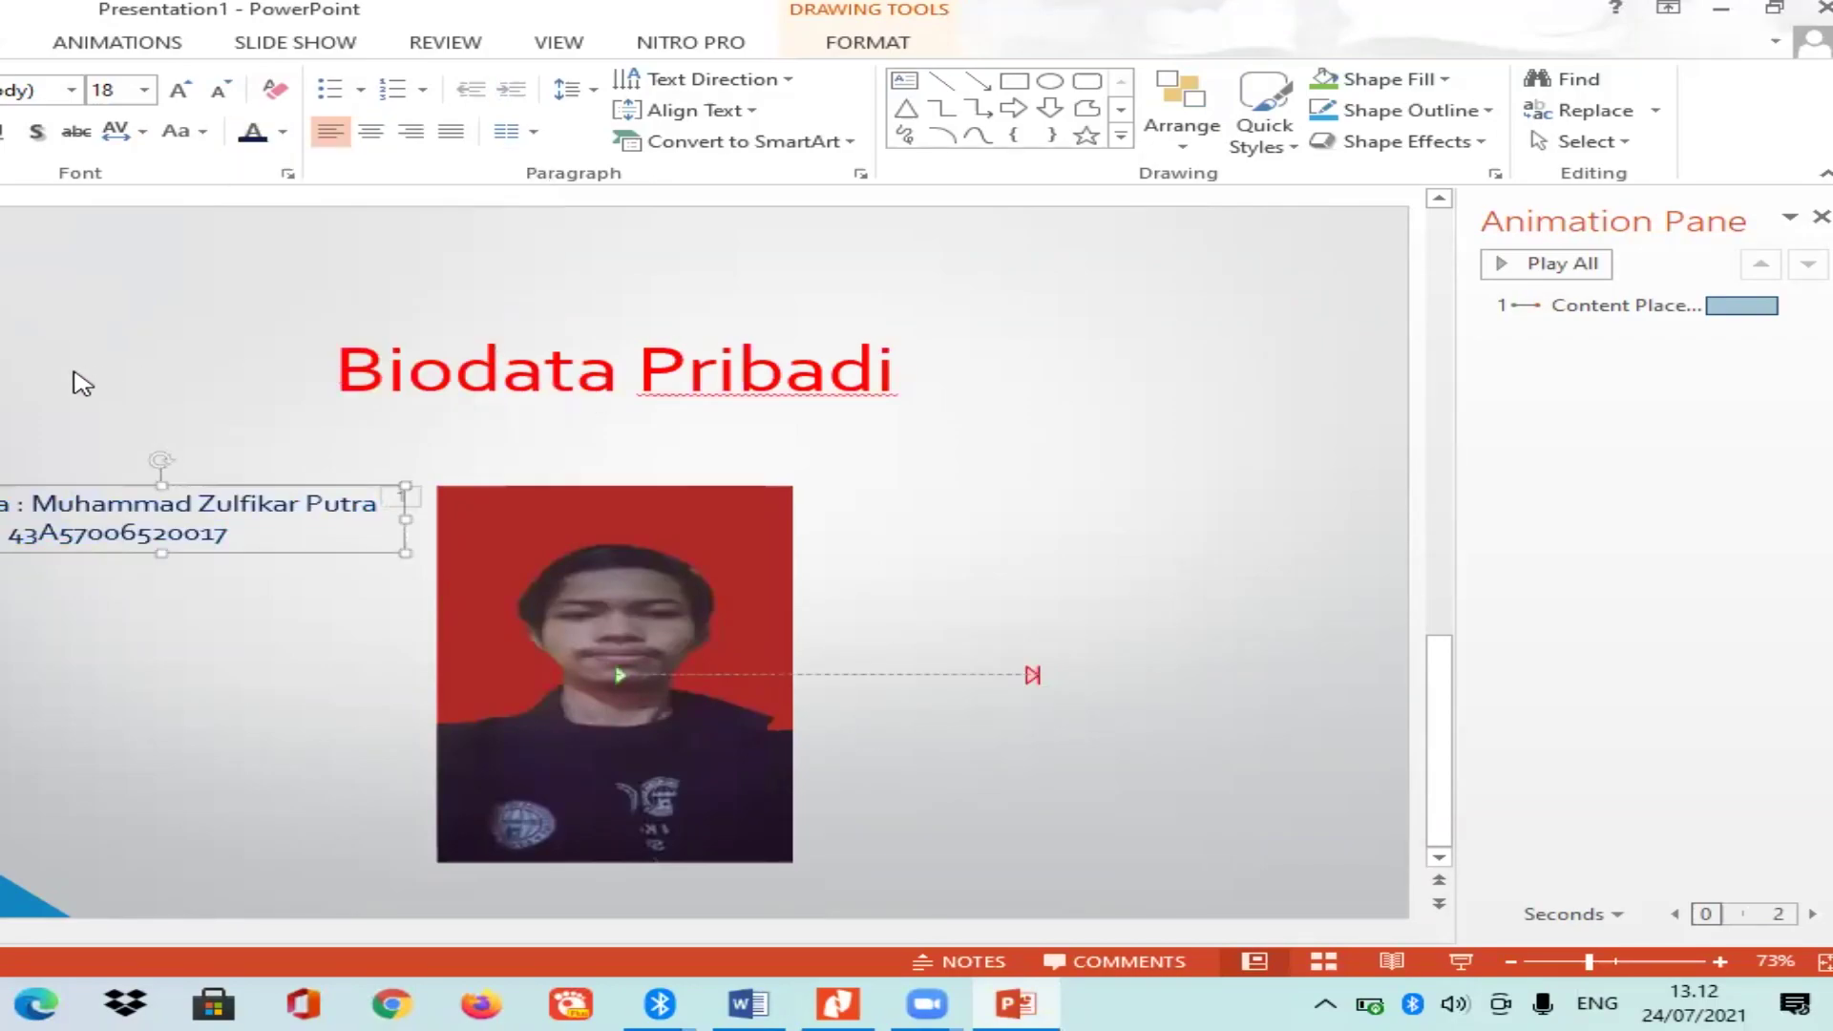
click(83, 383)
Set the Program Kegiatan title to font size 50.
scroll(564, 442, down, 2)
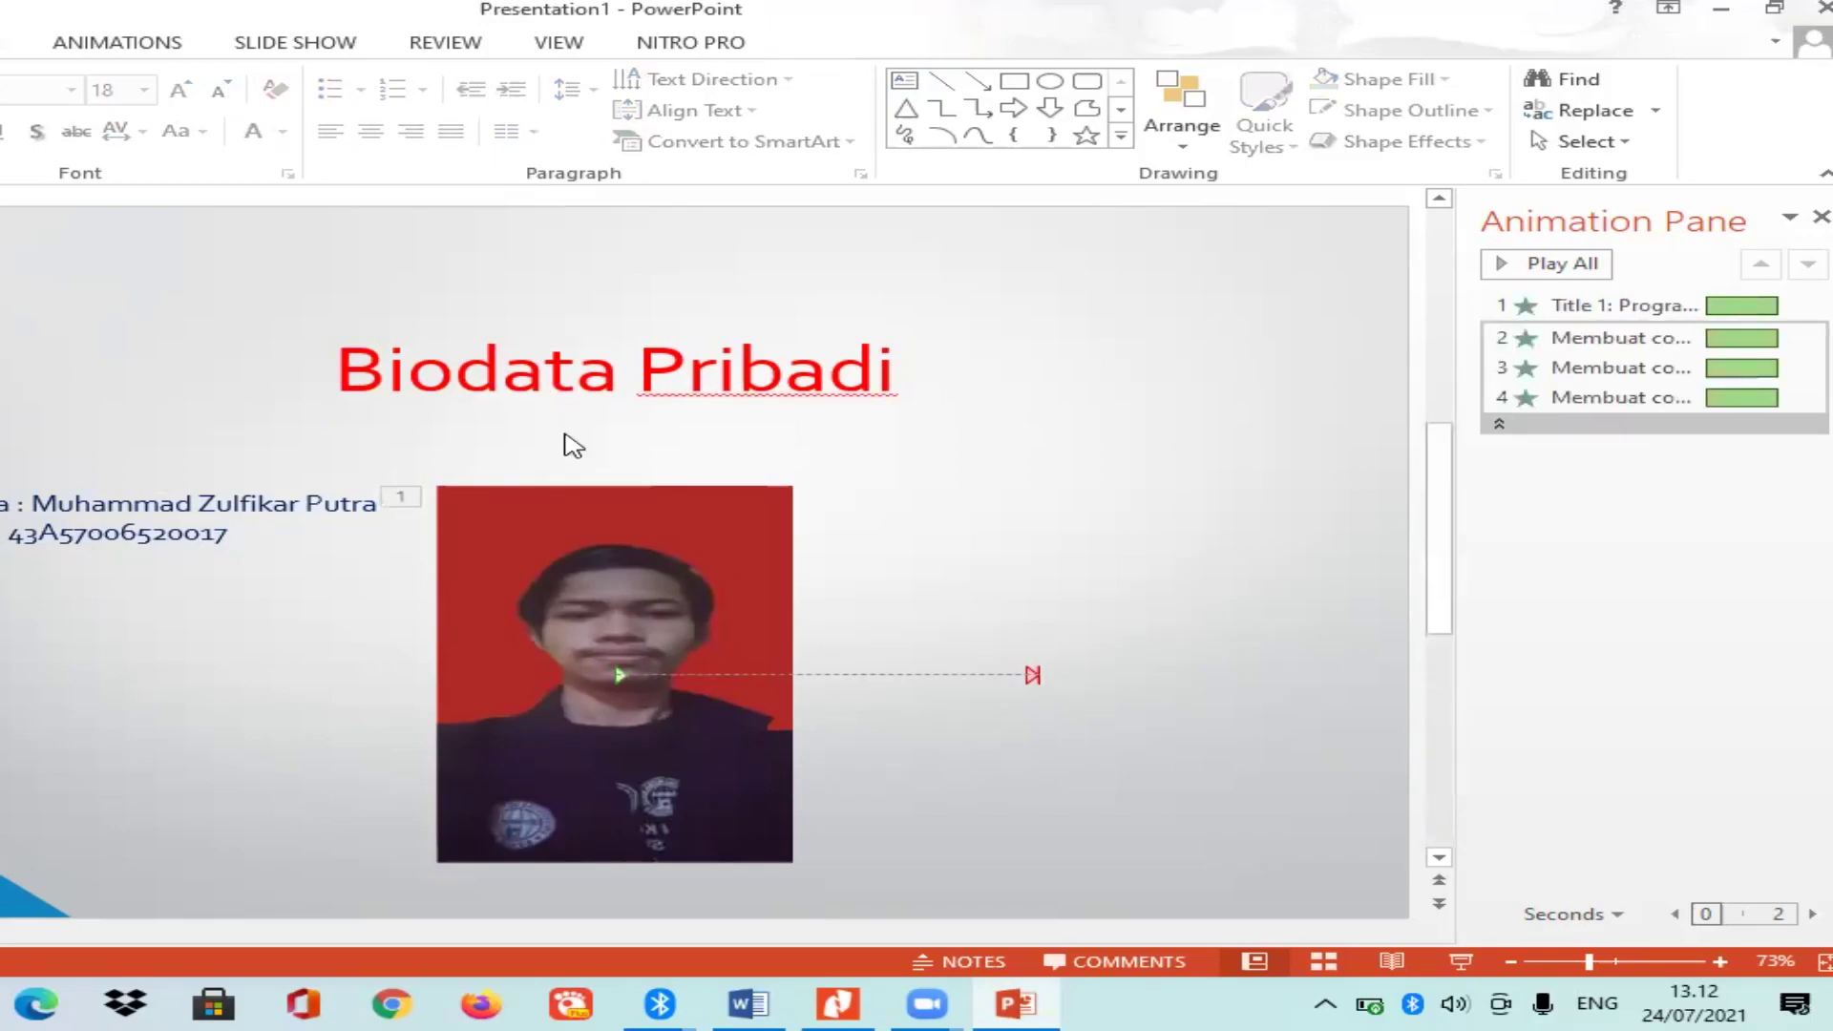
click(549, 368)
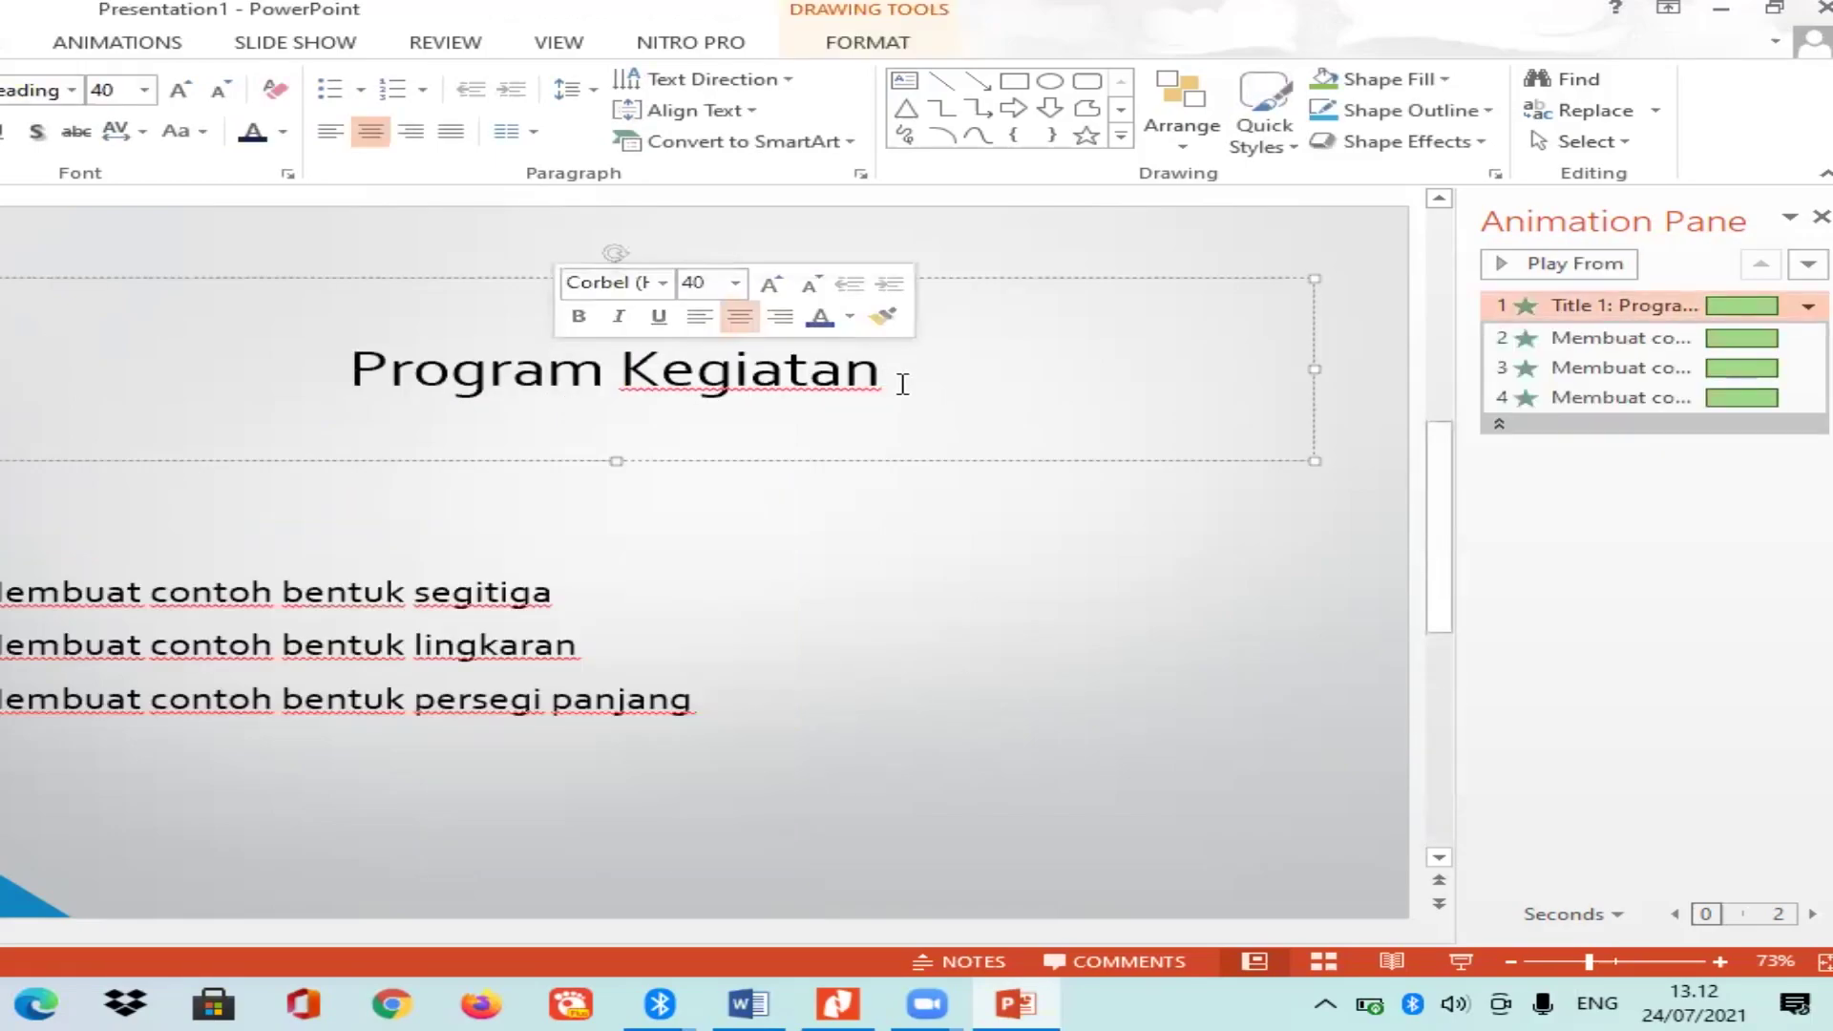
drag(901, 381, 336, 369)
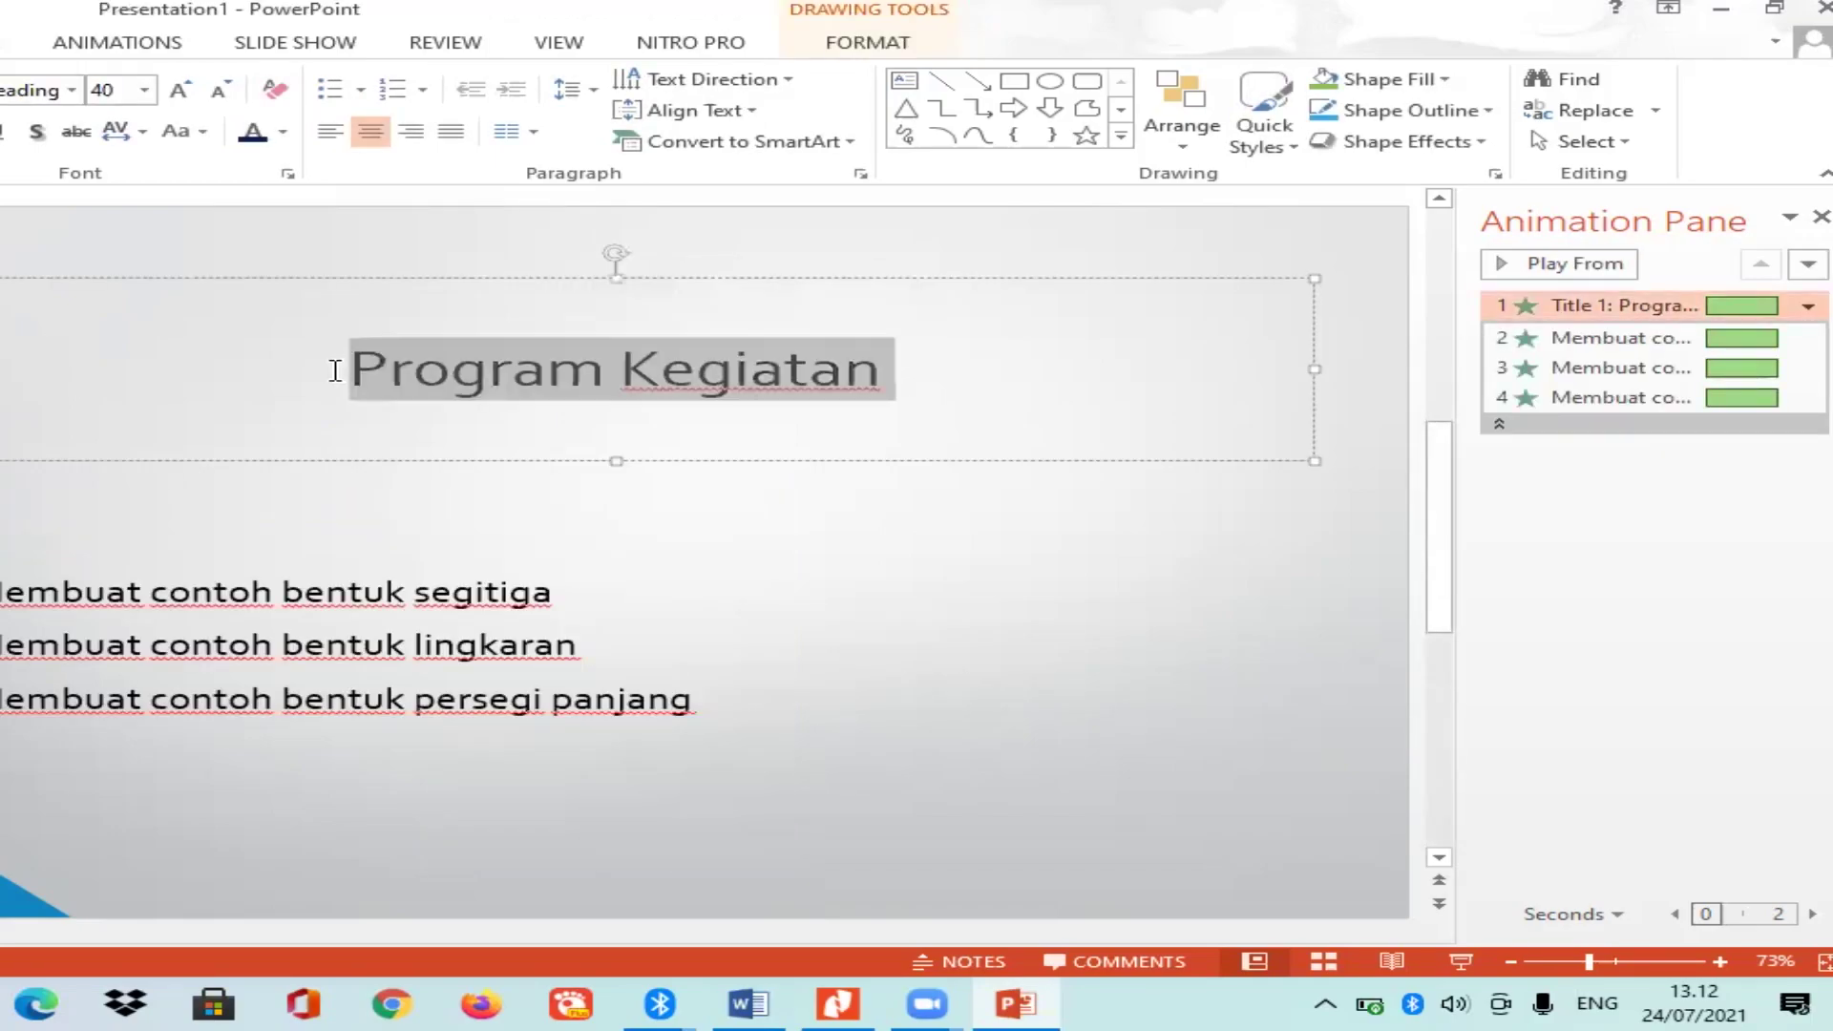
click(108, 93)
text(50)
key(Return)
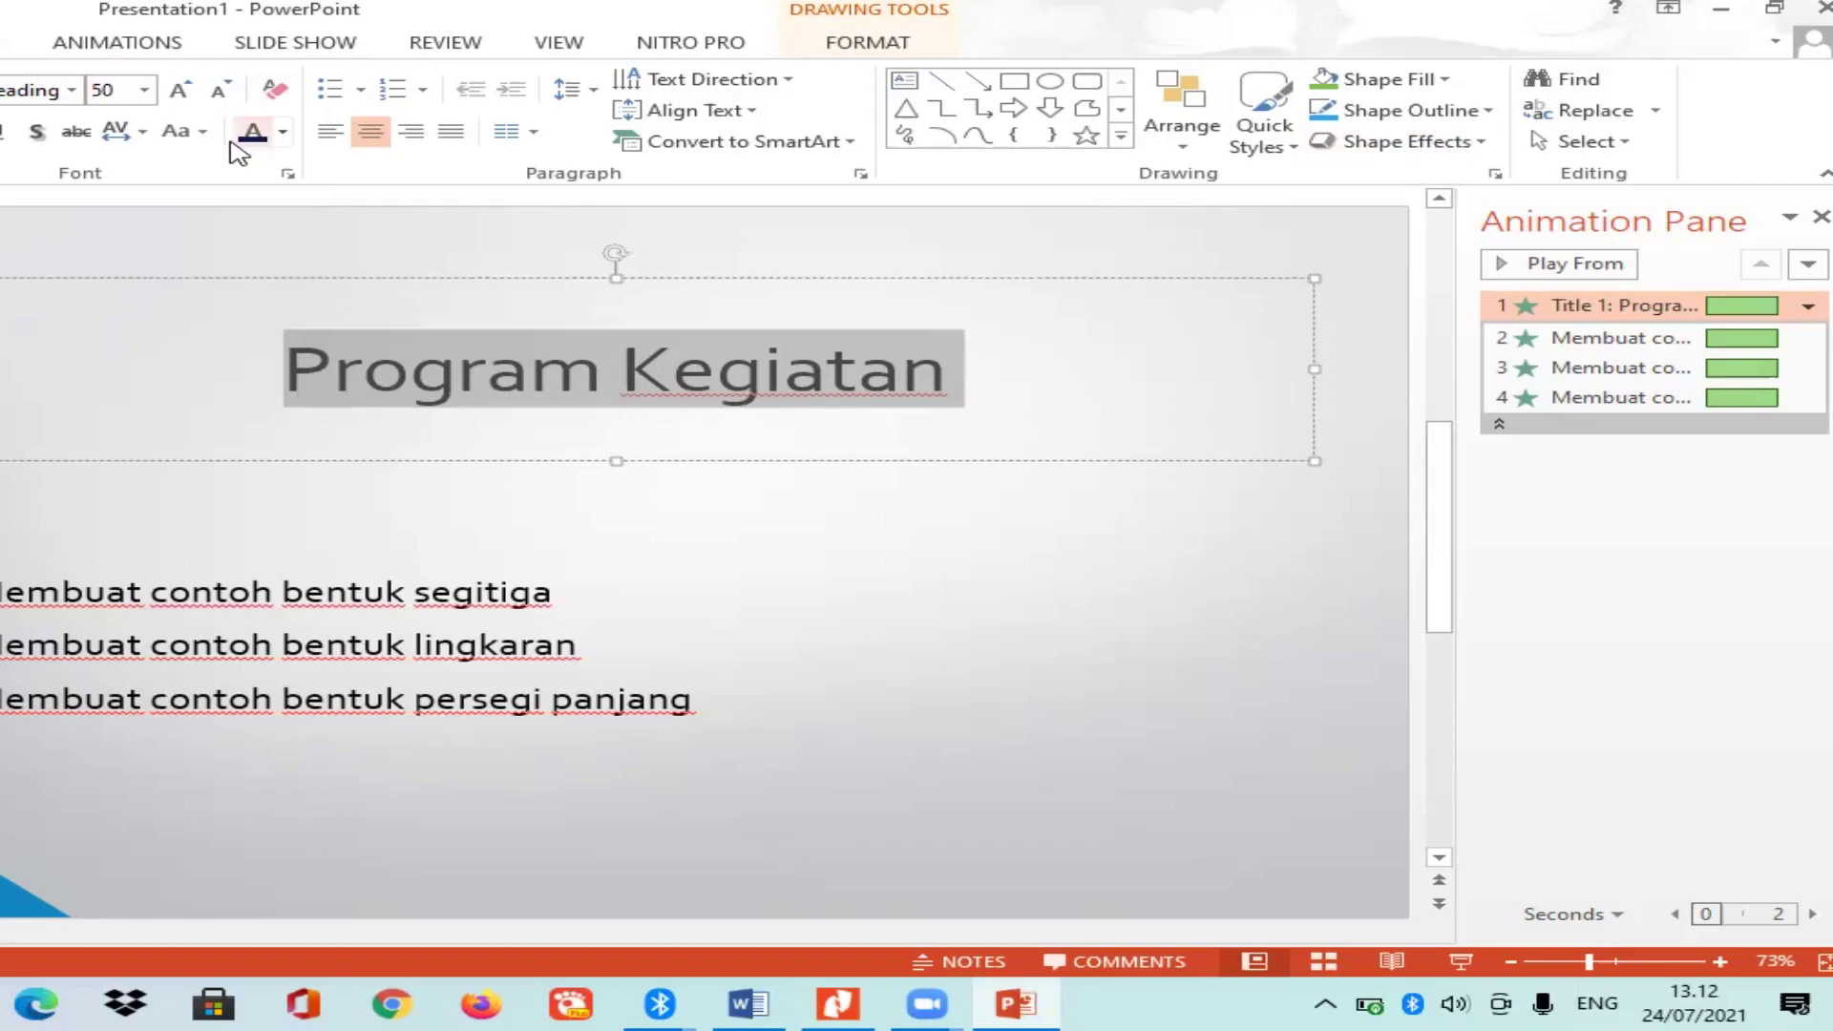
Check the title's animation is still first in the Animation Pane, then close the pane.
click(81, 48)
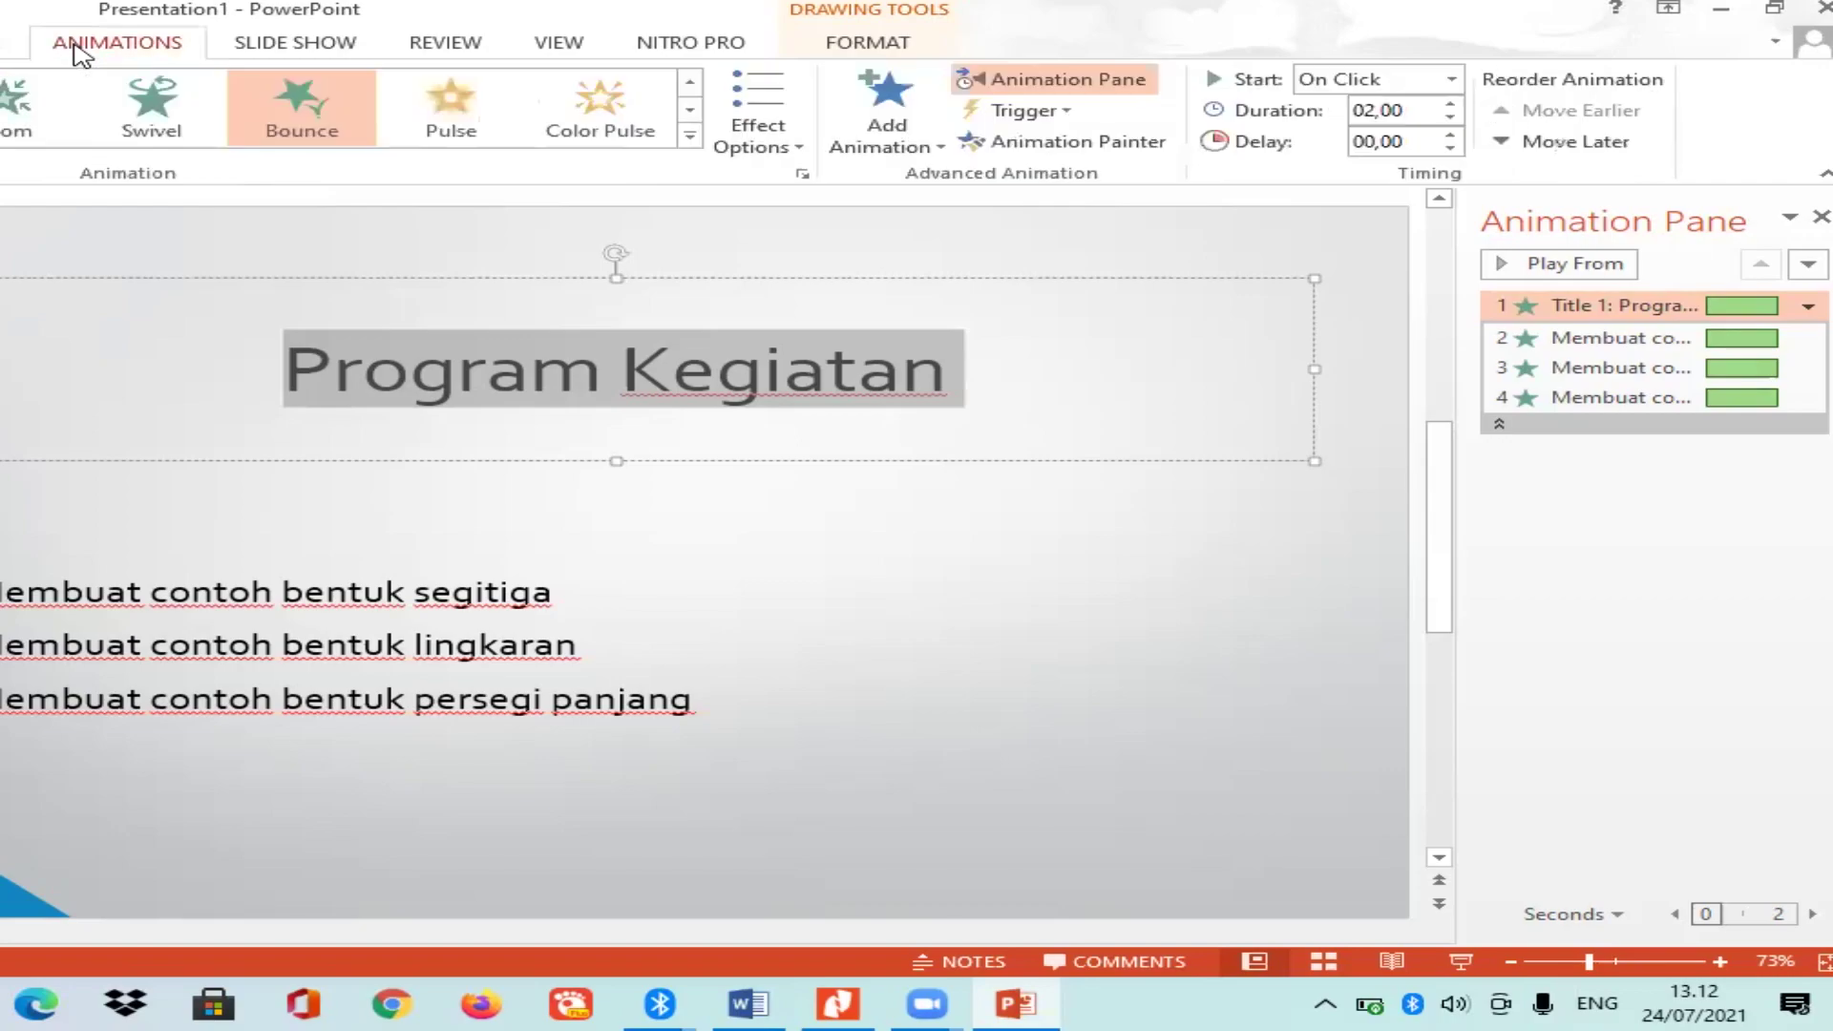
click(1071, 82)
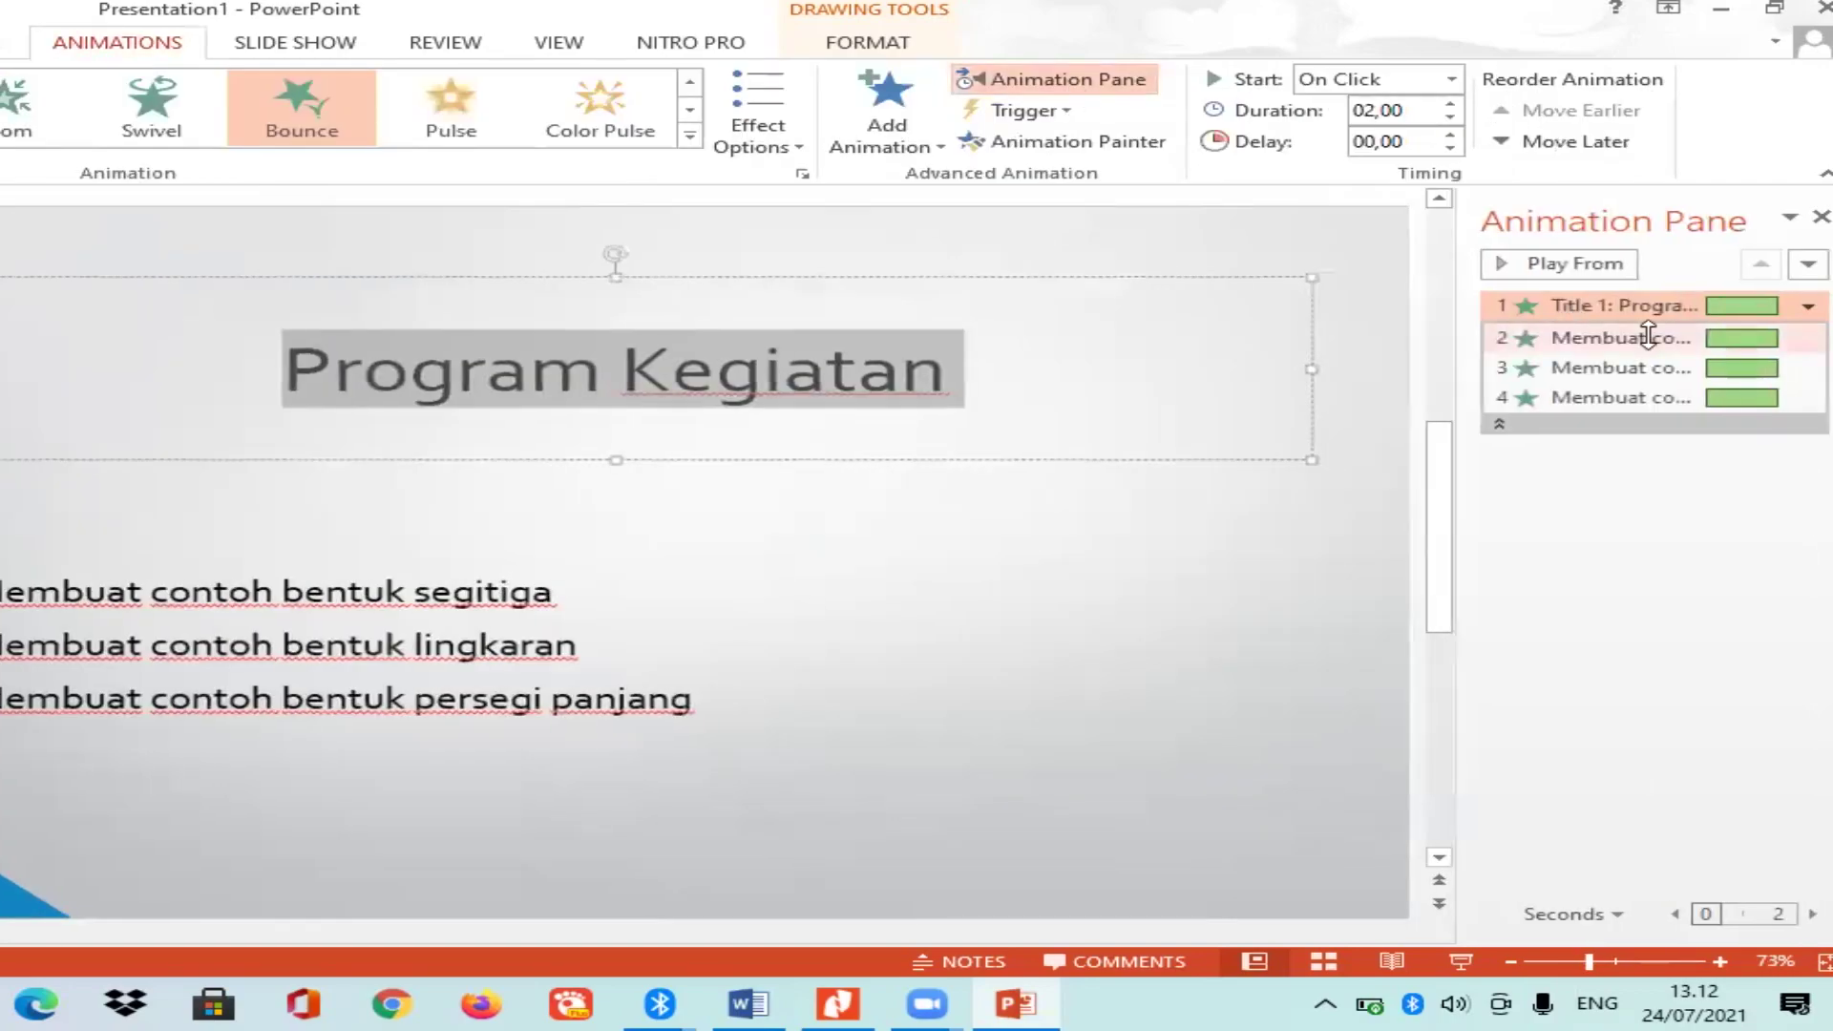
mouse_move(1649, 335)
mouse_down()
mouse_move(1640, 460)
mouse_move(1611, 298)
mouse_up()
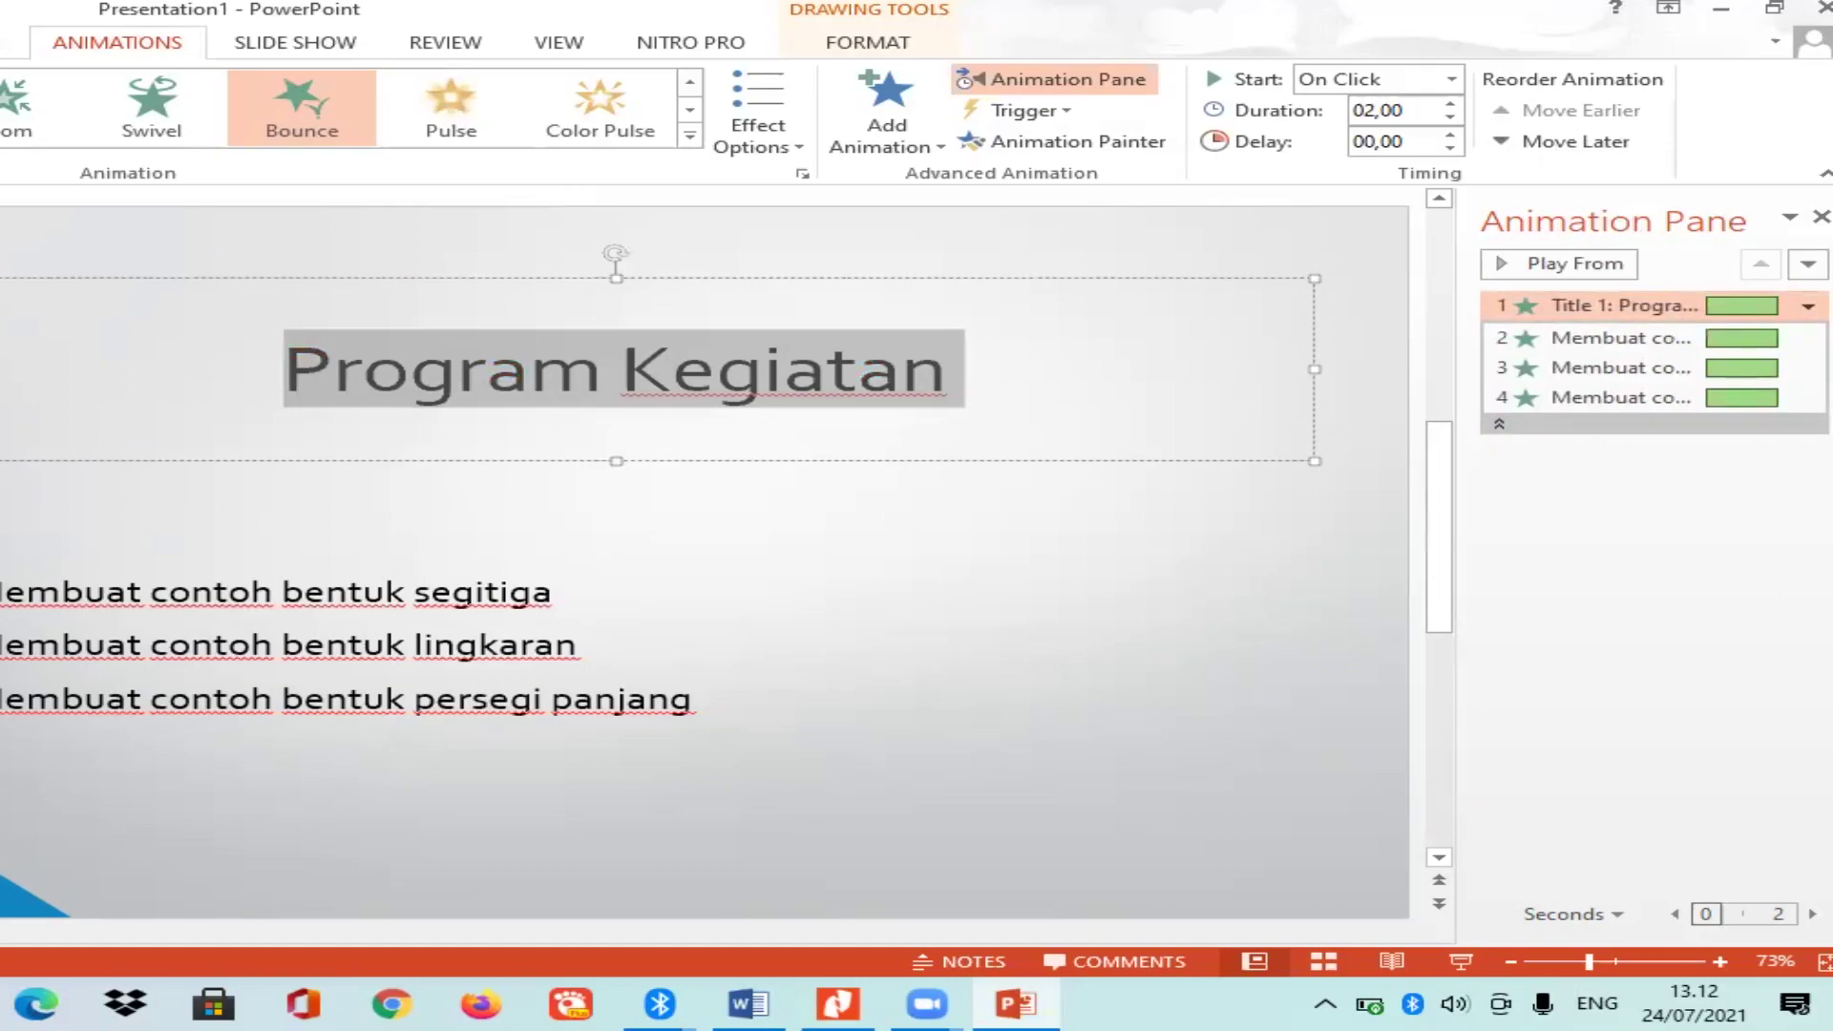
click(1821, 217)
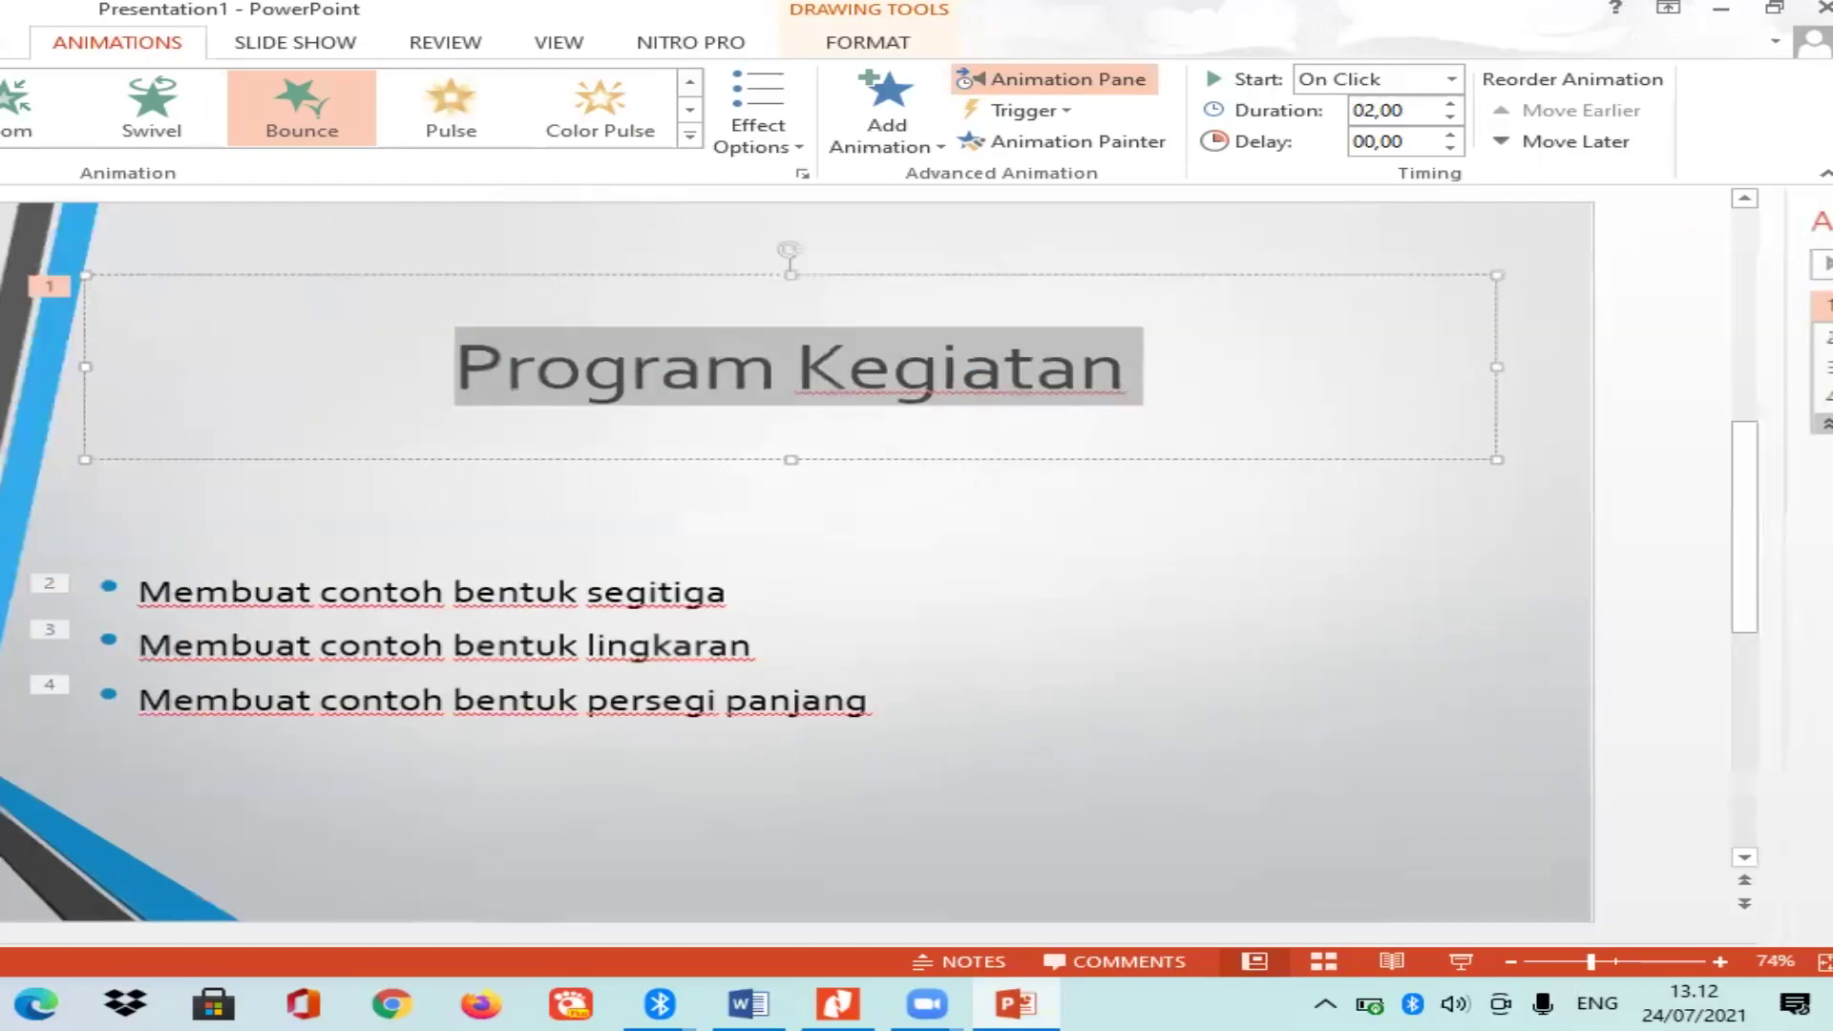
Play the slide show from the beginning and advance to Biodata Pribadi, where the portrait slides right.
key(F5)
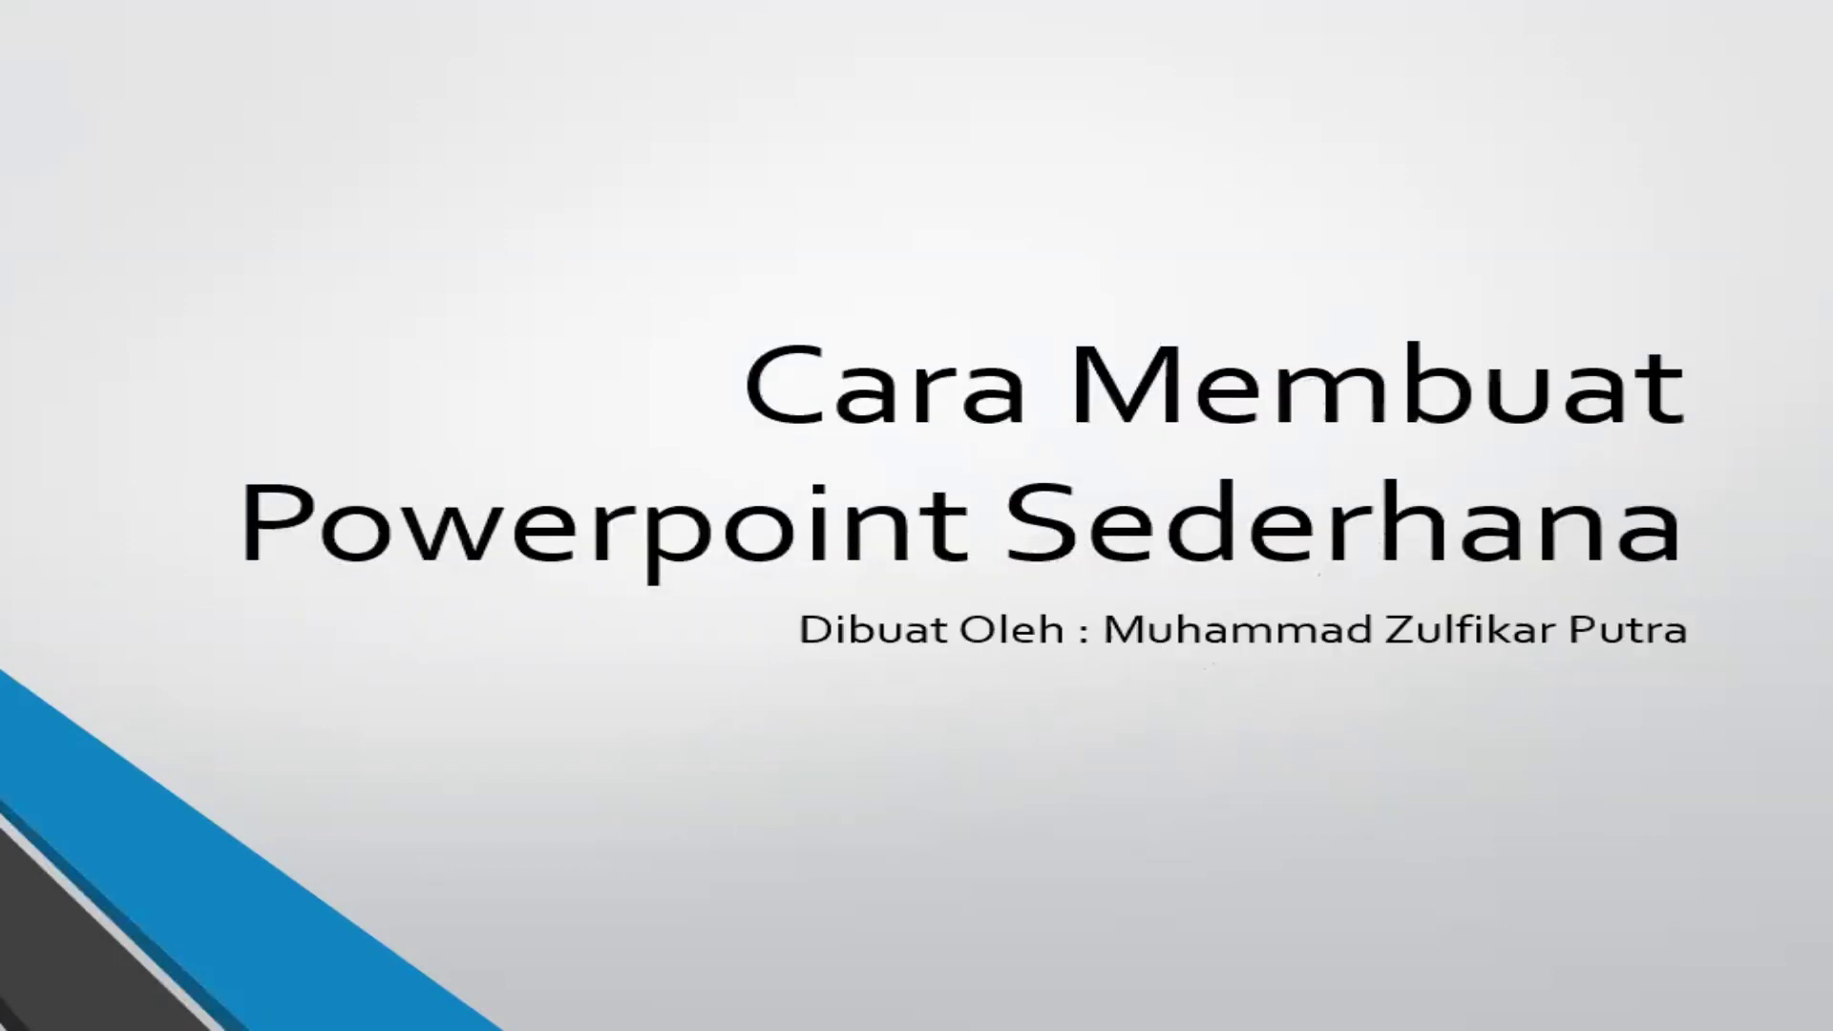
key(Right)
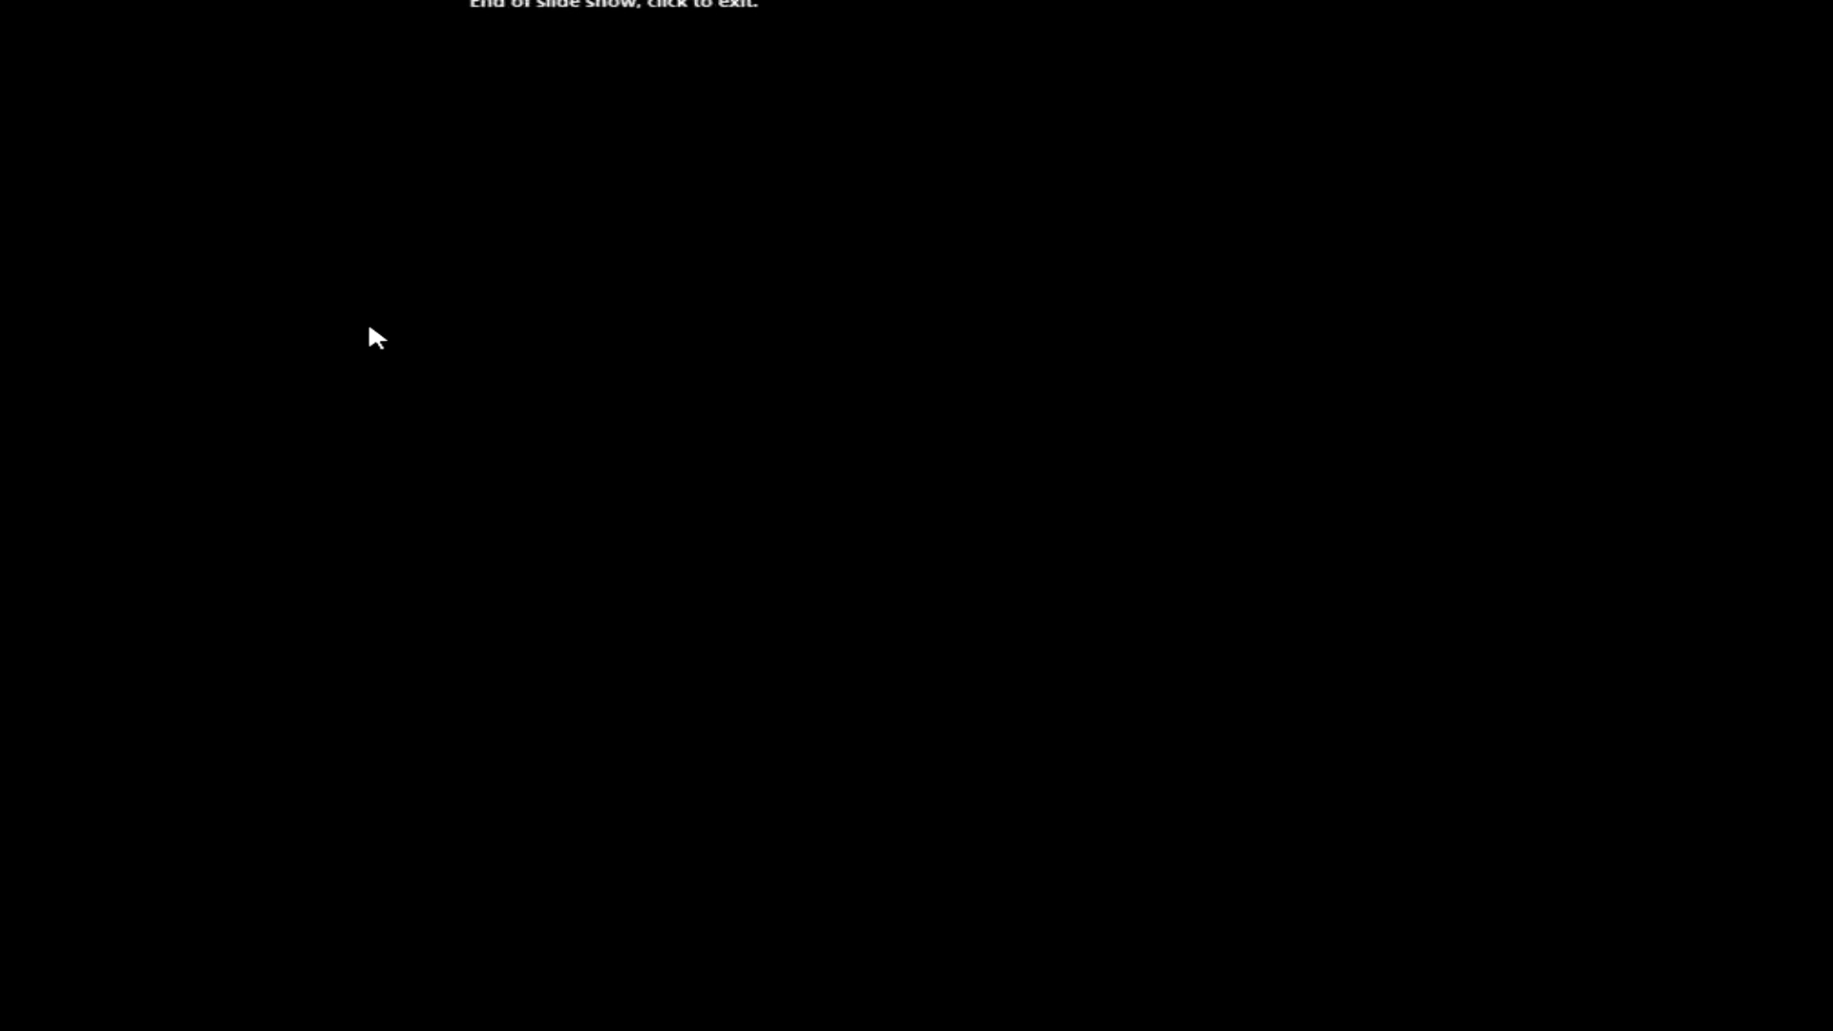
Exit the slide show and give the Biodata Pribadi title a Grow/Shrink animation.
click(368, 328)
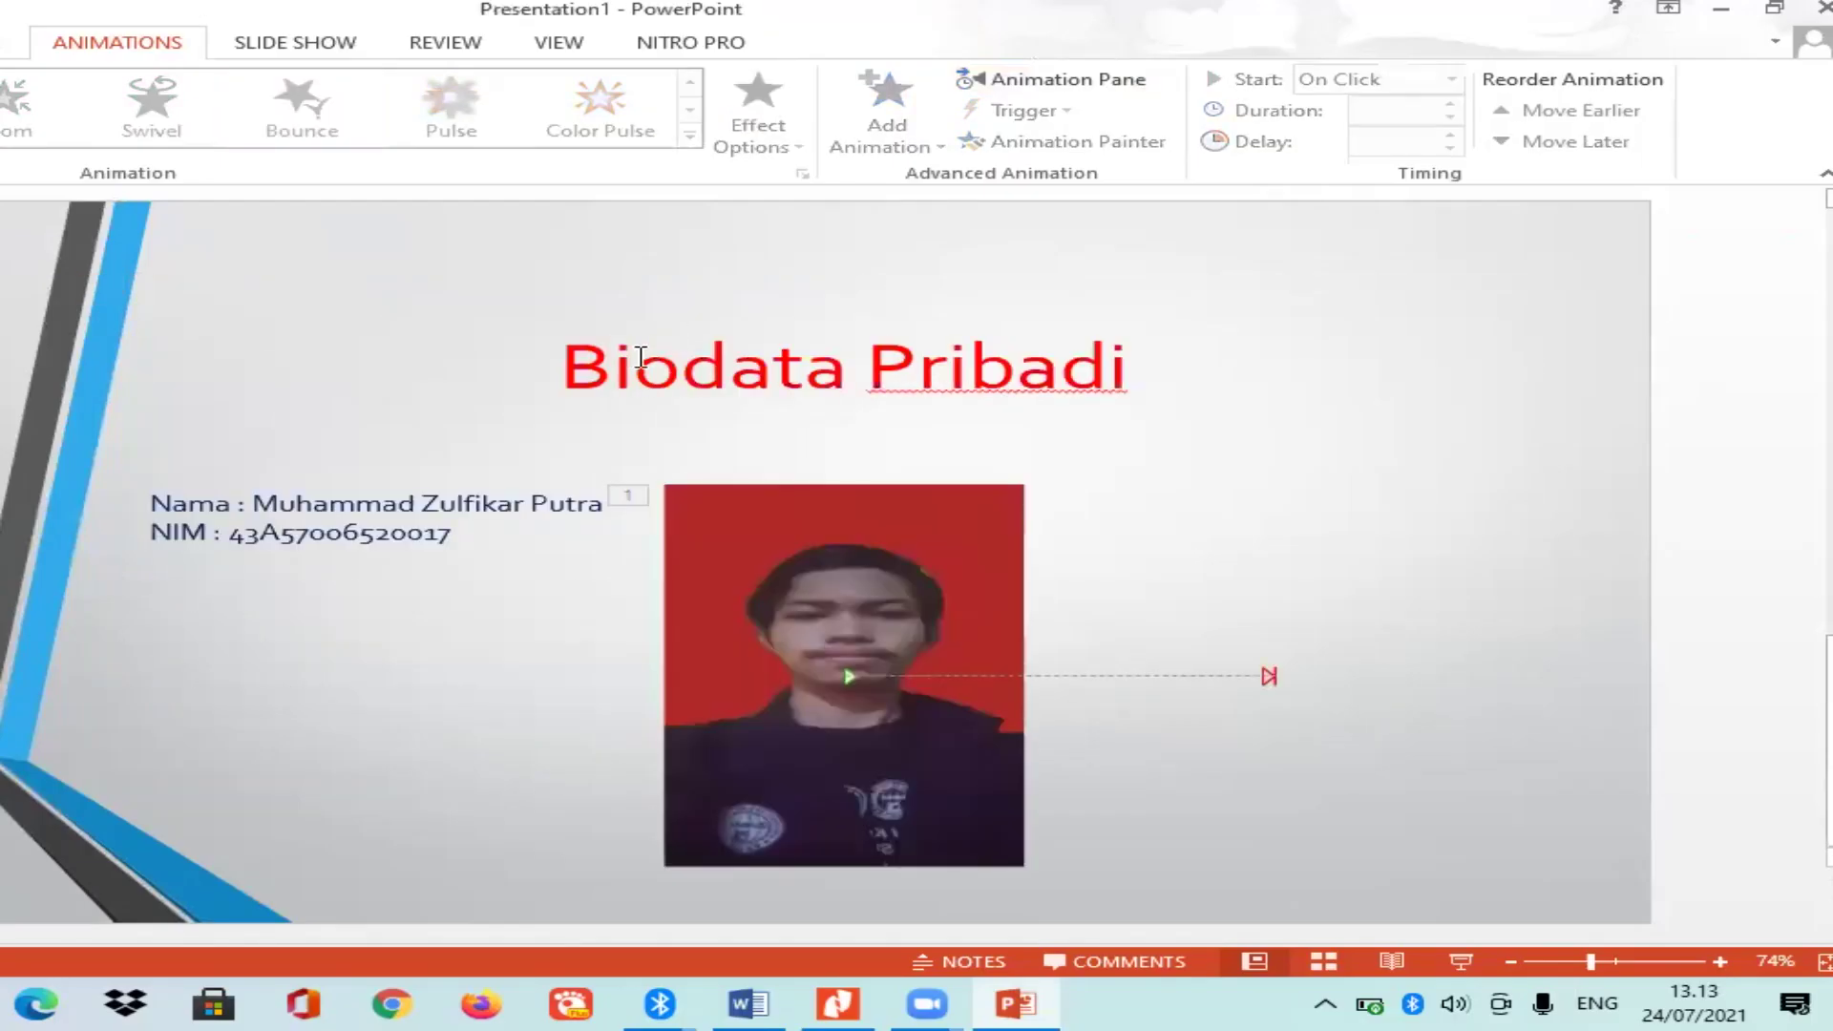
click(641, 357)
click(691, 133)
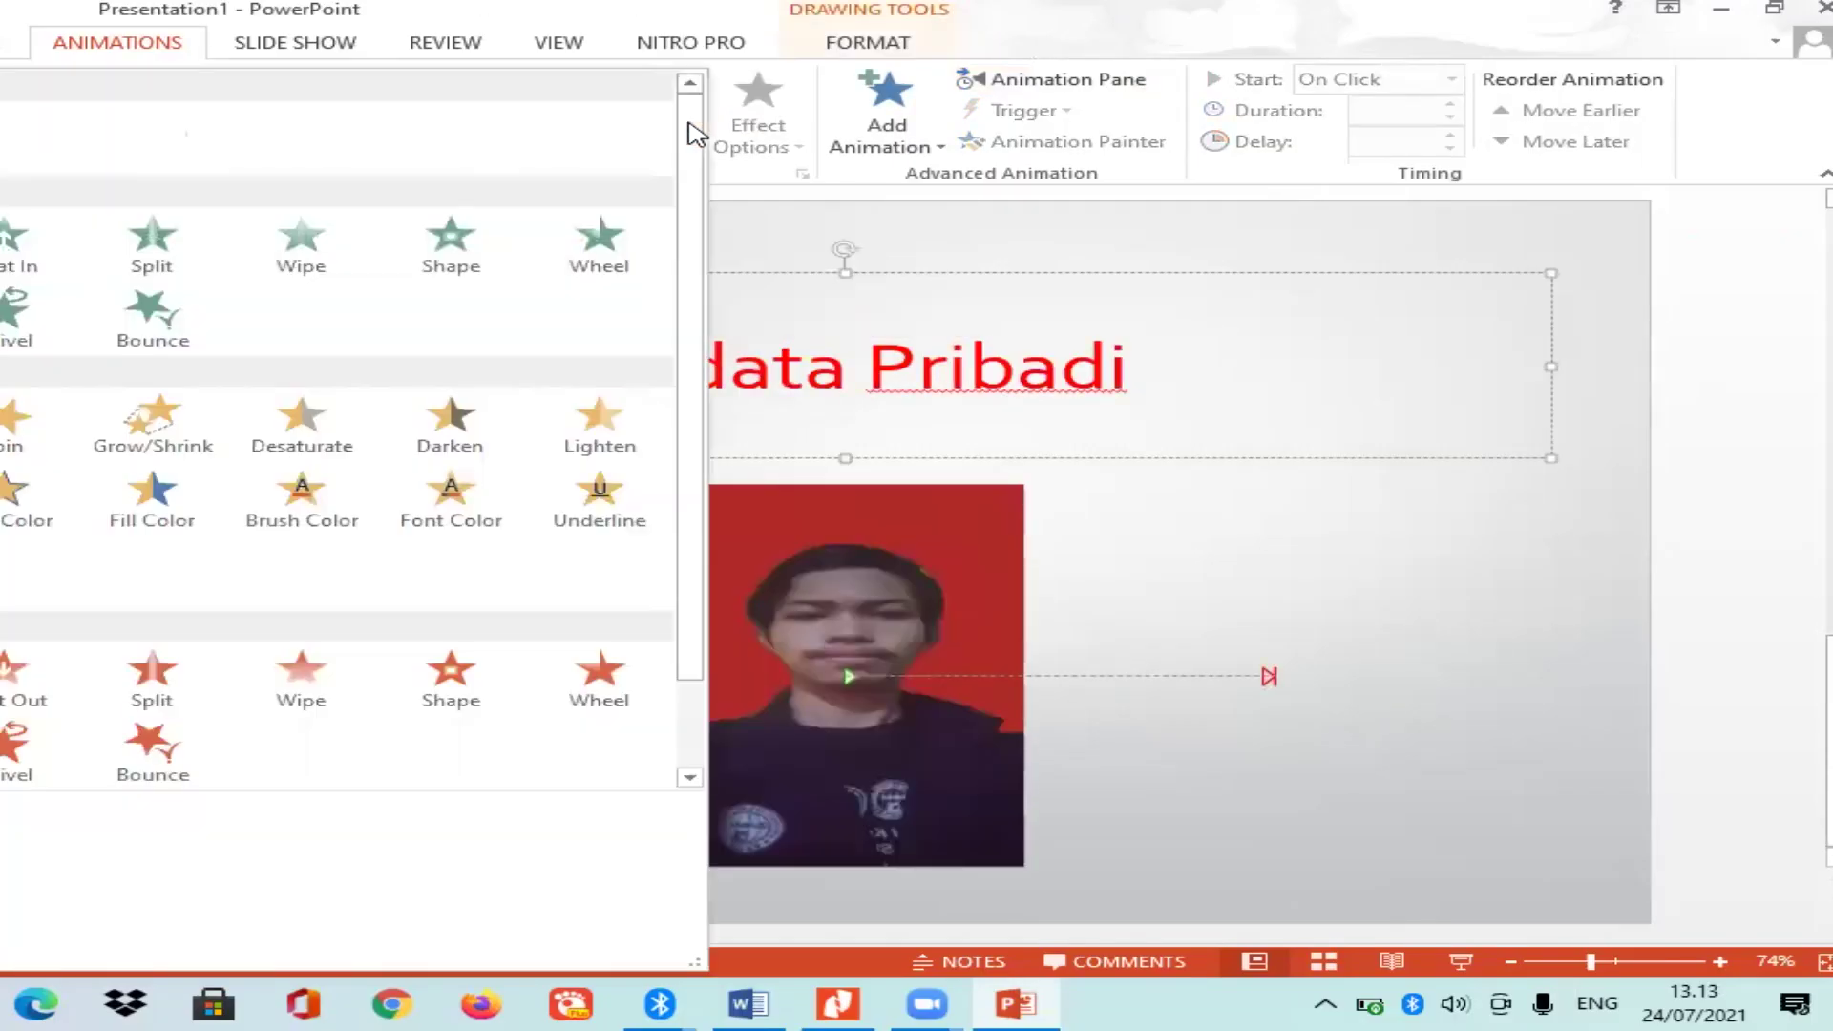
click(204, 421)
Give the name and NIM text box an emphasis effect in place of the Split exit.
click(311, 532)
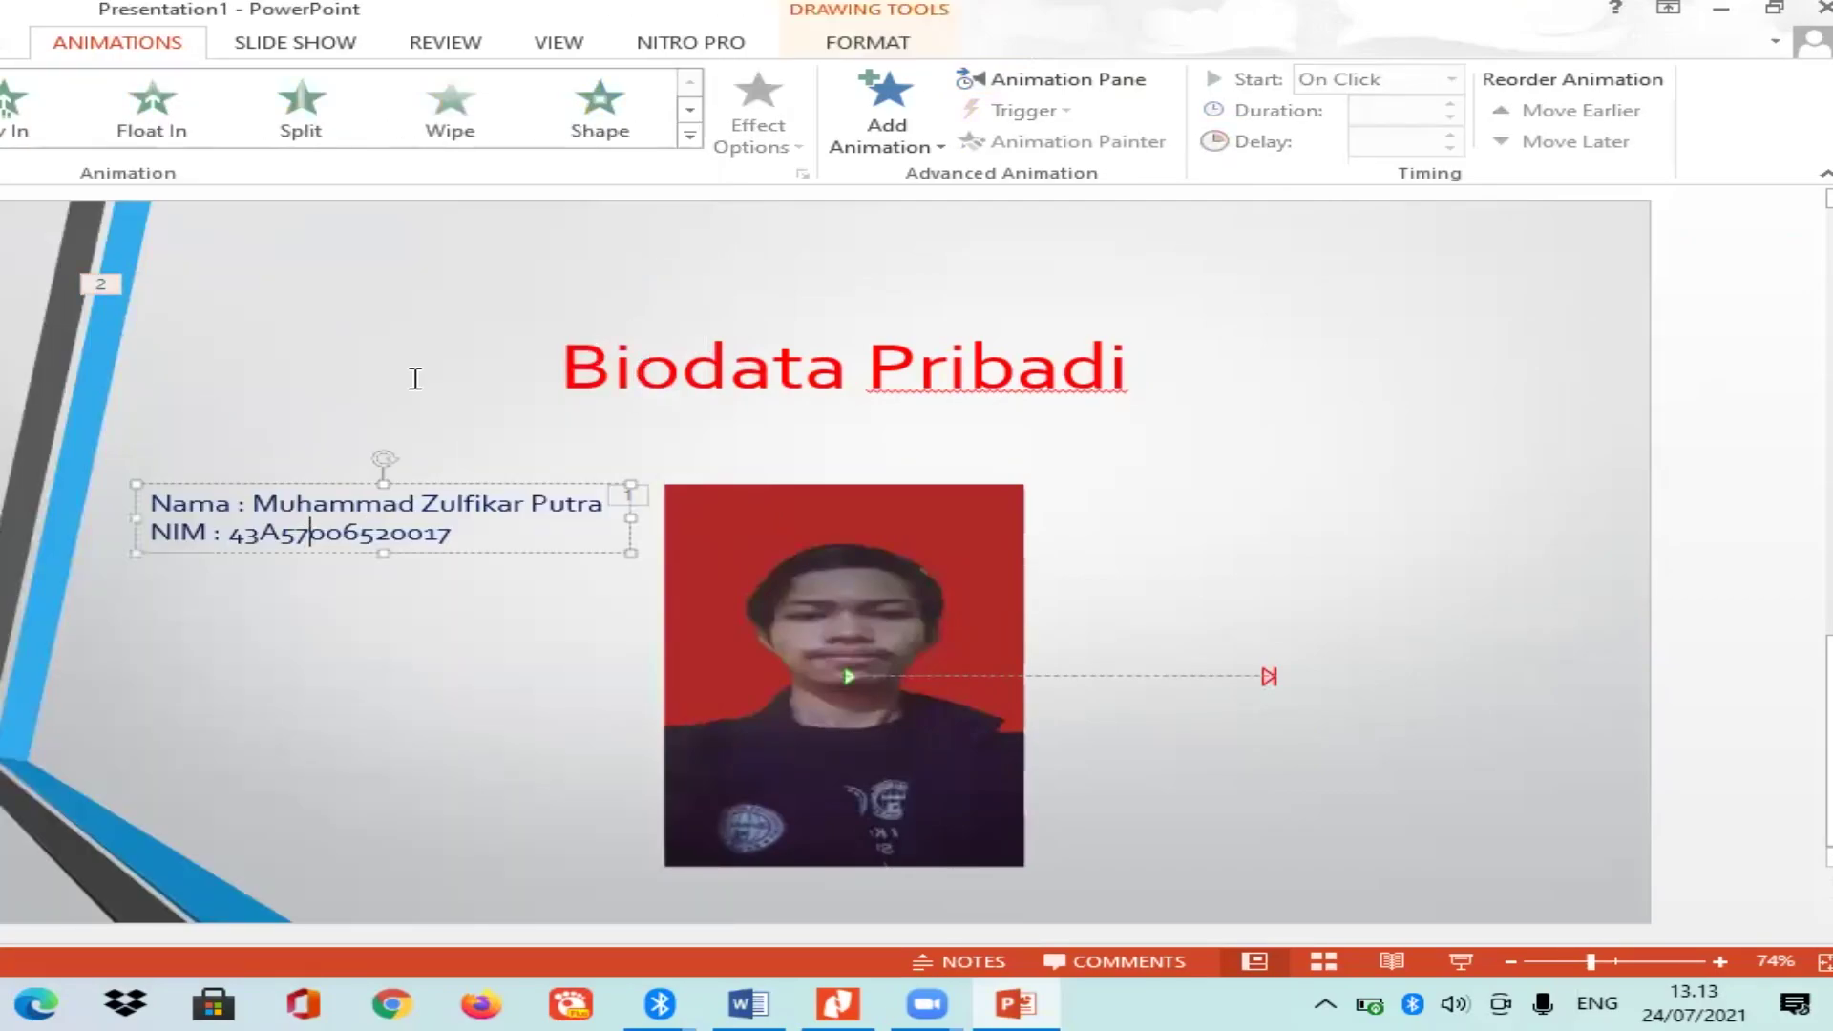
click(689, 138)
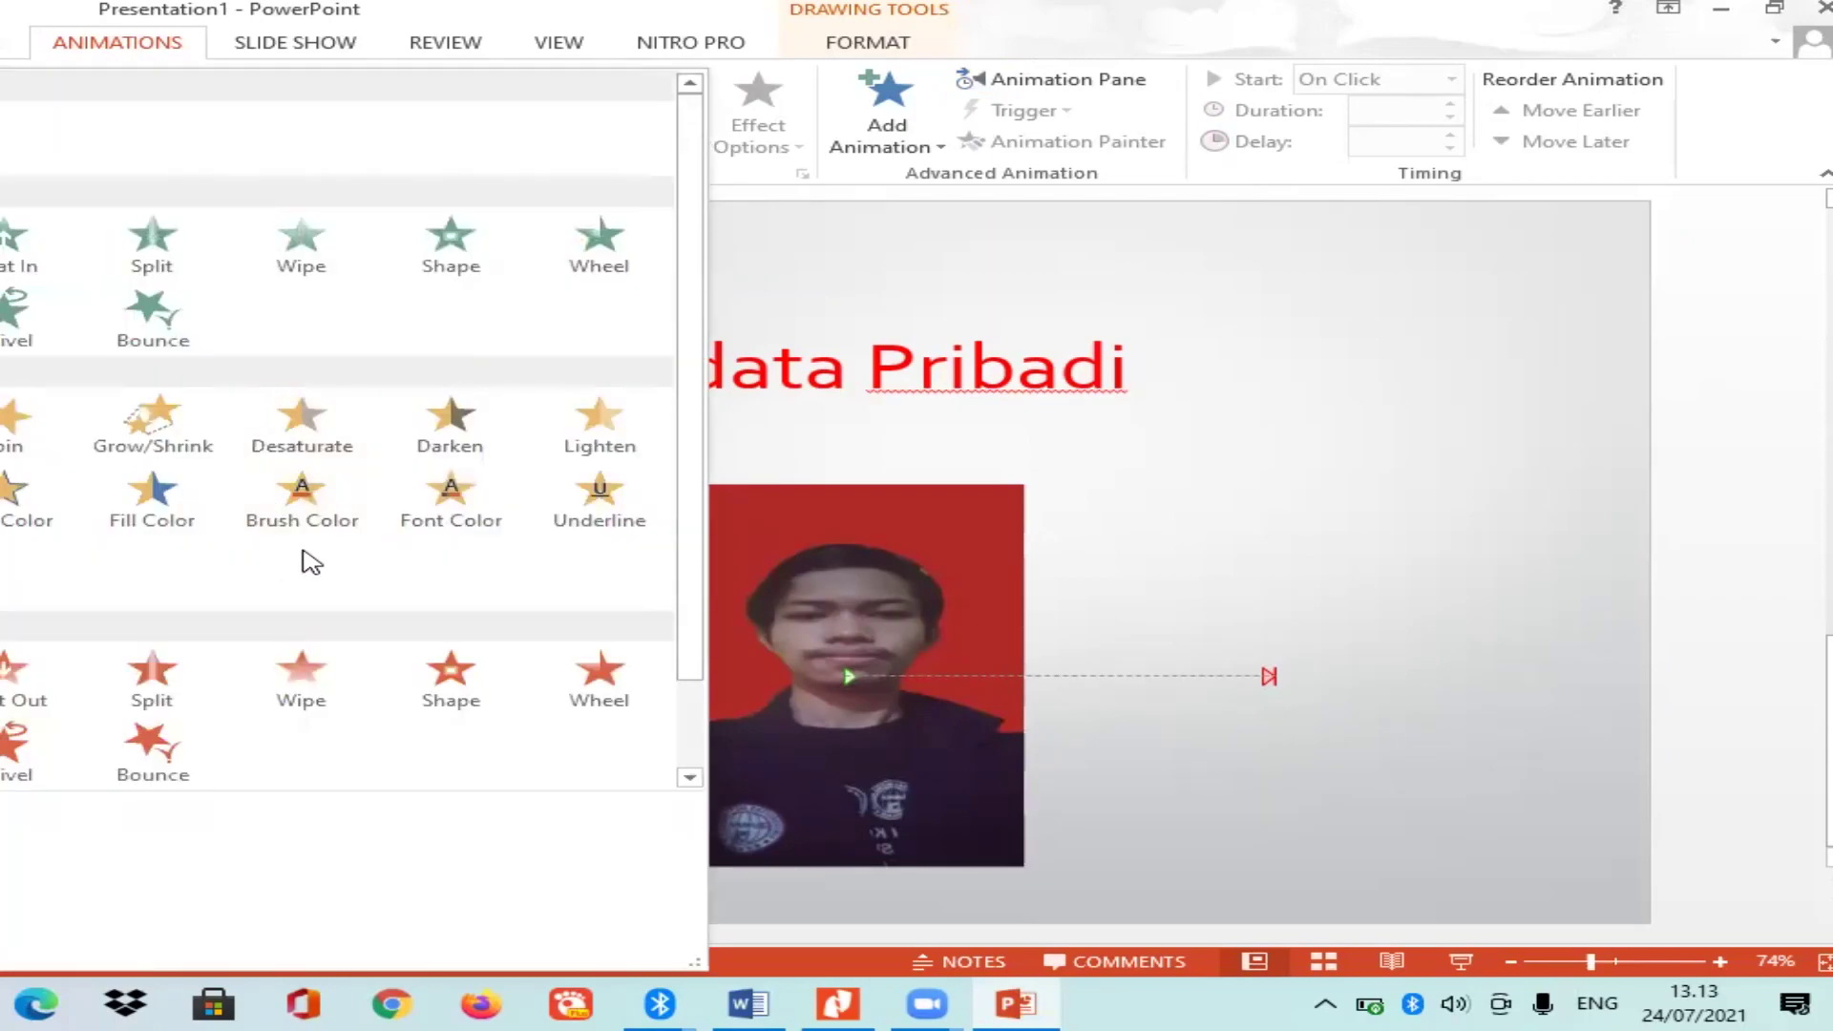
click(186, 704)
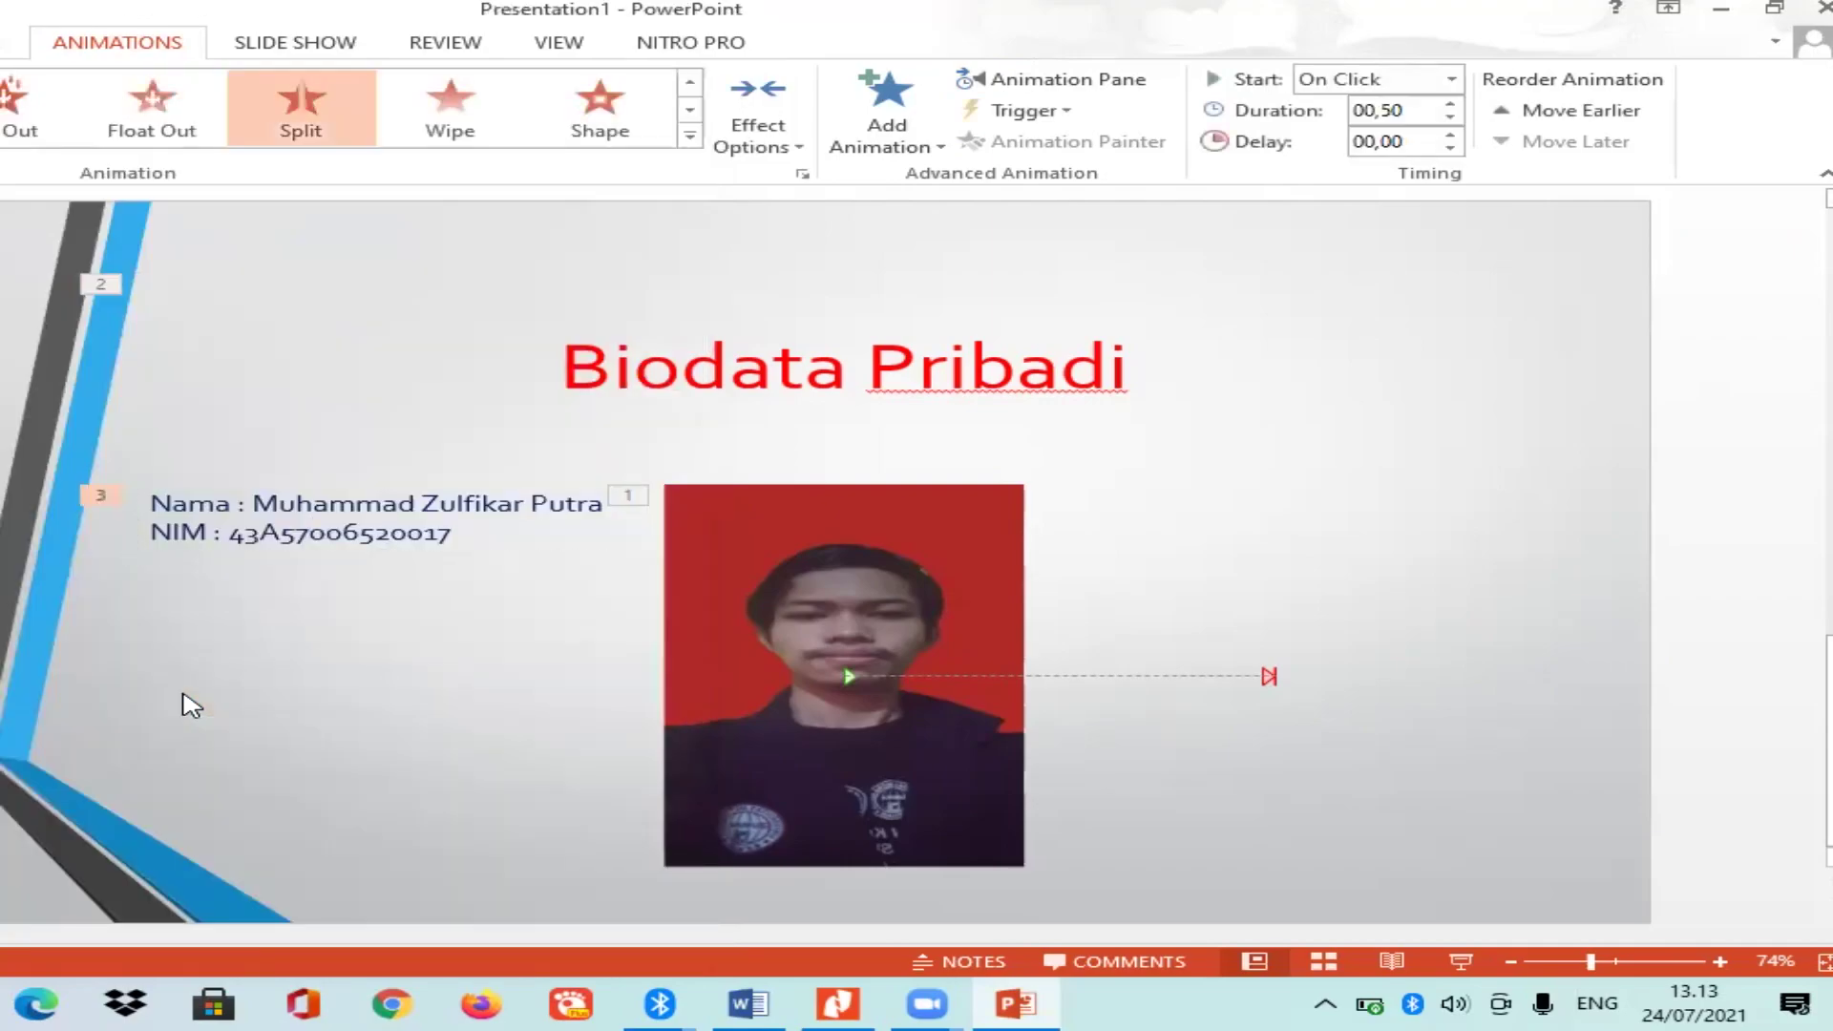
click(690, 136)
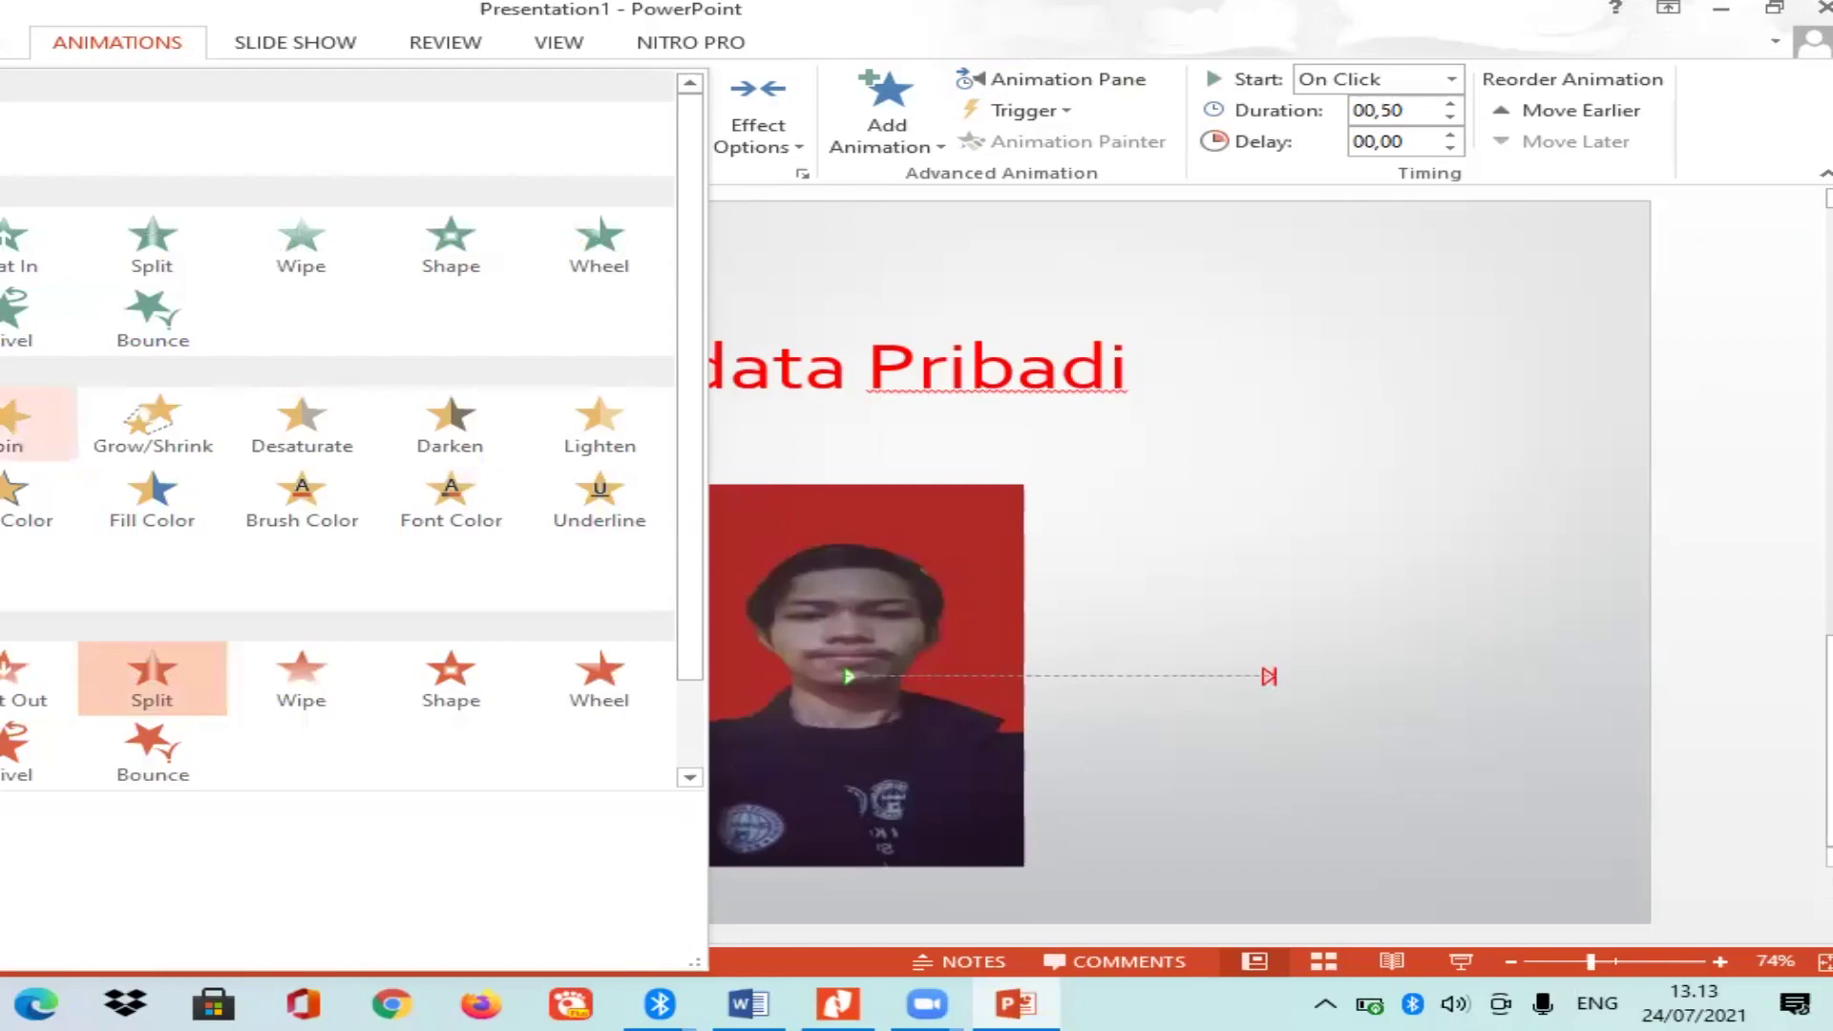
click(10, 418)
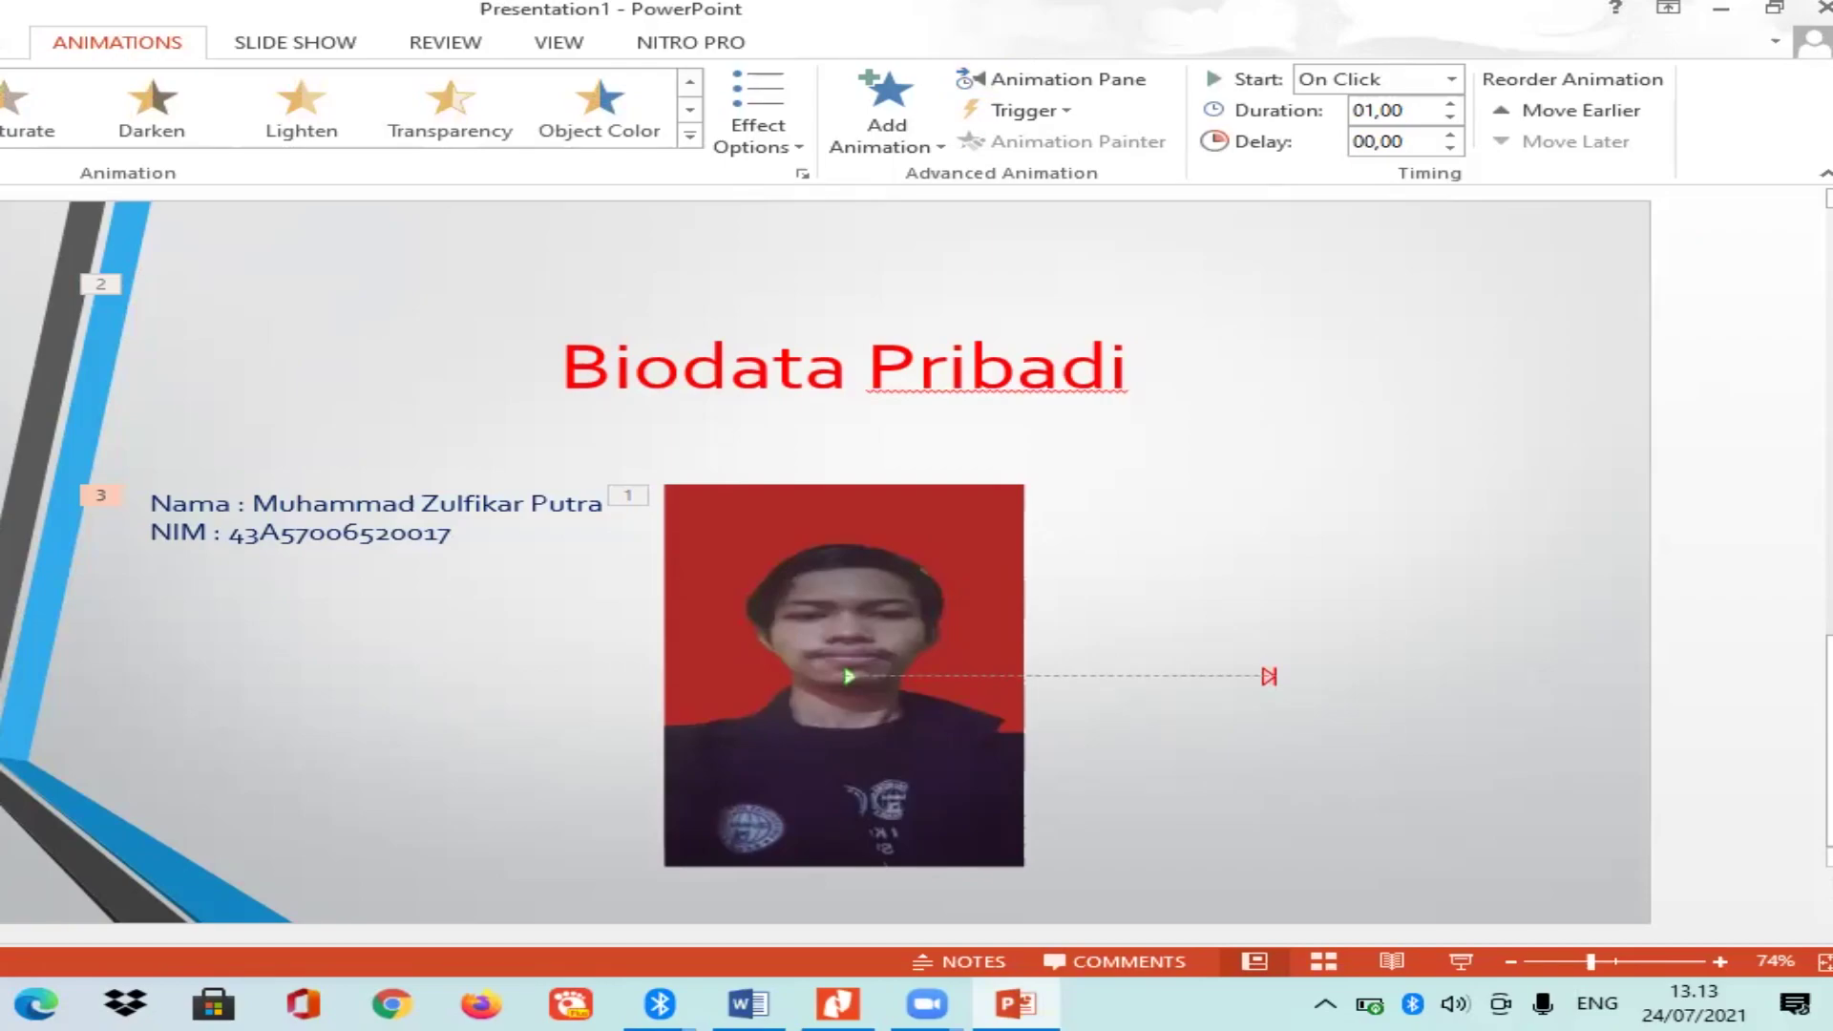
click(969, 290)
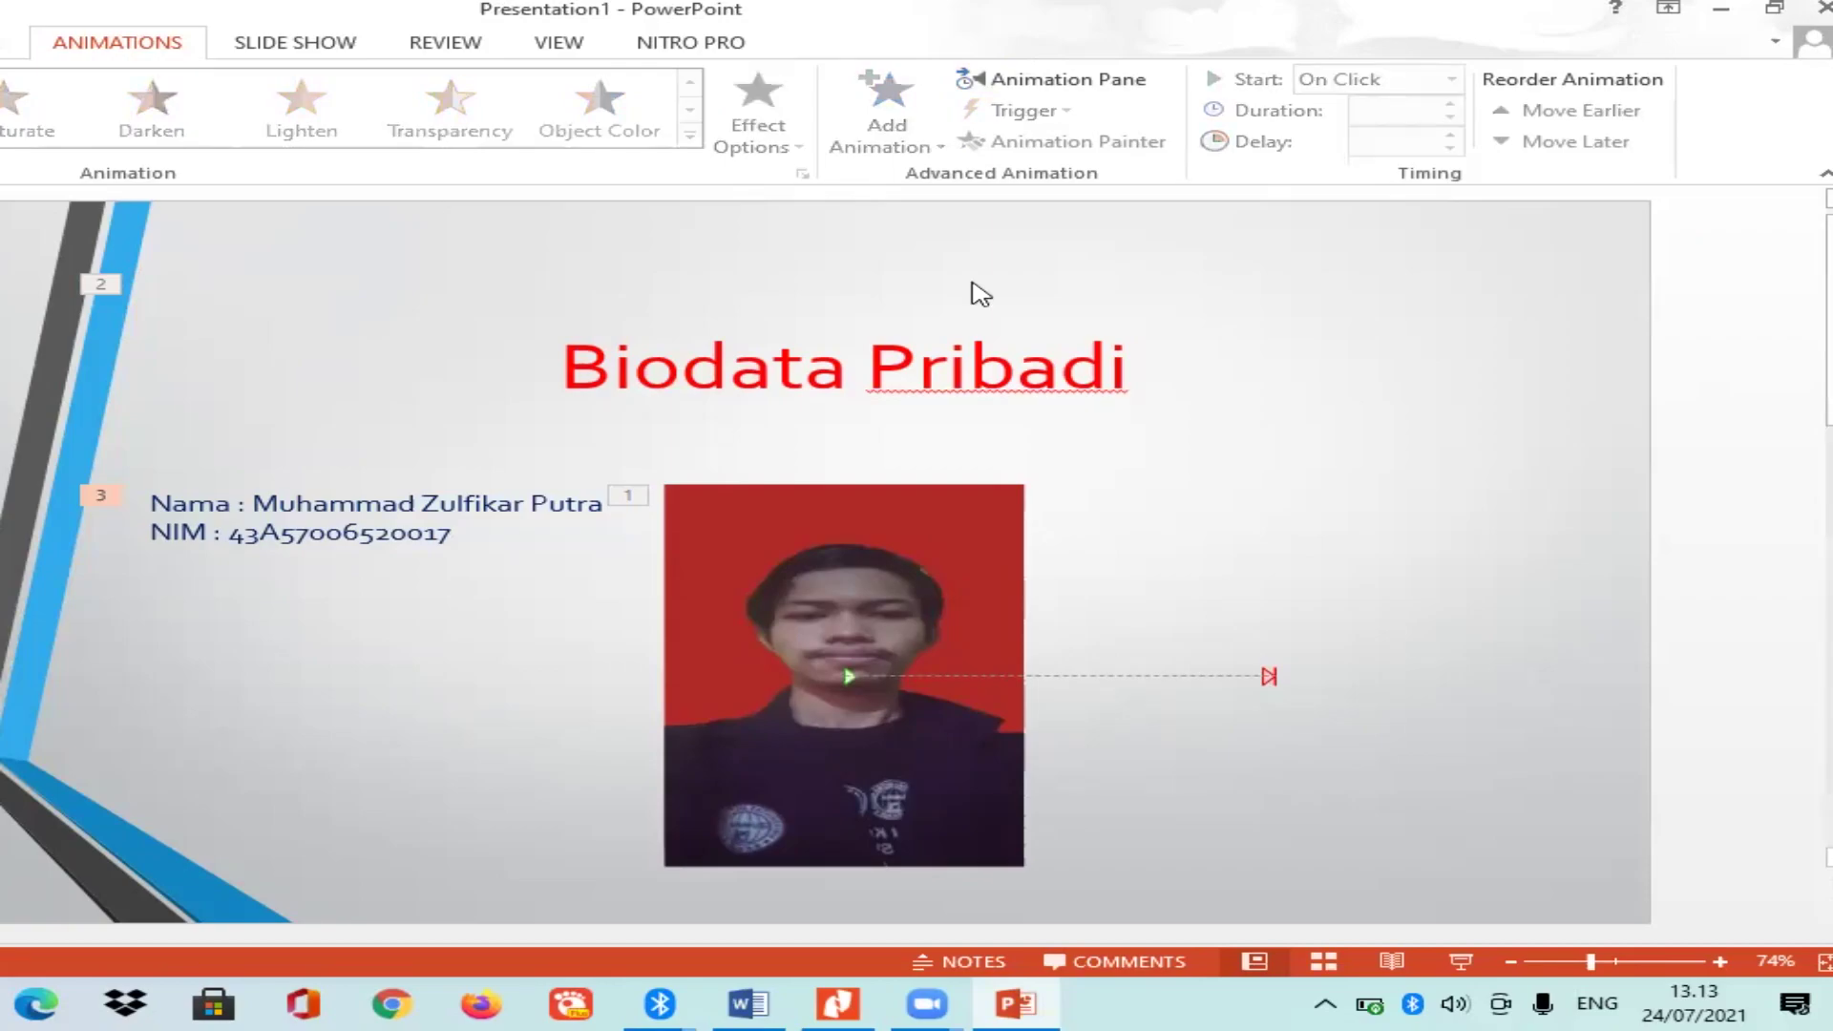
scroll(1031, 315, up, 1)
Apply a new animation to the Dibuat Oleh subtitle, then preview the show from the start.
click(1152, 640)
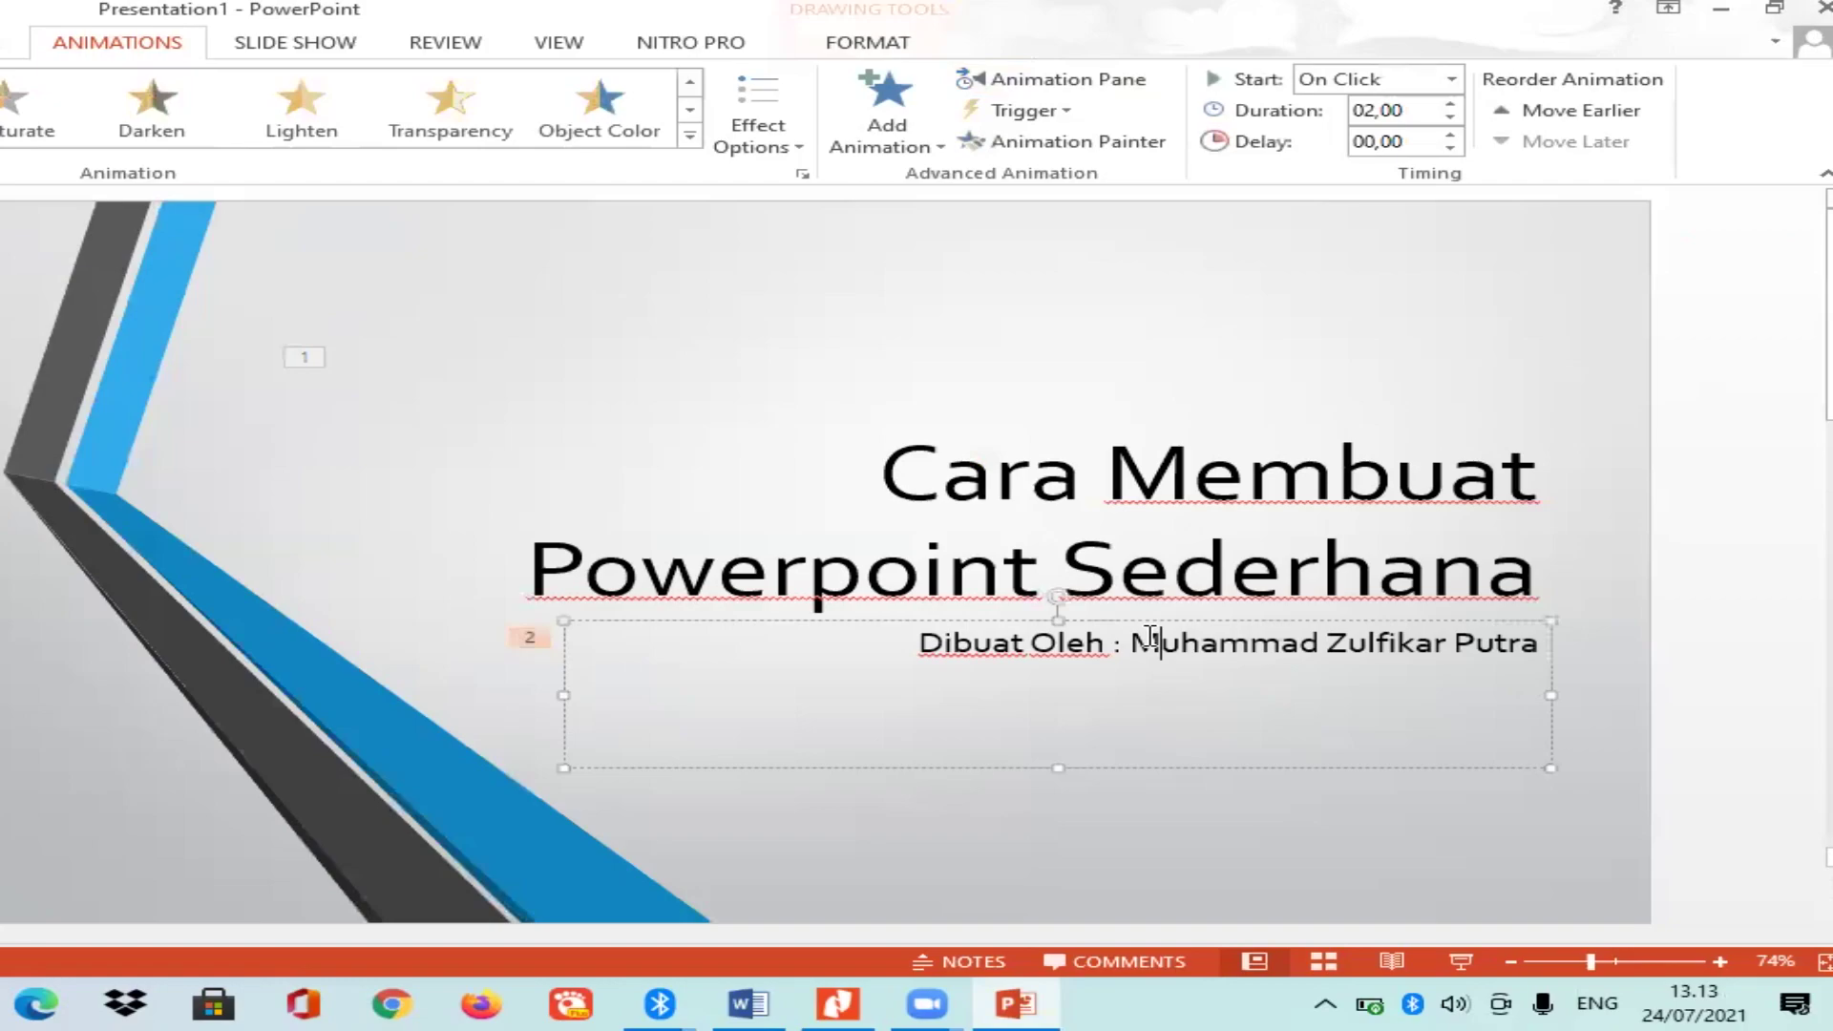
click(690, 82)
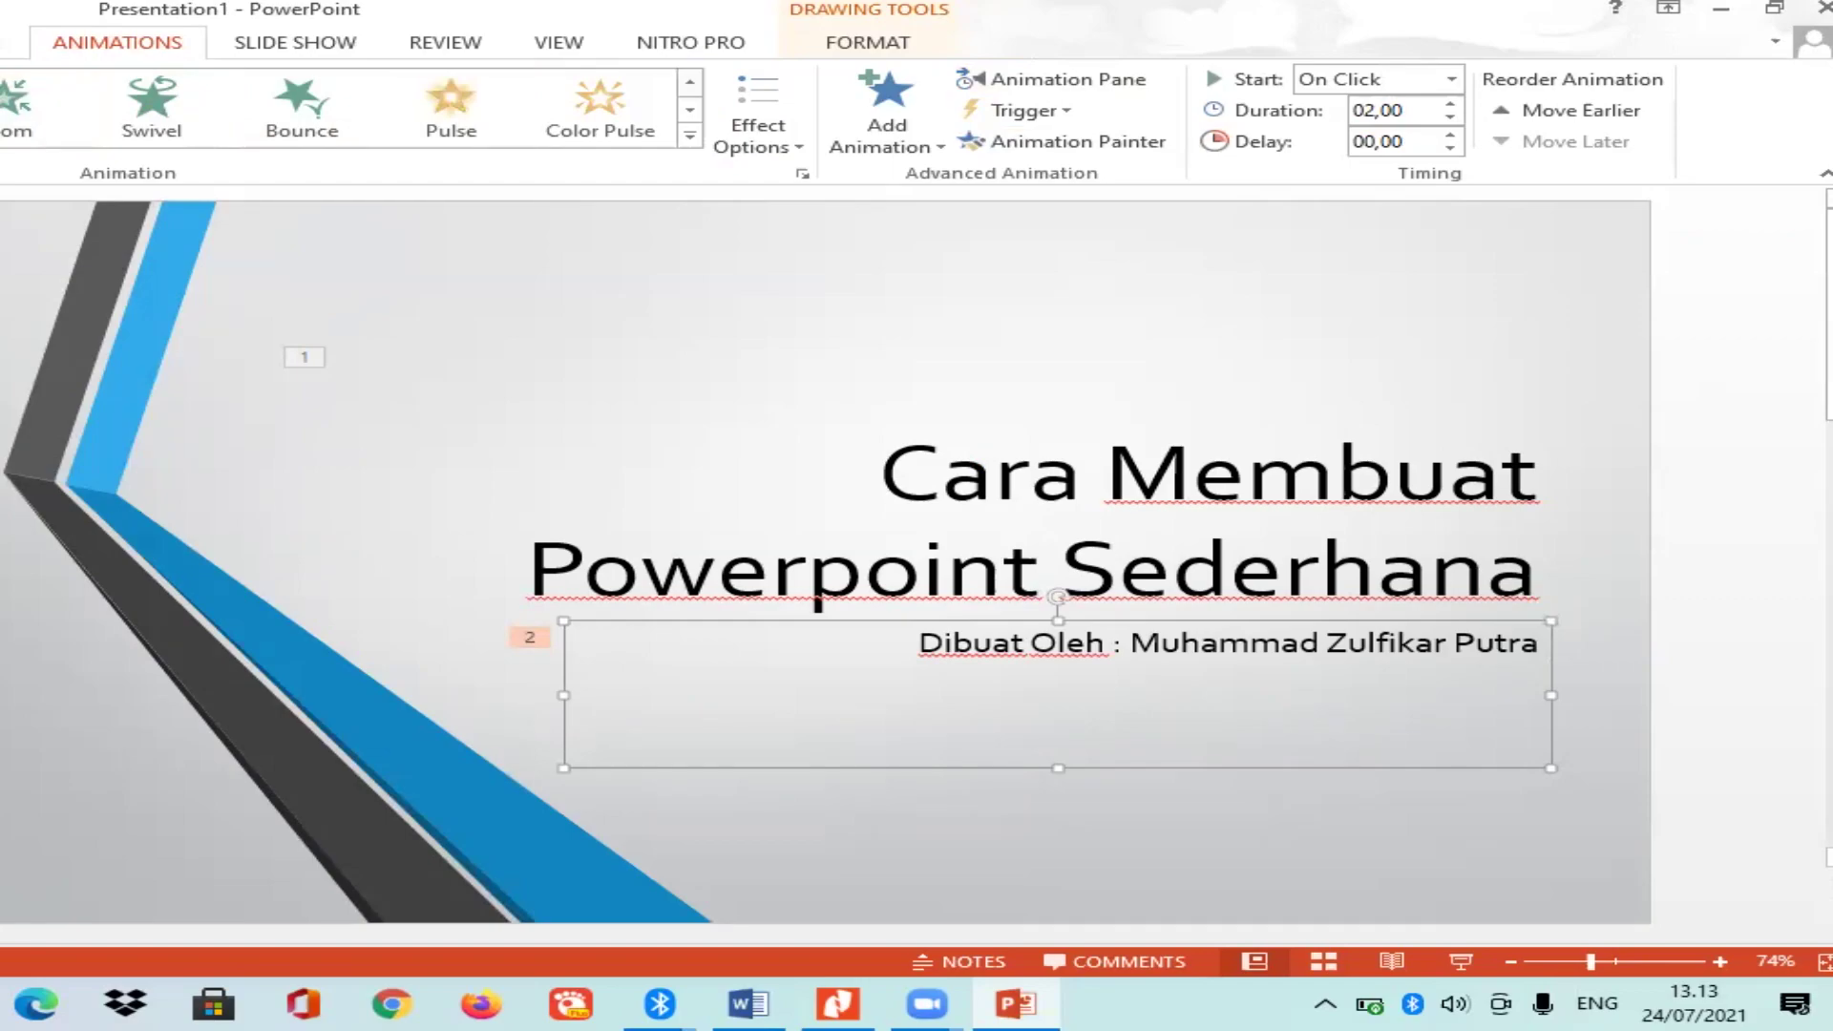
key(Escape)
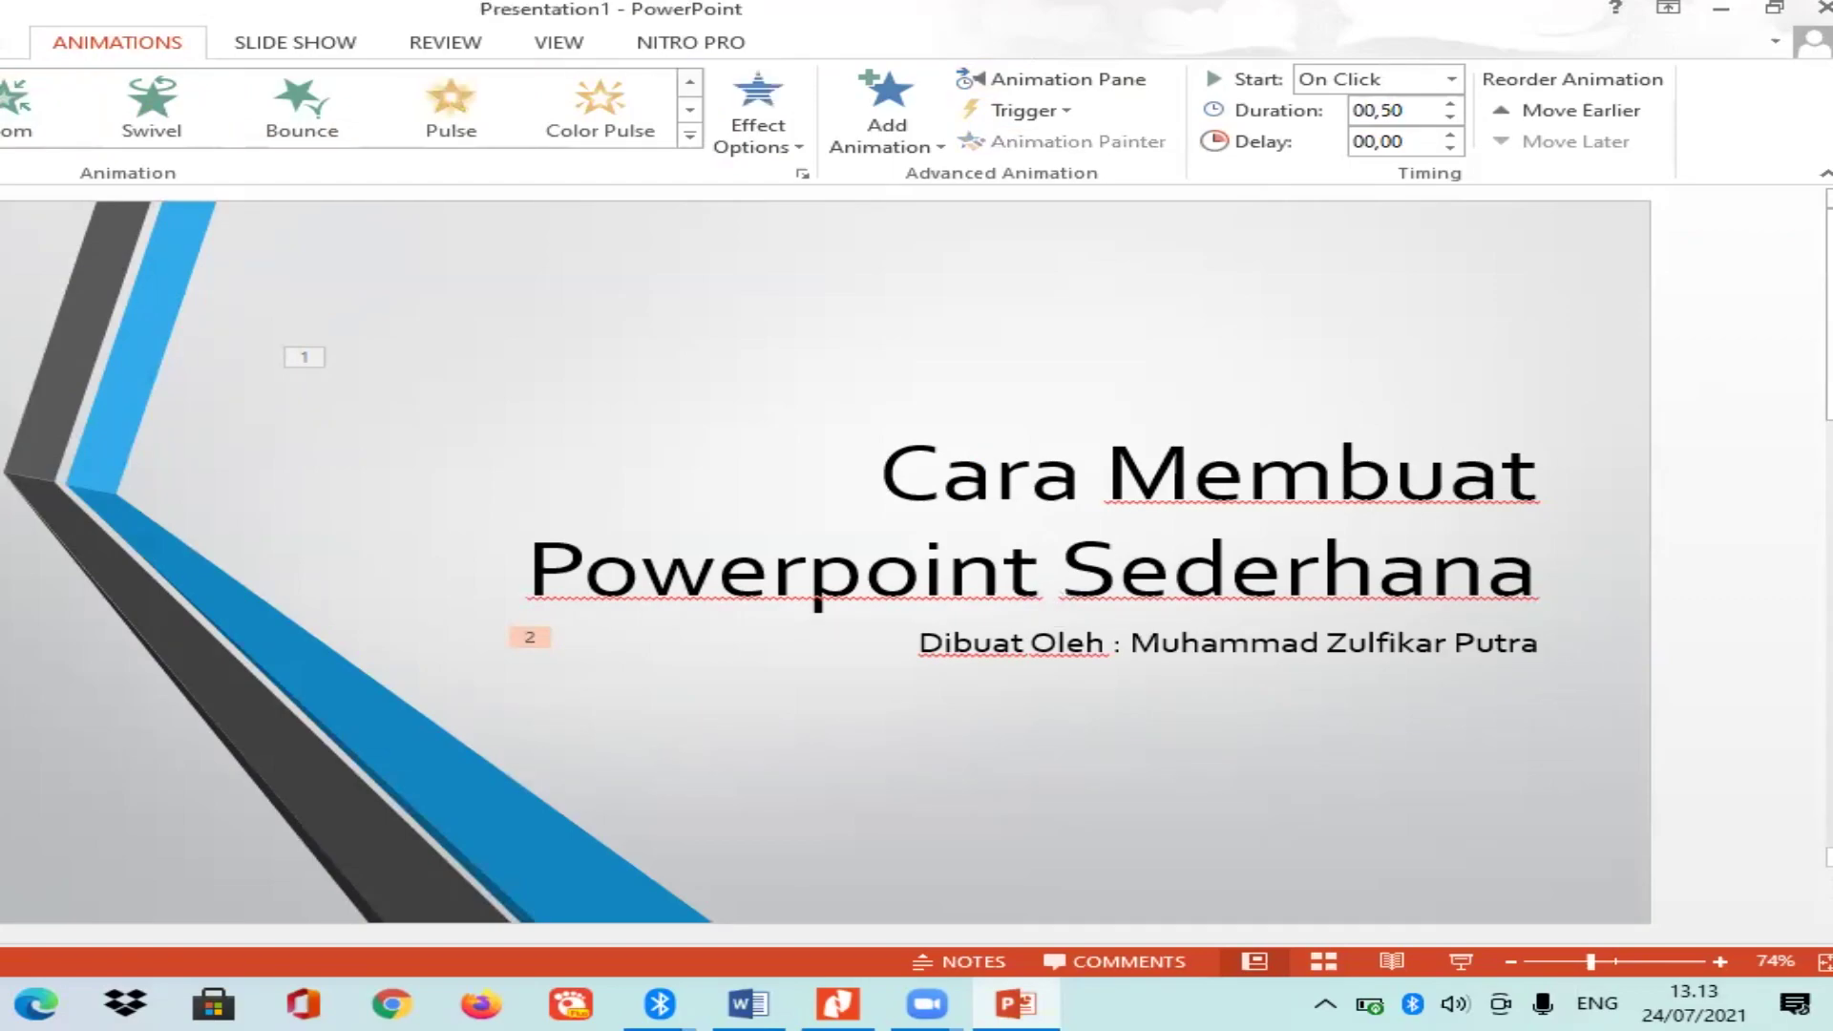
key(F5)
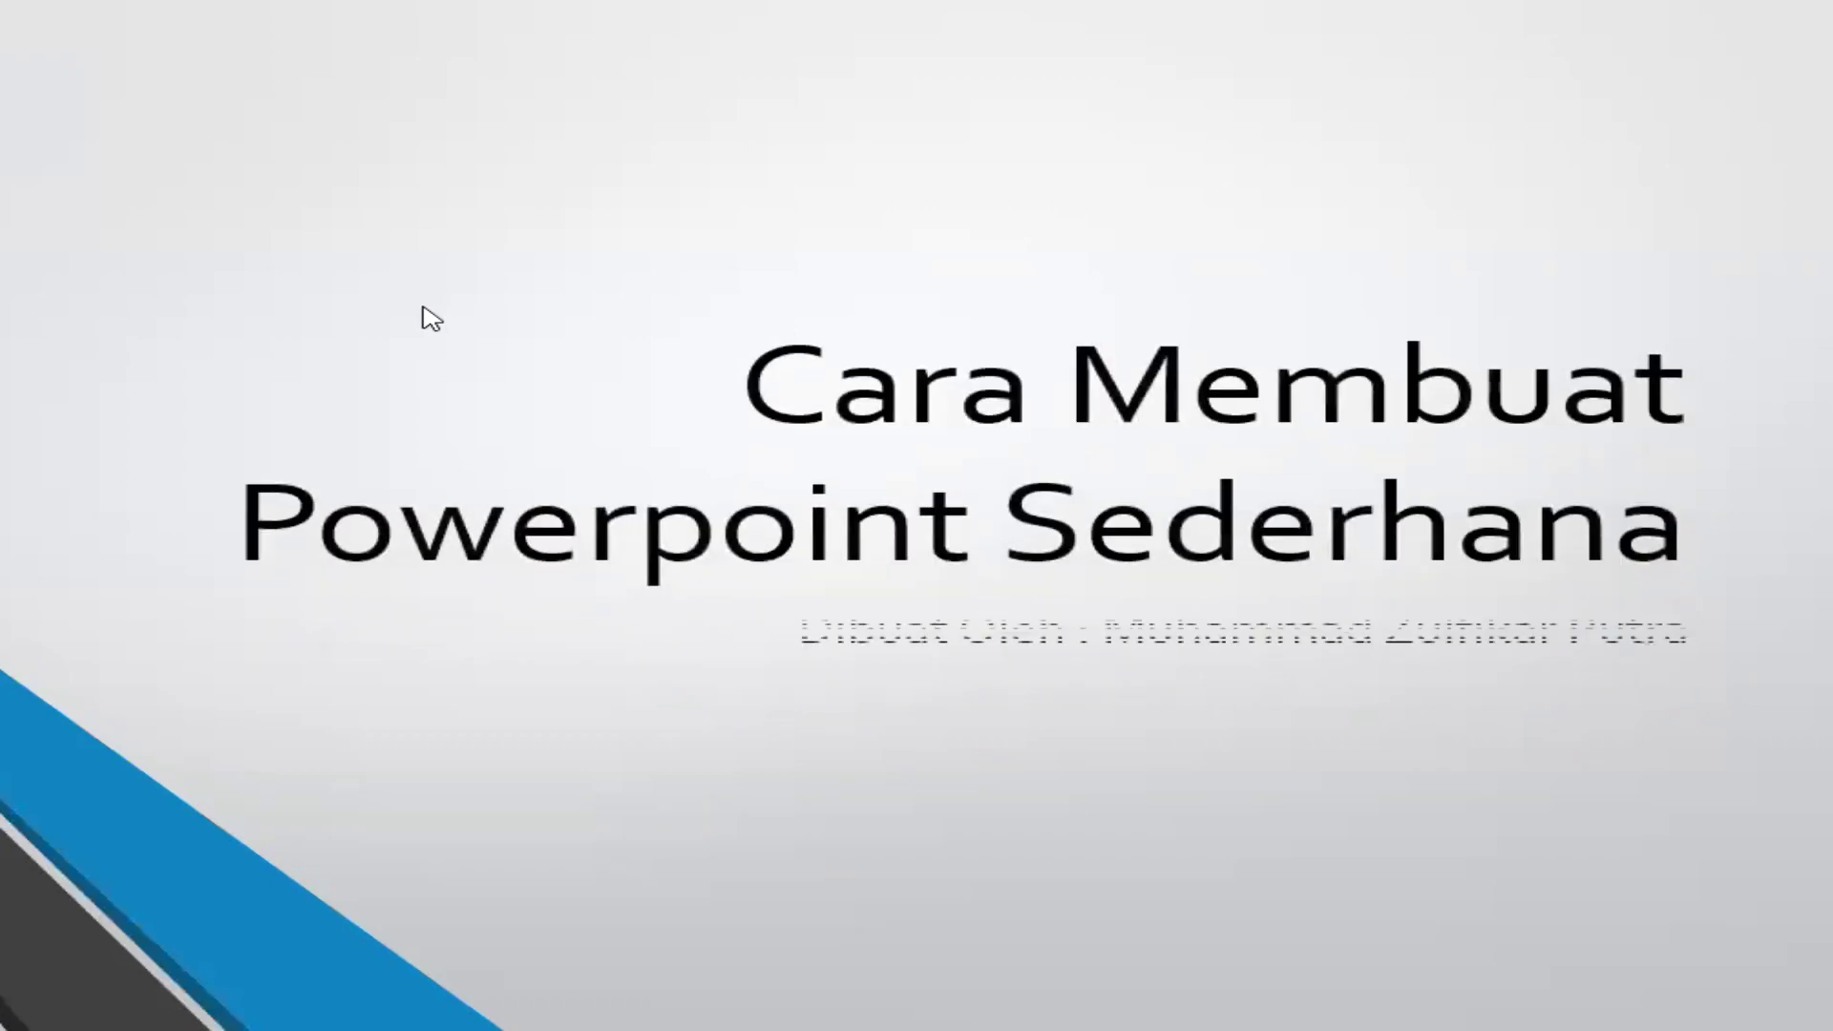
click(431, 318)
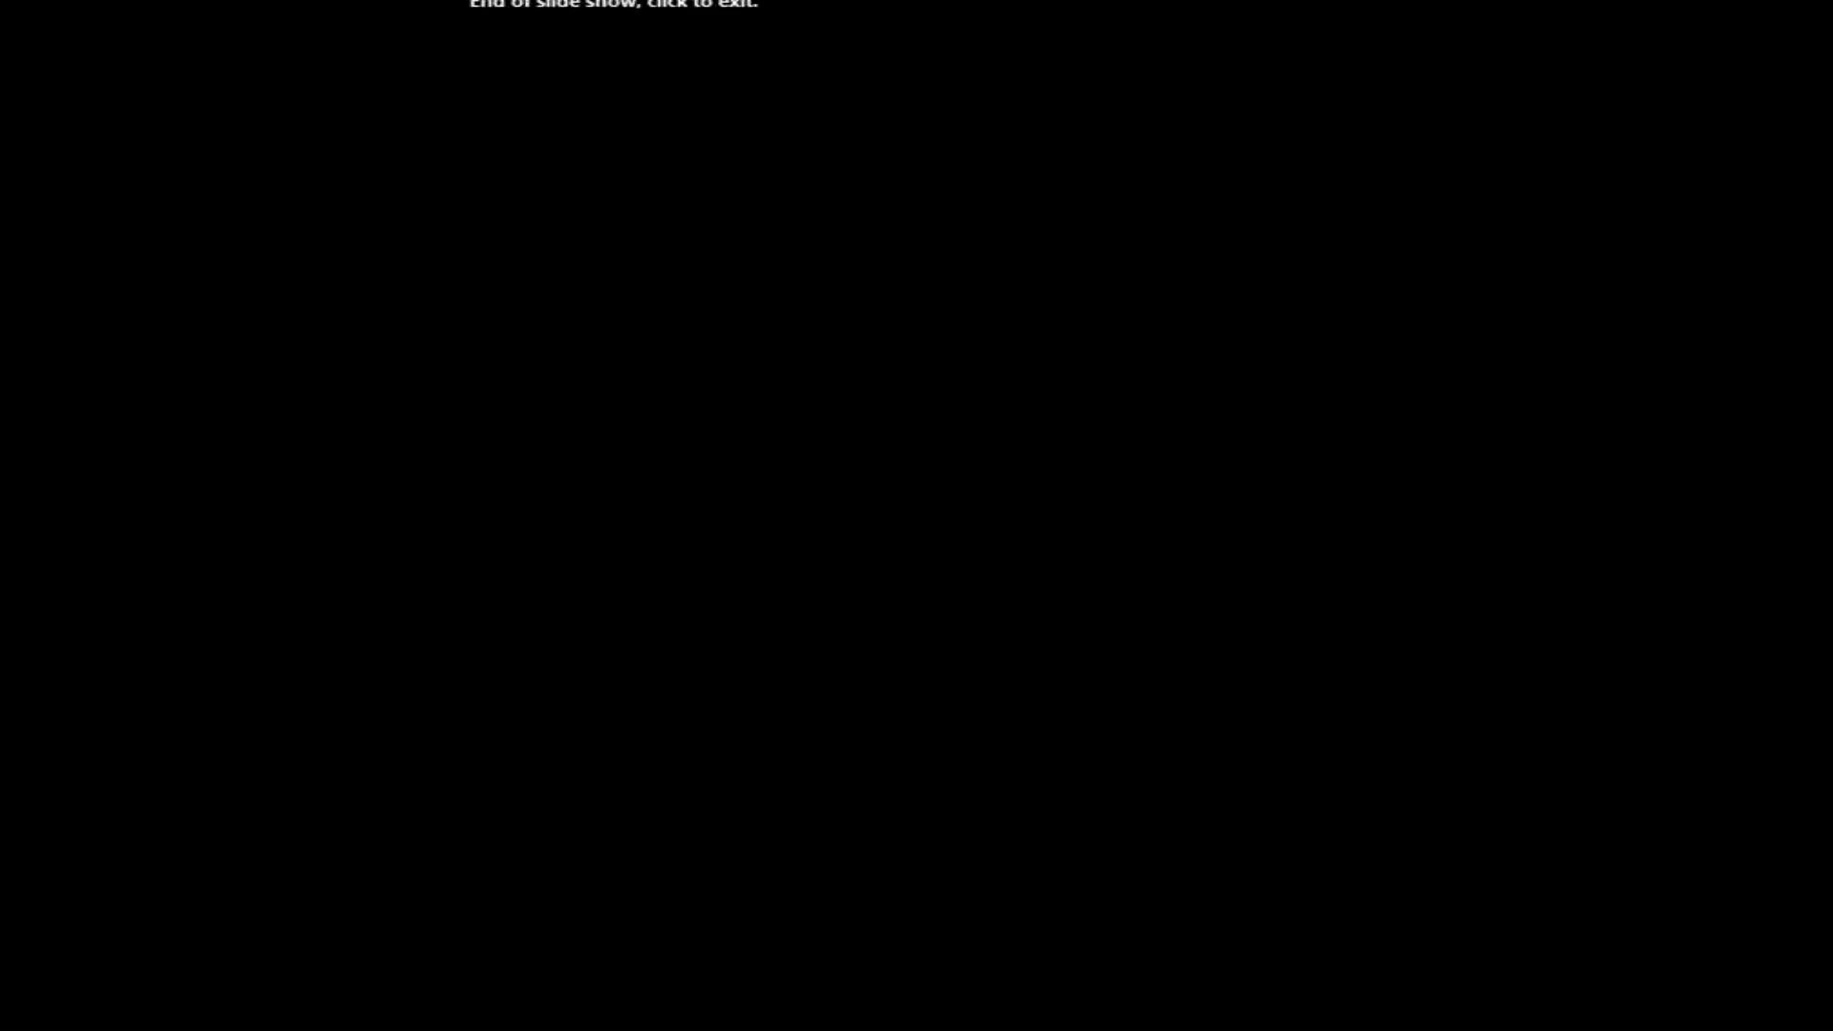
click(432, 318)
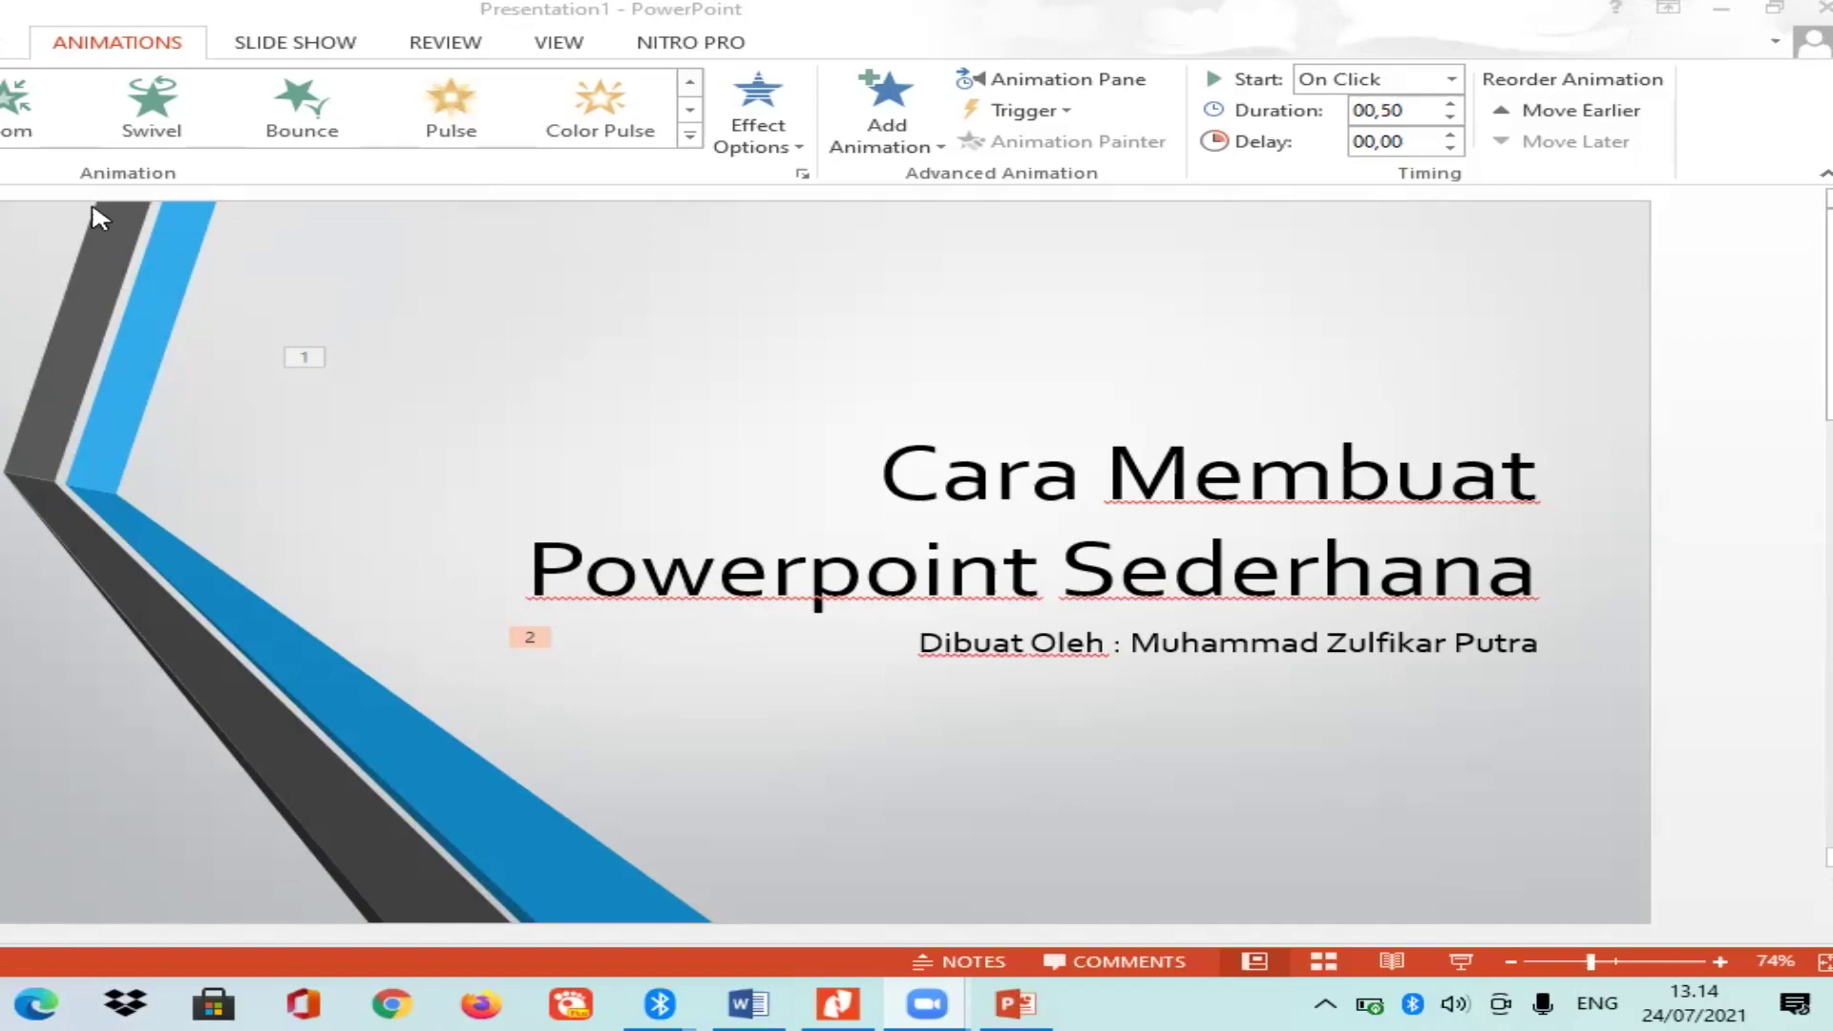
Create a new blank presentation (Presentation2) from File > New.
key(alt+Tab)
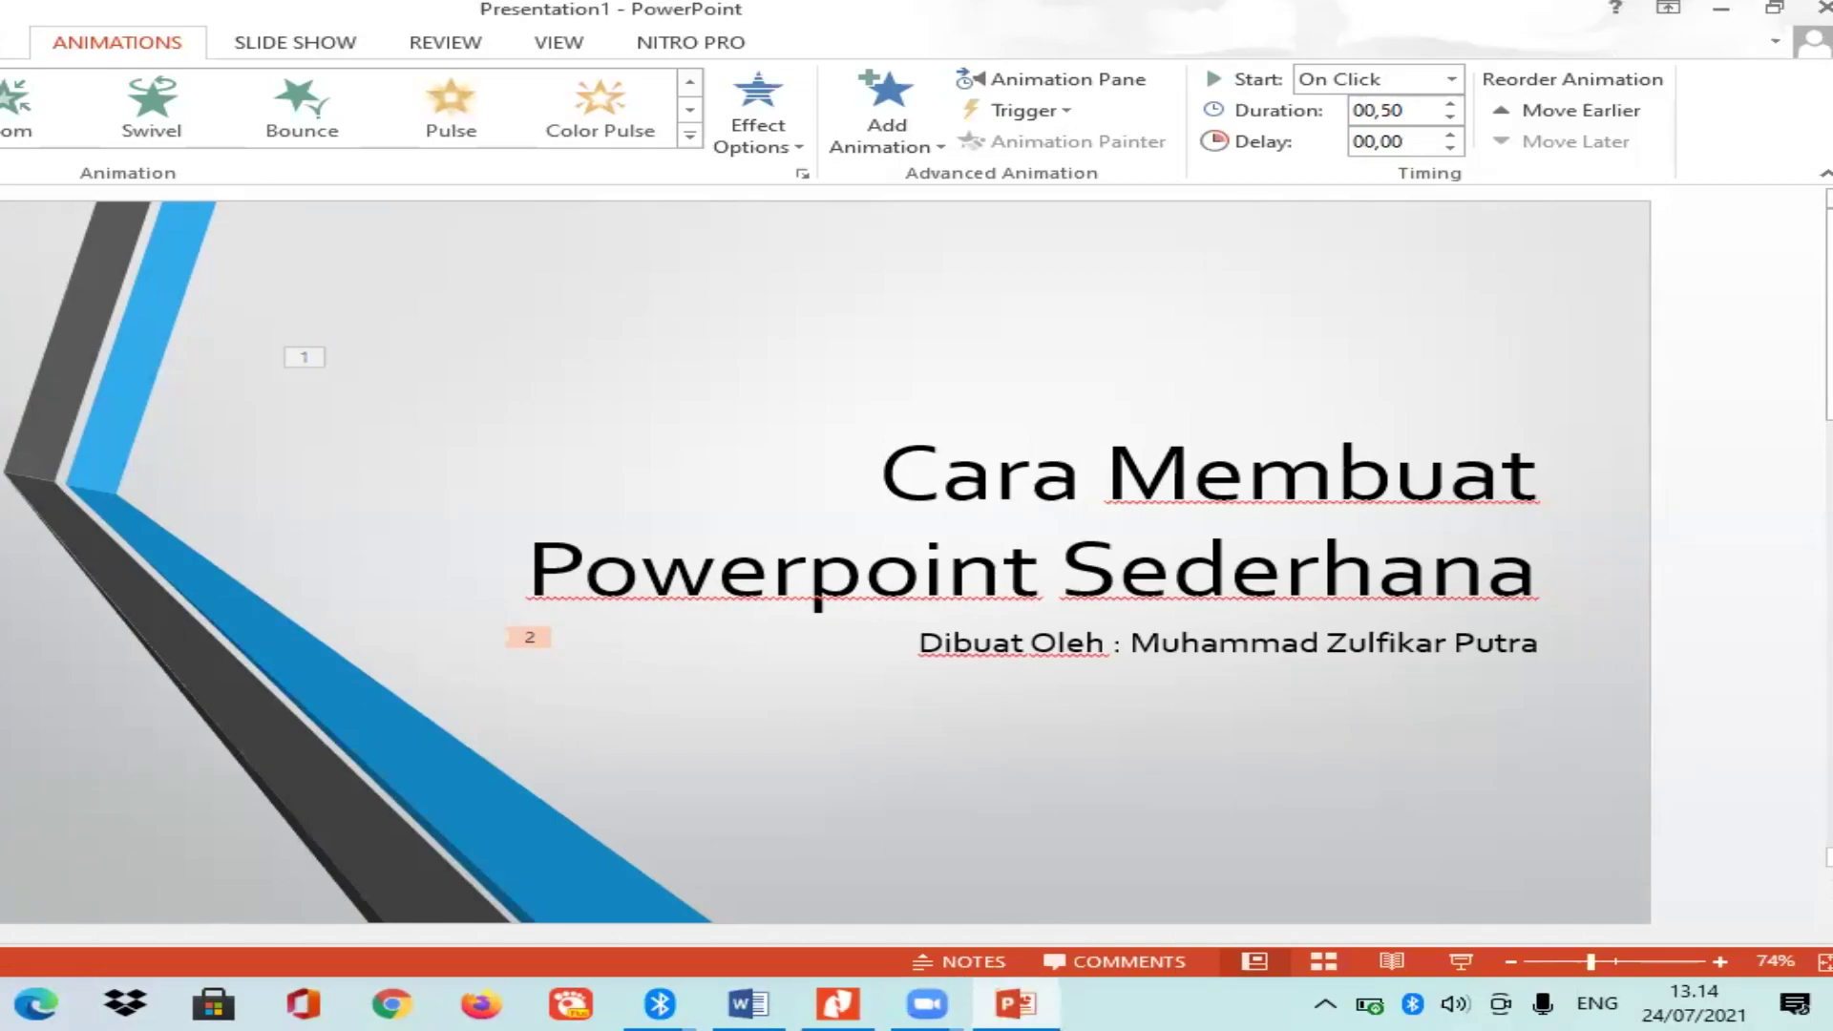
key(alt+f)
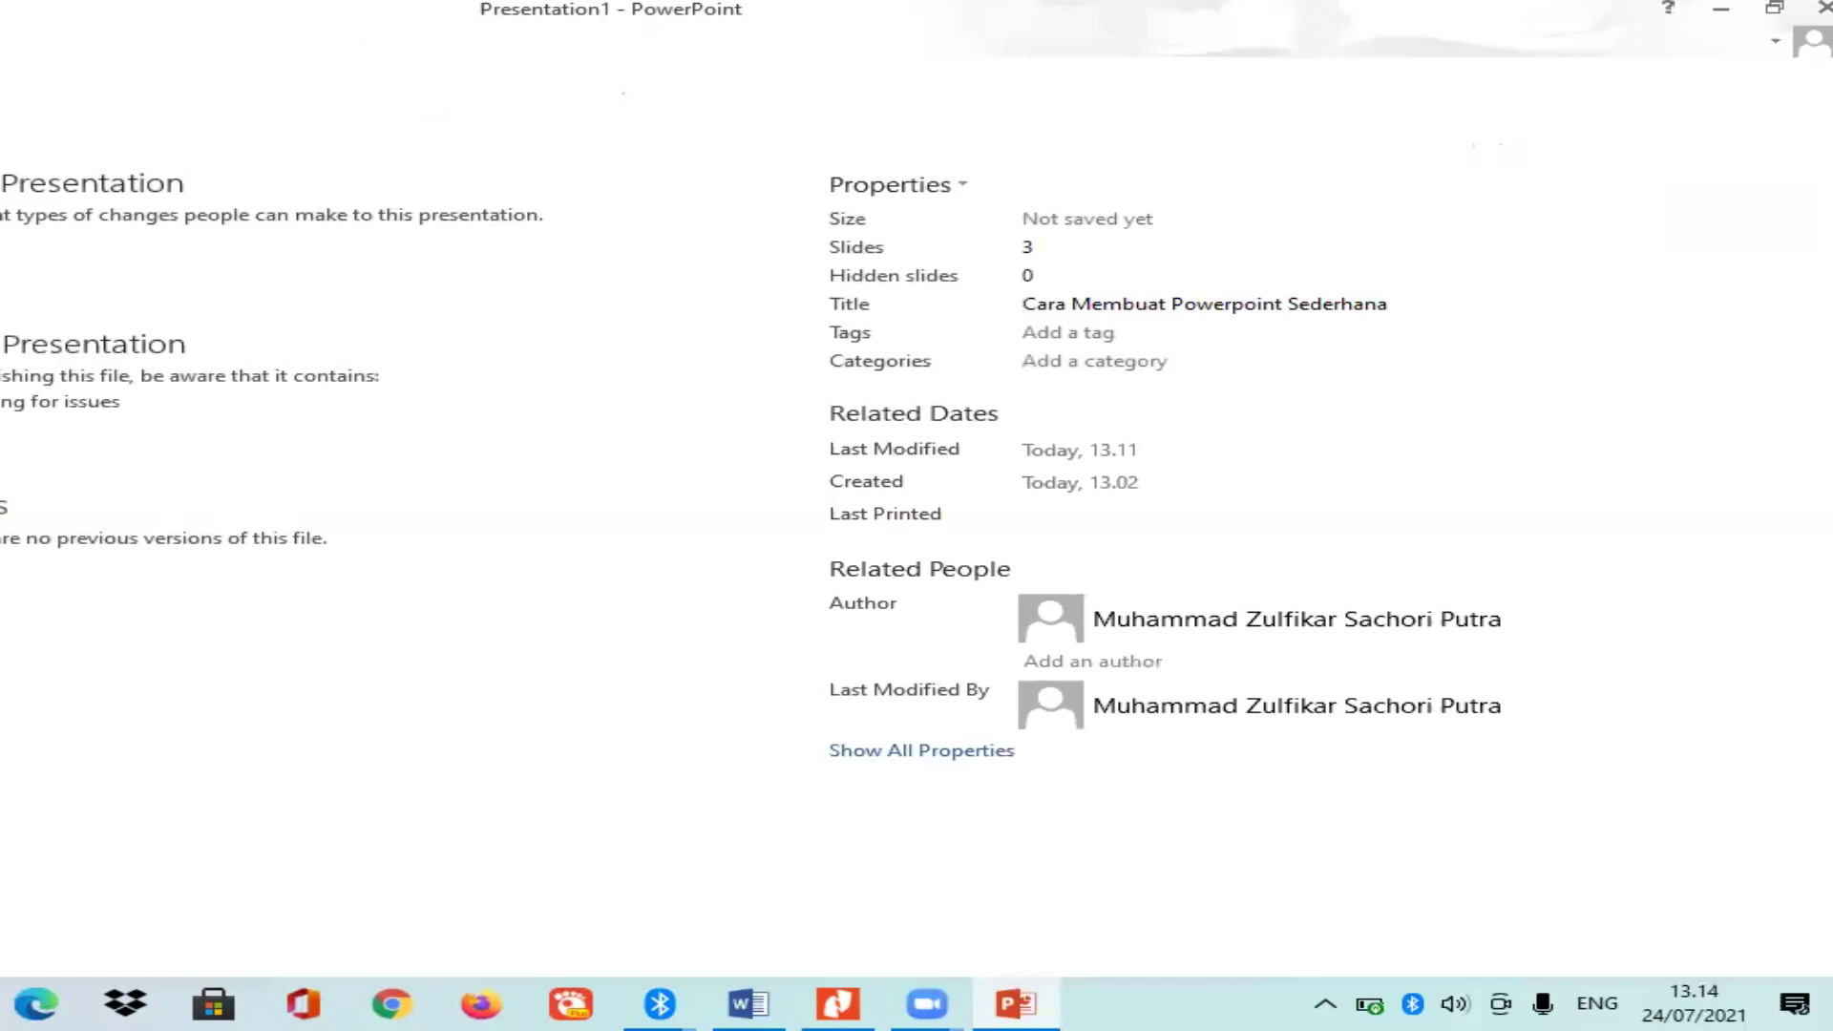
key(n)
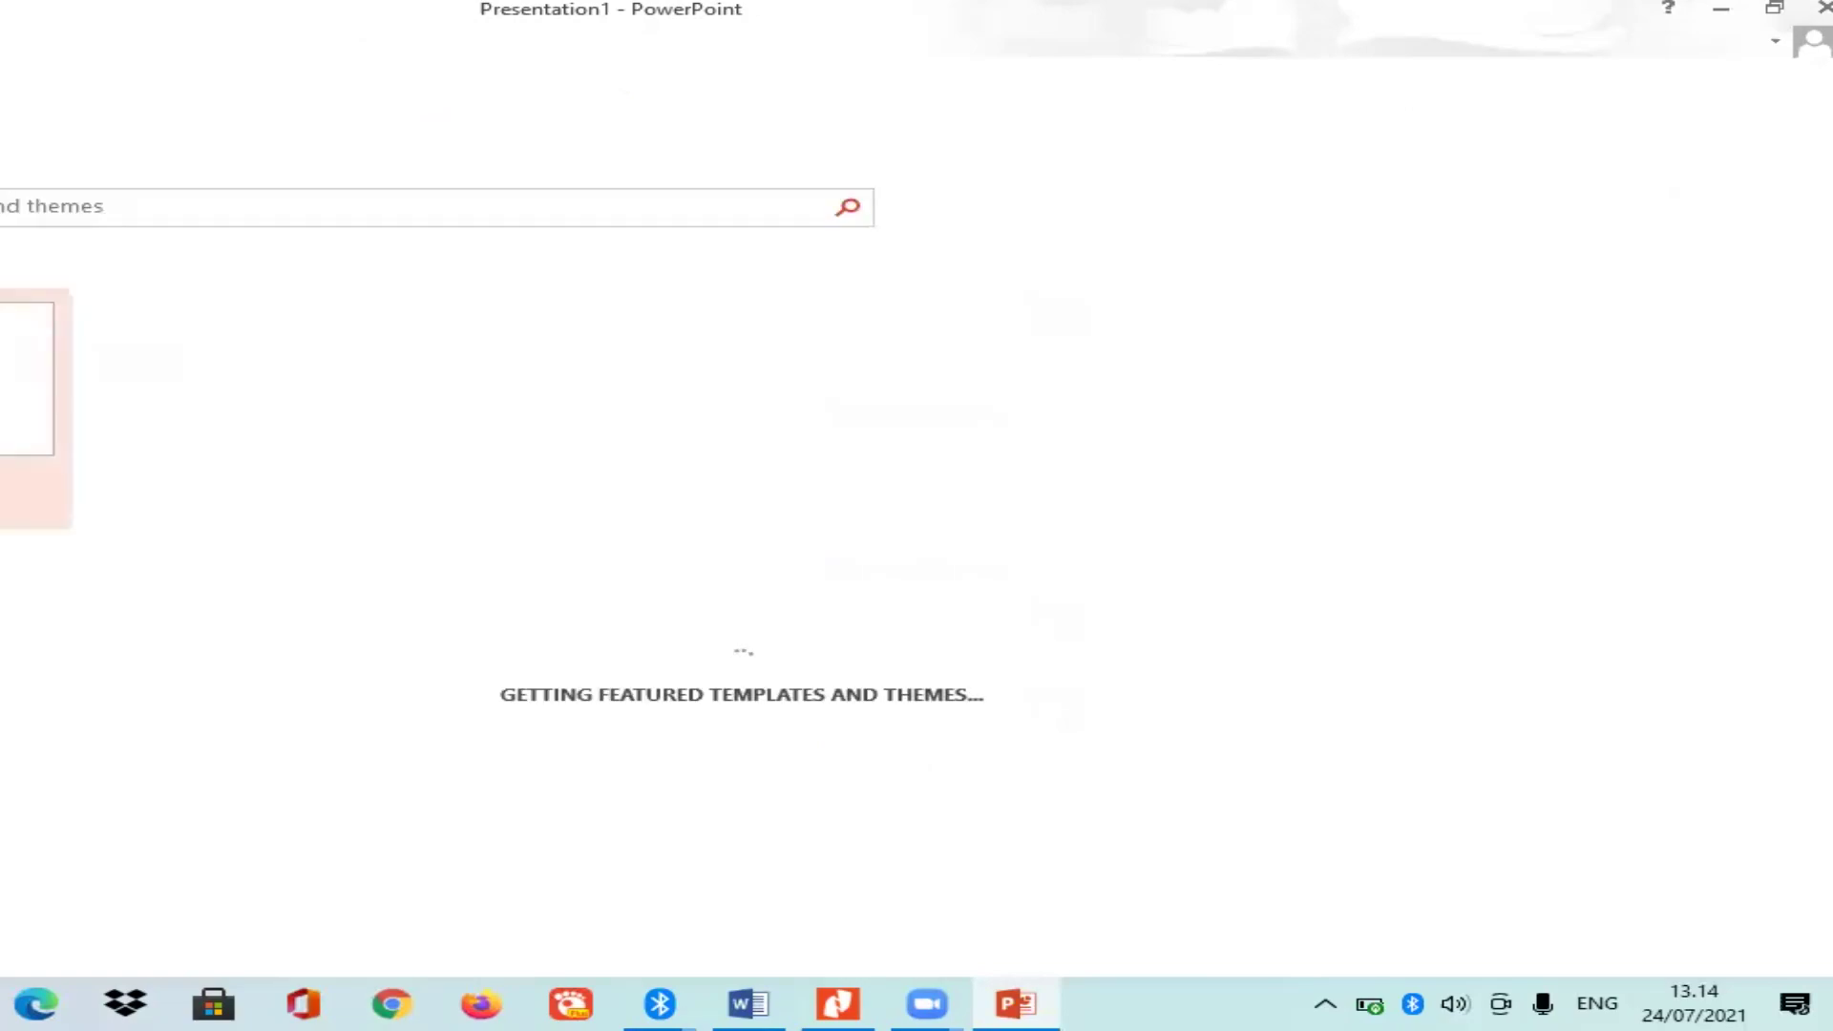
key(Return)
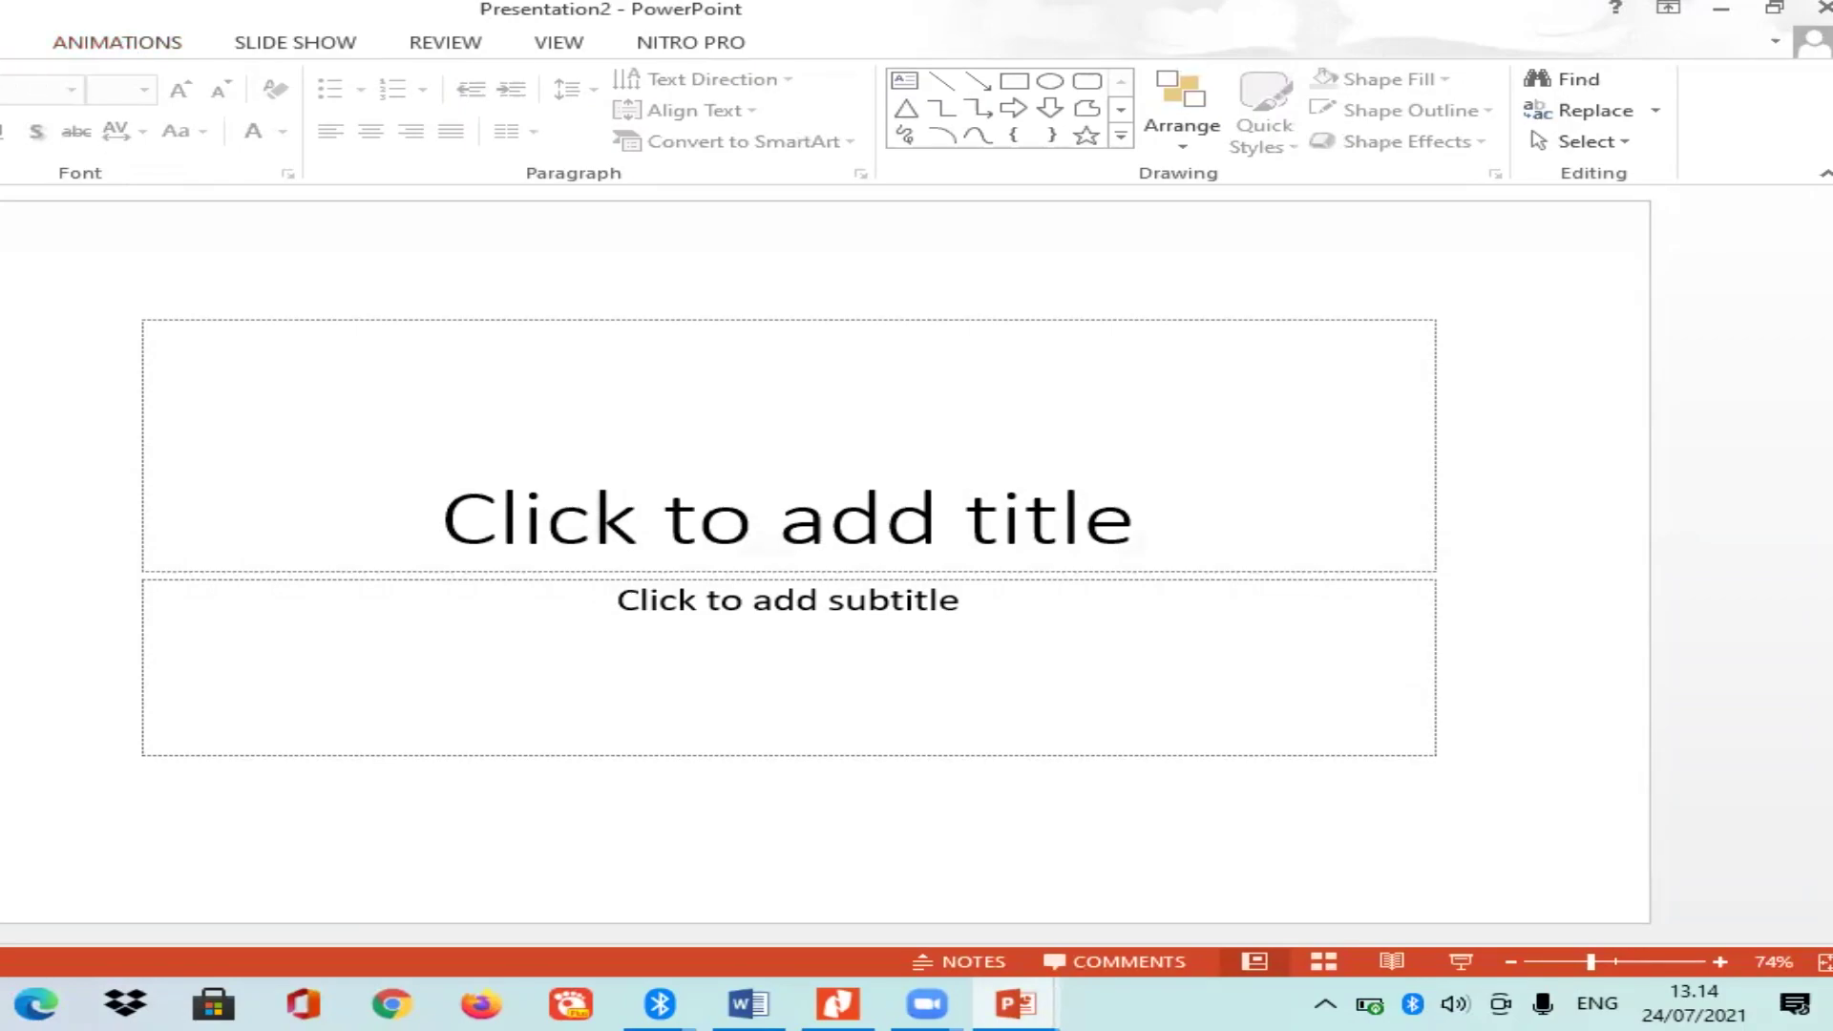
Apply the grey theme with blue and charcoal stripes from the Design tab.
click(1, 43)
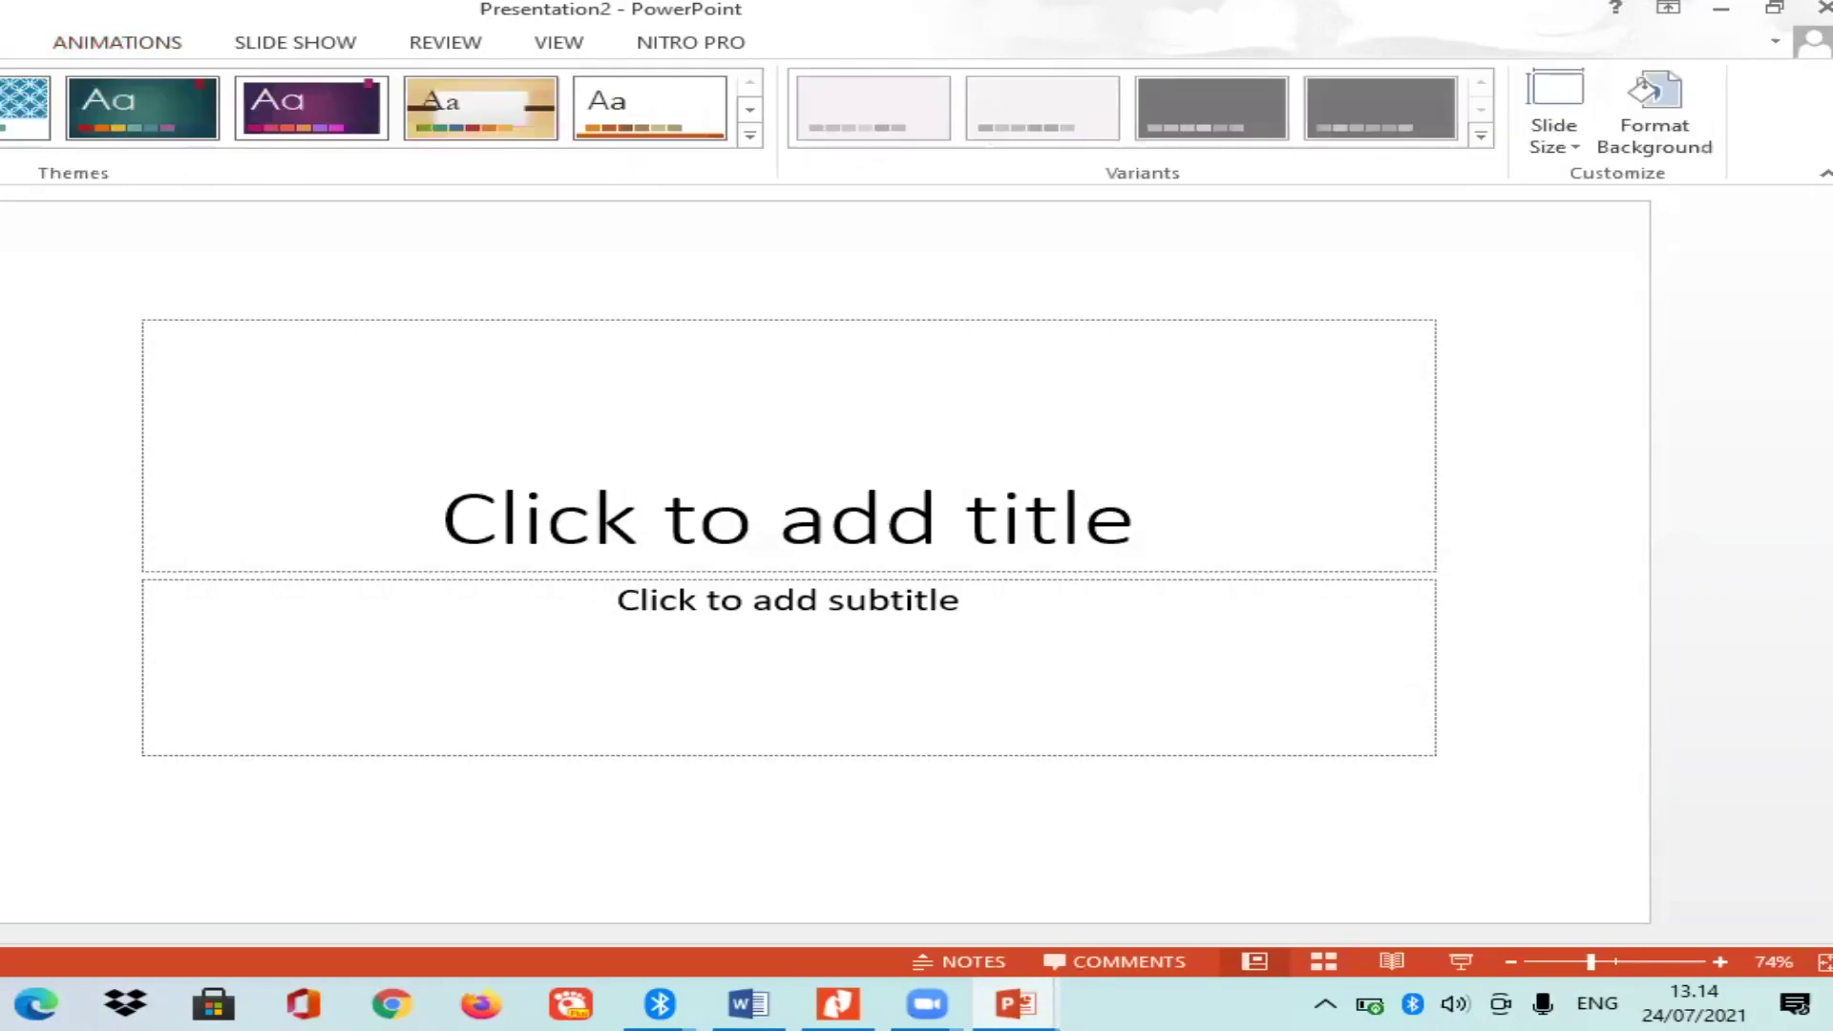
click(750, 136)
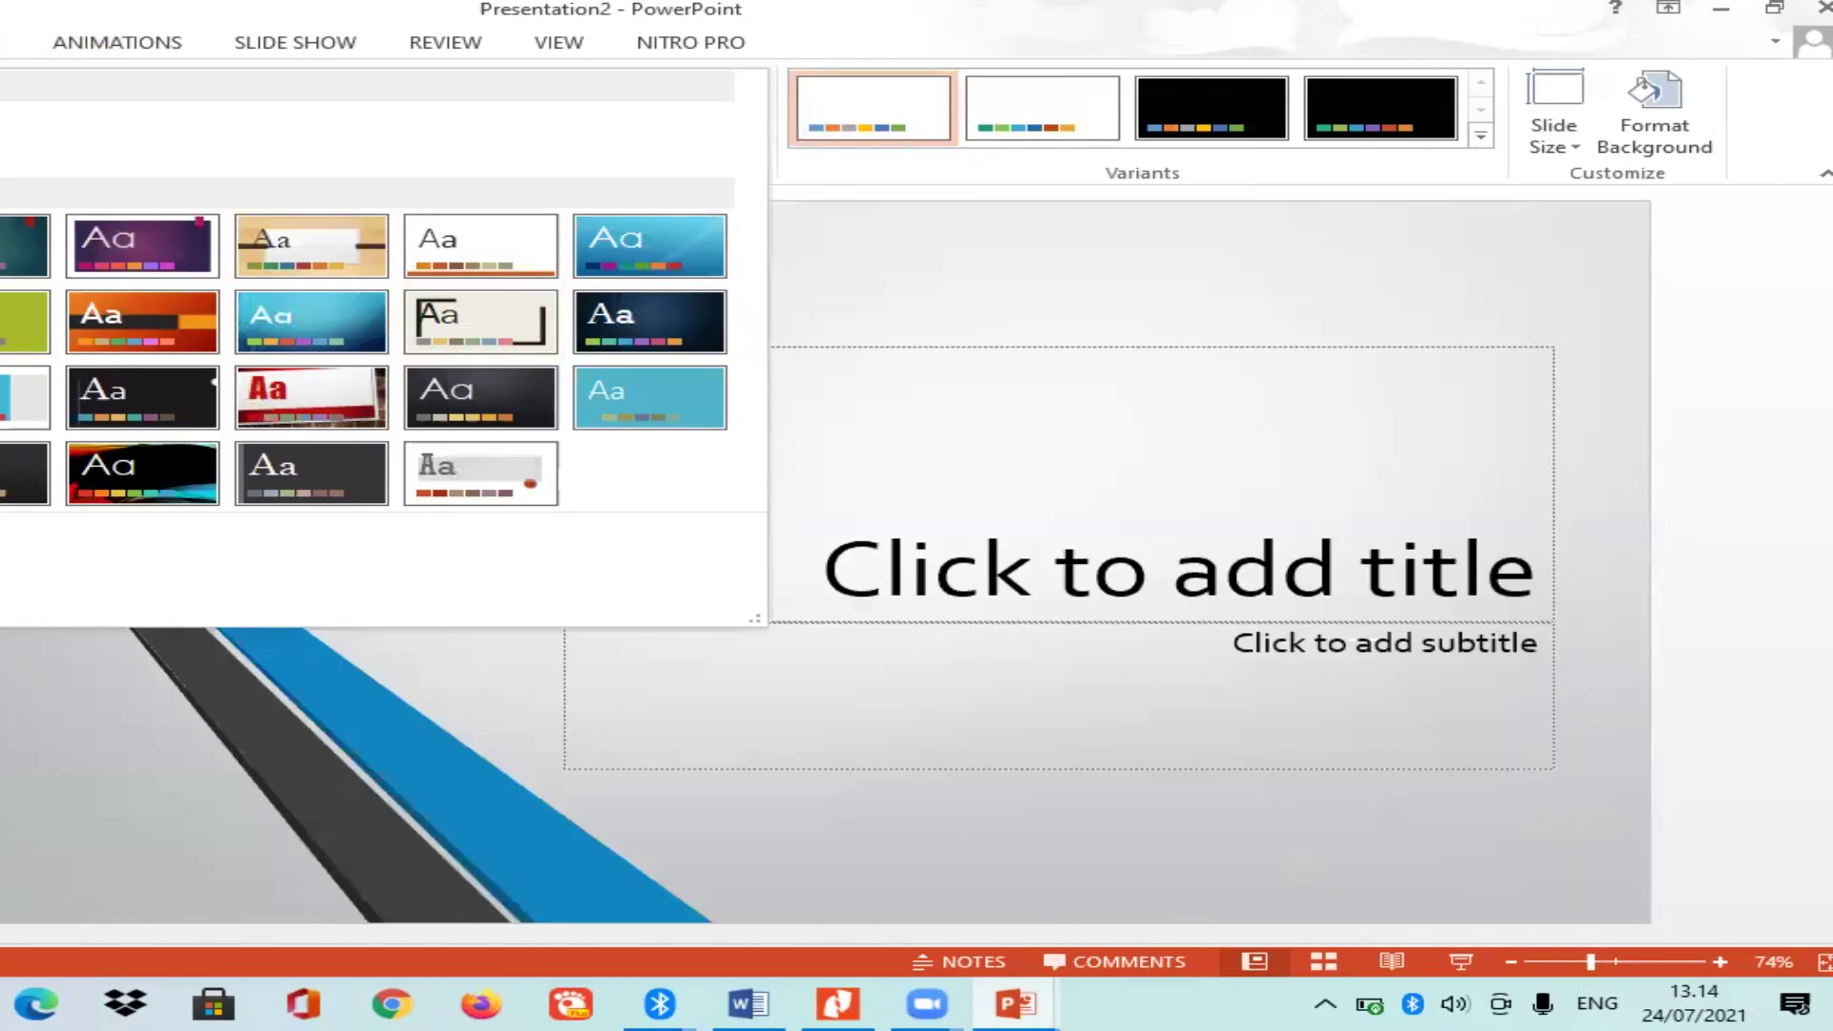
click(24, 396)
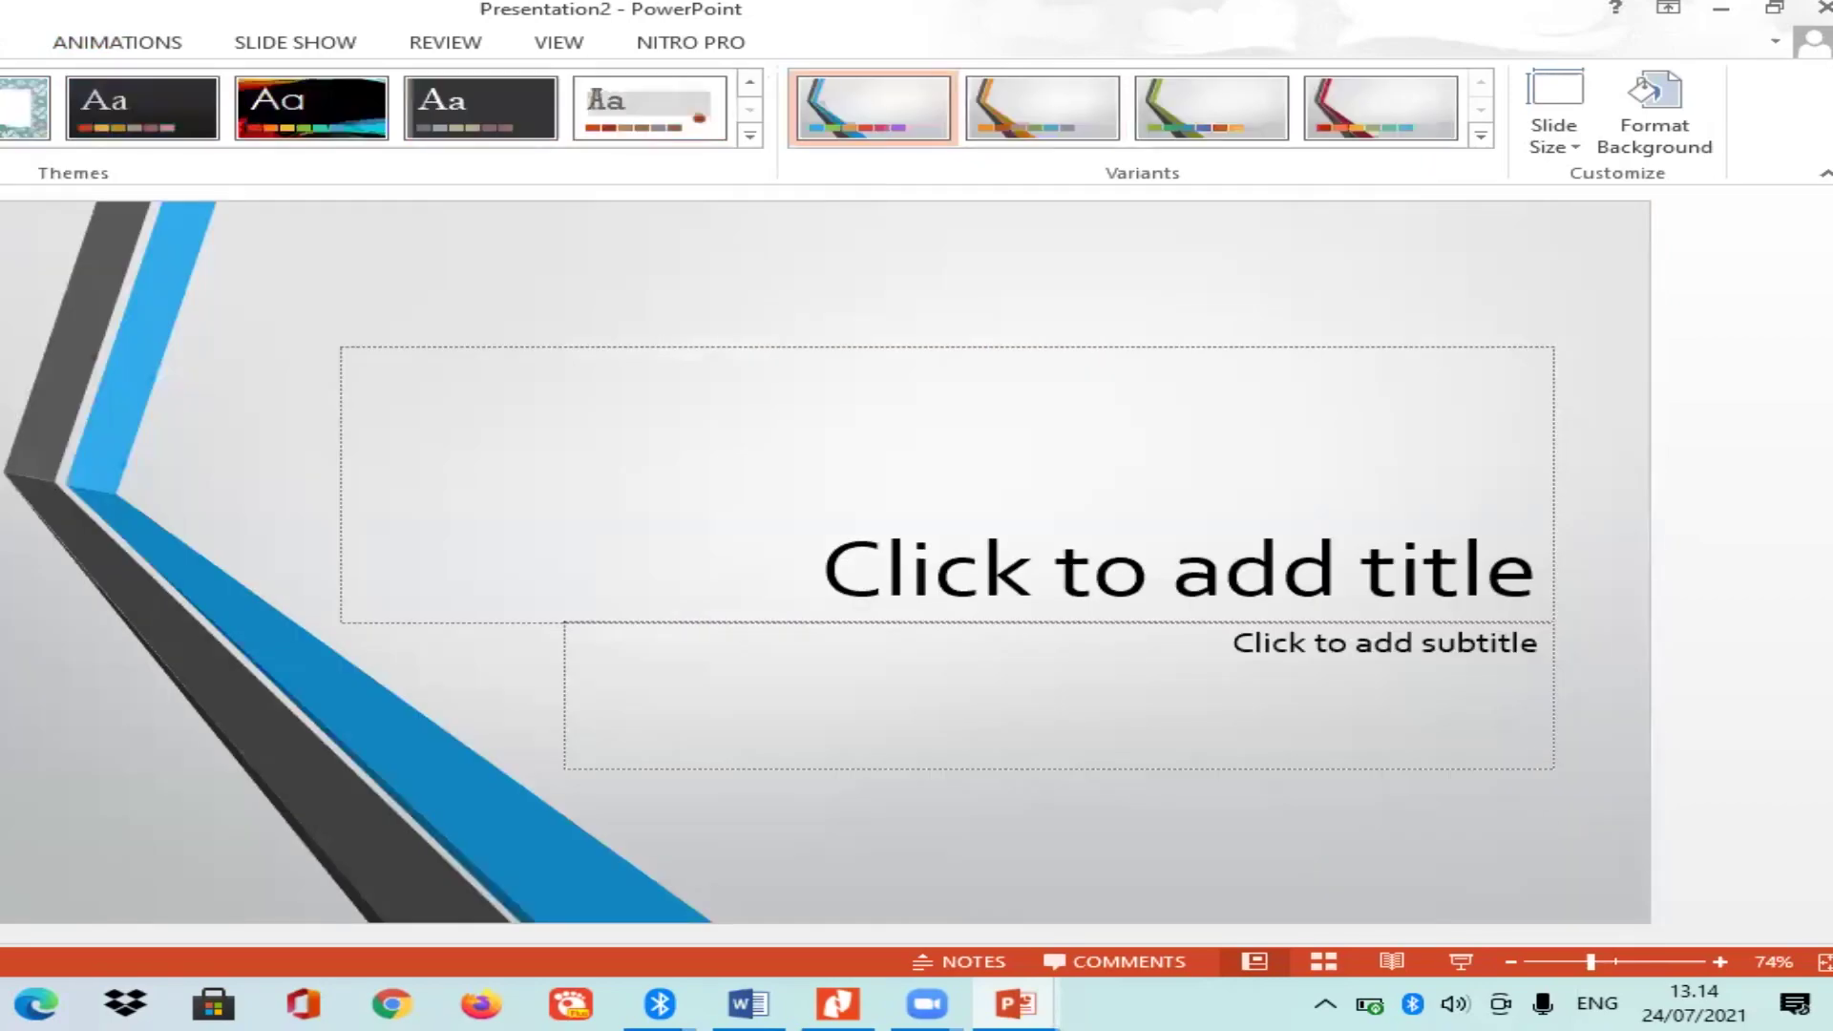
click(886, 554)
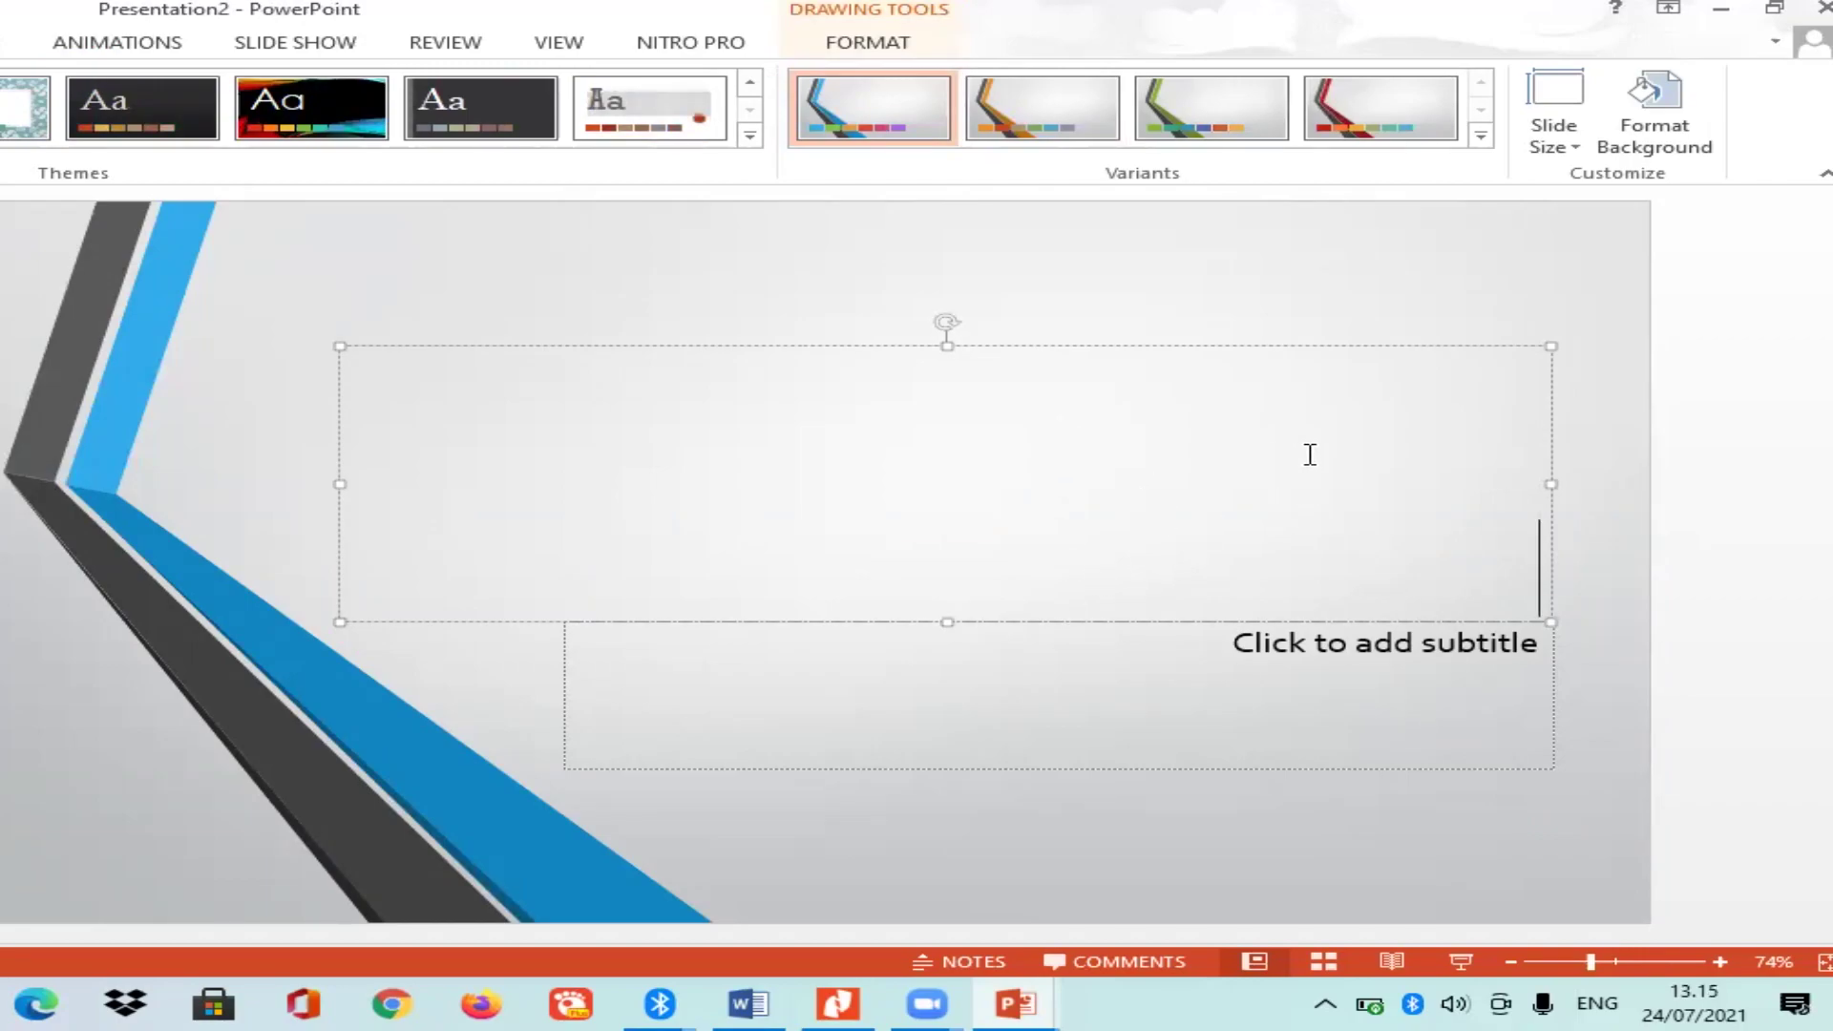
click(1285, 642)
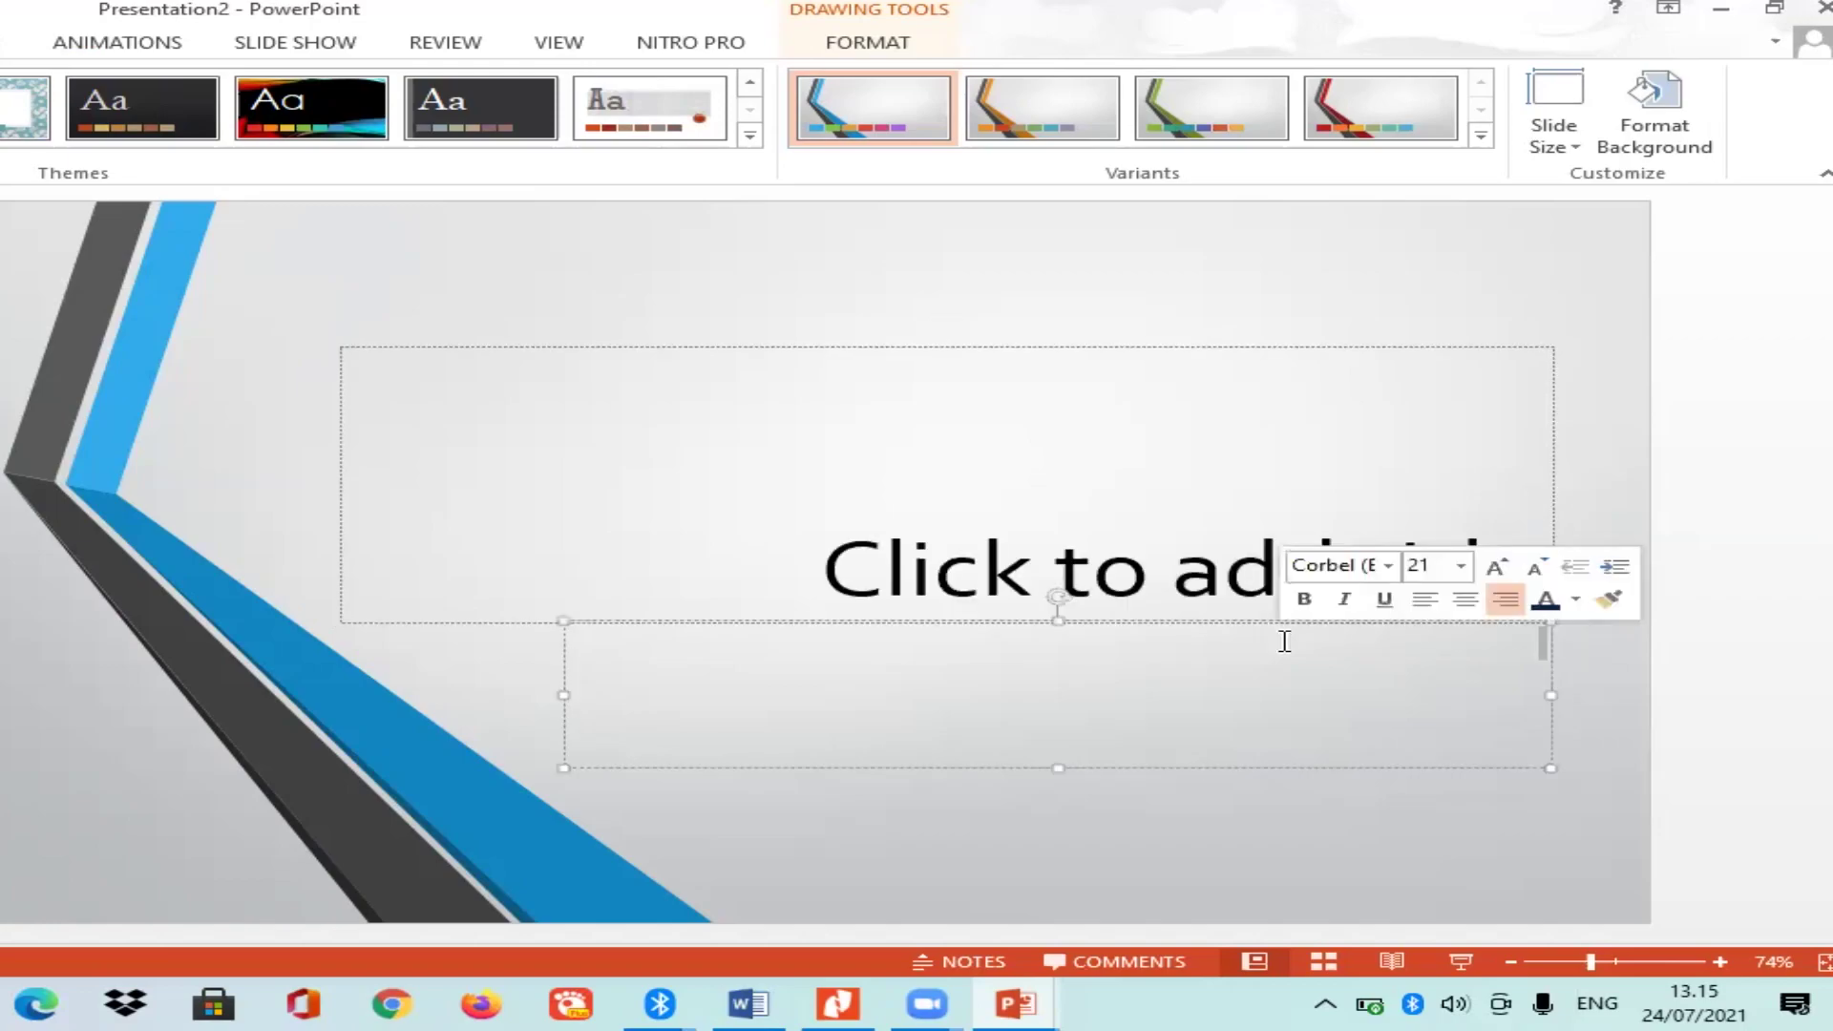
click(1127, 514)
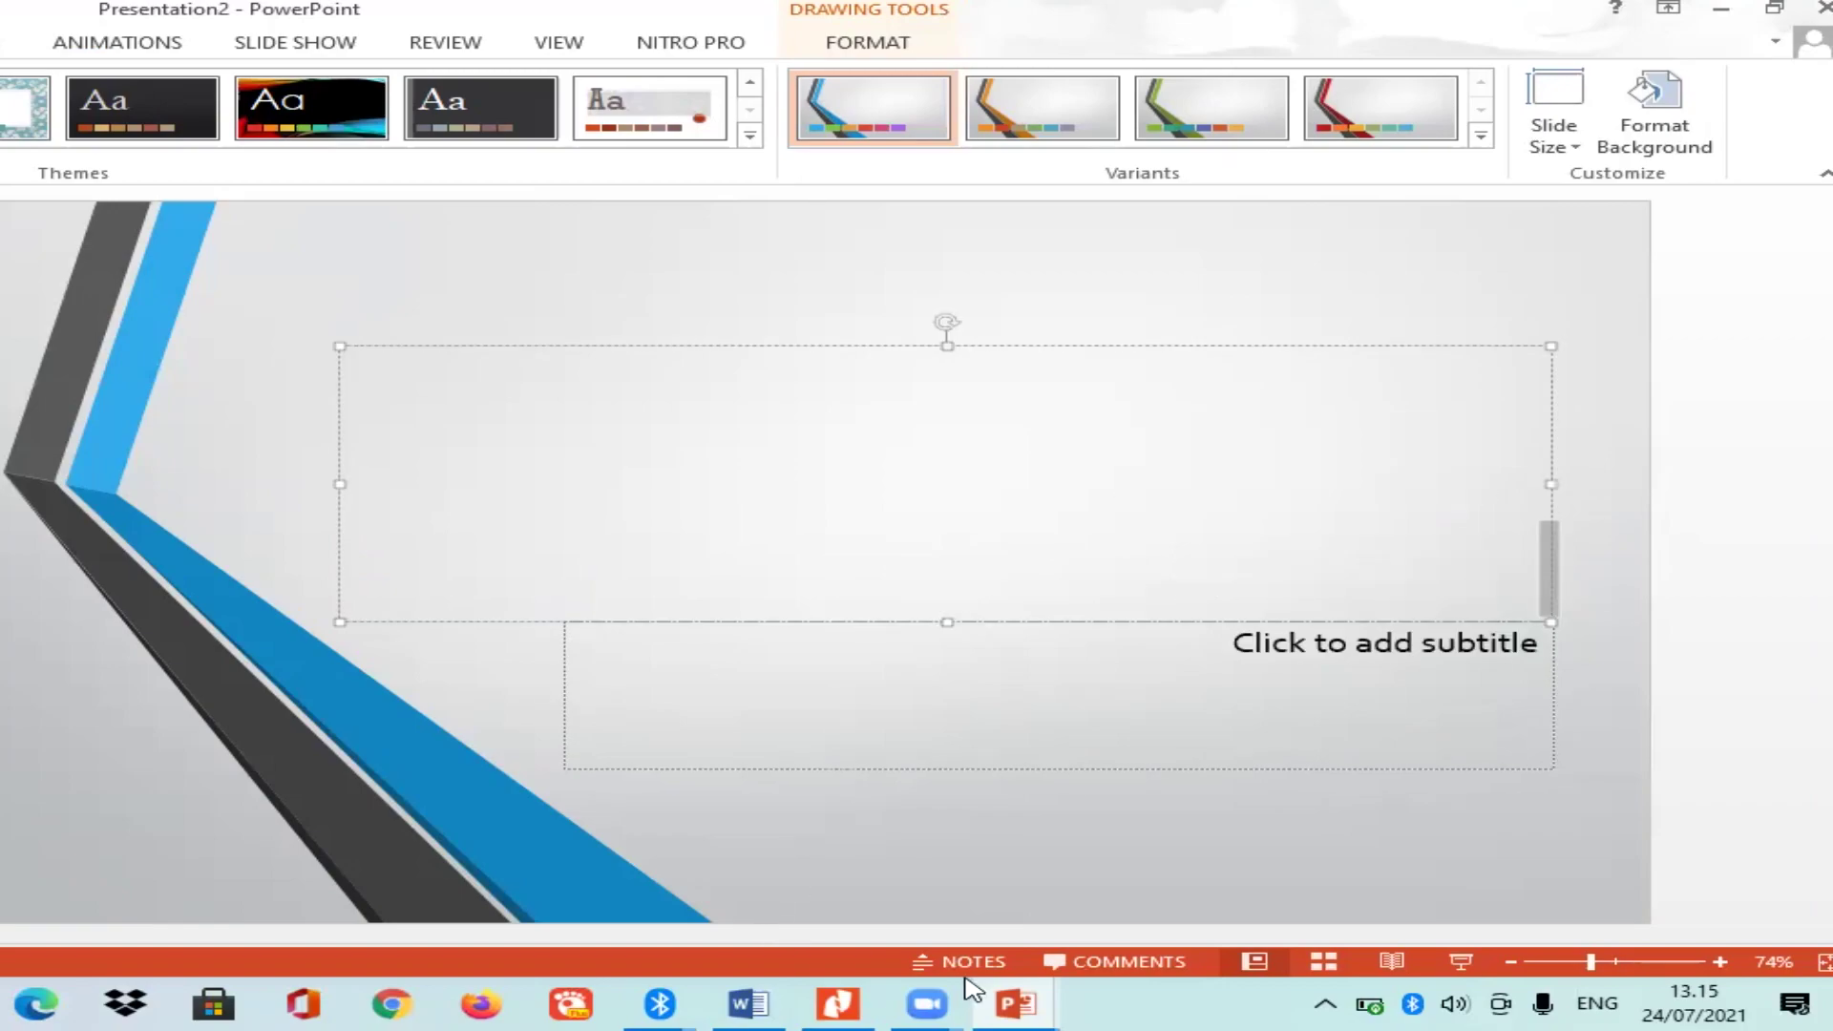
click(1018, 1003)
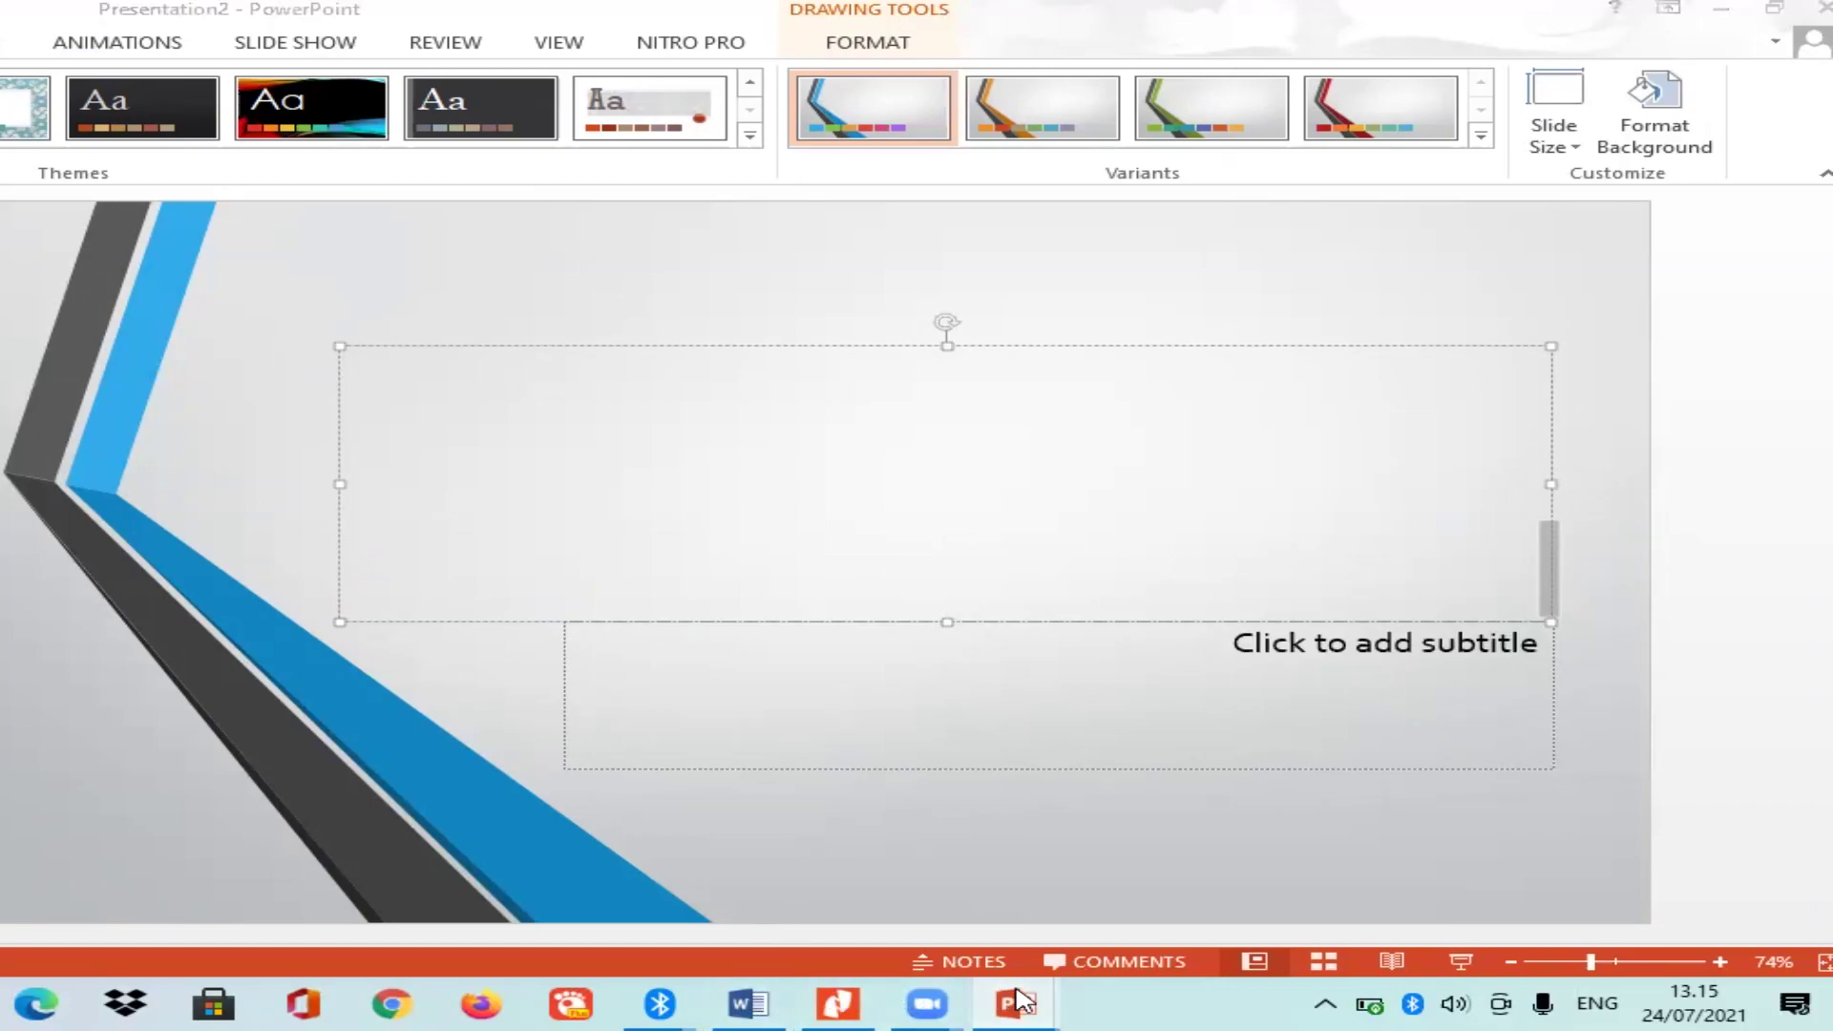
mouse_move(1016, 1003)
click(895, 889)
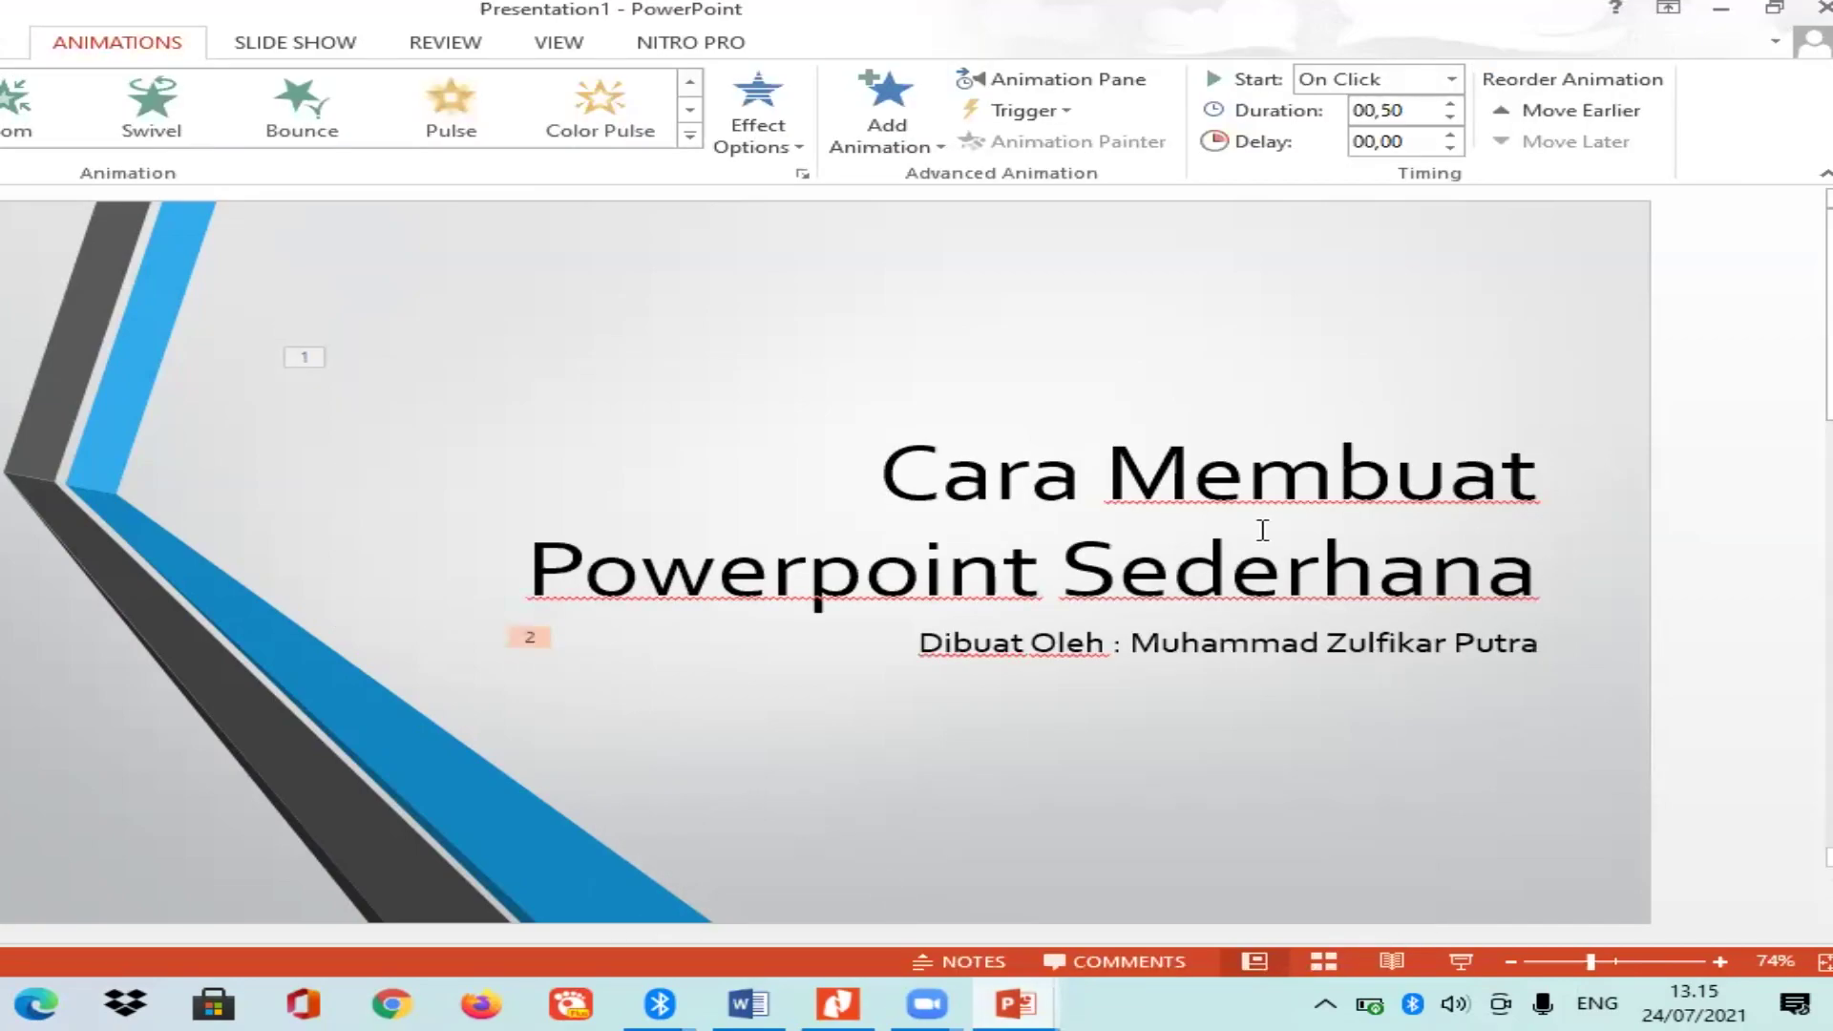
click(1262, 530)
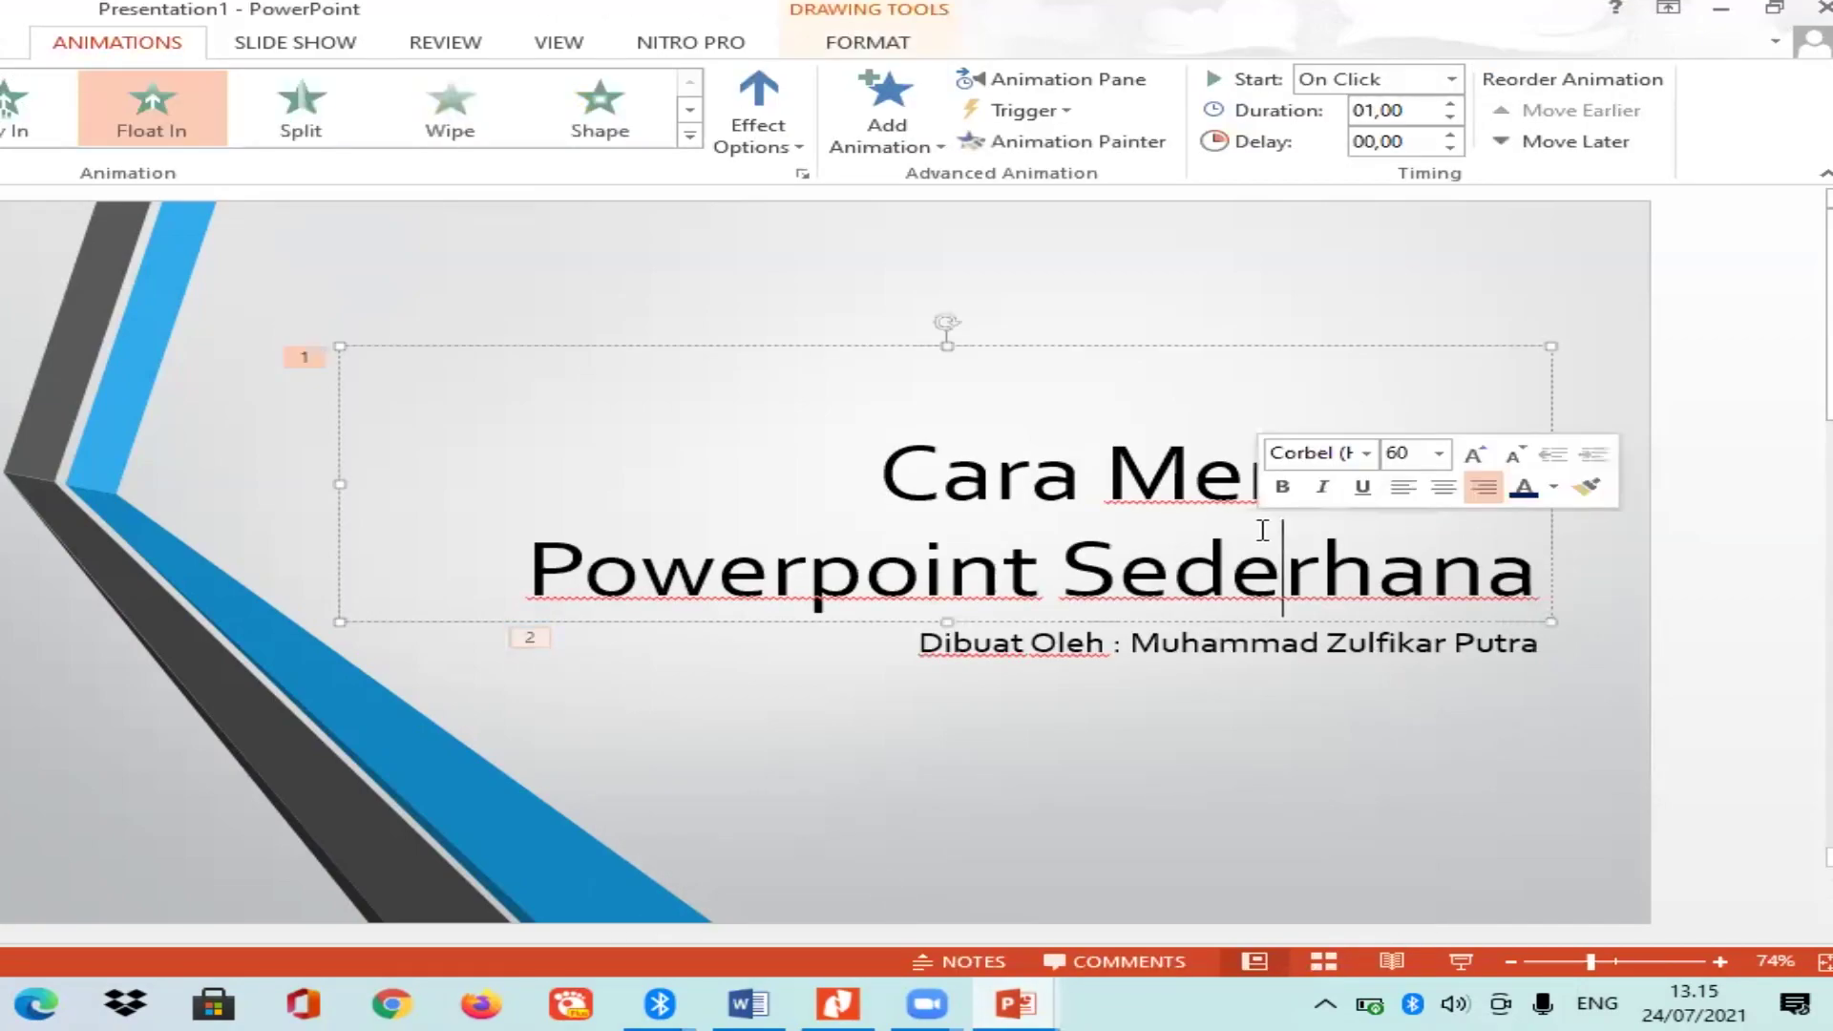
click(1125, 347)
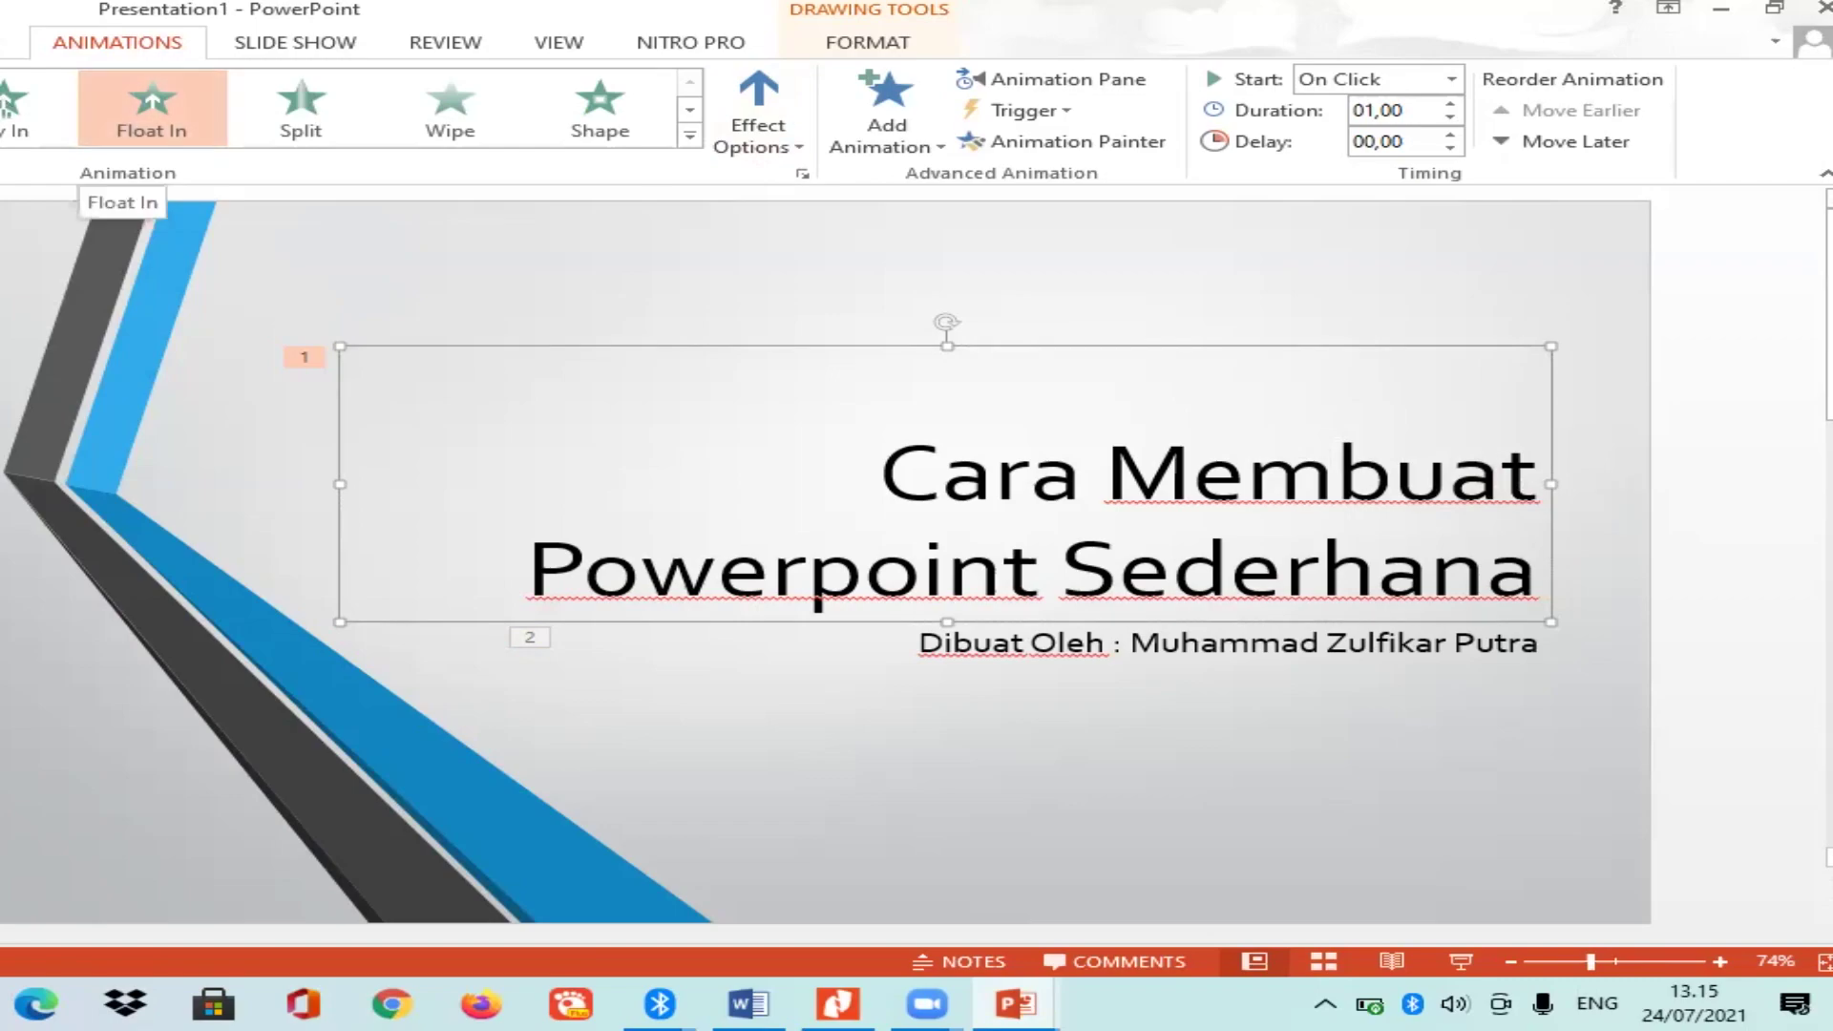
scroll(111, 65, up, 4)
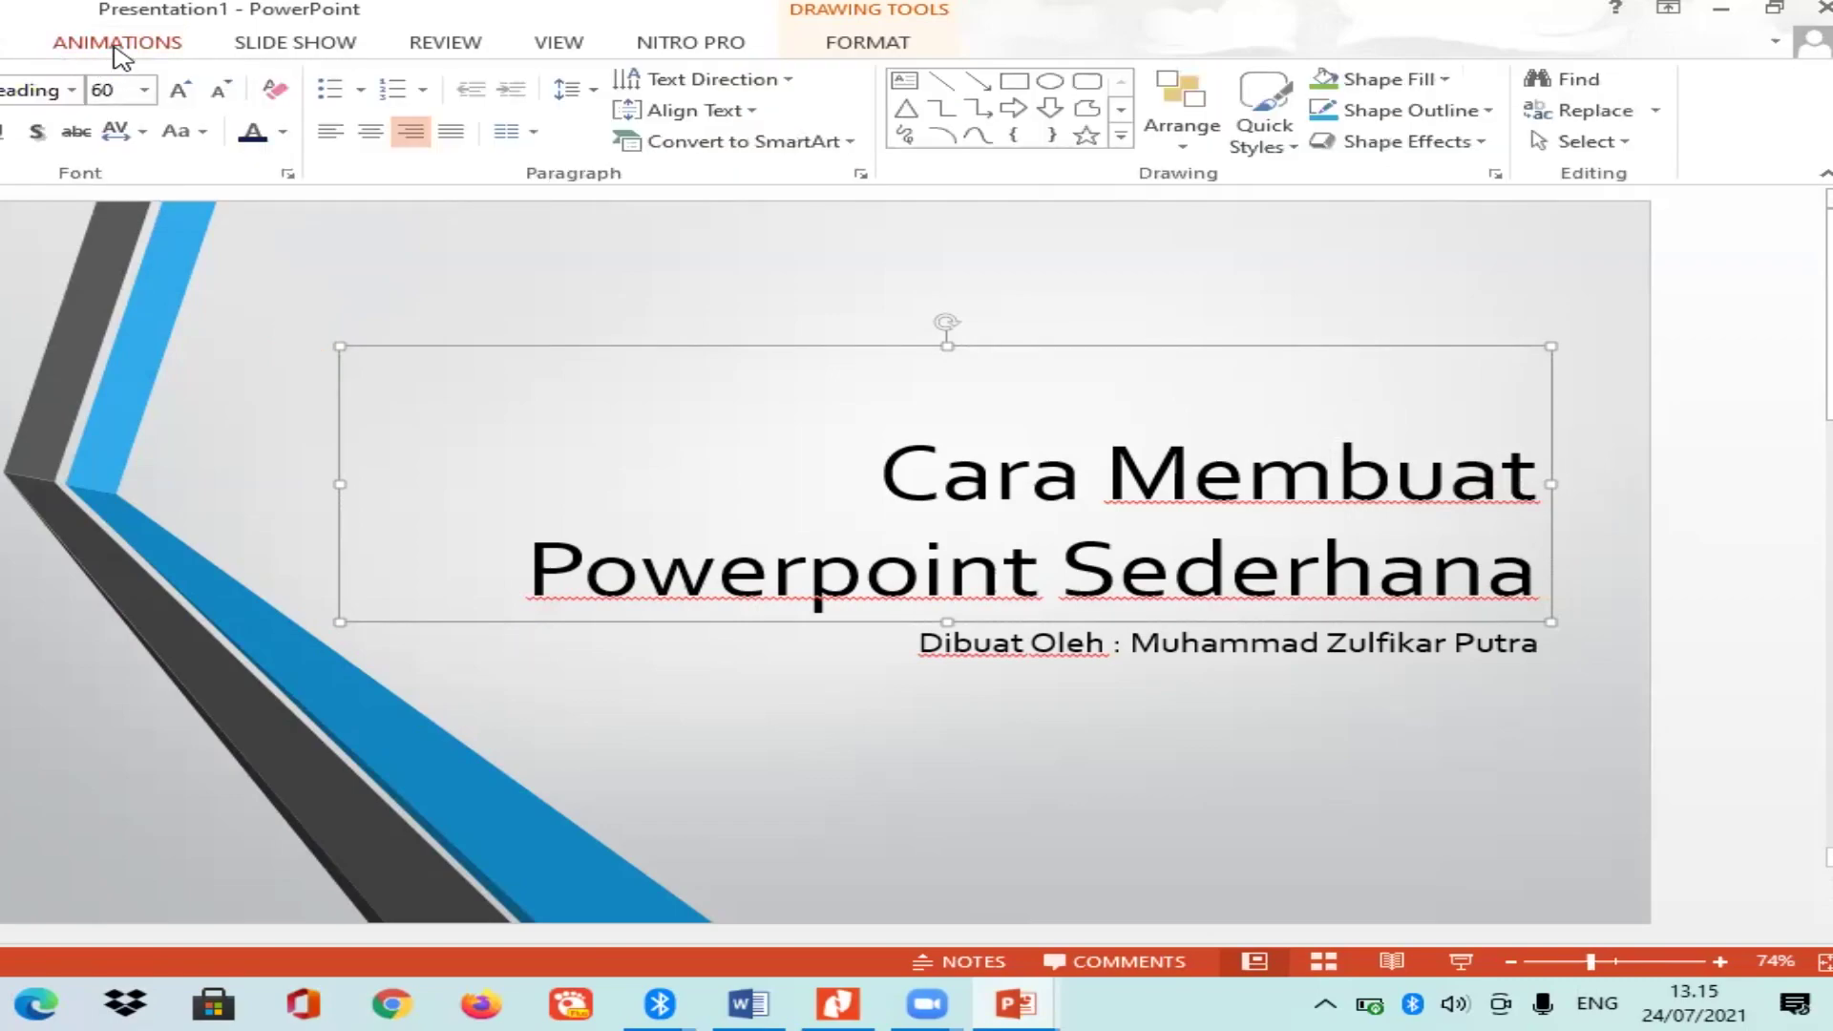
click(114, 45)
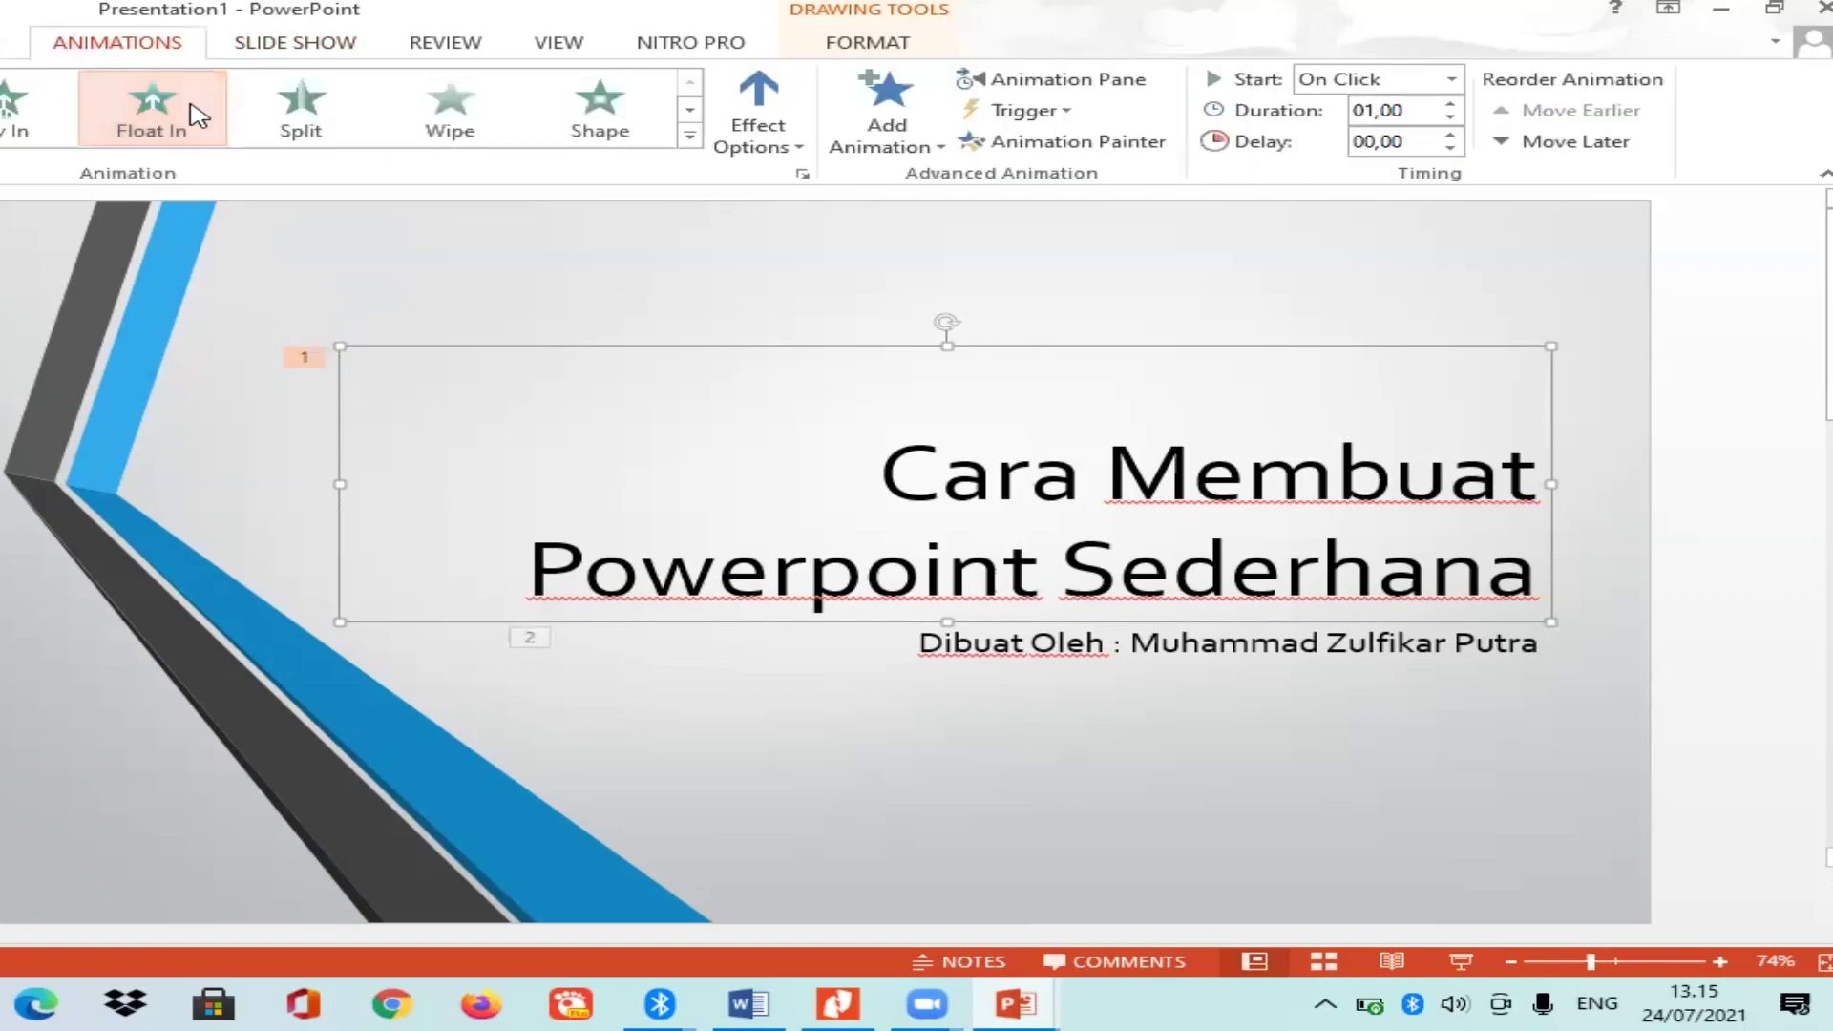
click(689, 138)
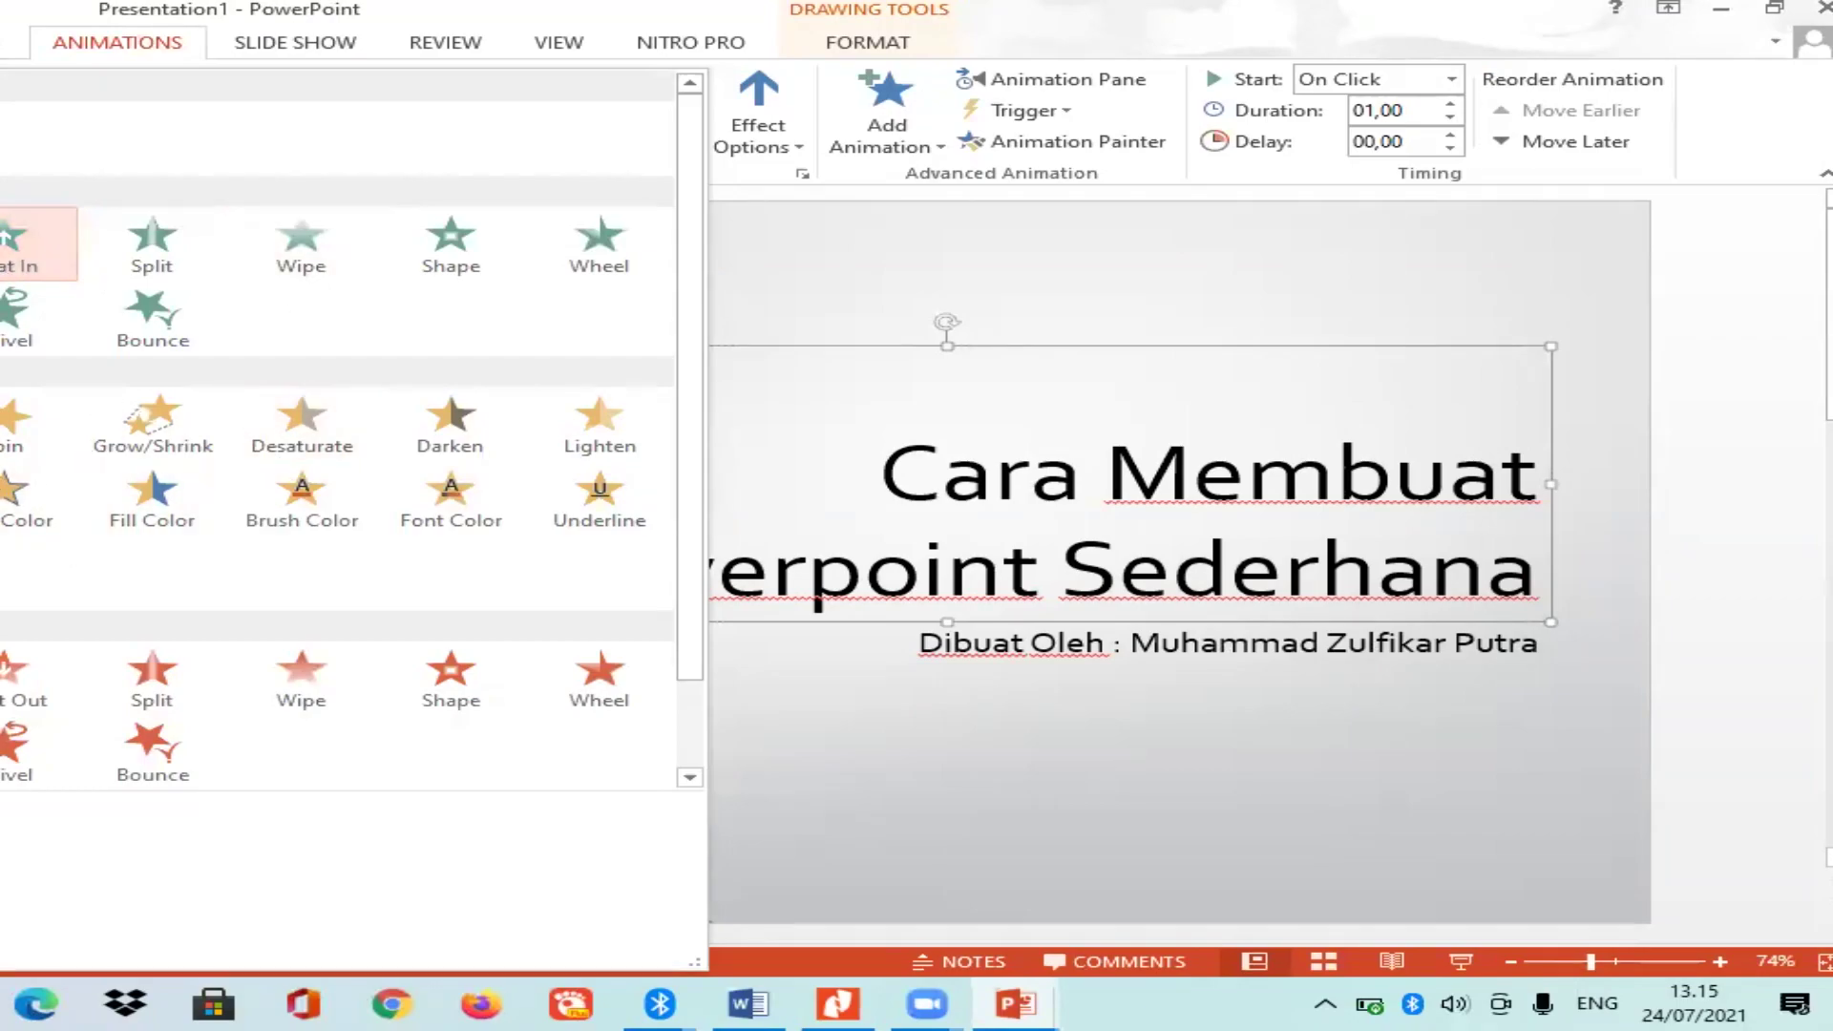
click(1031, 356)
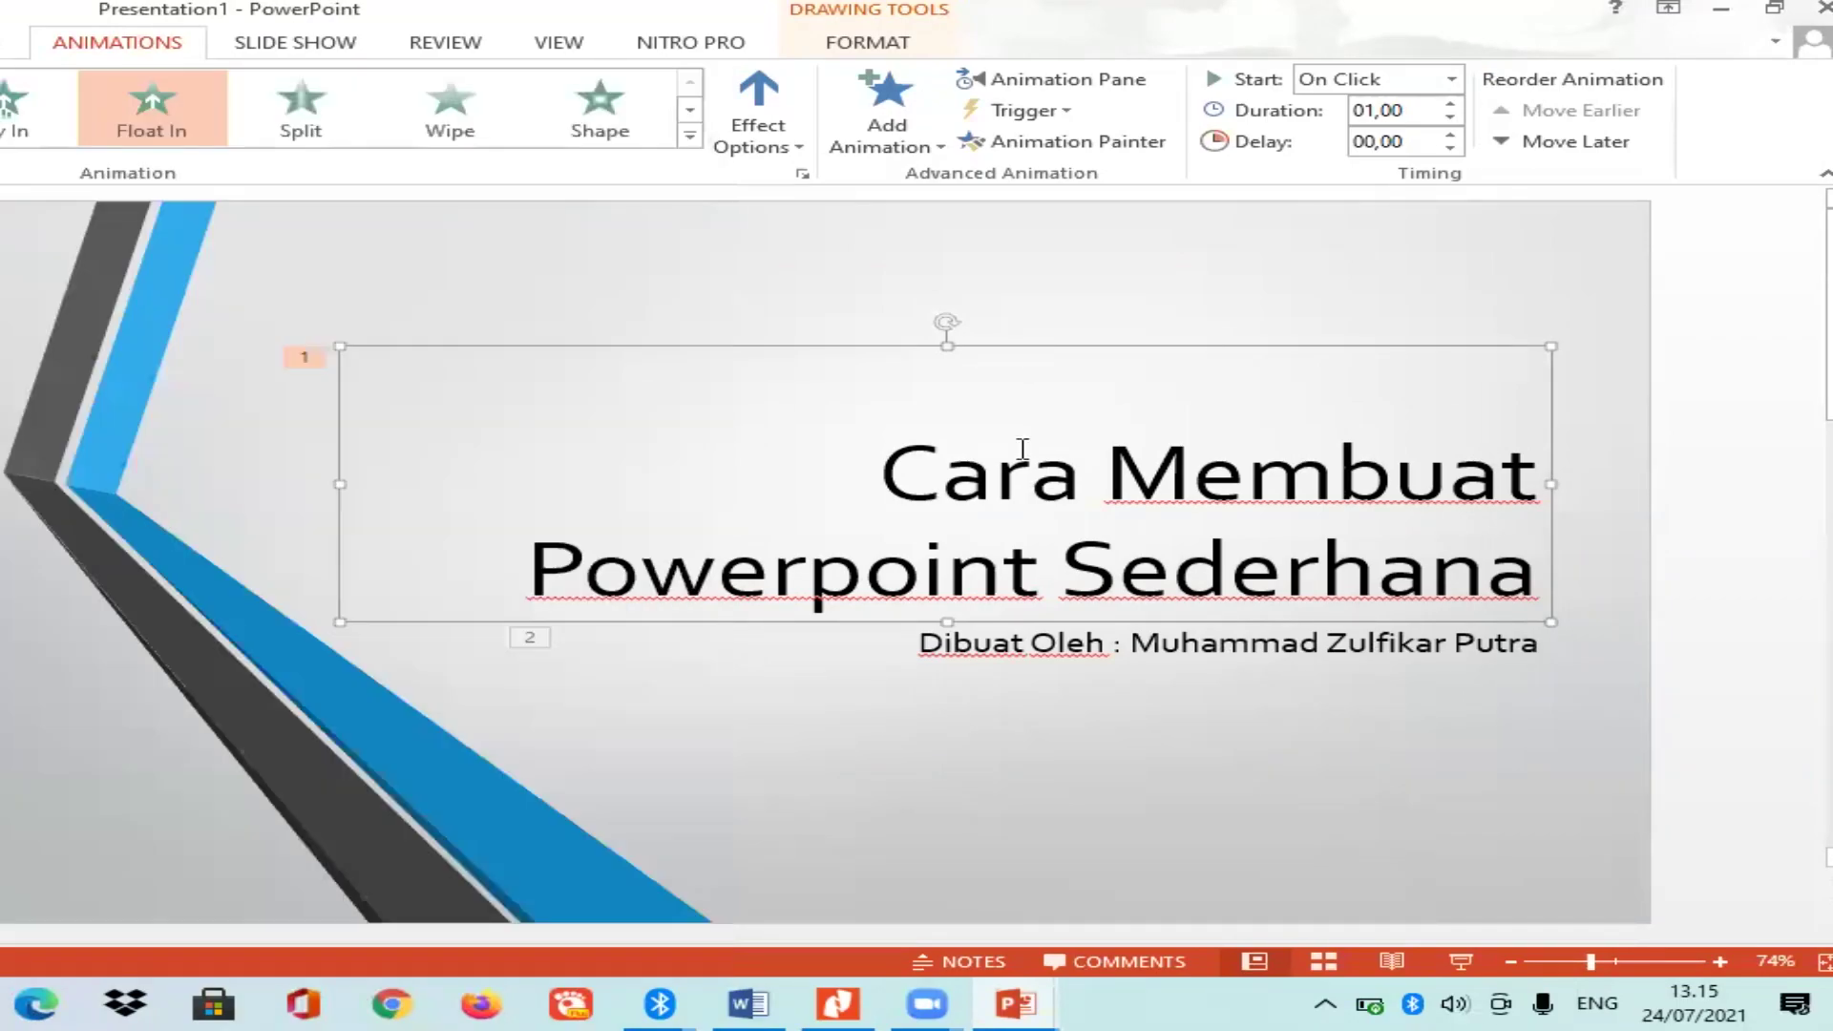
click(969, 648)
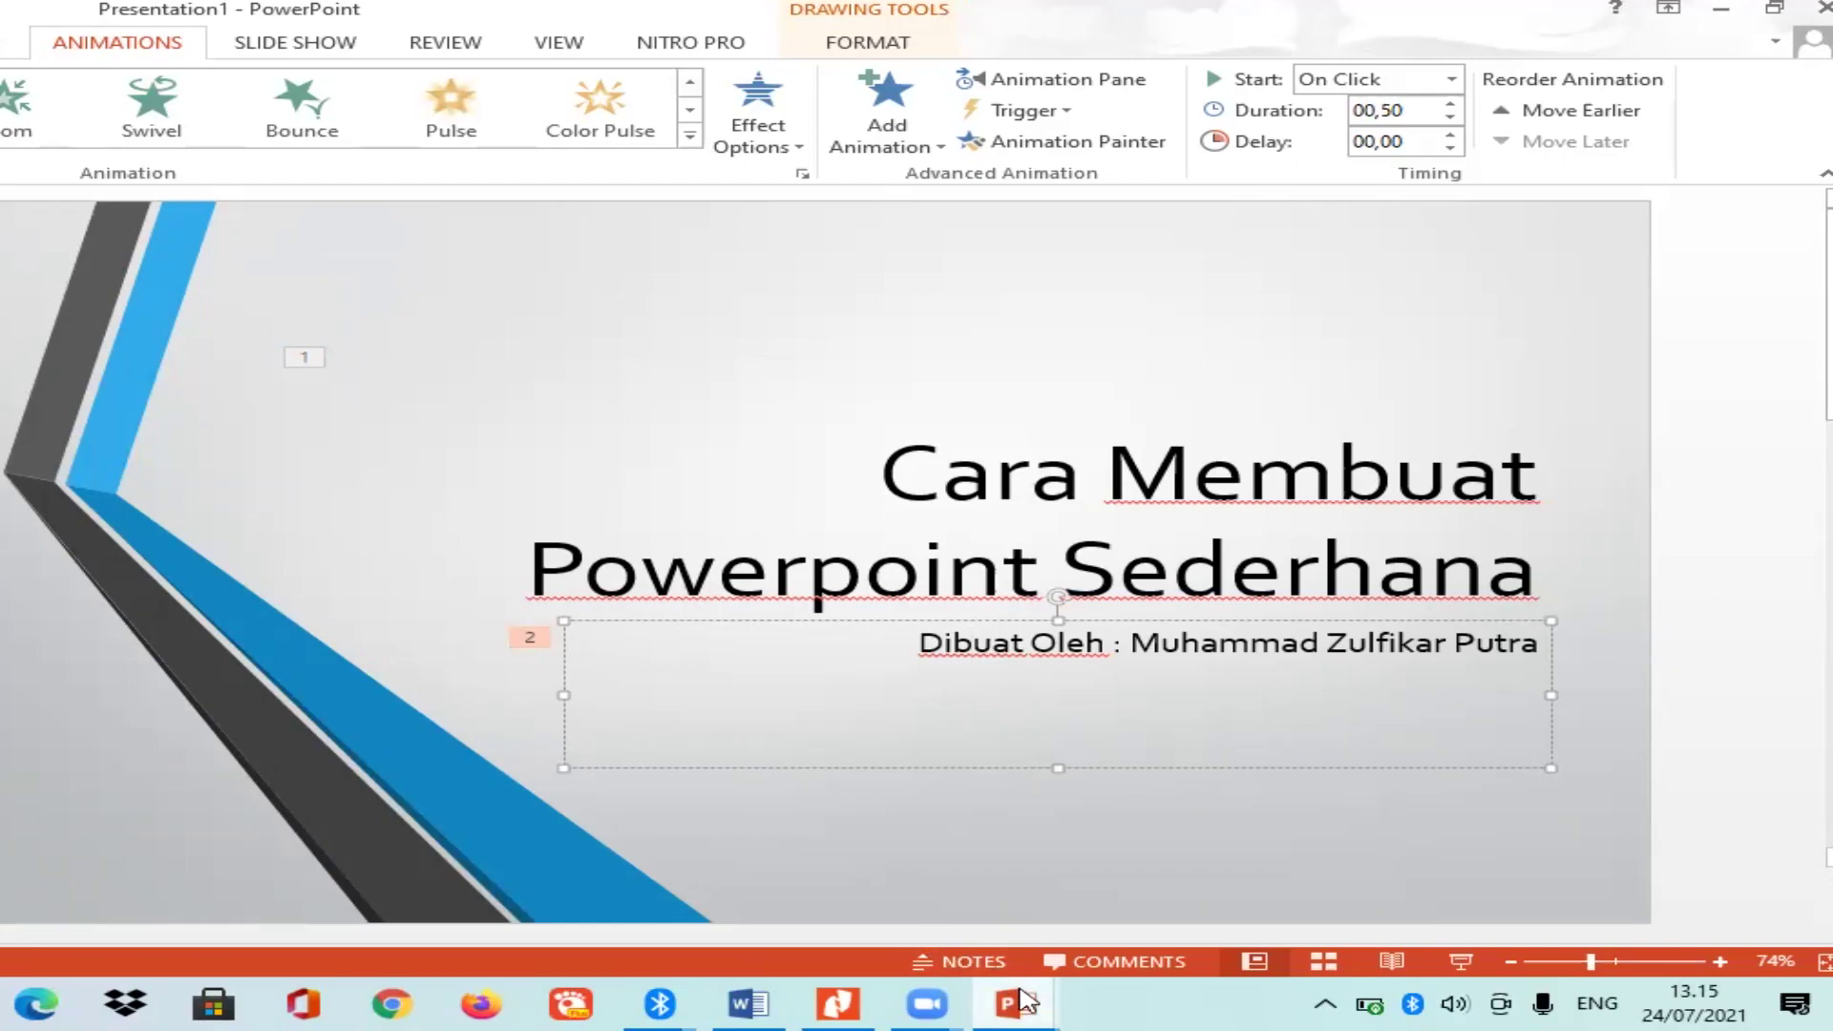
mouse_move(1016, 1004)
click(1222, 783)
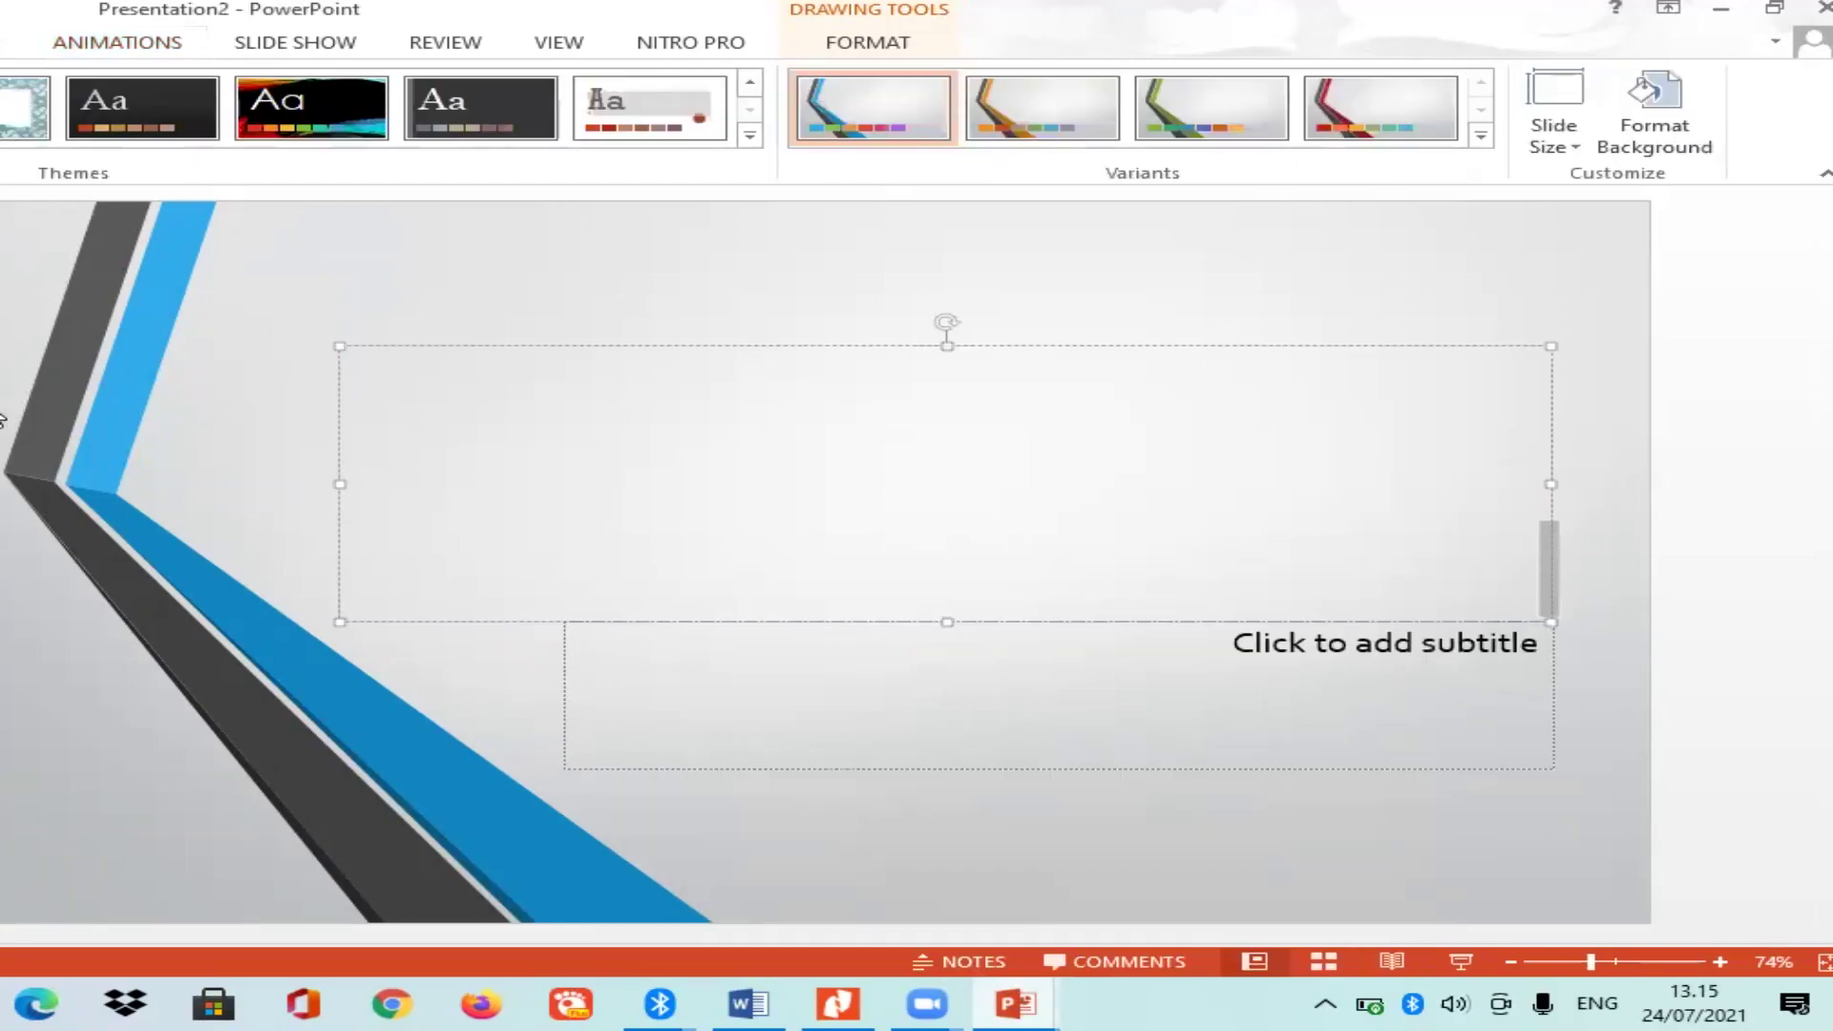
Insert a Title and Content slide into Presentation2, then switch back to Presentation1.
key(Escape)
key(Escape)
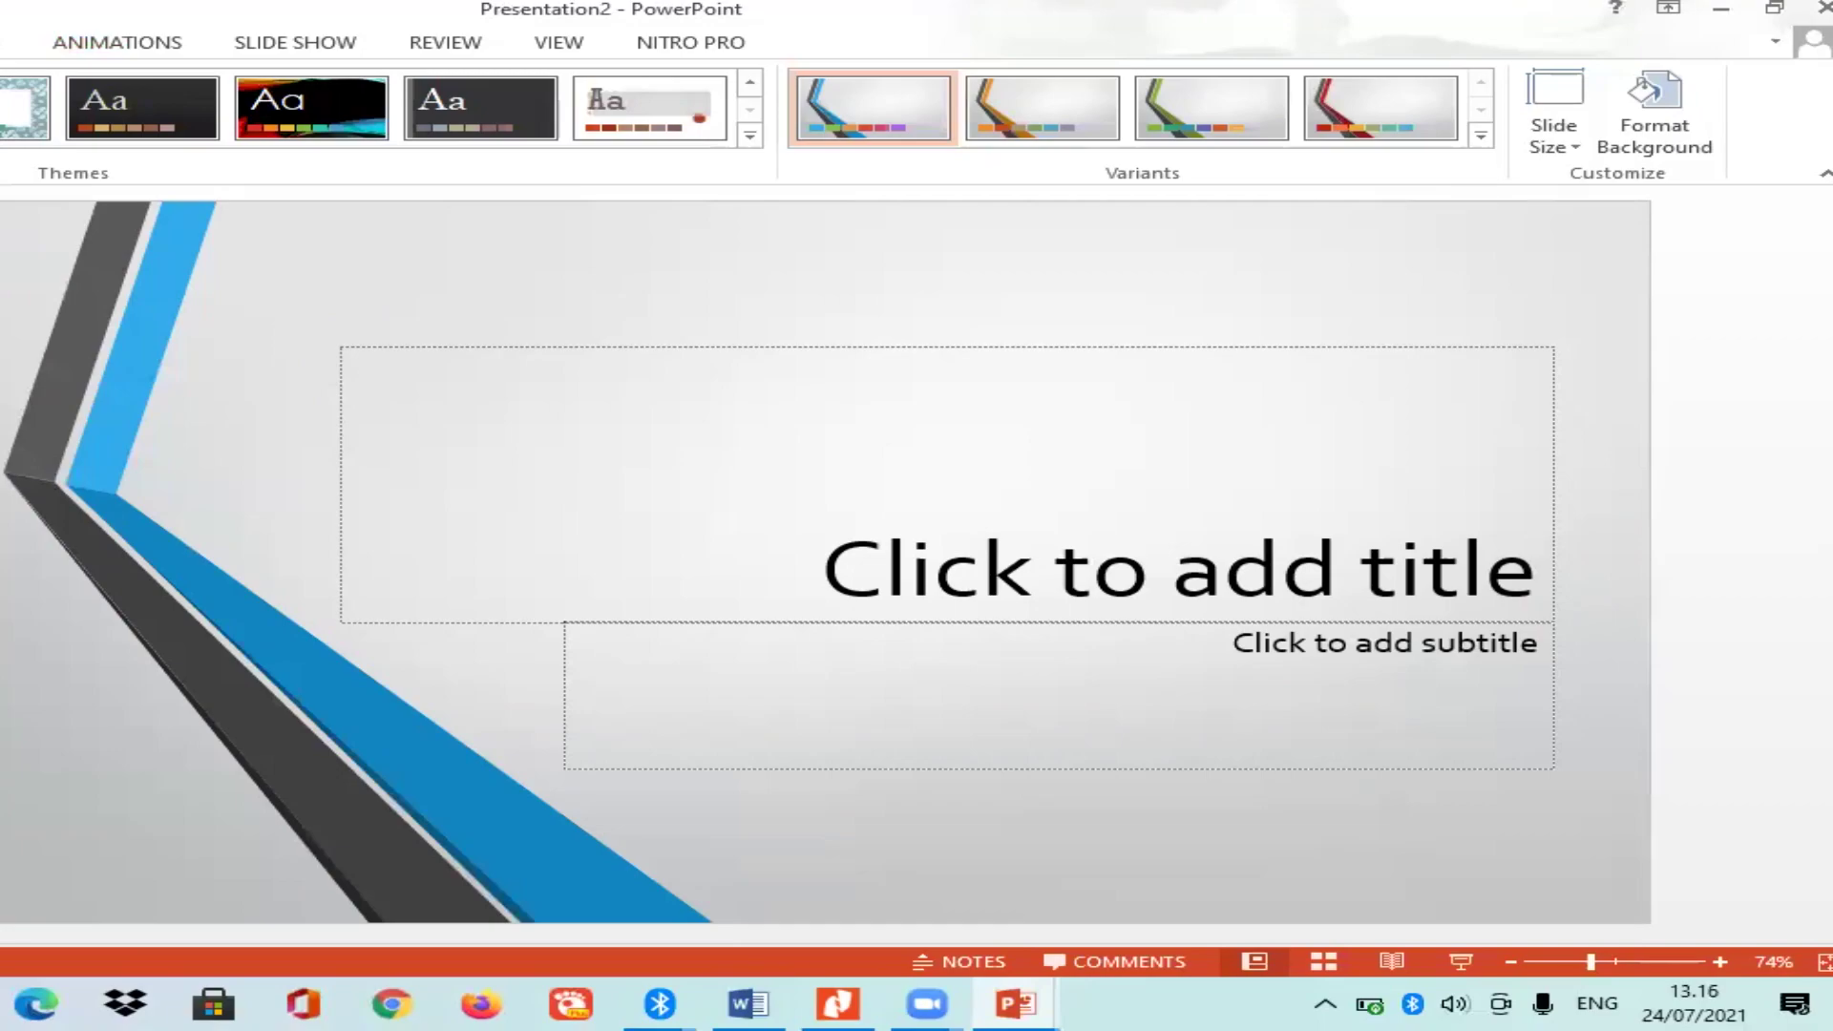
key(ctrl+m)
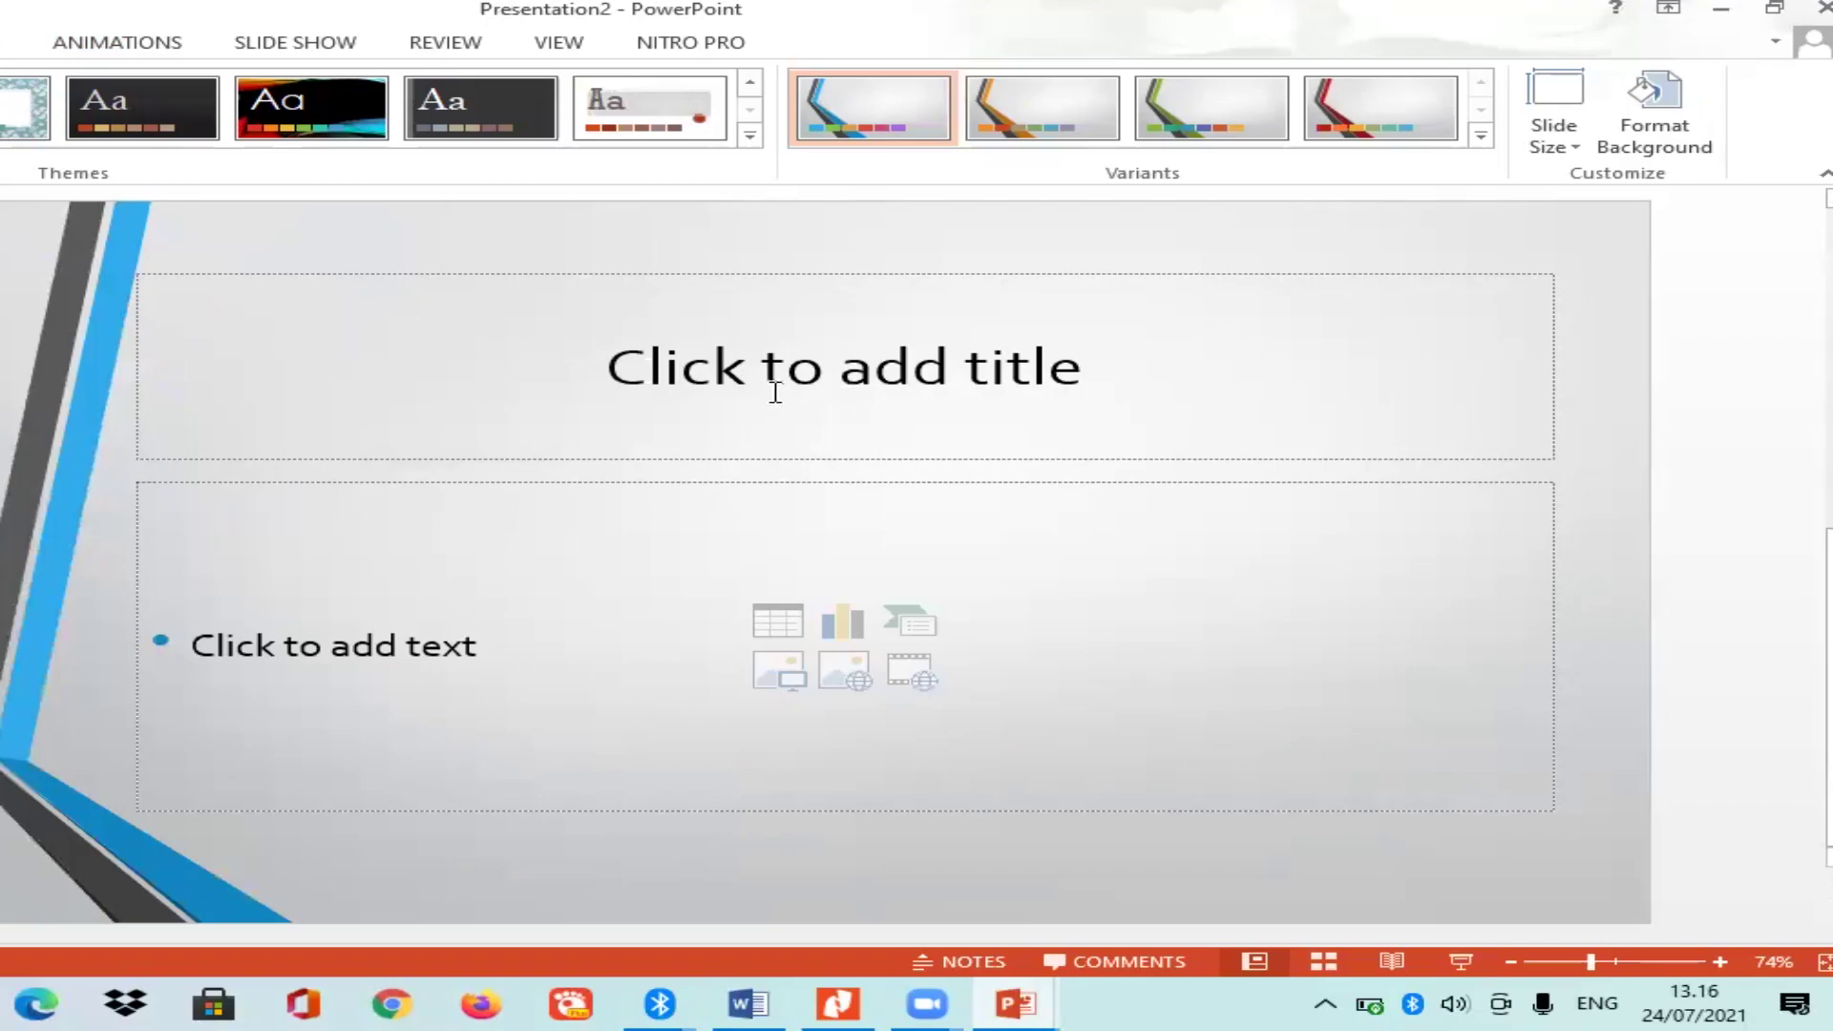
click(776, 391)
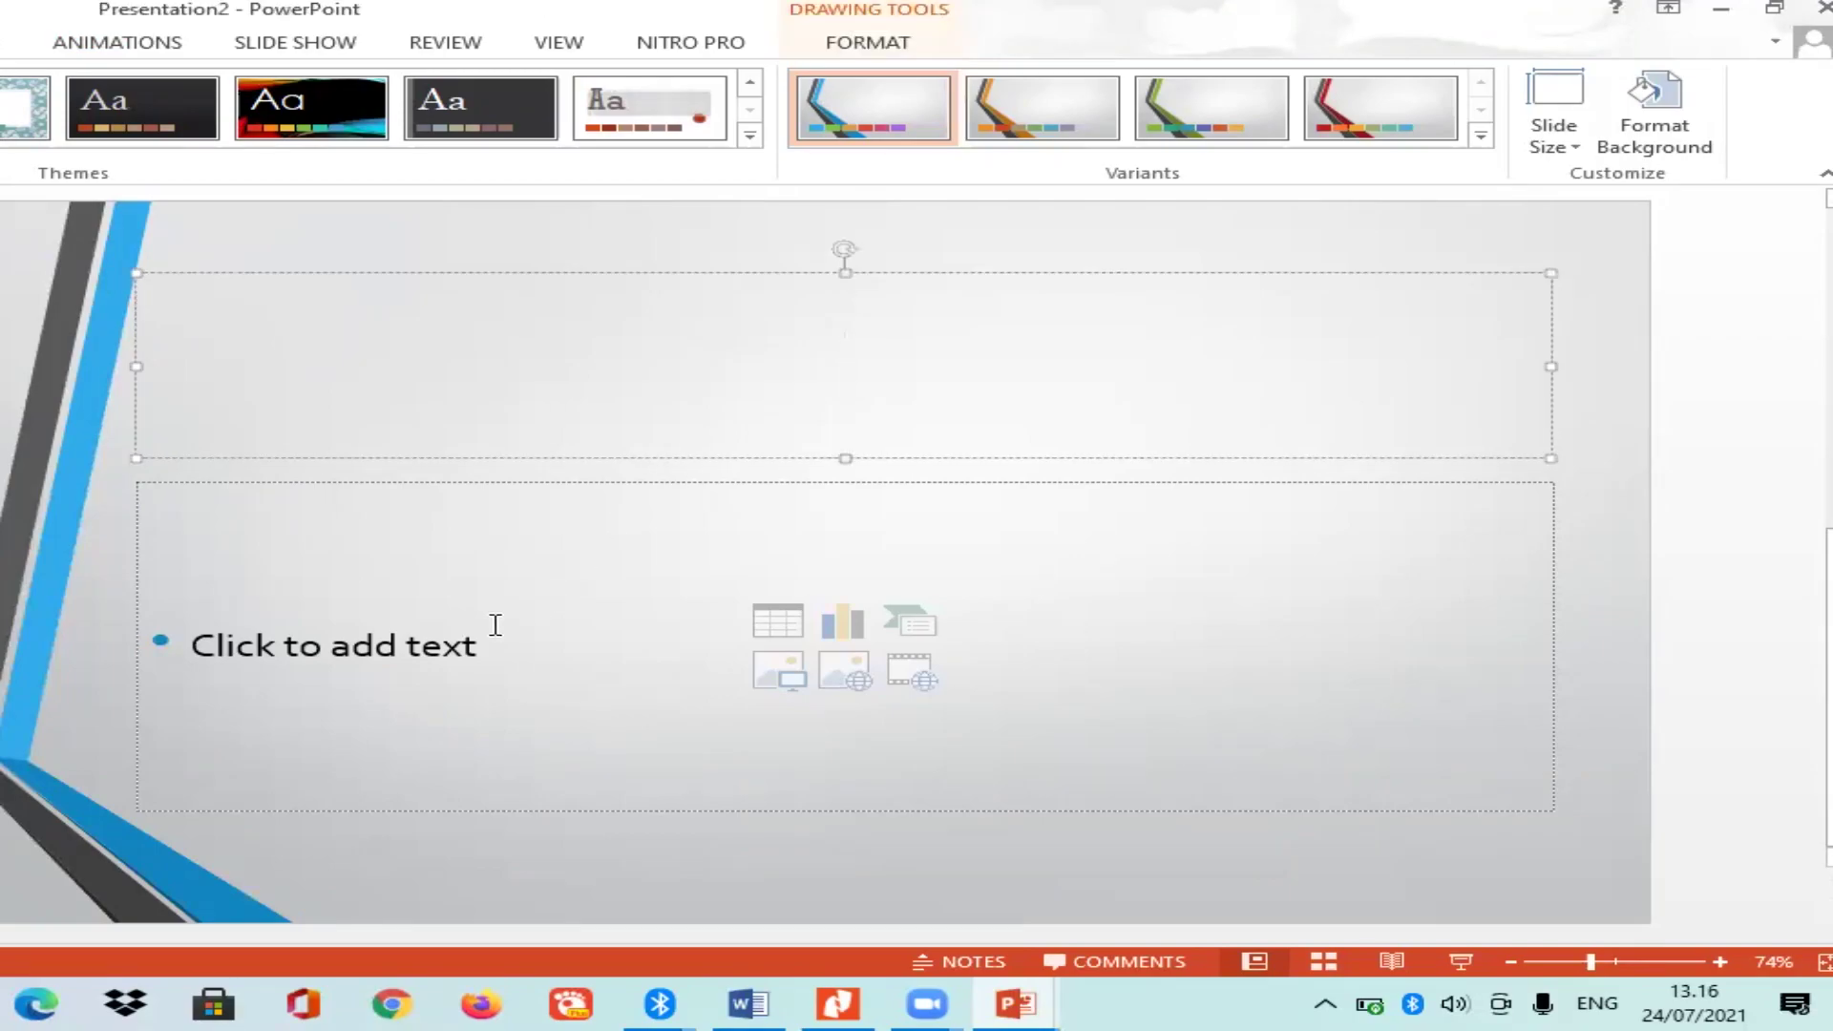
click(342, 652)
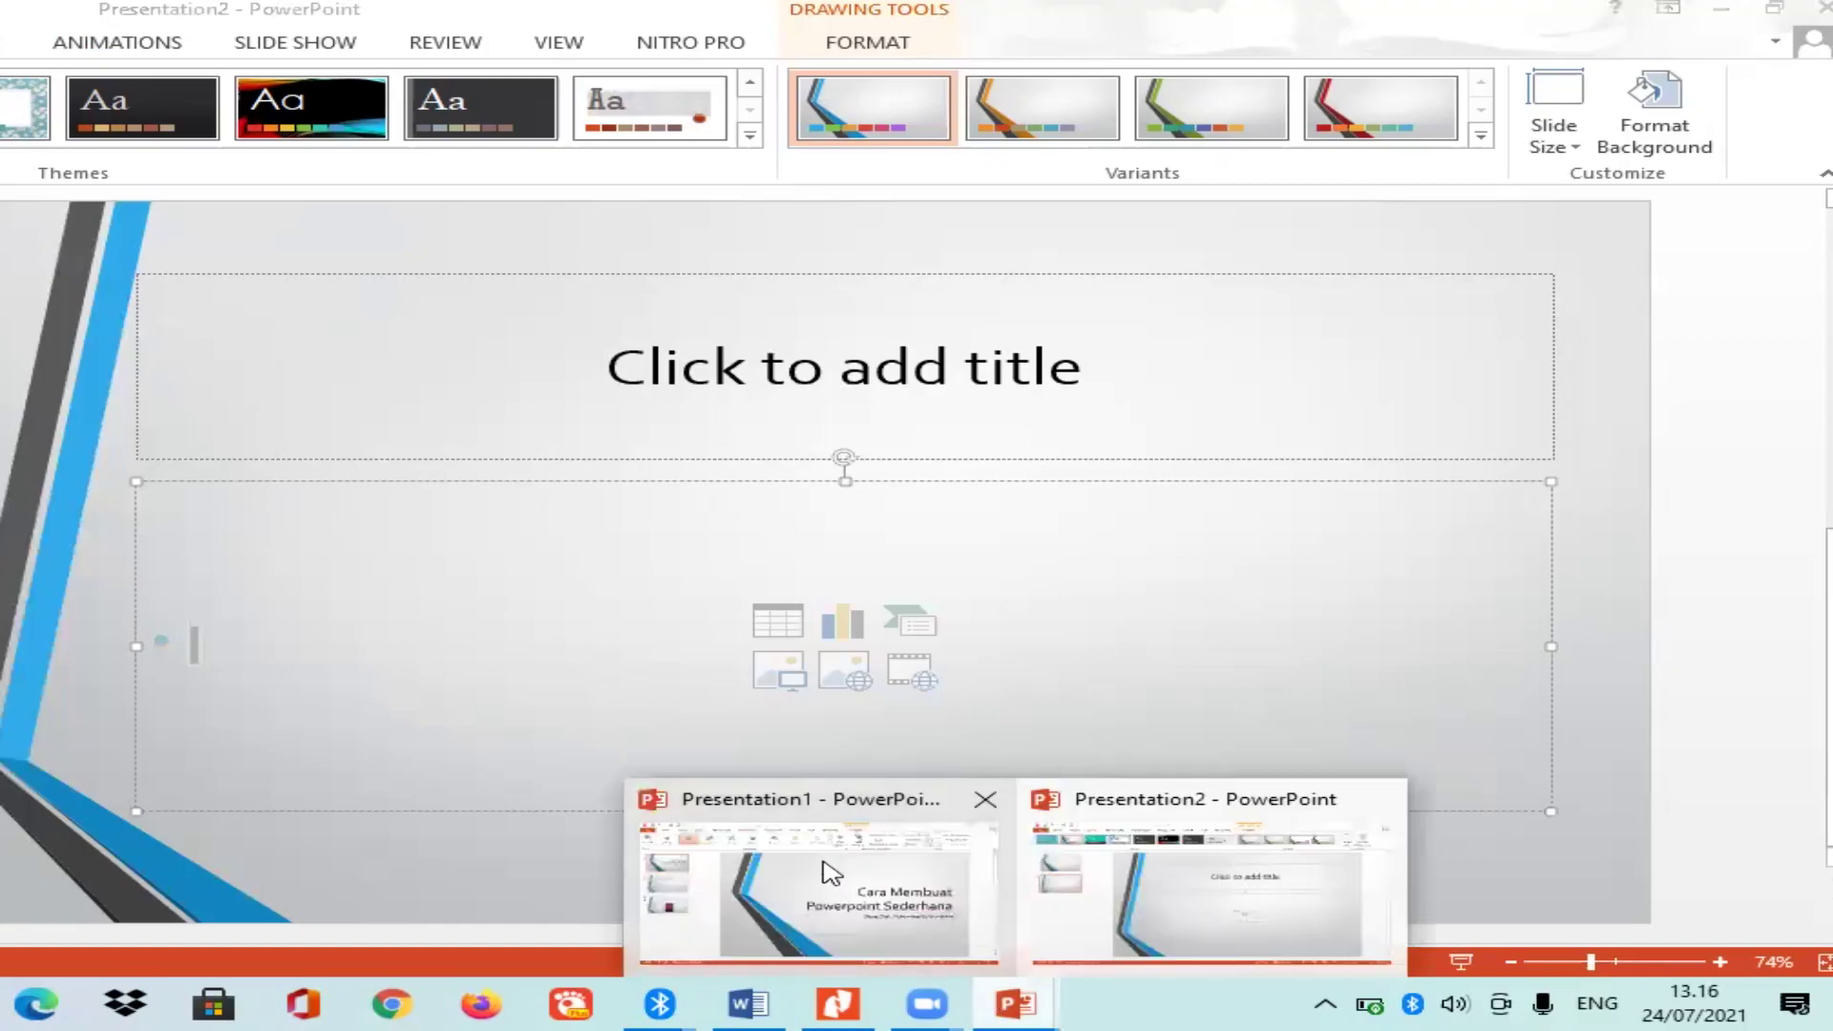
click(830, 868)
Check the Bounce and Swivel effects on the Program Kegiatan title and bullet list.
scroll(924, 325, down, 1)
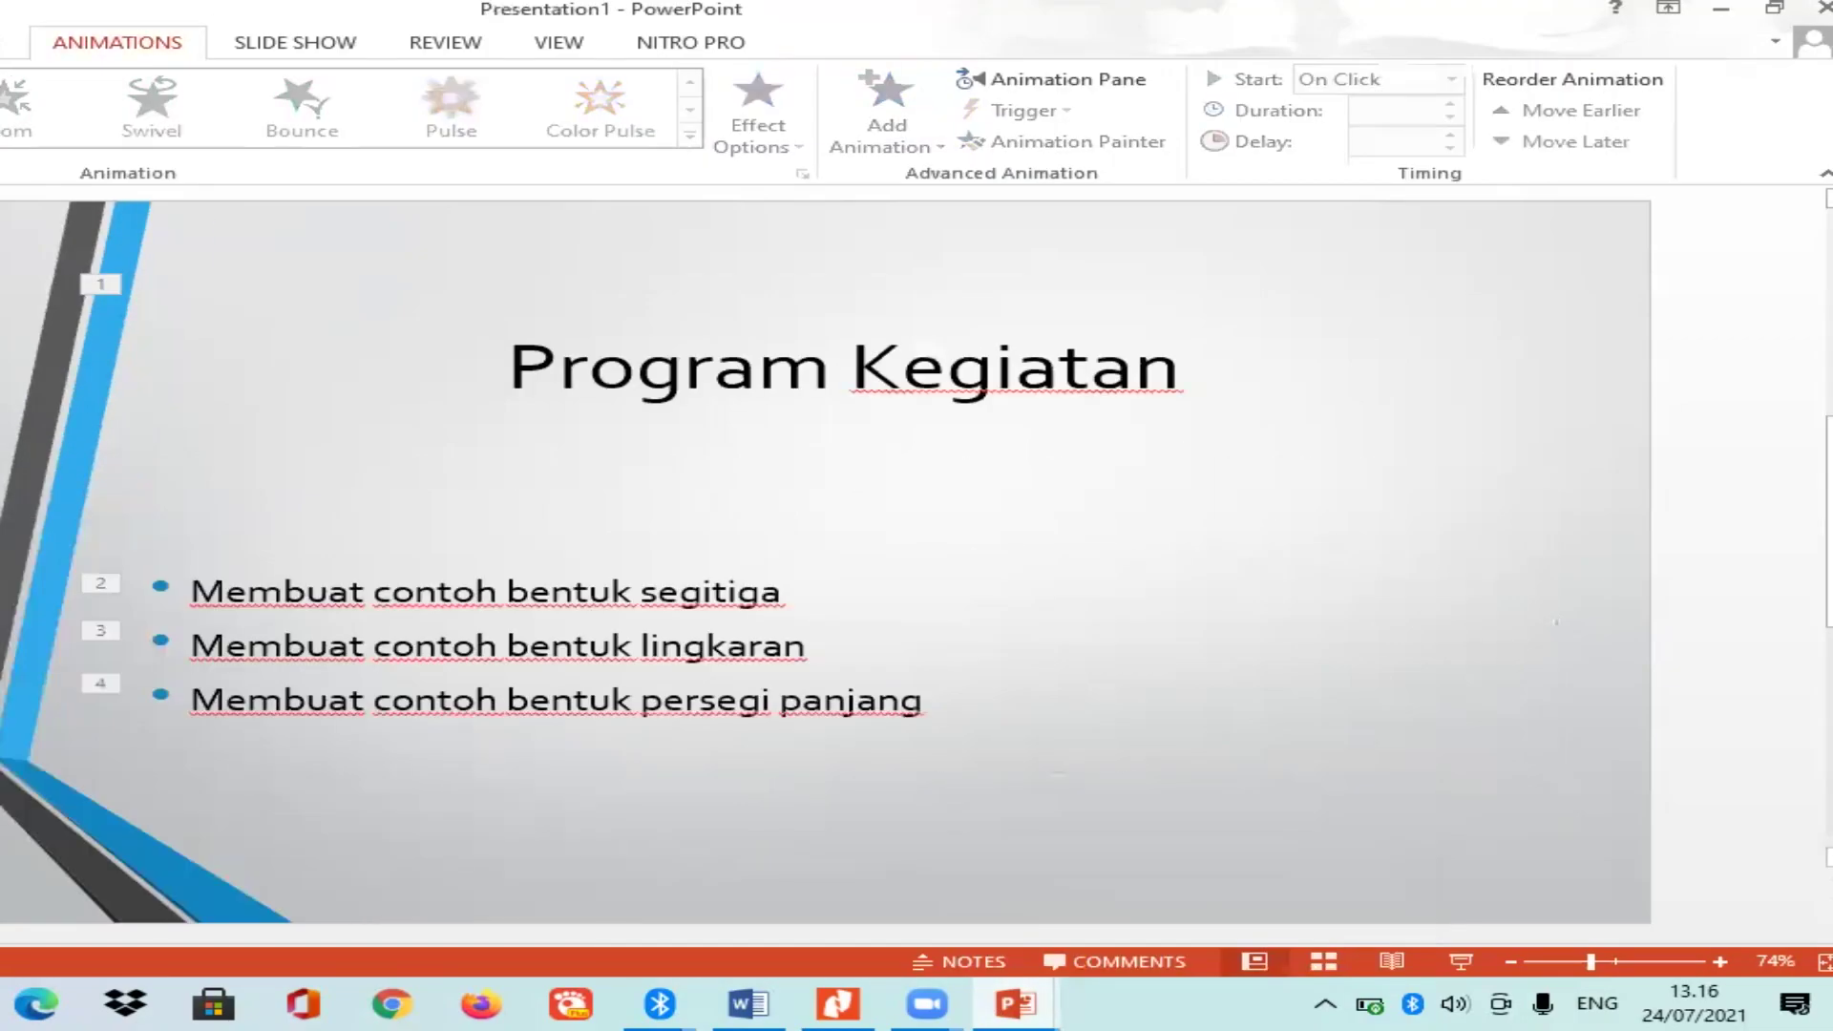
click(852, 373)
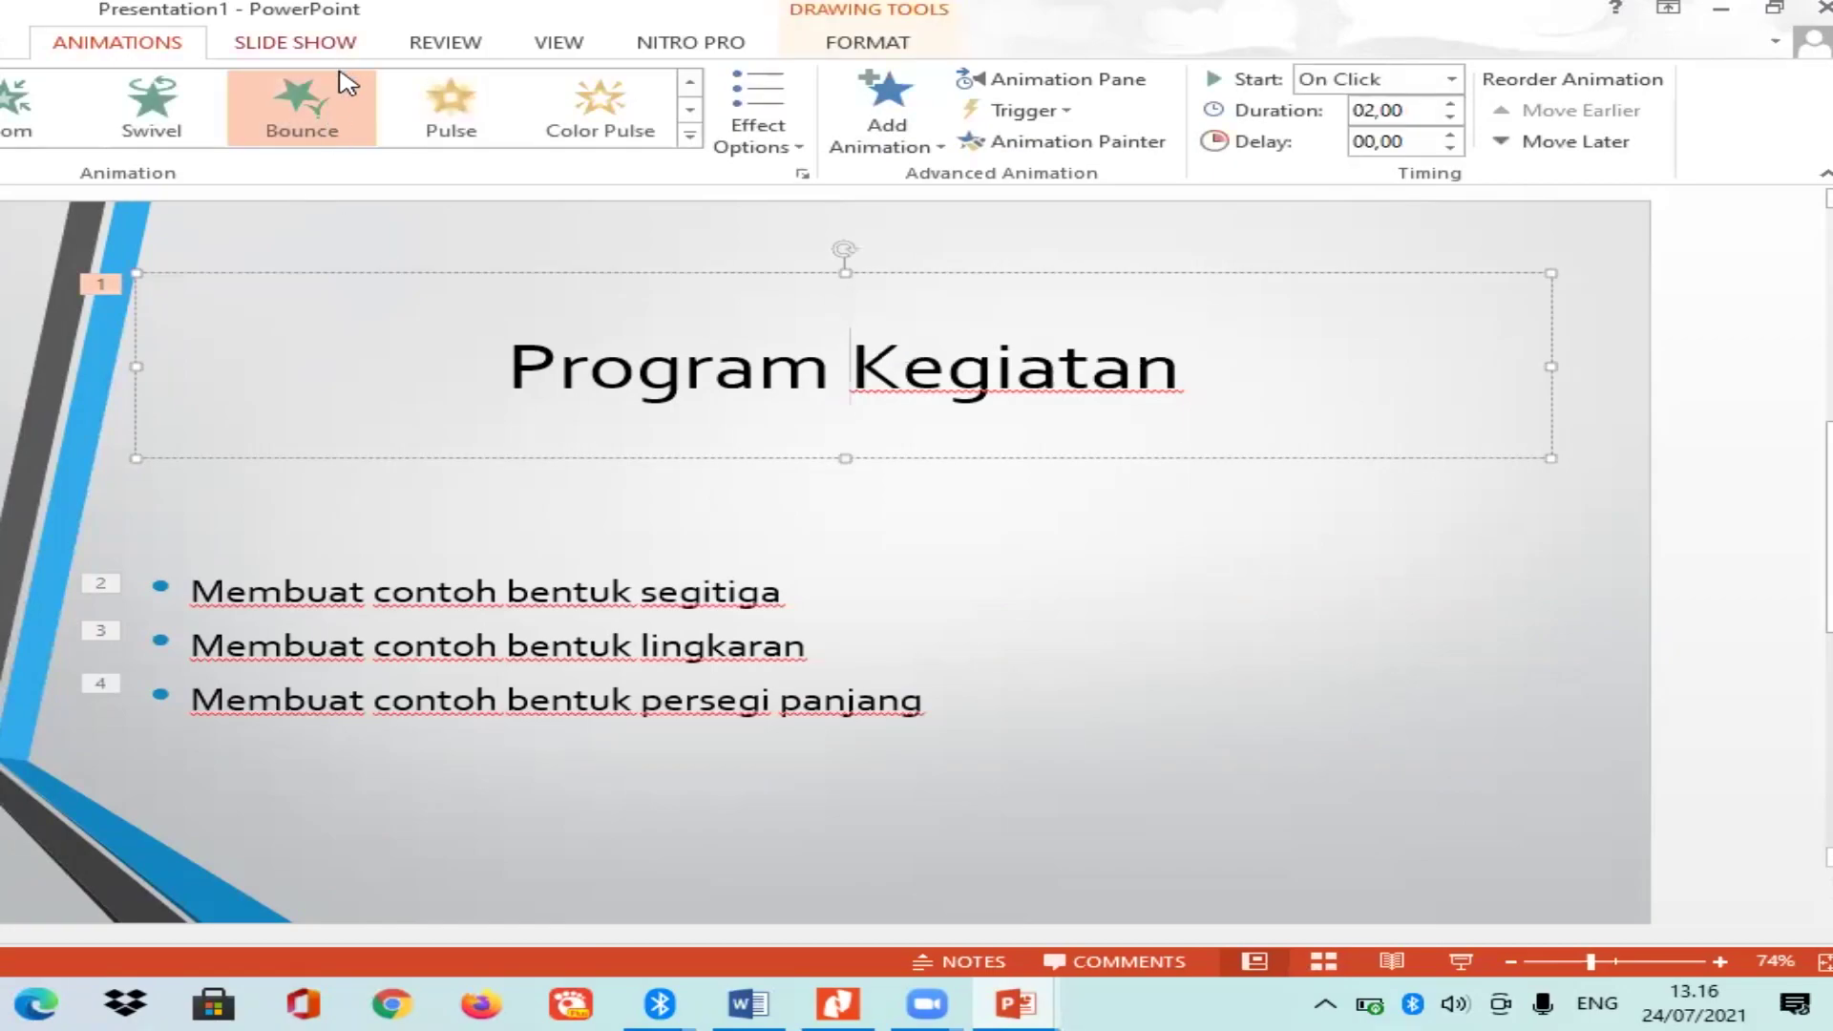
click(565, 650)
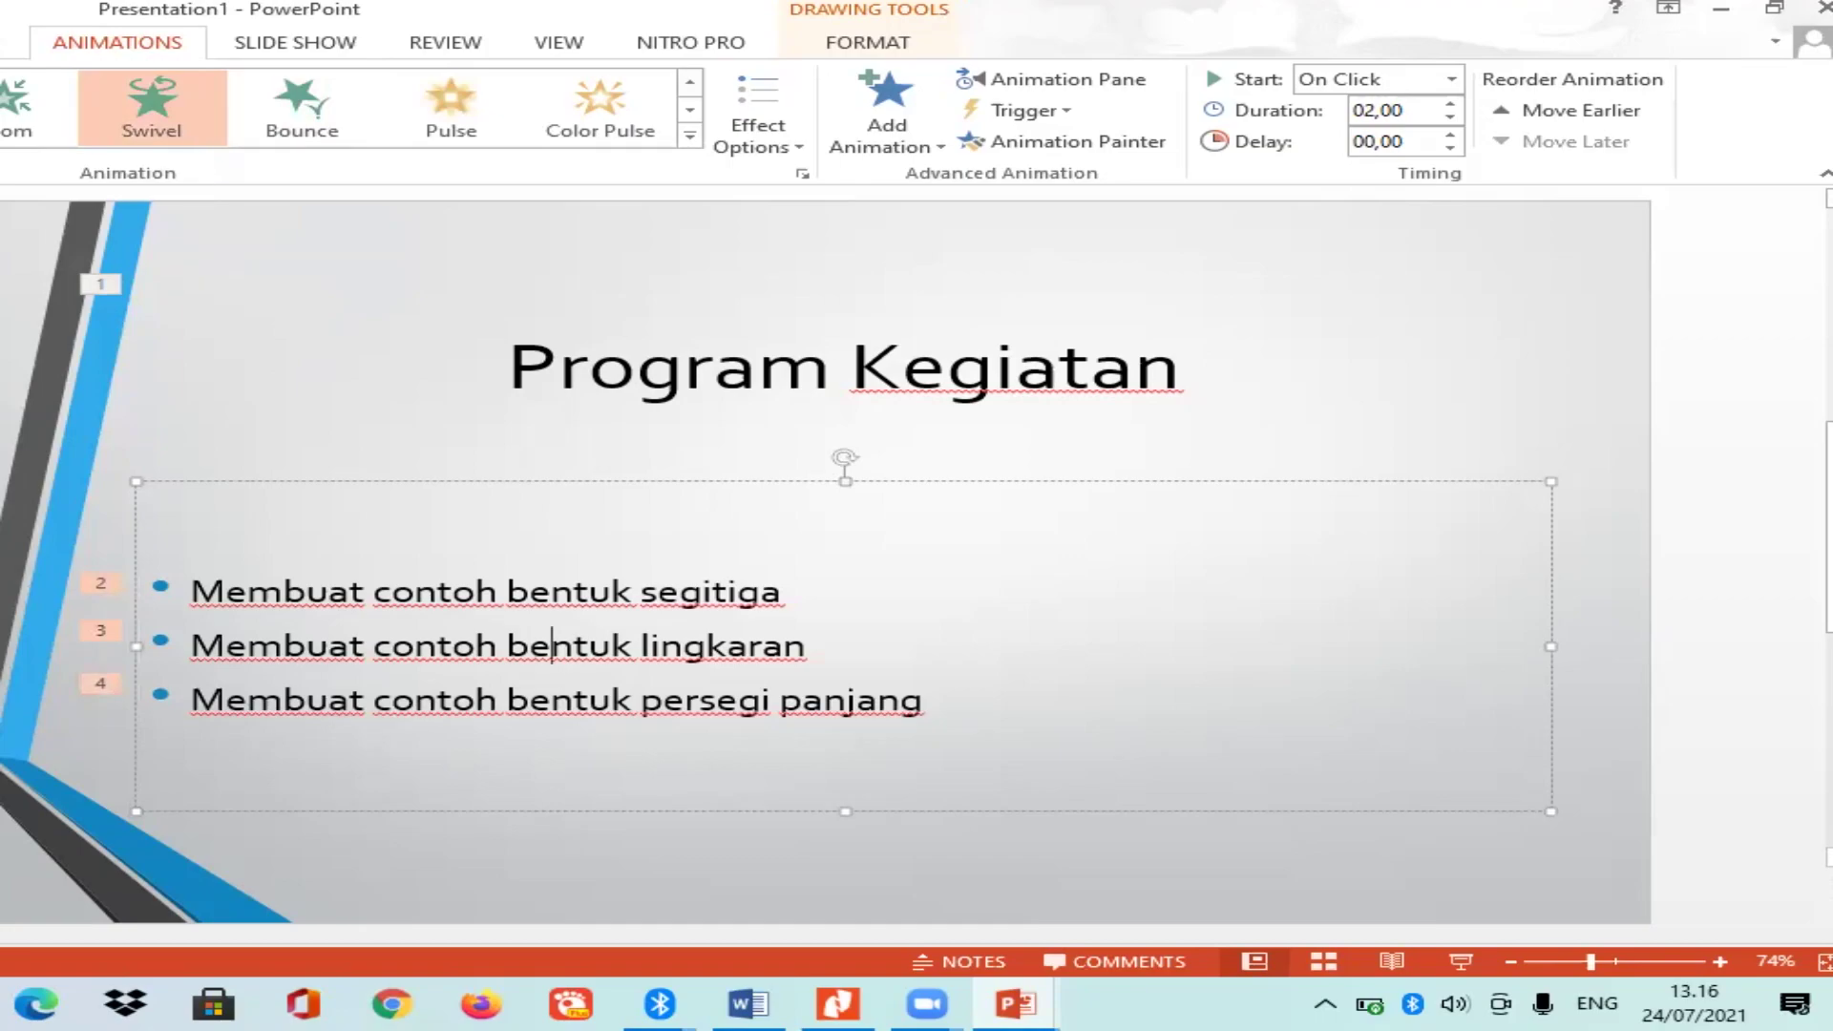
key(Escape)
key(Escape)
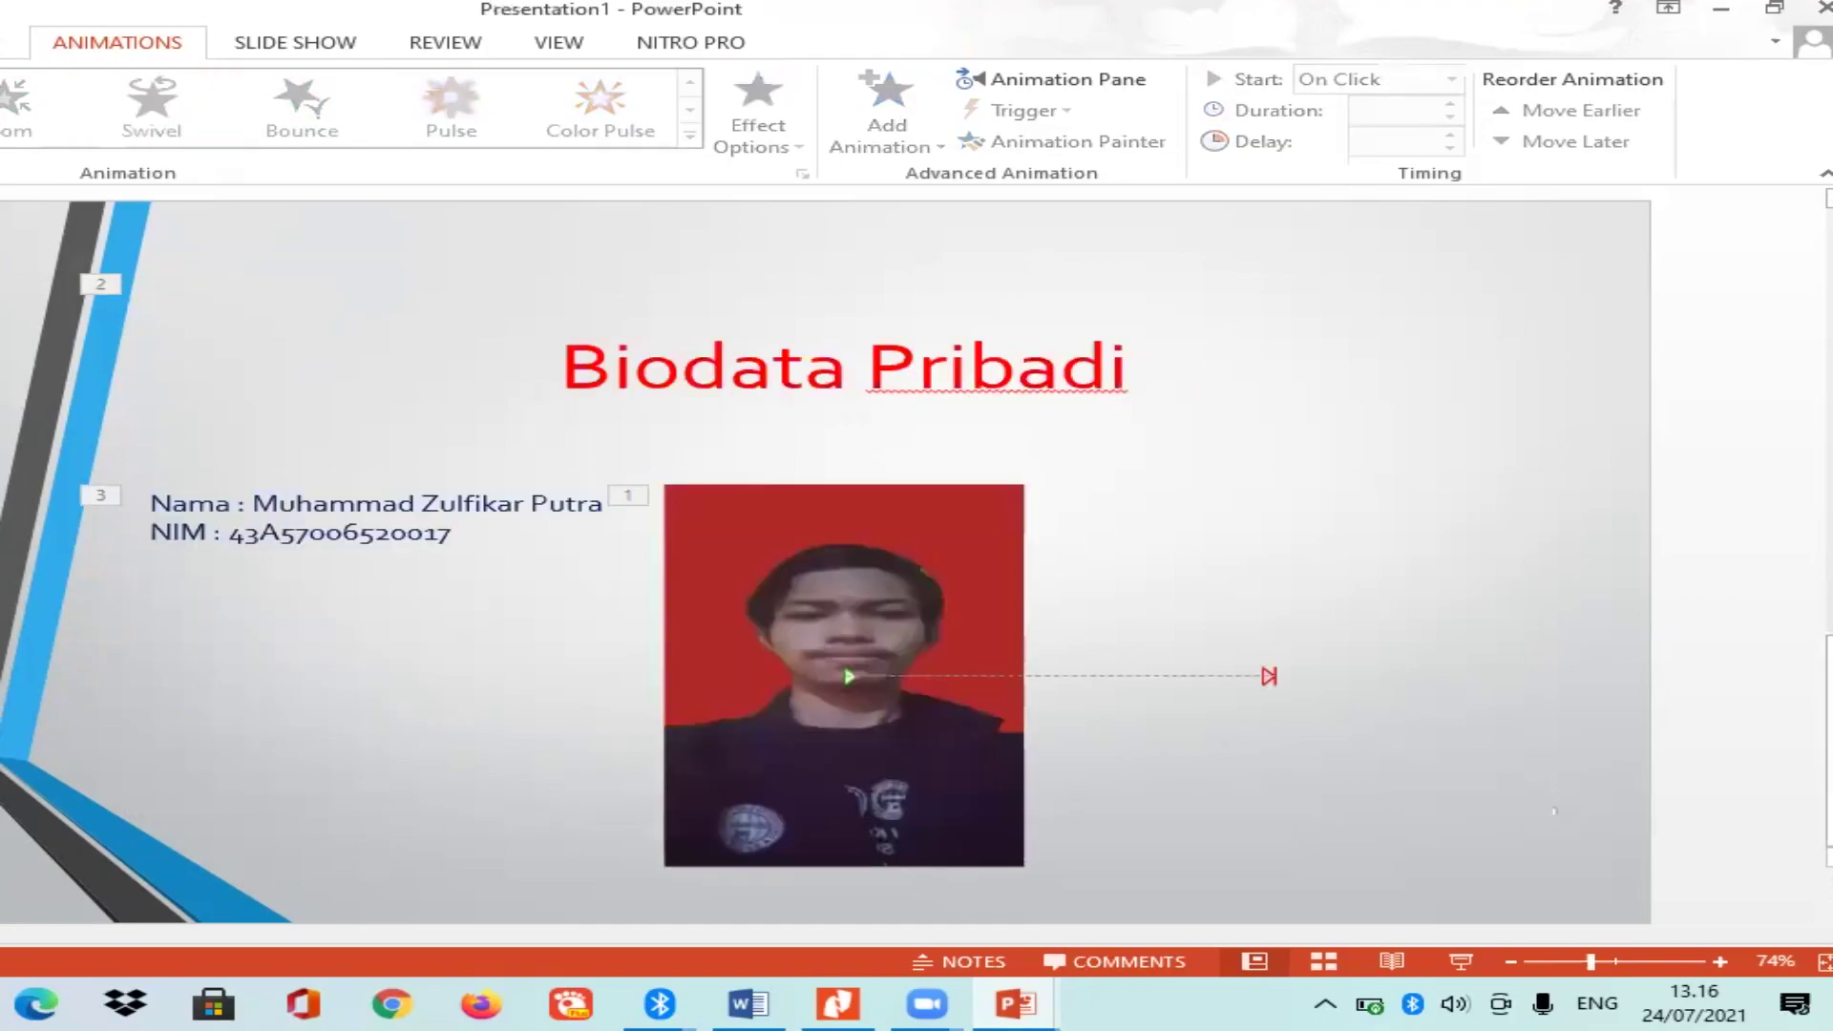
Move to Biodata Pribadi and inspect the title, name/NIM box and photo's Lines motion path.
key(Page_Up)
click(706, 378)
click(474, 503)
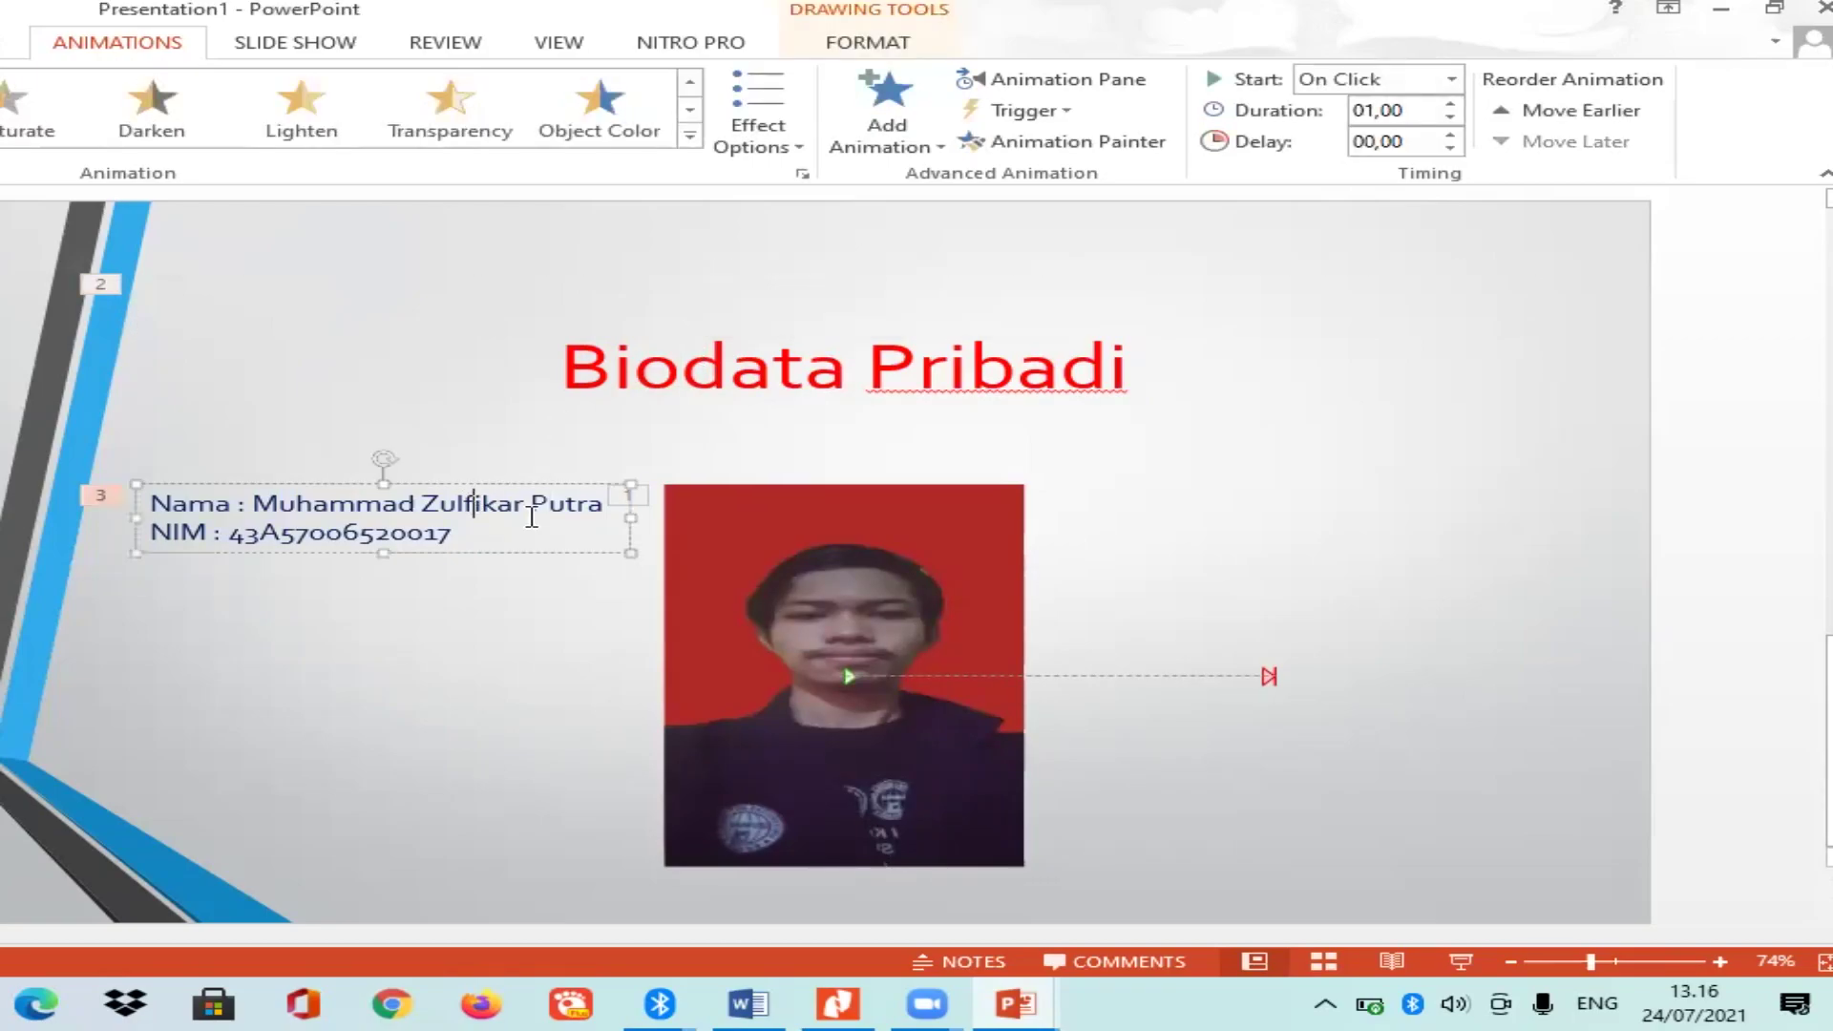
click(807, 553)
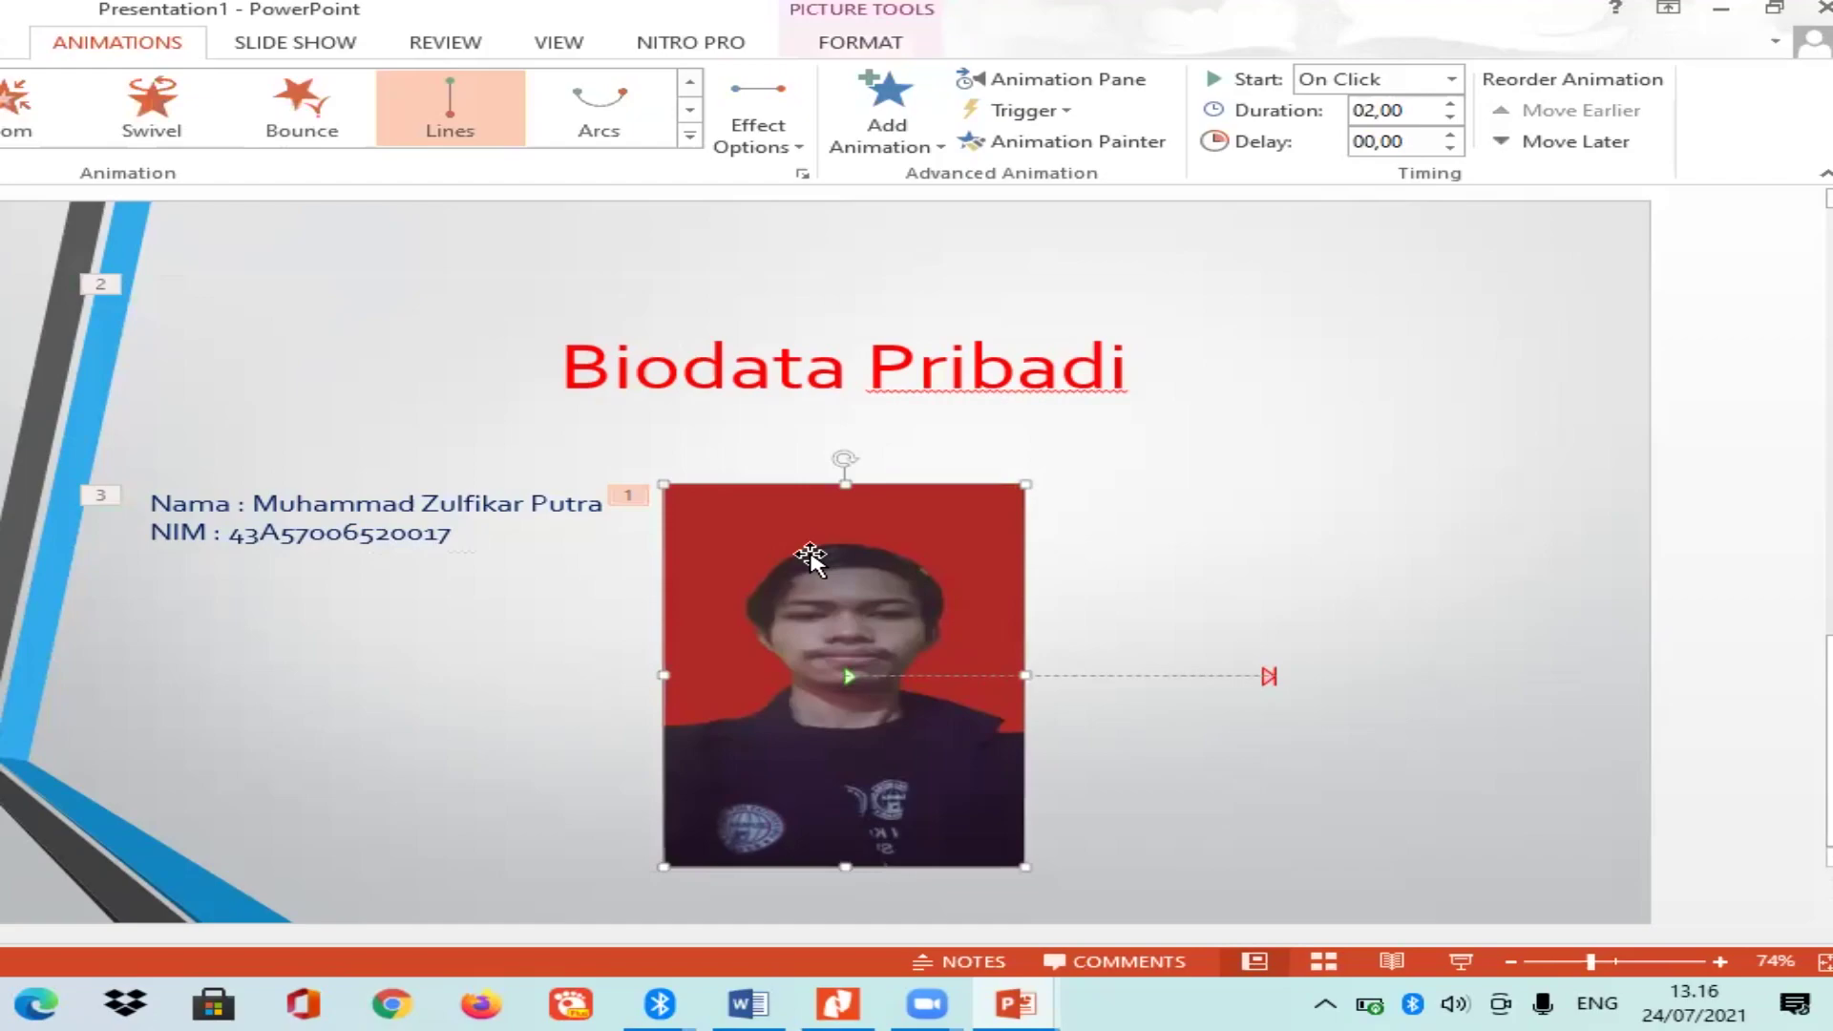
In the Animation Pane, drag the Title 1 entry above the photo's Content Placeholder entry.
click(1002, 76)
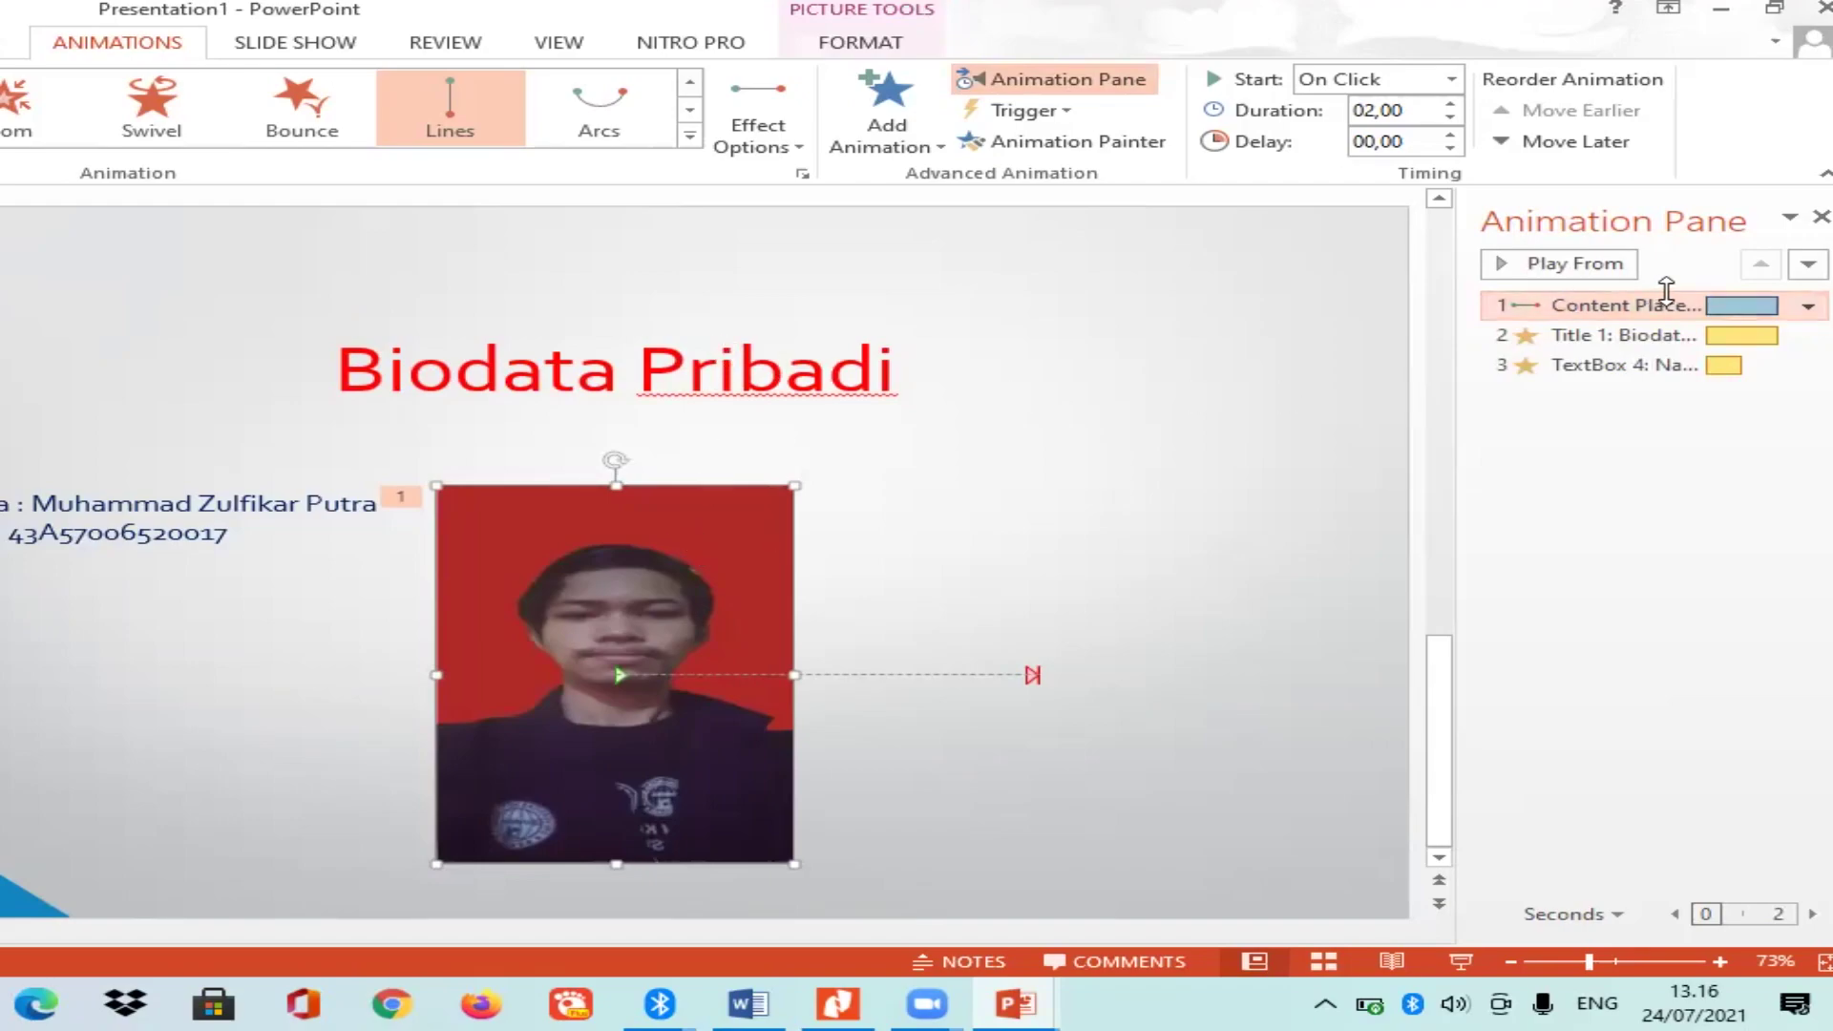
click(1666, 336)
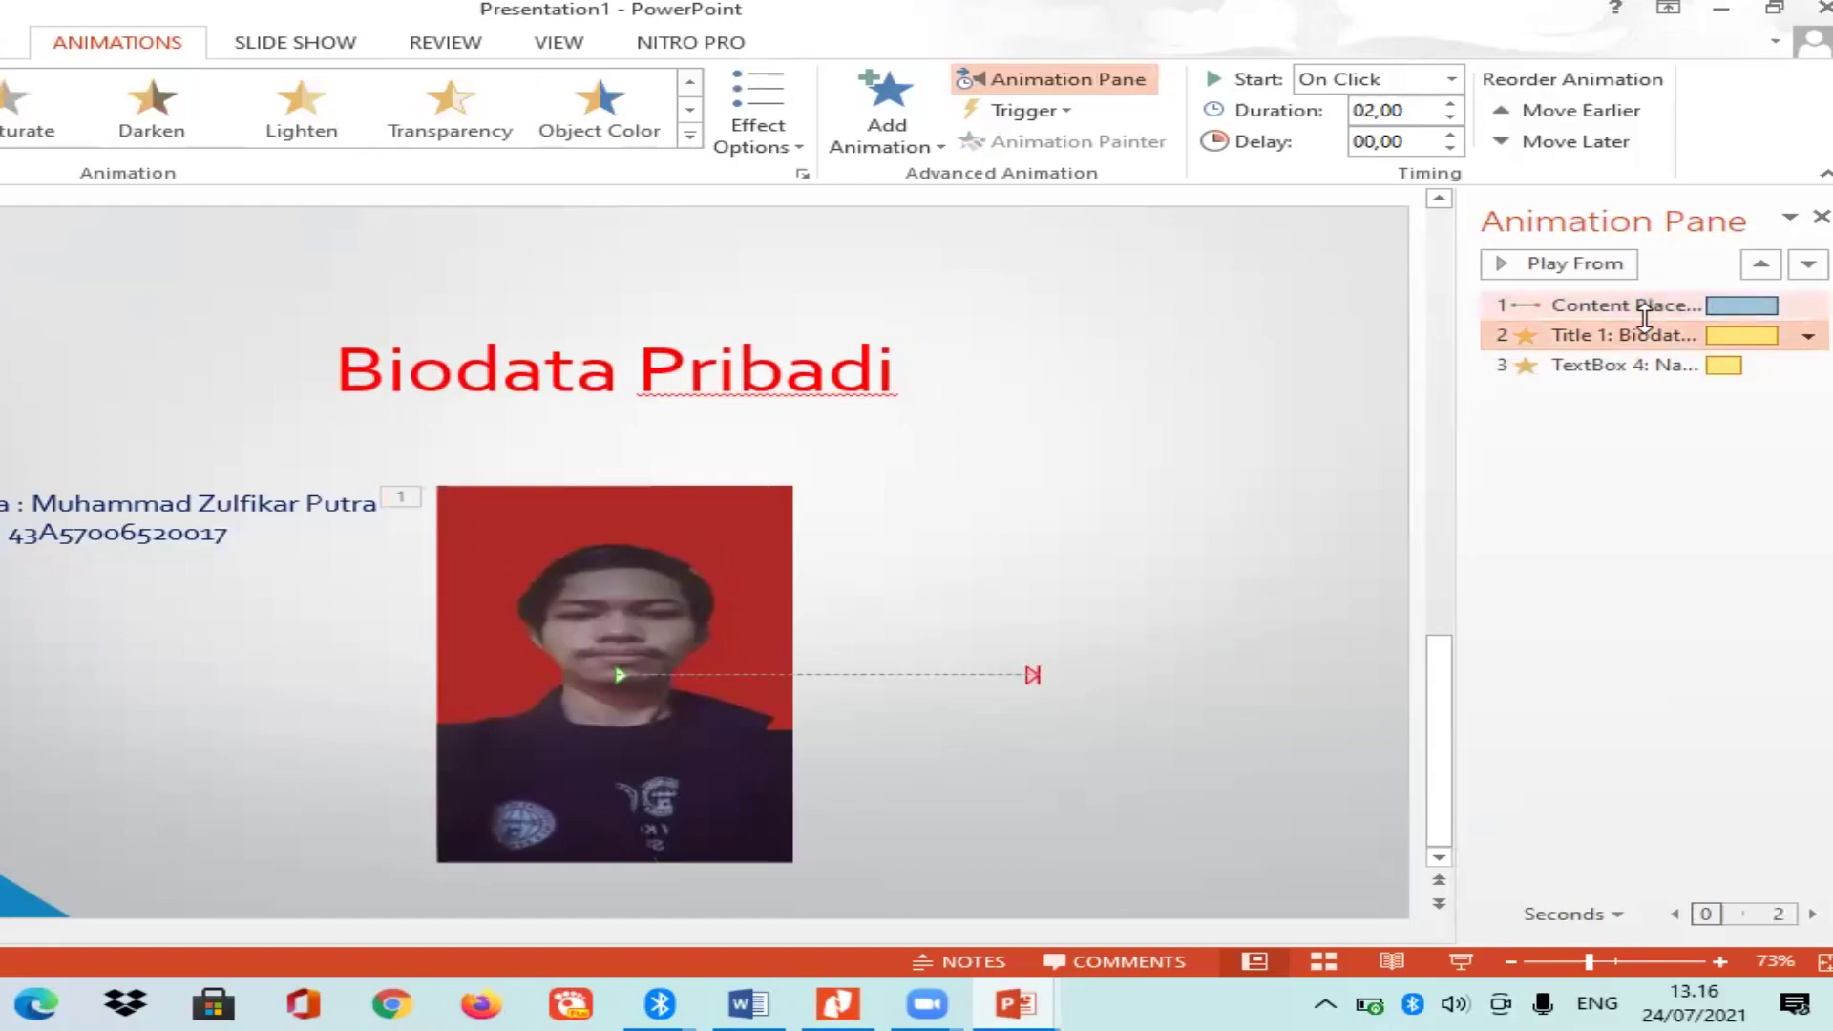
drag(1637, 335, 1655, 288)
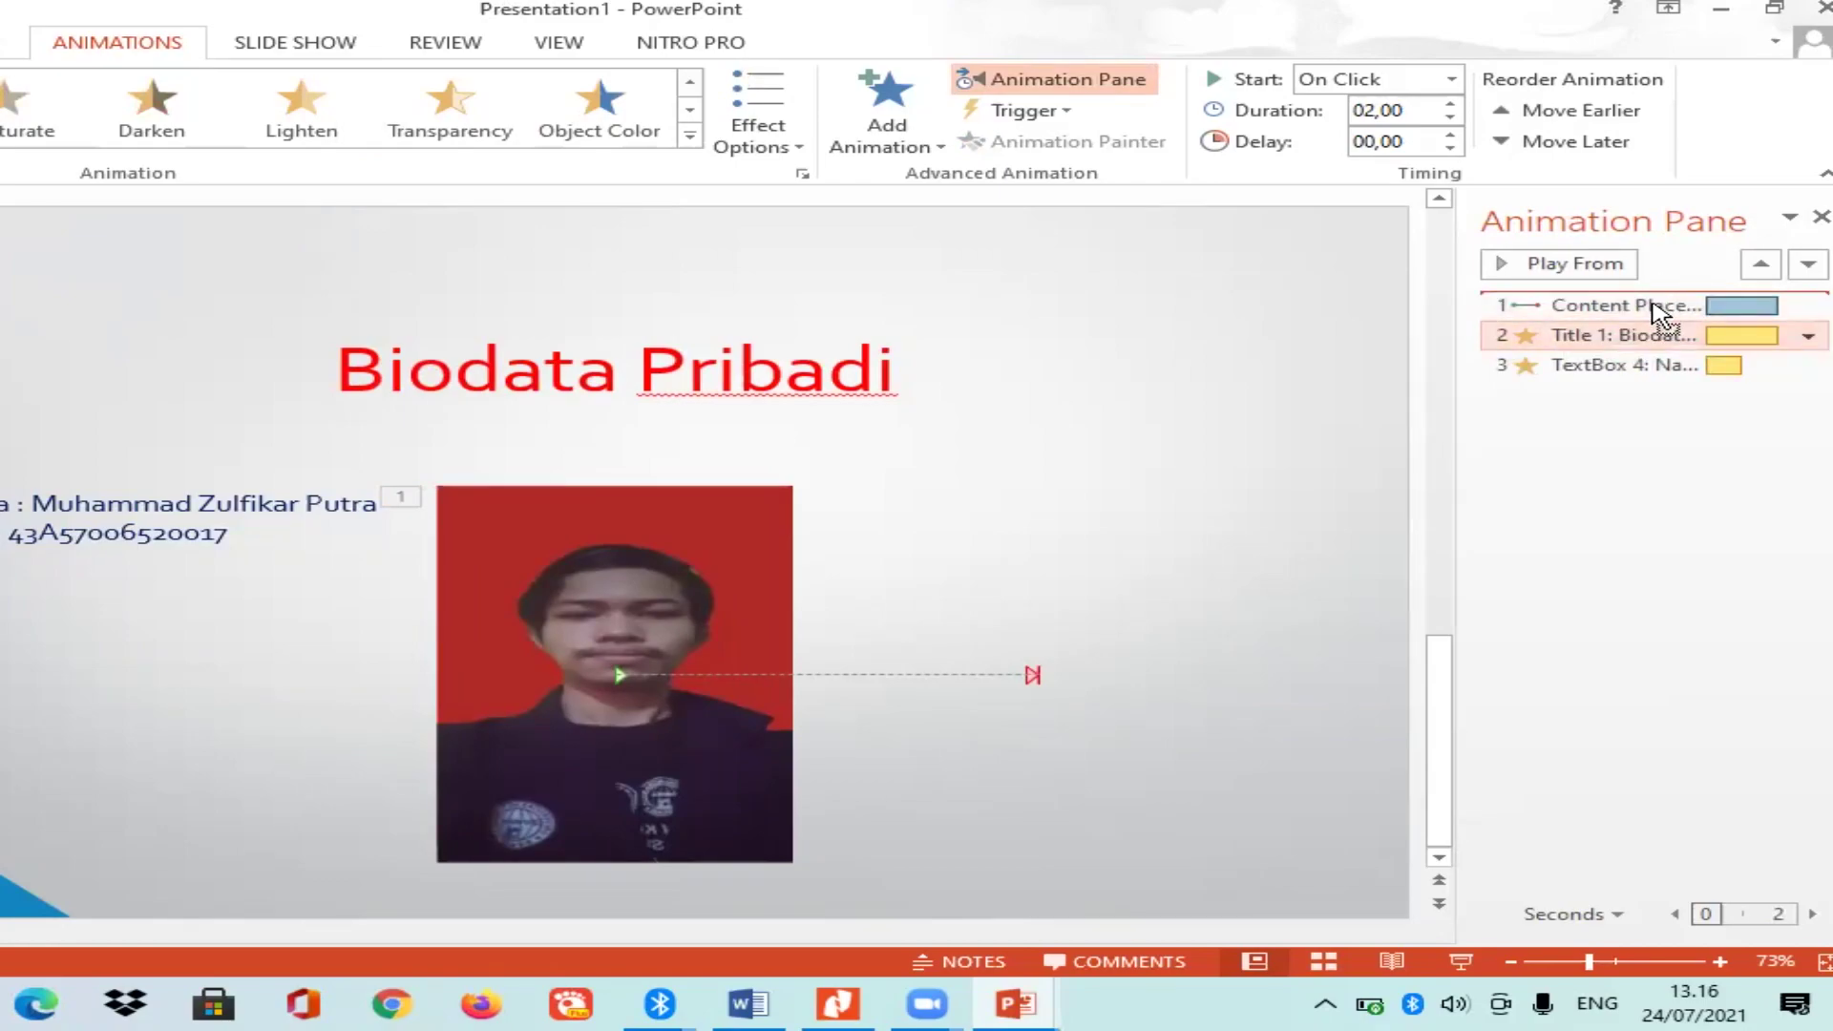
drag(1654, 288, 1654, 302)
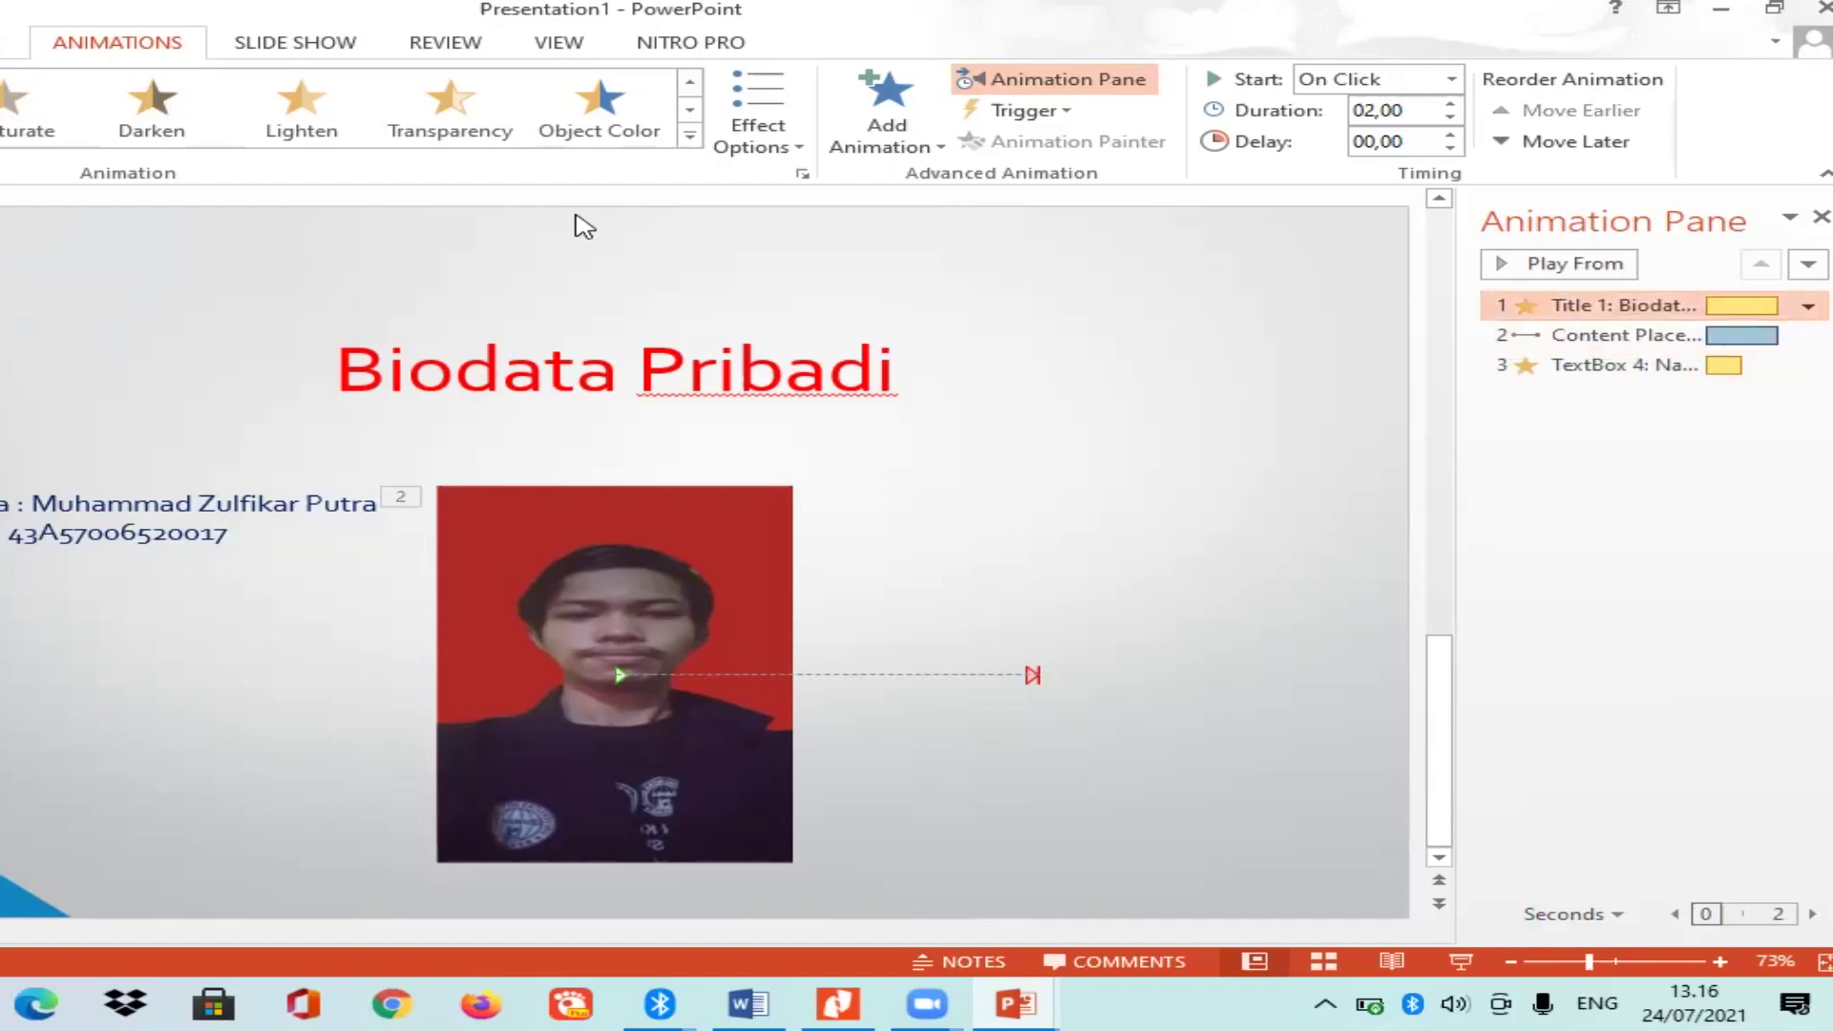
Preview the deck as a full-screen slide show from the Slide Show tab, then switch windows.
click(319, 54)
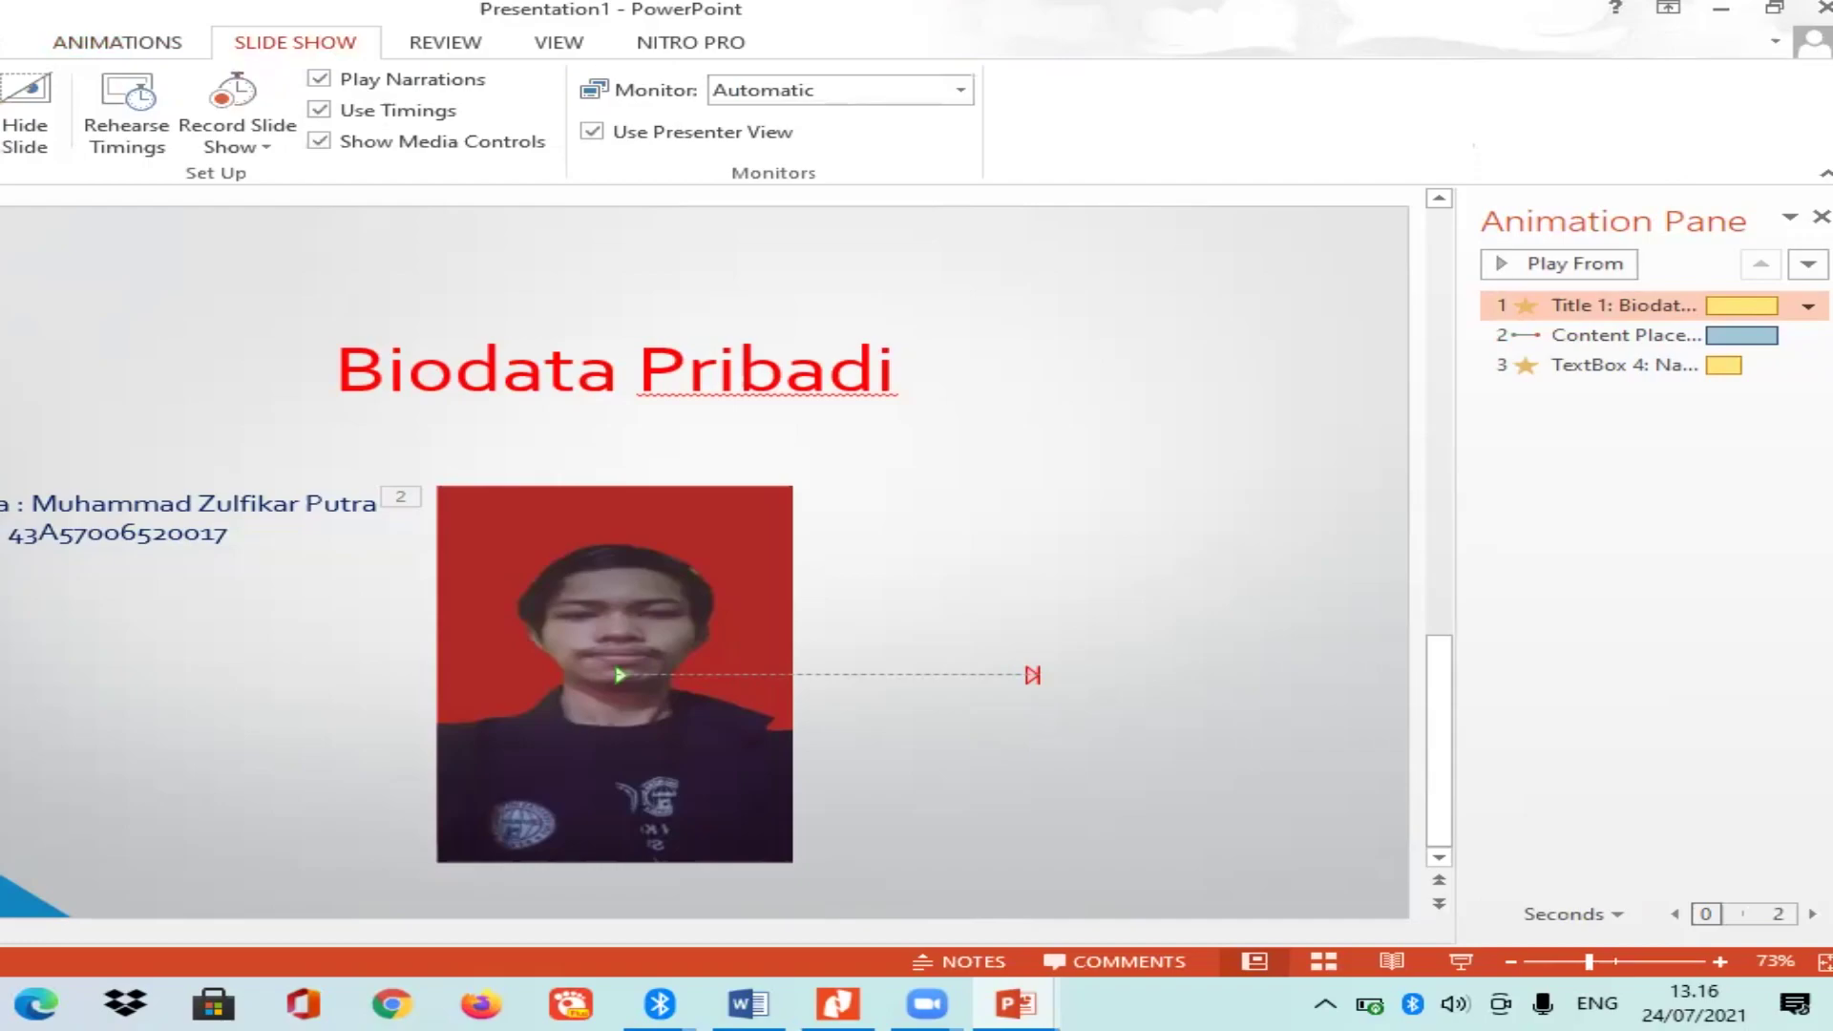
key(F5)
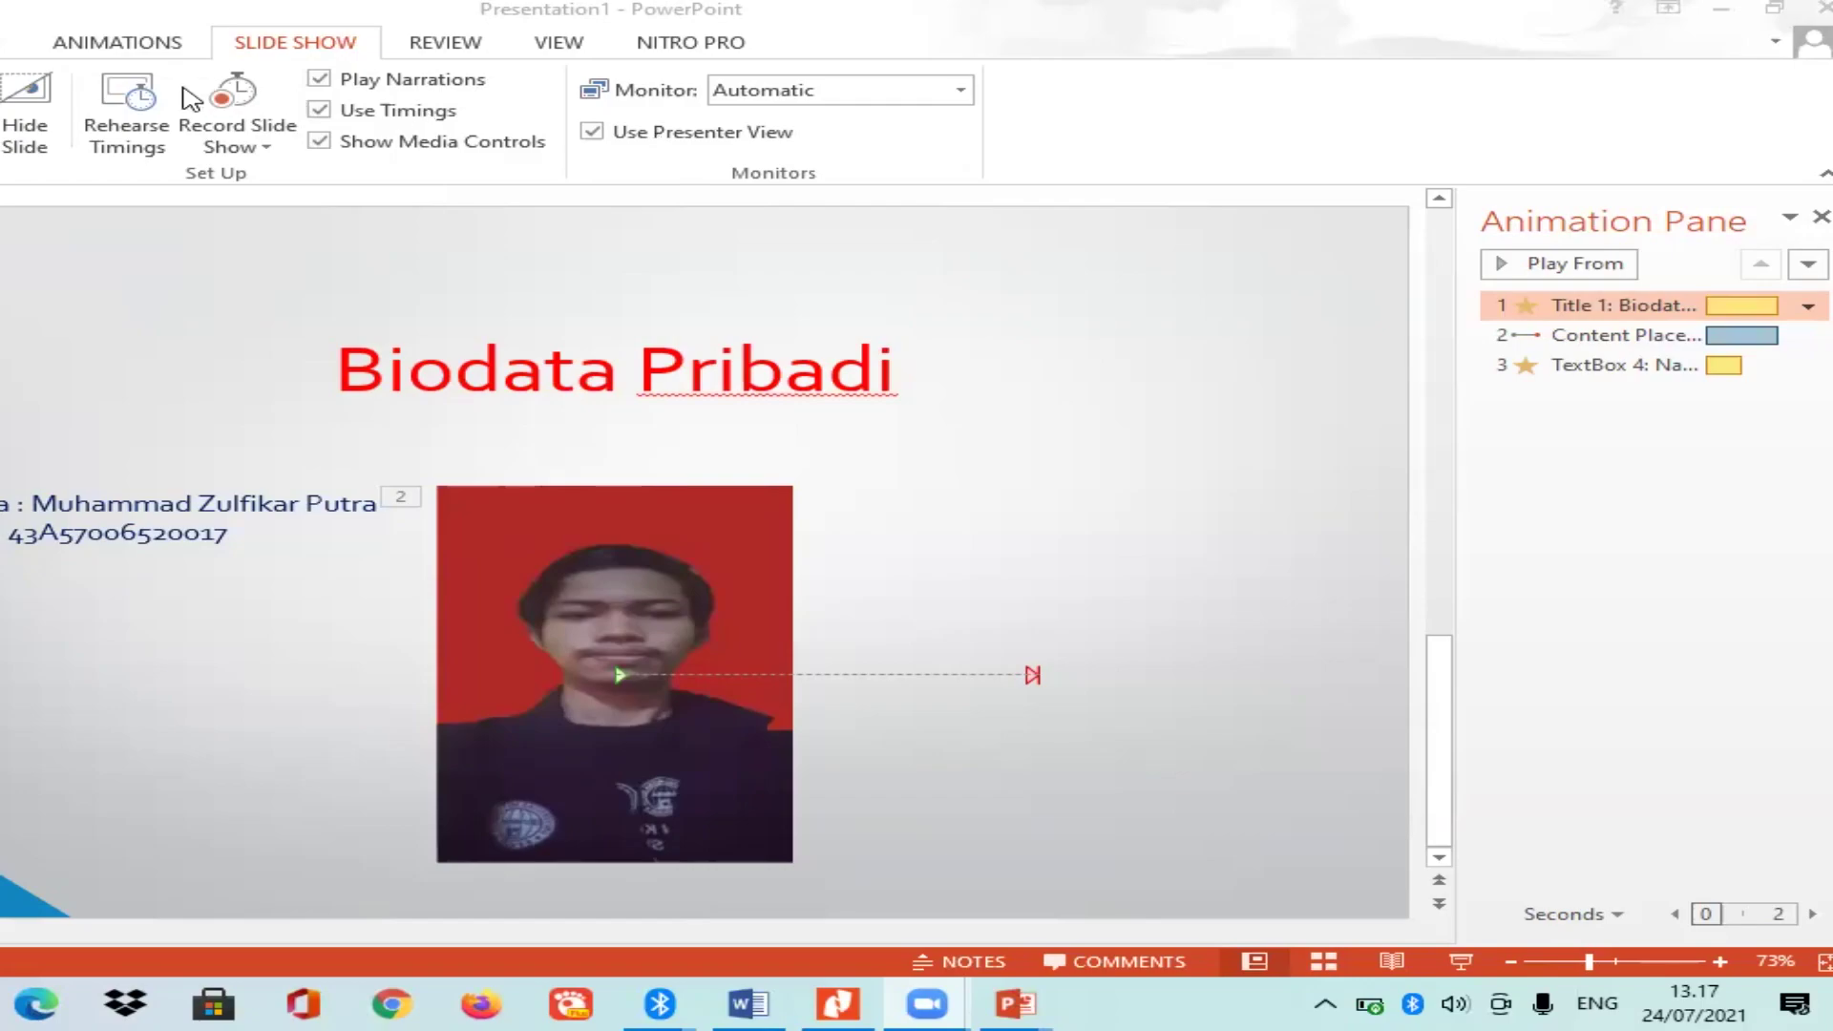
key(alt+Tab)
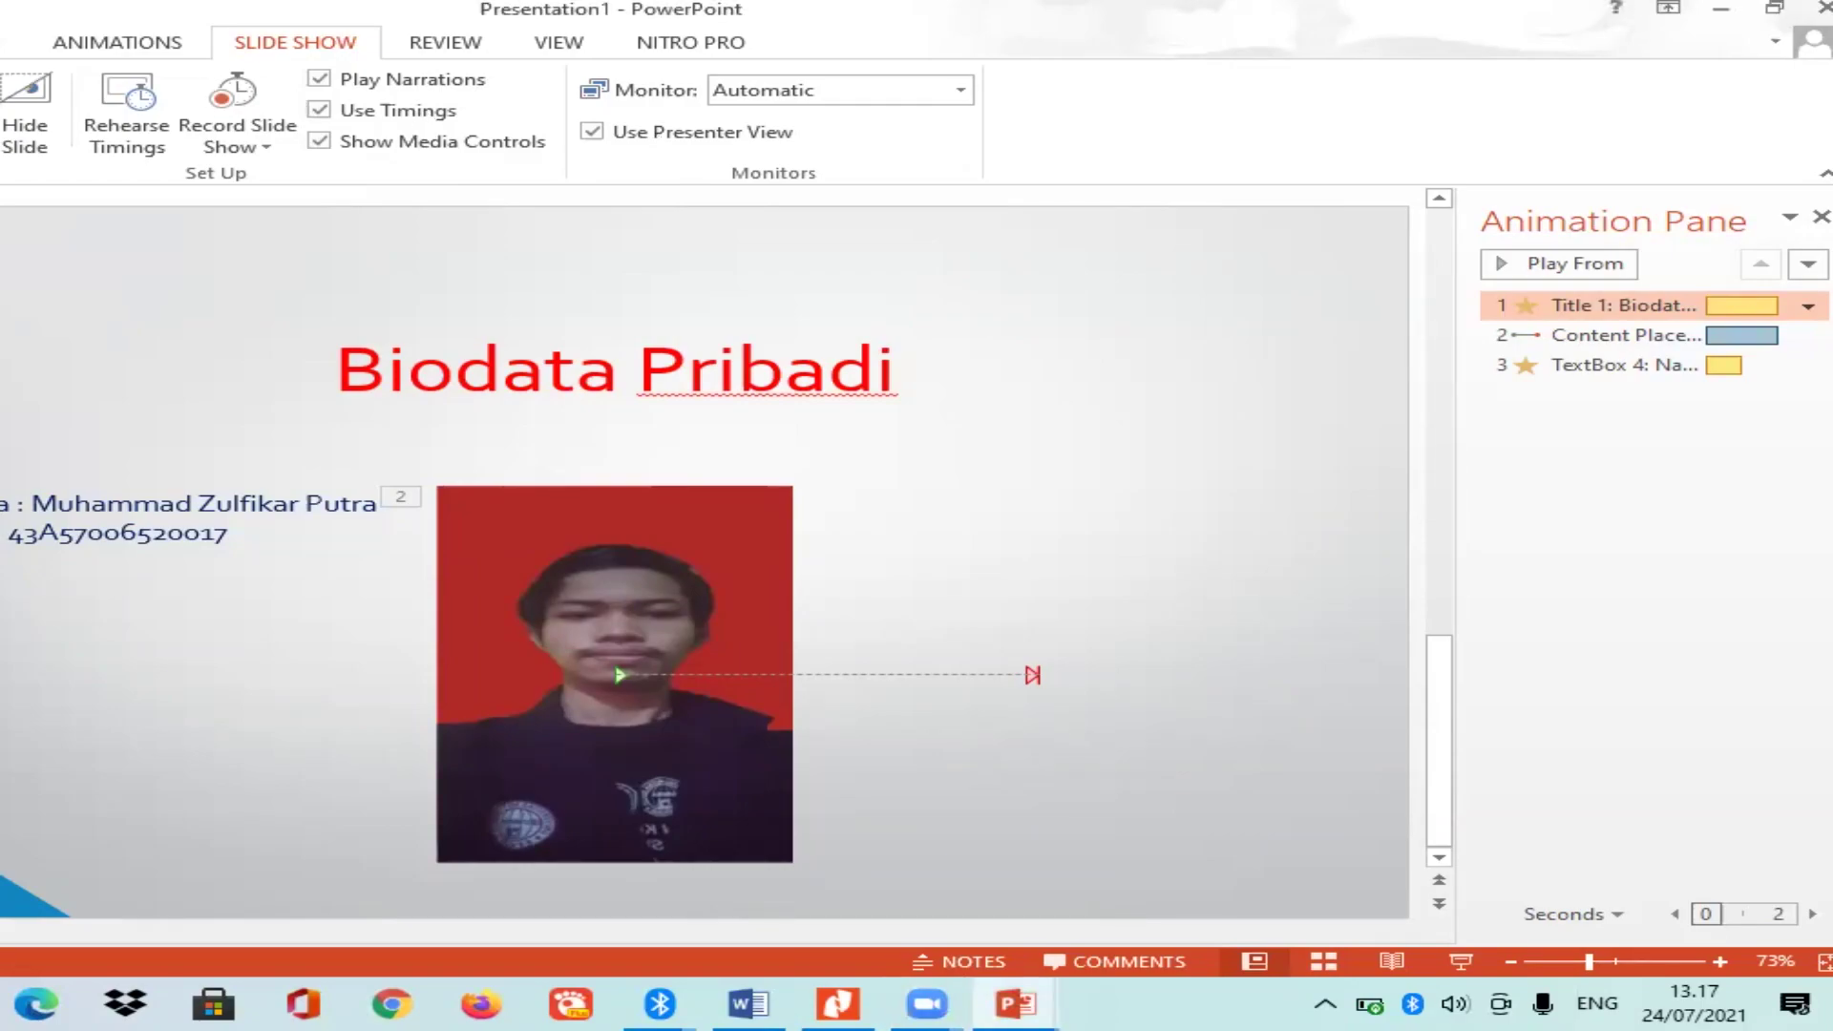
key(alt+Tab)
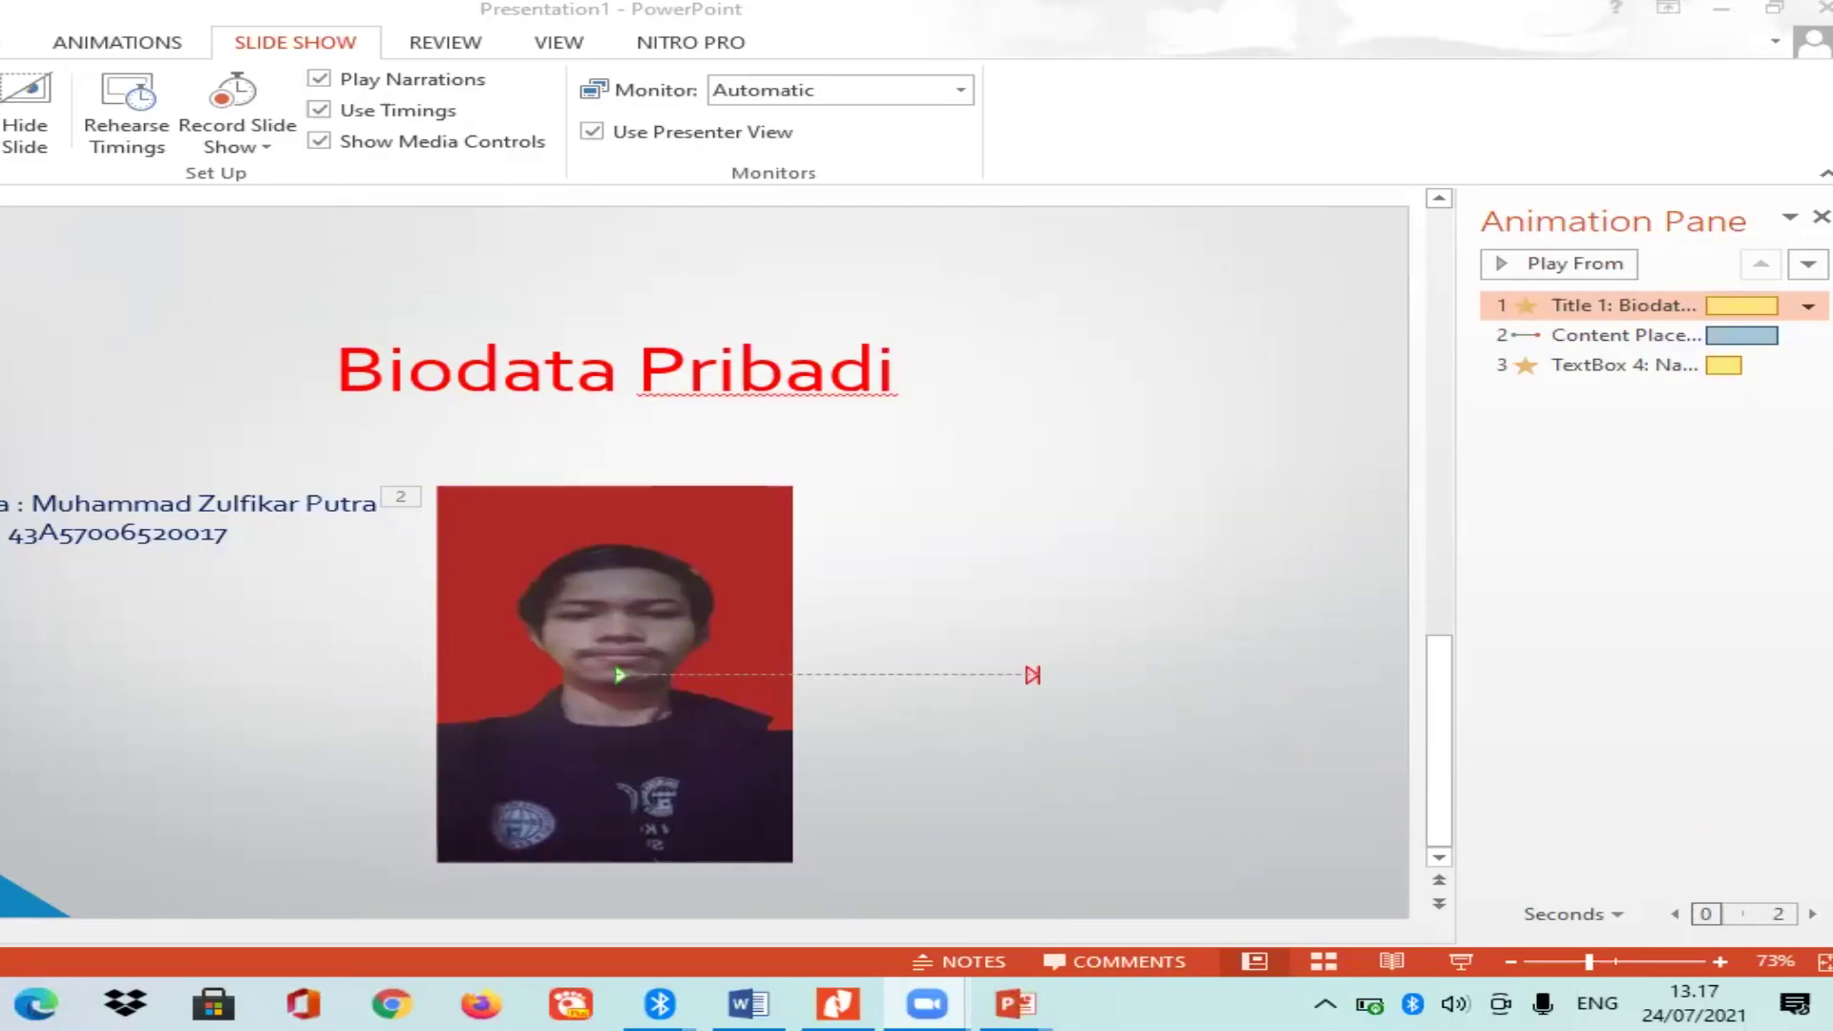
Return to PowerPoint, clear the animation selection and select the photo on the slide.
key(alt+Tab)
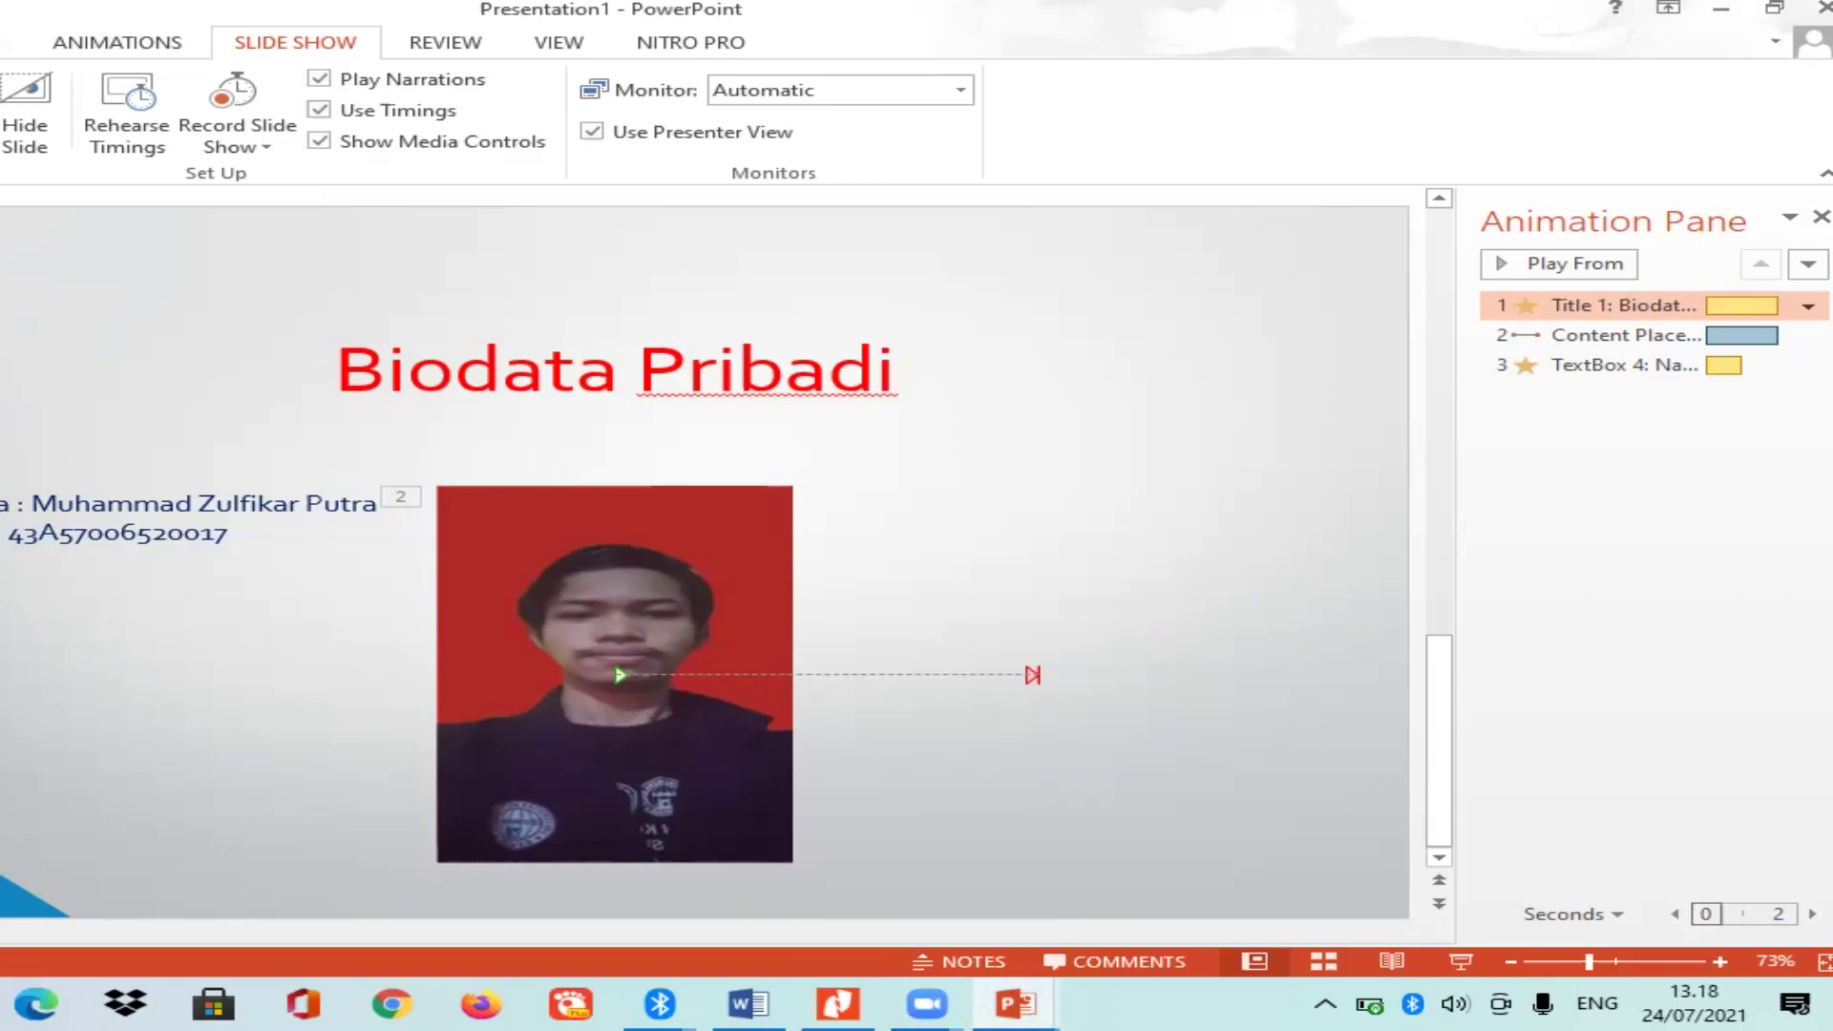
key(Escape)
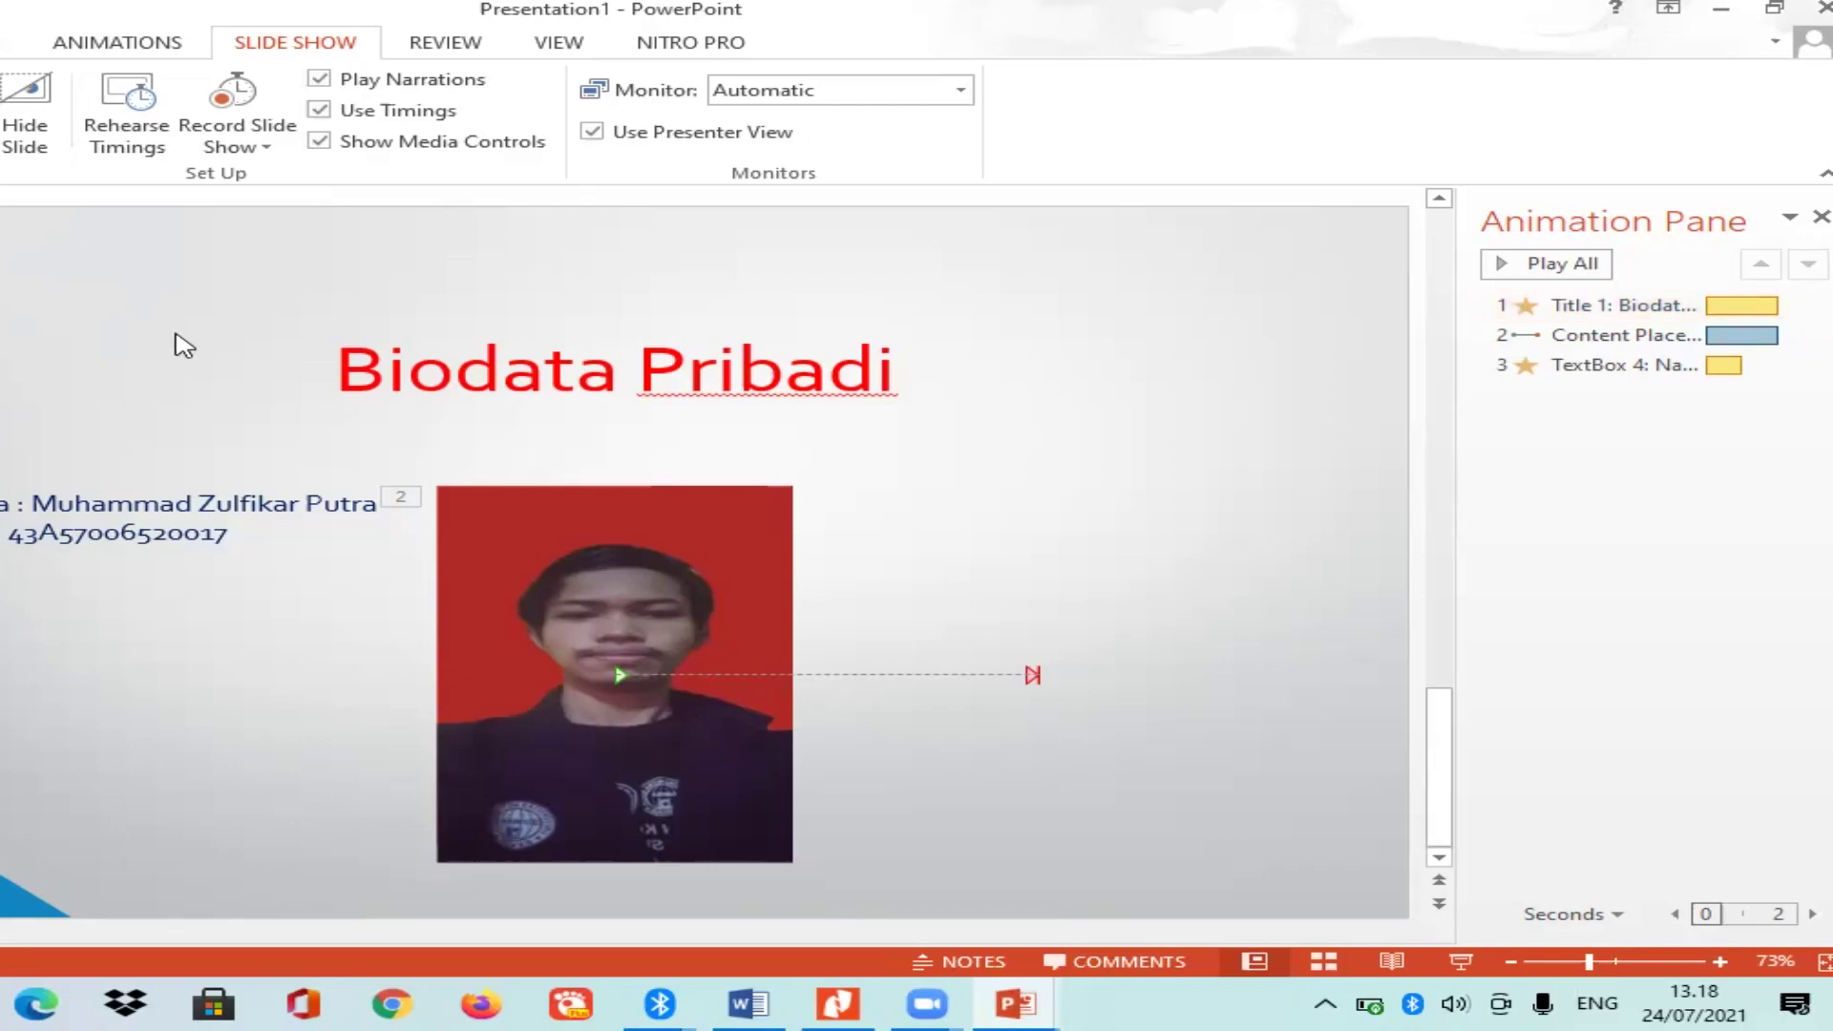
scroll(704, 563, up, 3)
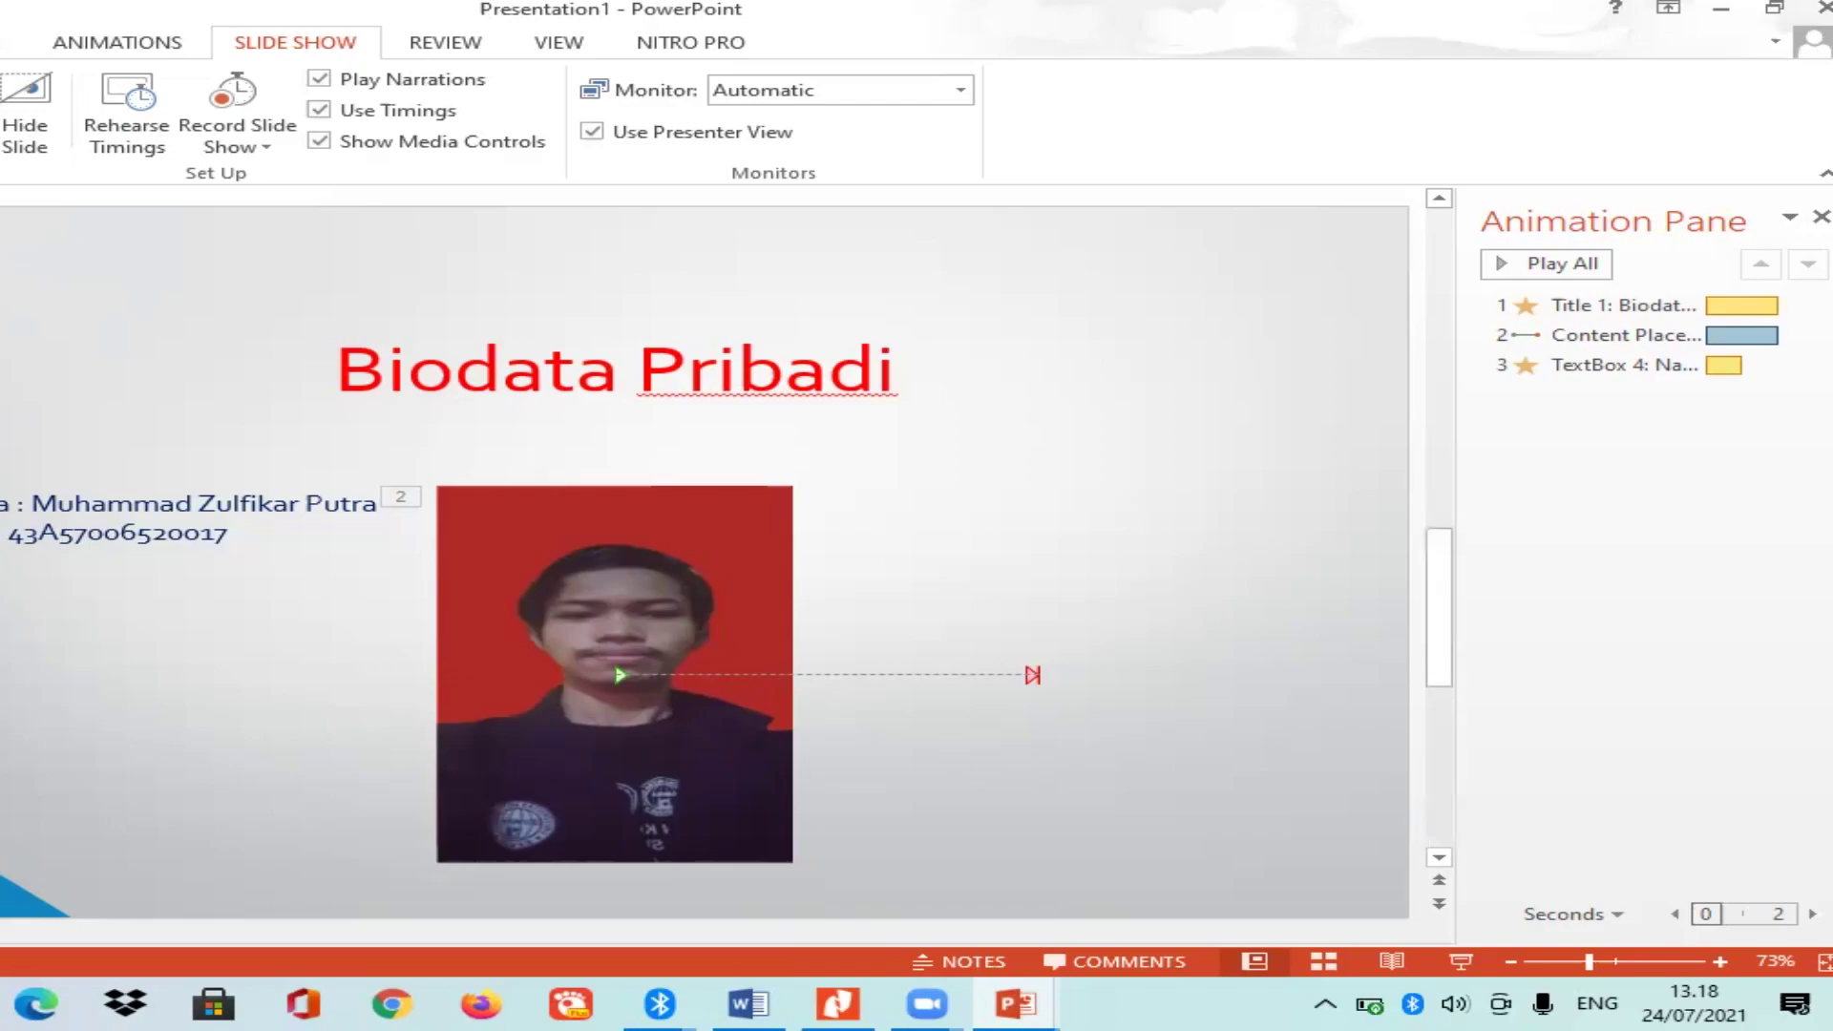
click(468, 495)
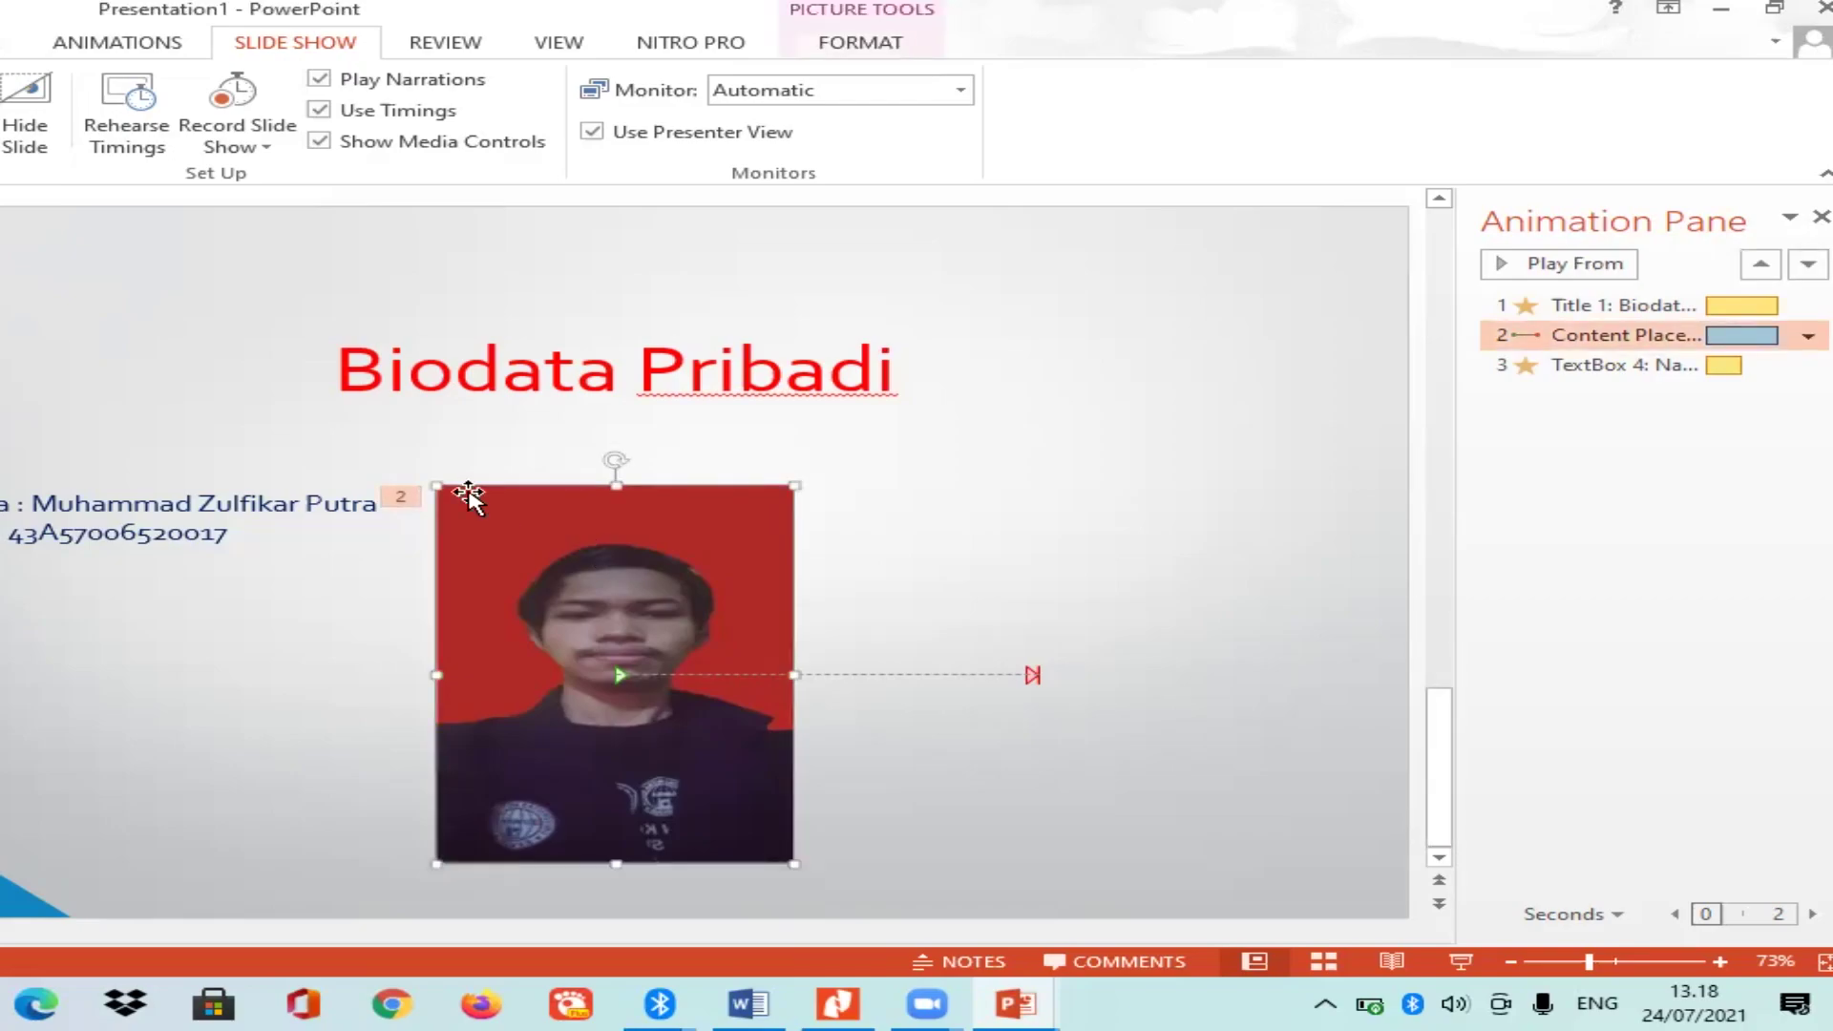
Open the Insert Chart dialog with Clustered Column chosen, after briefly viewing the Shapes gallery.
click(2, 42)
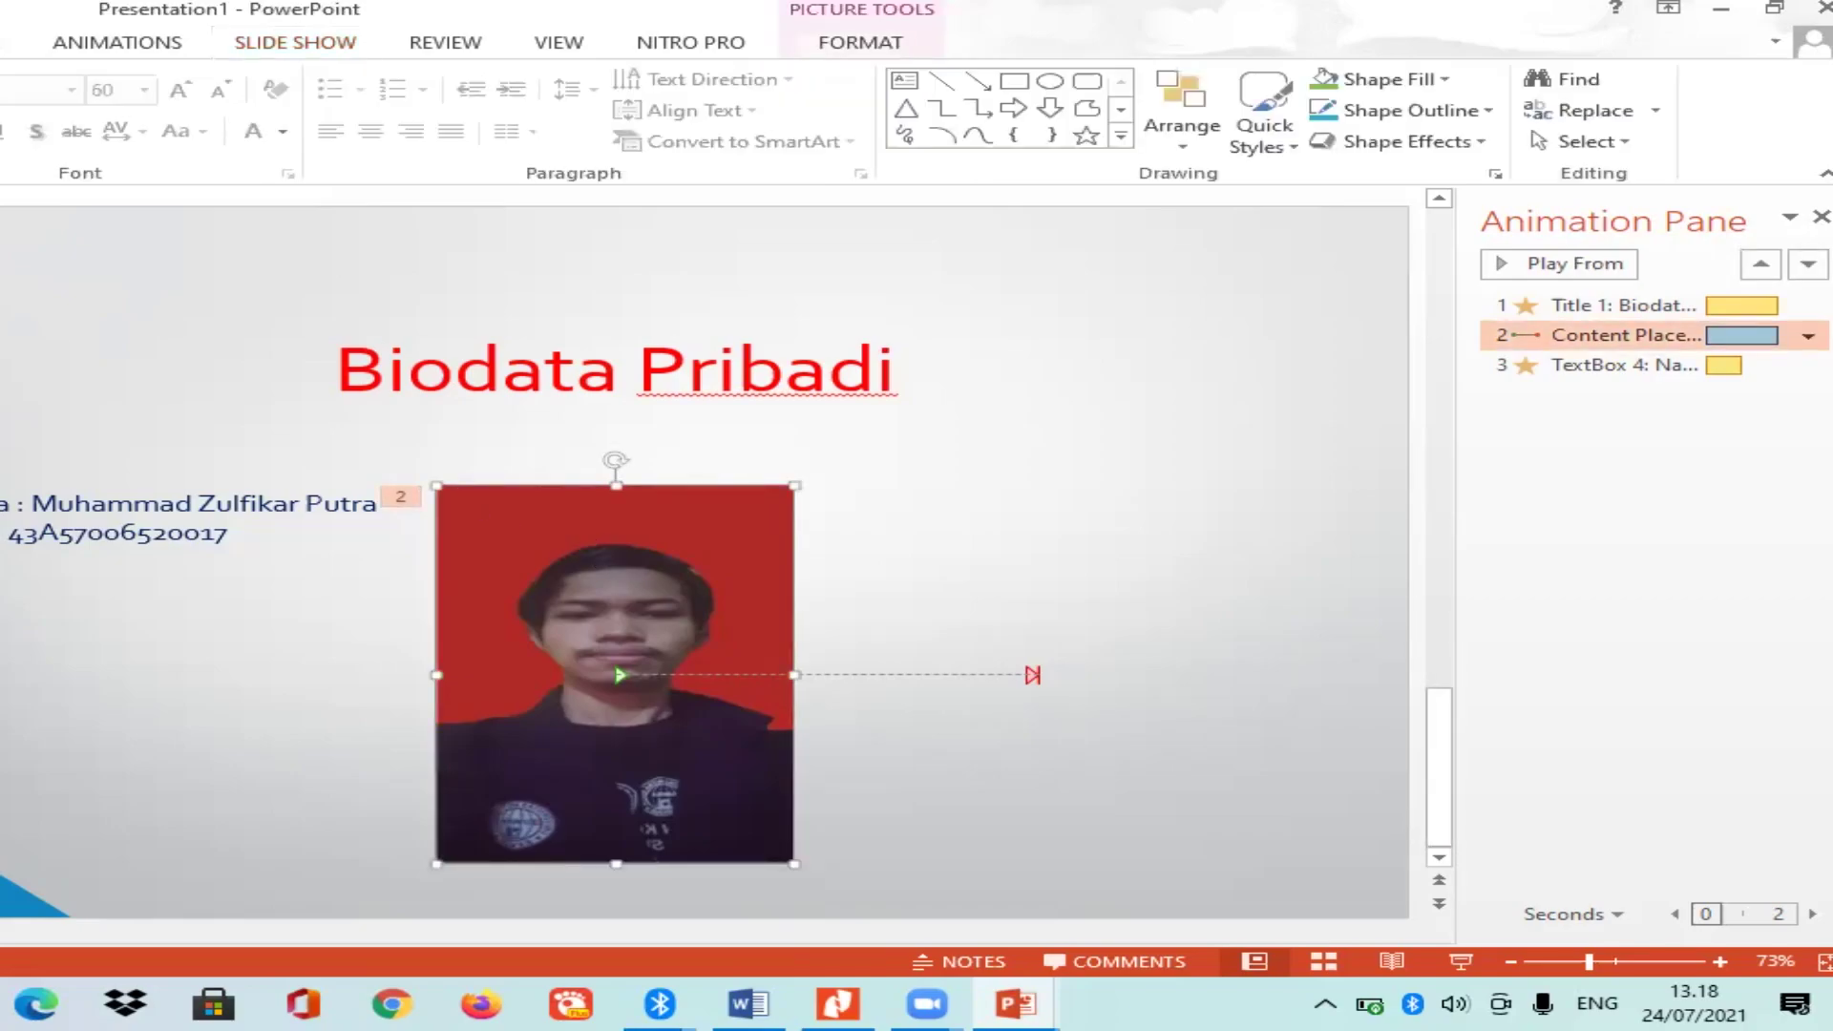
click(2, 42)
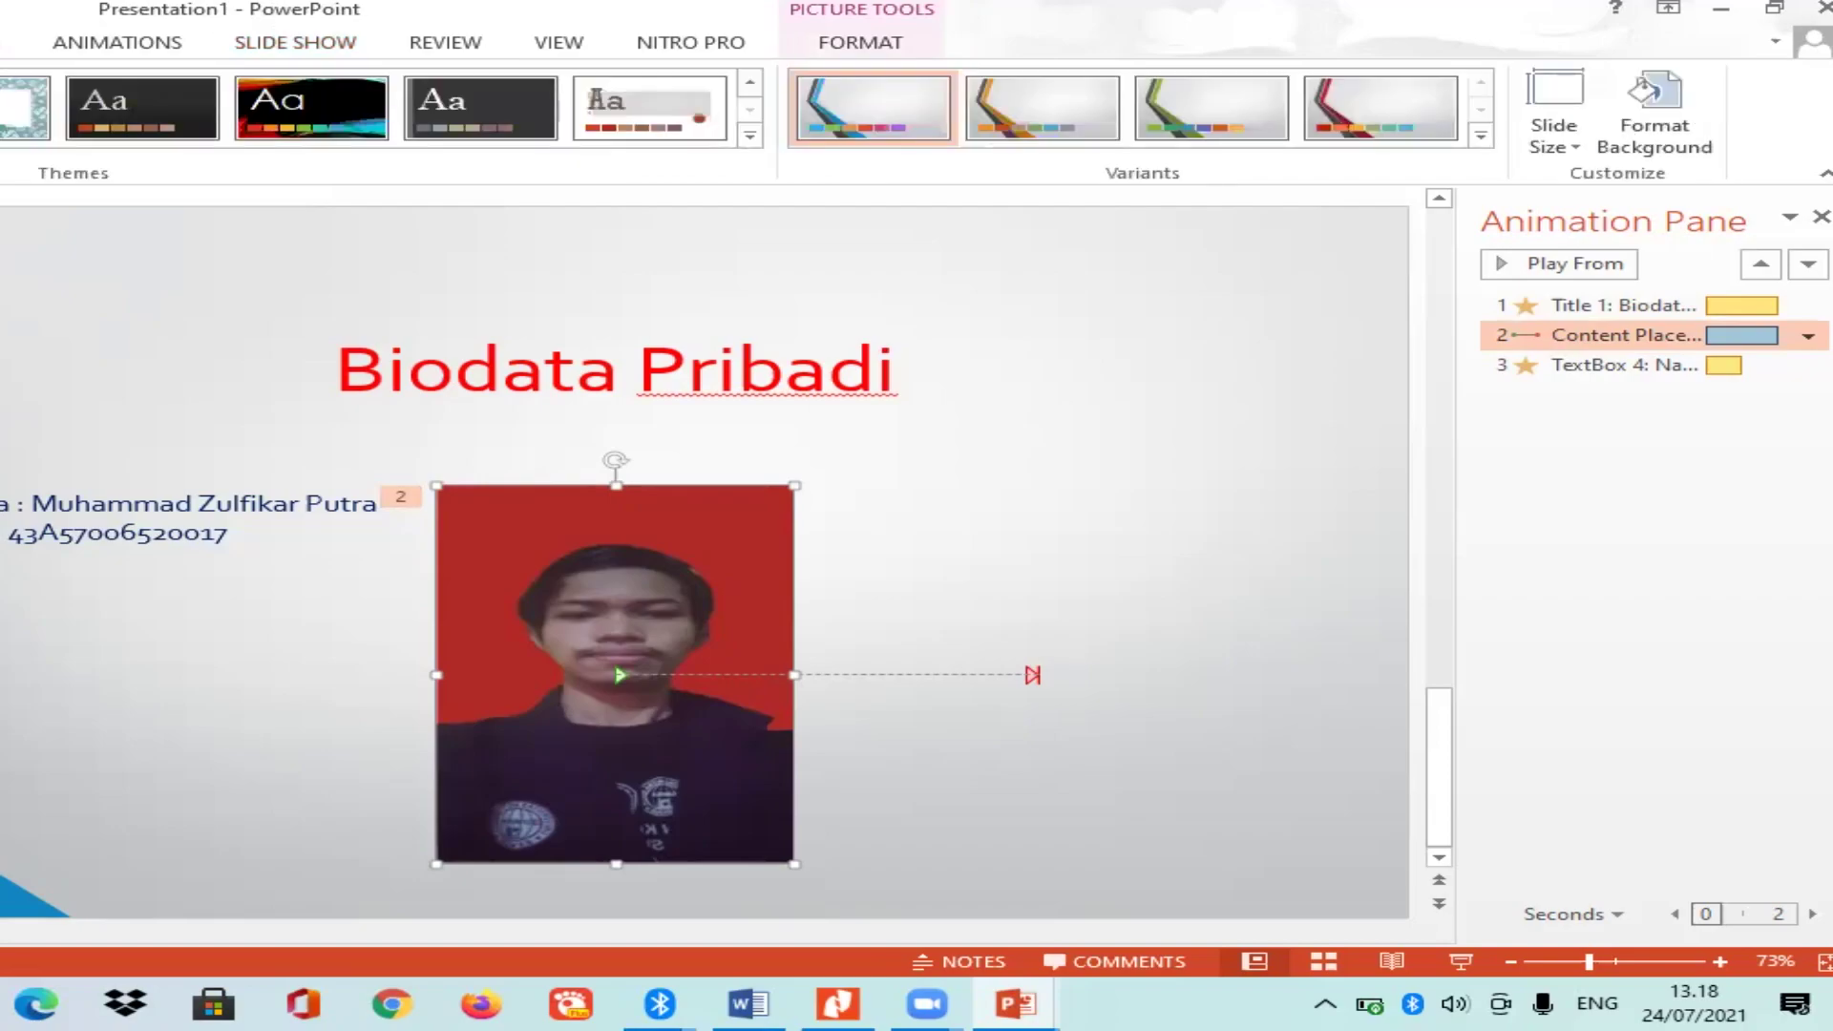
click(2, 42)
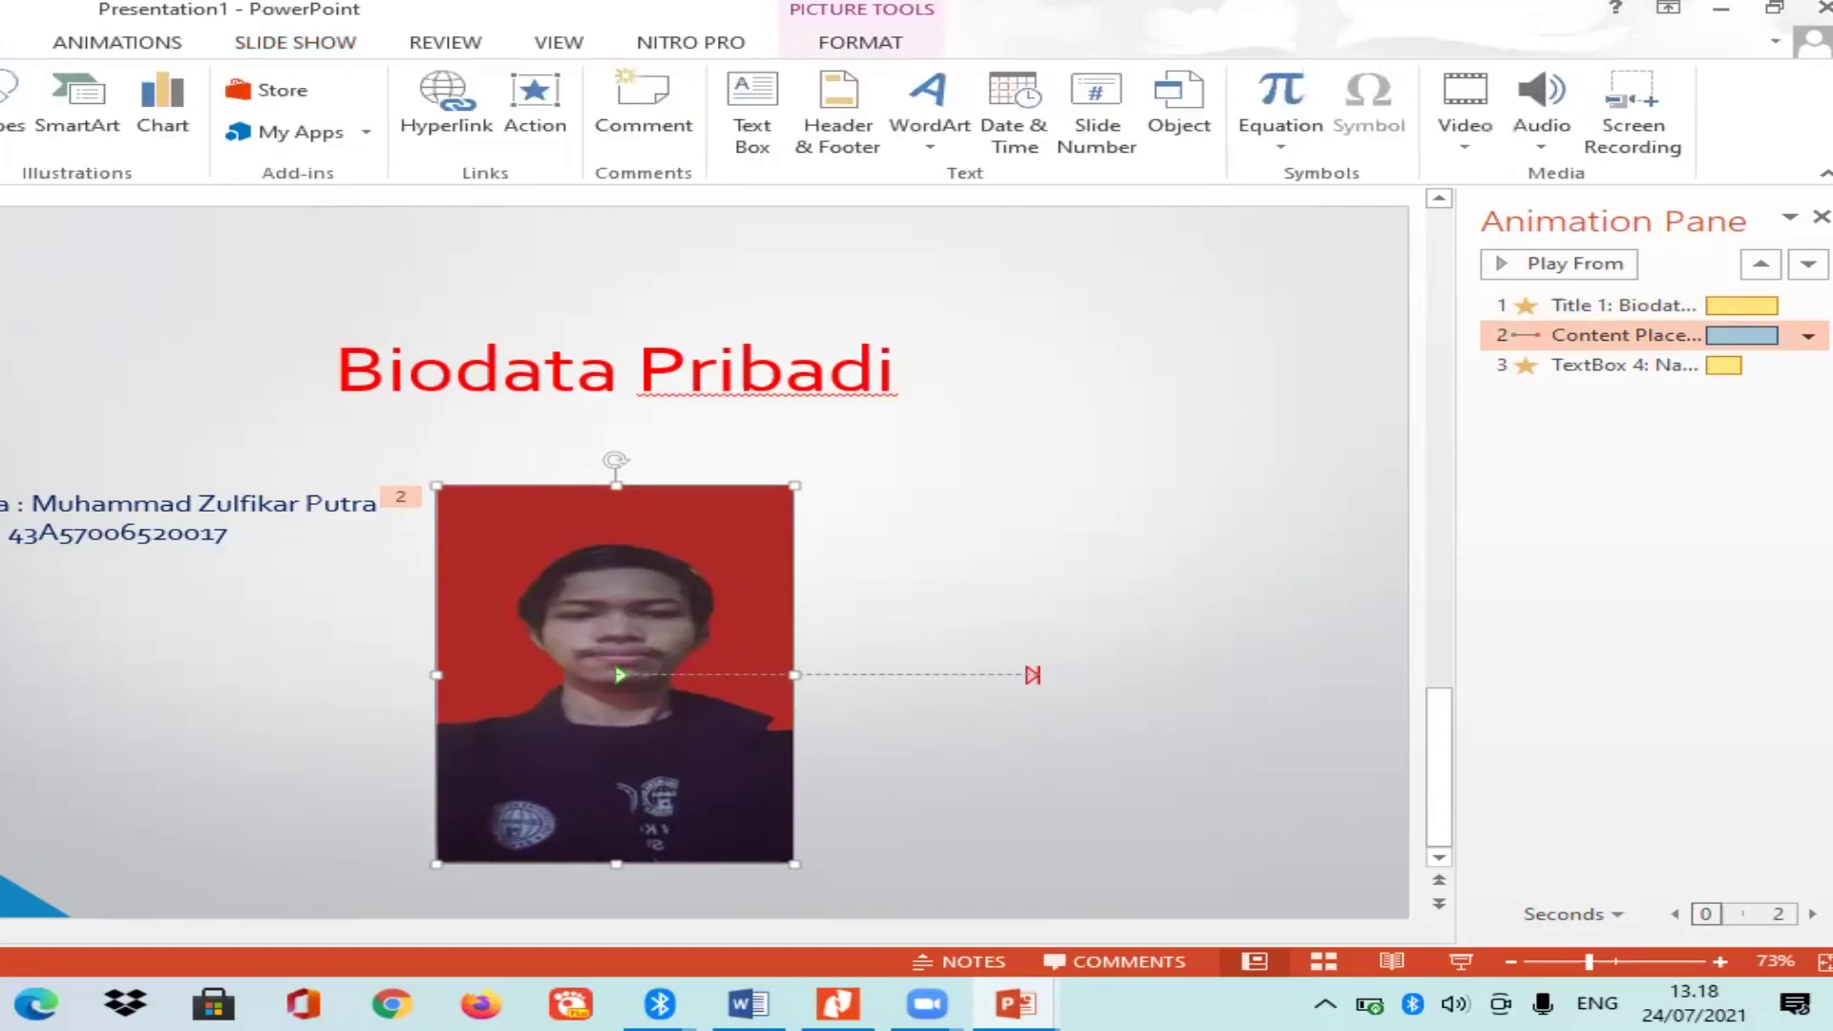
click(7, 133)
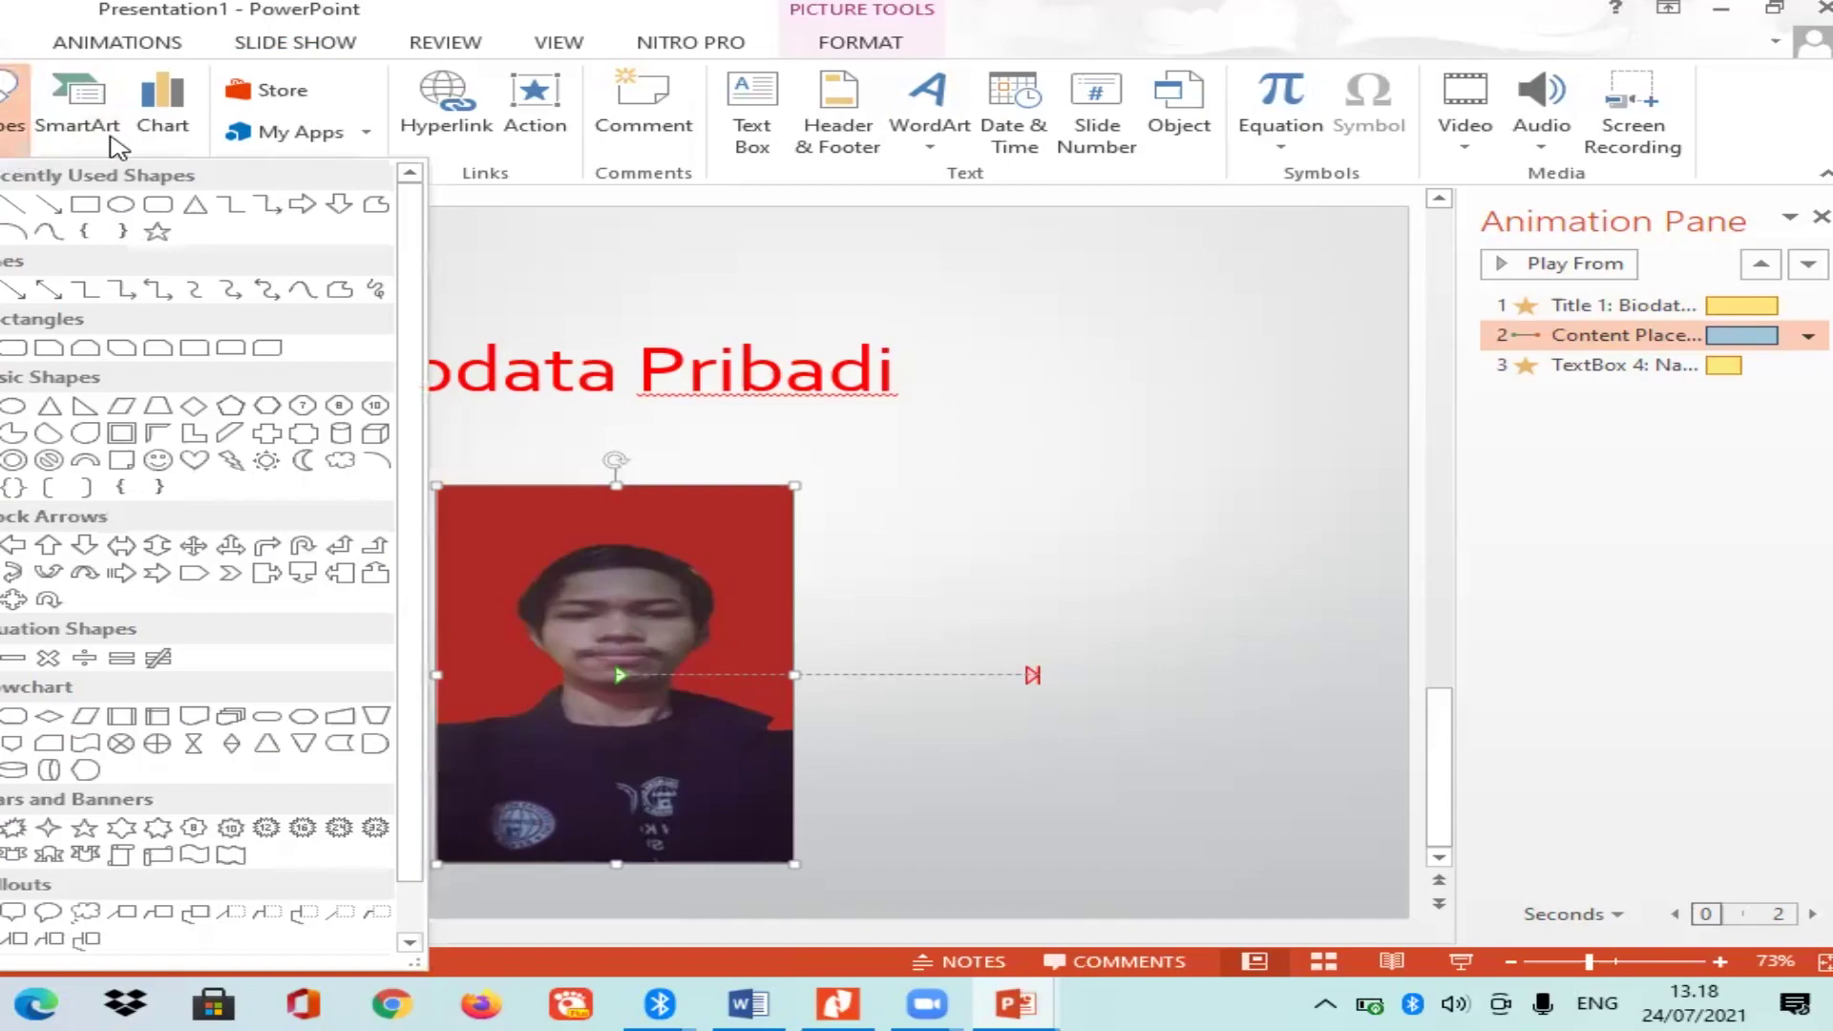
click(158, 103)
click(157, 103)
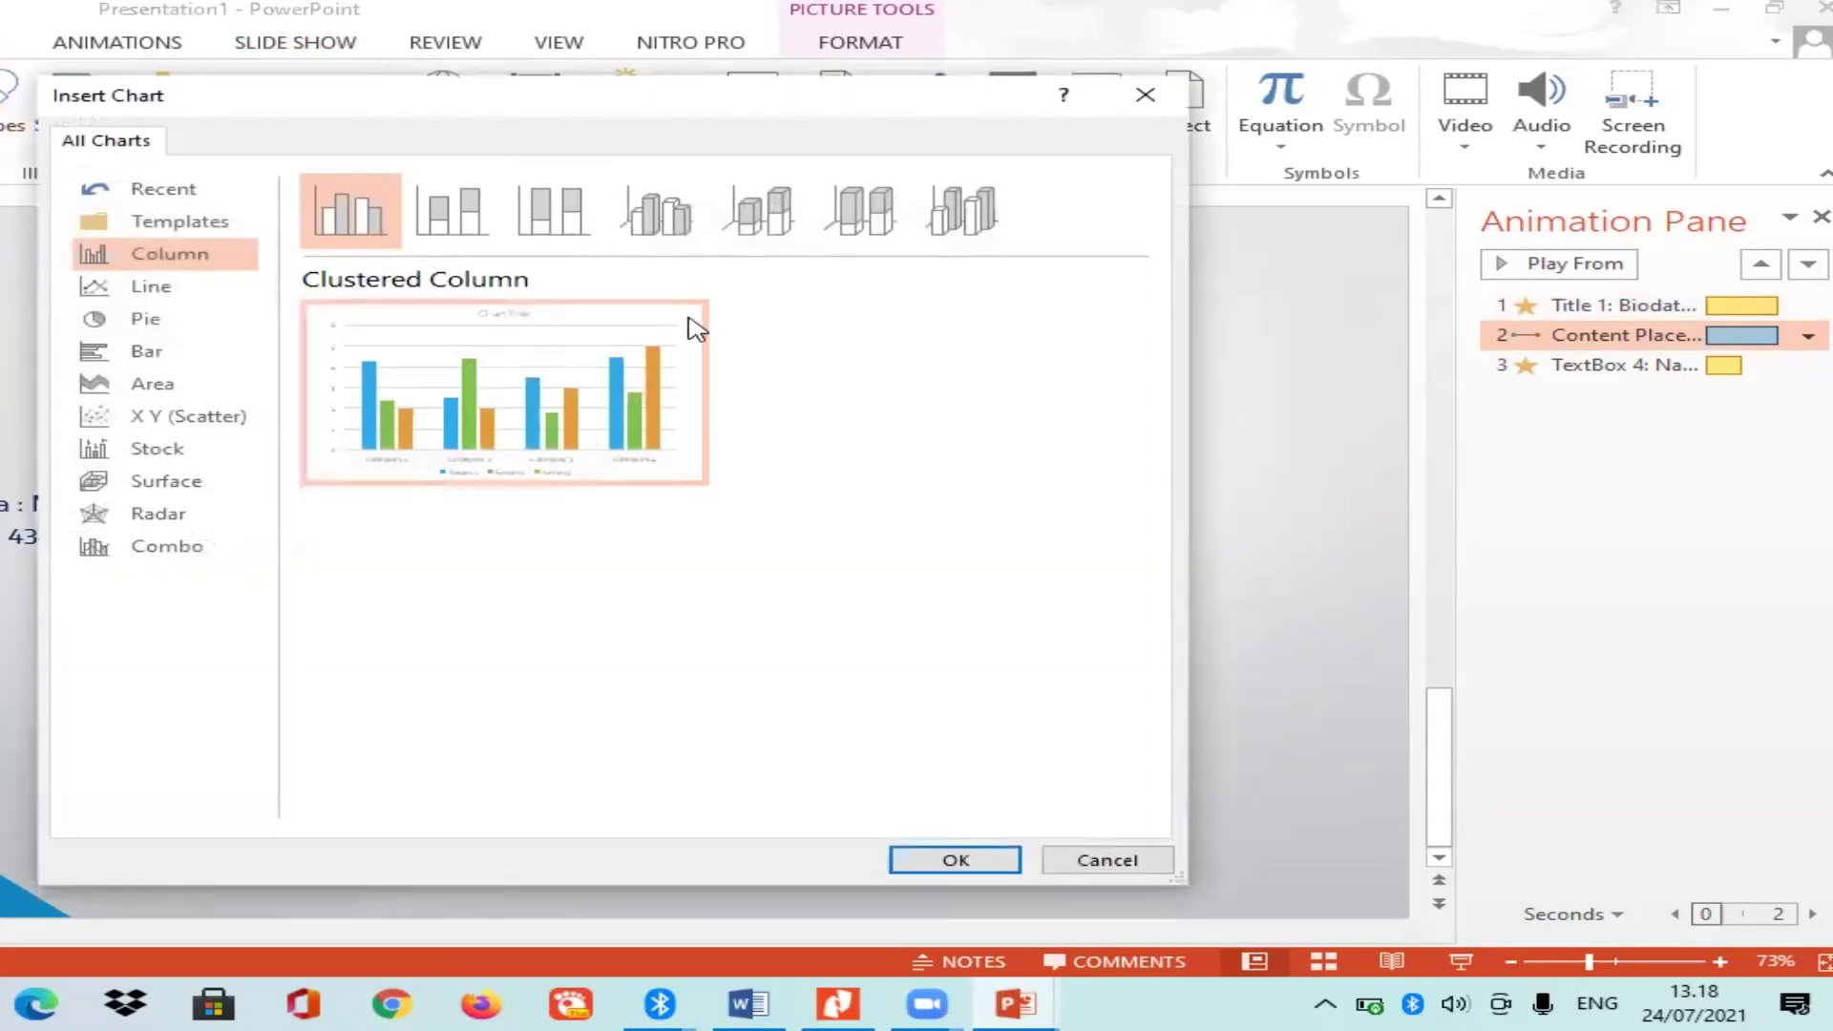
Insert the clustered column chart with sample Series 1–3 and Categories 1–4, then close its data sheet.
click(958, 862)
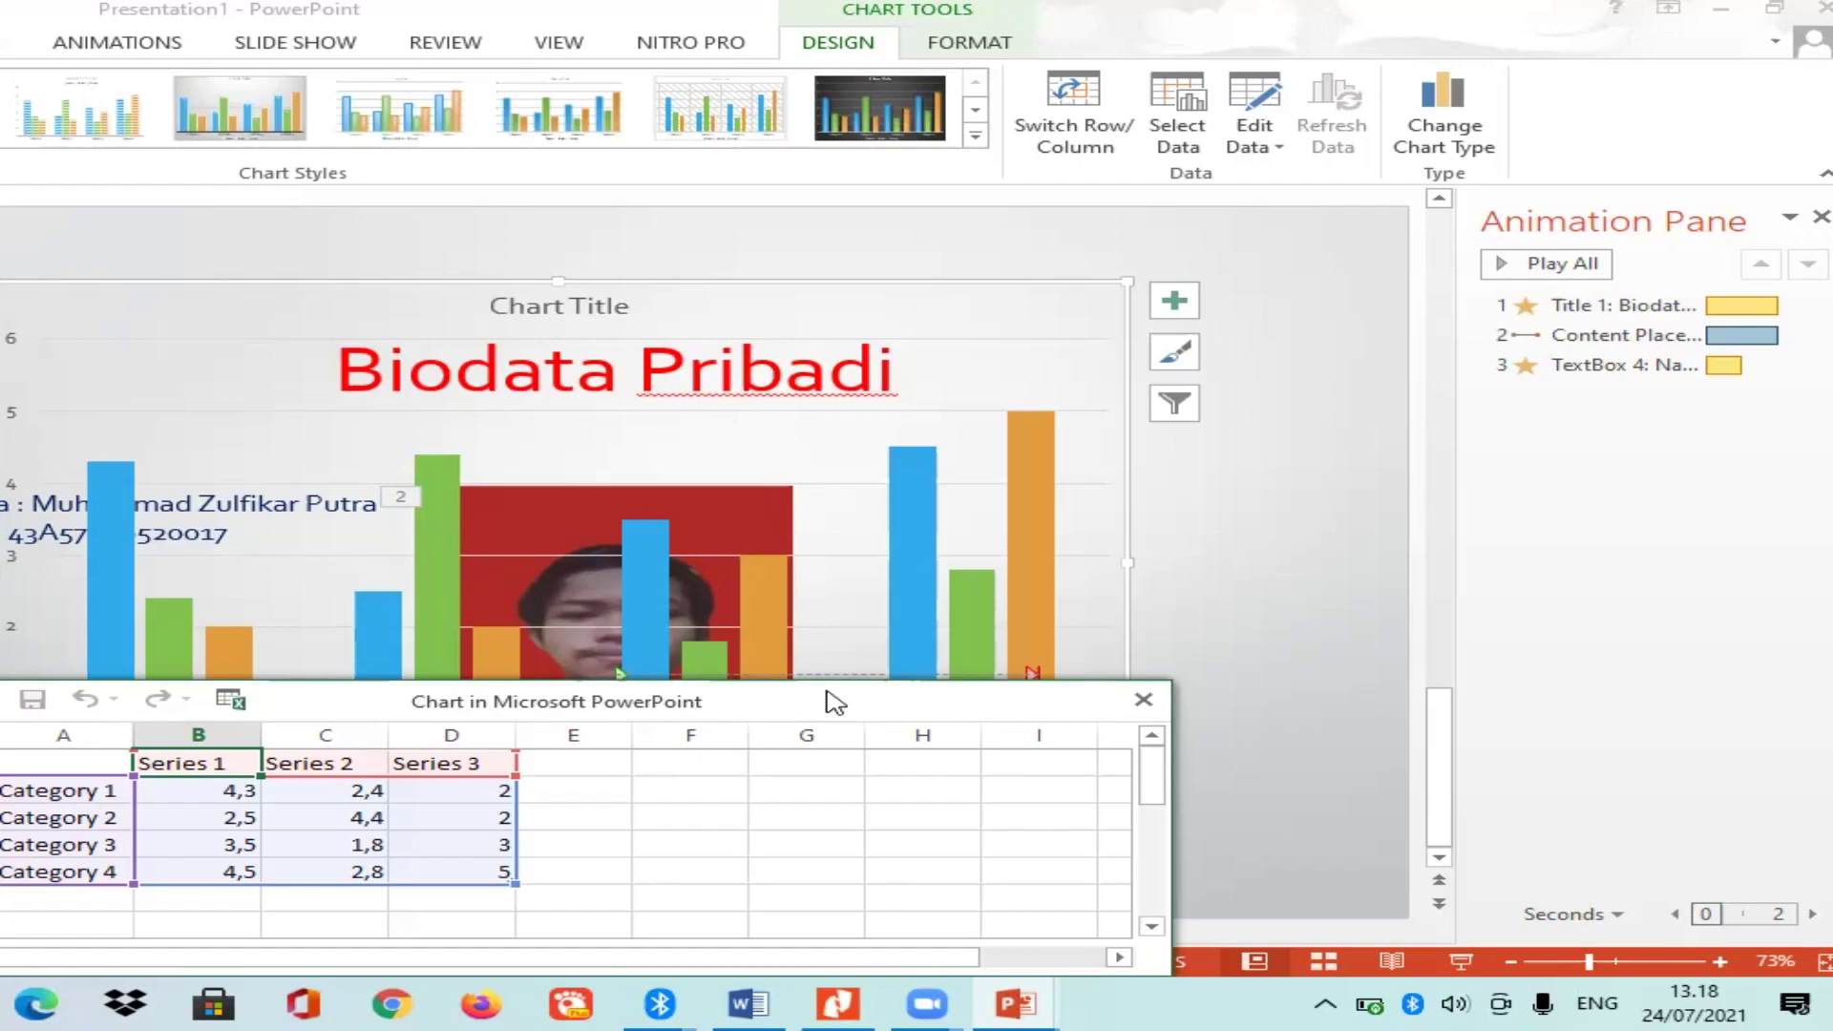
drag(836, 703, 884, 356)
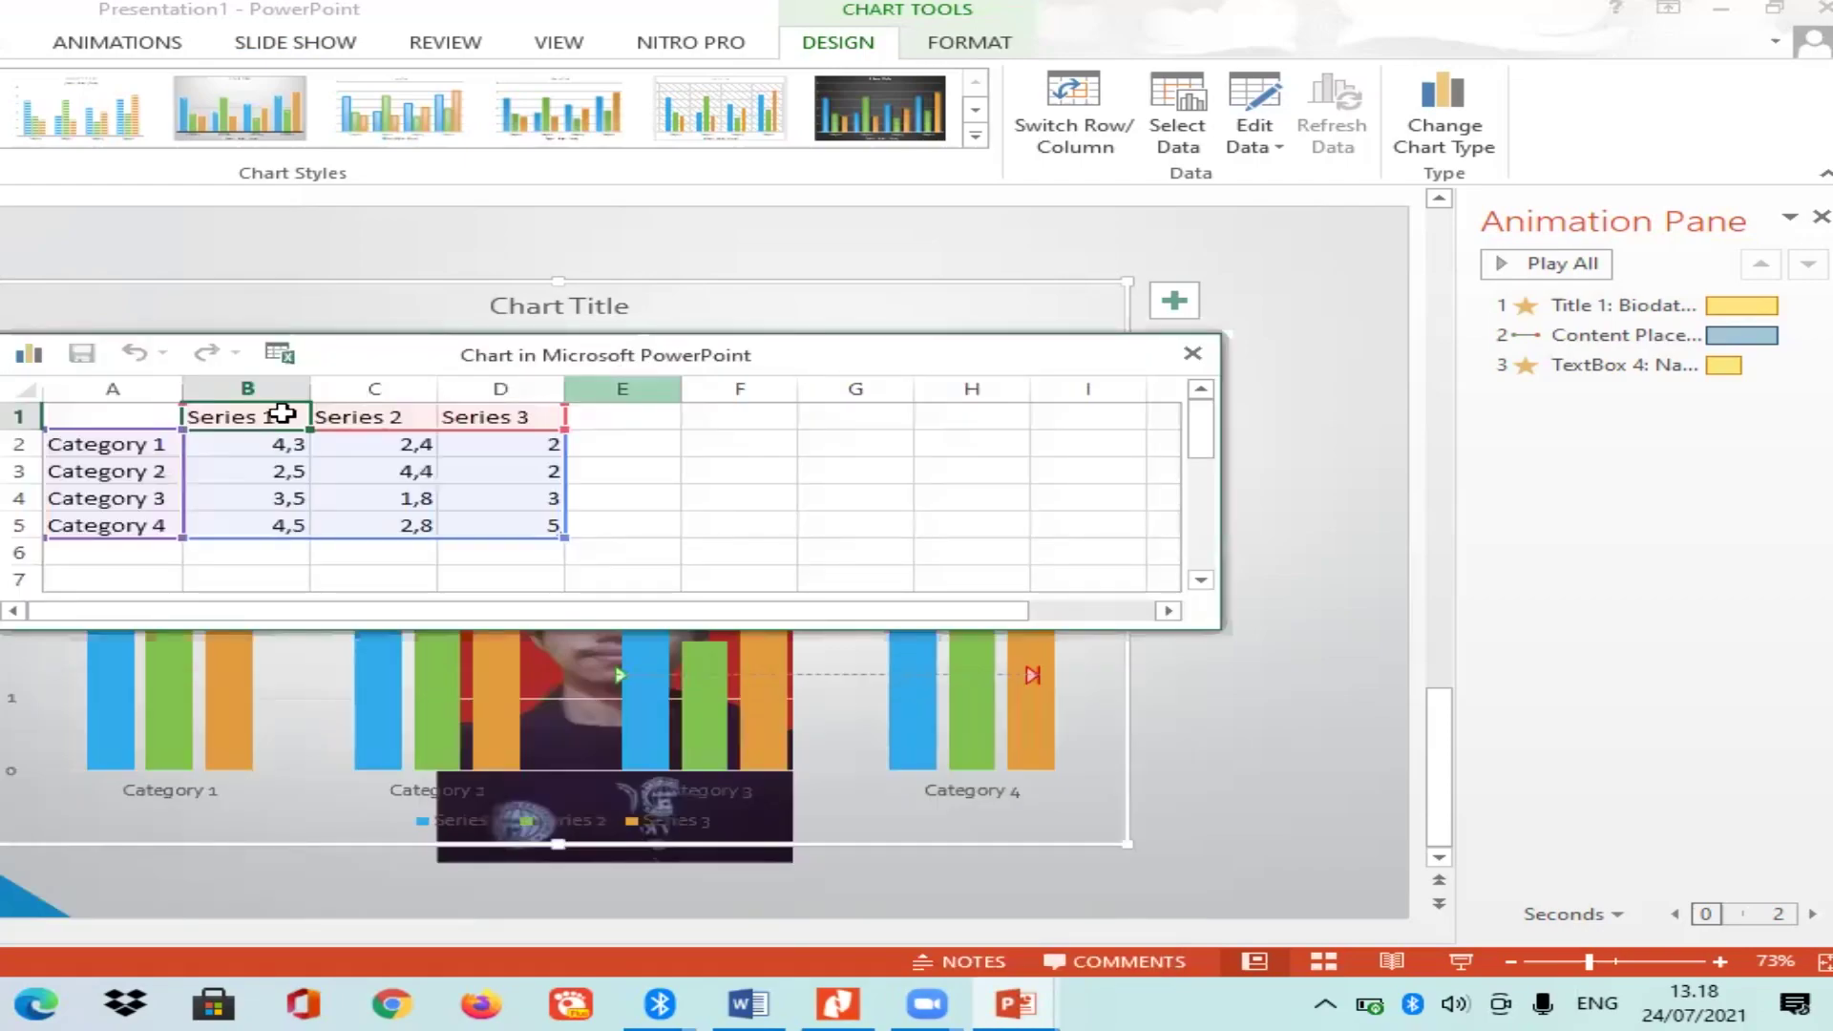
click(139, 443)
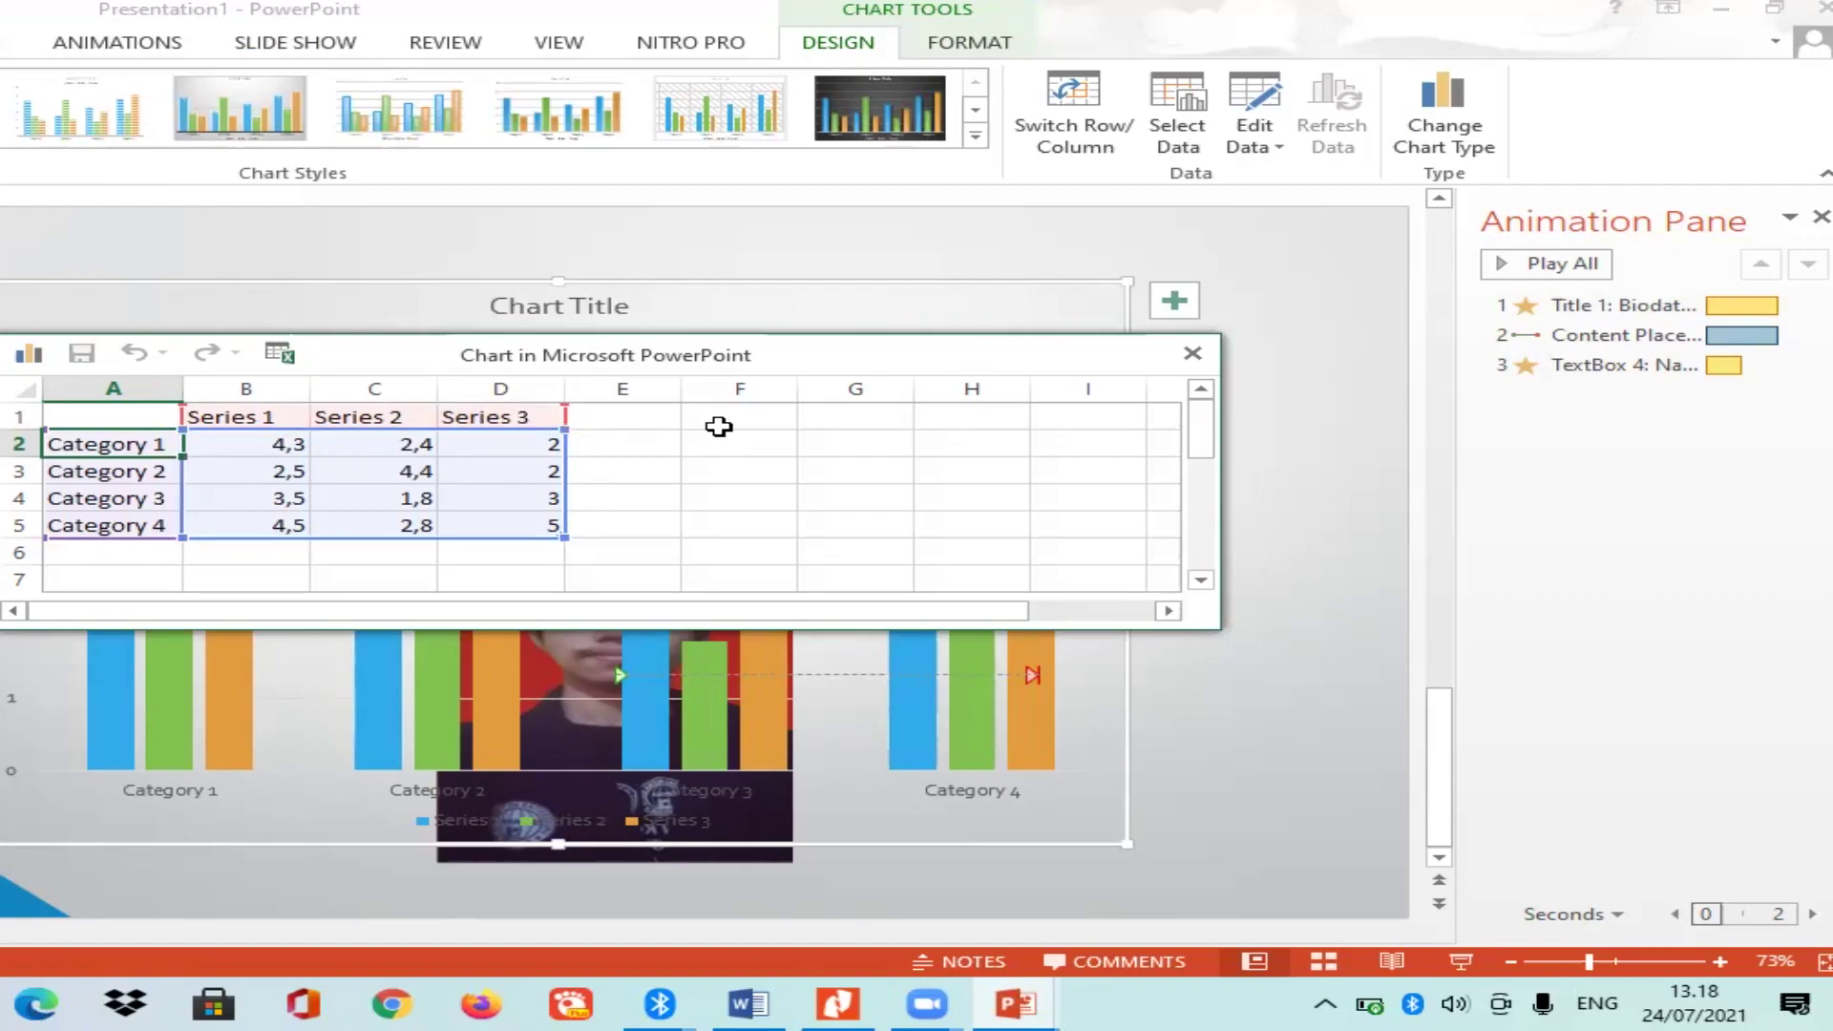
click(1193, 353)
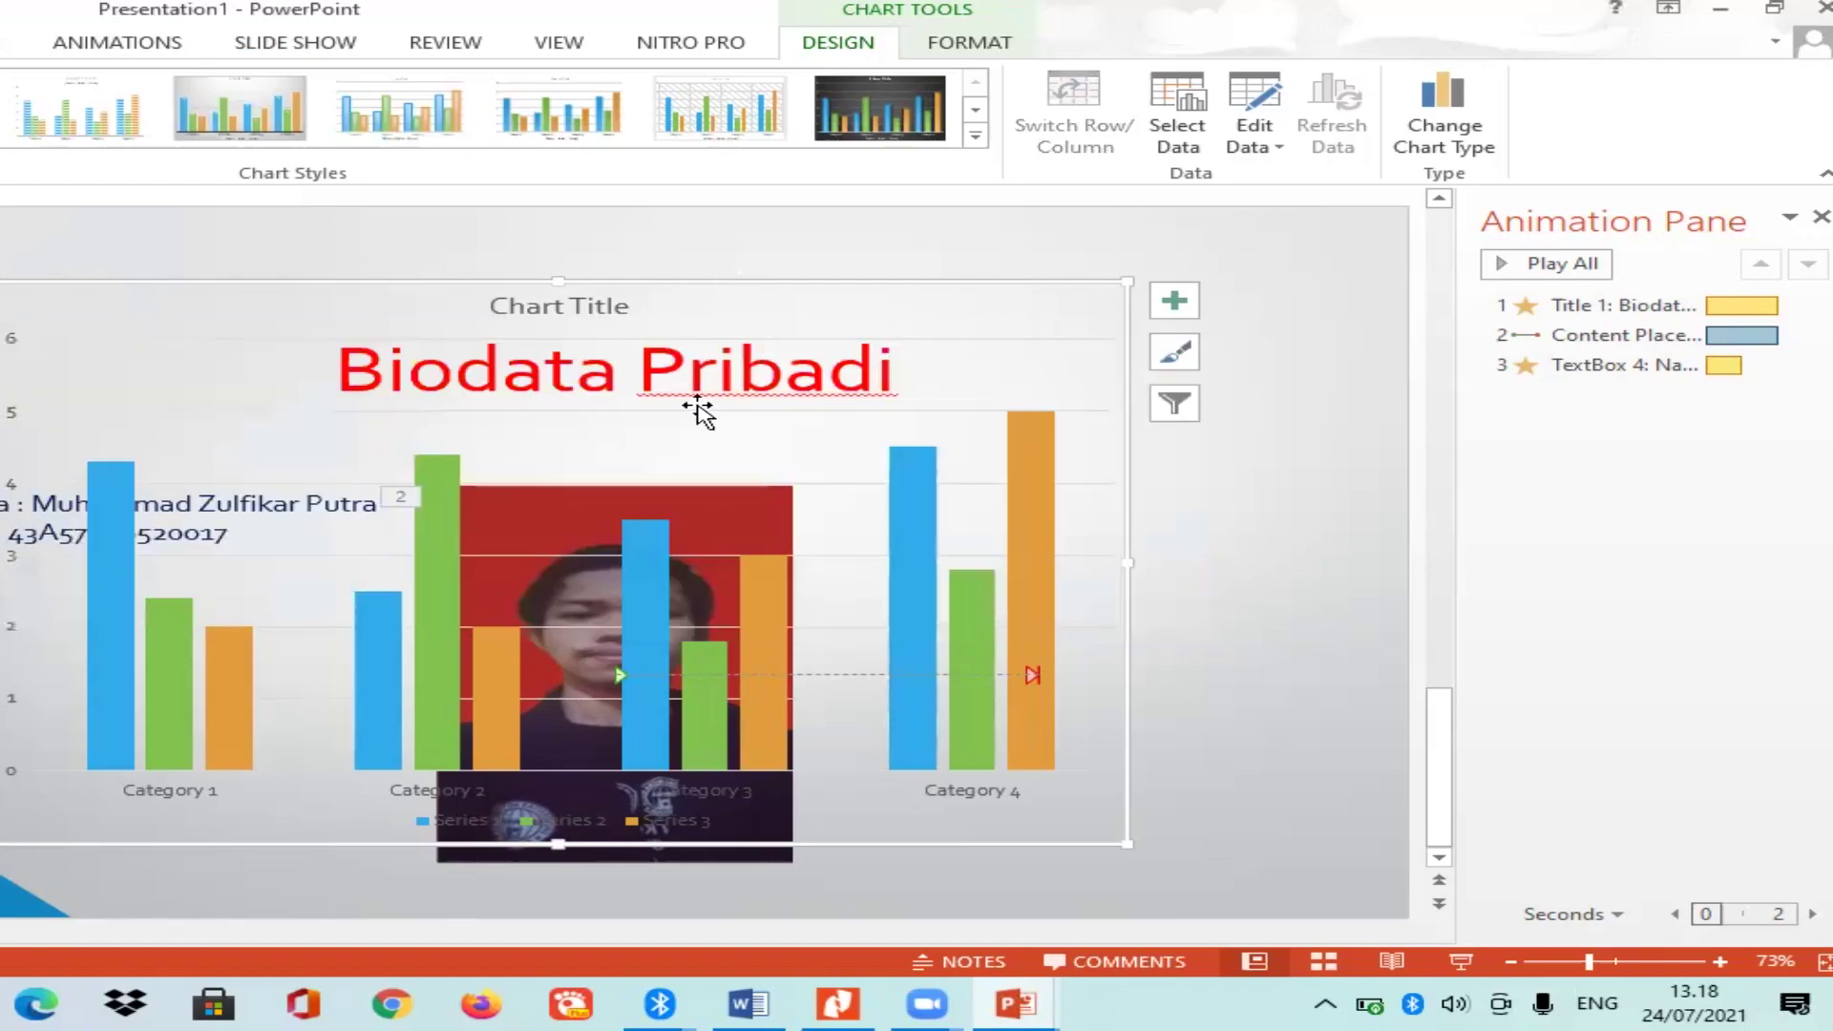
Delete the photo with its animation and move the empty content placeholder up and left.
click(567, 848)
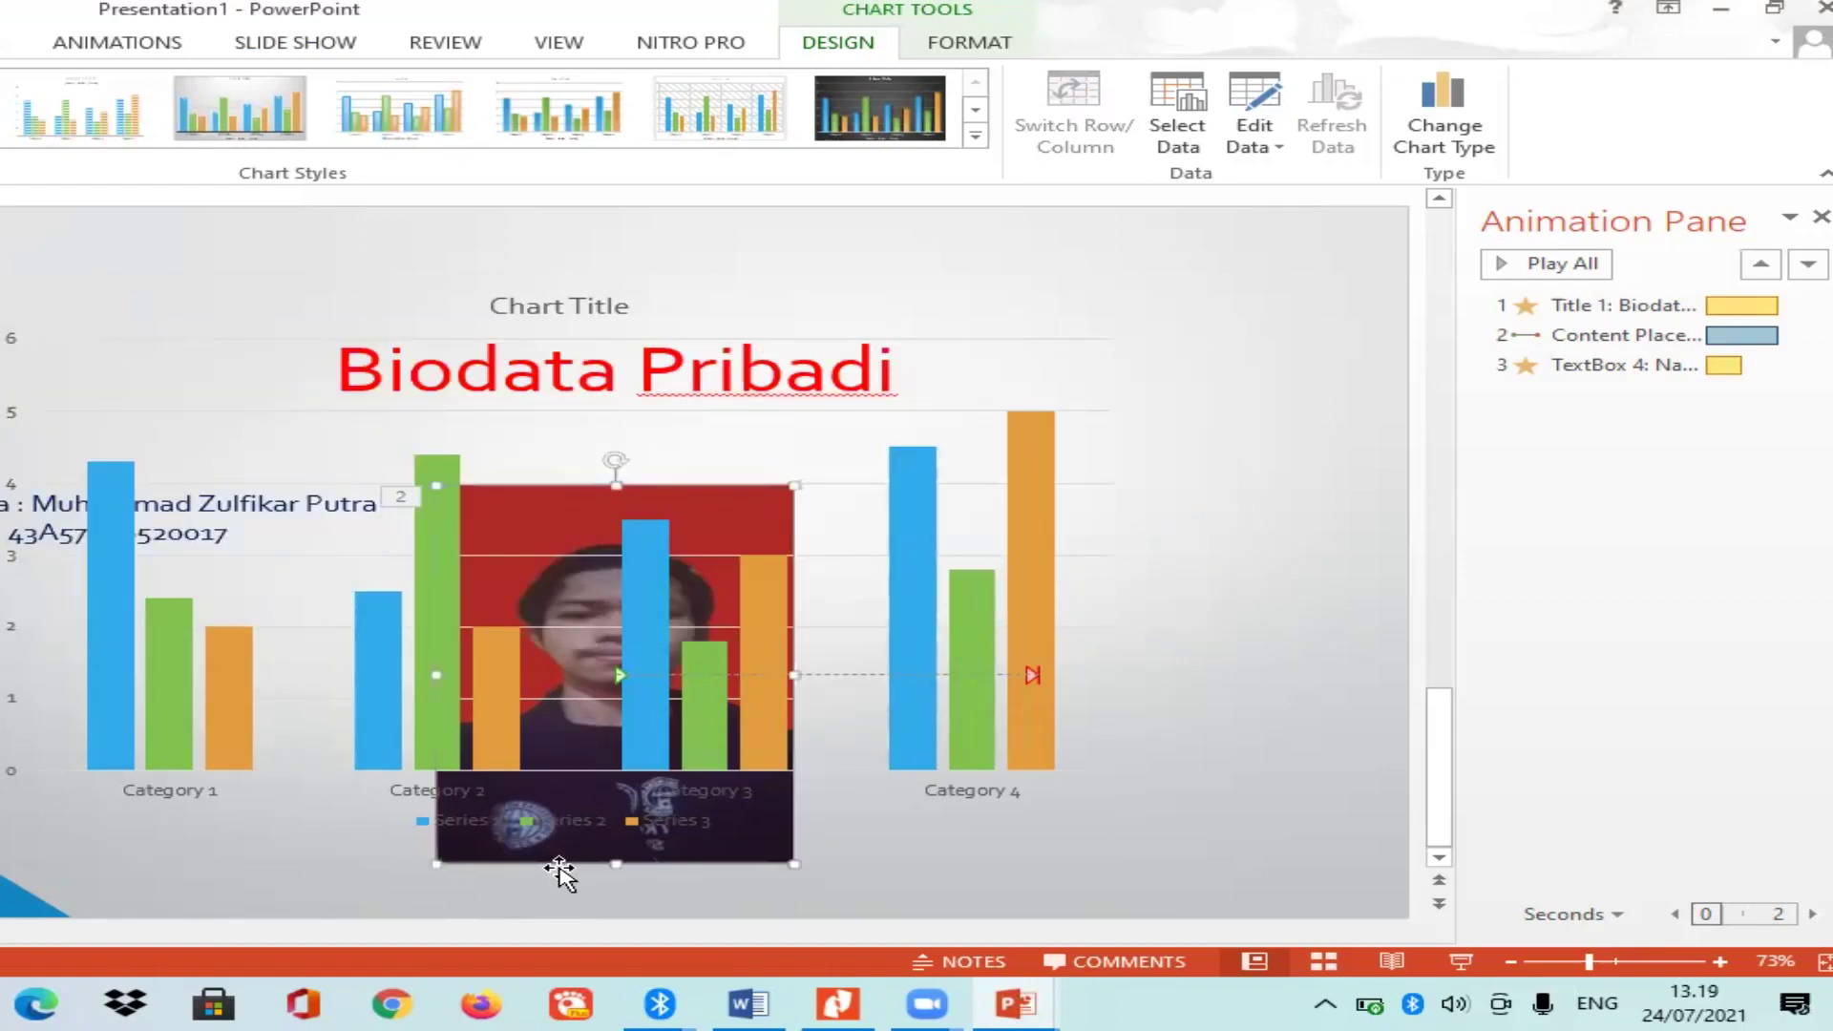
key(Delete)
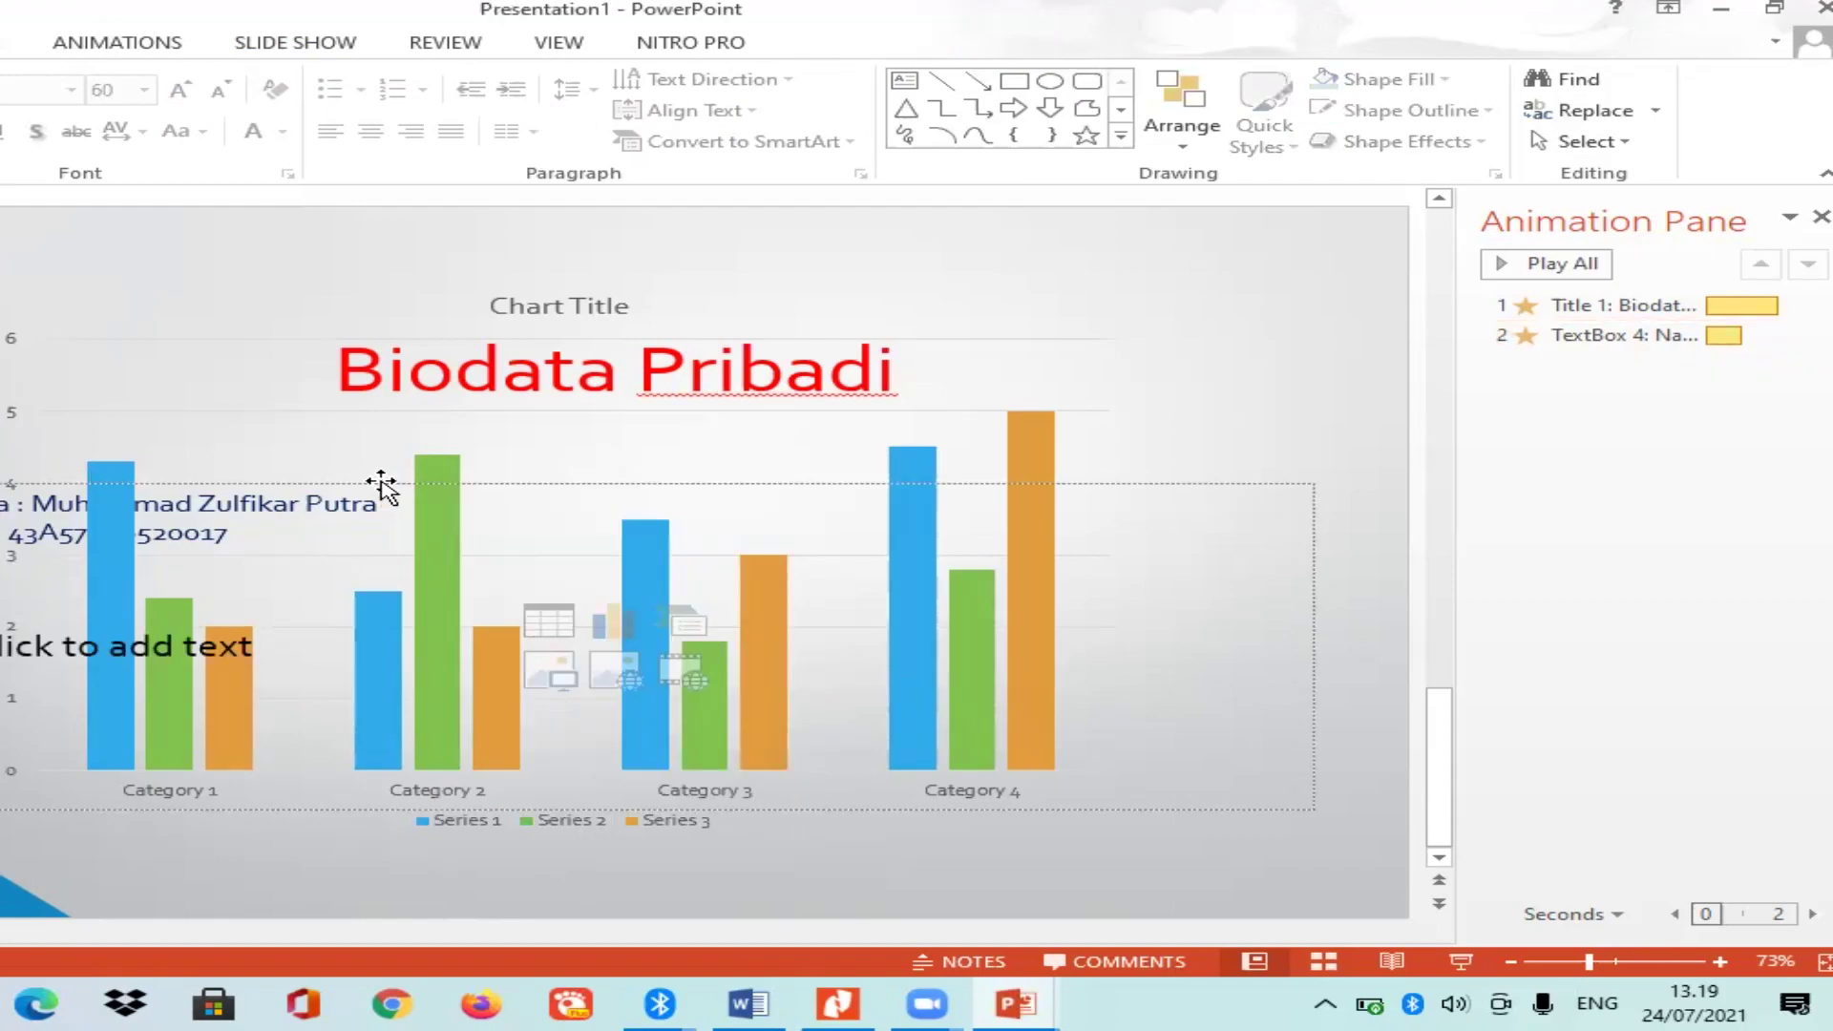
click(604, 497)
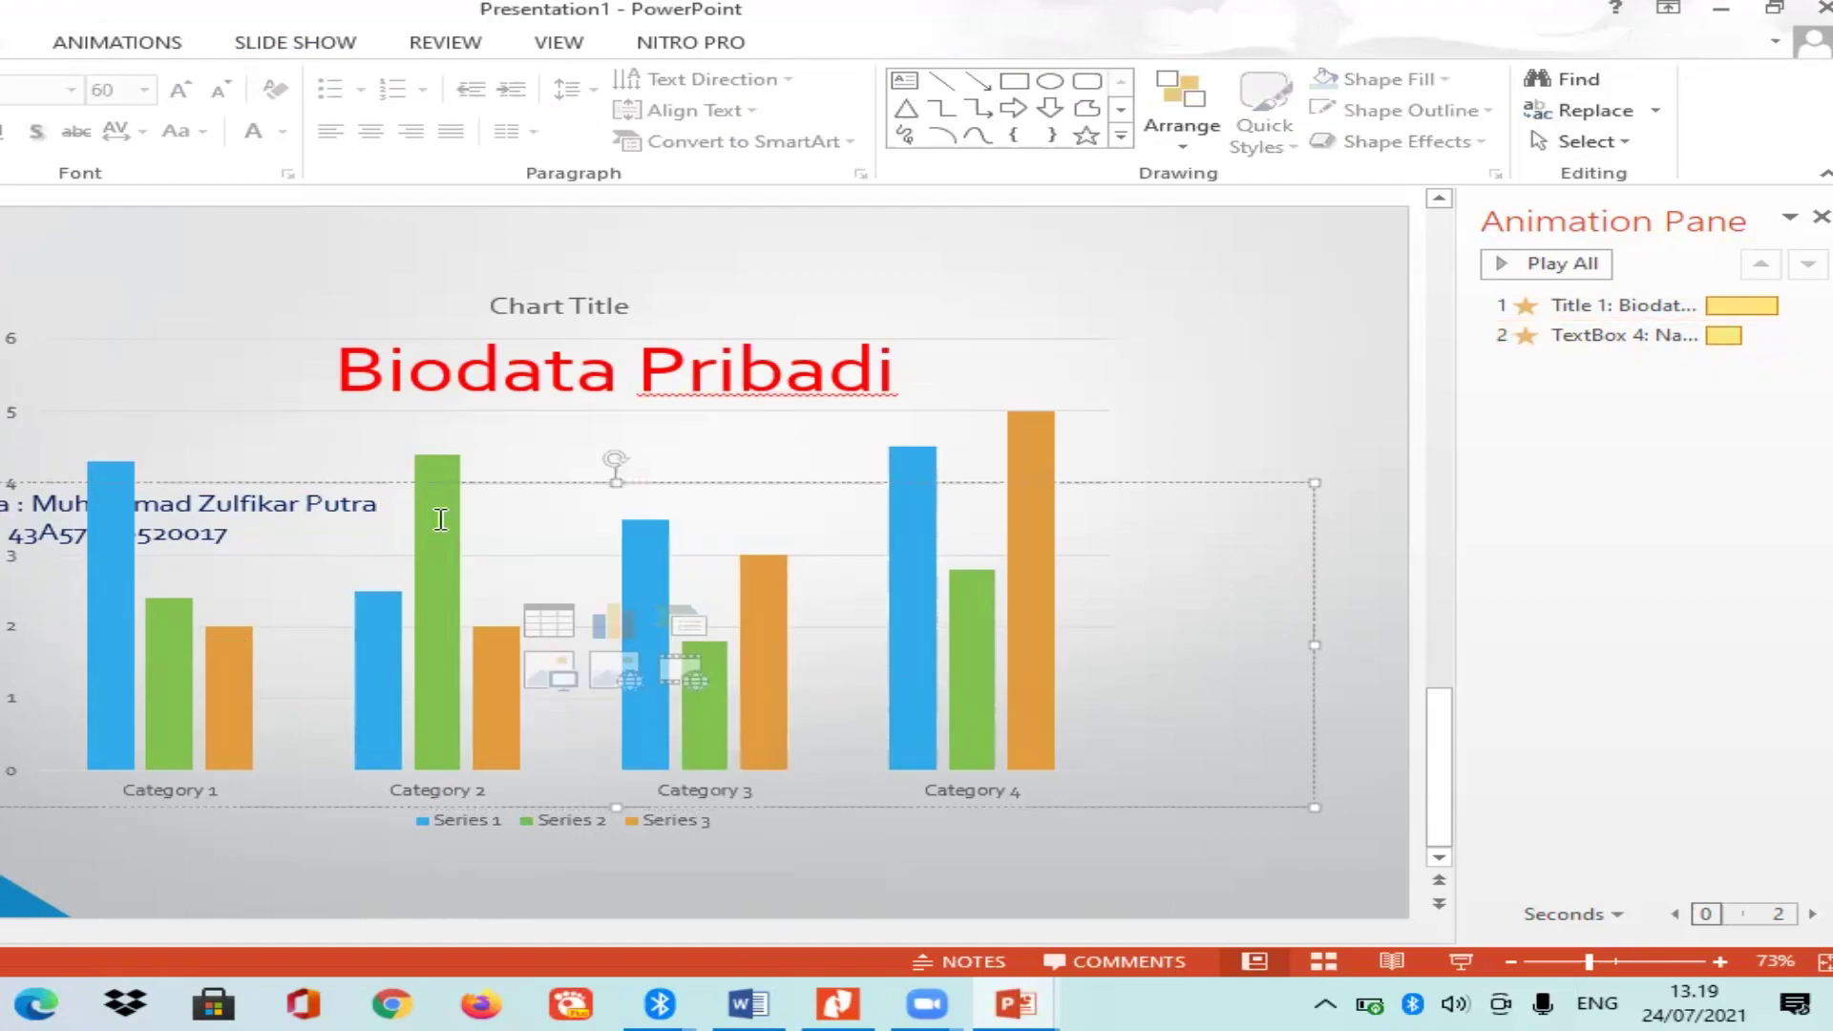
click(989, 673)
drag(1204, 488, 1191, 477)
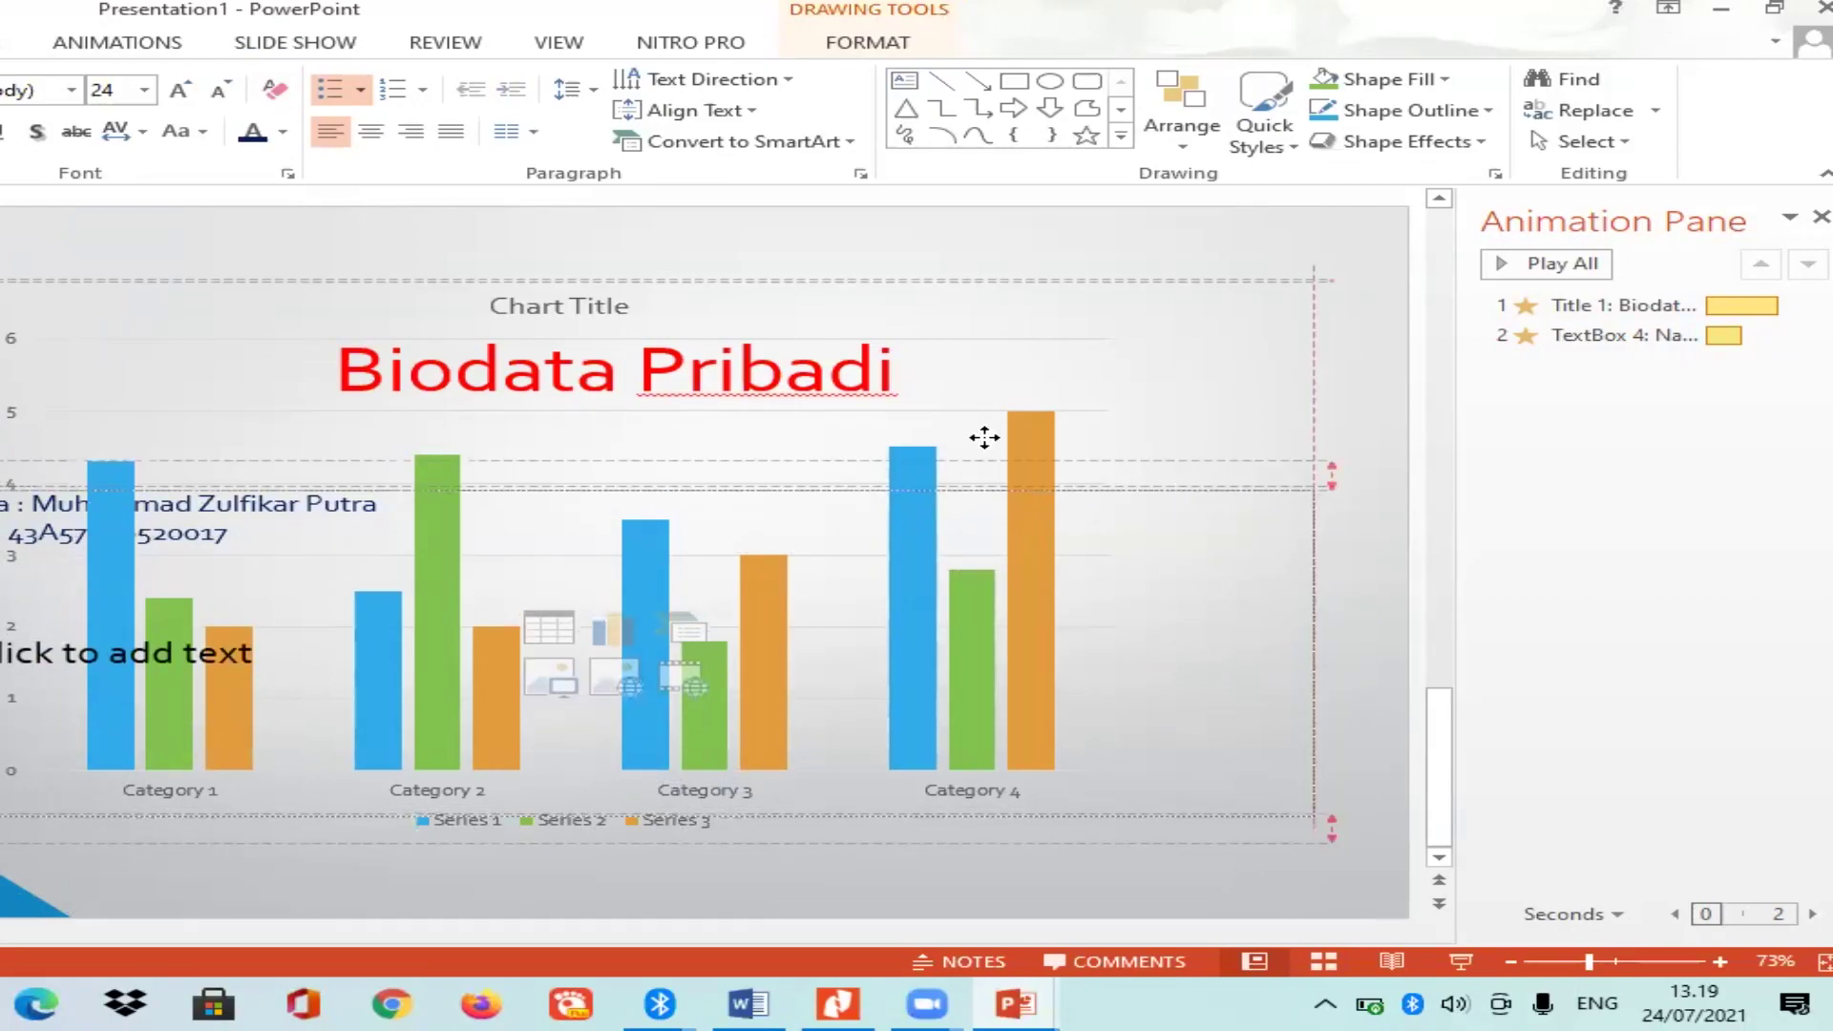
drag(1192, 477, 1003, 279)
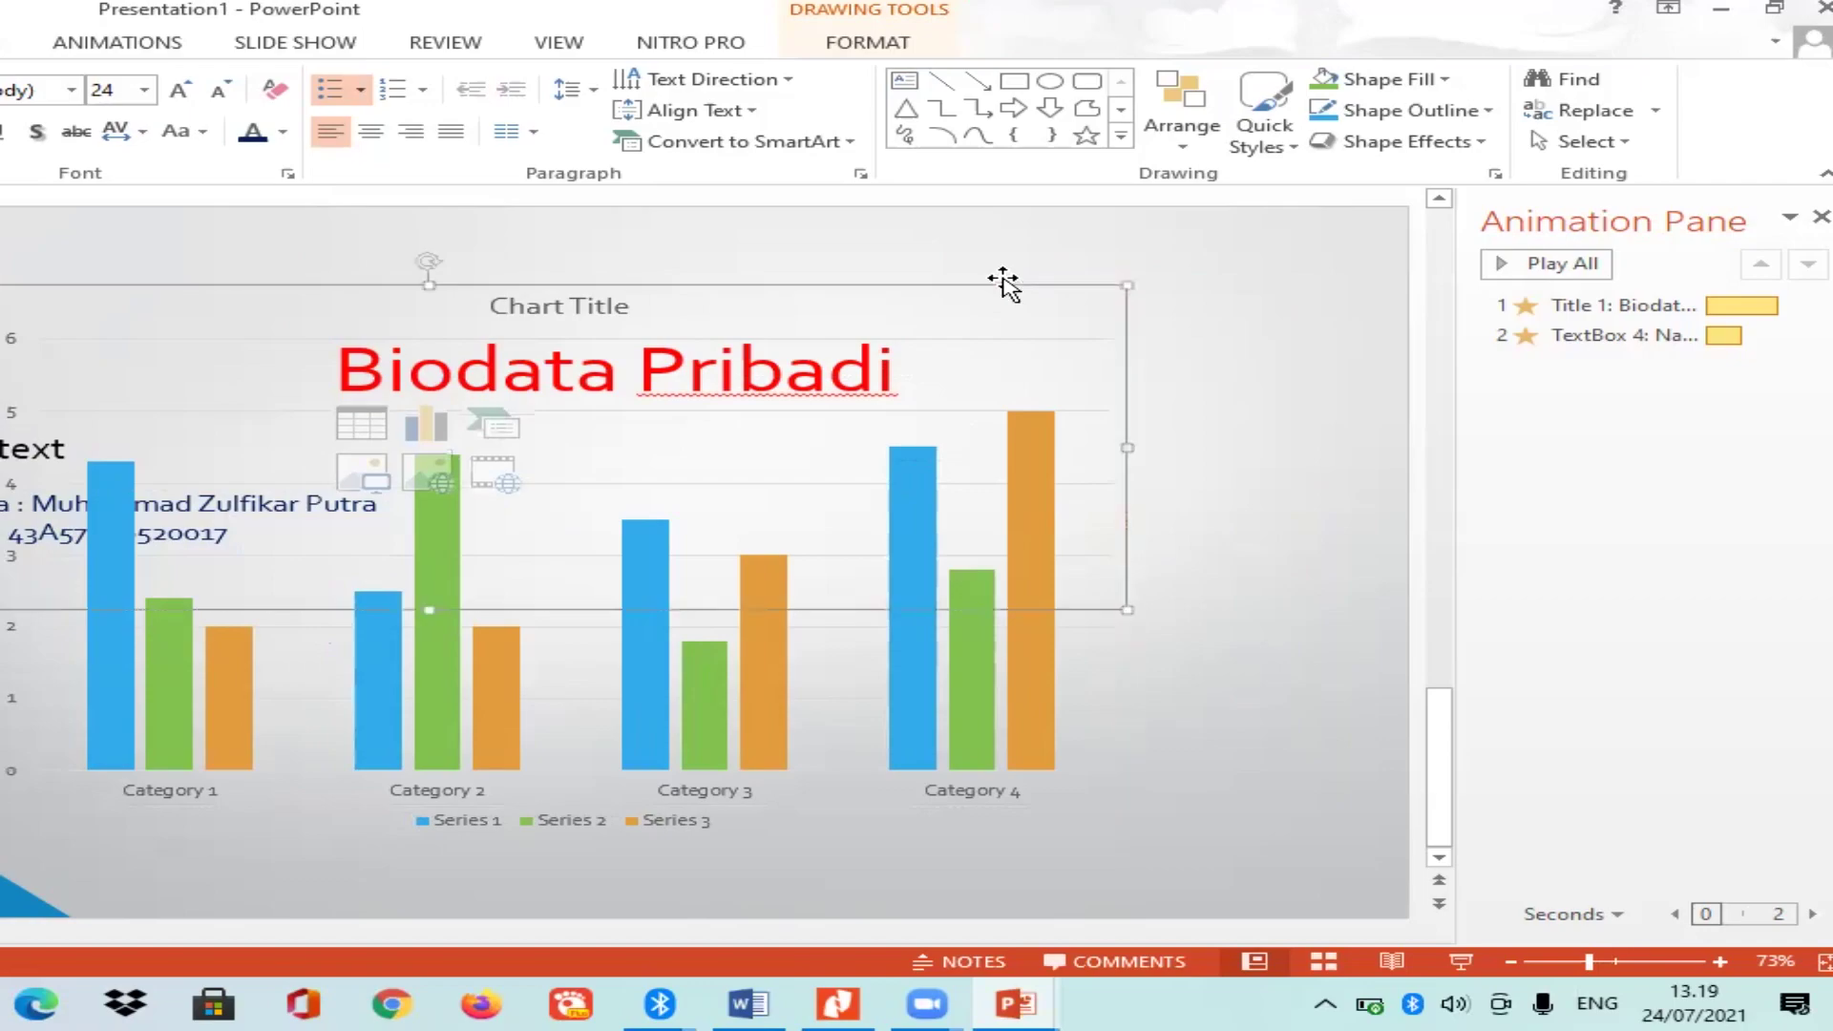
Reposition the column chart below the title and delete the name text box.
click(860, 565)
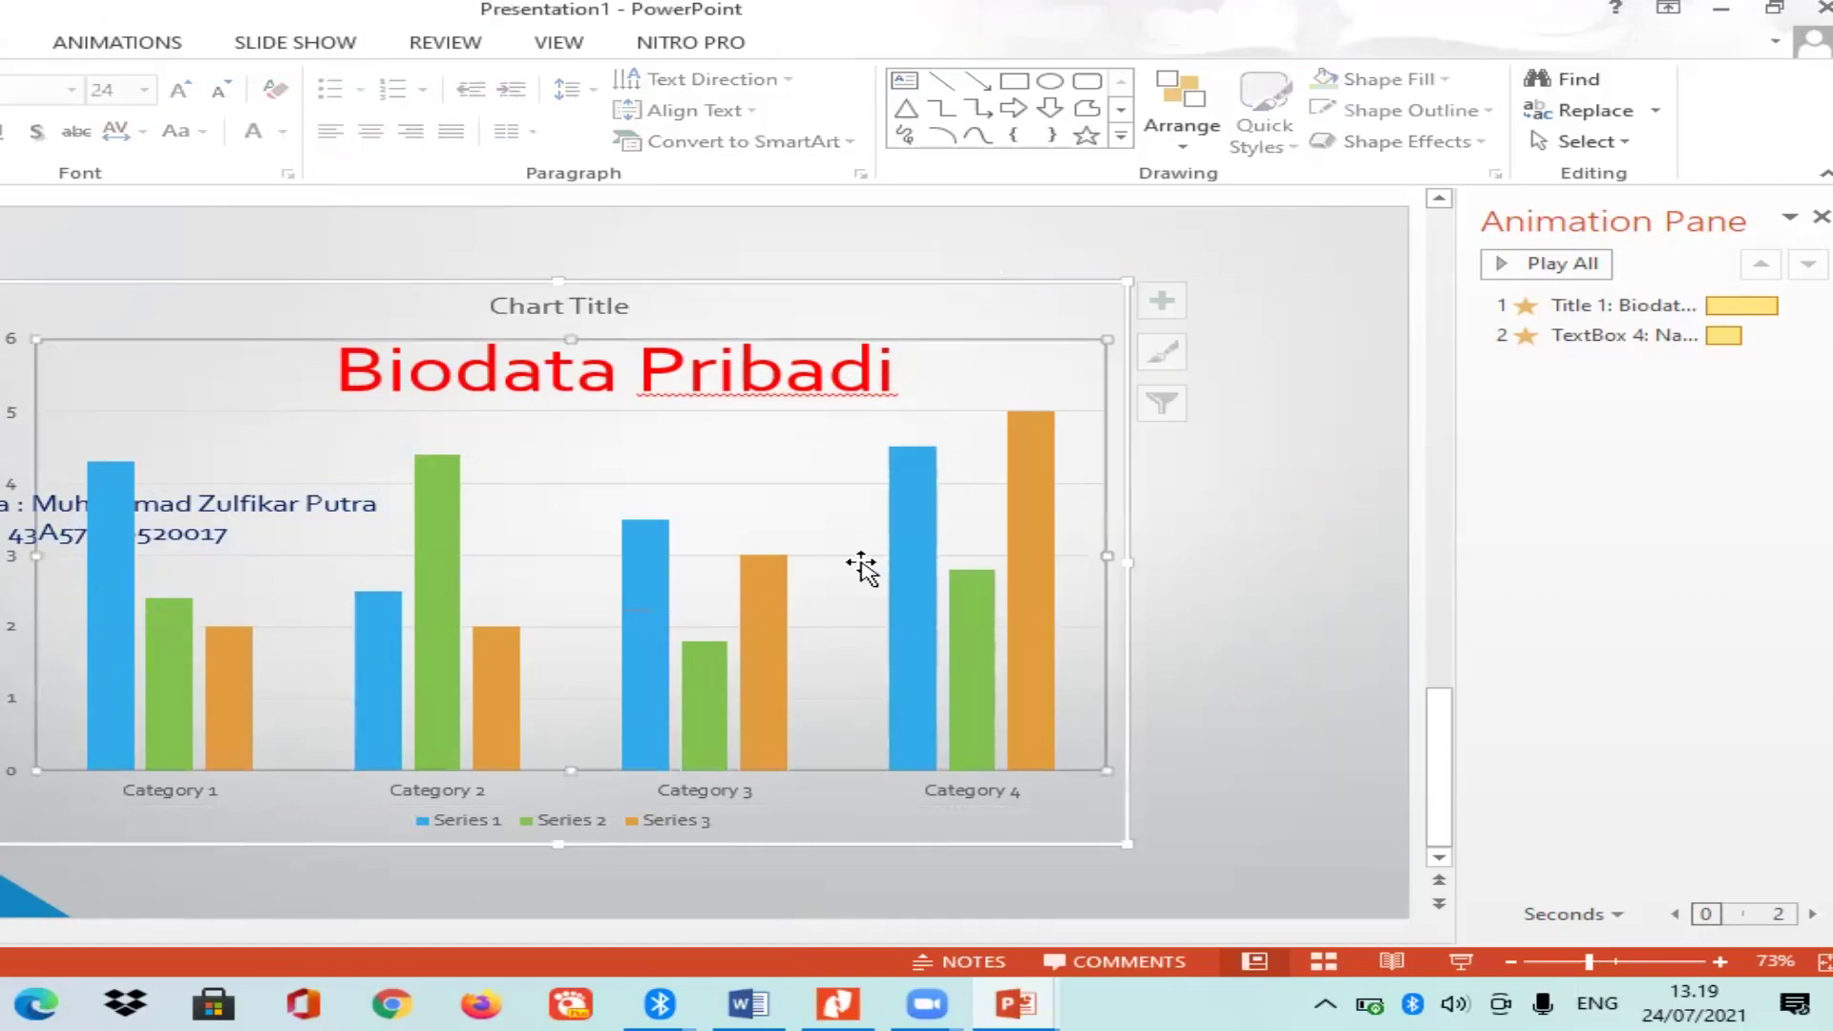
mouse_move(1003, 279)
mouse_down()
mouse_move(1141, 387)
mouse_move(1048, 392)
mouse_up()
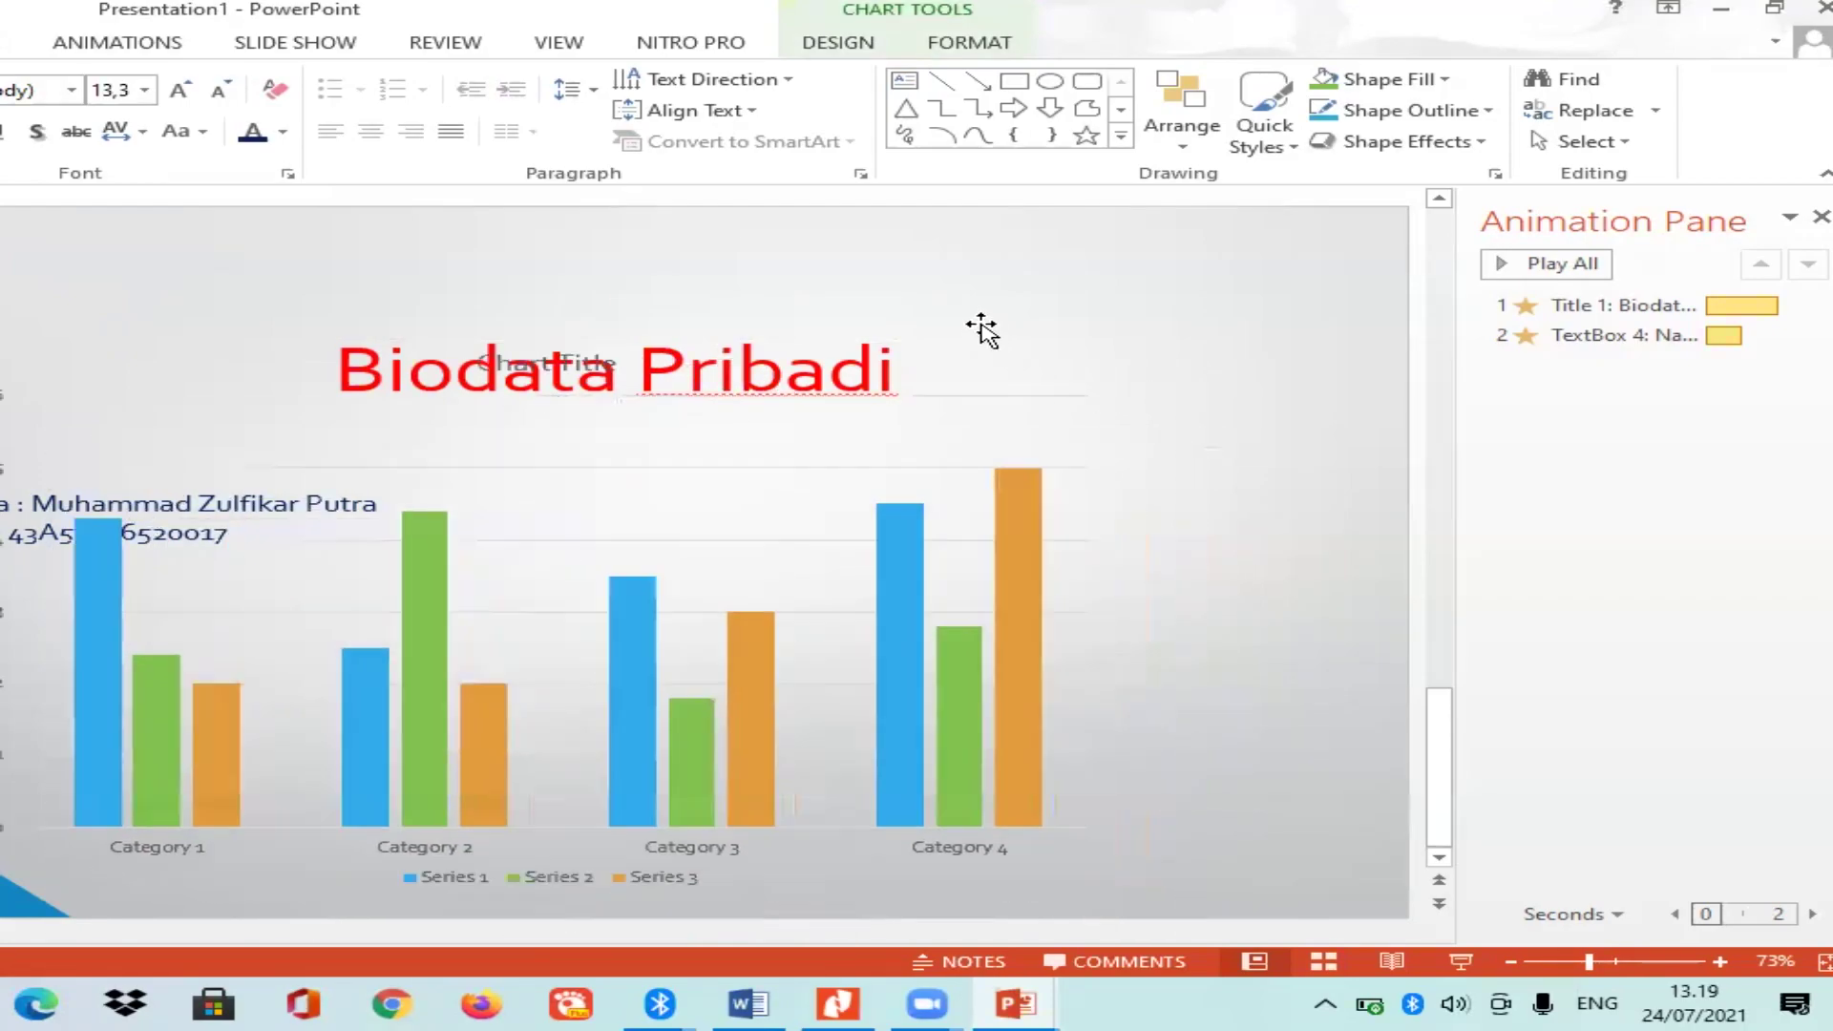
drag(1048, 392, 1061, 389)
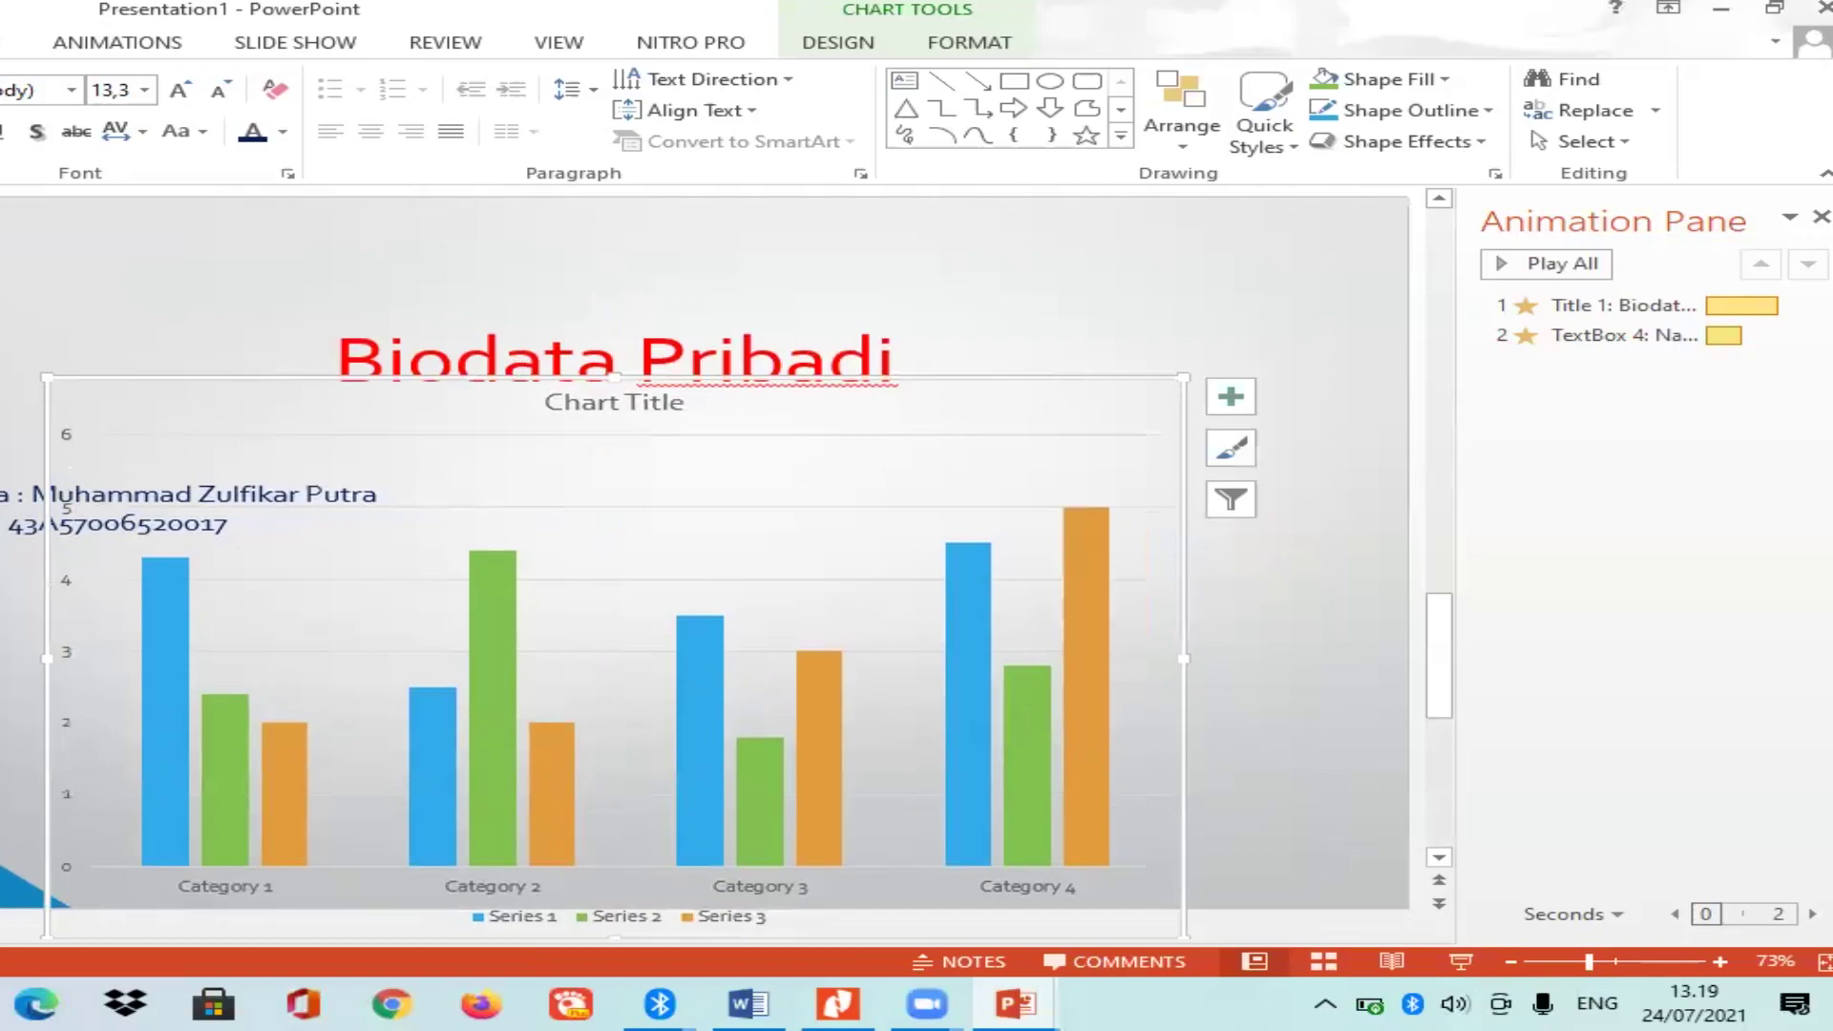
click(54, 523)
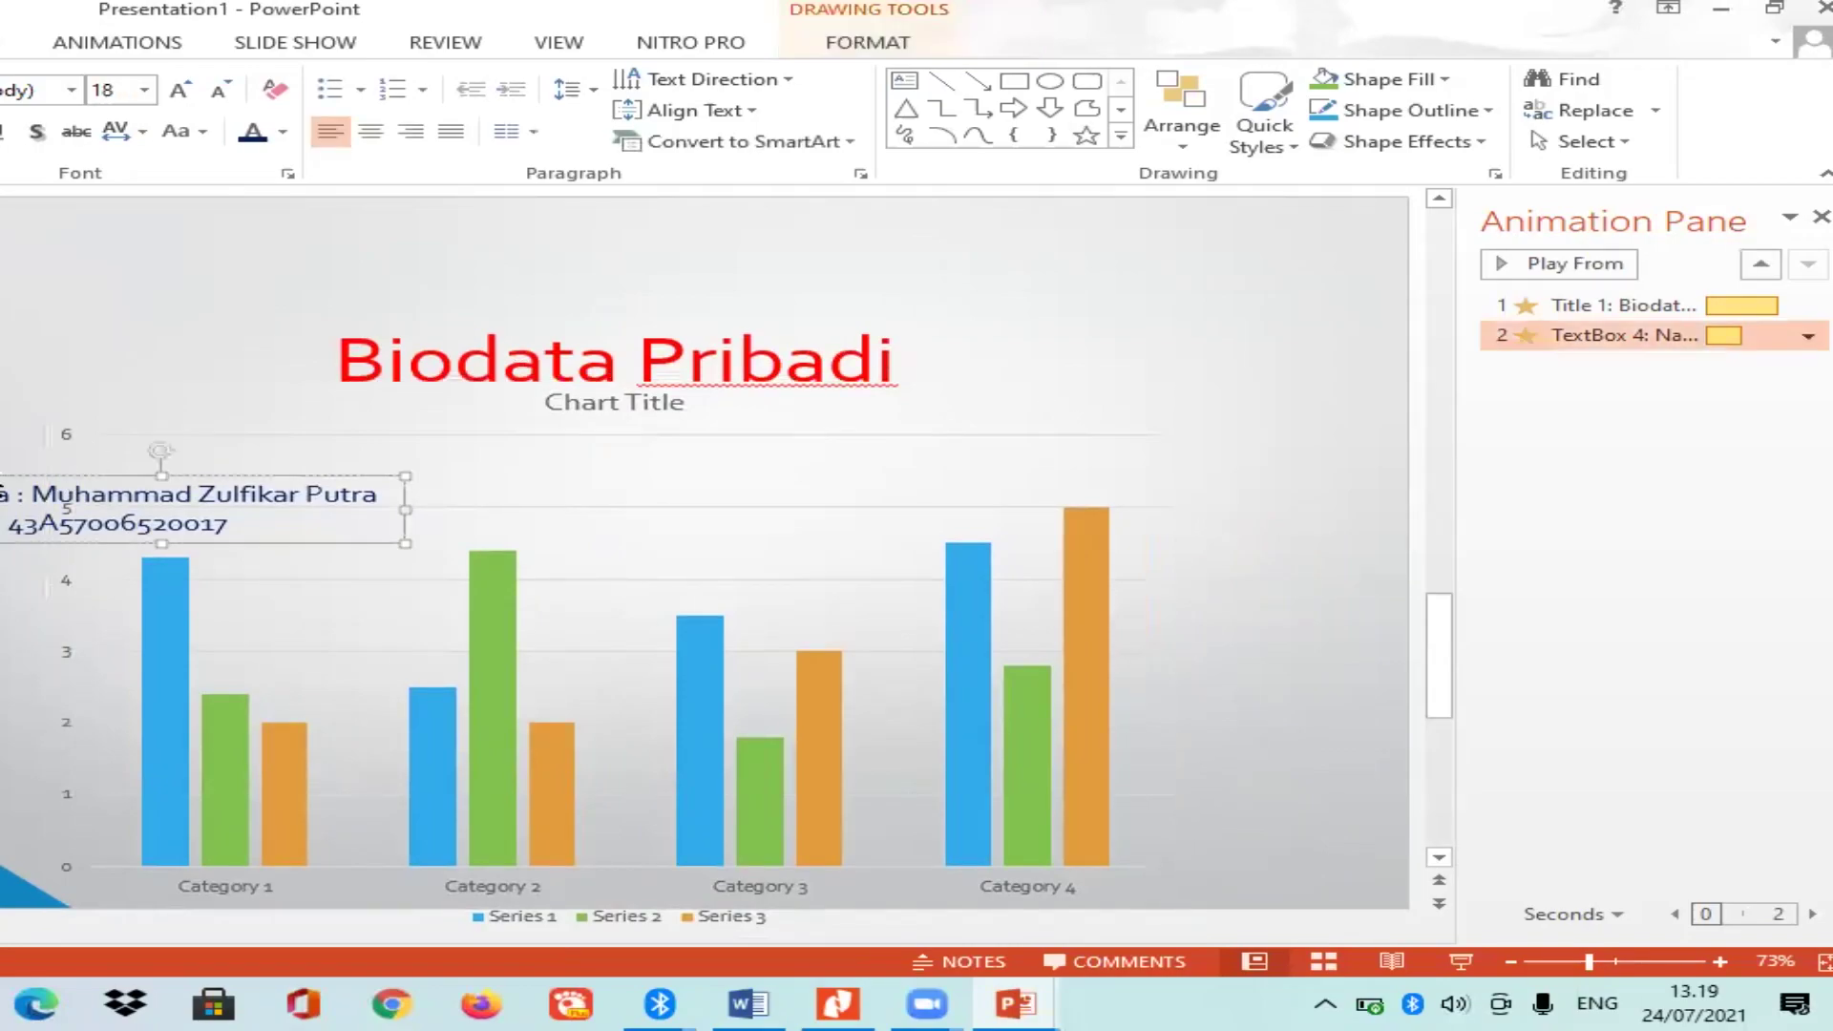
key(Delete)
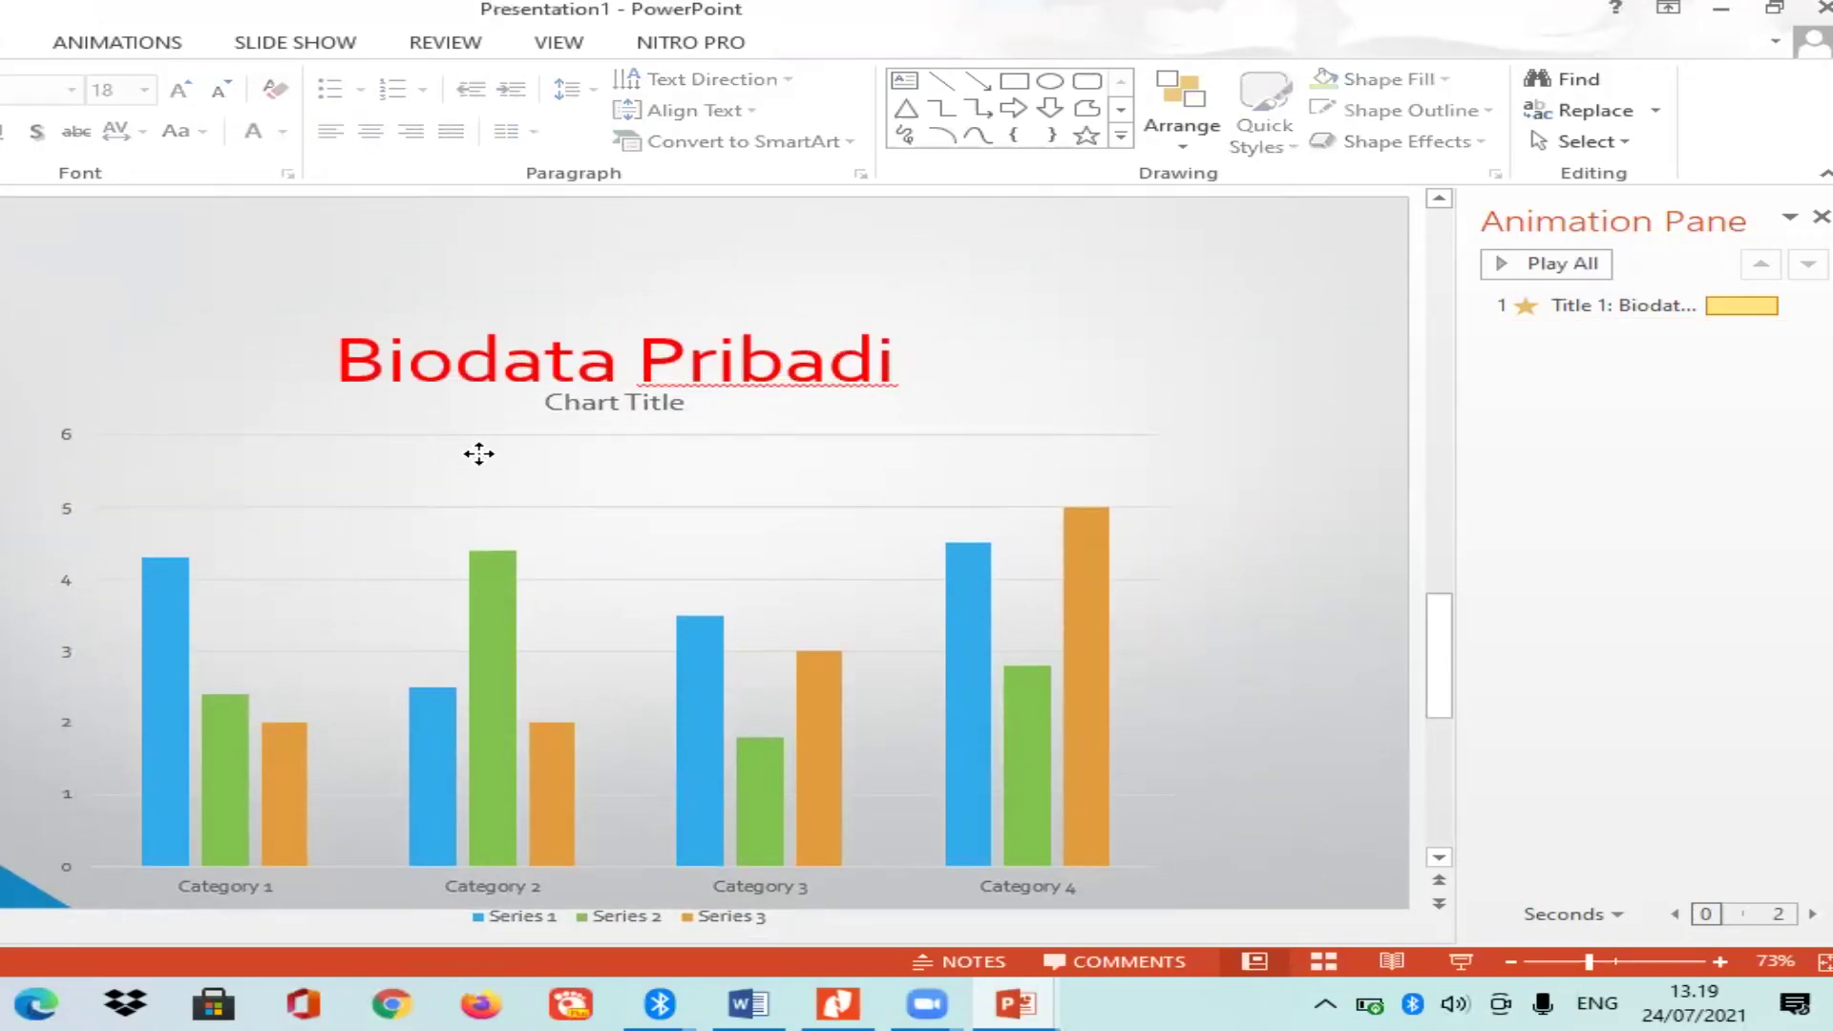
click(480, 458)
Move the title up and change it from 'Biodata Pribadi' to 'Contoh Model Chart'.
click(572, 336)
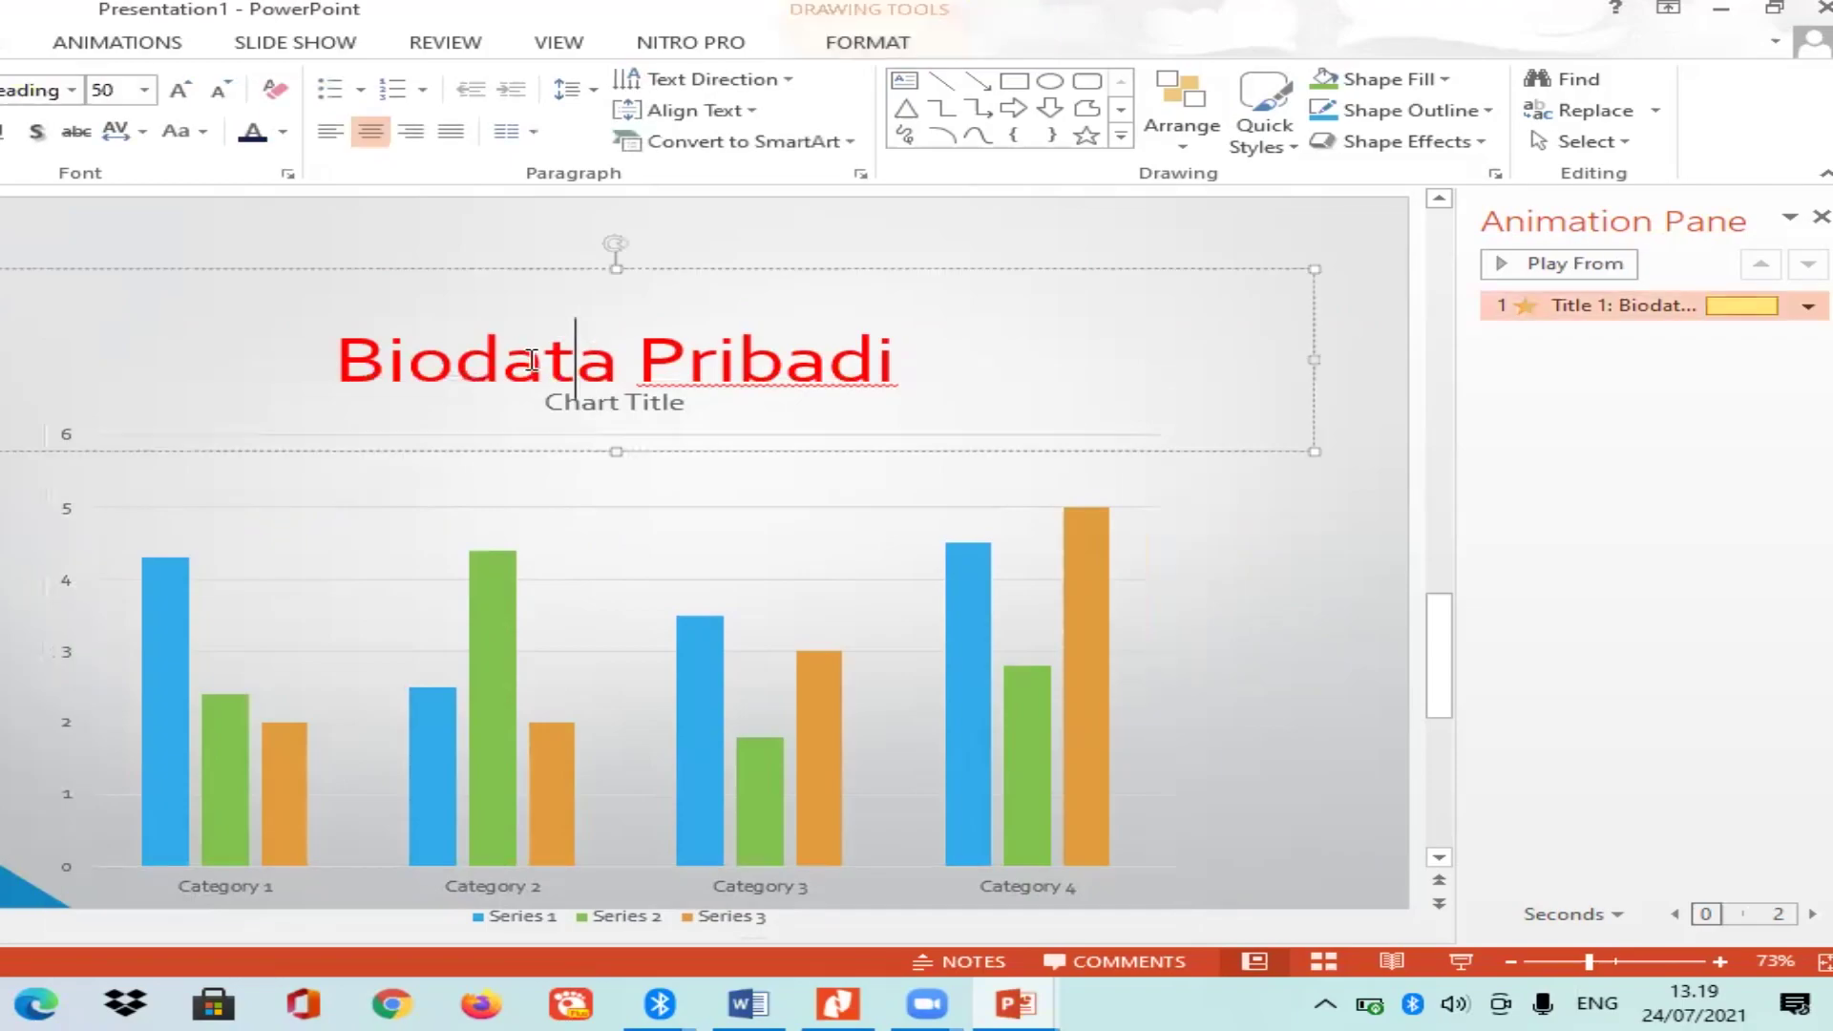
drag(497, 270, 507, 196)
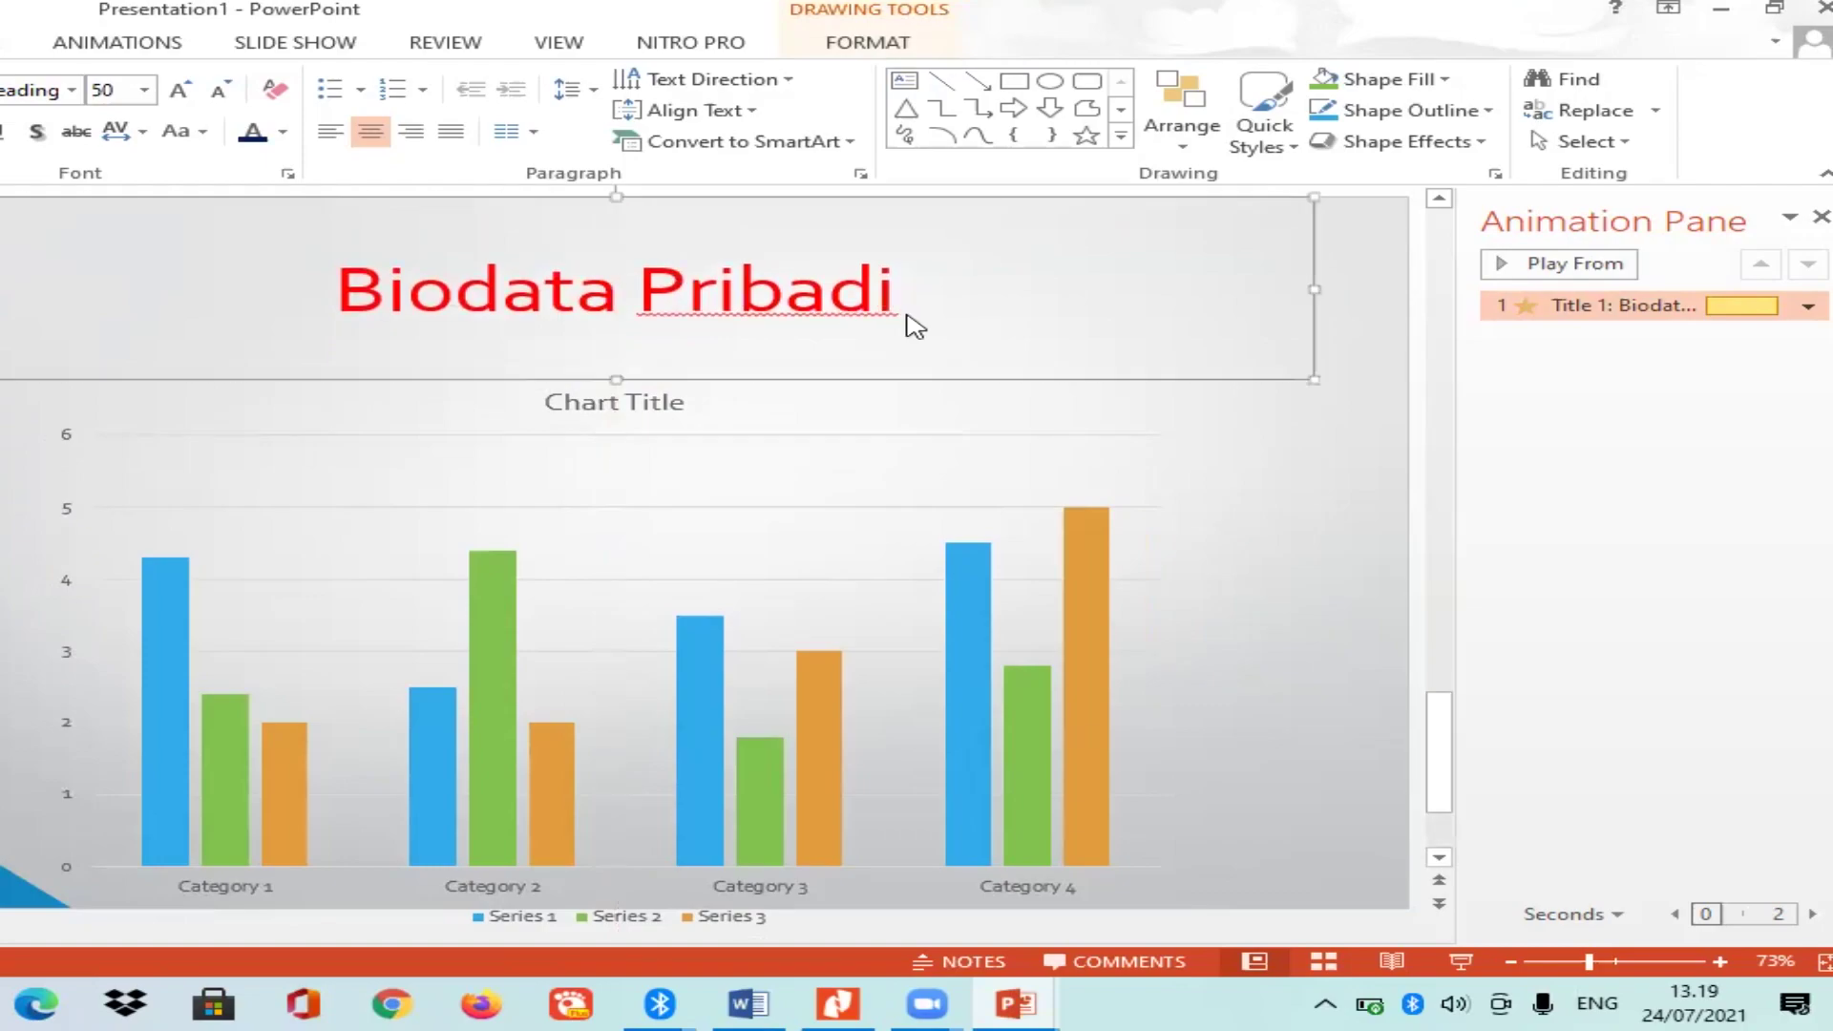
drag(895, 289, 449, 315)
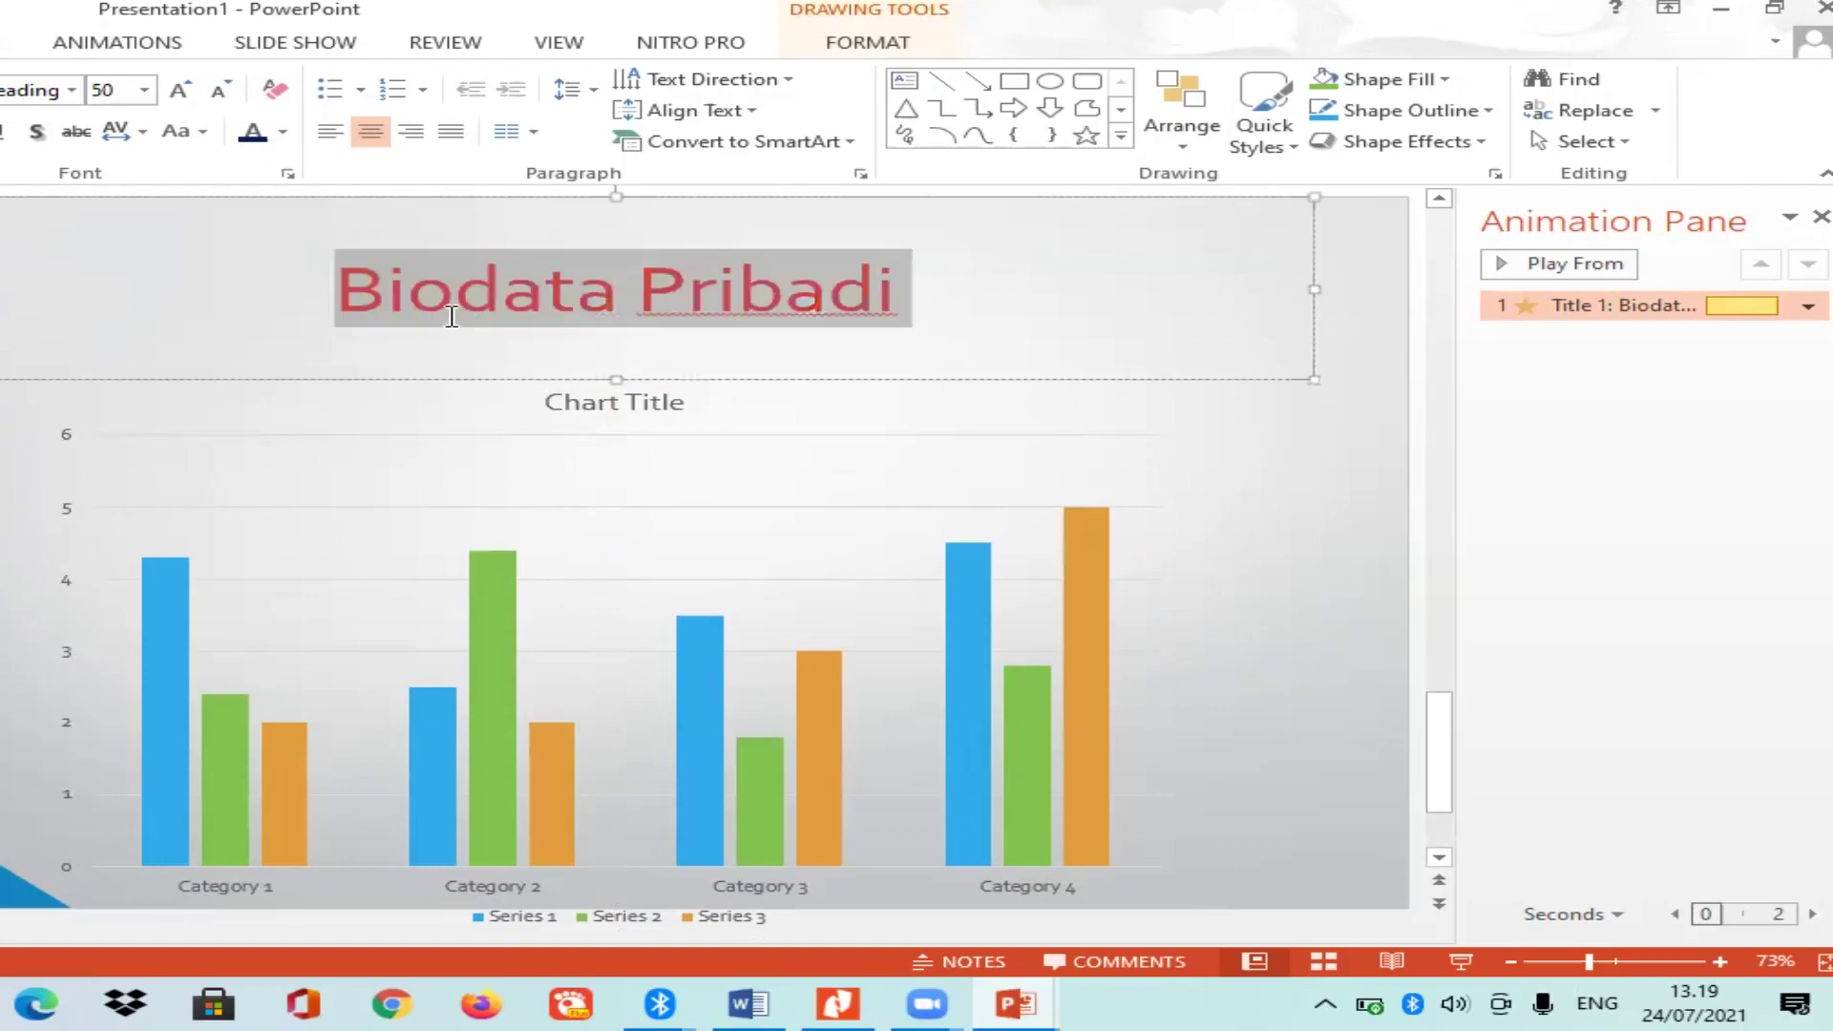
text(Co)
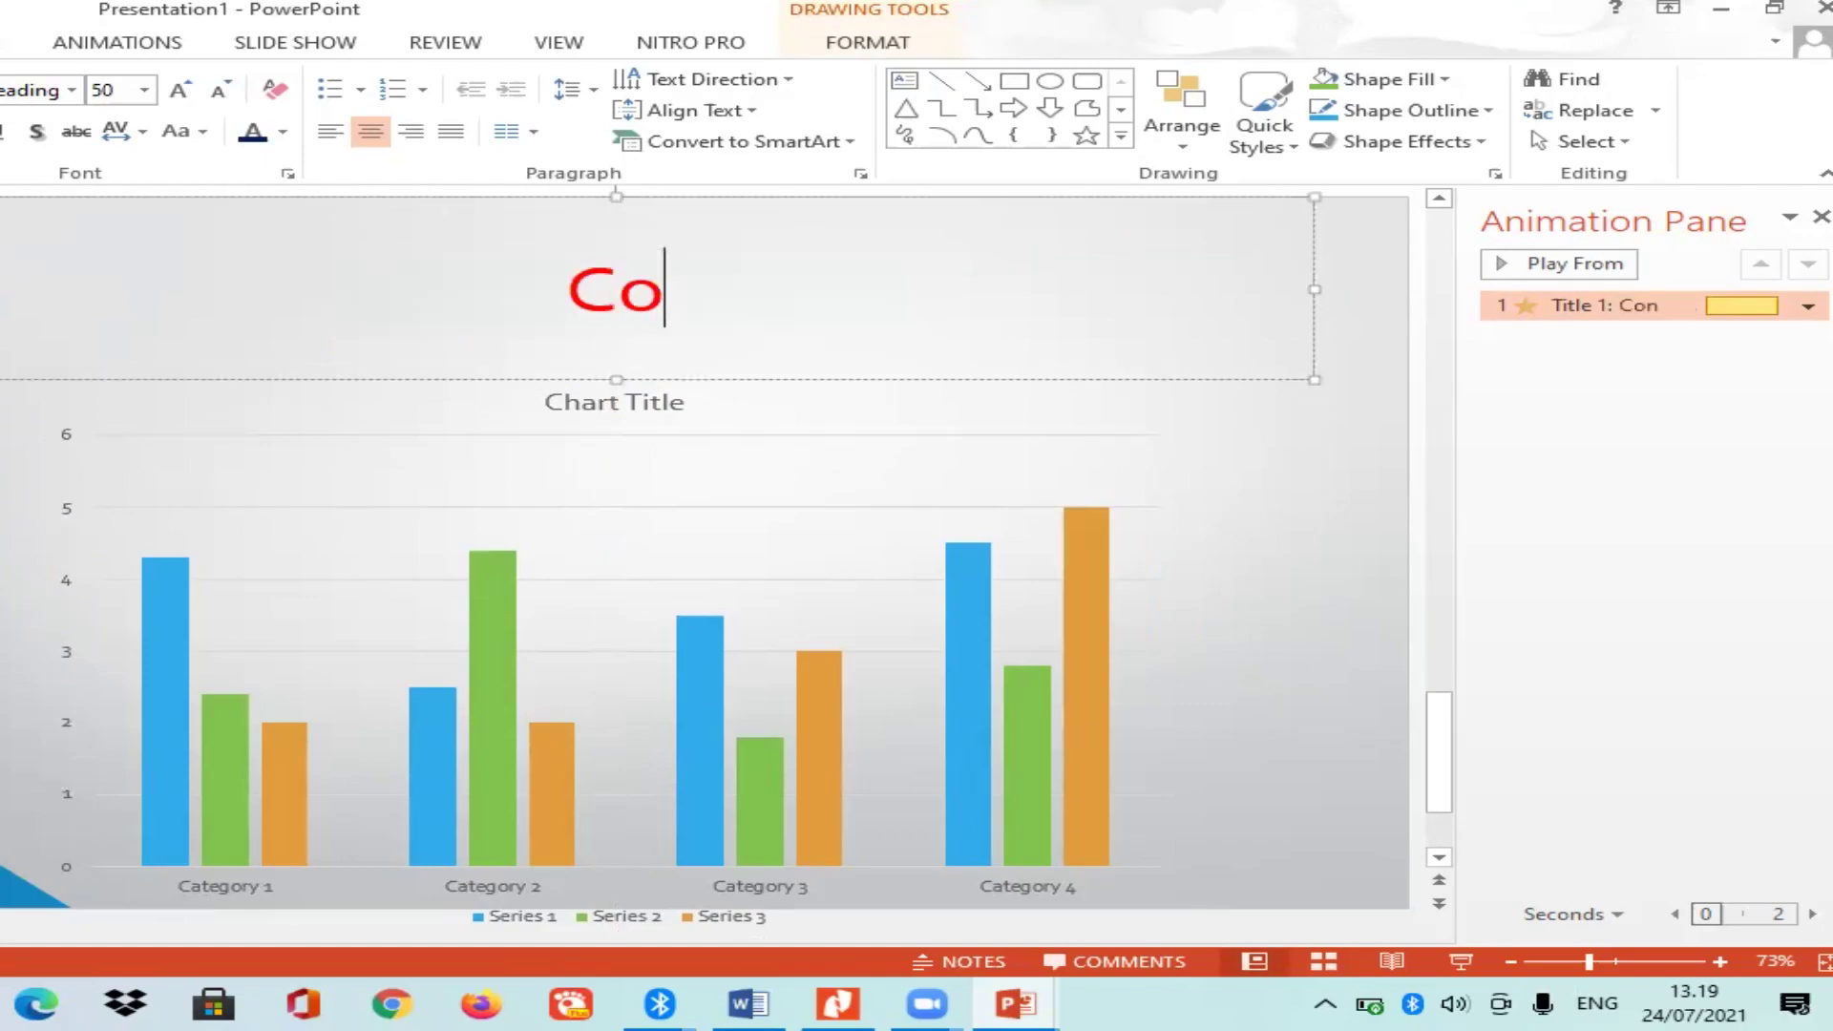
text(ntoh )
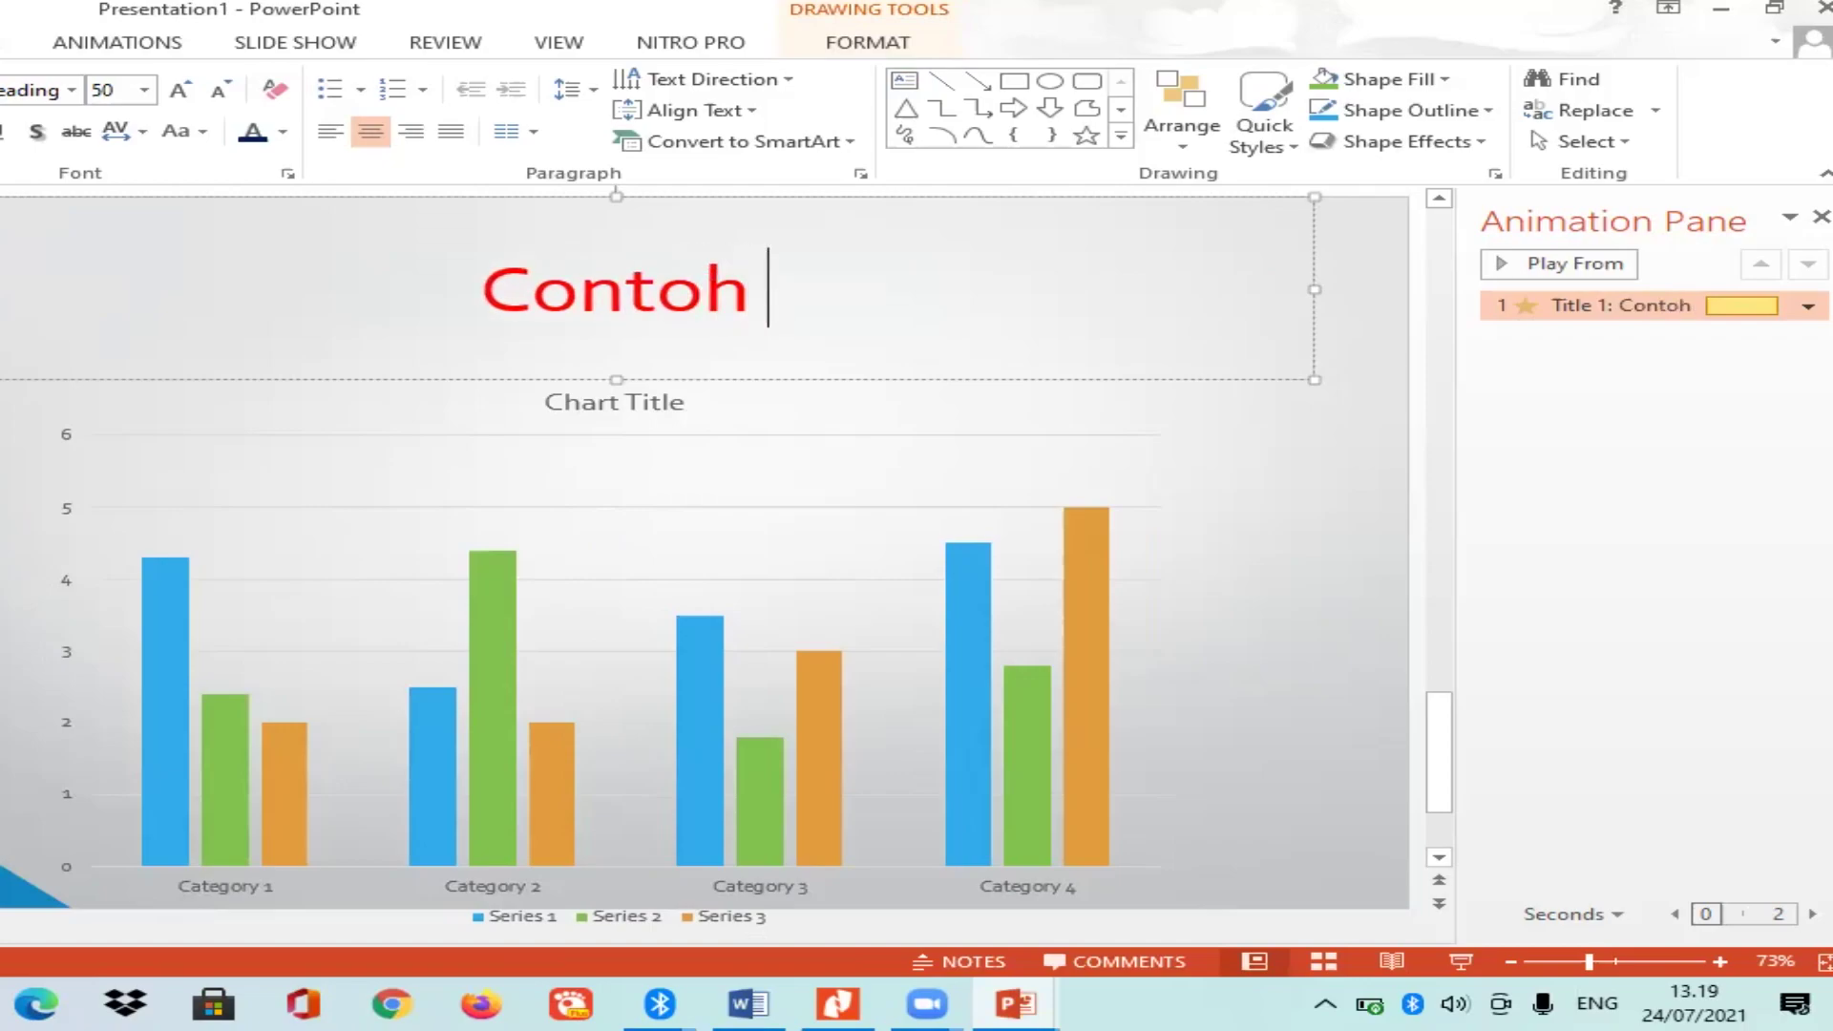
text(Cha)
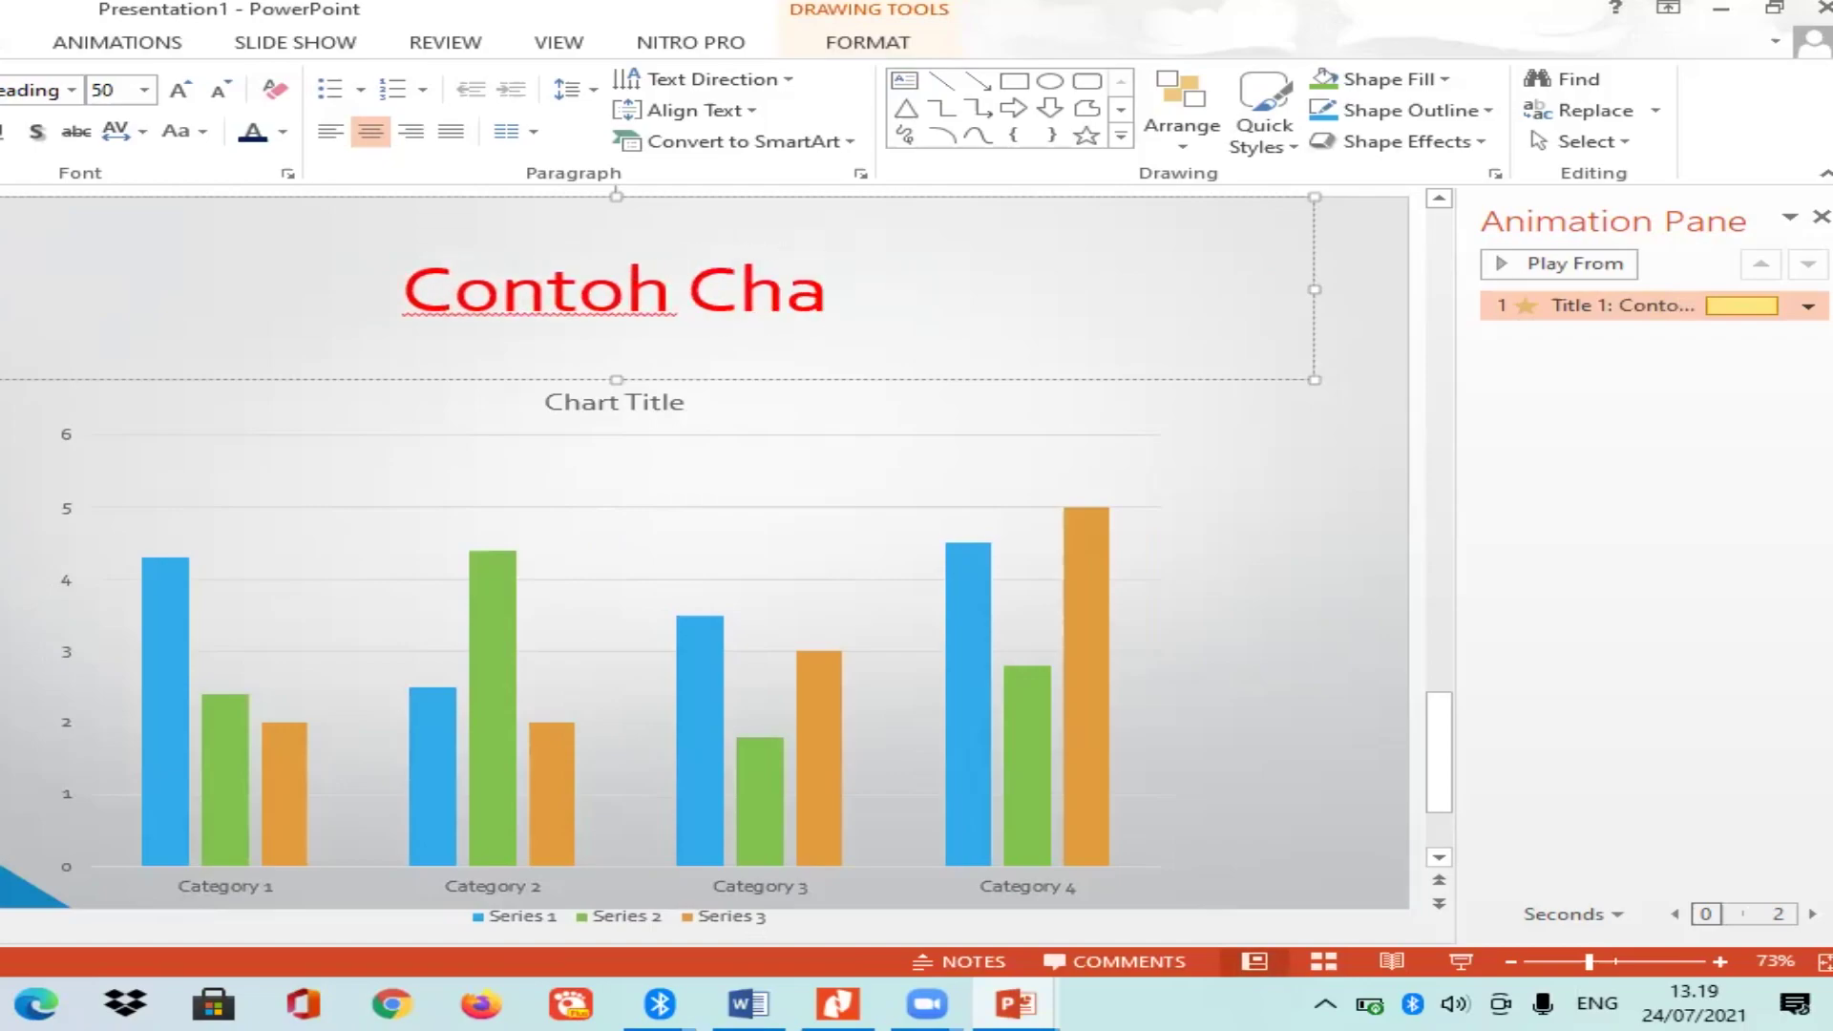
key(BackSpace)
key(BackSpace)
key(BackSpace)
text(Mod)
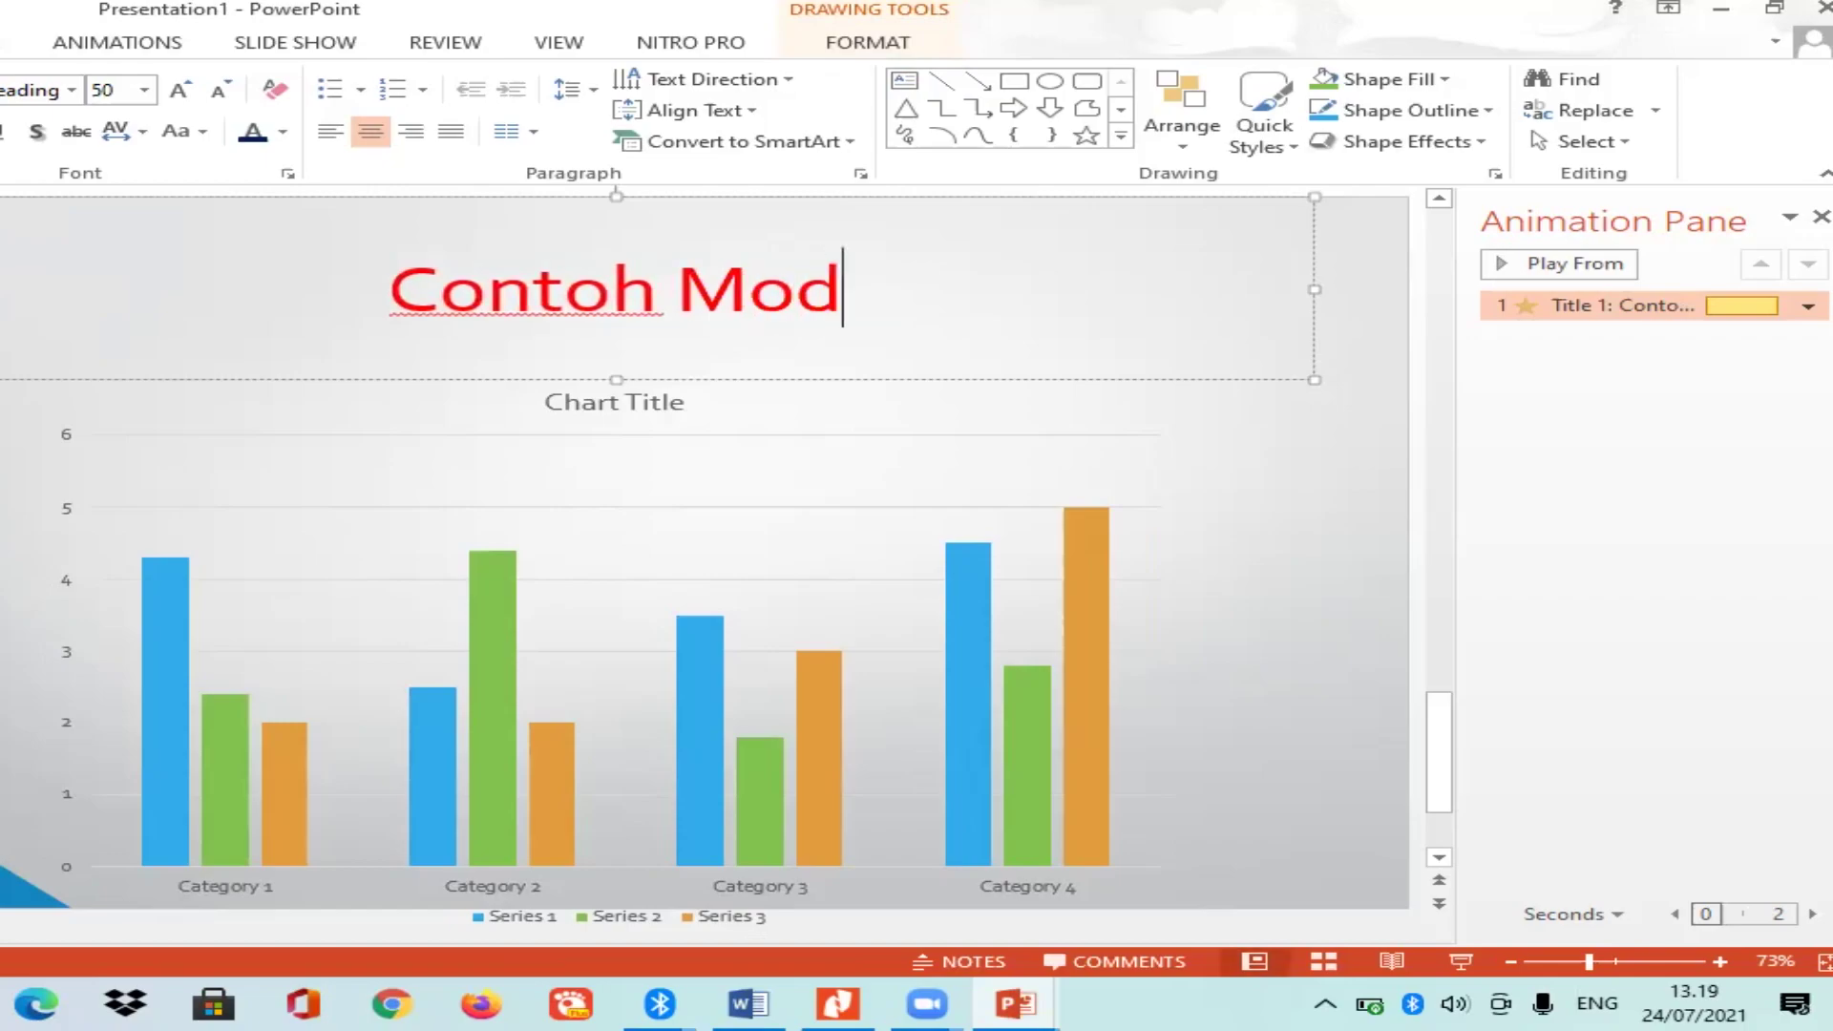
text(el Chart)
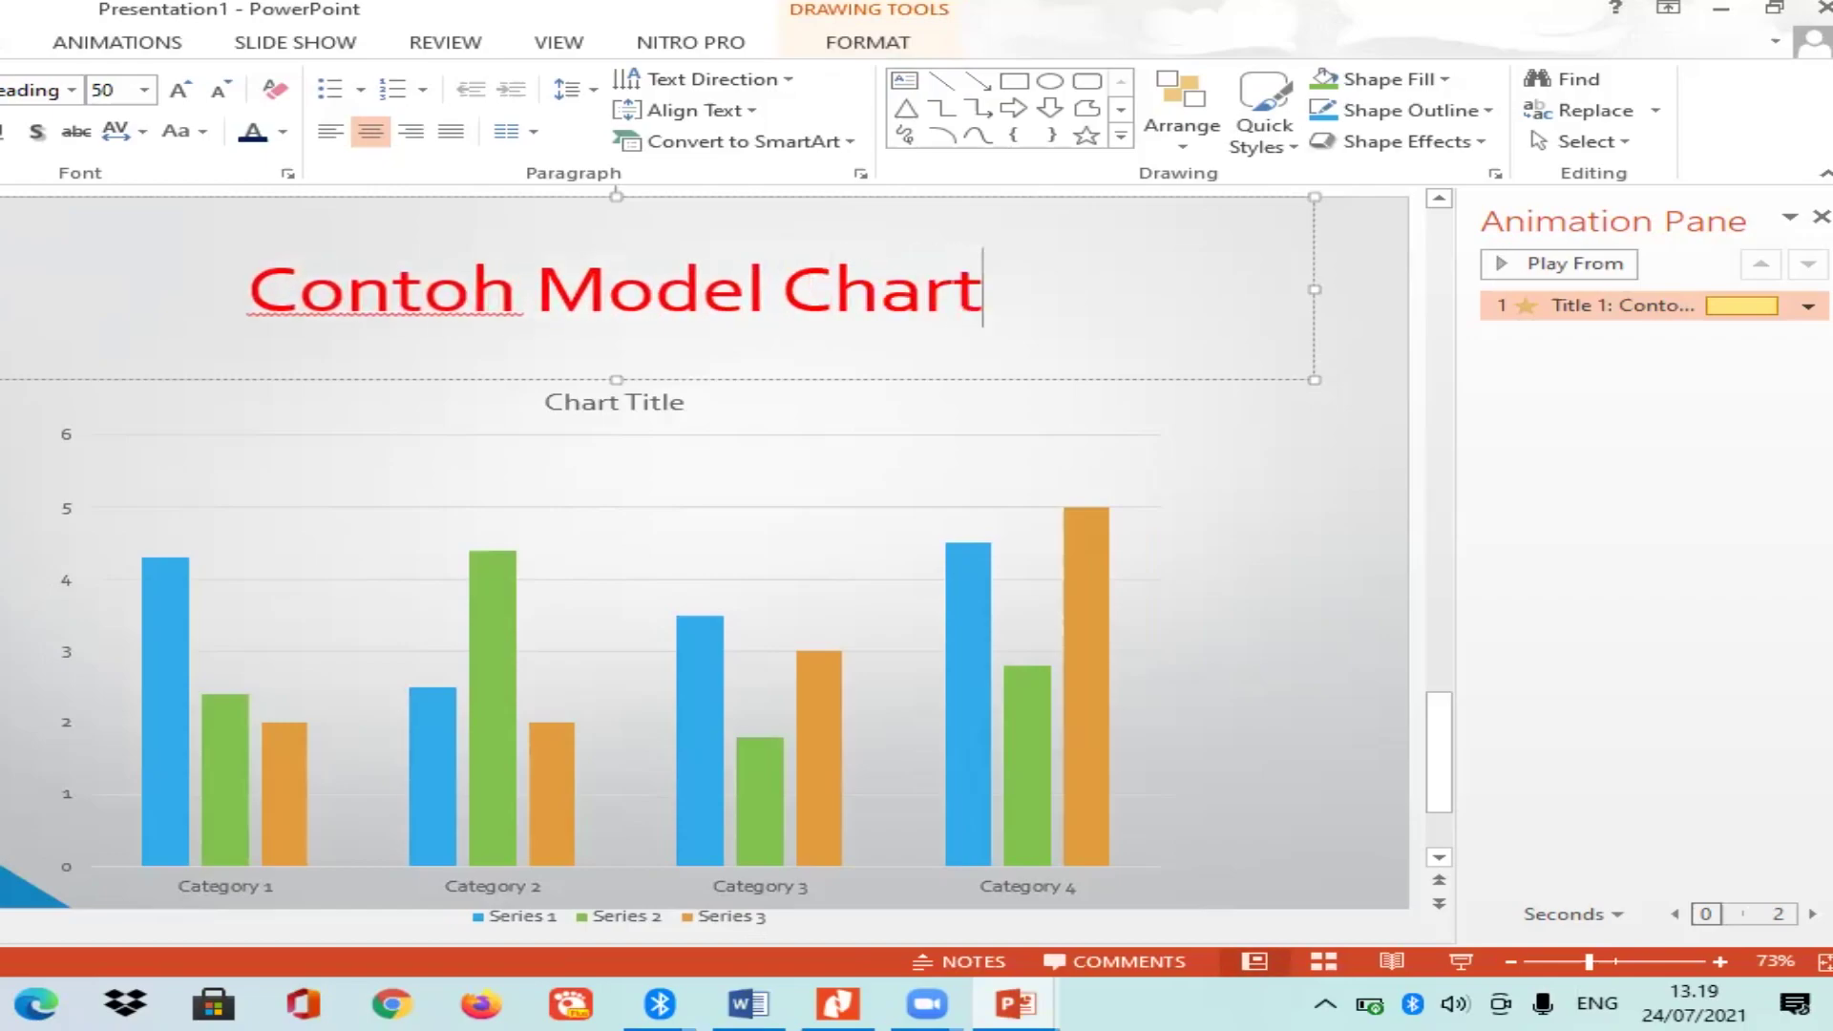
click(611, 449)
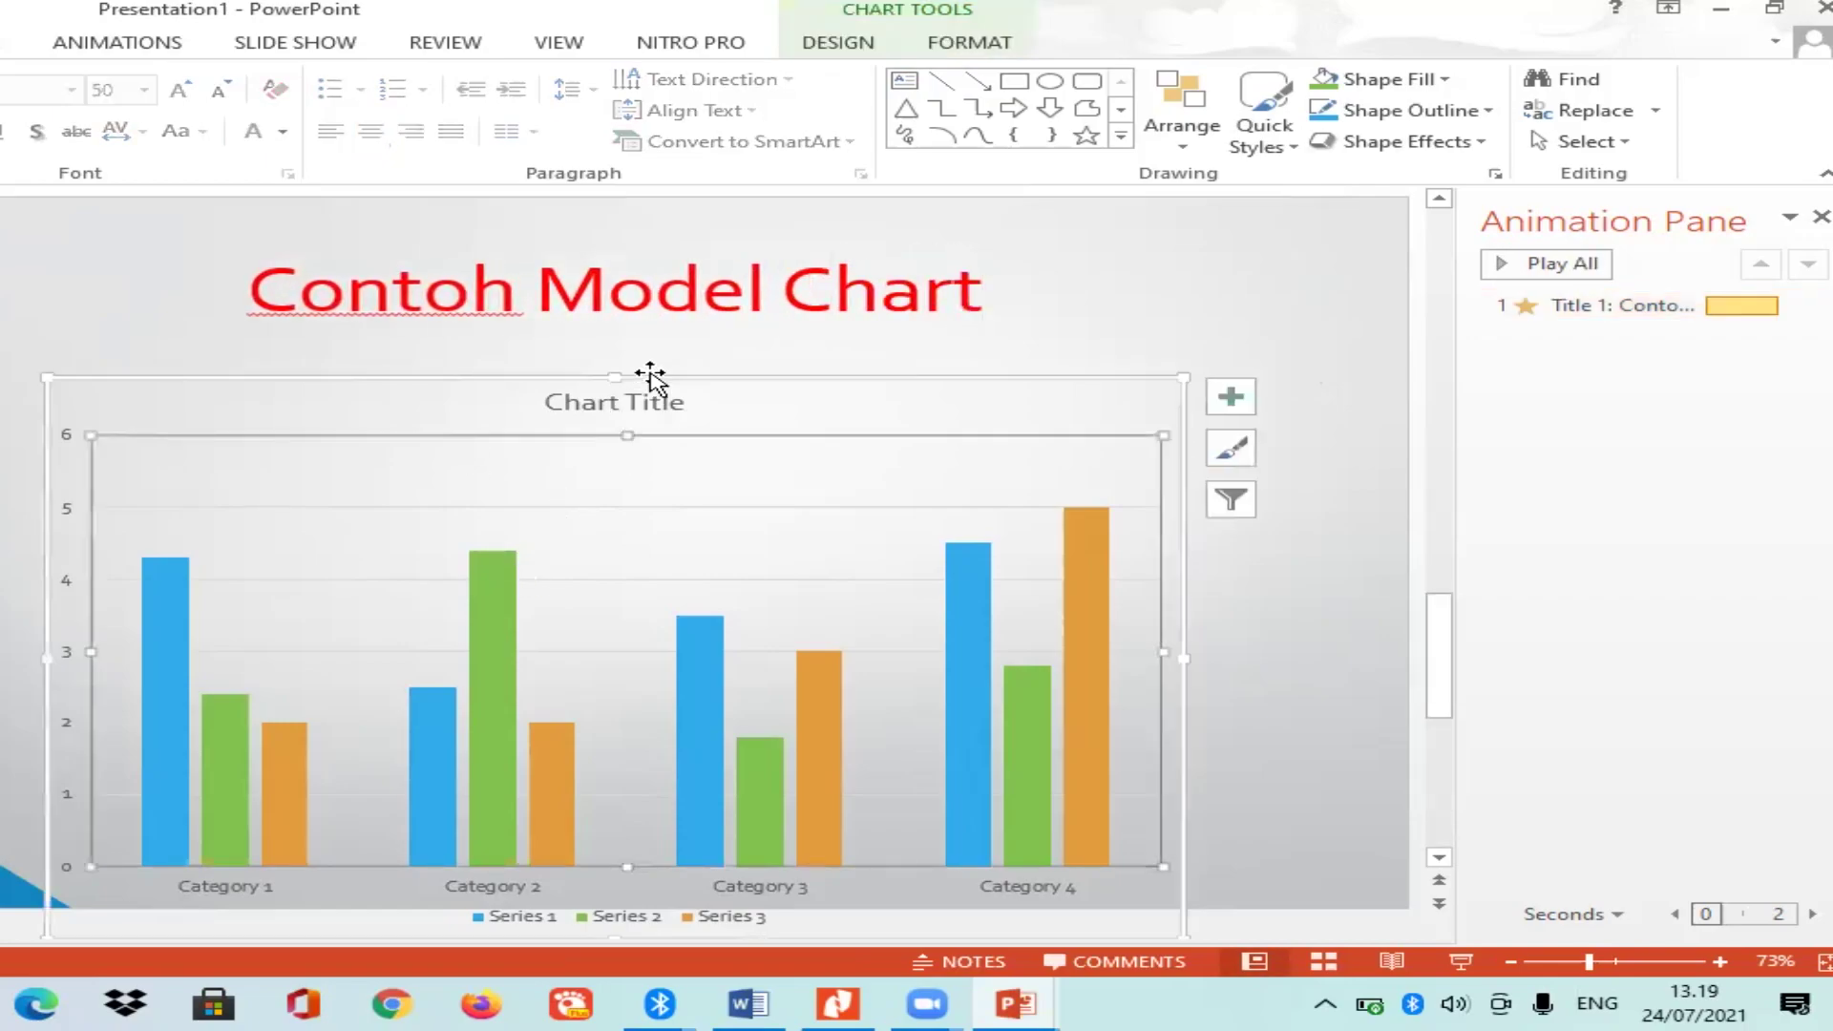
Nudge the chart up and replace its 'Chart Title' text with 'Contoh Chart'.
drag(647, 361, 649, 340)
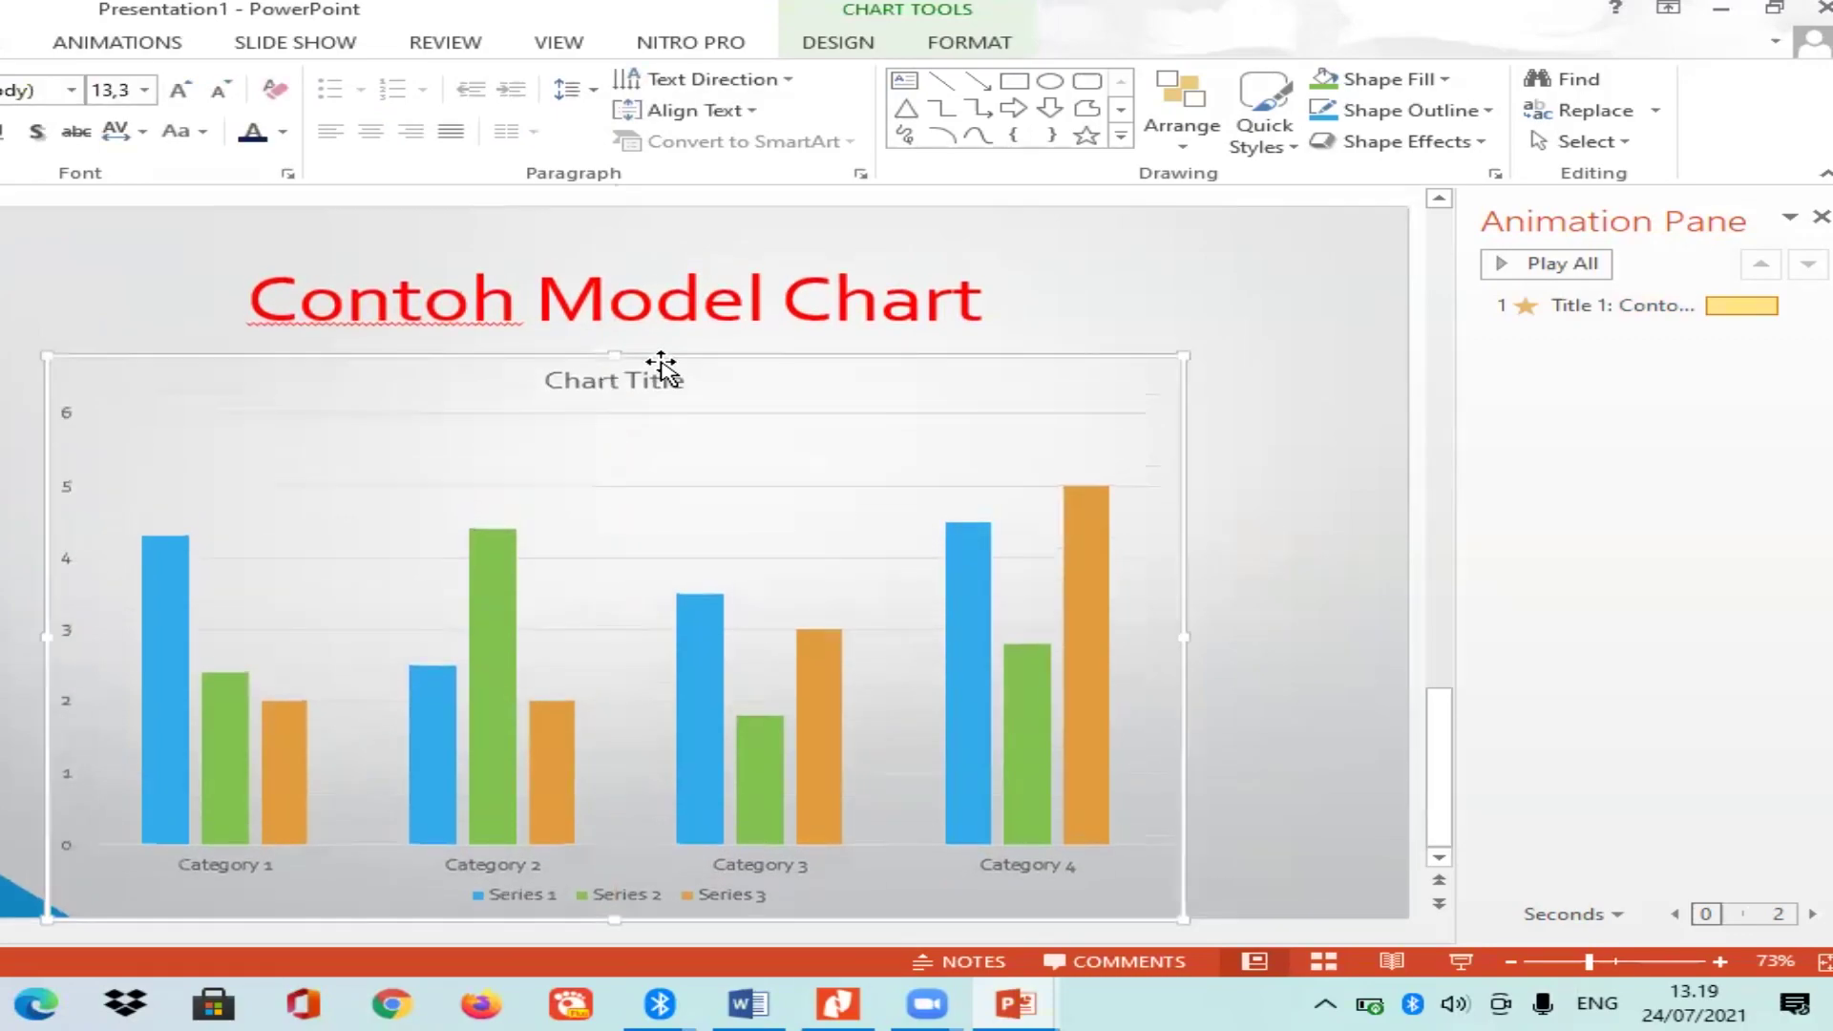
click(671, 381)
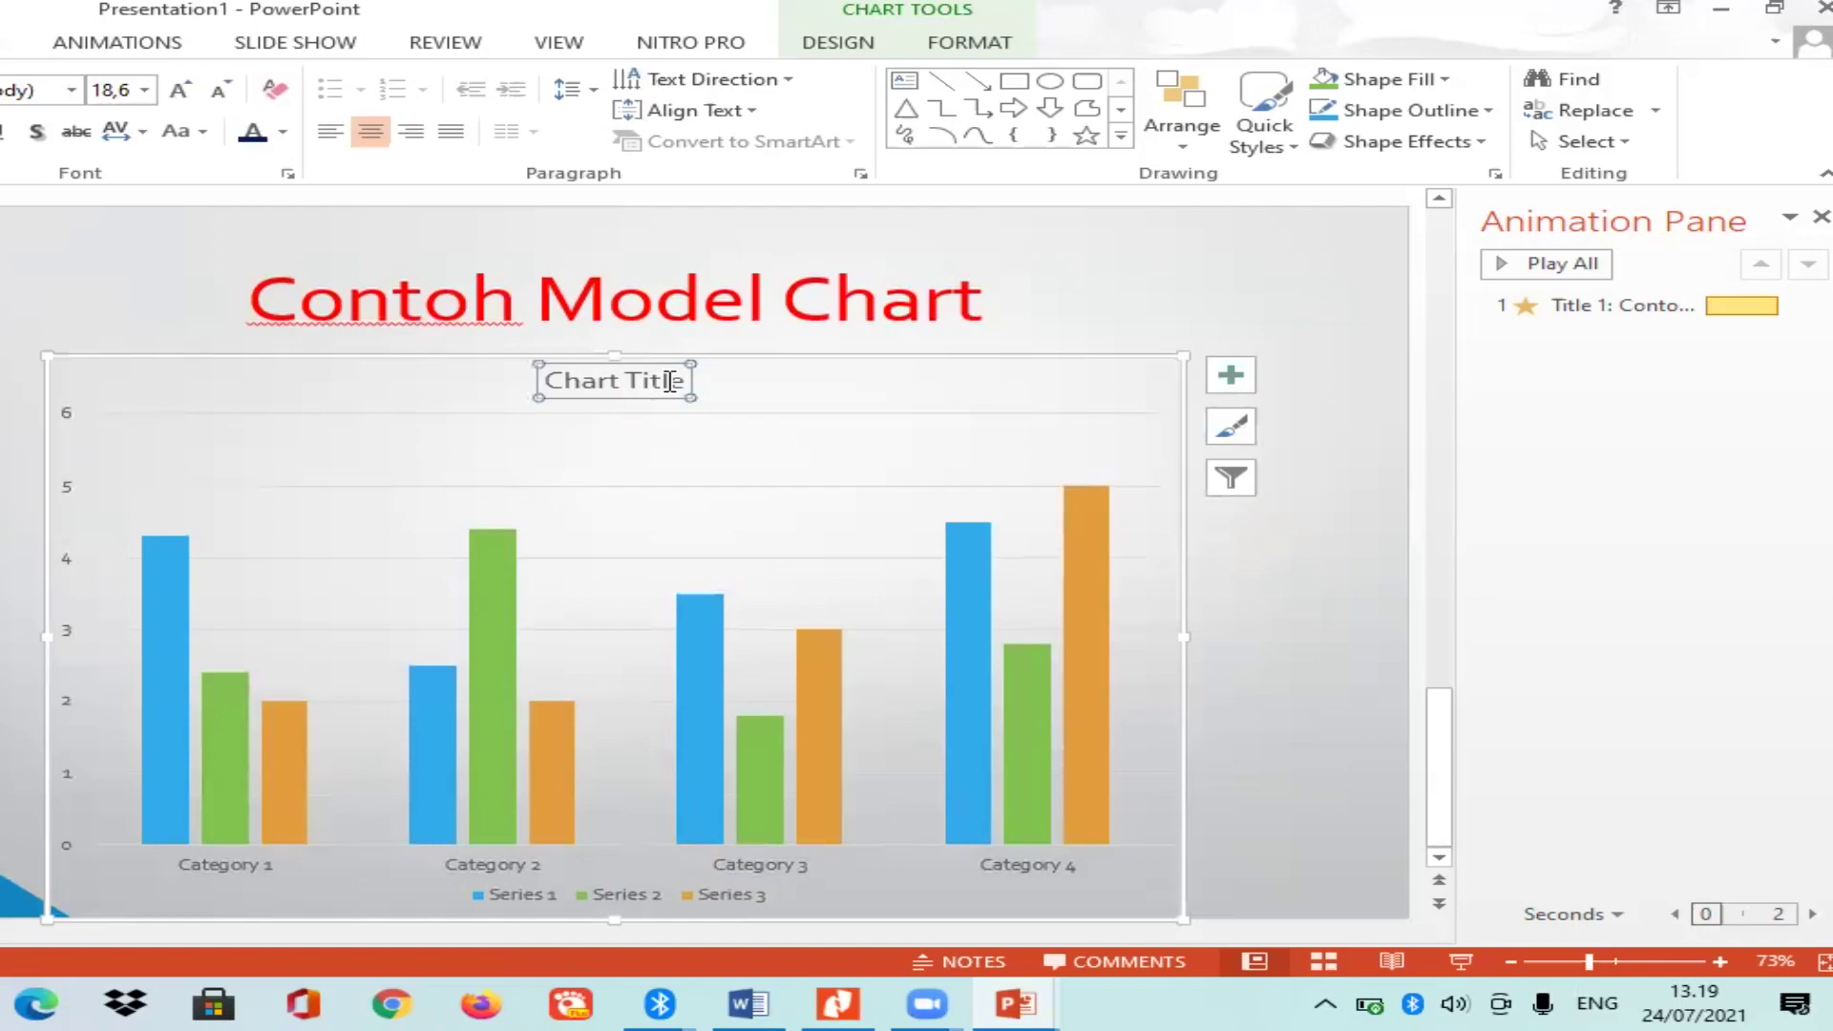
click(671, 381)
key(Delete)
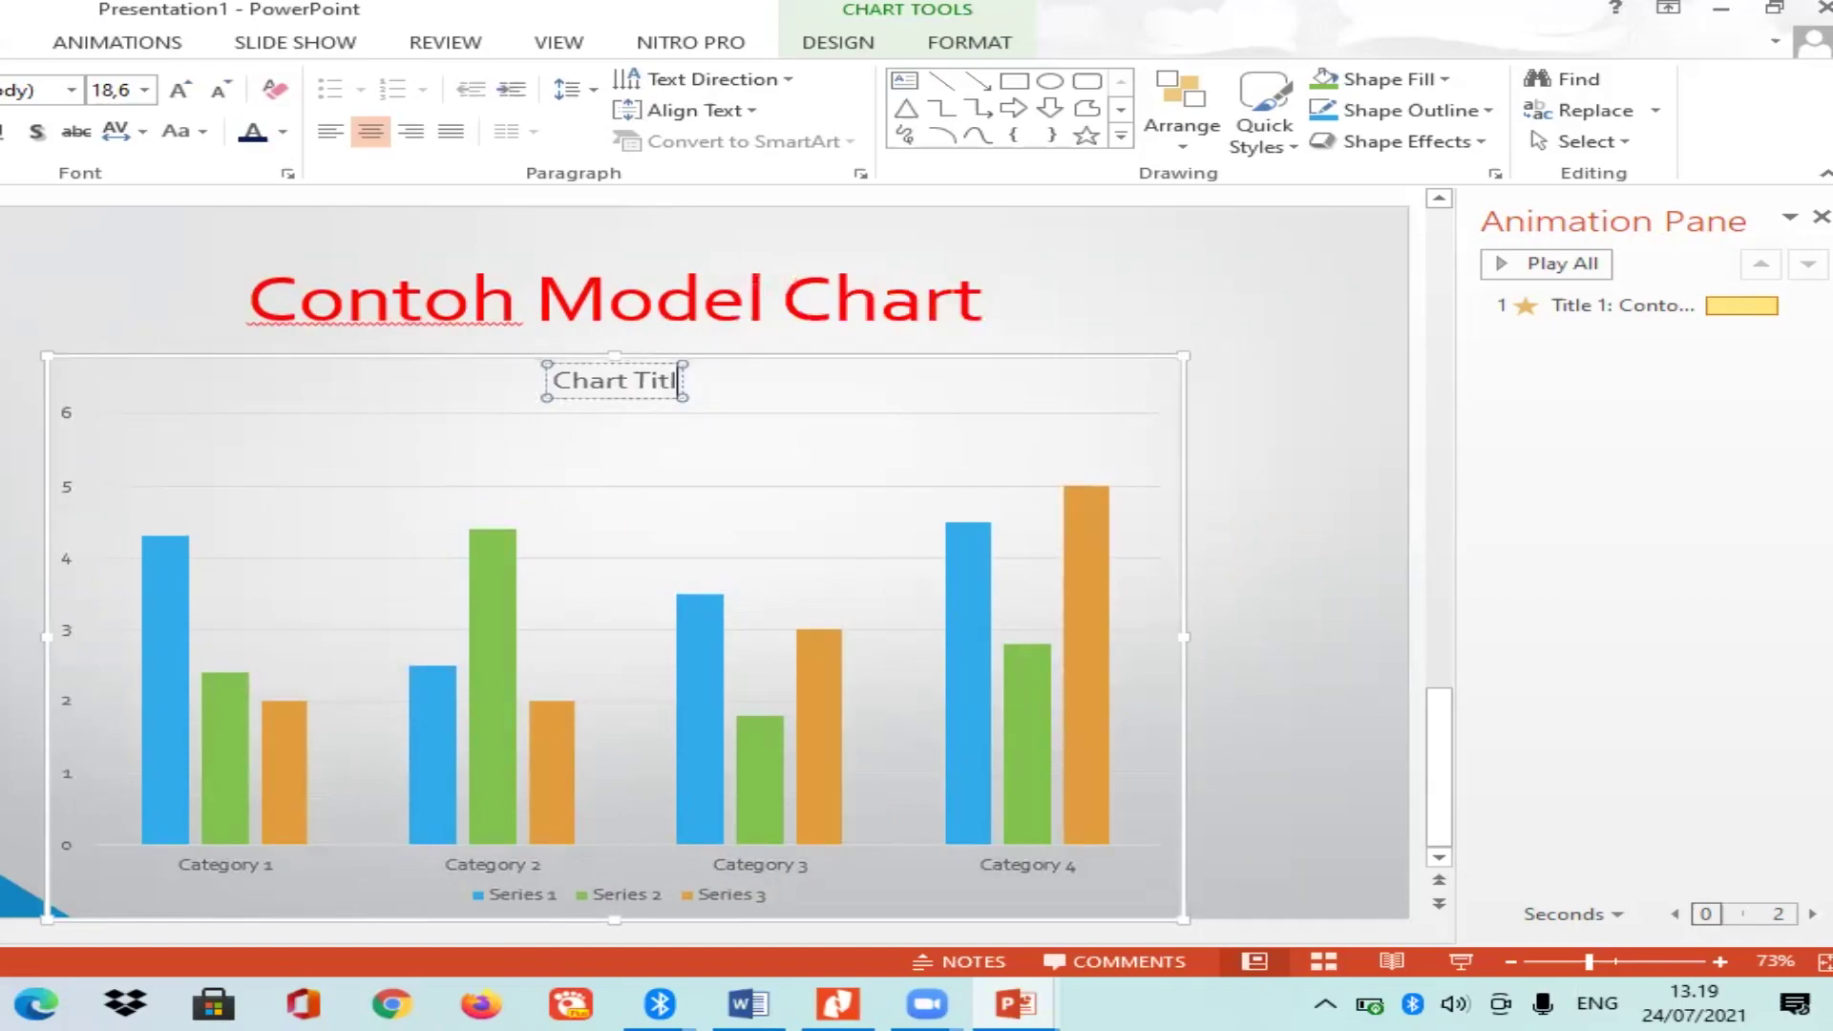
key(BackSpace)
key(BackSpace)
key(BackSpace)
key(BackSpace)
key(BackSpace)
key(BackSpace)
key(BackSpace)
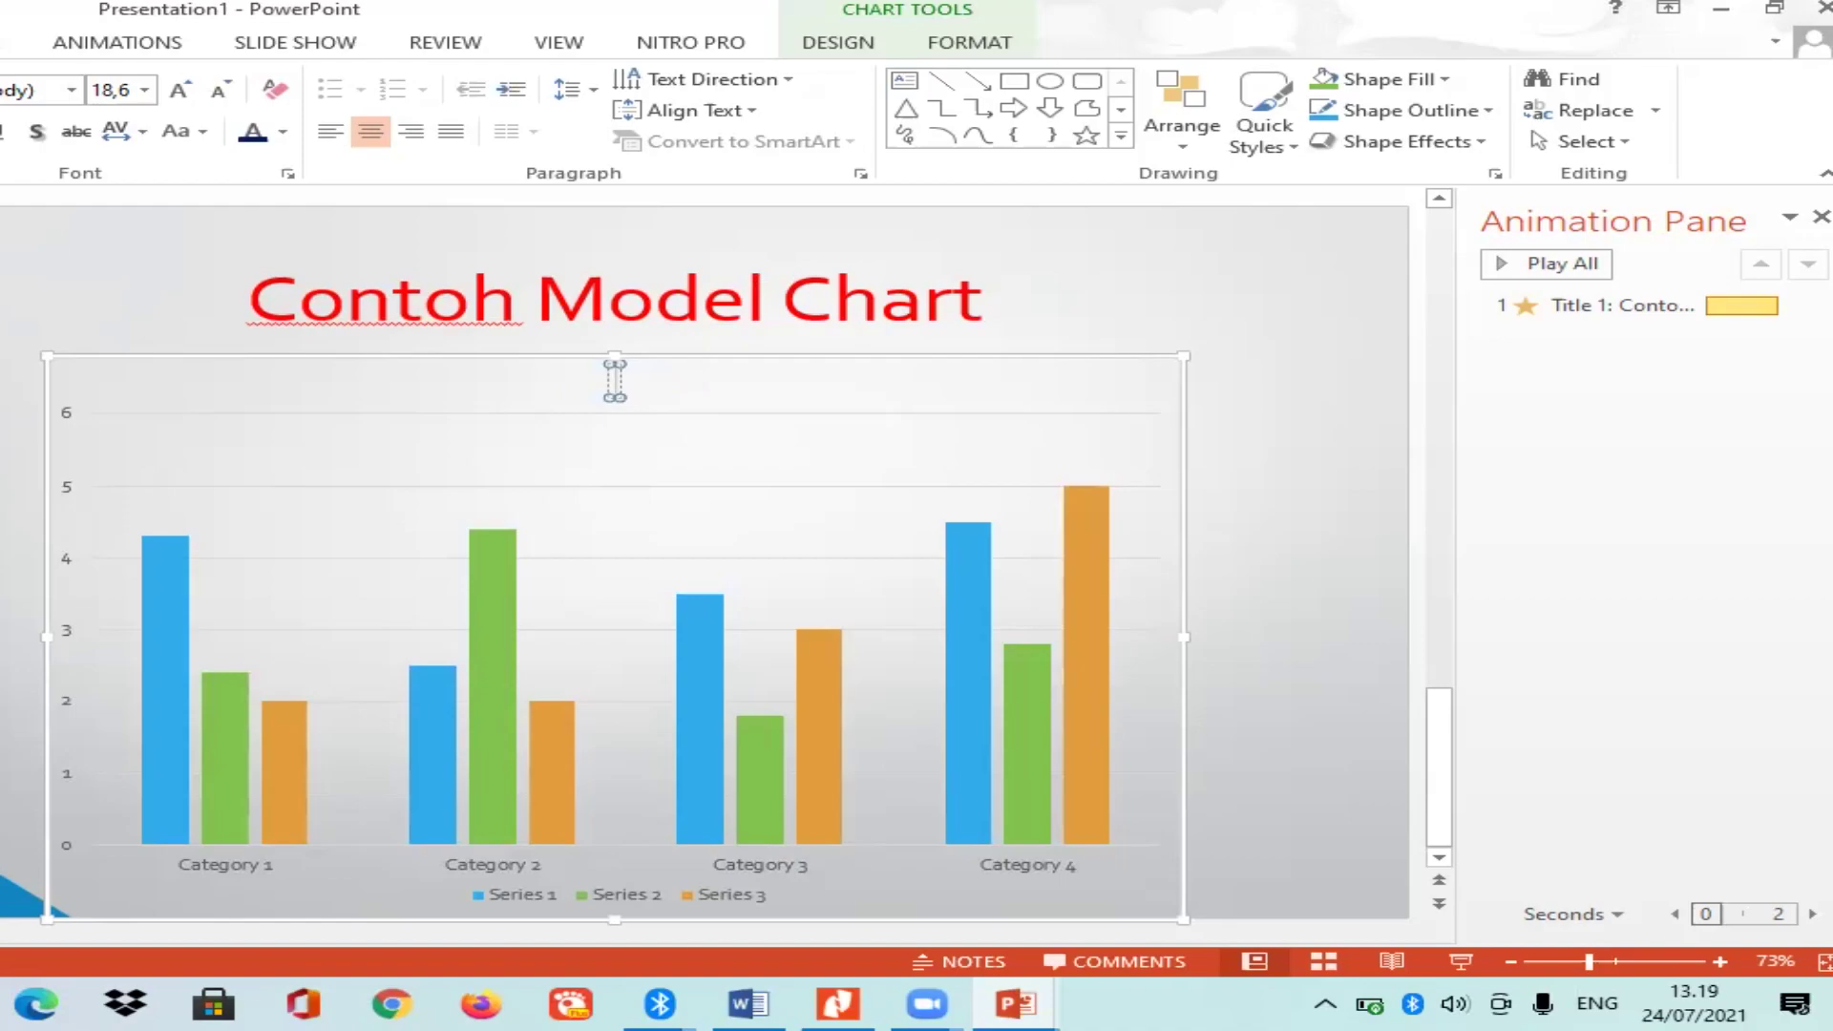
text(Conto)
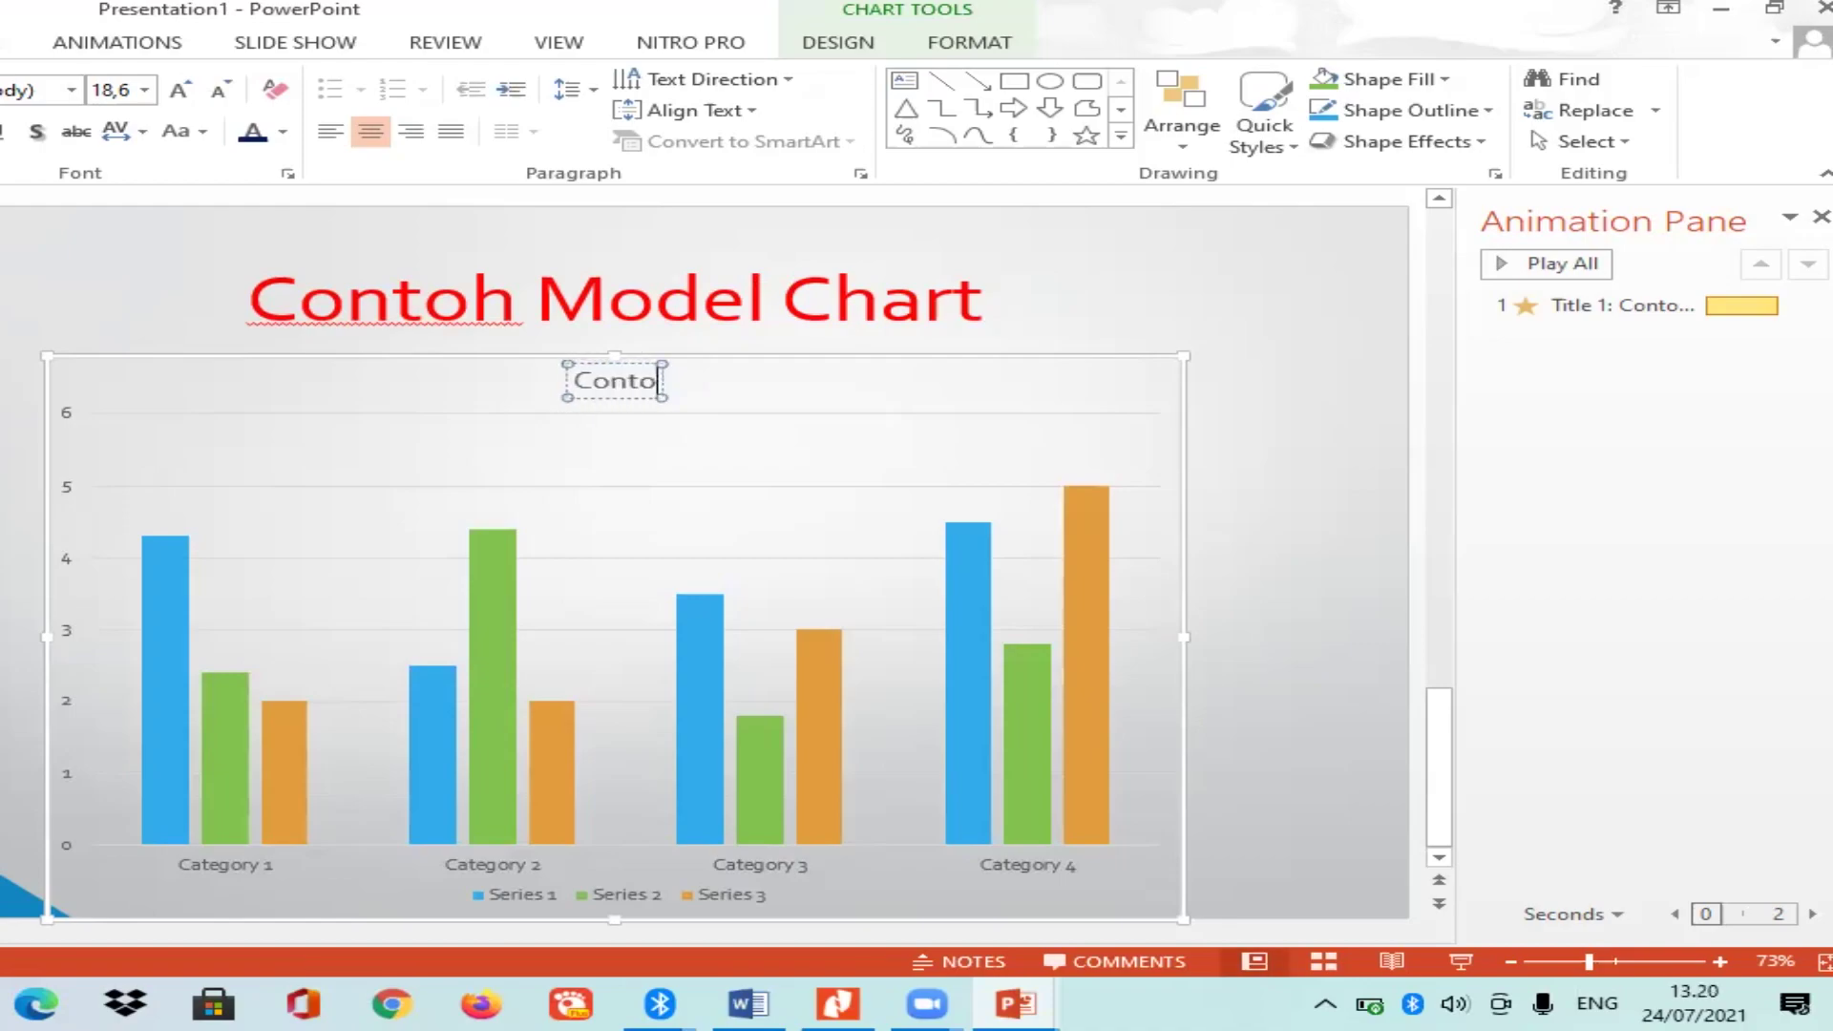
text(h Cha)
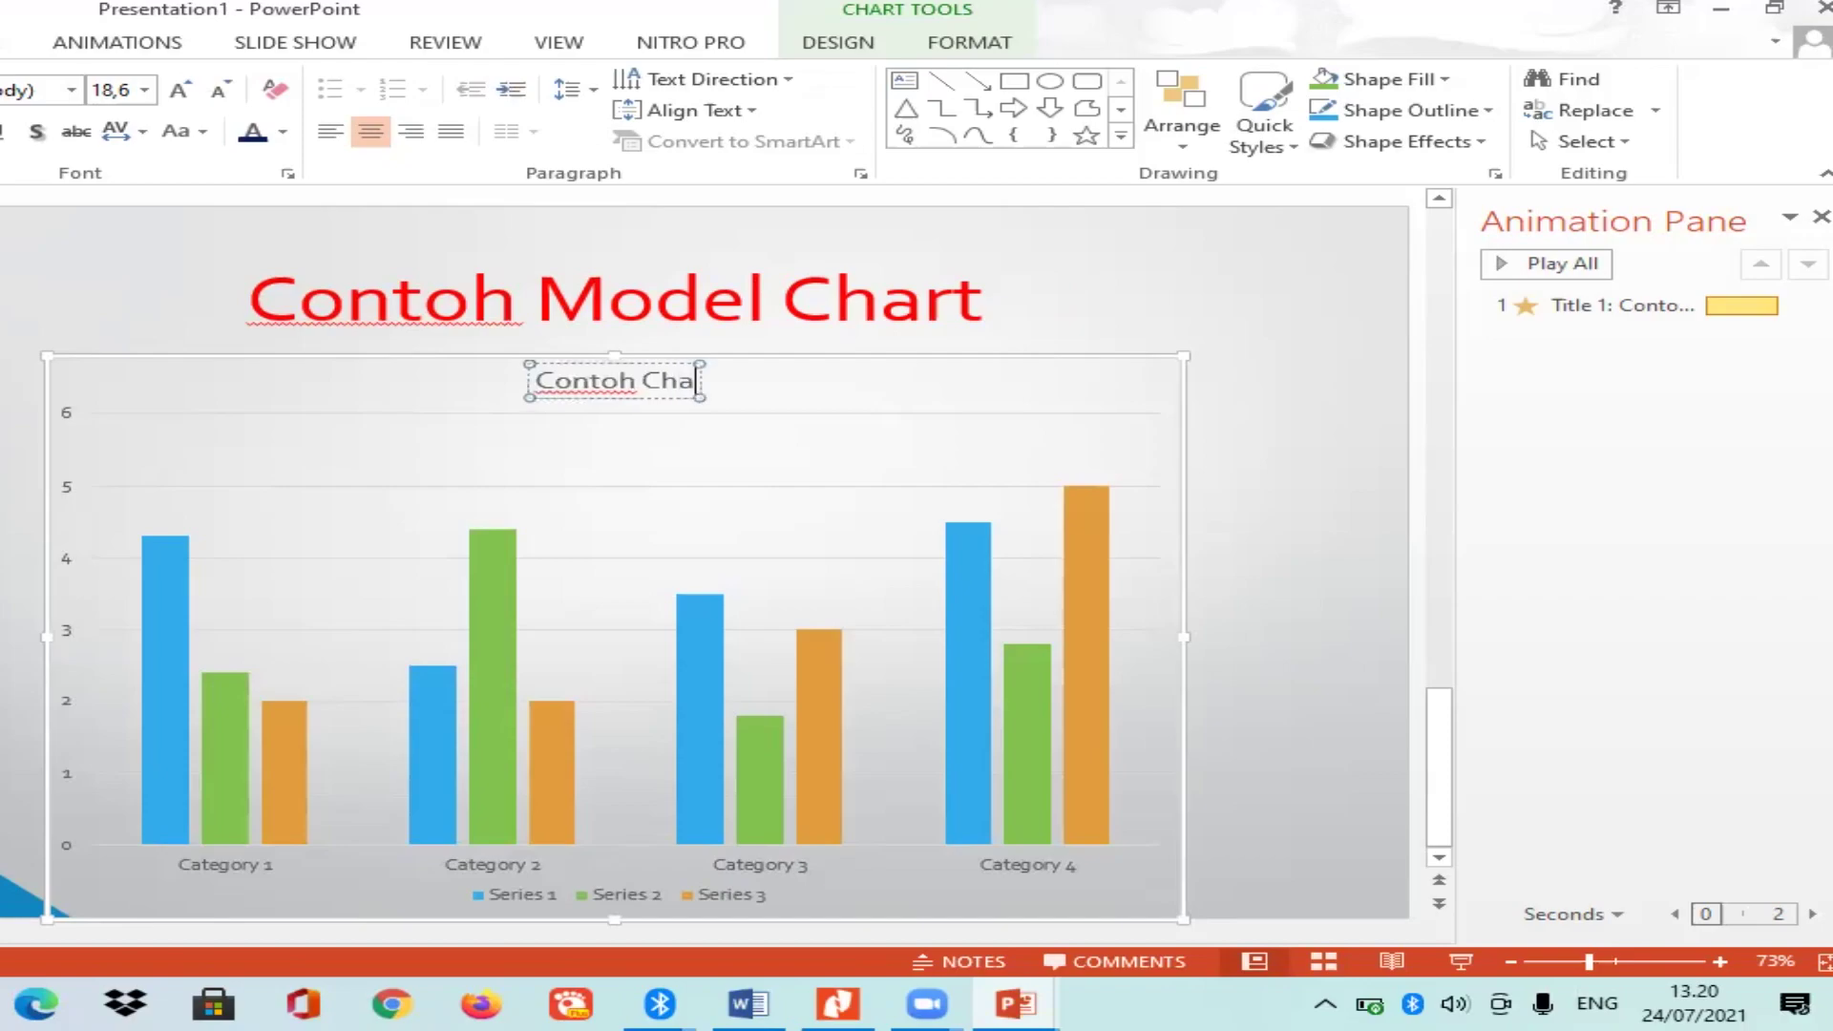
text(rt)
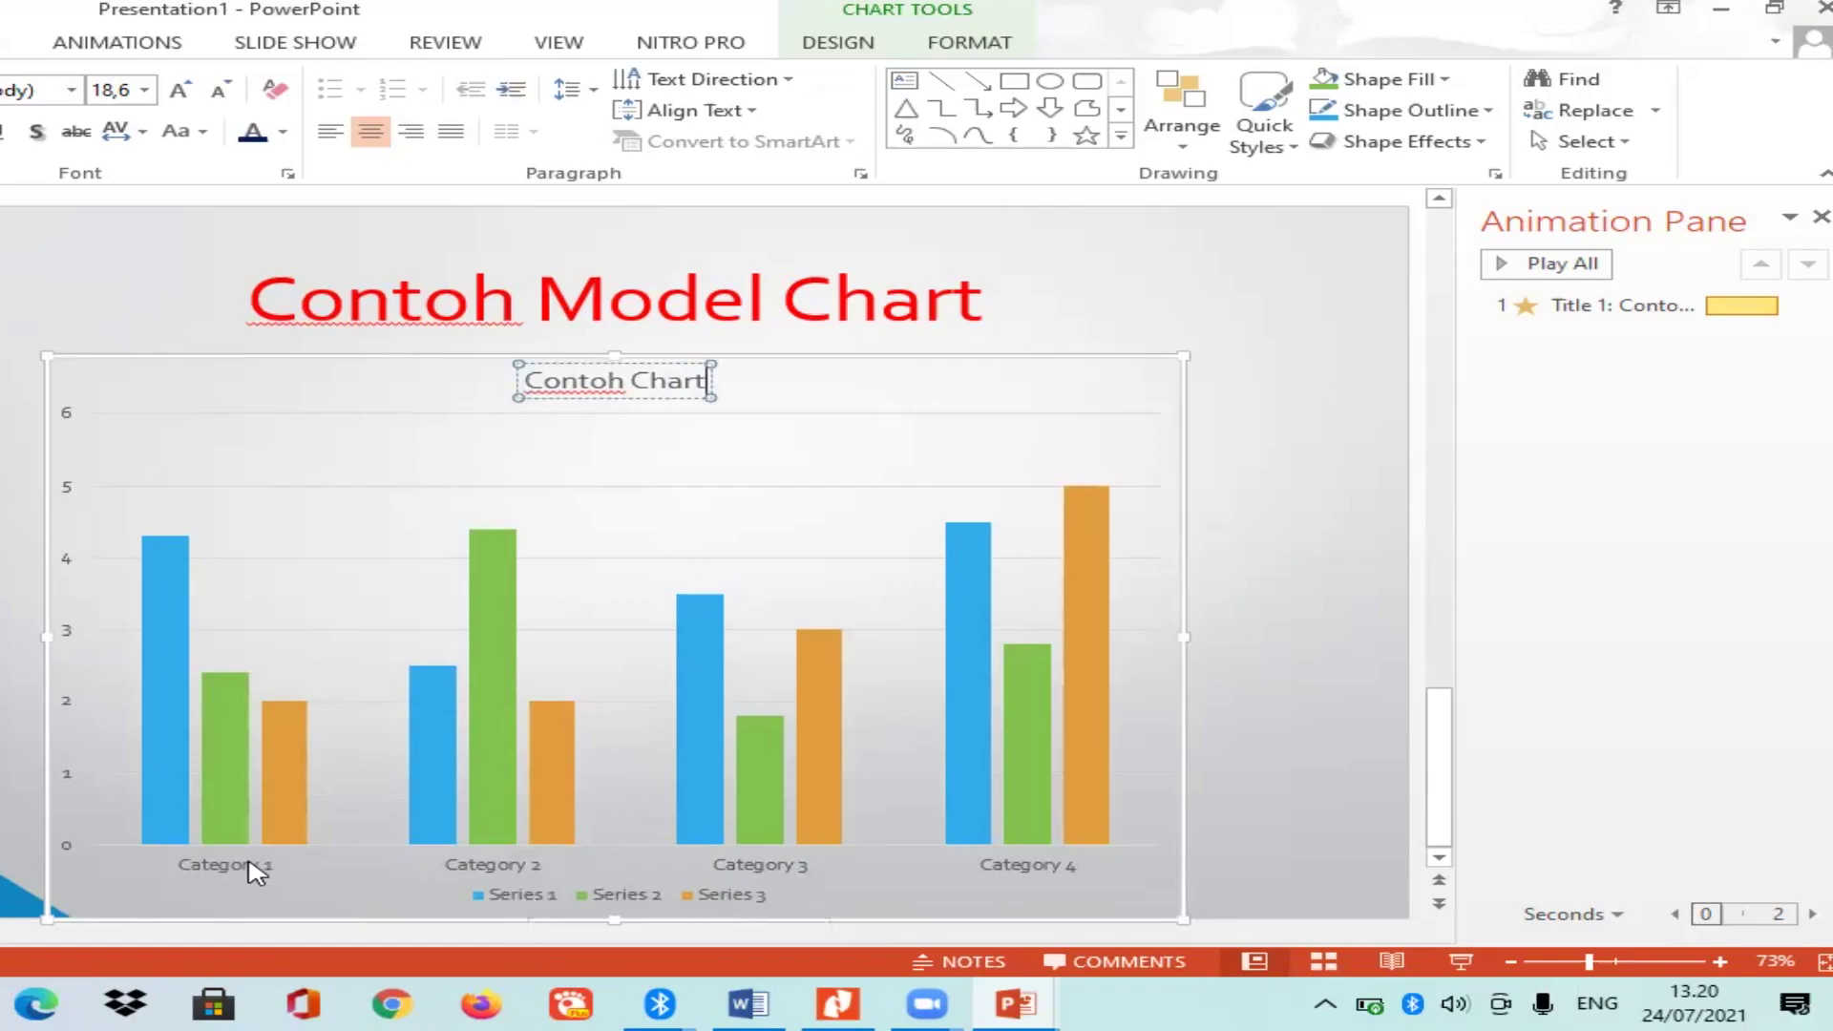
click(251, 871)
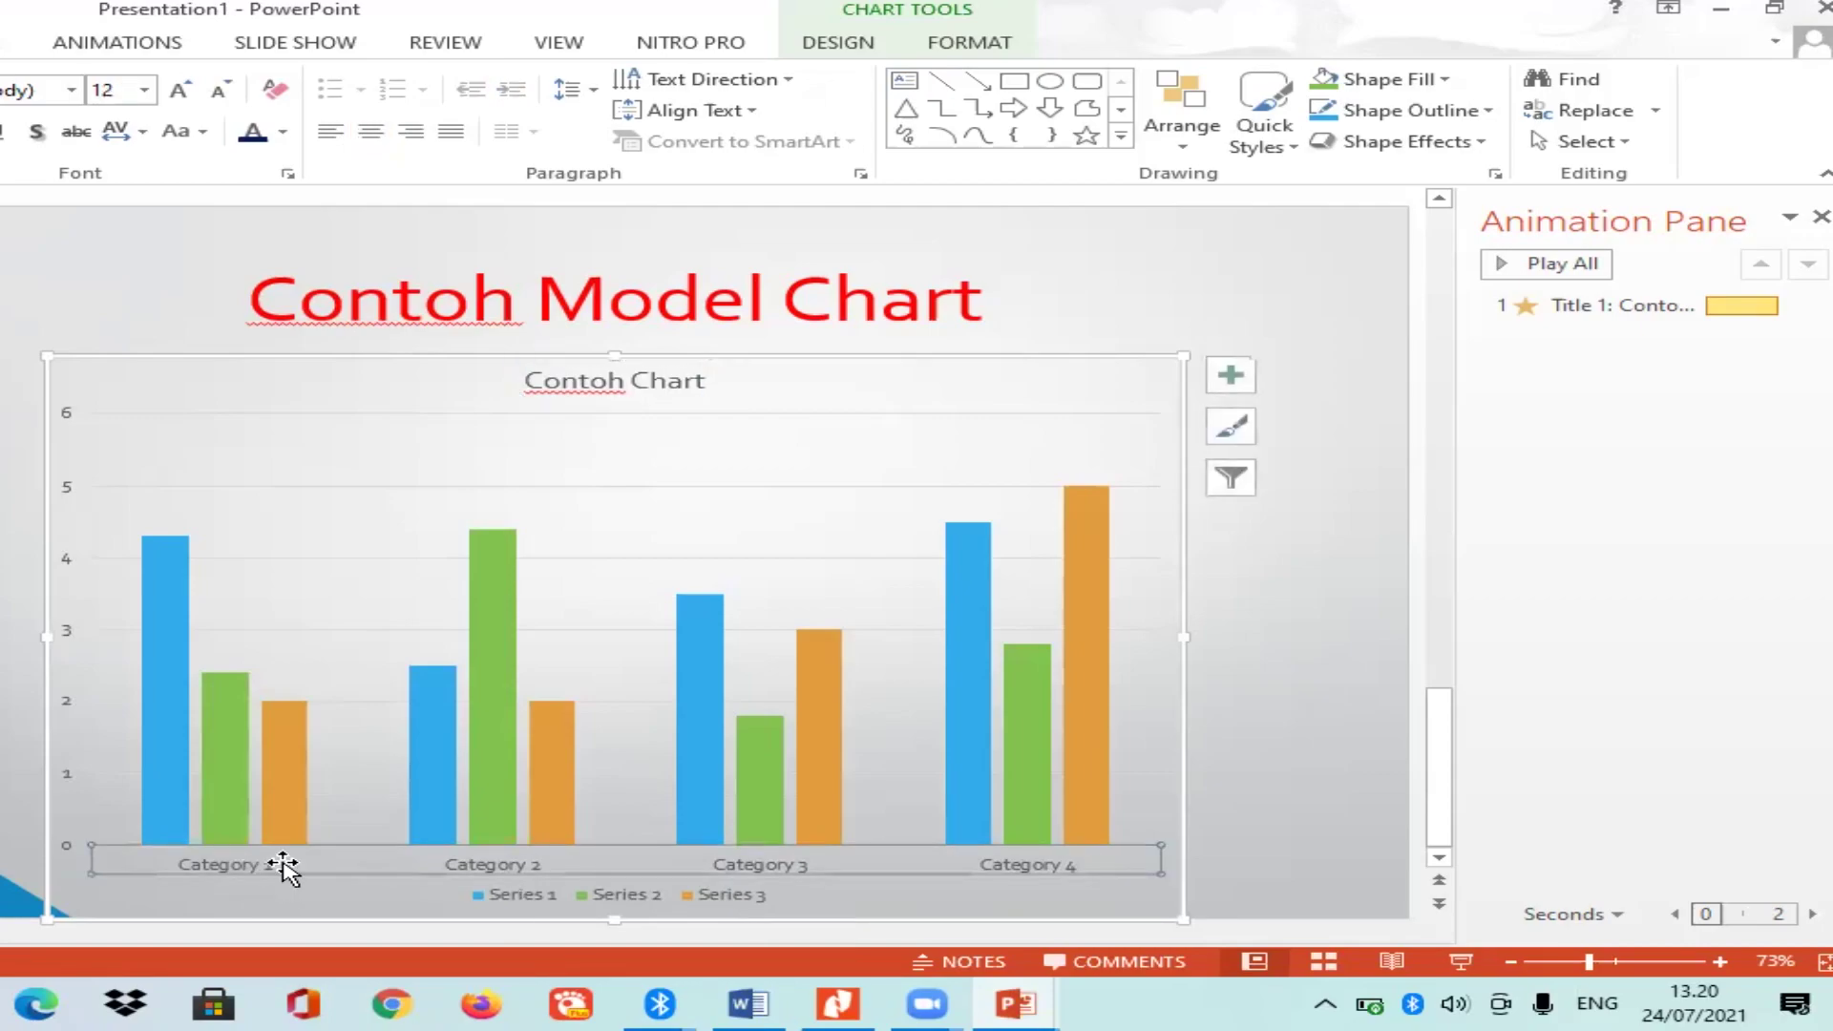
Apply an entrance animation to the column chart so it plays after the title.
click(1260, 704)
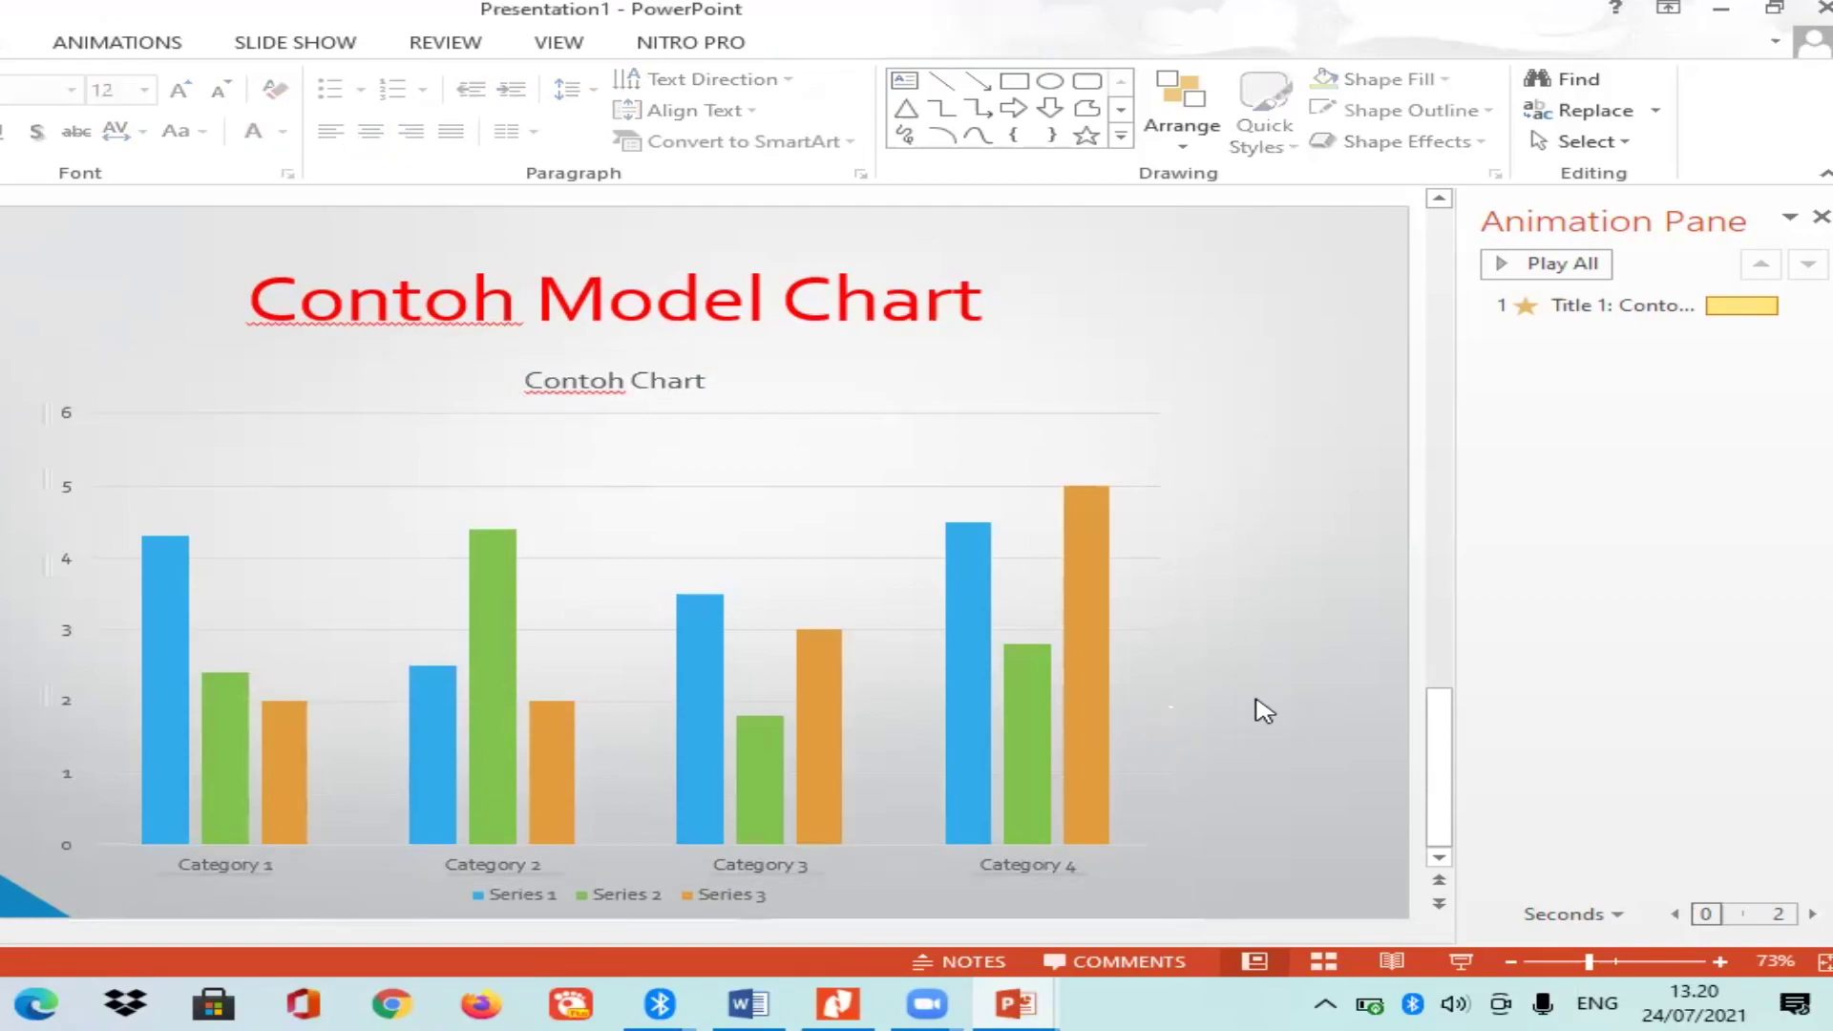
click(691, 413)
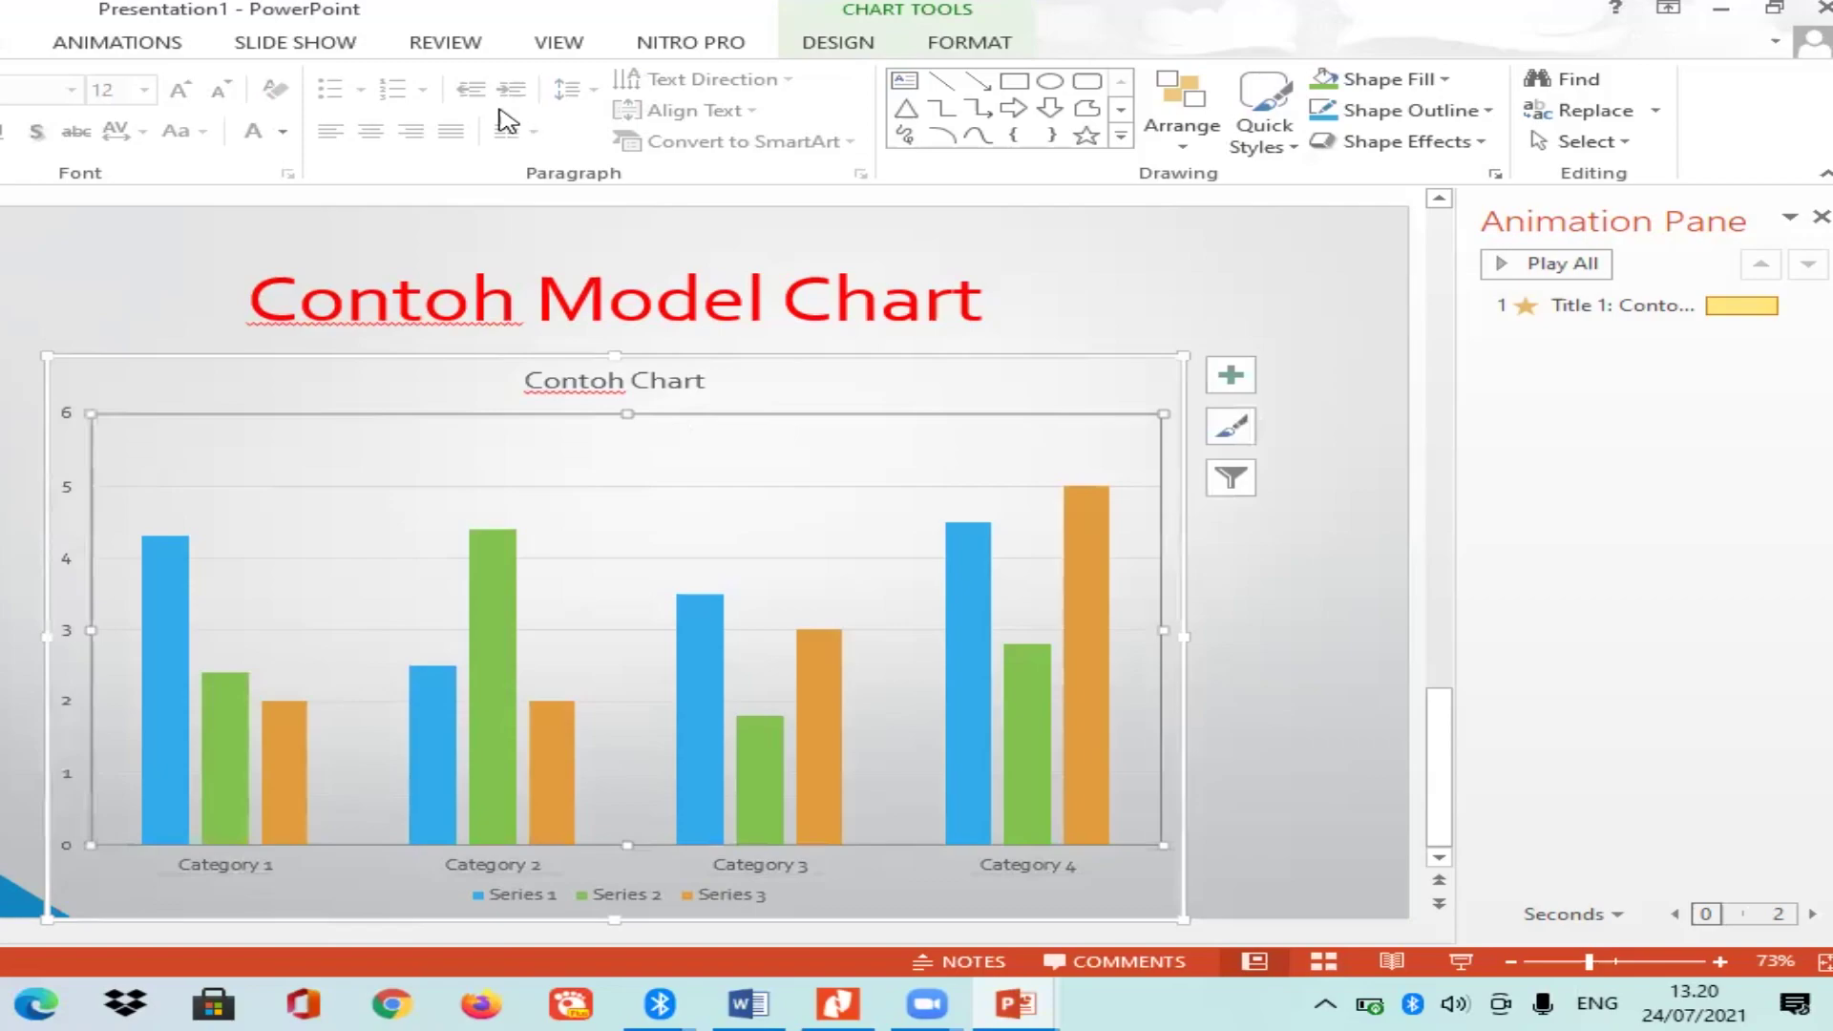
click(114, 43)
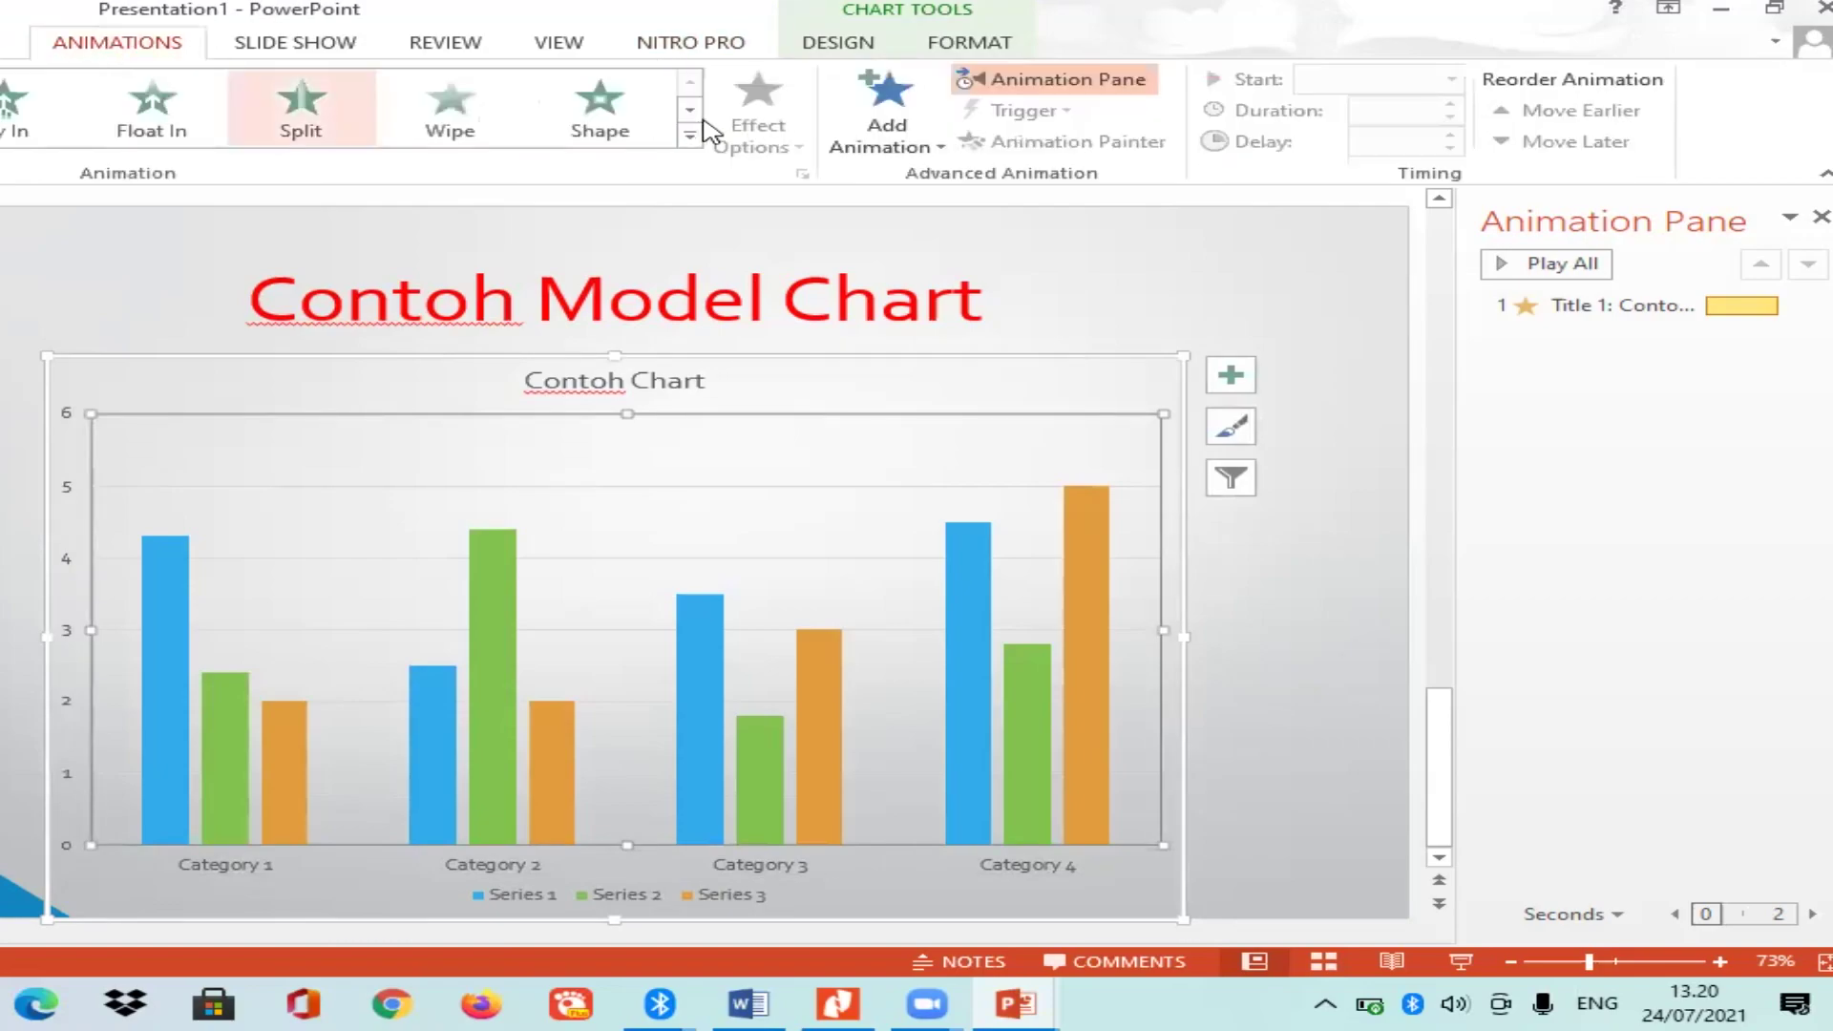
click(689, 110)
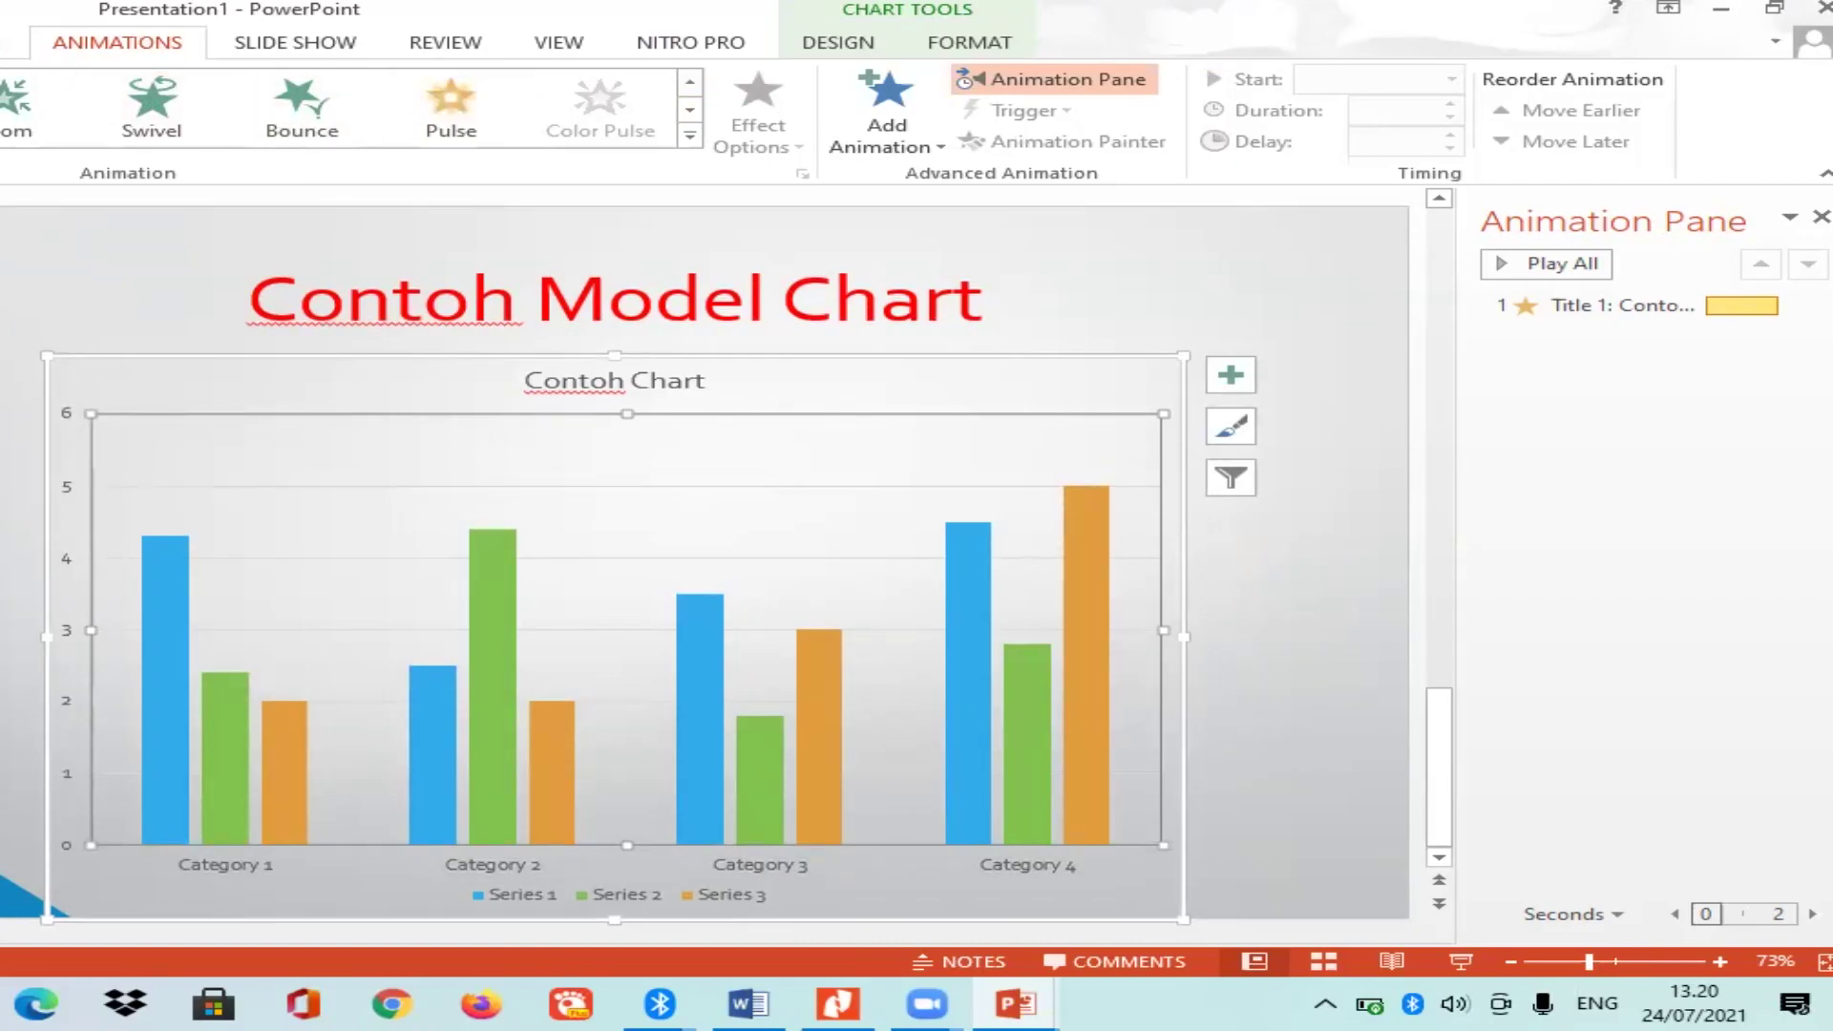
click(150, 101)
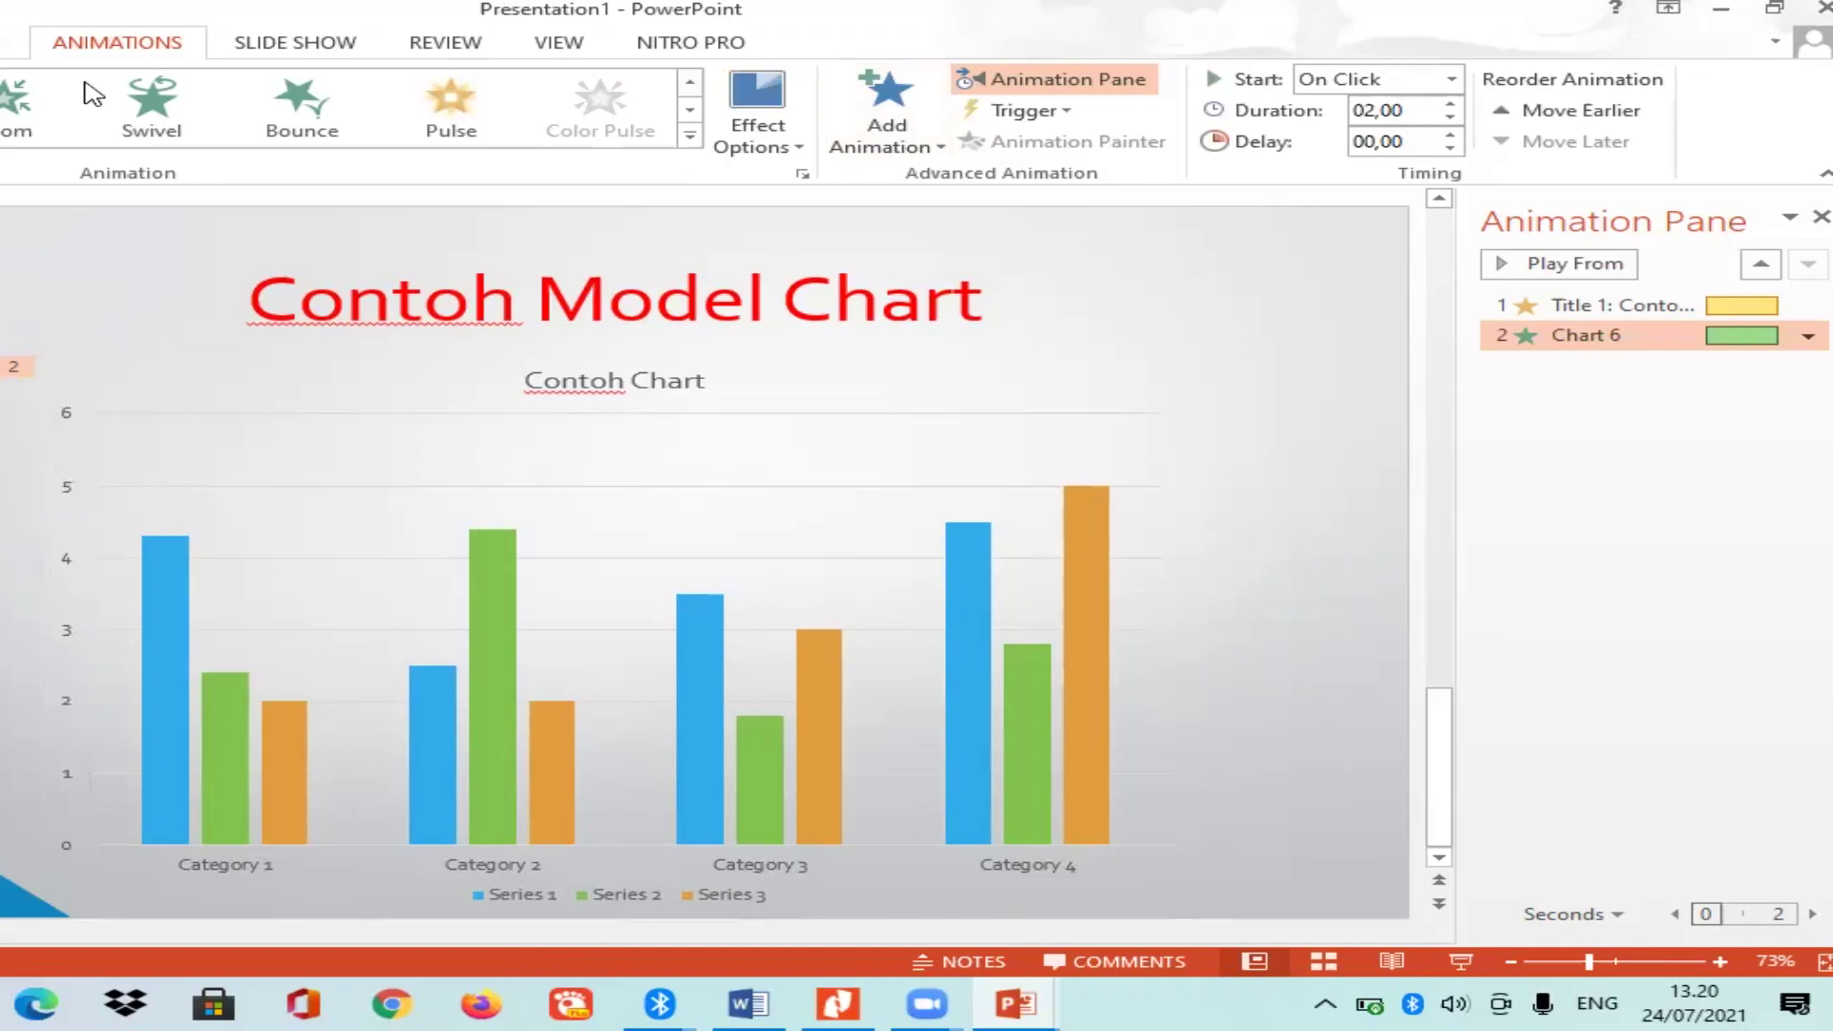
click(224, 48)
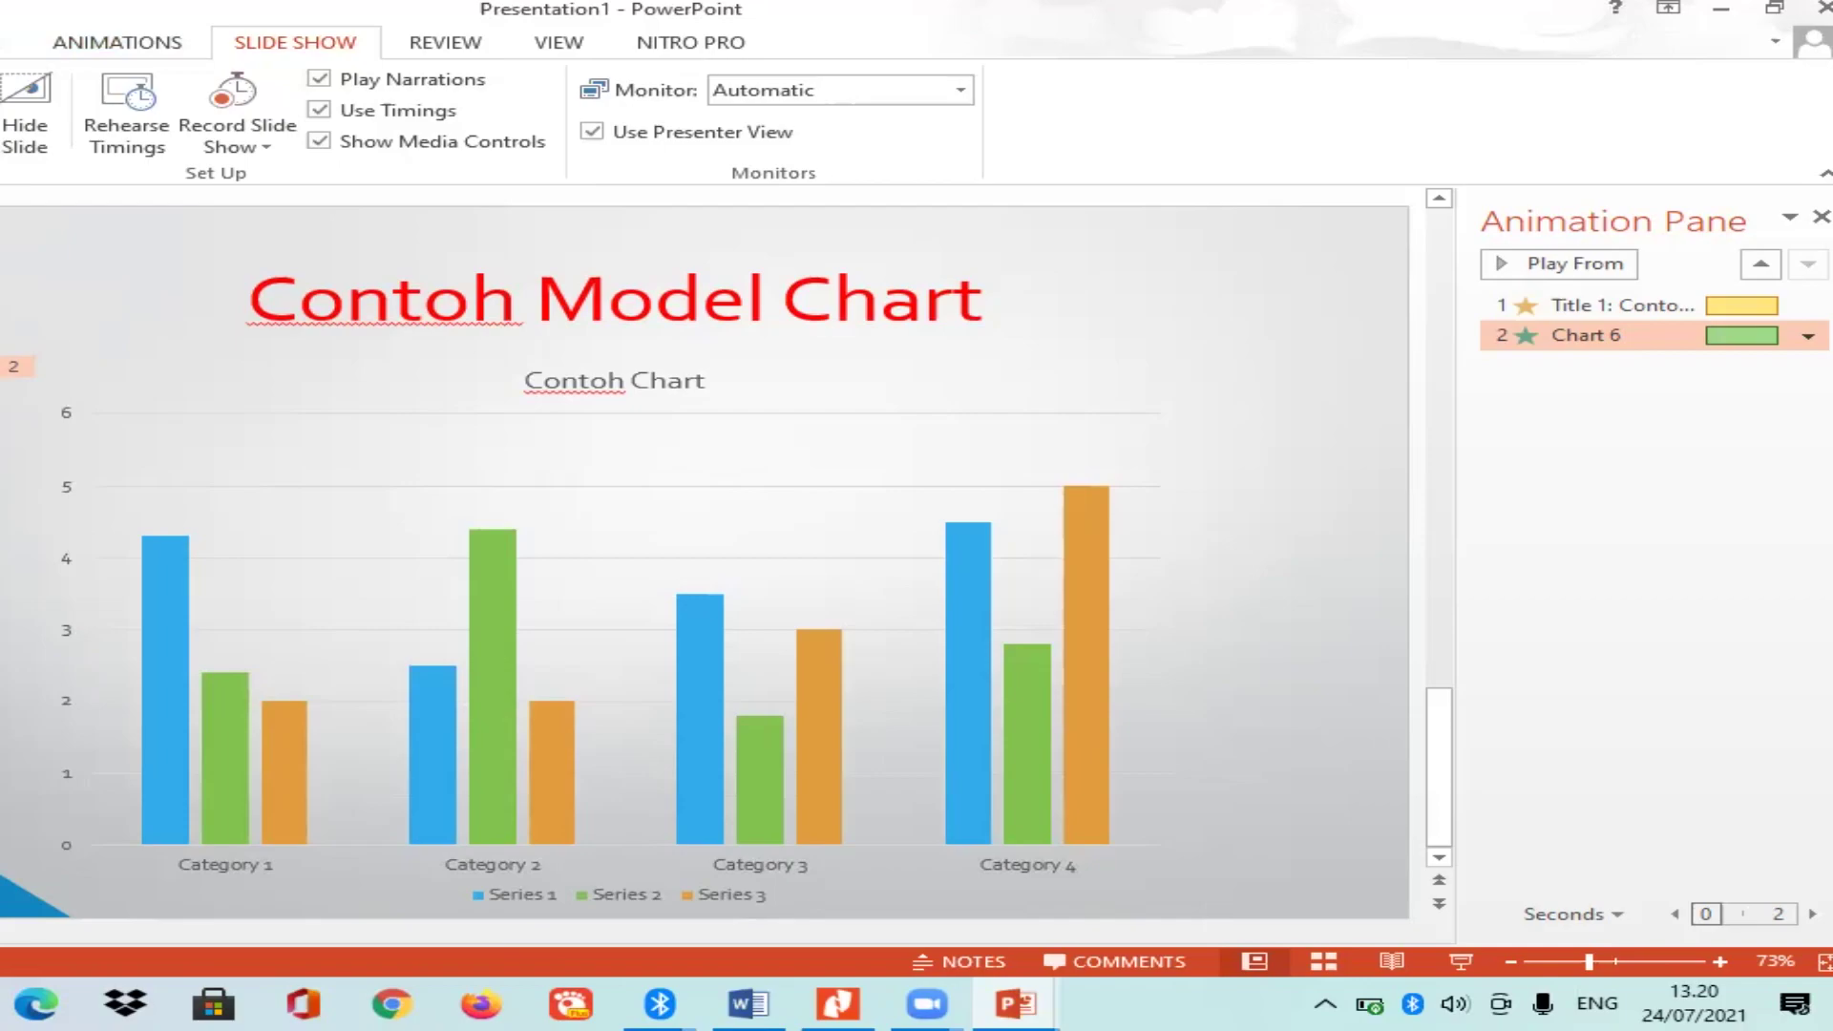
key(F5)
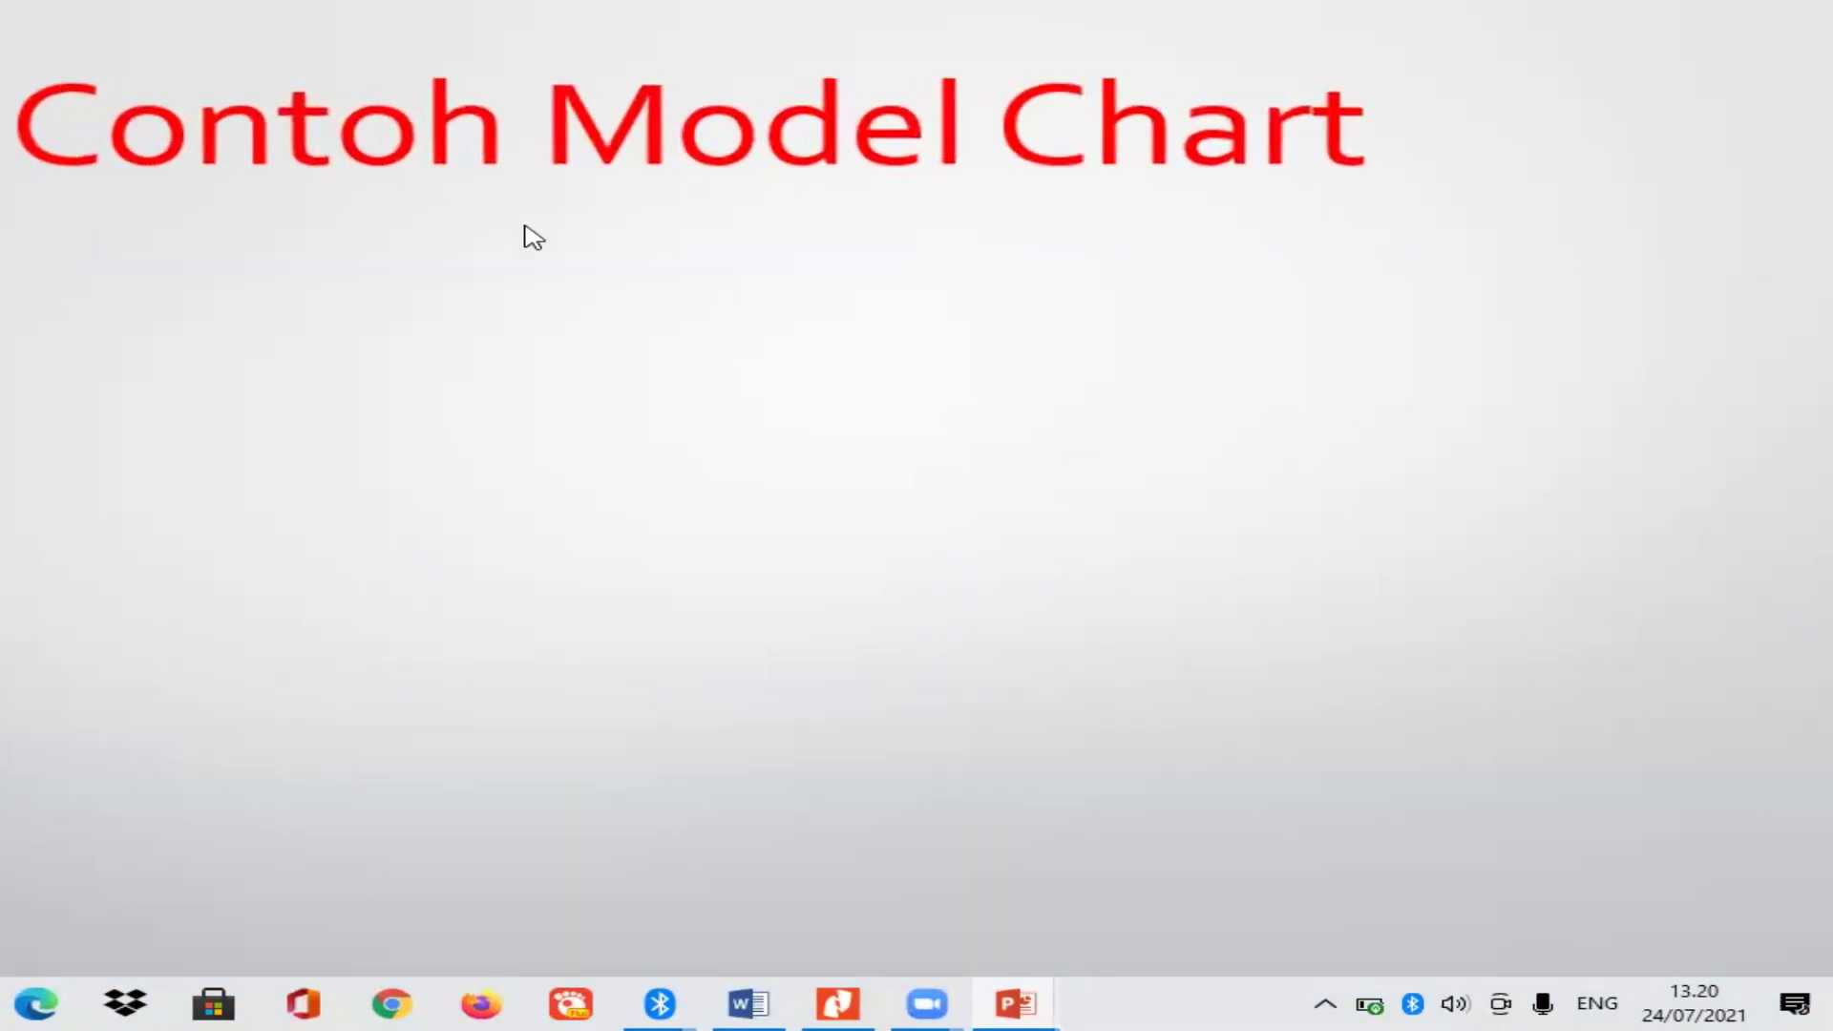
key(Right)
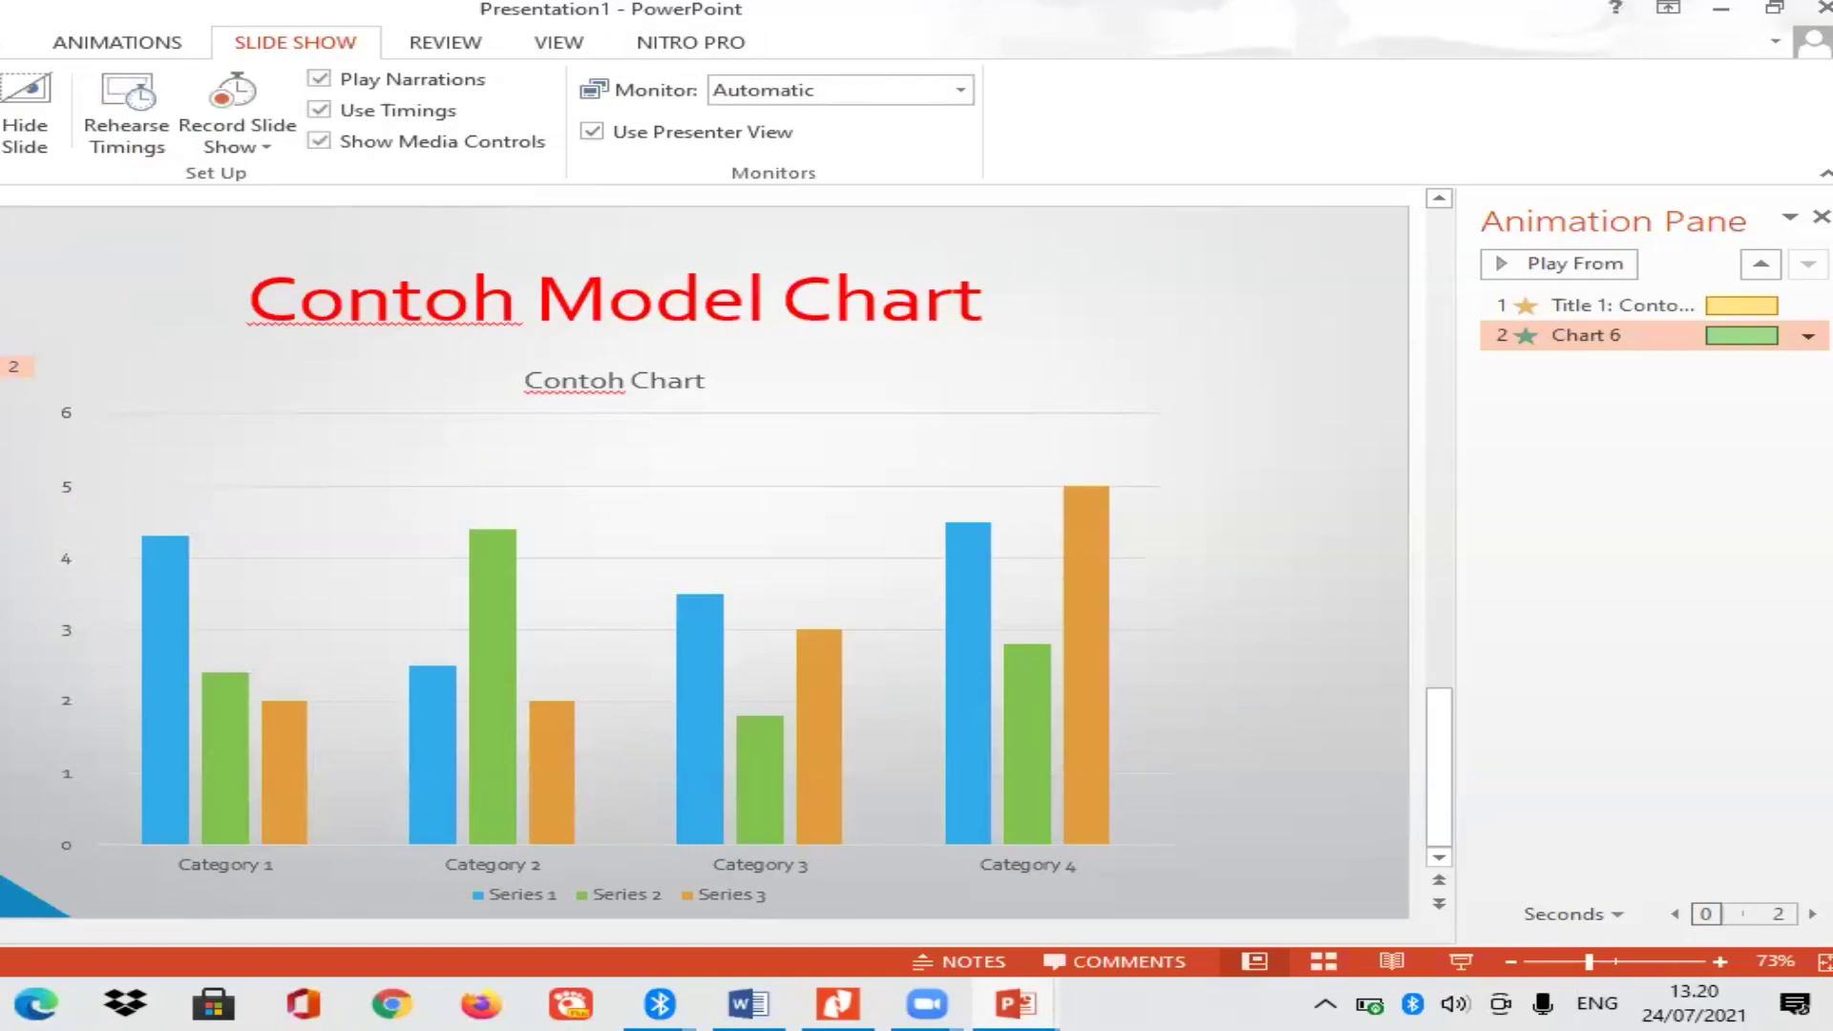
key(alt+h)
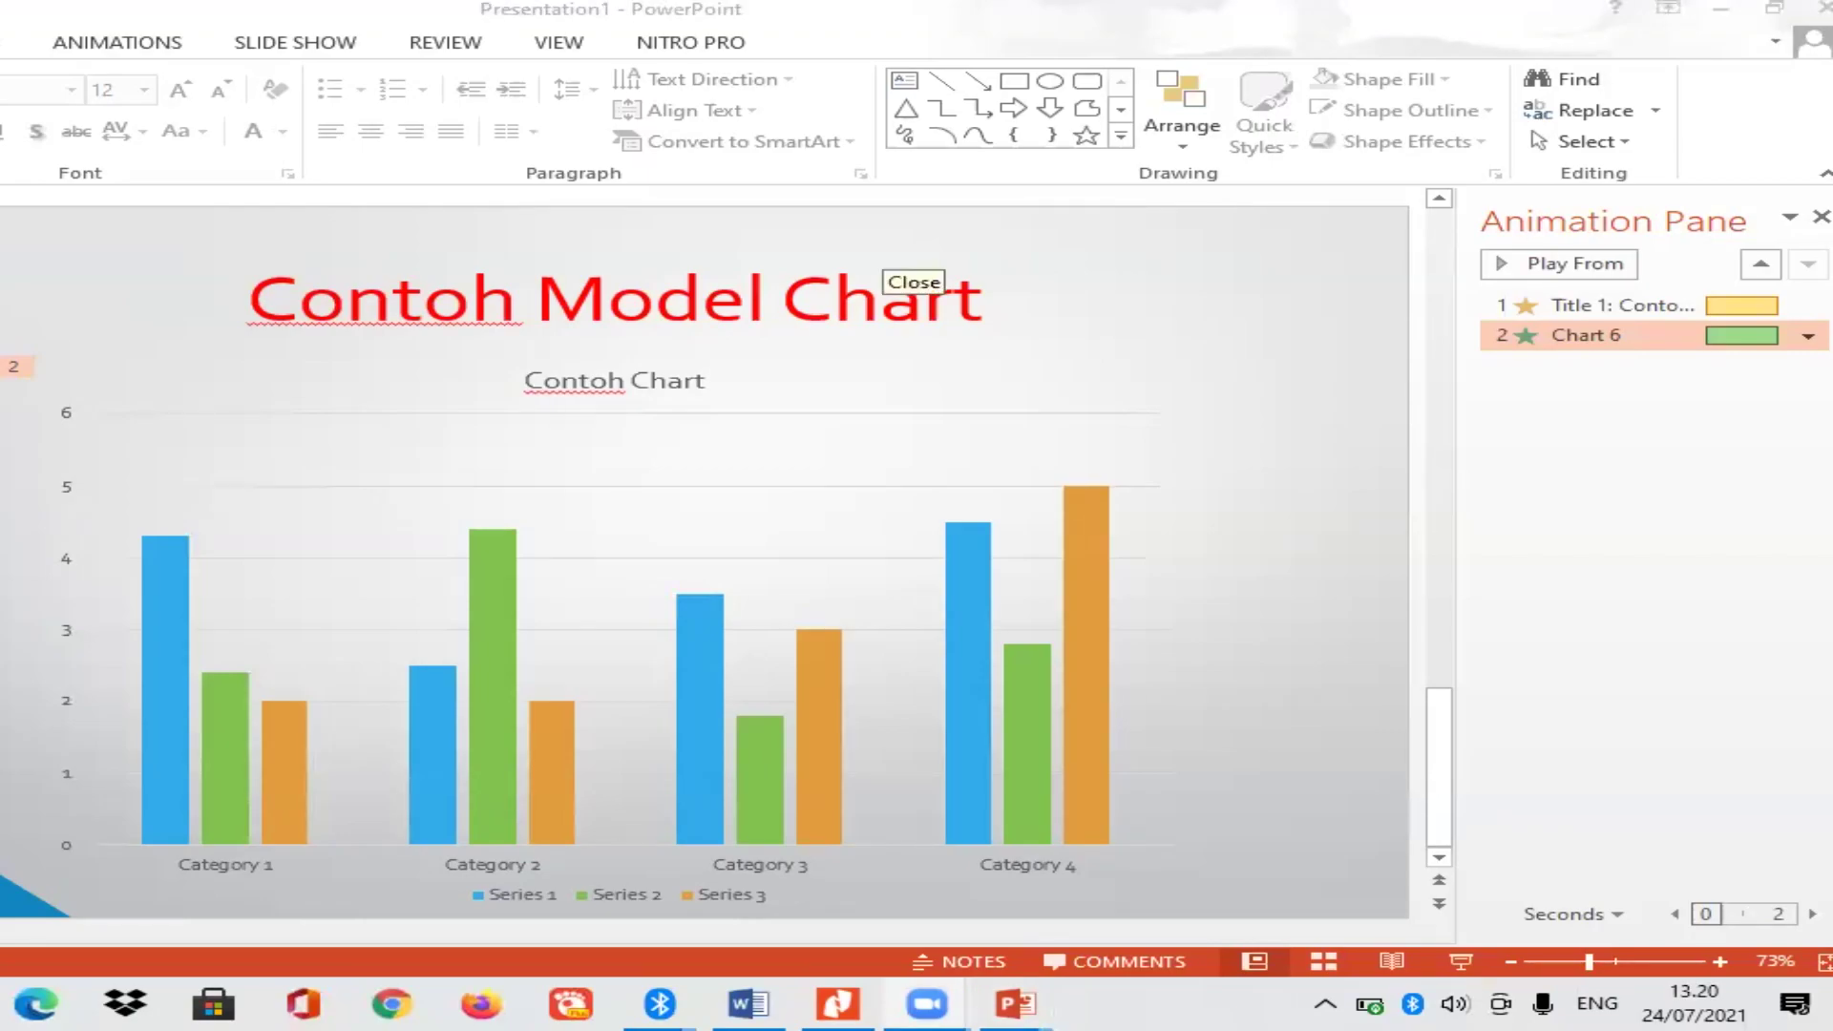
Delete the existing column chart from the slide.
click(792, 501)
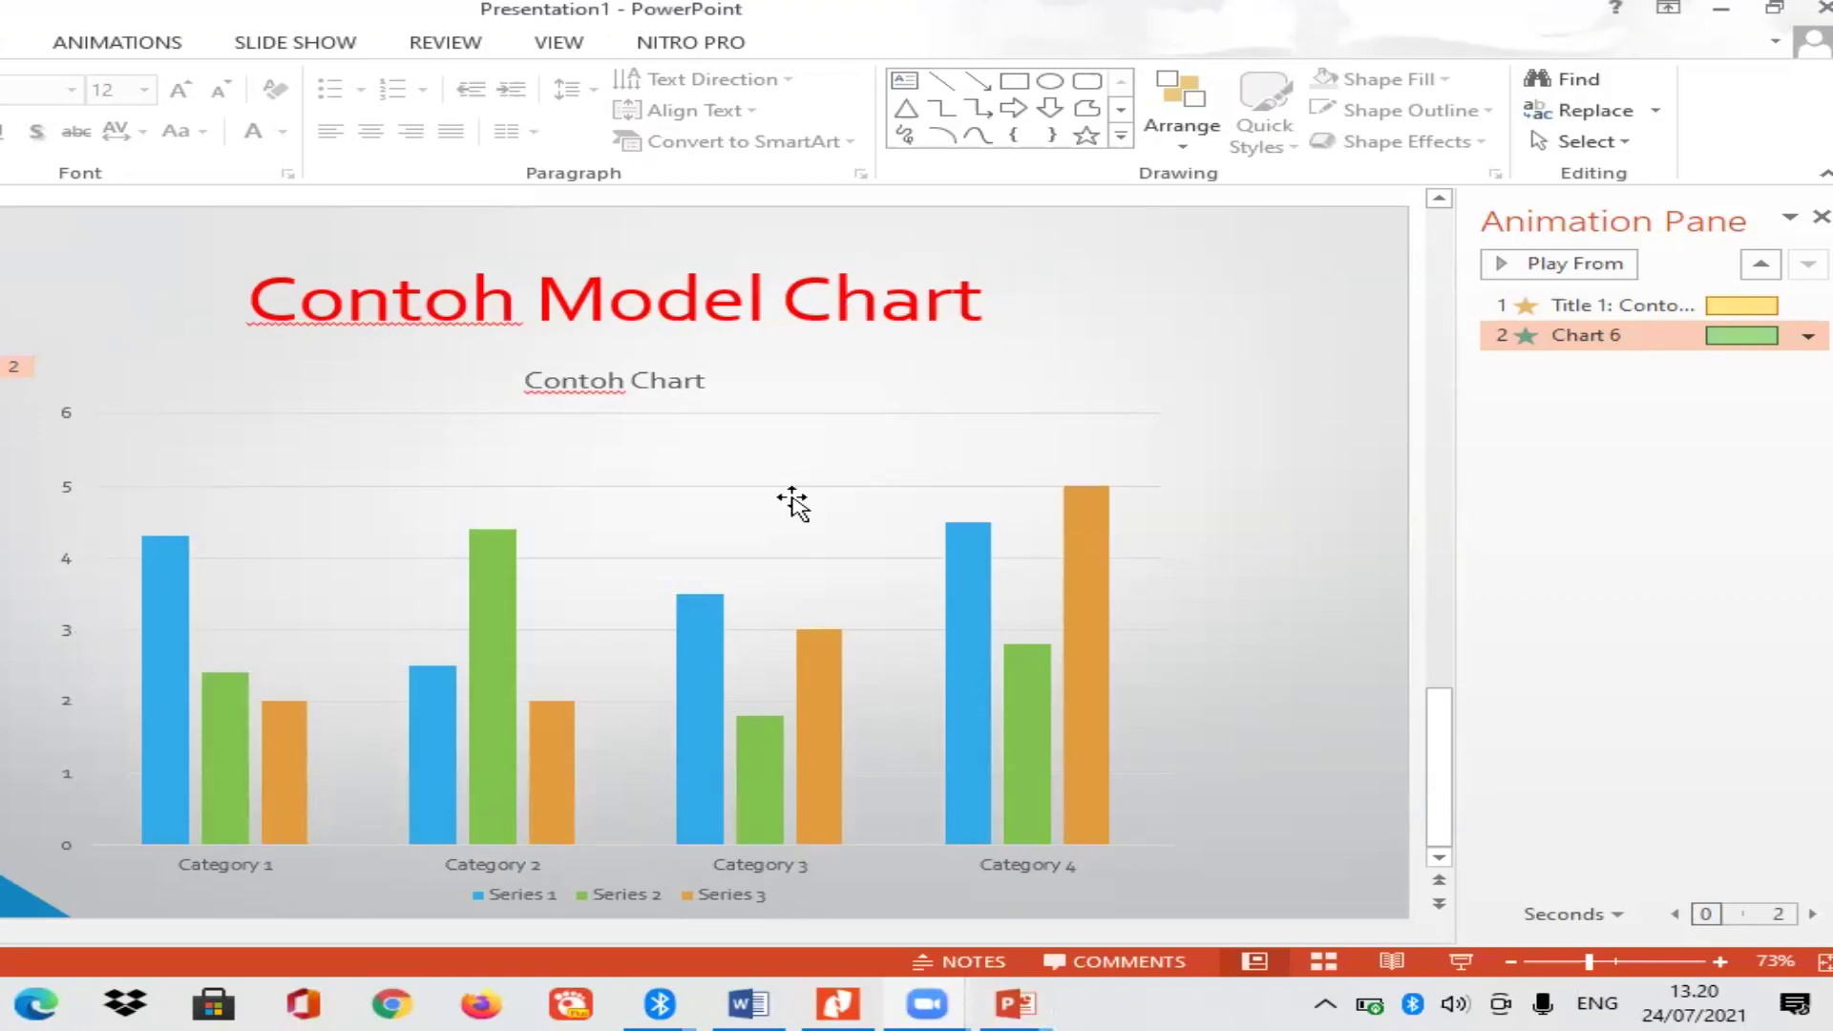
click(792, 502)
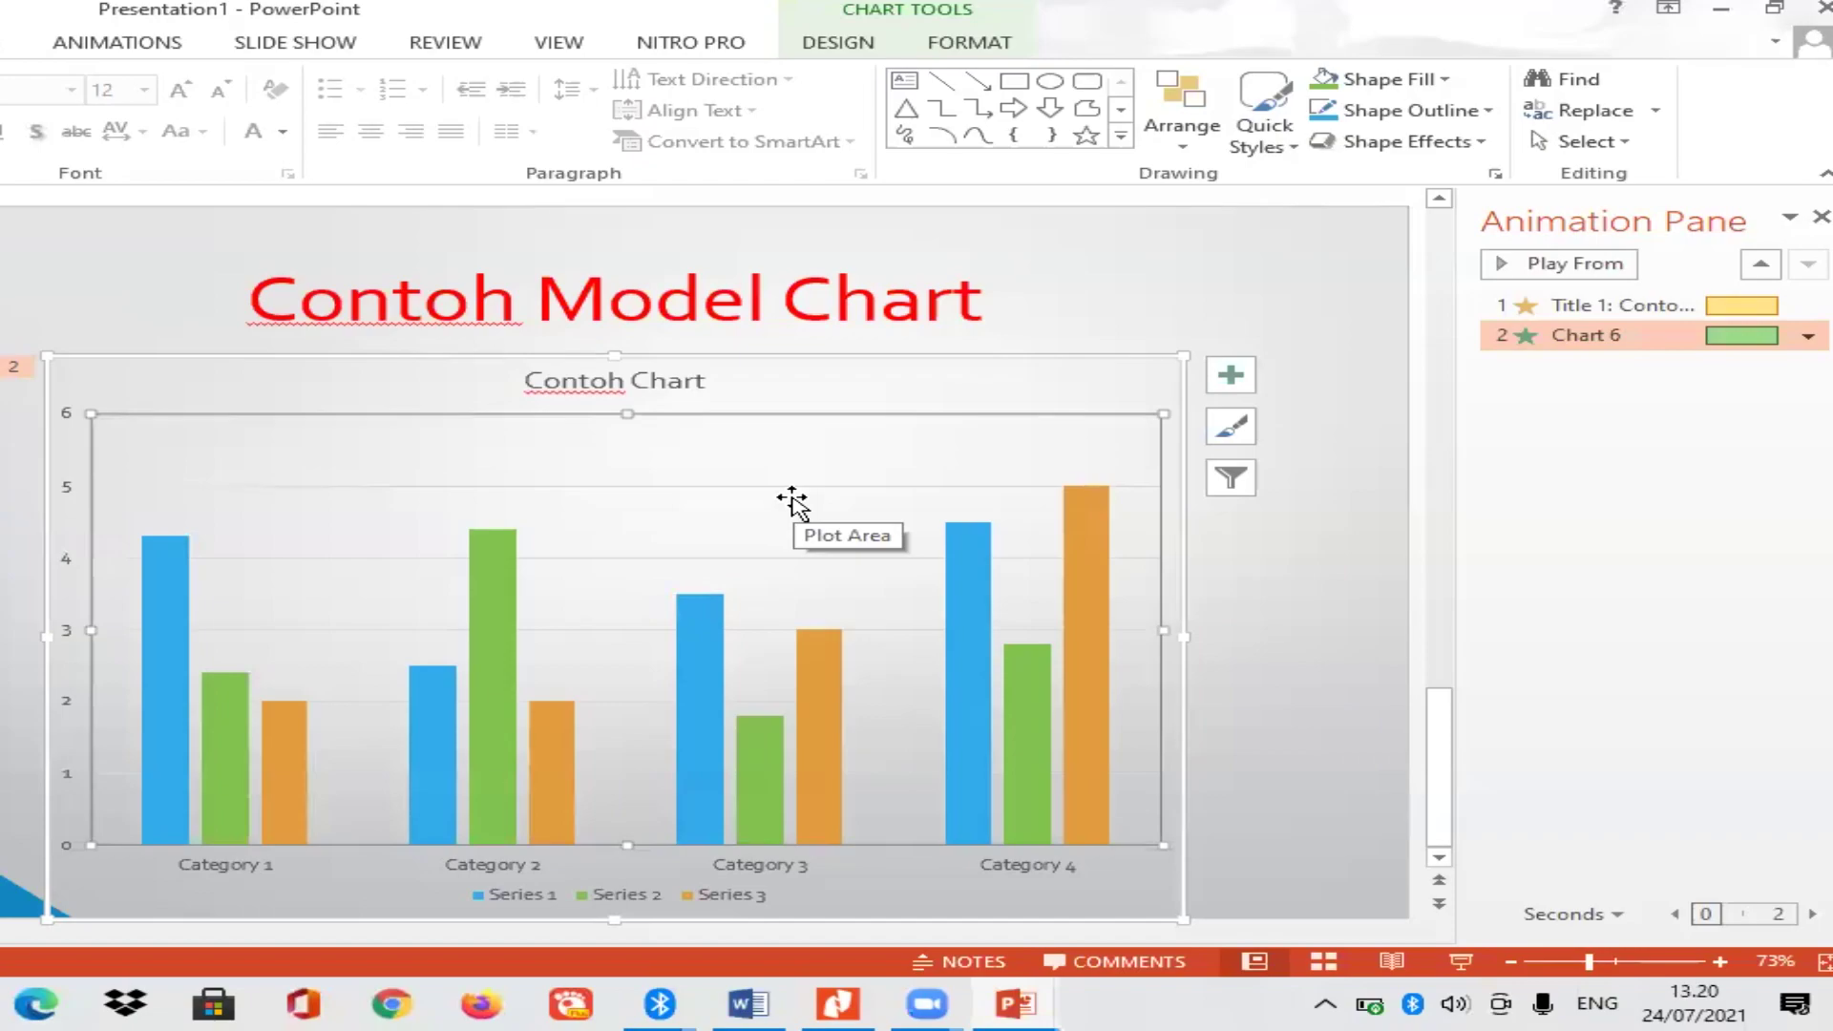
click(854, 368)
key(Delete)
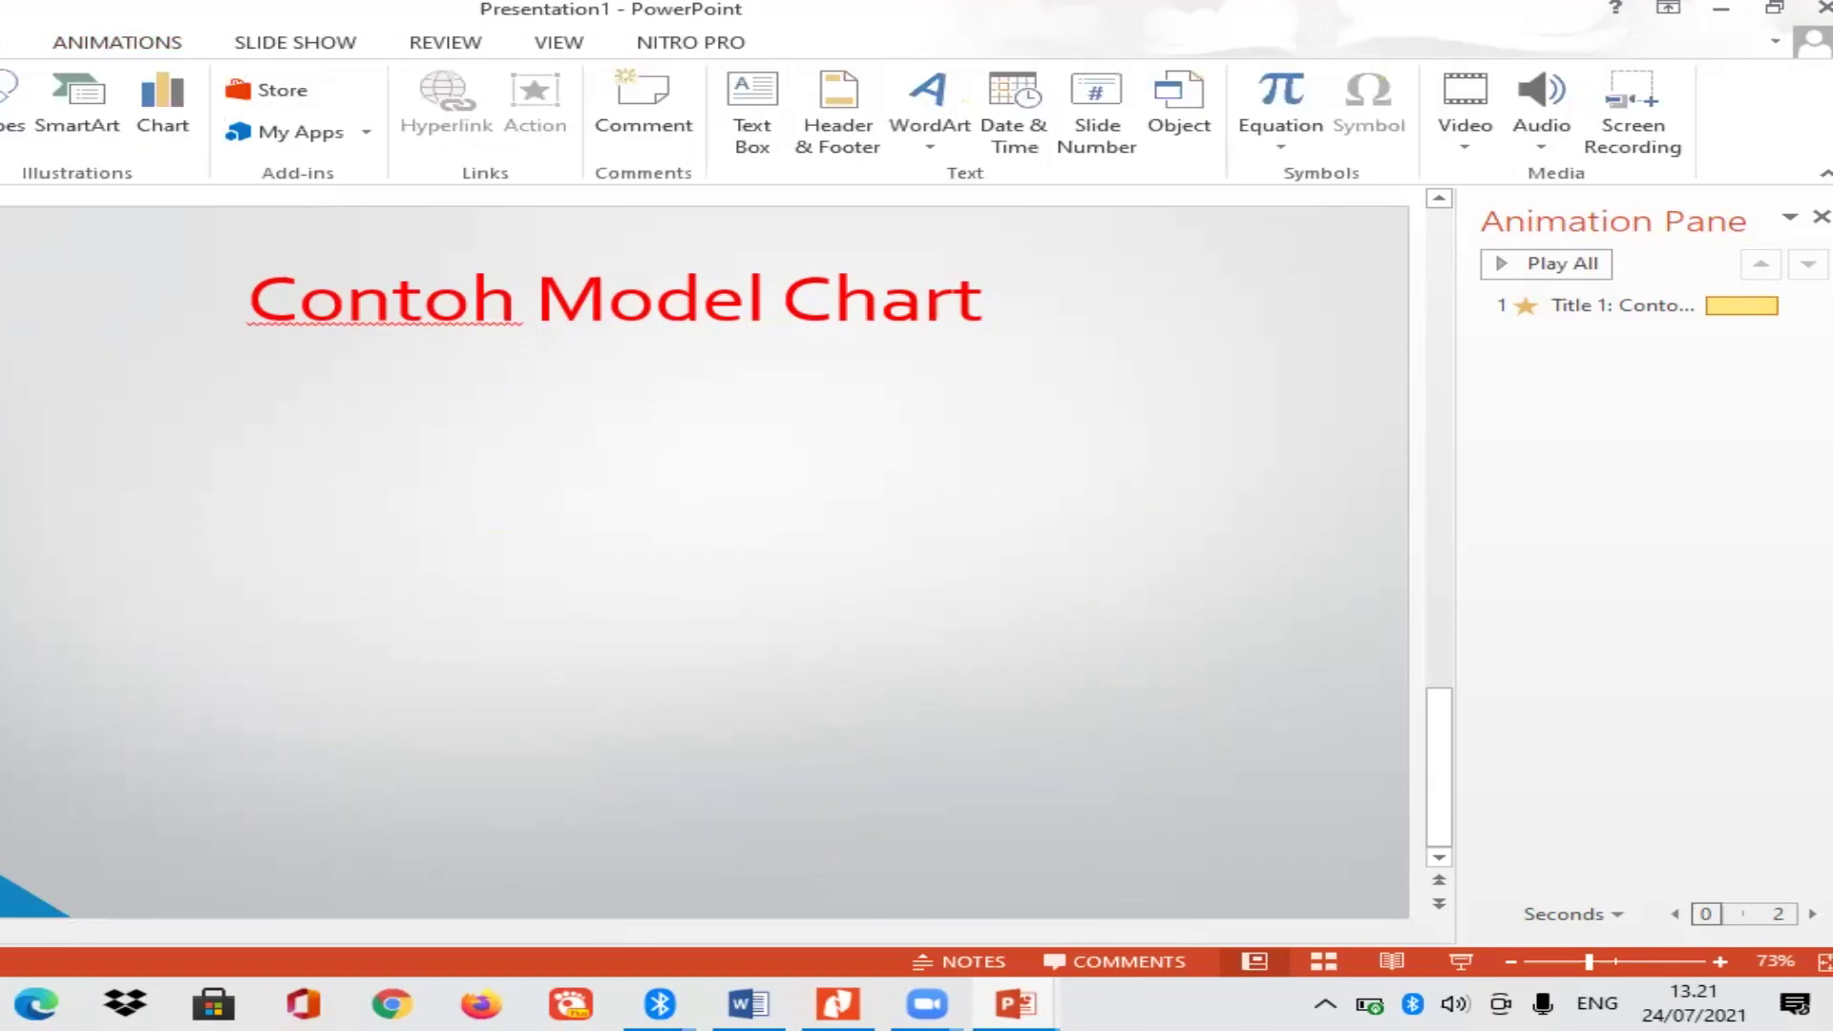
Preview the Pie, Bar and Area chart types in Insert Chart, then choose Line.
click(164, 105)
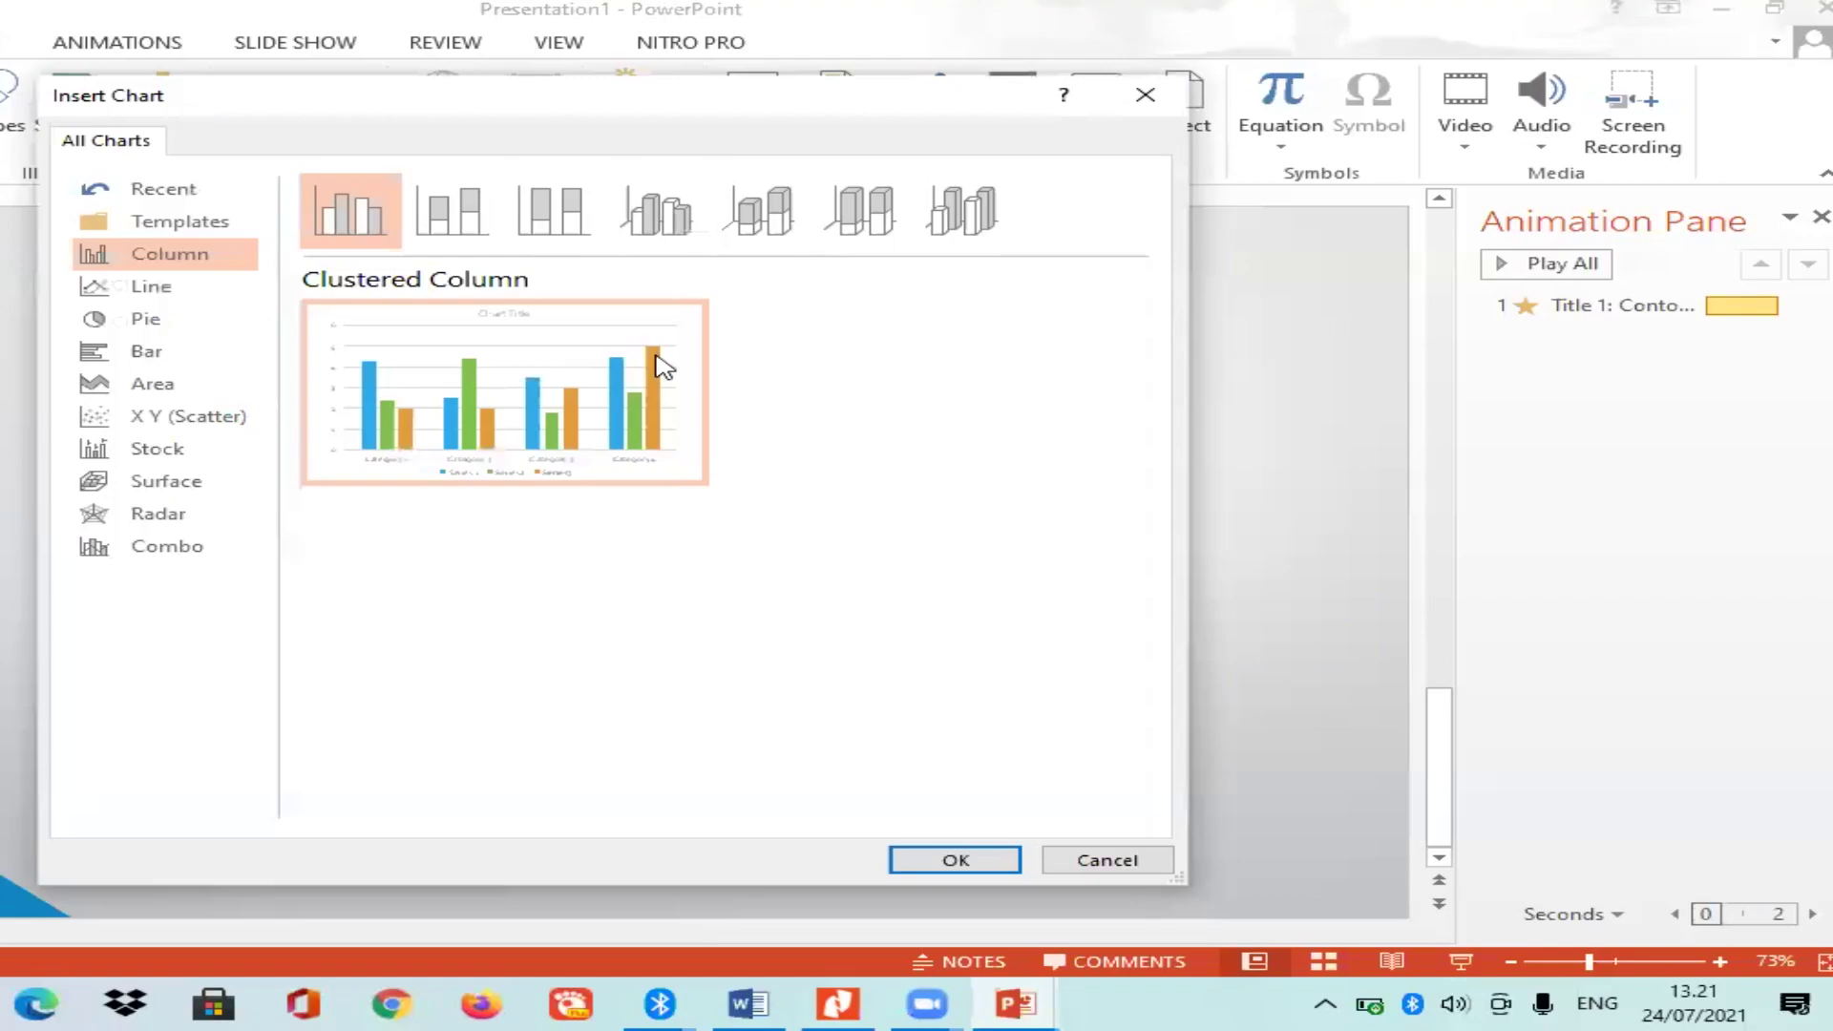
click(184, 289)
click(197, 327)
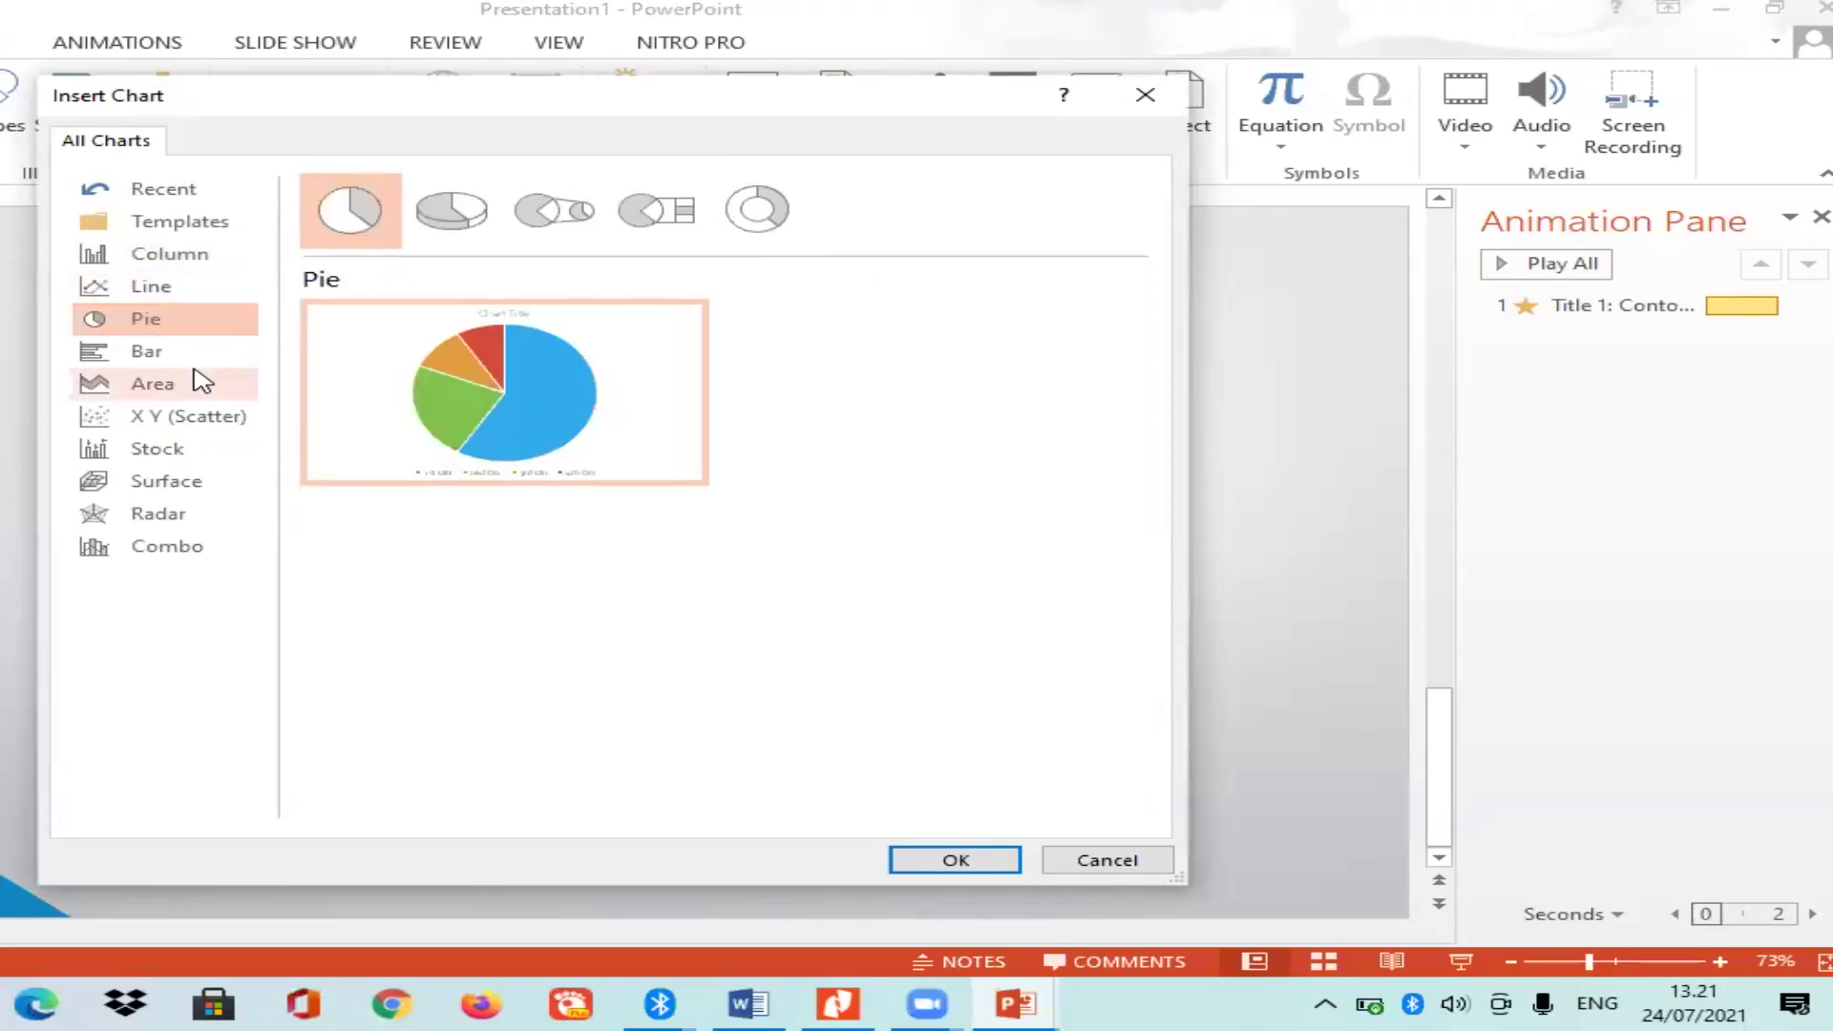
click(197, 378)
click(197, 353)
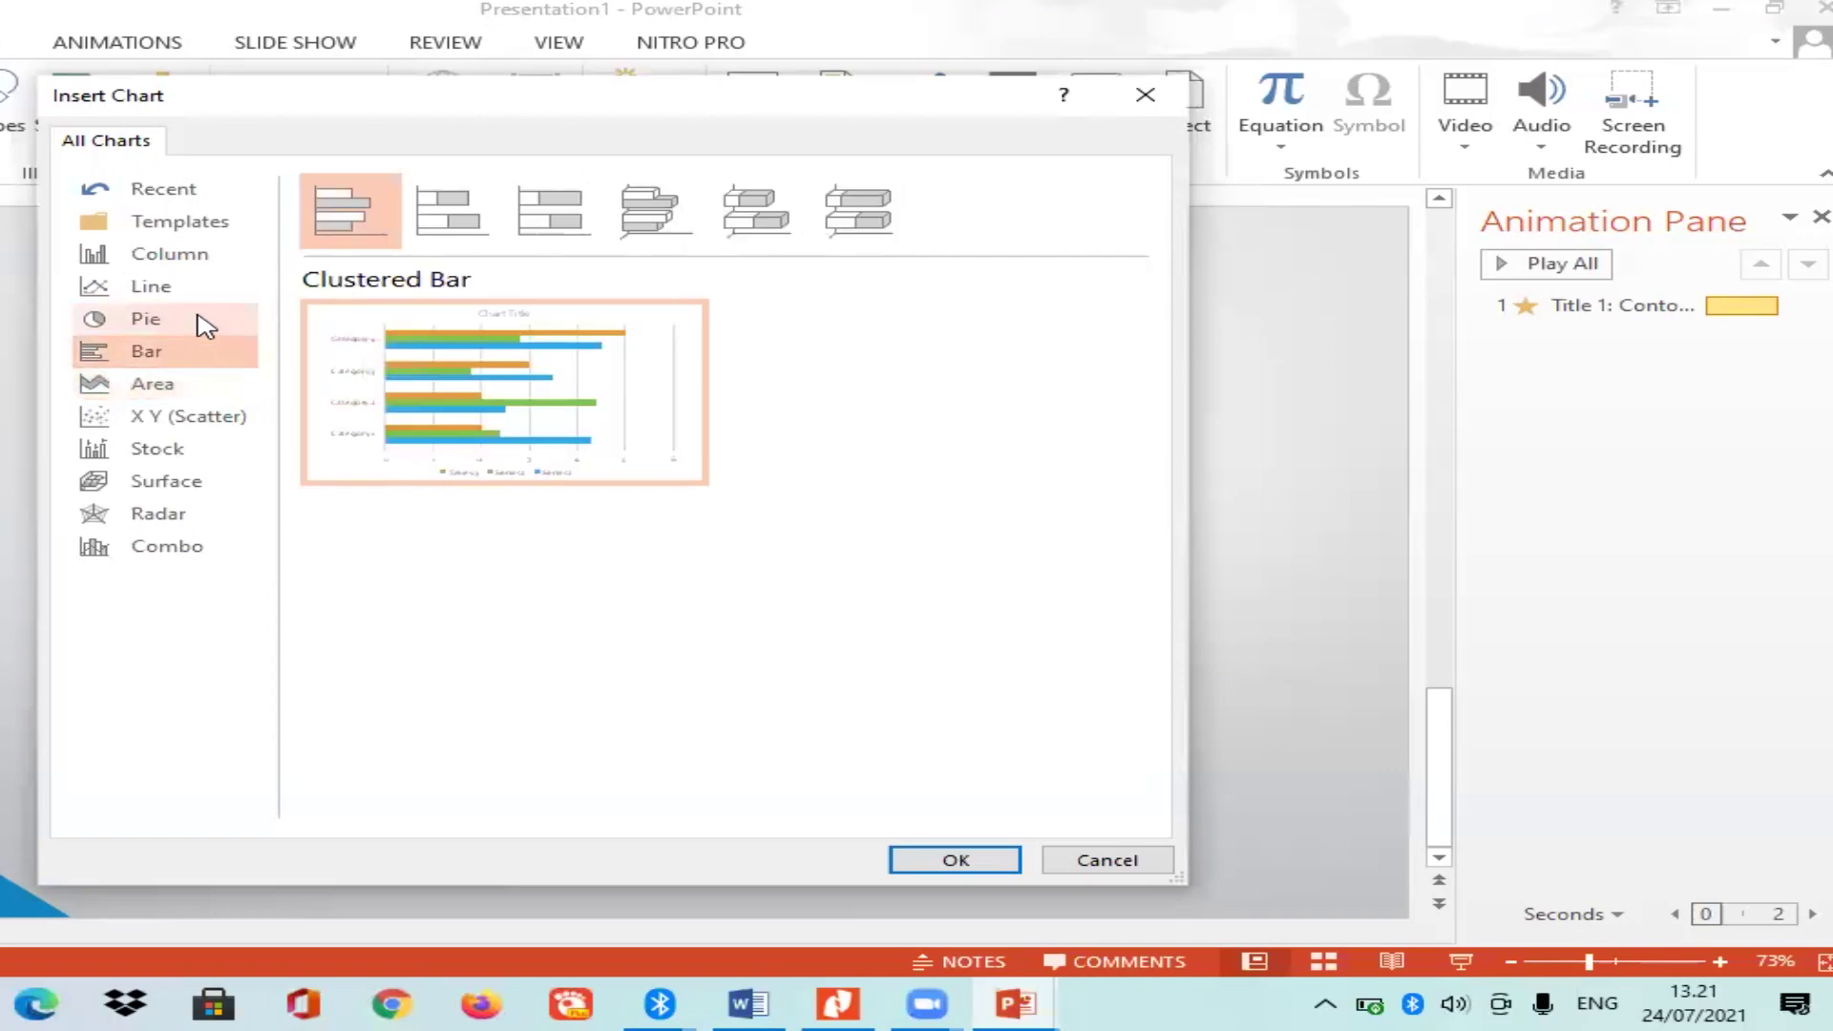
click(203, 325)
click(232, 411)
click(227, 388)
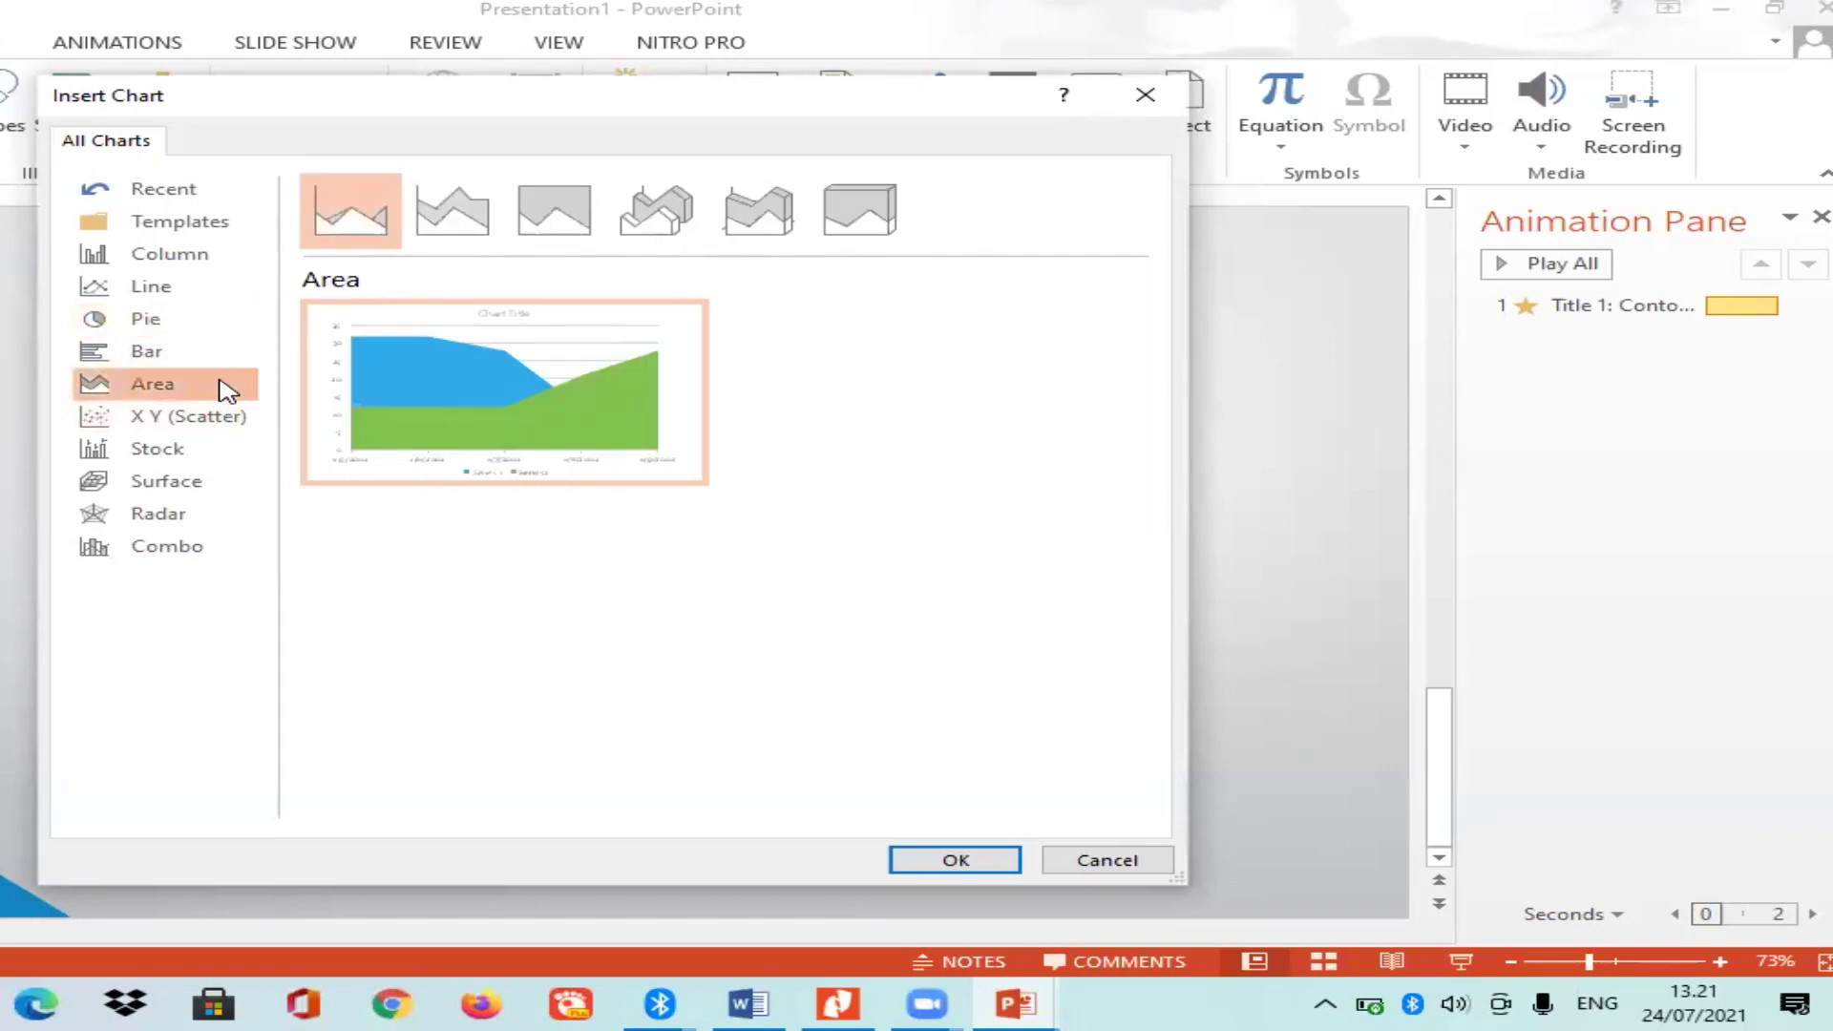
click(204, 355)
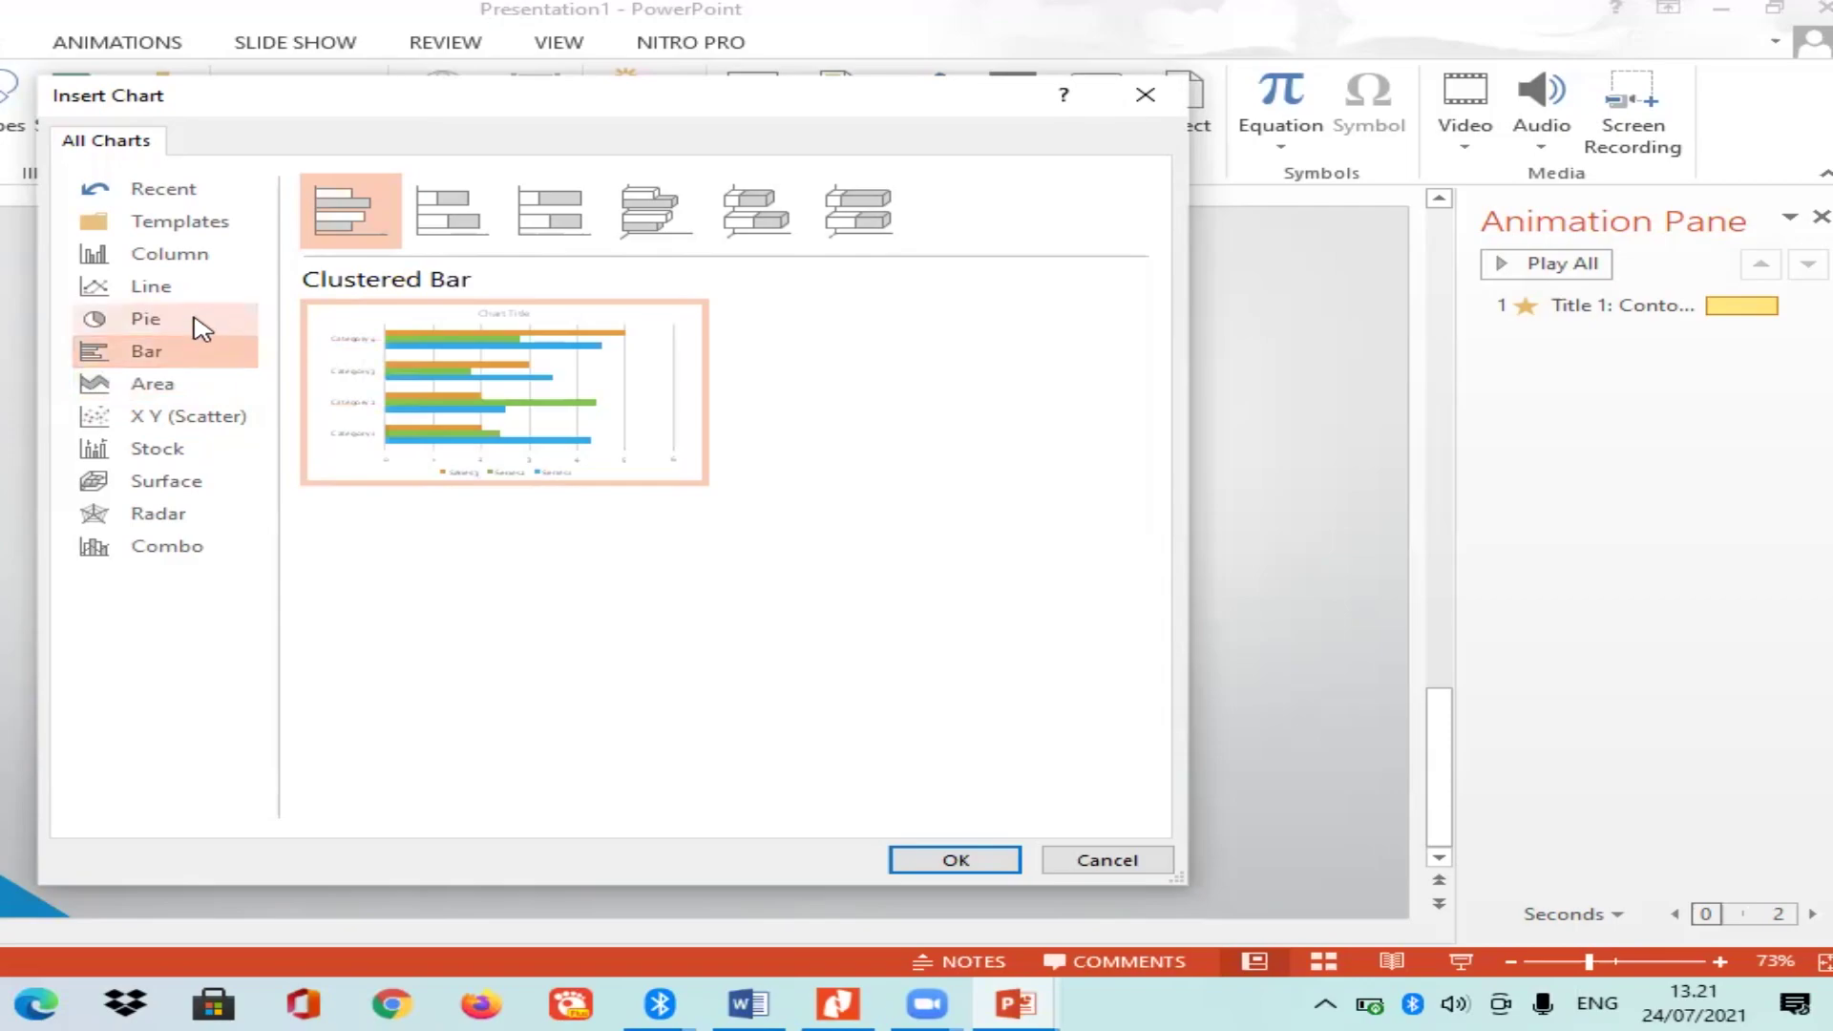
click(198, 325)
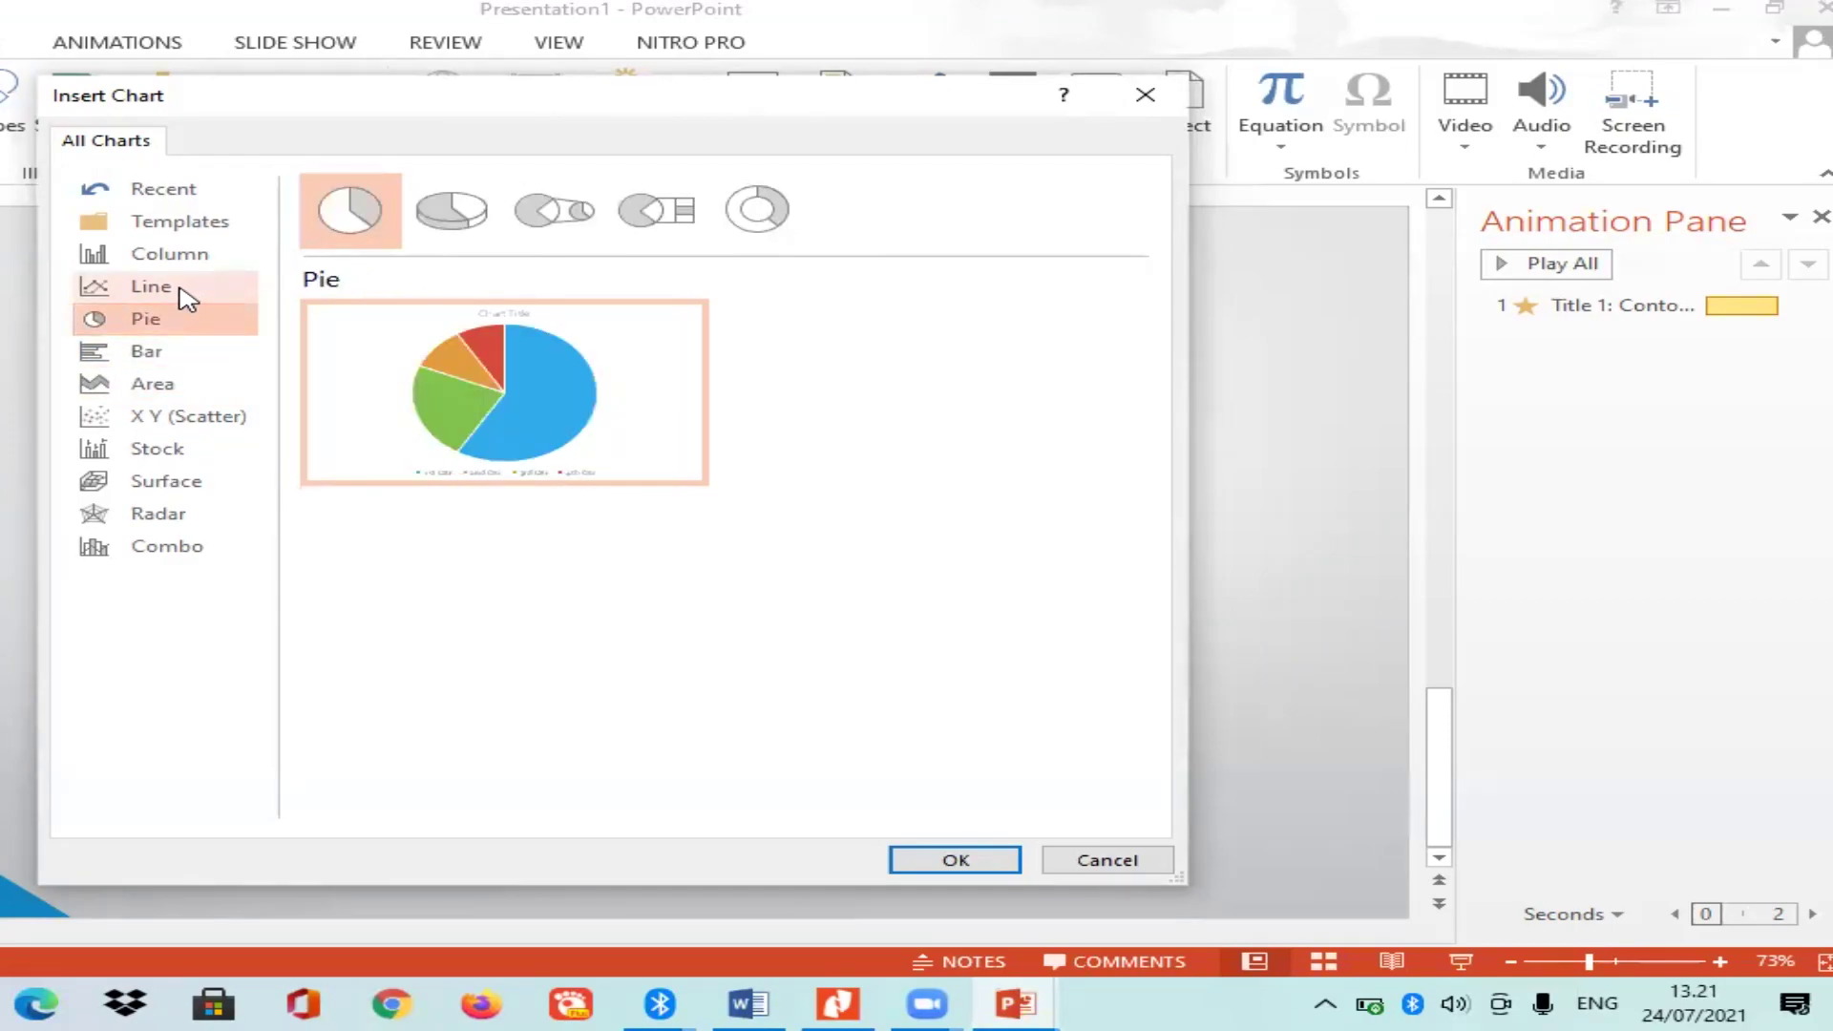
click(187, 297)
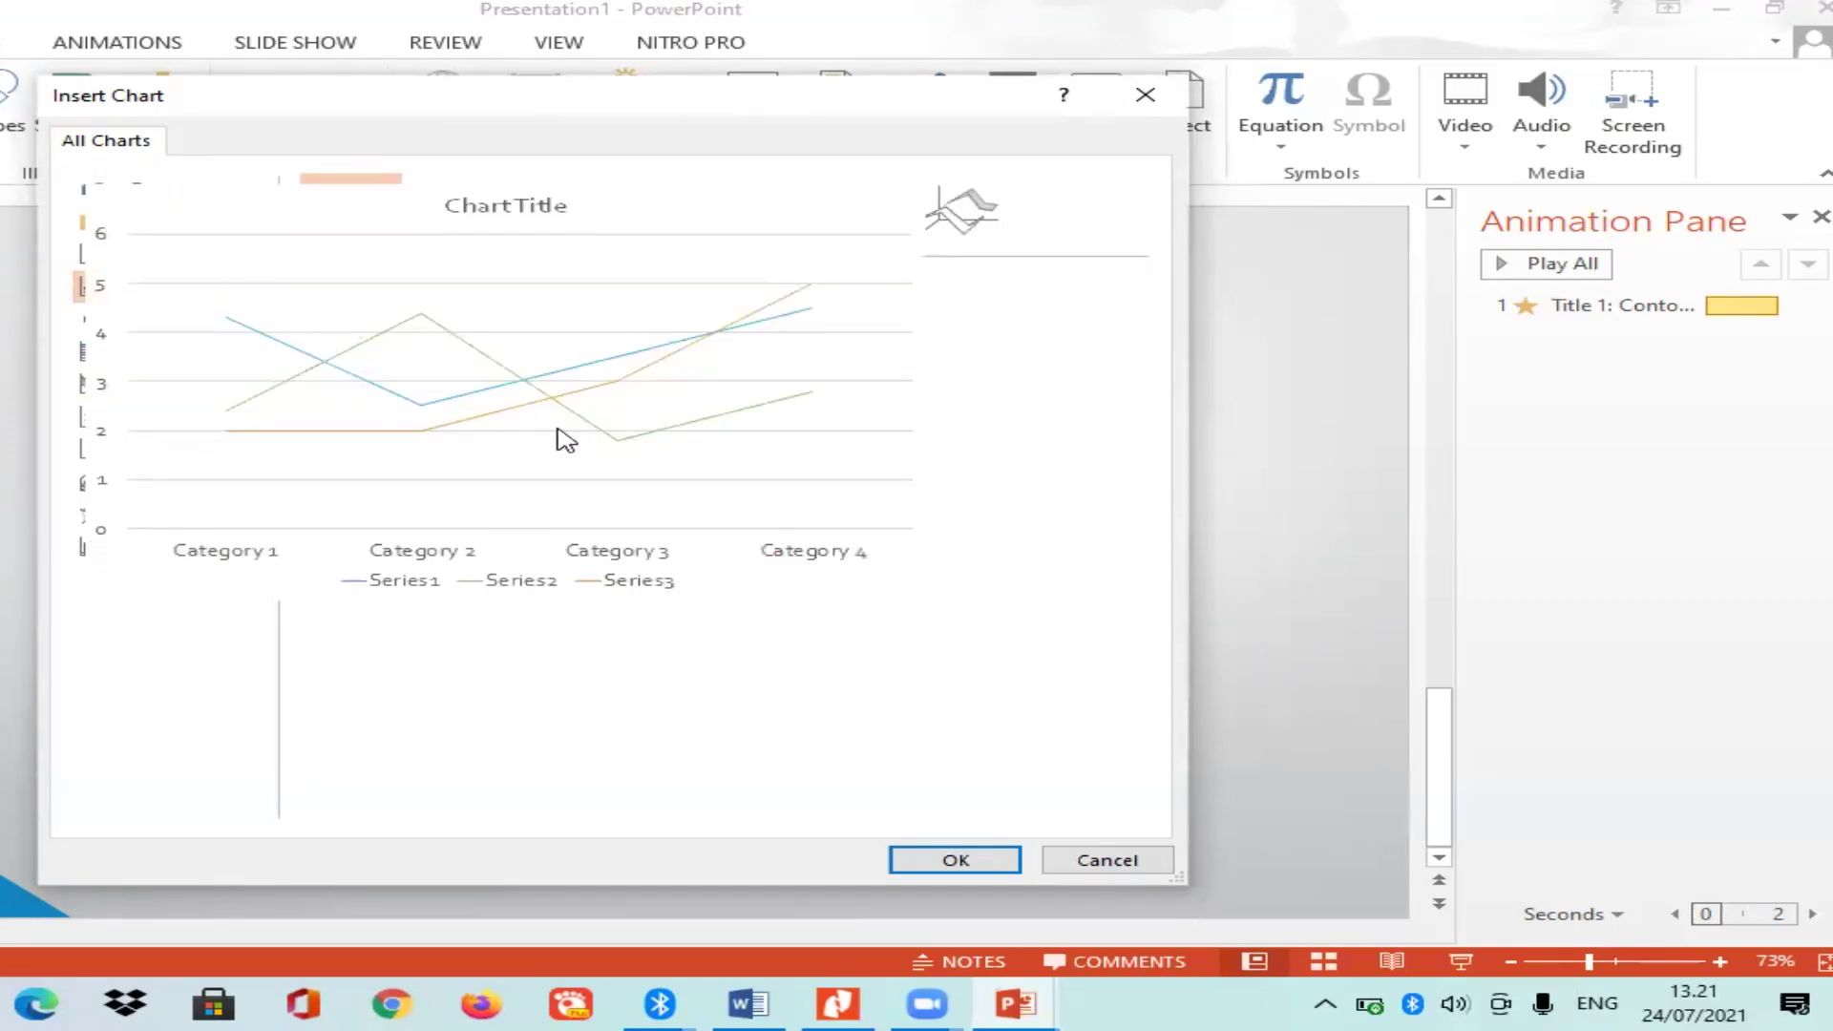
Insert the line chart and enter Produk 1 and Produk 2 as the first series headers.
click(955, 861)
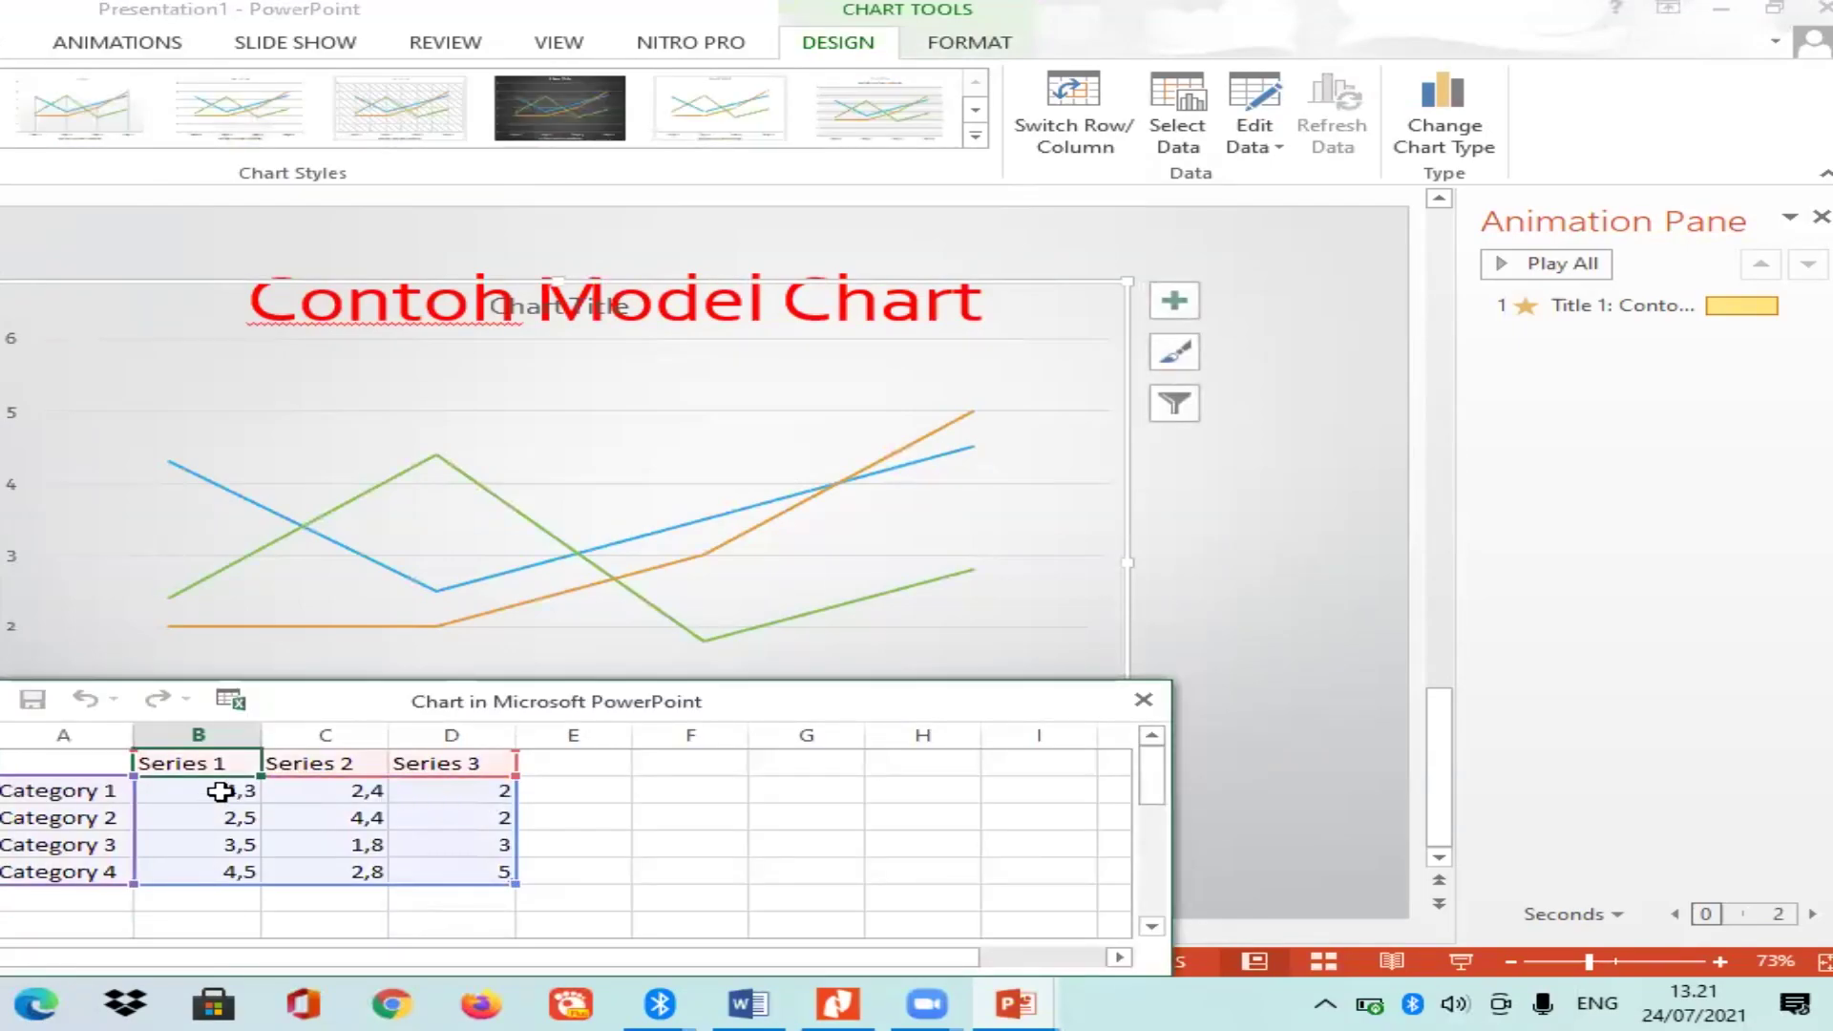
key(Right)
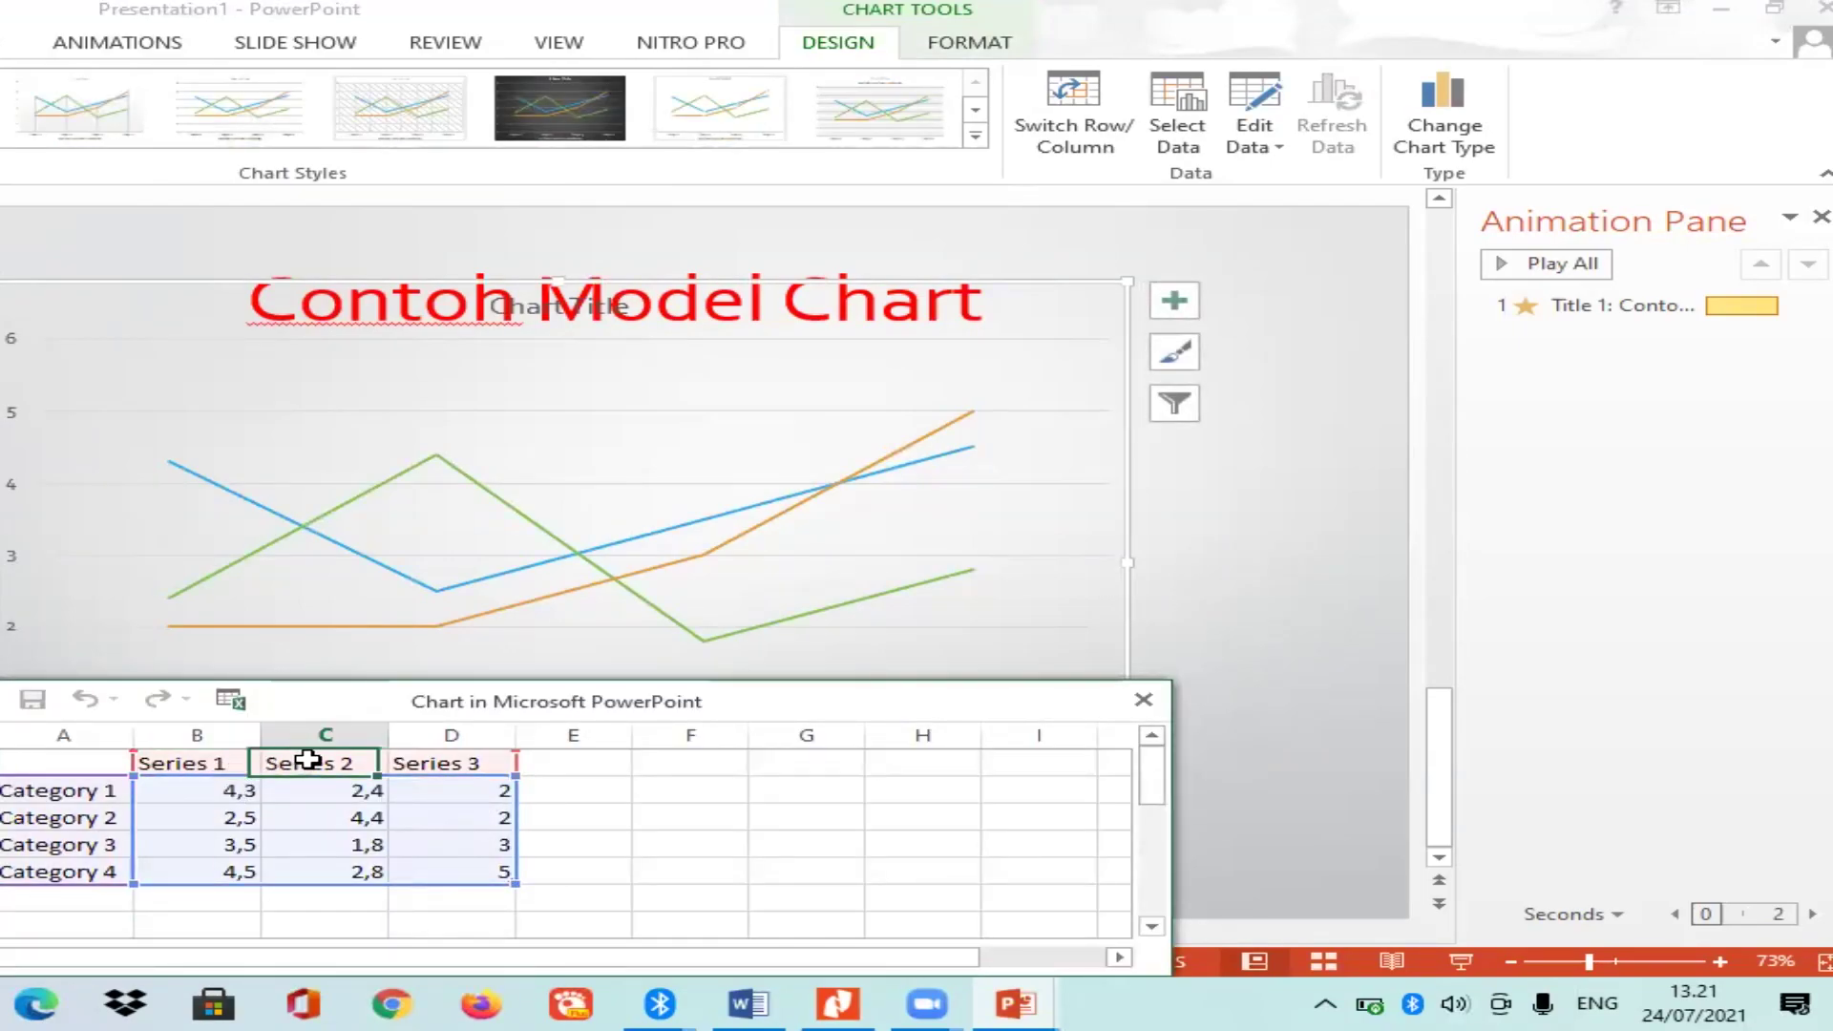
click(218, 761)
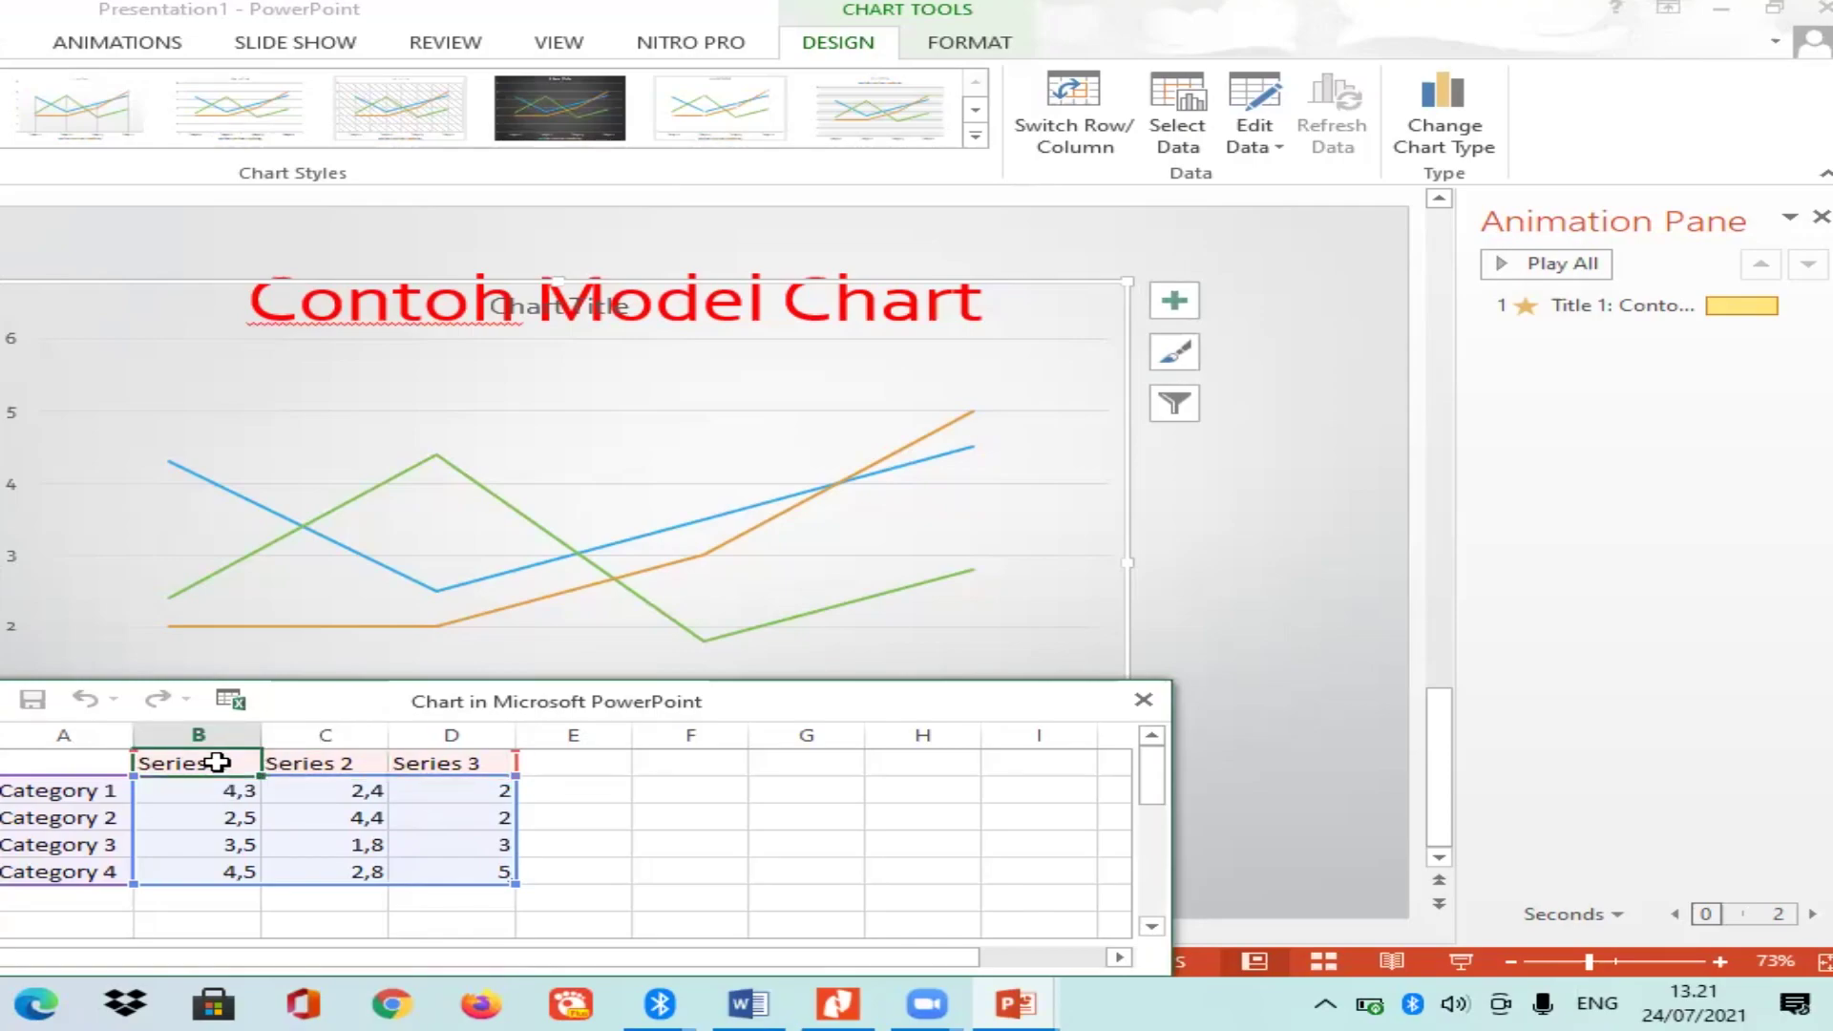
text(Produk)
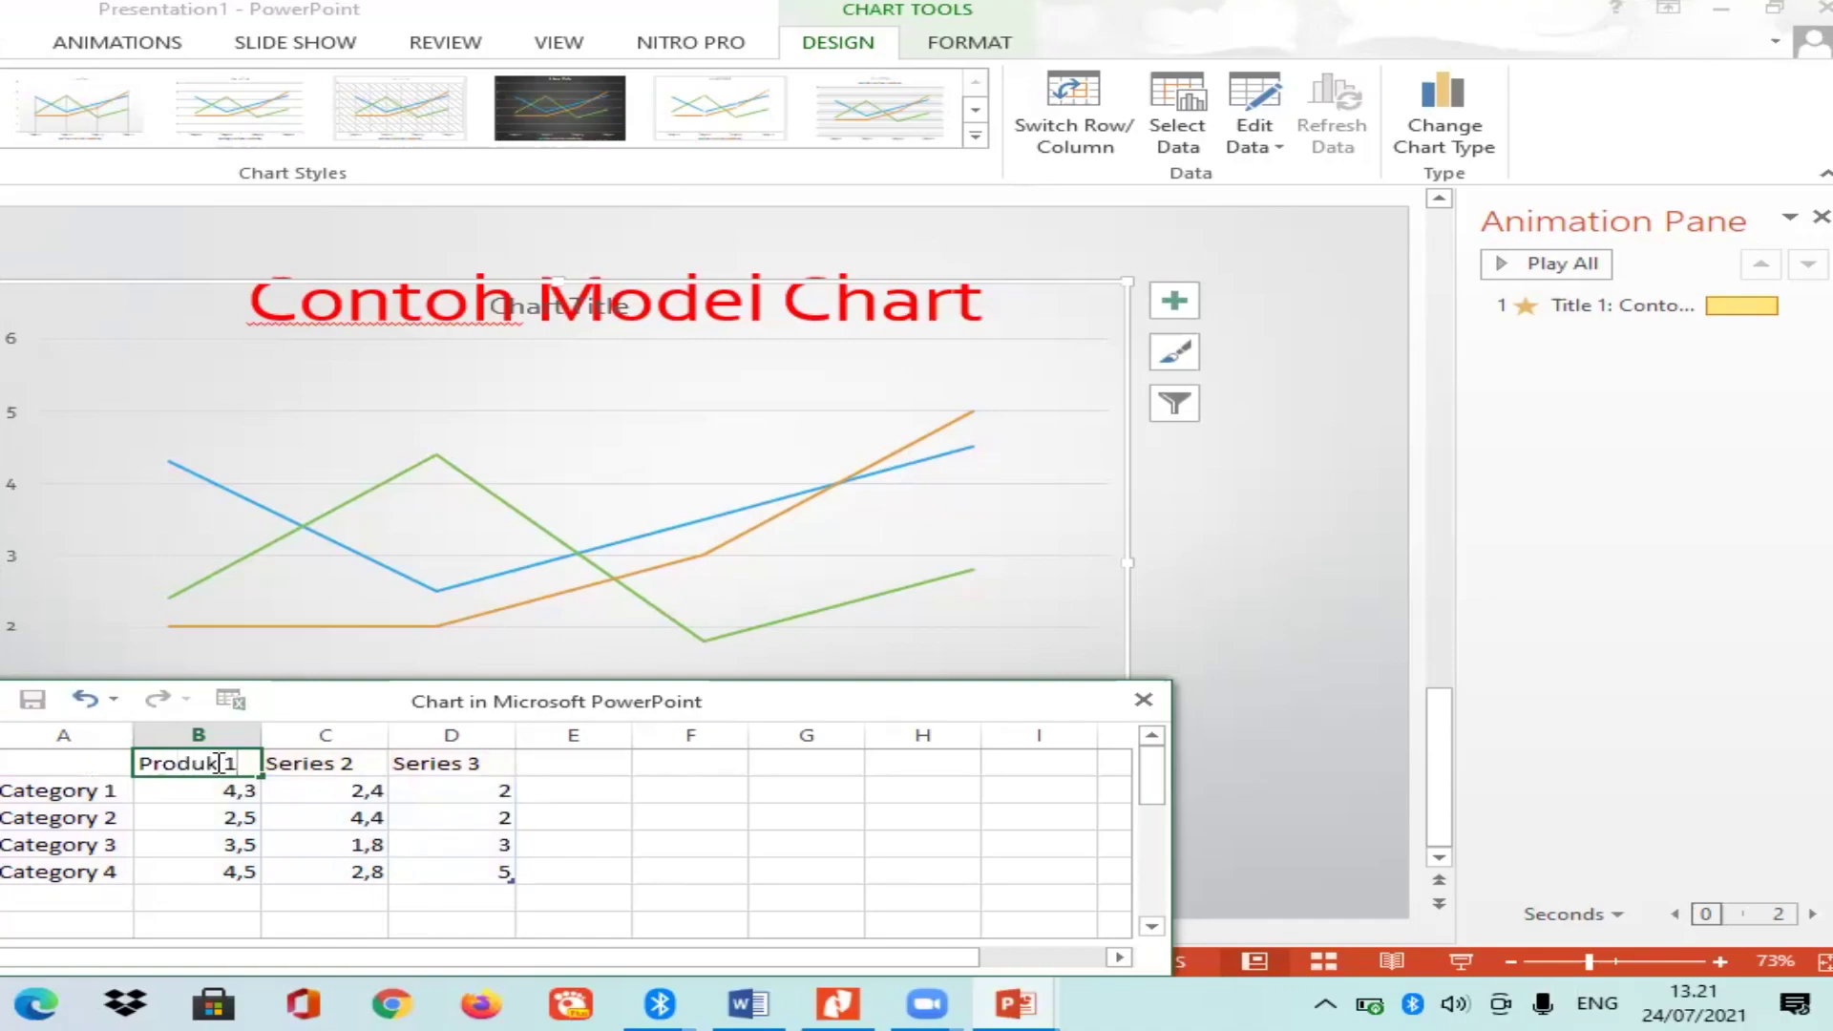
key(Tab)
text(Pr)
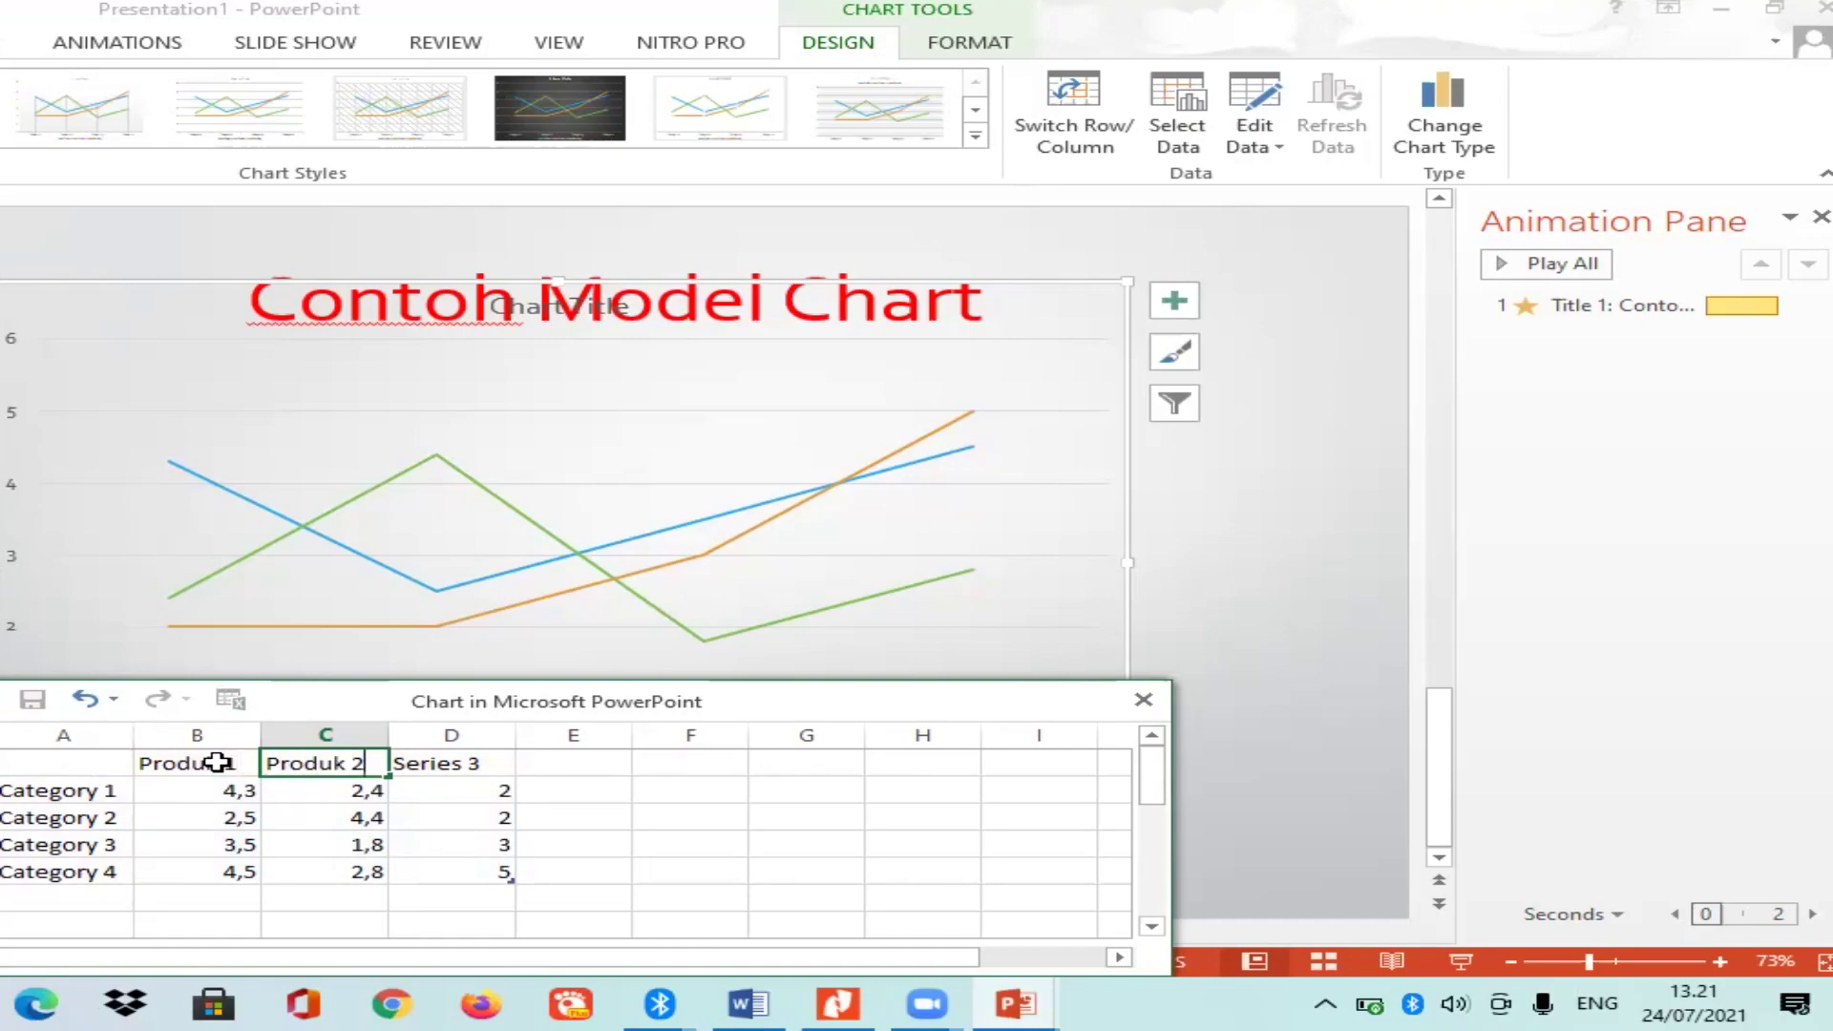
click(217, 762)
Rename the series headers in B1, C1 and D1 to Seri 1, Seri 2 and Seri 3.
text(Ser)
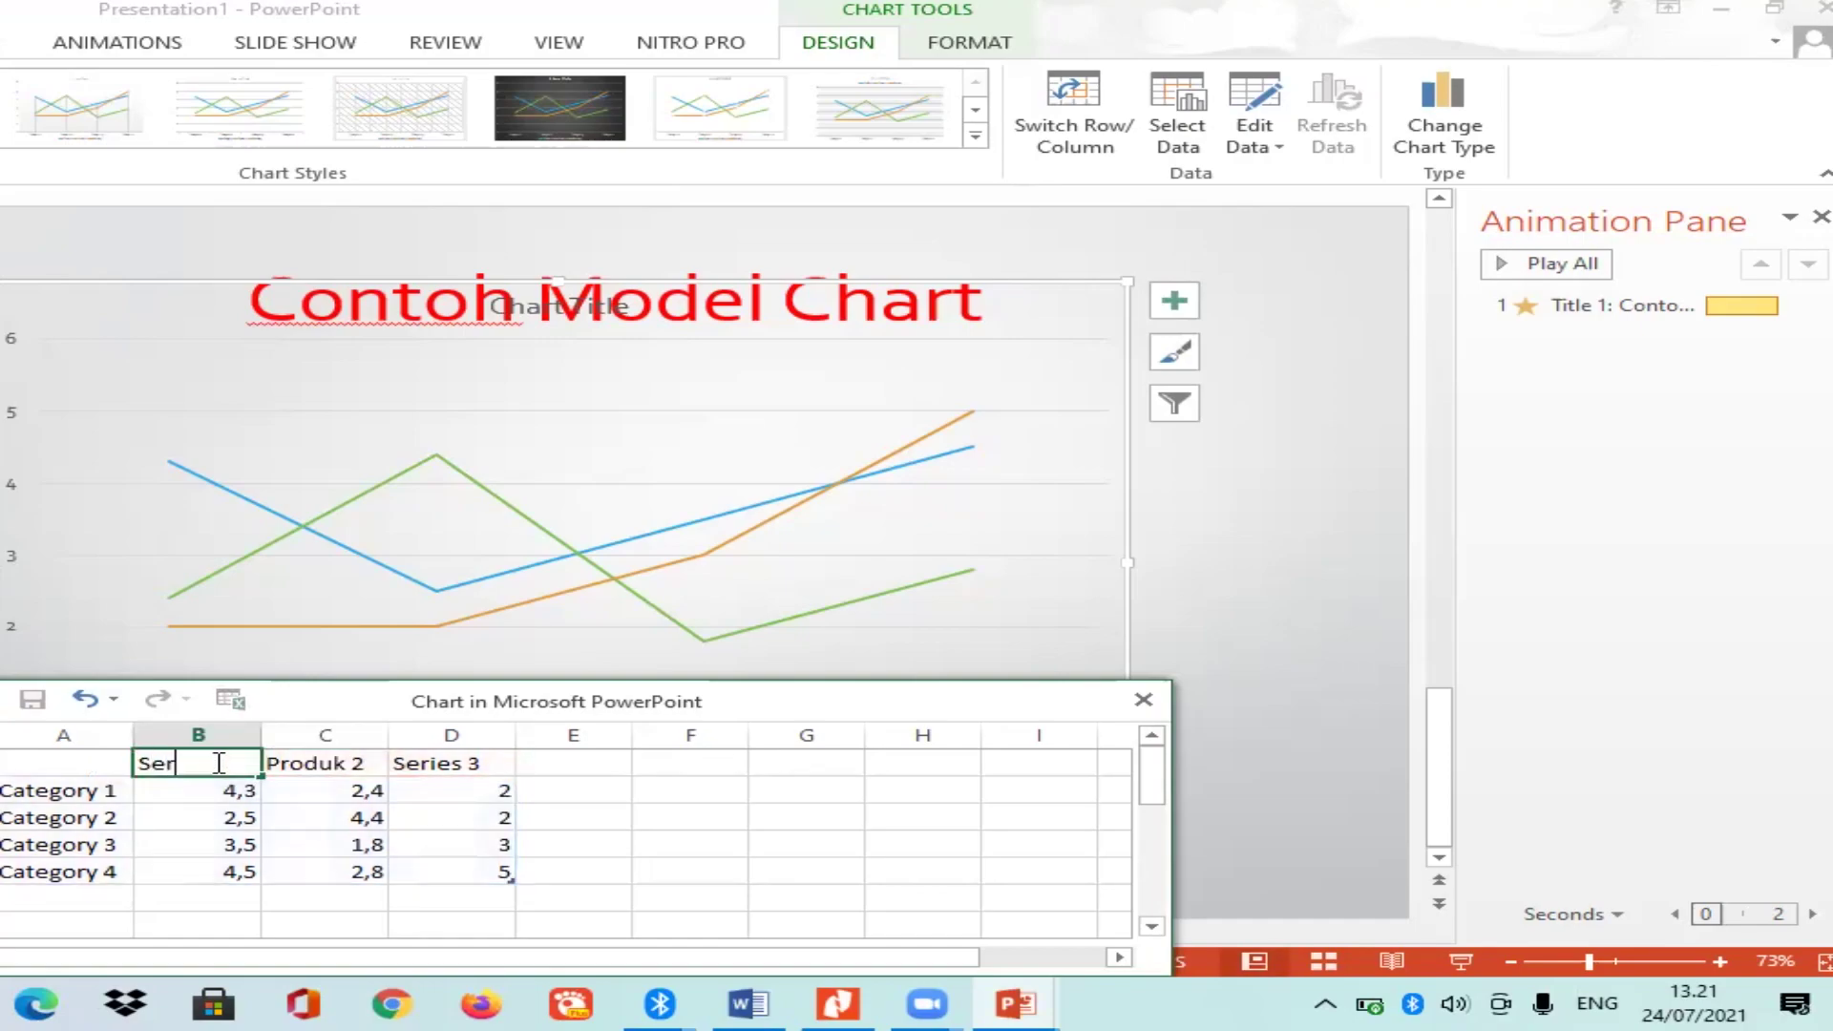
text(i1)
key(Tab)
text(S)
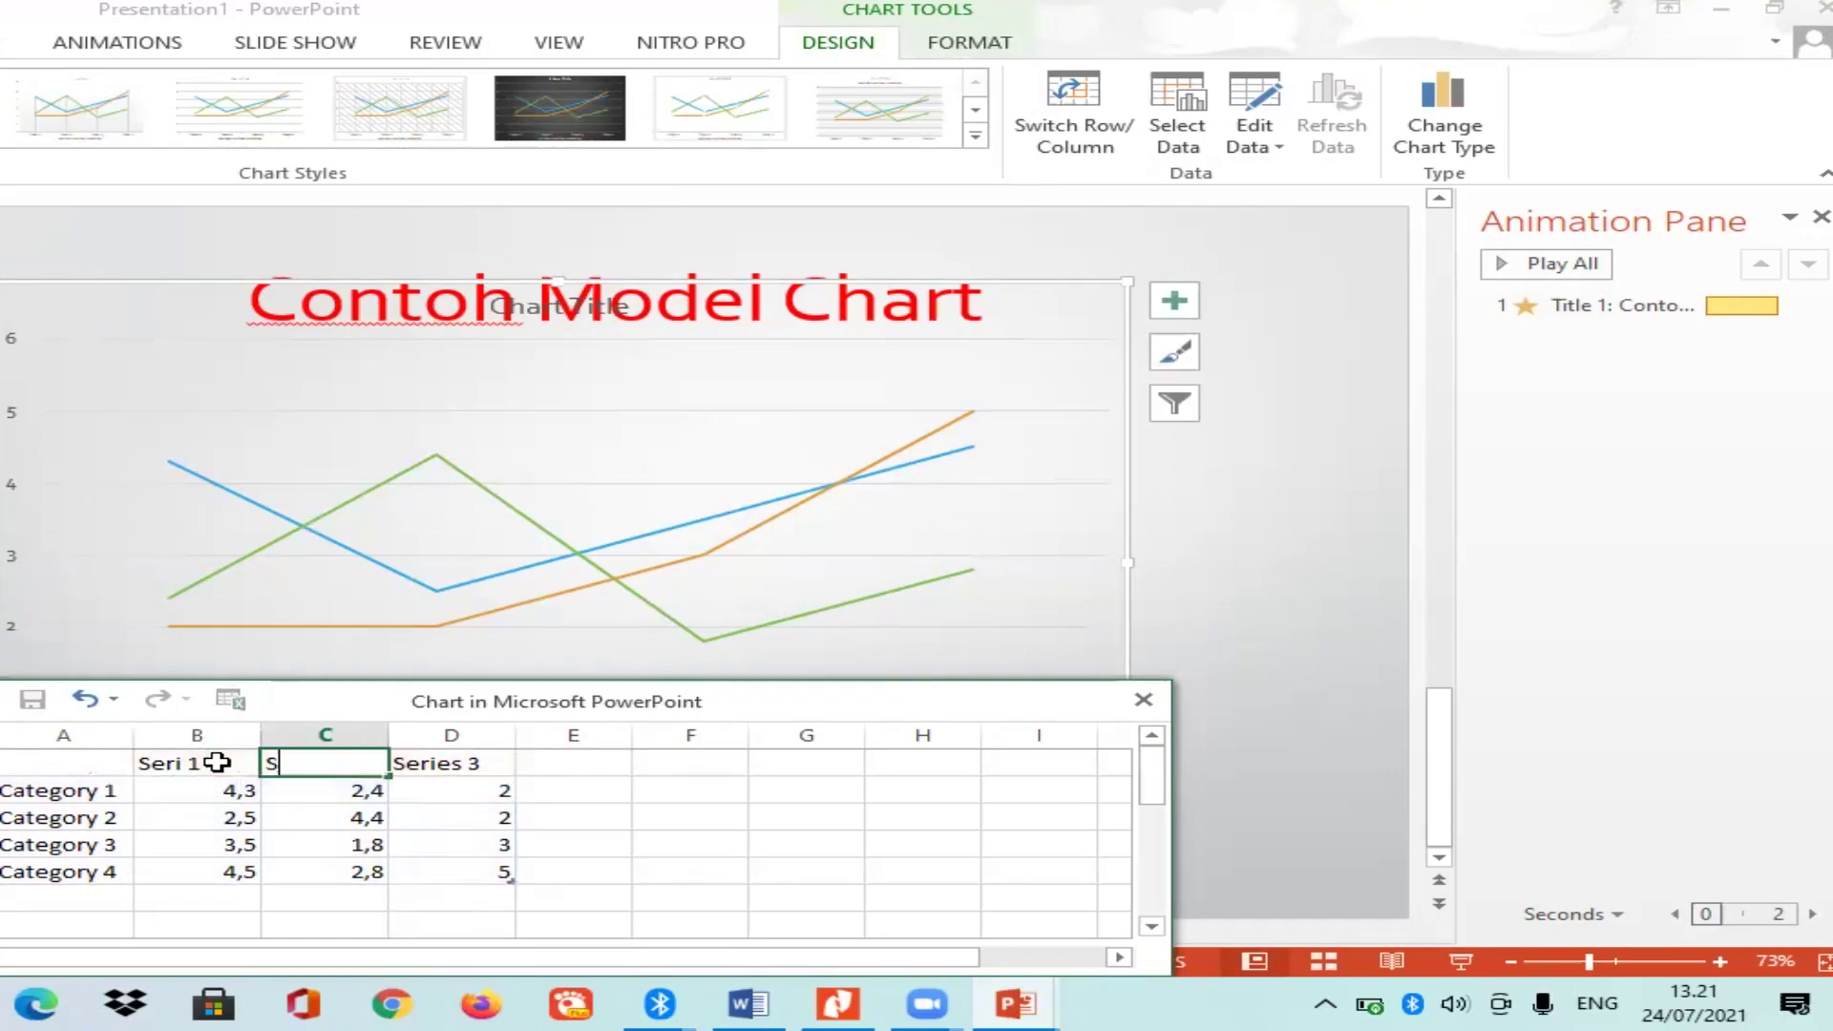
text(eri 2)
key(Tab)
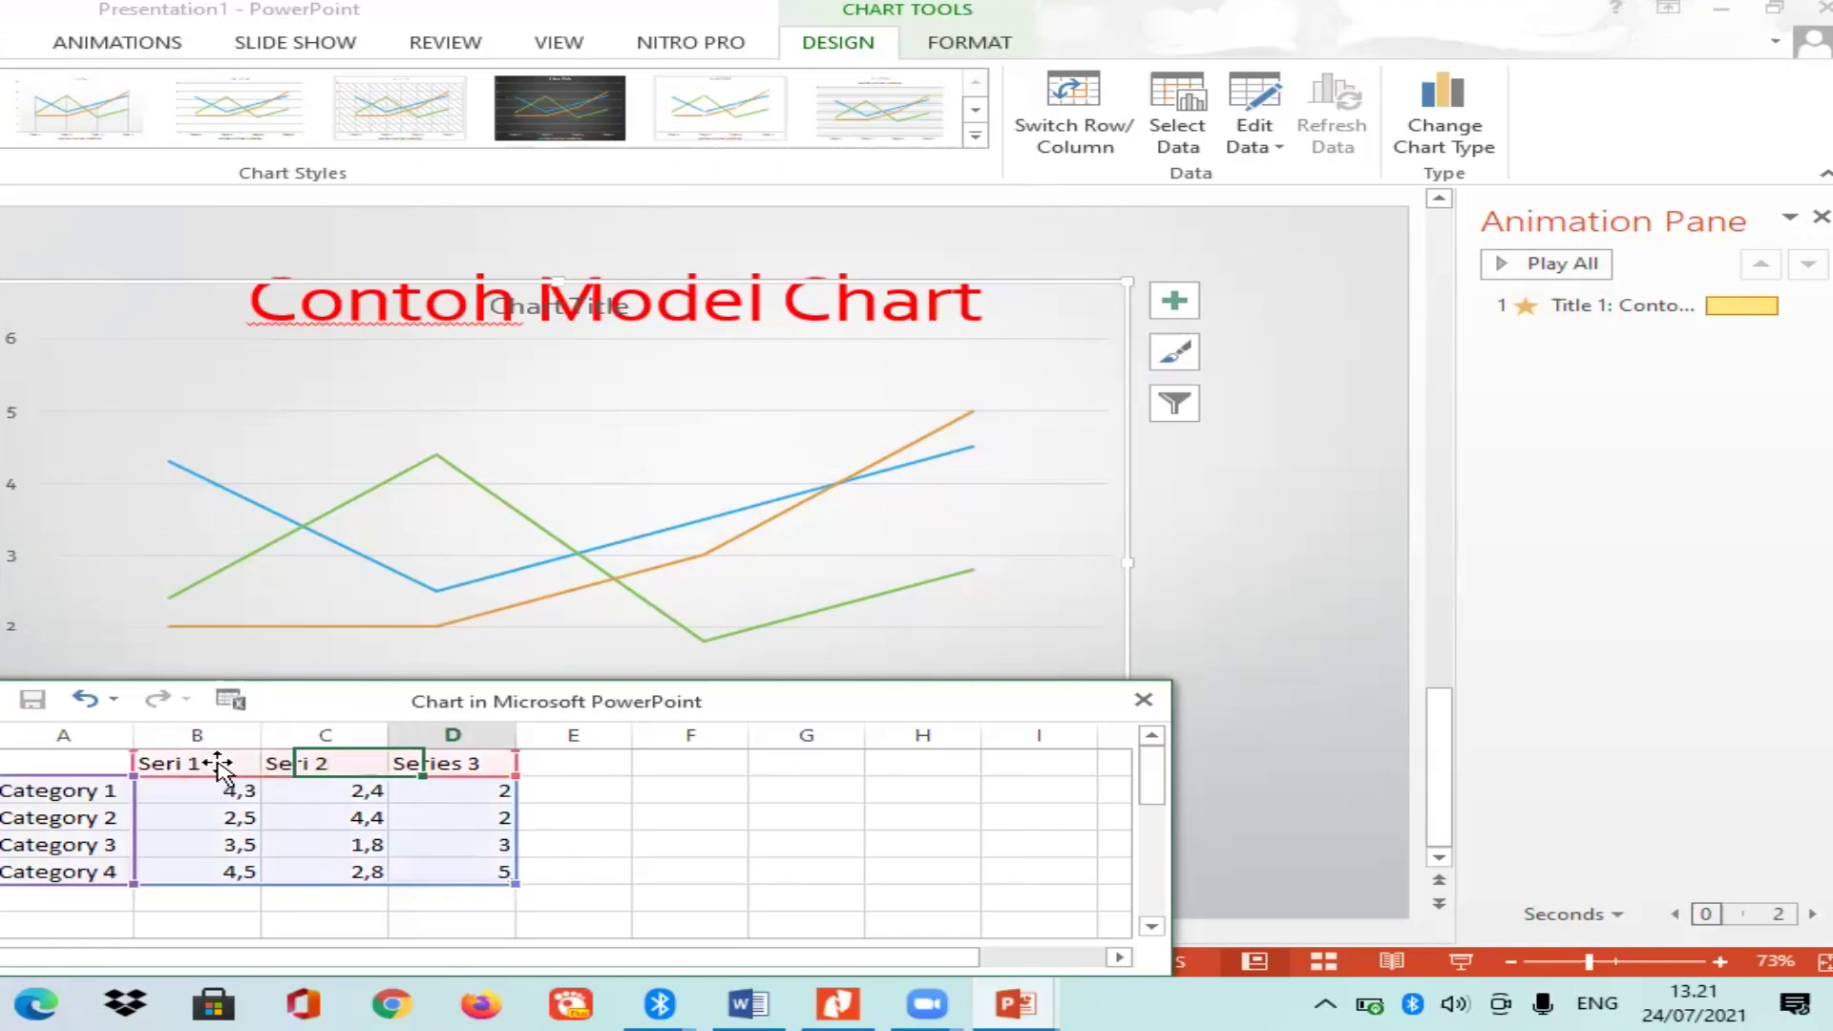
text(Ser)
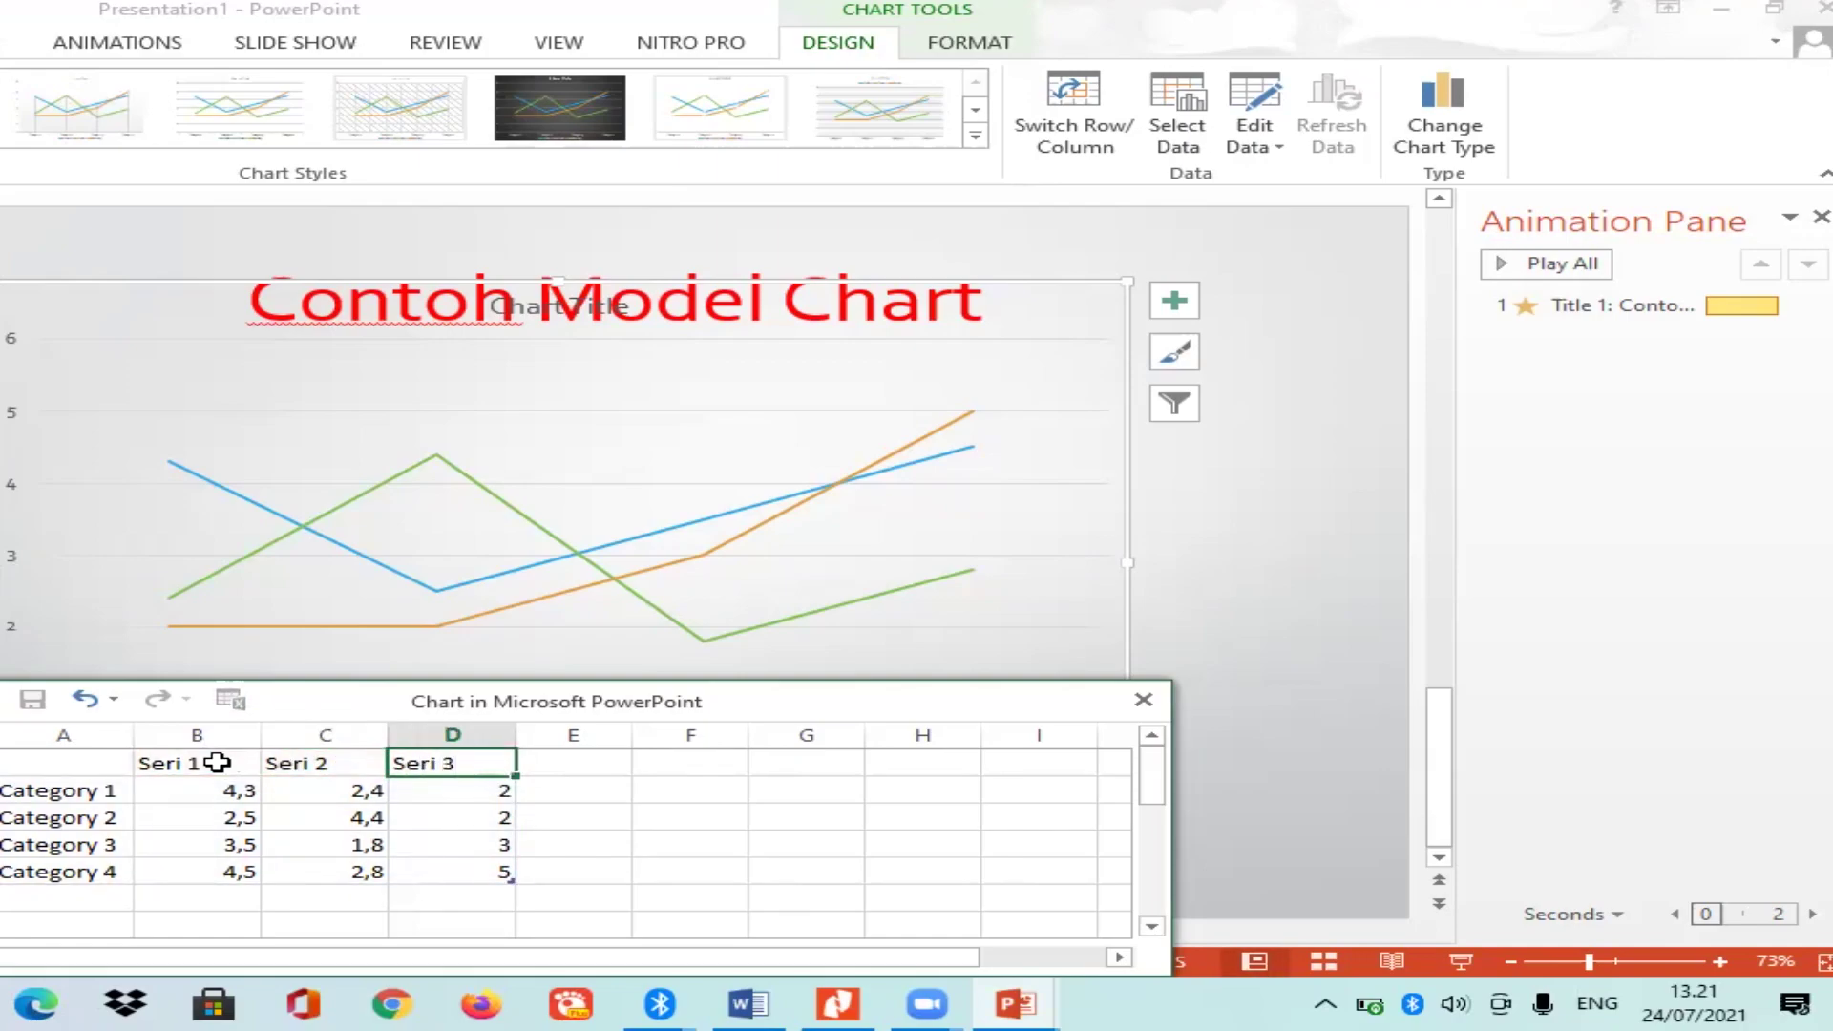
key(Return)
key(Left)
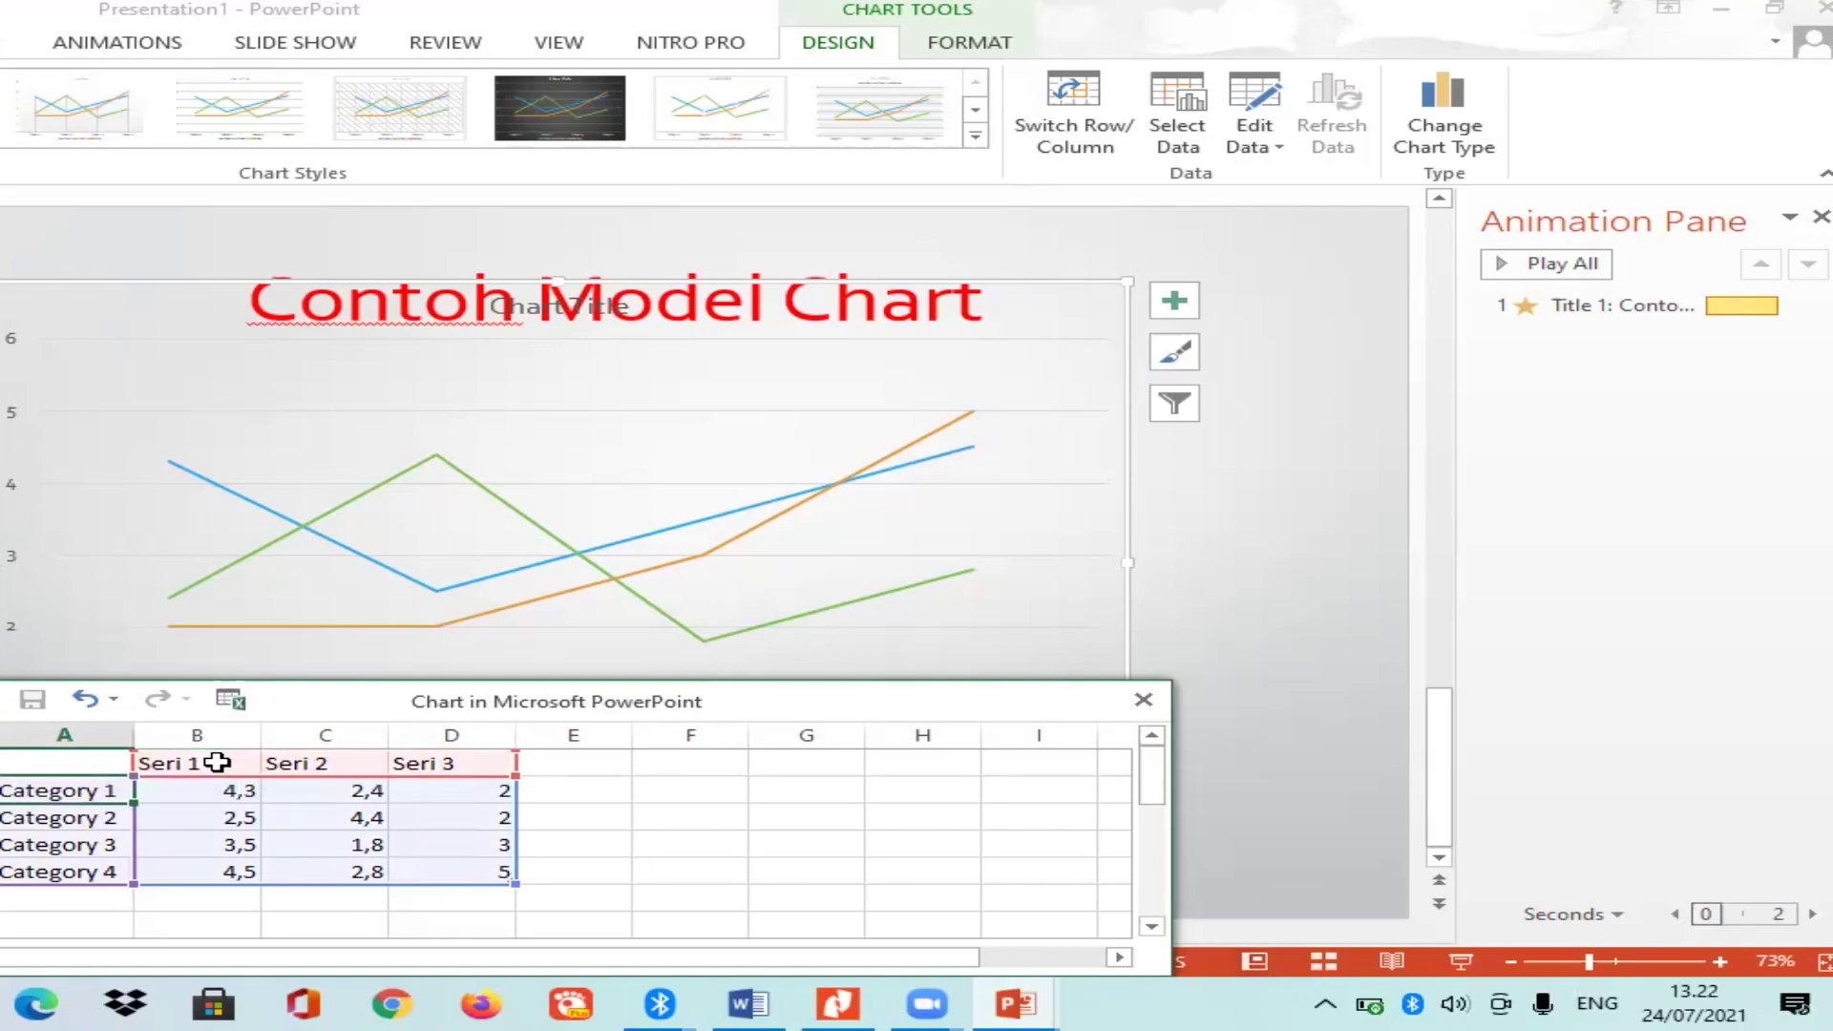
Label the first three categories Xiaomi, Asus and Oppo, then close the data sheet.
text(x)
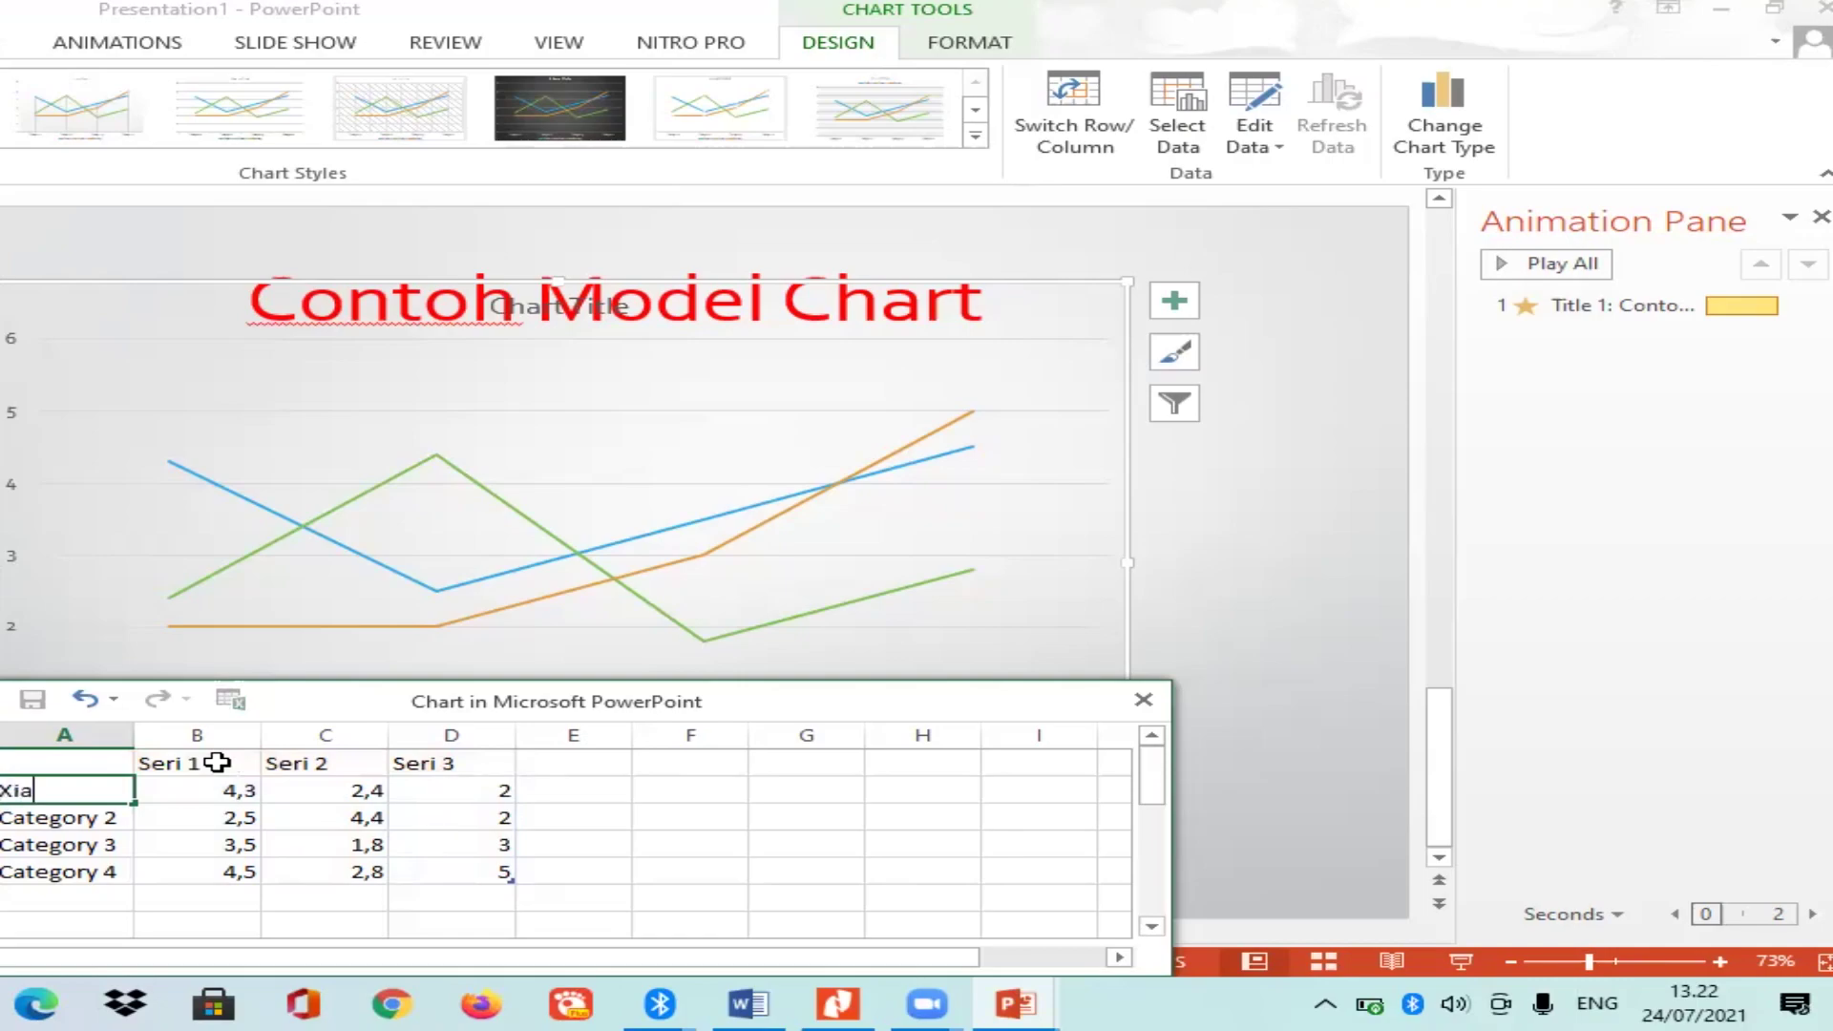
text(mi)
key(Return)
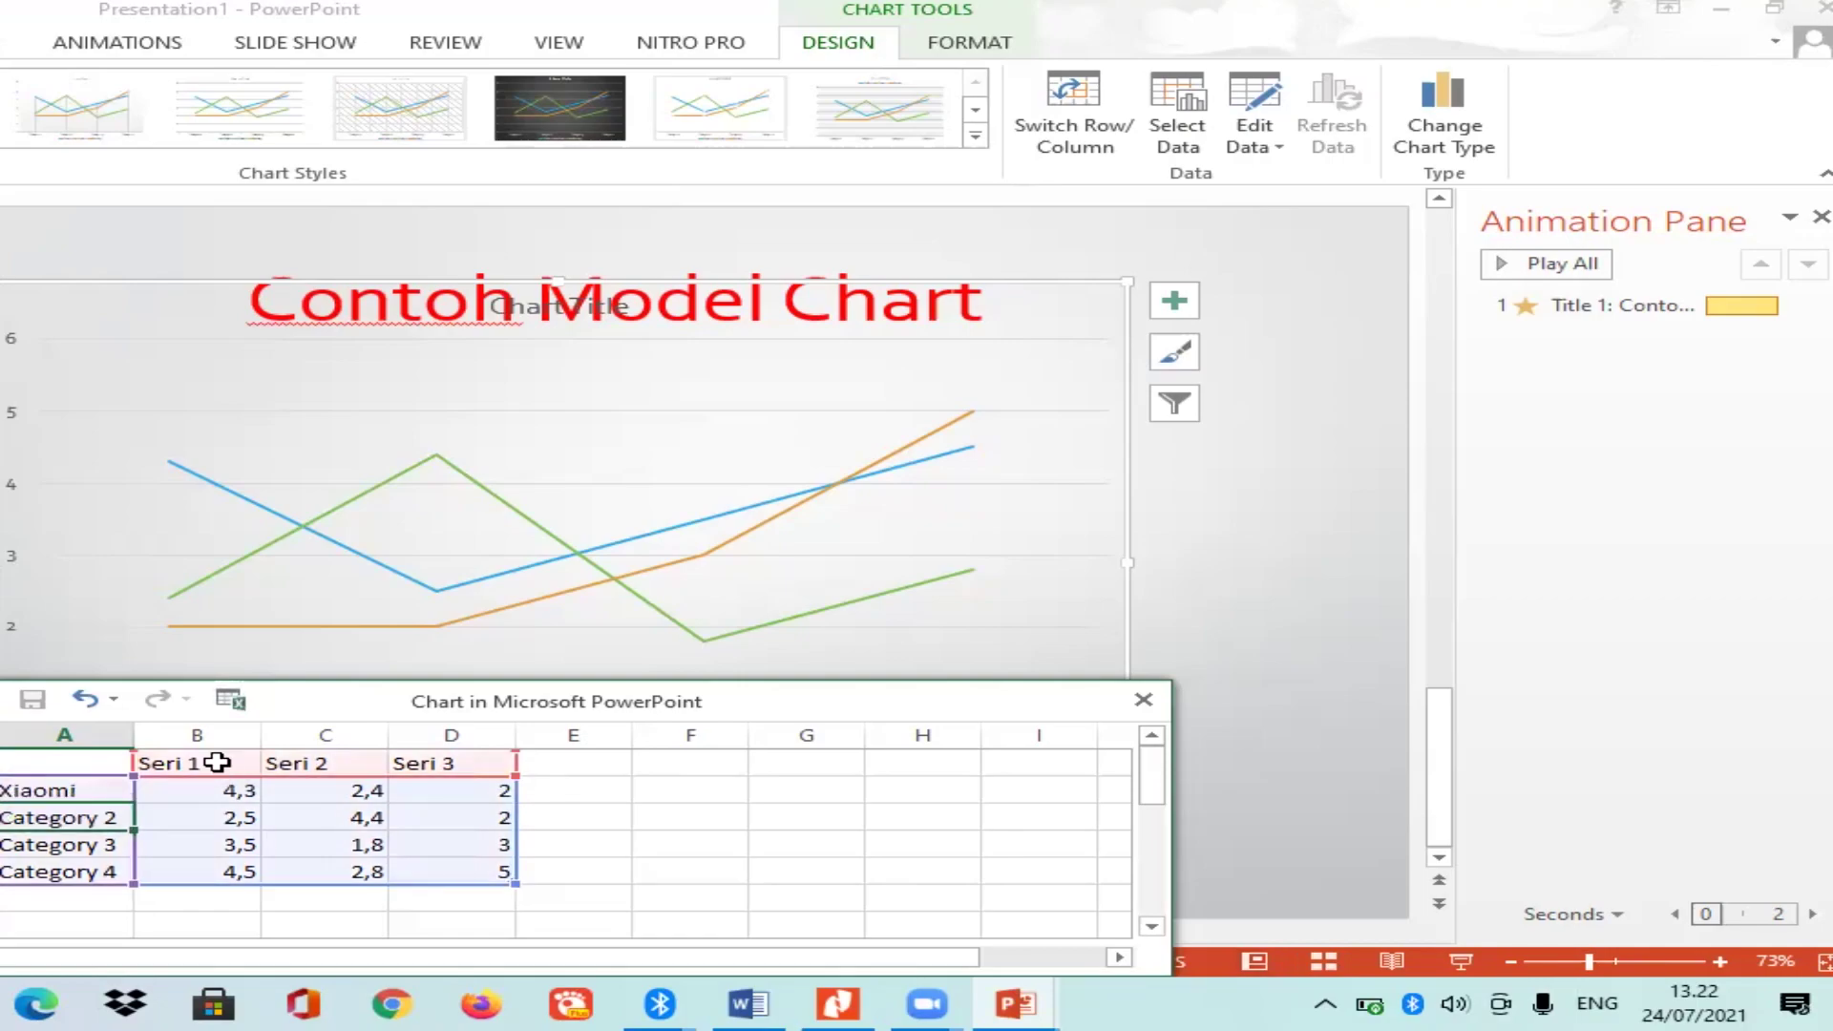
text(Asus)
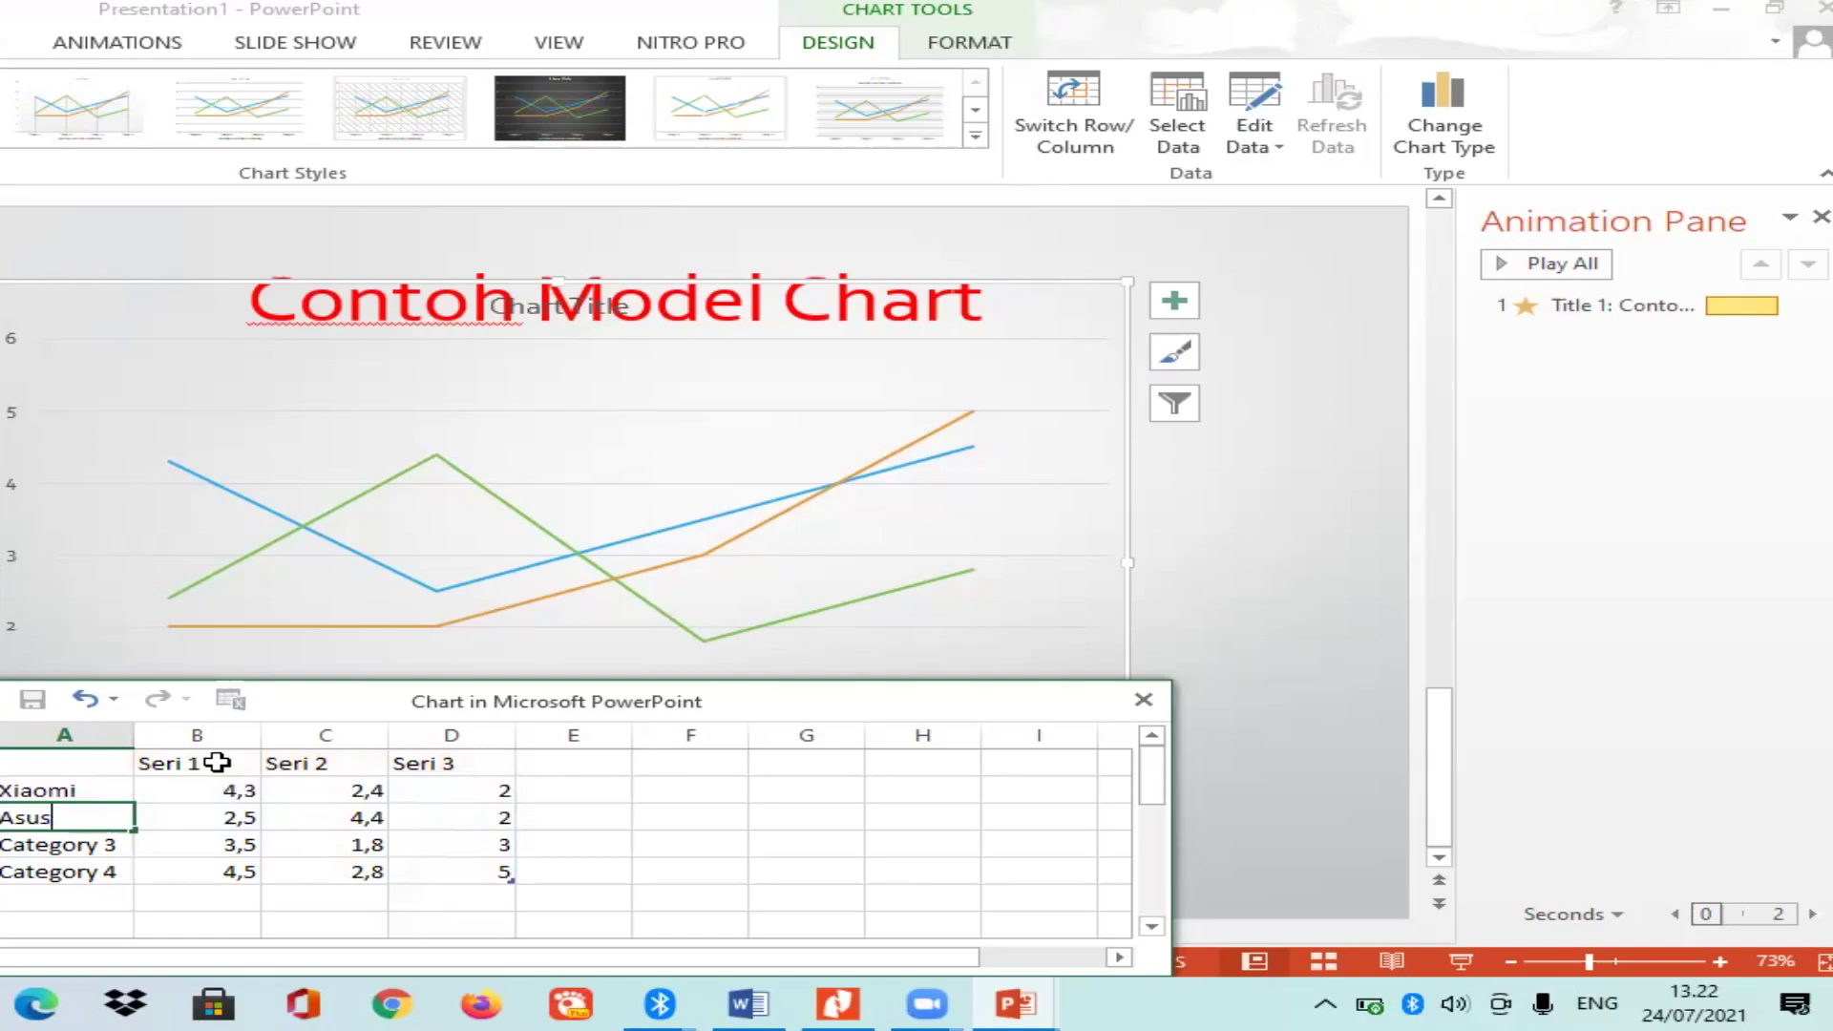
key(Return)
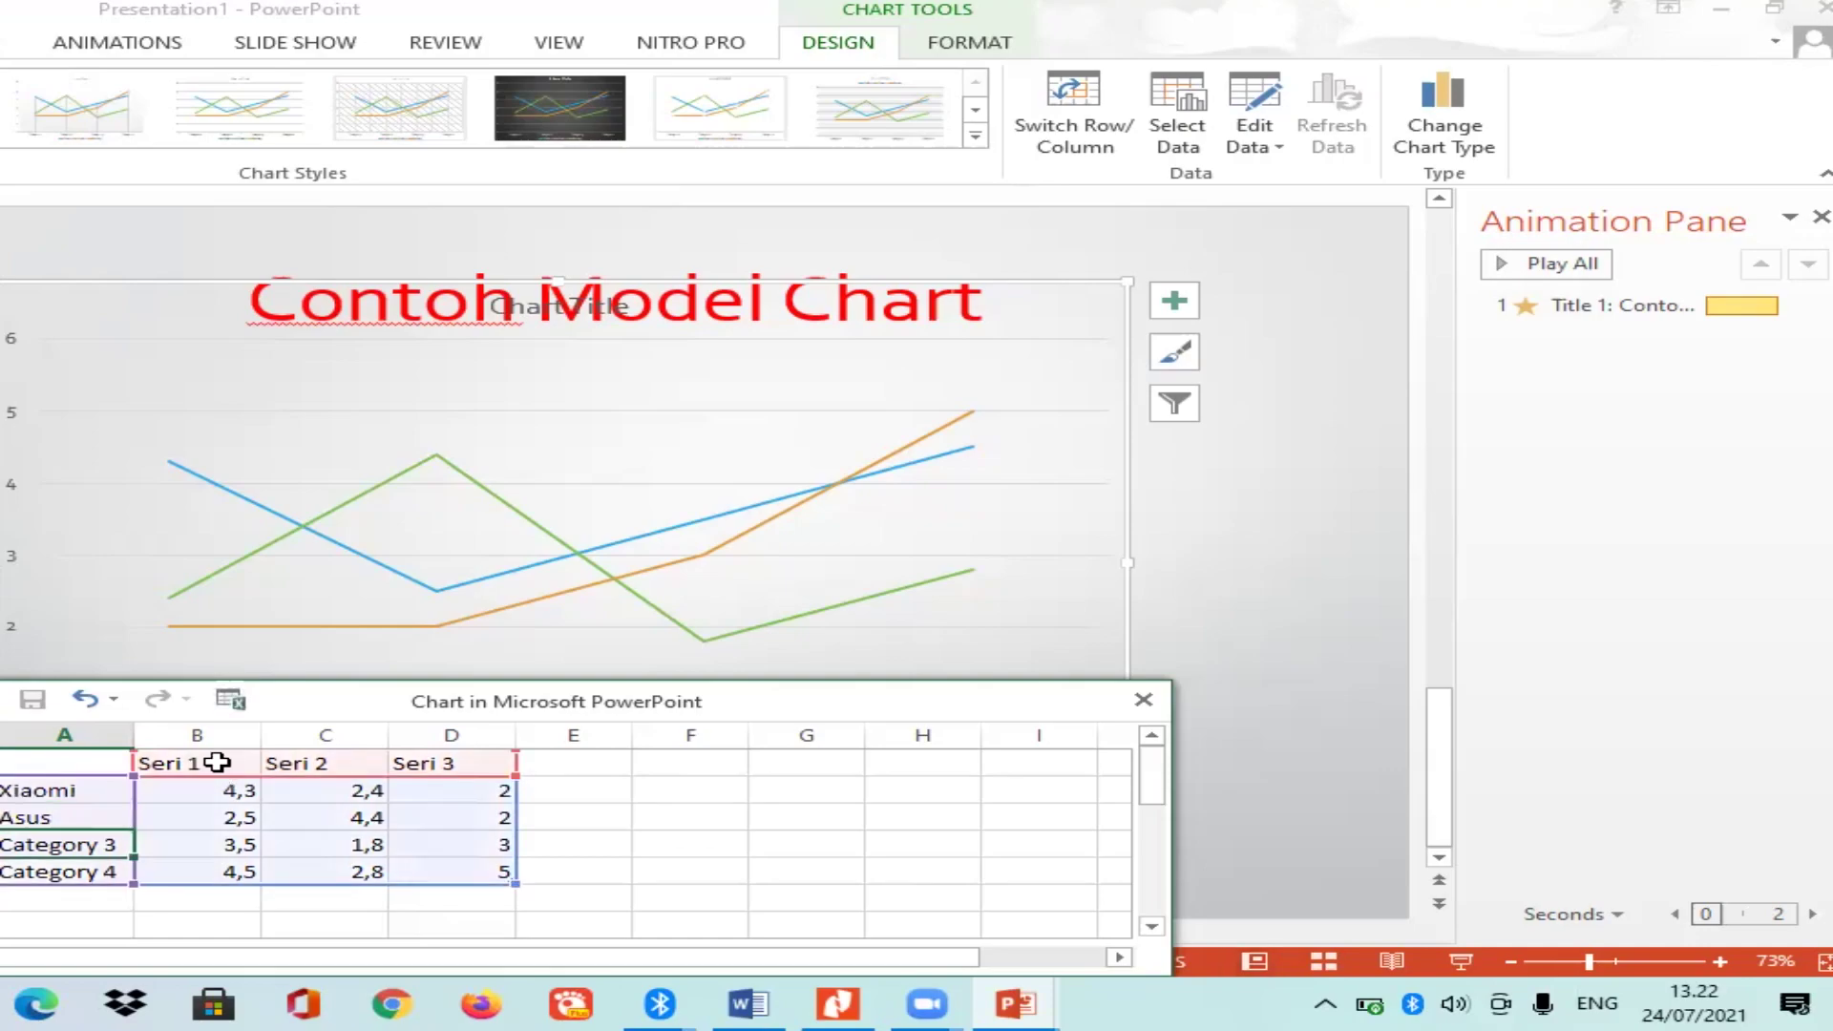
text(Oppo)
key(Return)
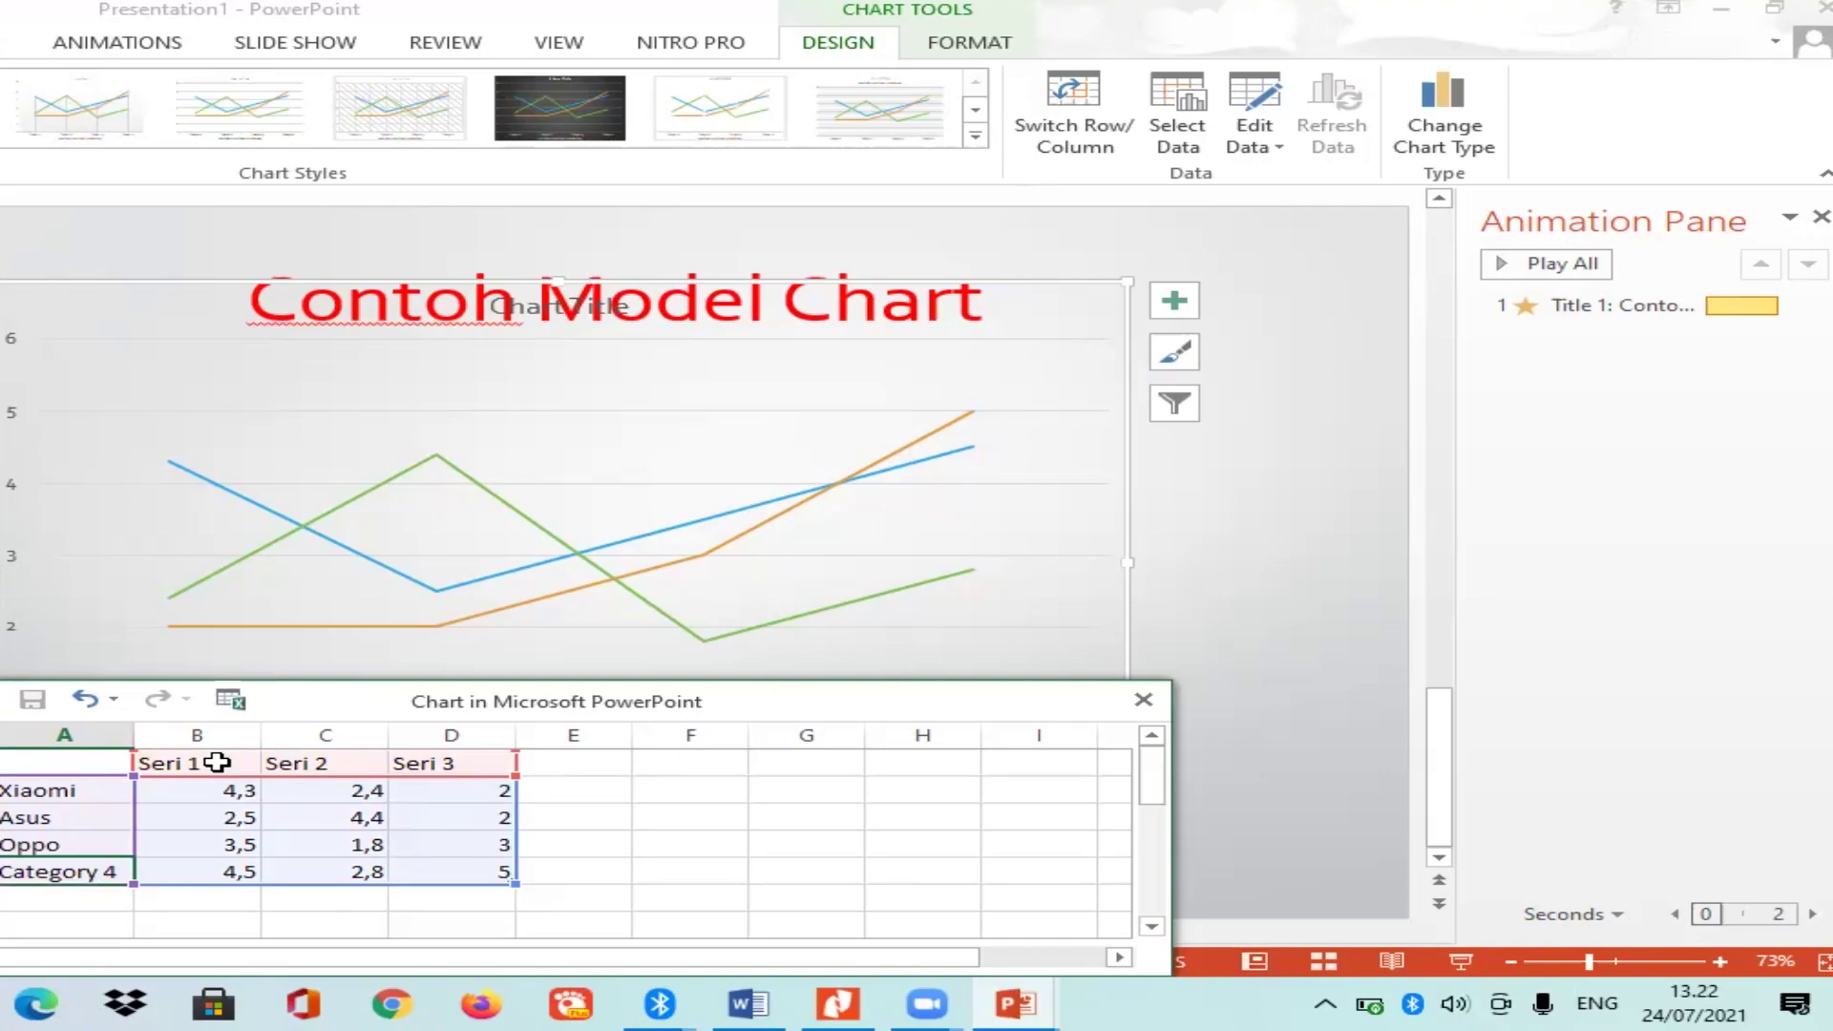
text(Vivo)
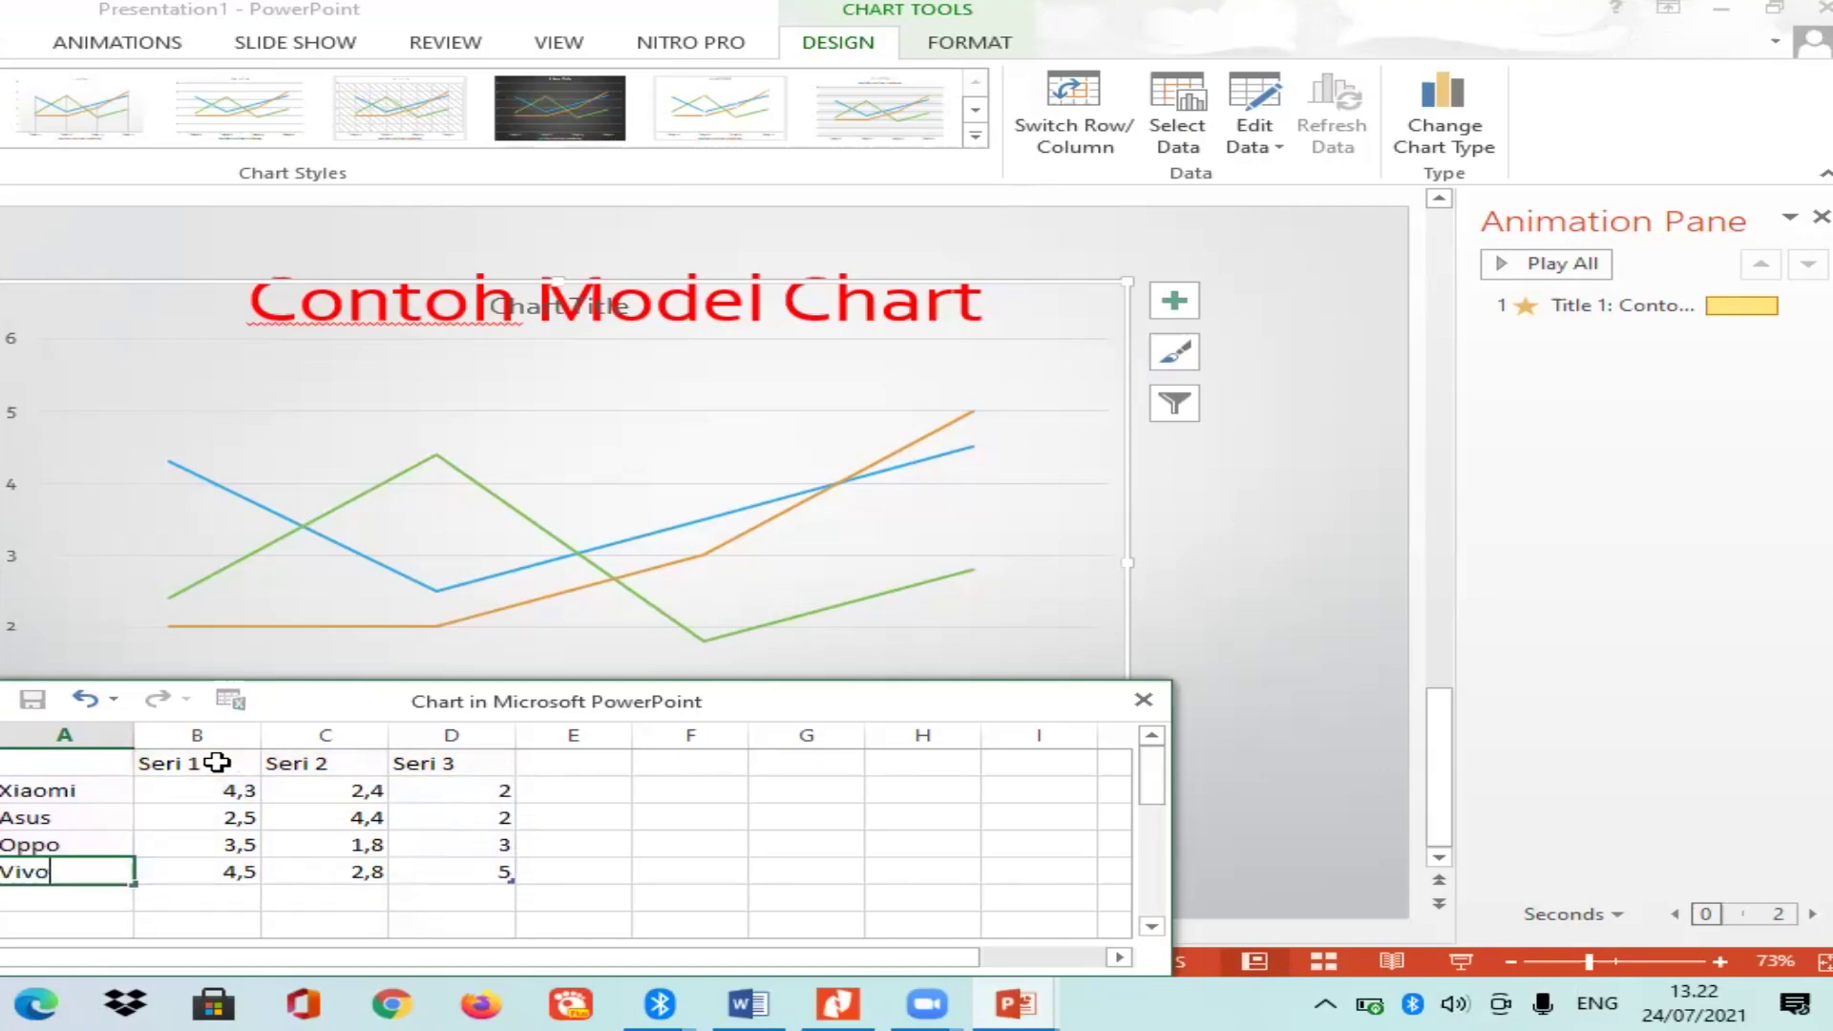
click(1143, 699)
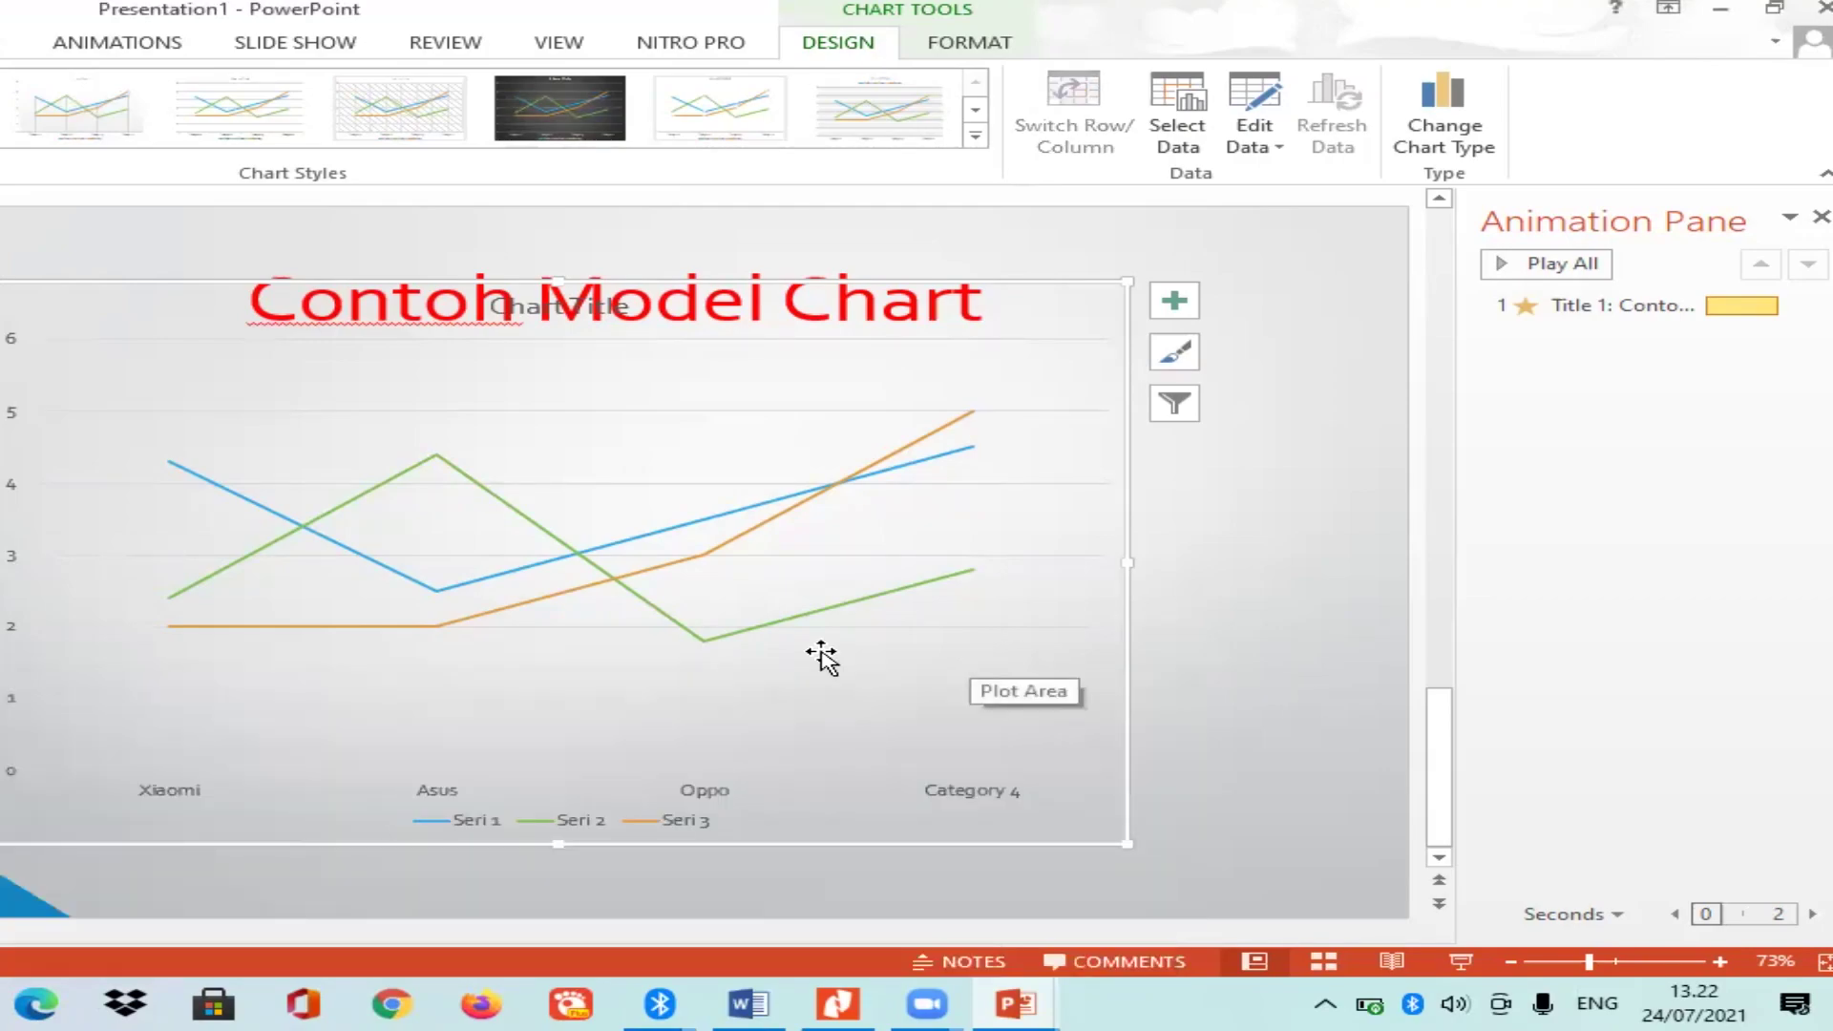
Open the category axis formatting options and look through its style, text and layout settings.
click(967, 792)
double_click(967, 792)
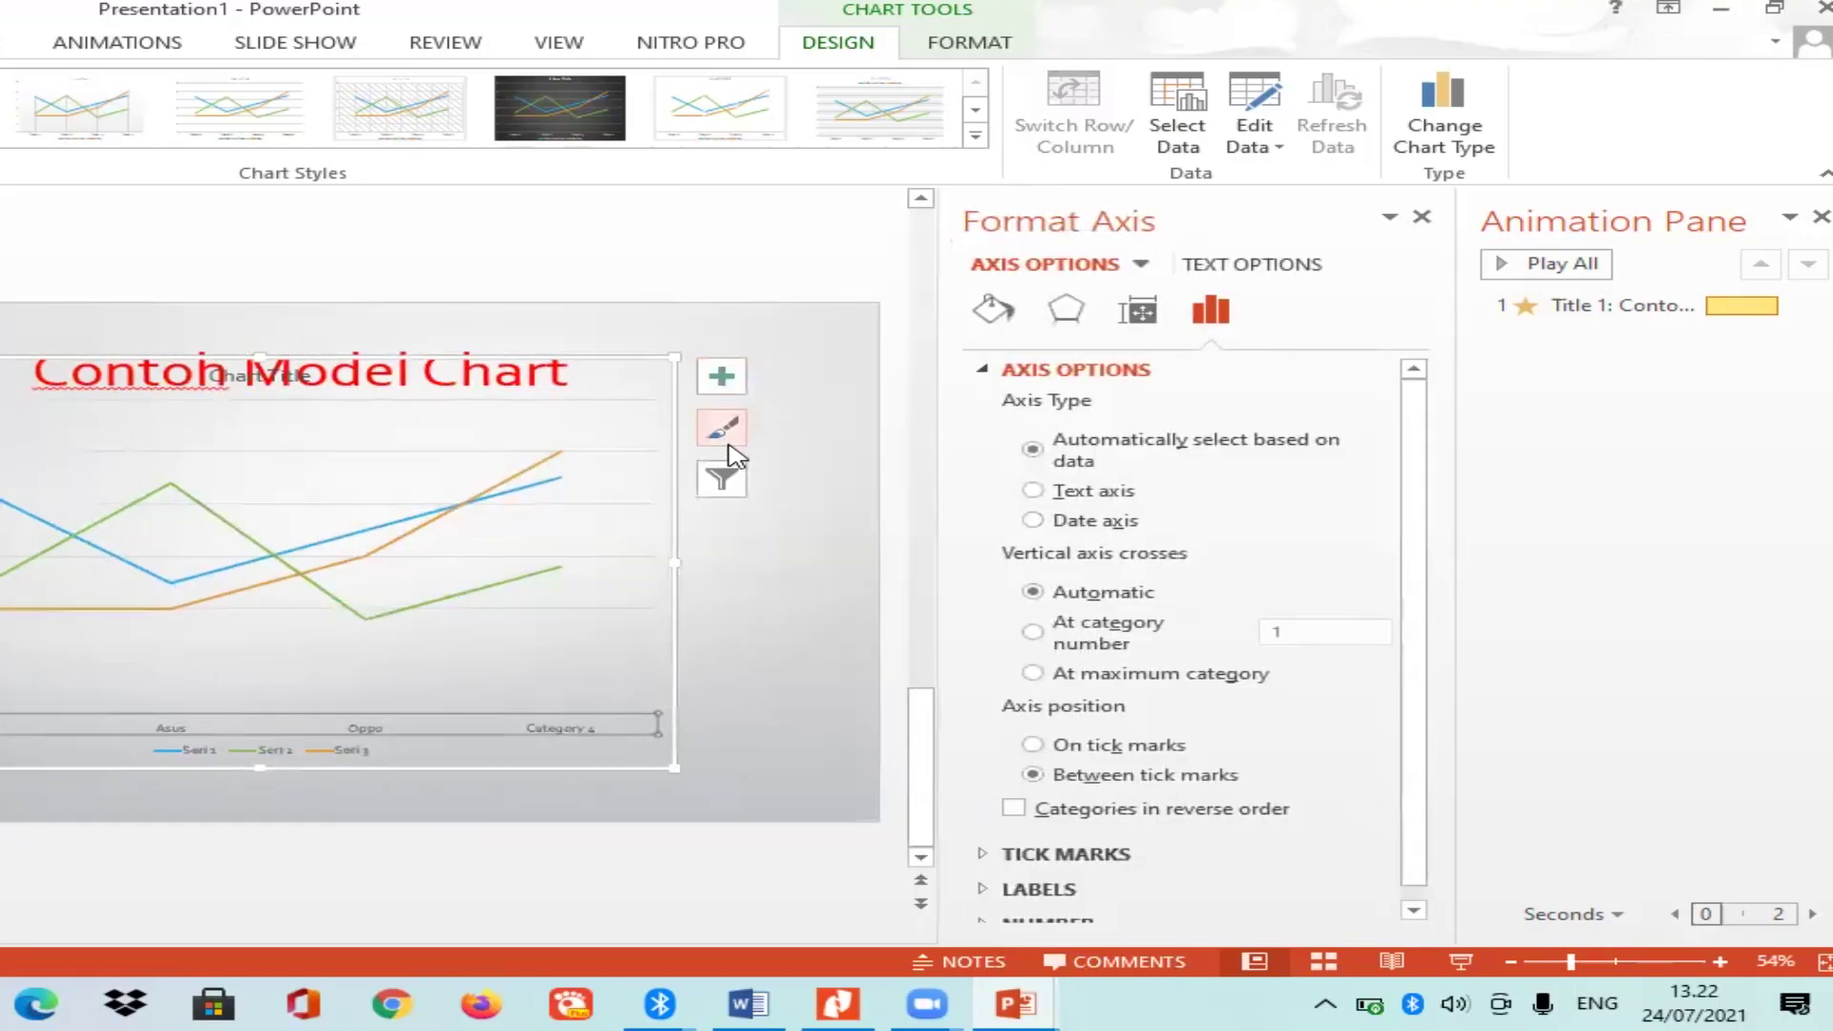
click(735, 435)
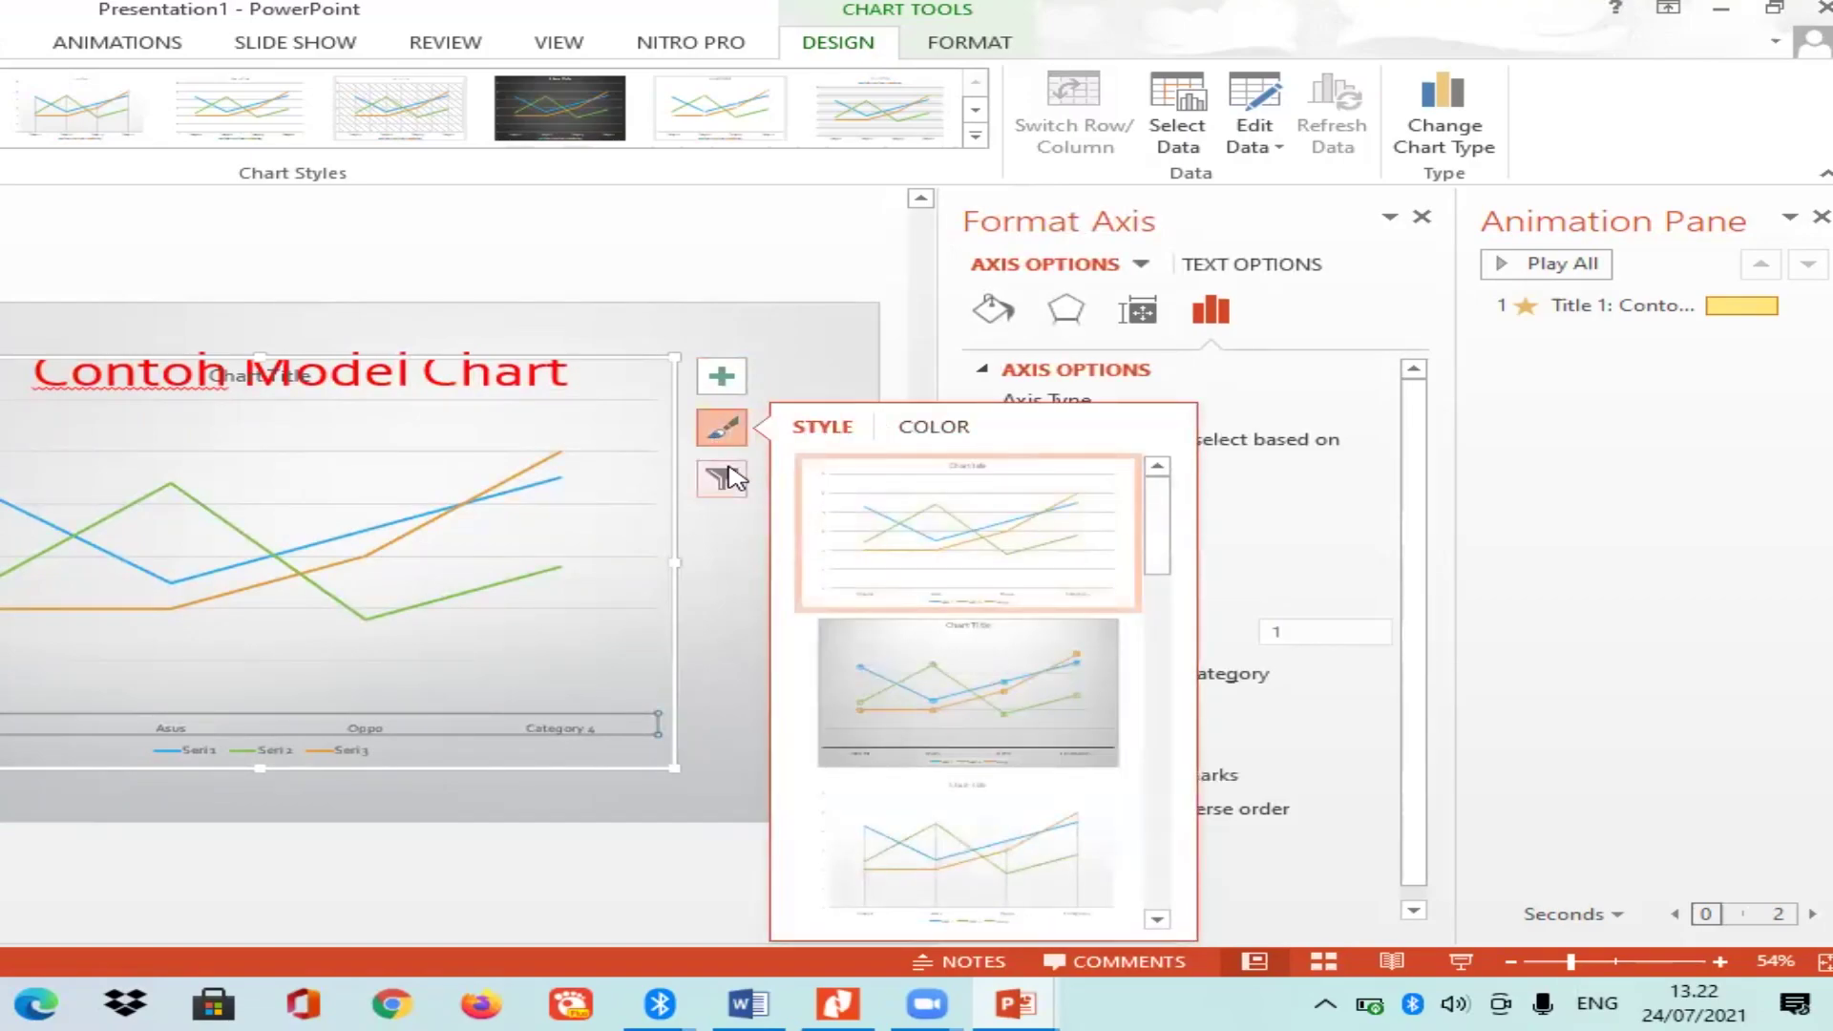
click(1269, 271)
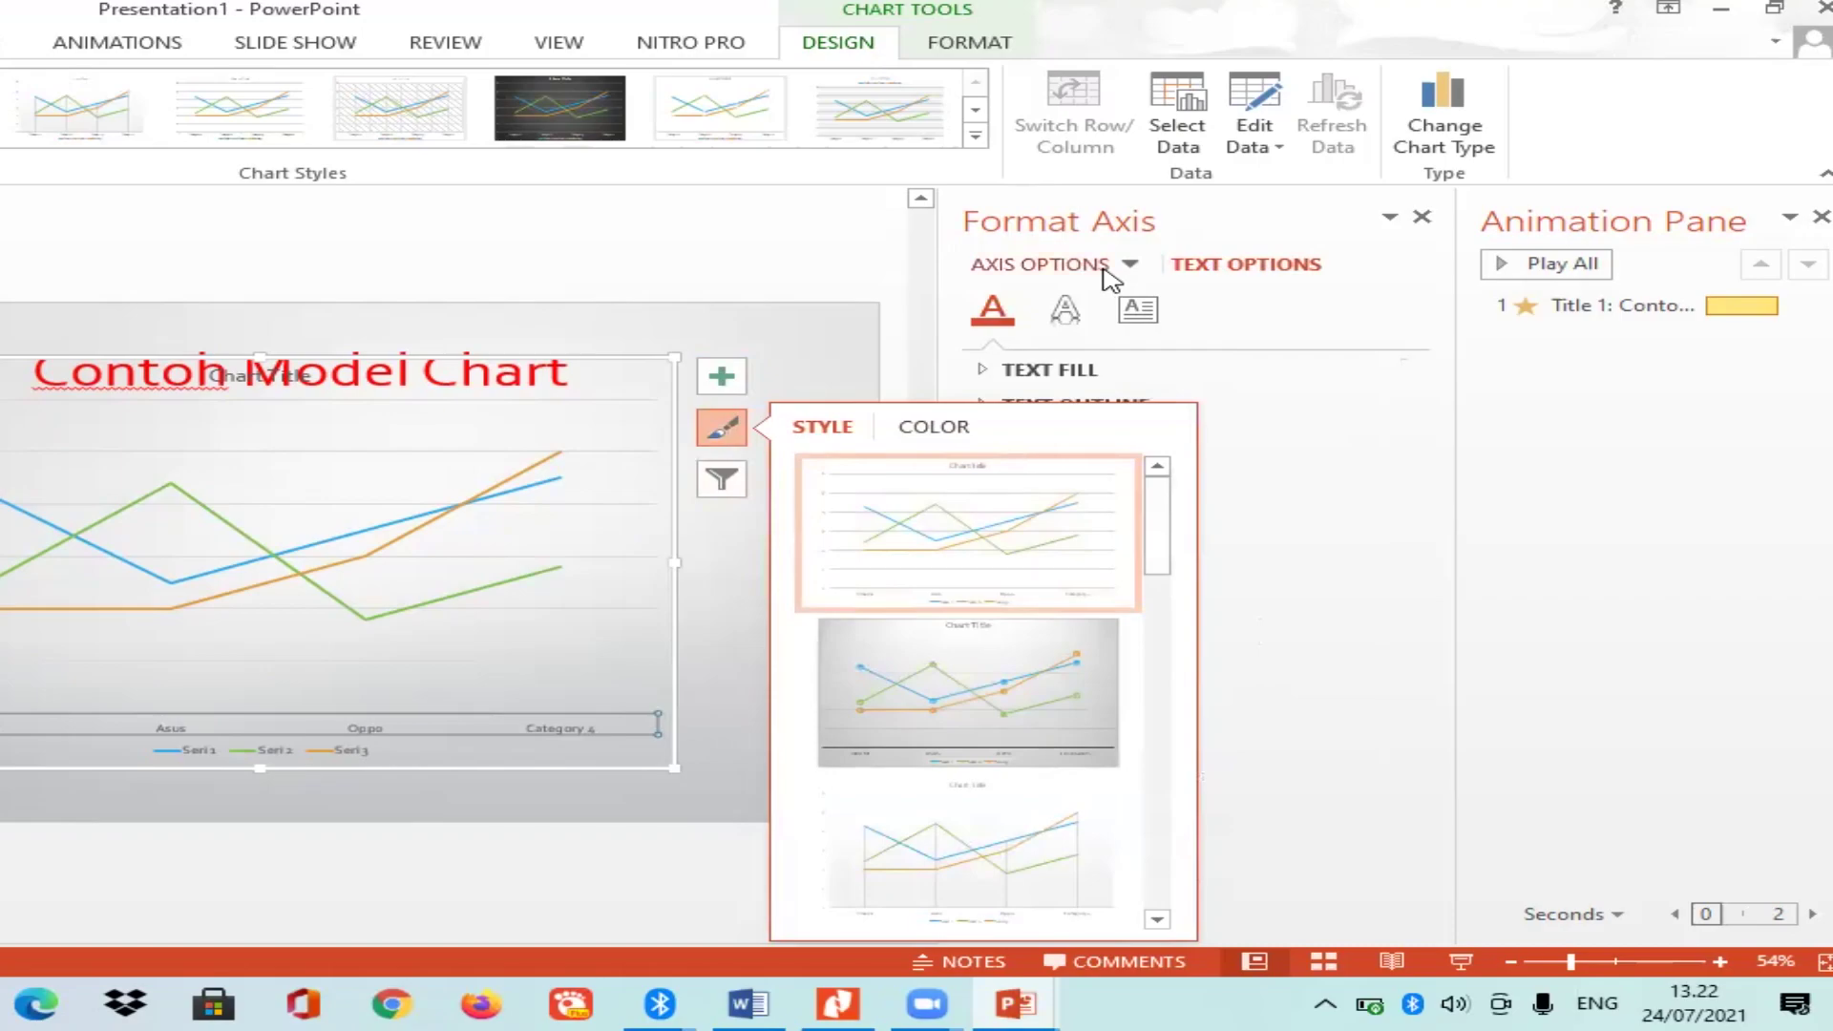
click(1098, 266)
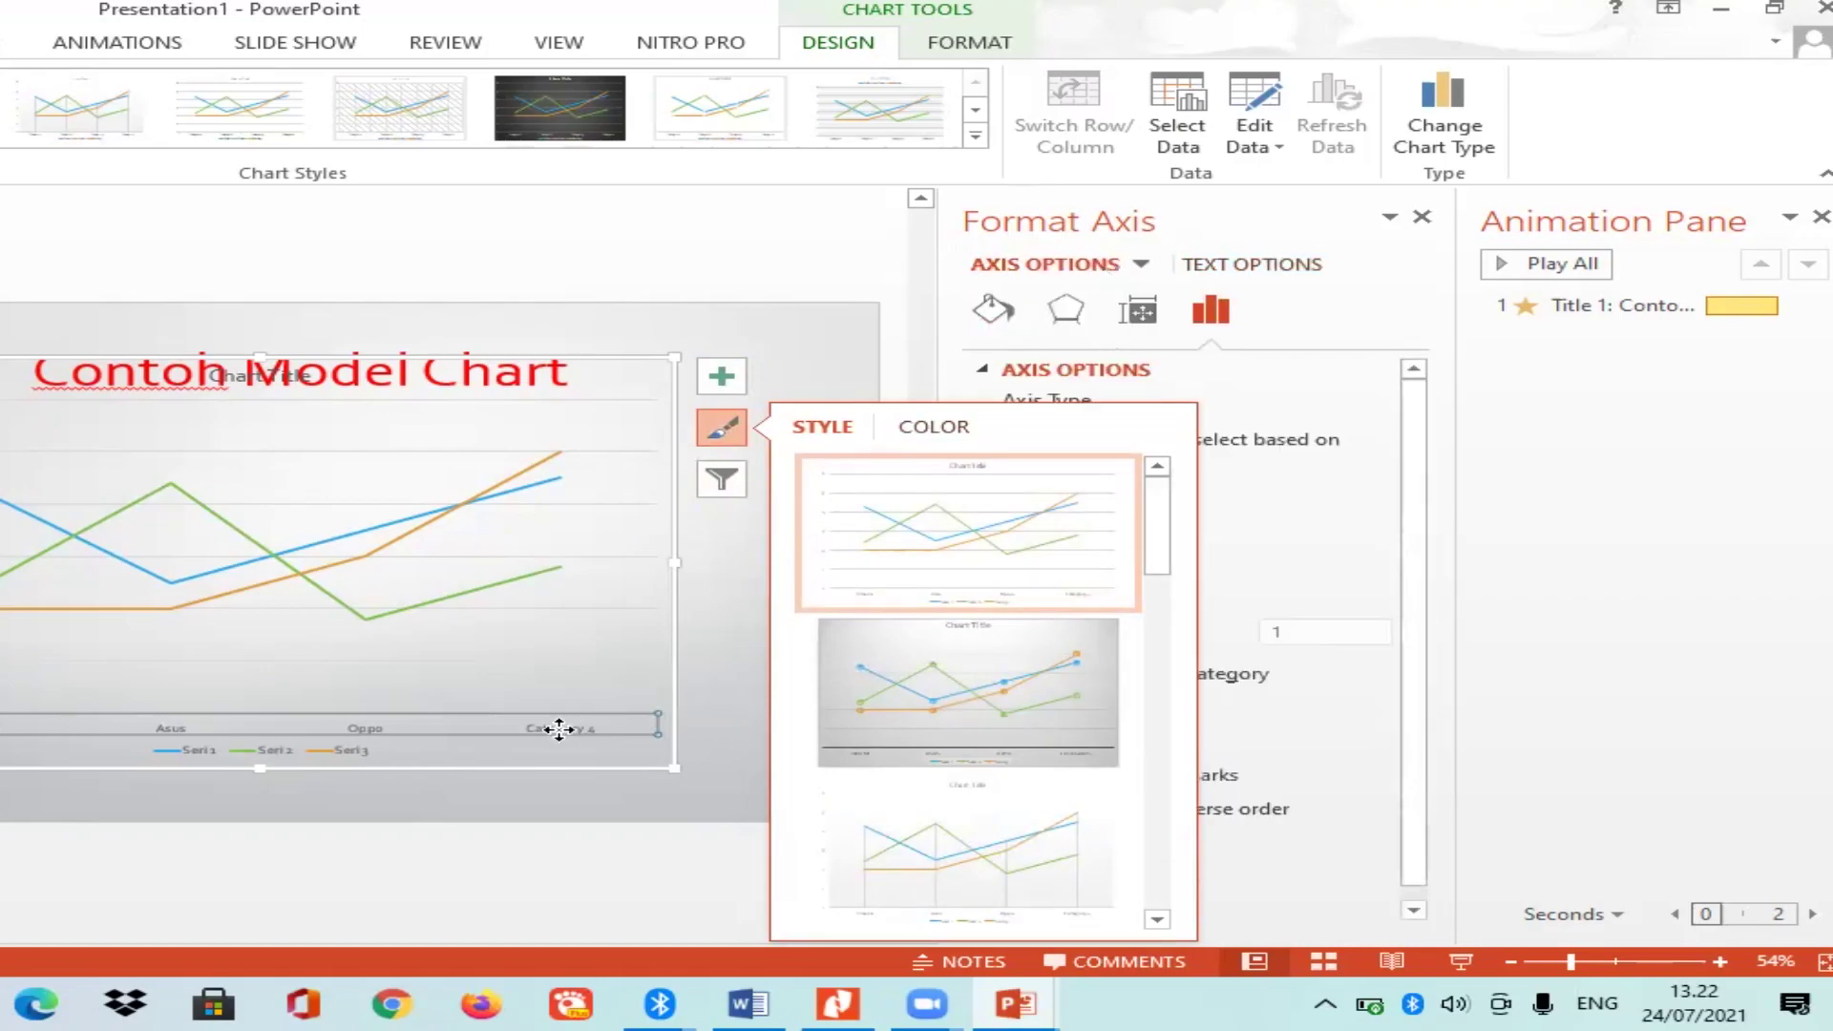
drag(1156, 571, 1159, 613)
scroll(1171, 745, up, 2)
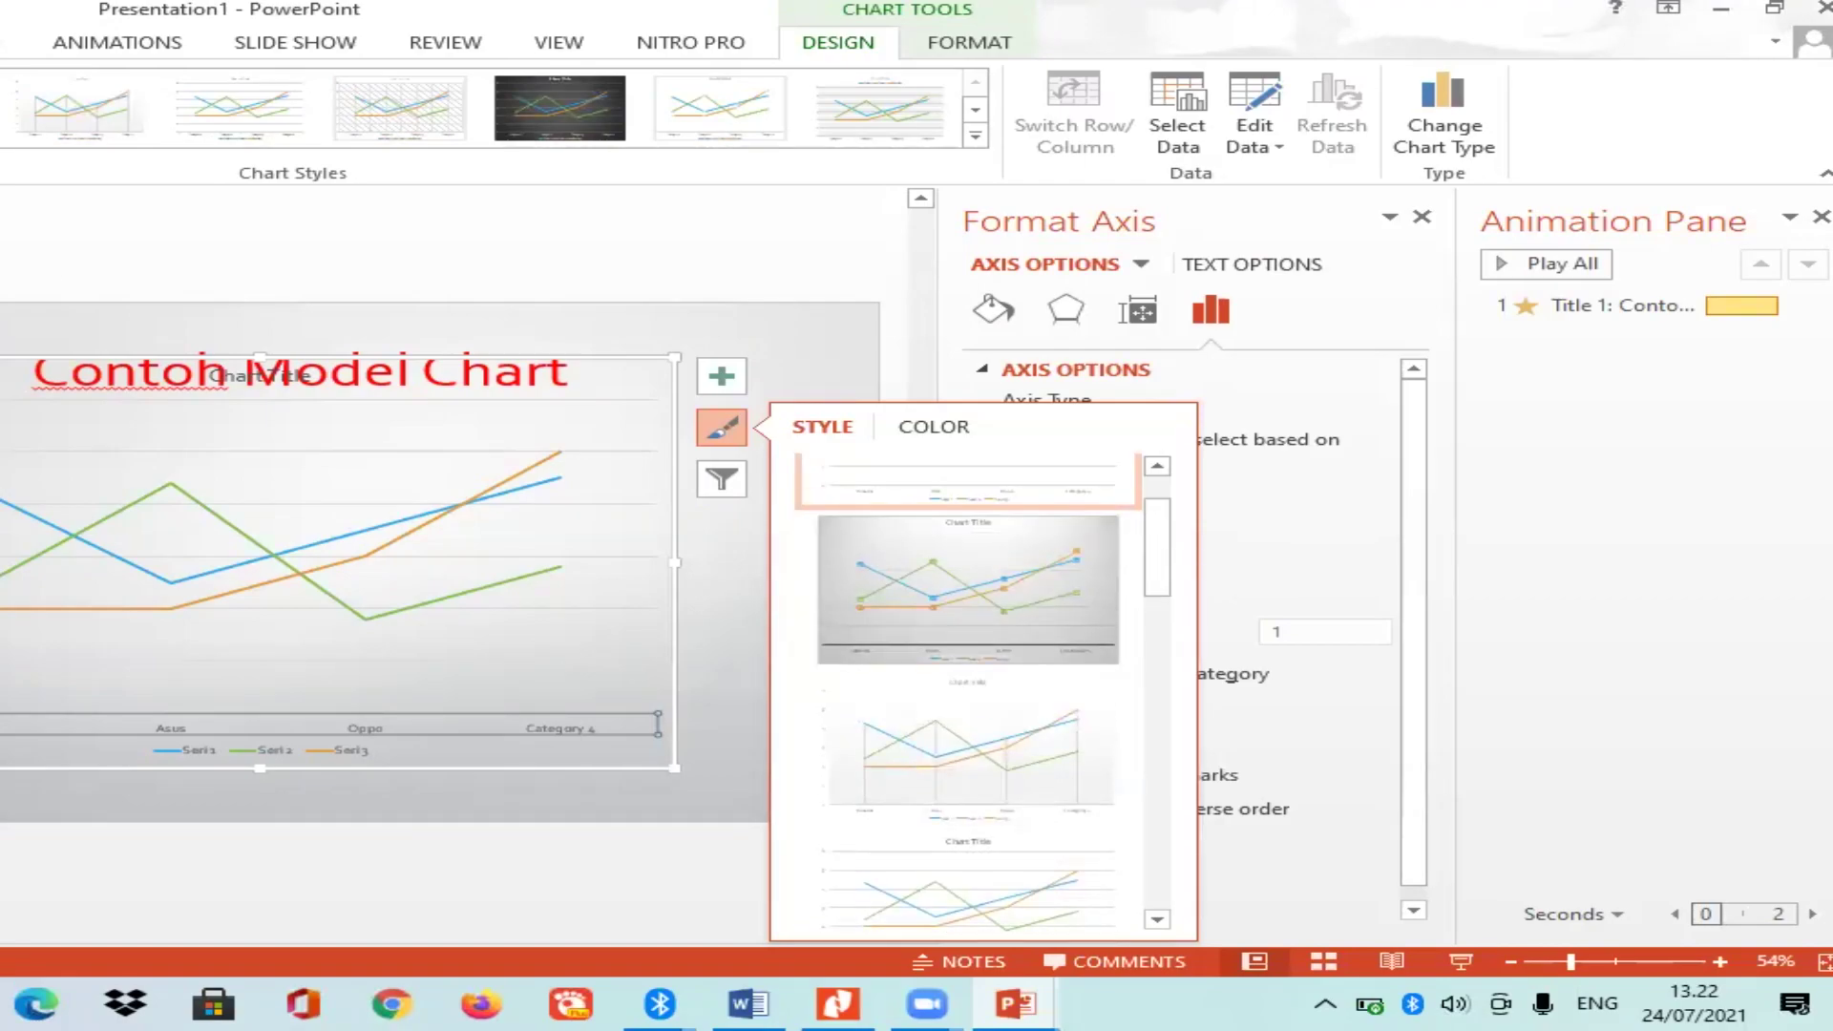
Edit the chart data so Category 4 reads Vivo, then close the data sheet.
click(1248, 128)
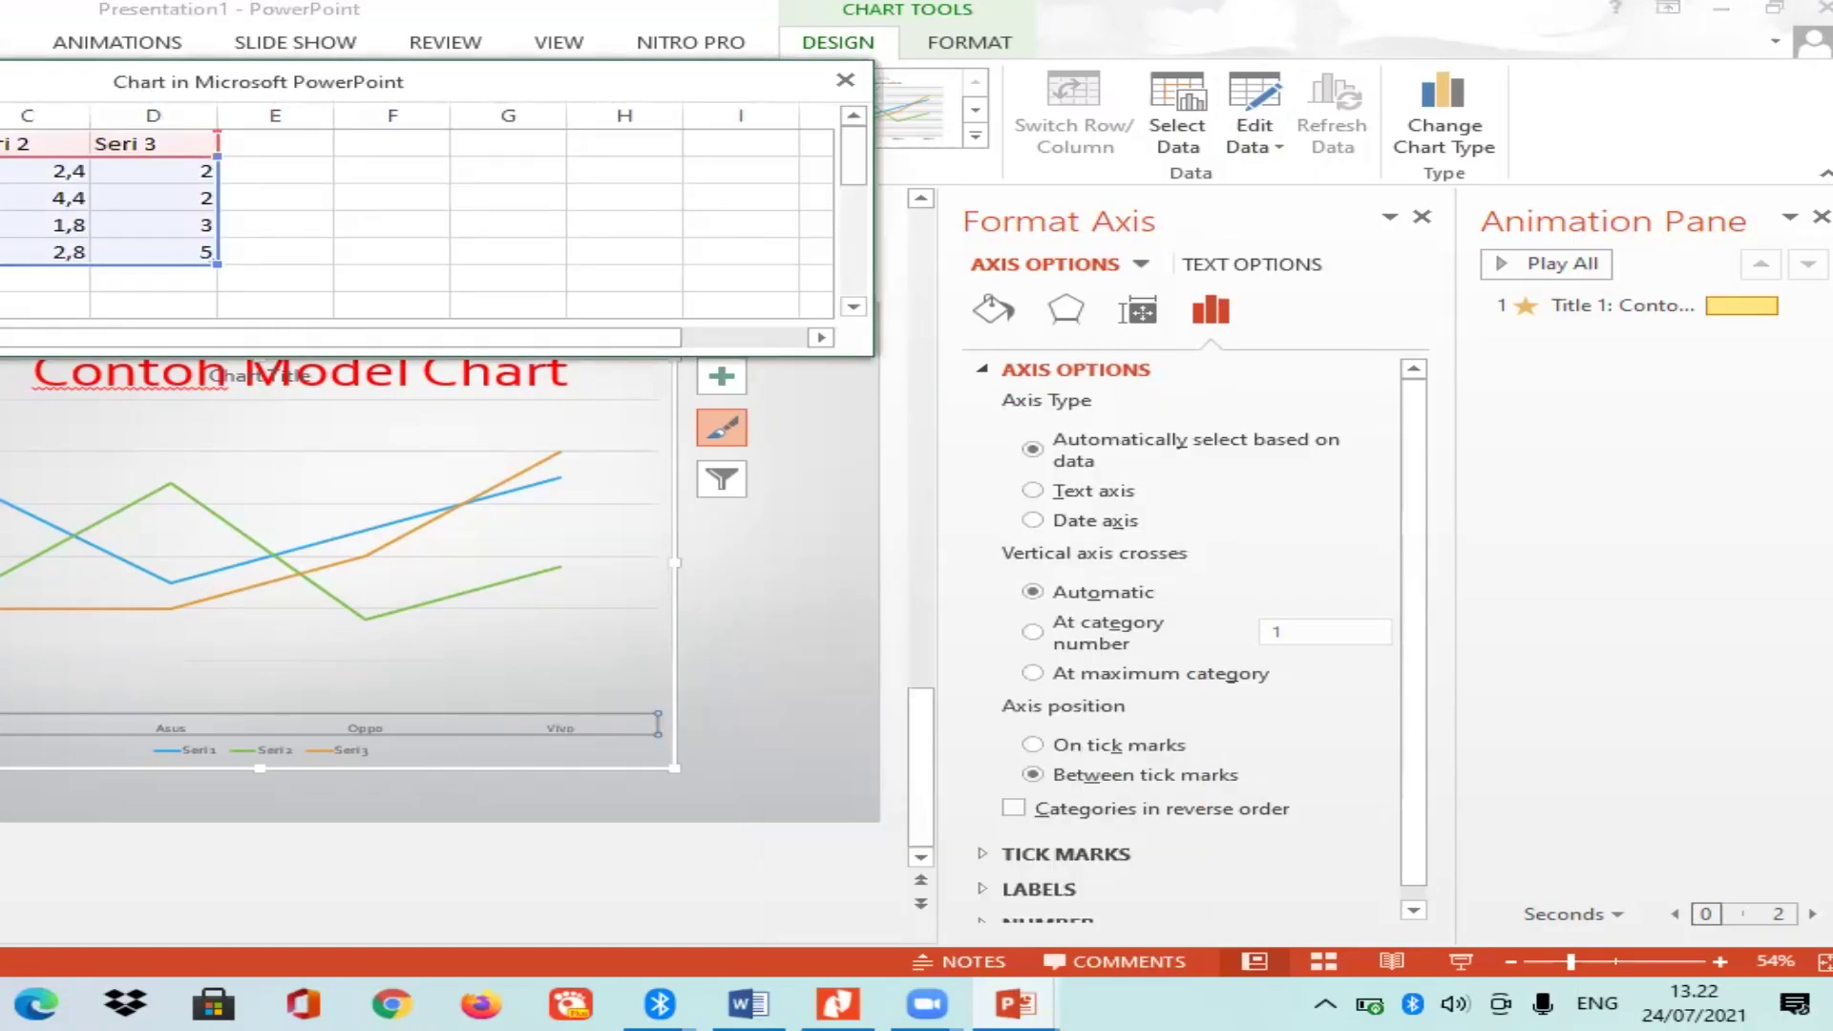
click(845, 80)
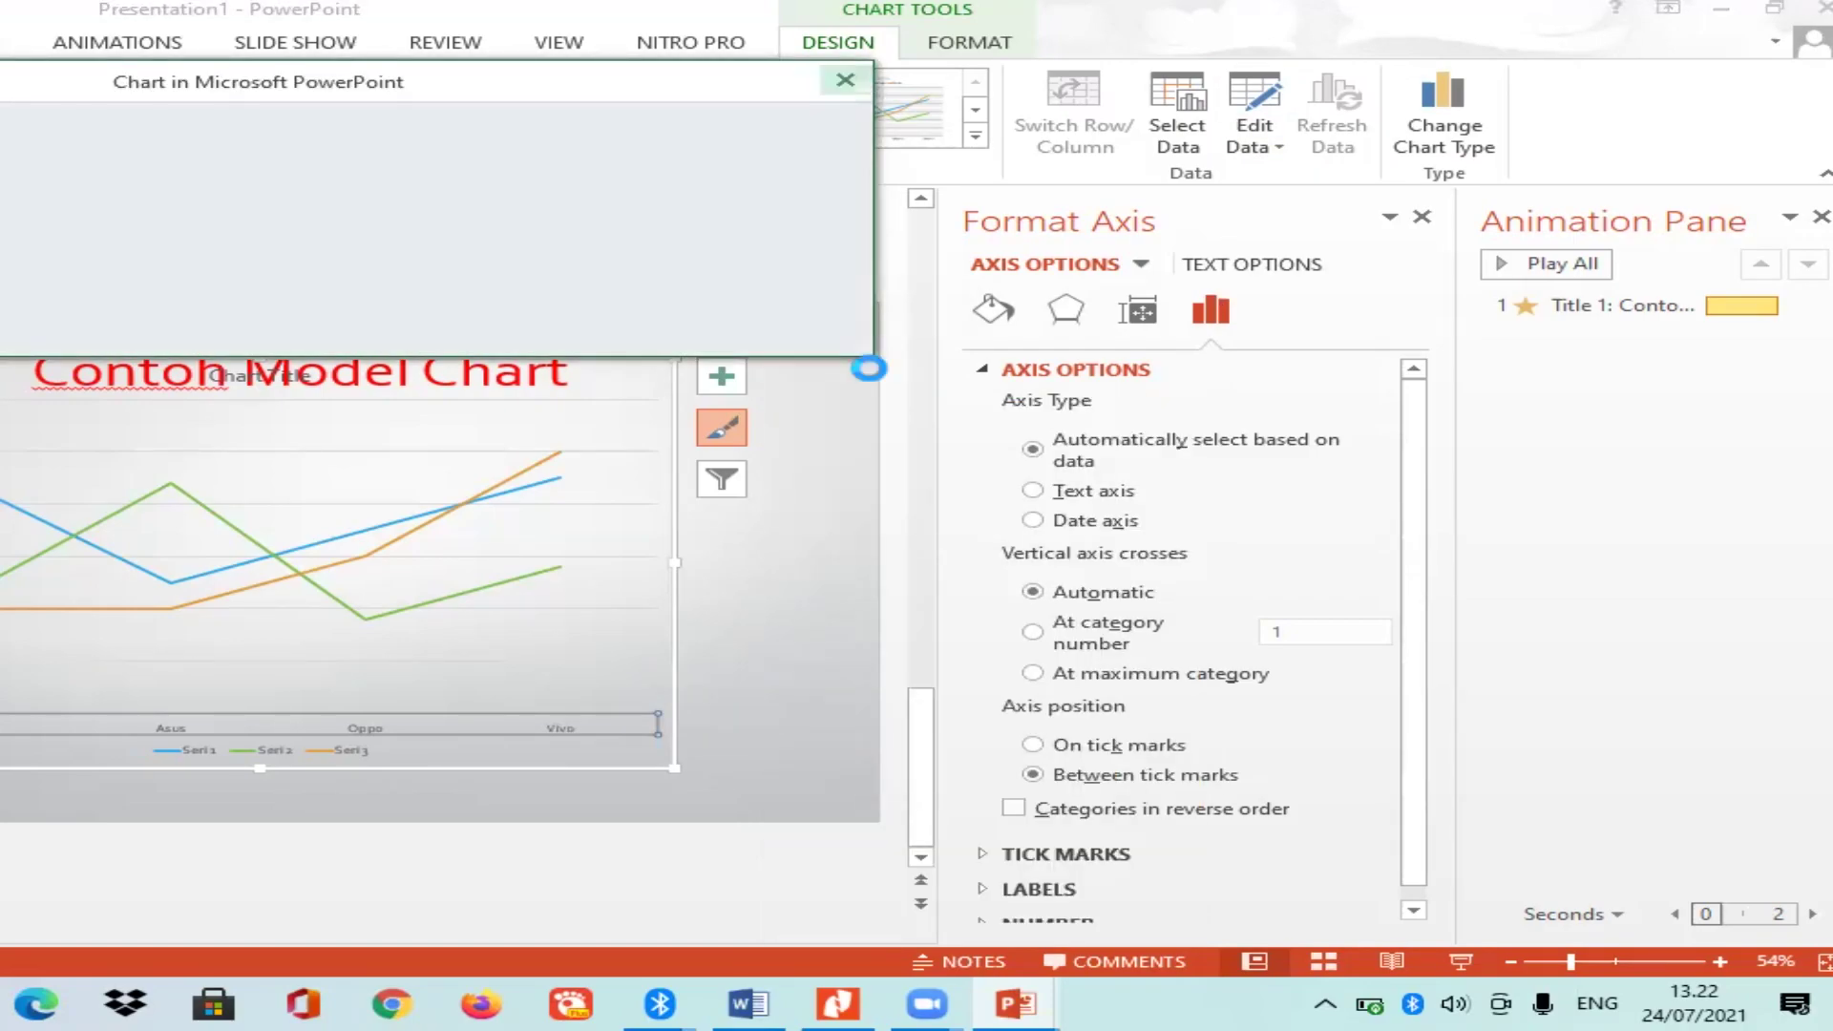
click(728, 593)
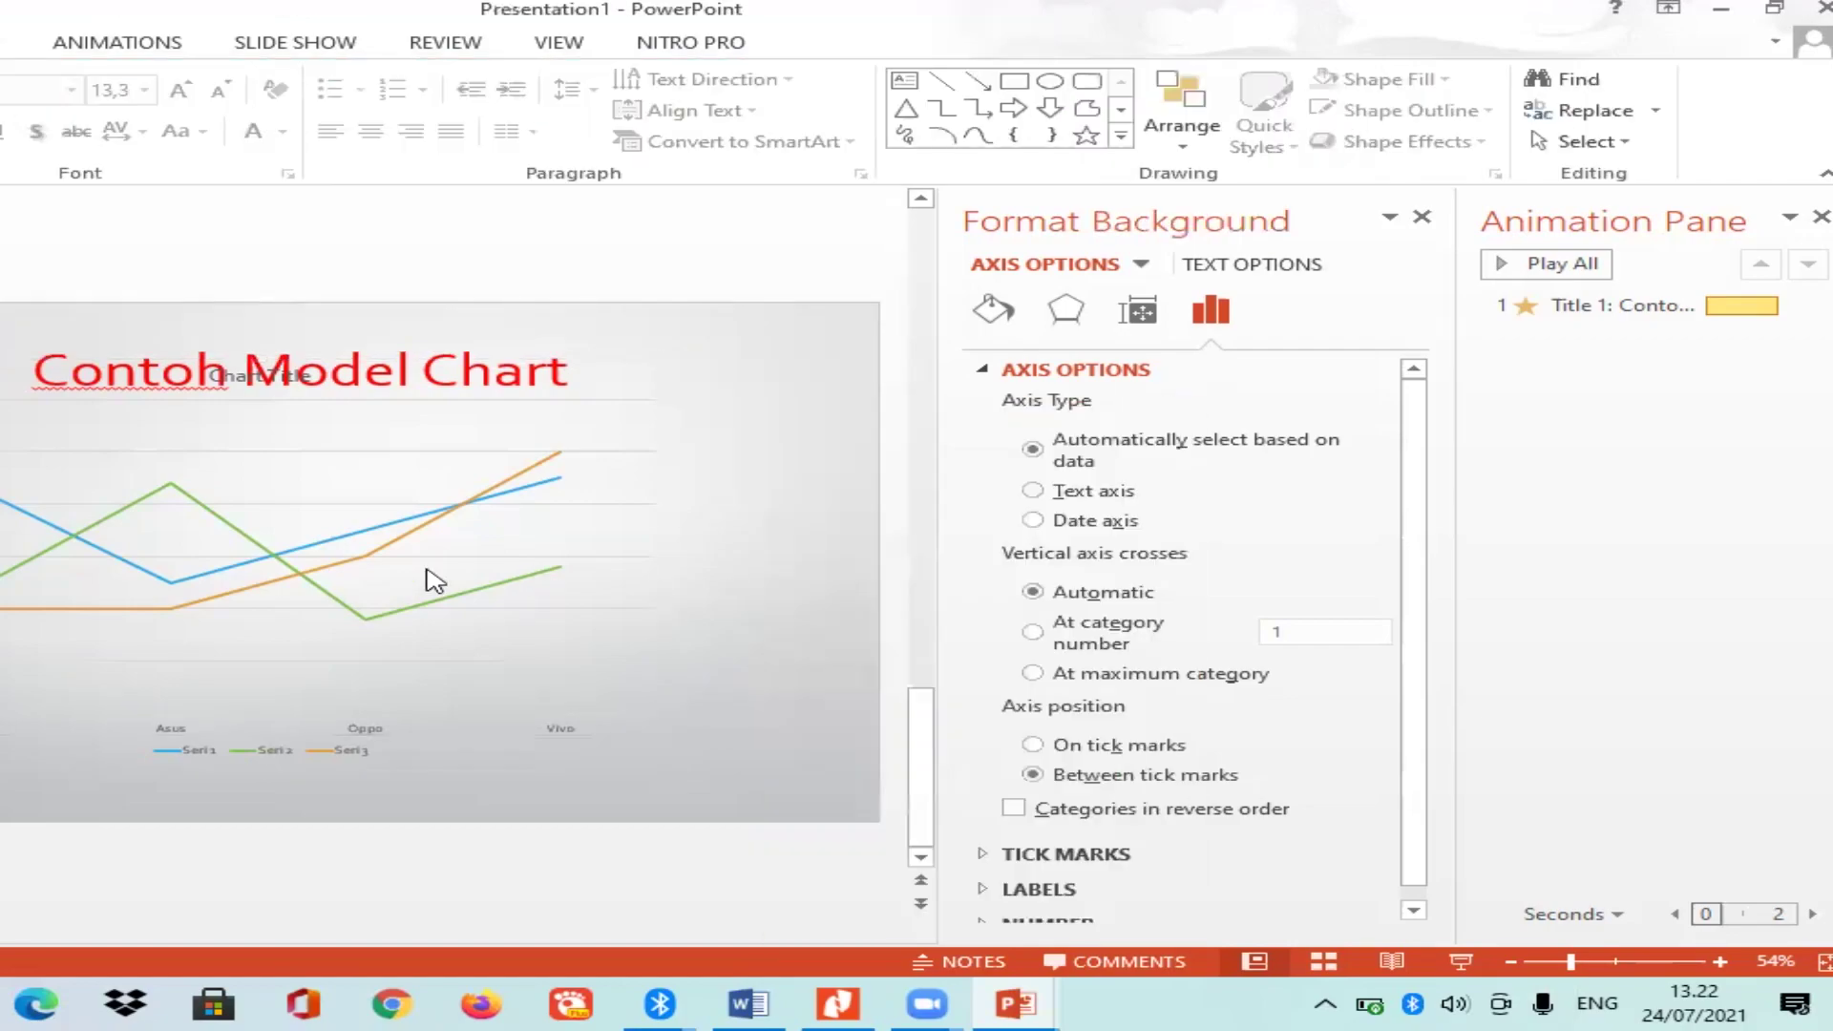
click(402, 575)
Move the line chart slightly lower and to the right on the slide.
click(418, 528)
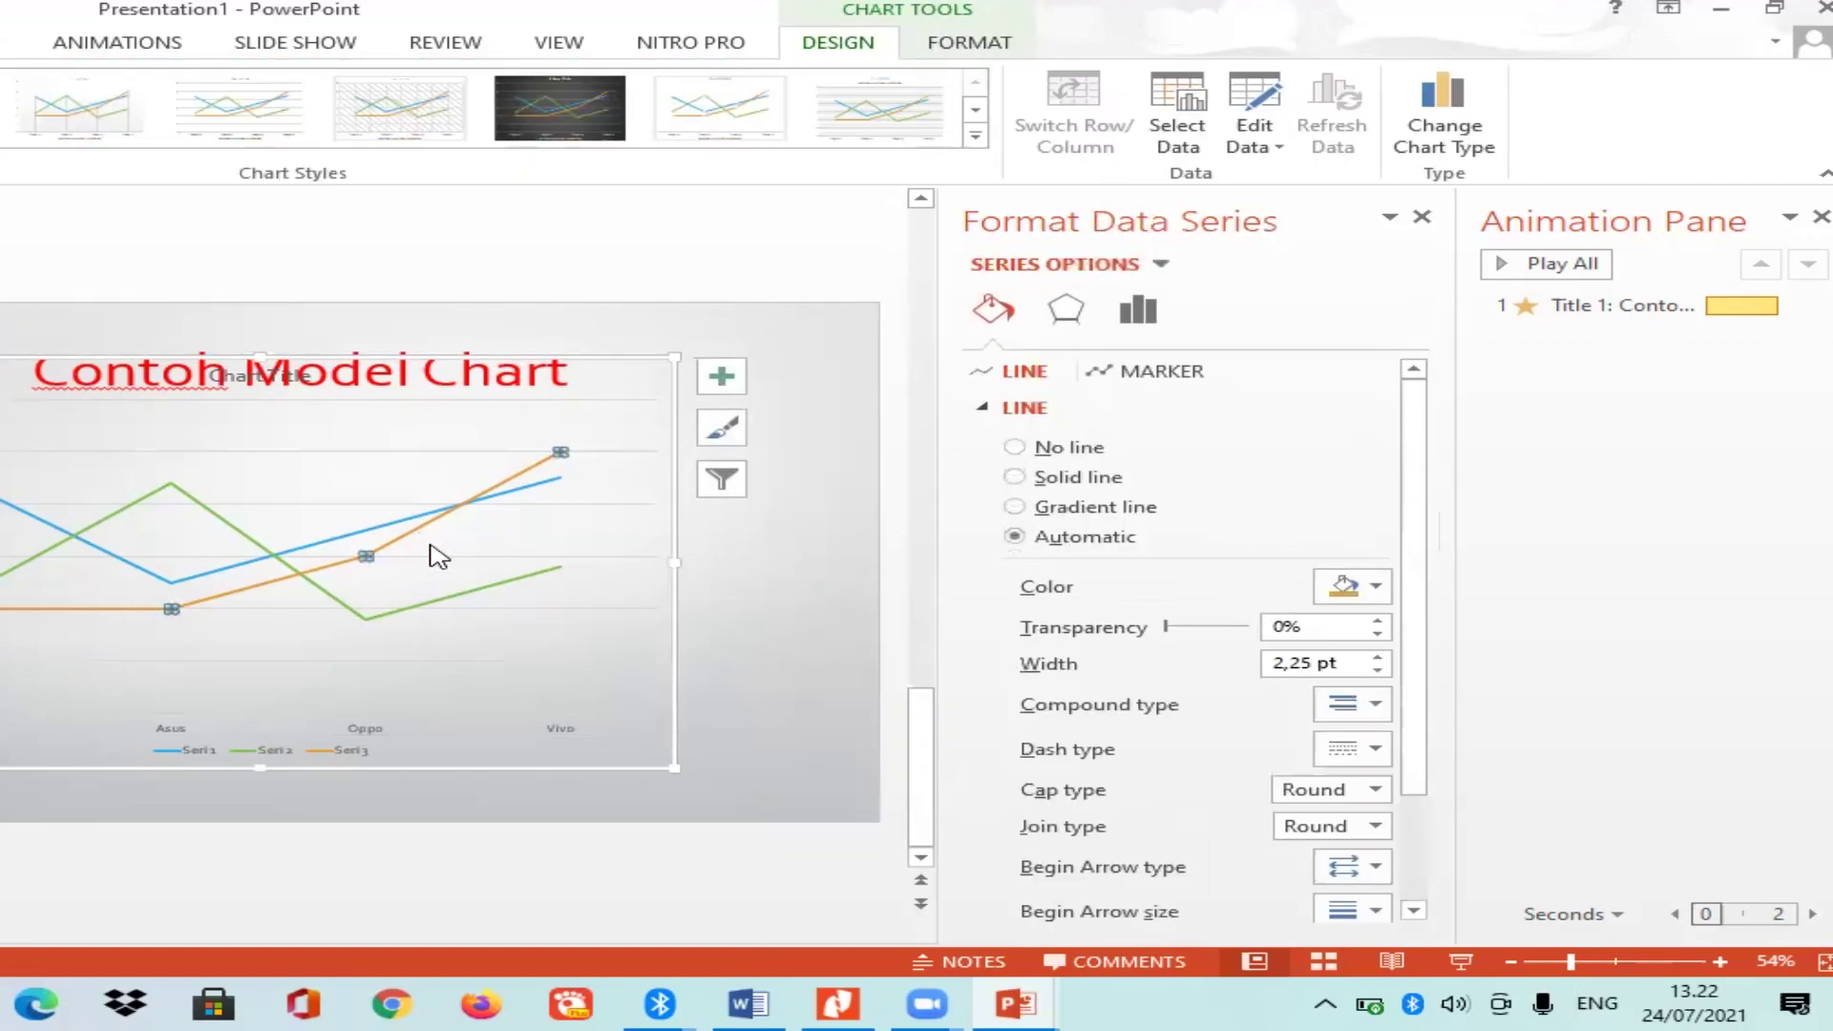
drag(612, 361, 625, 425)
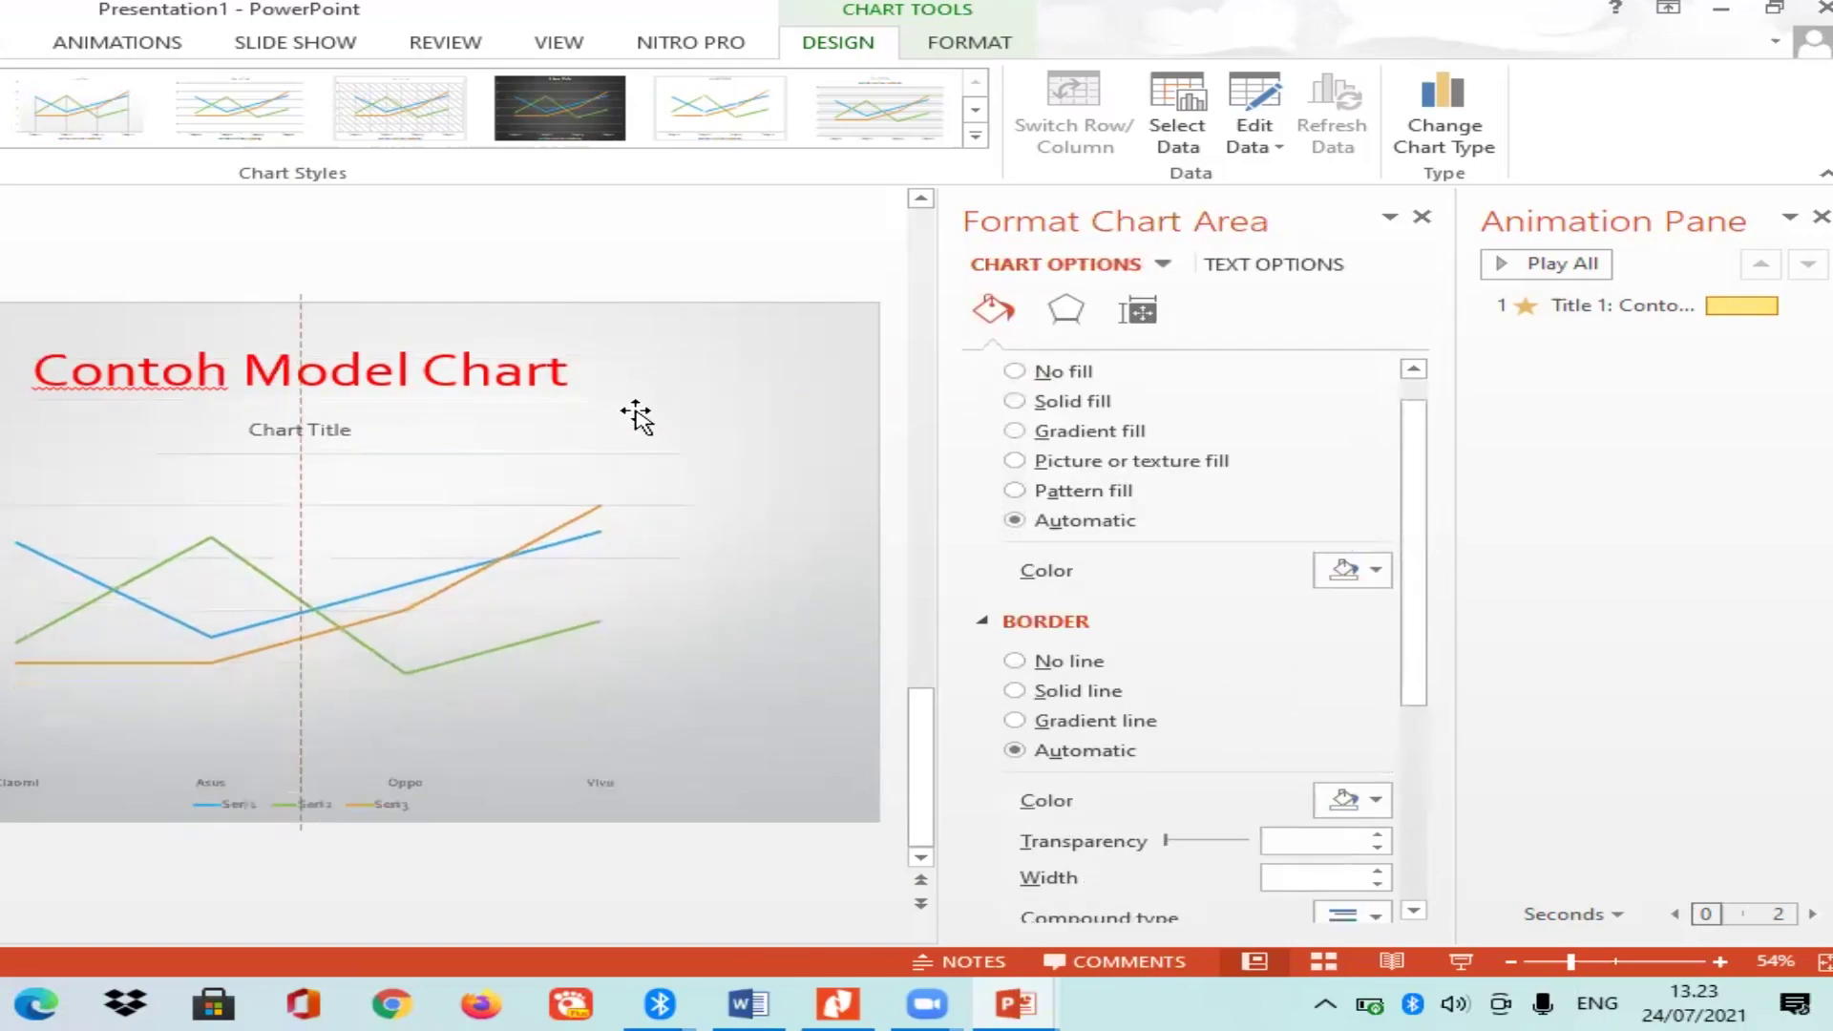
drag(625, 425, 634, 399)
click(318, 564)
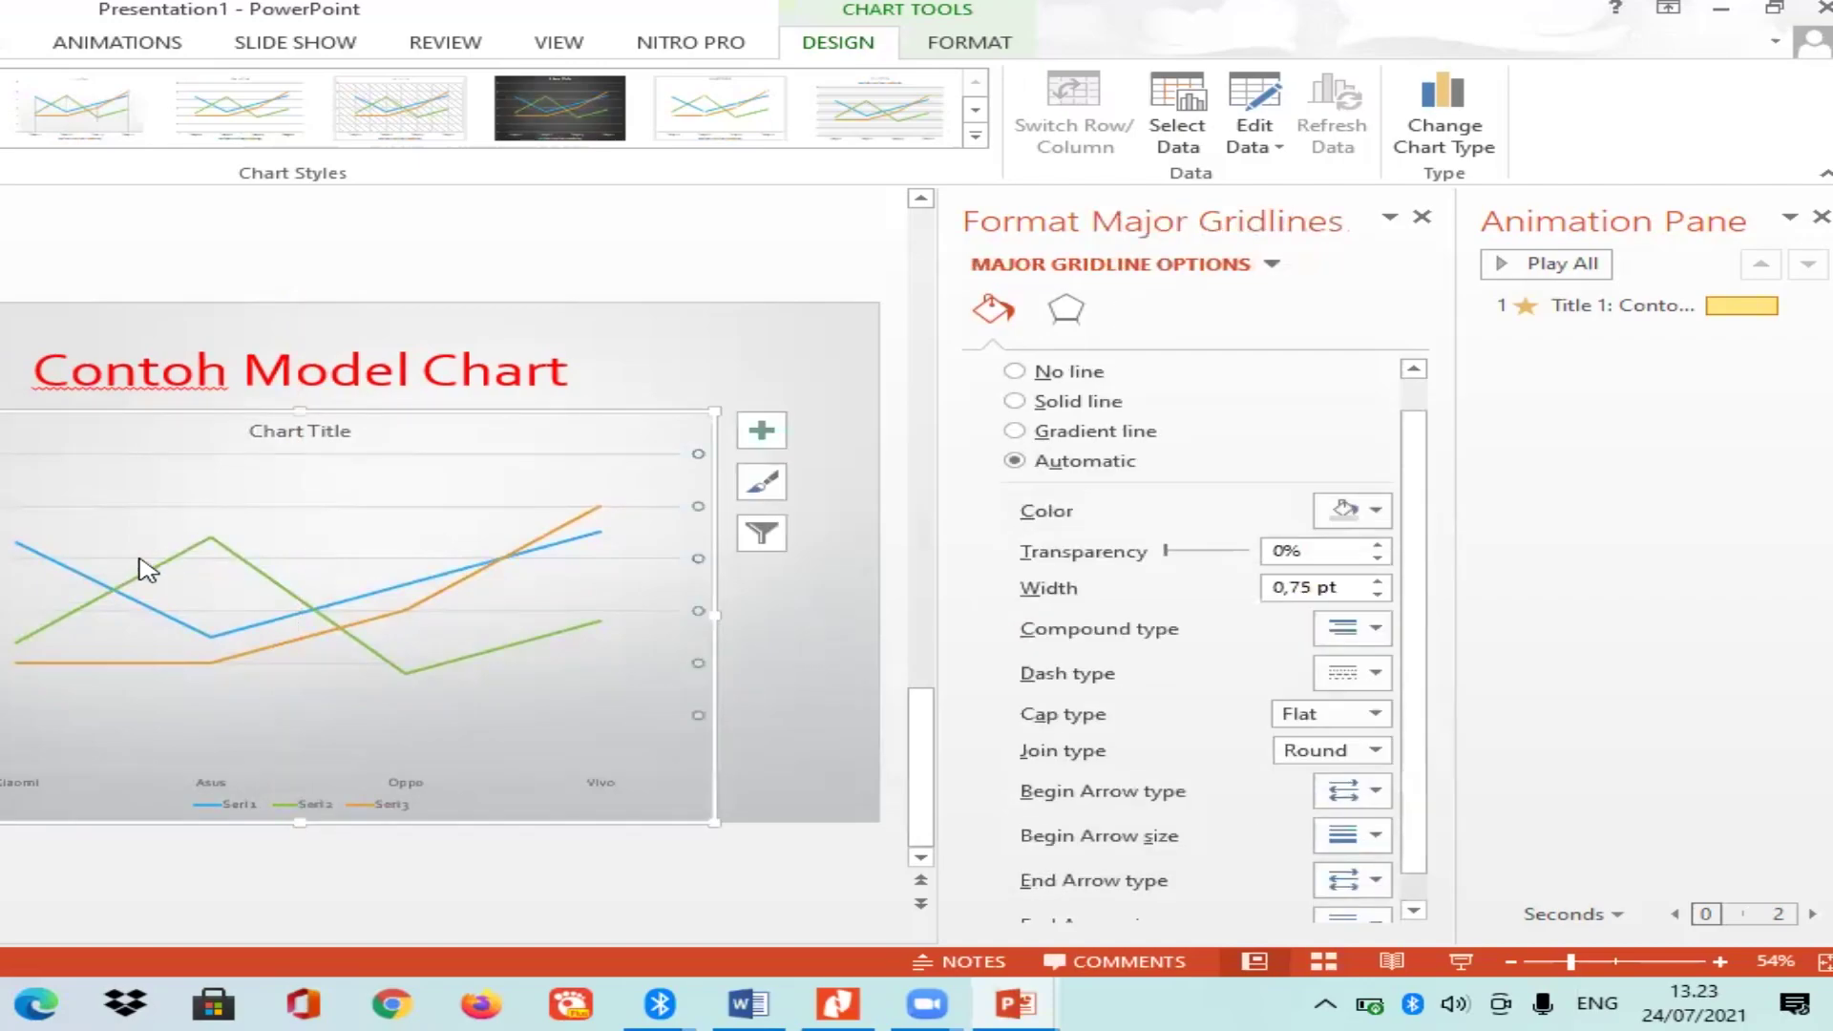
Replace the chart title placeholder with 'Penjualan Handphone'.
click(318, 430)
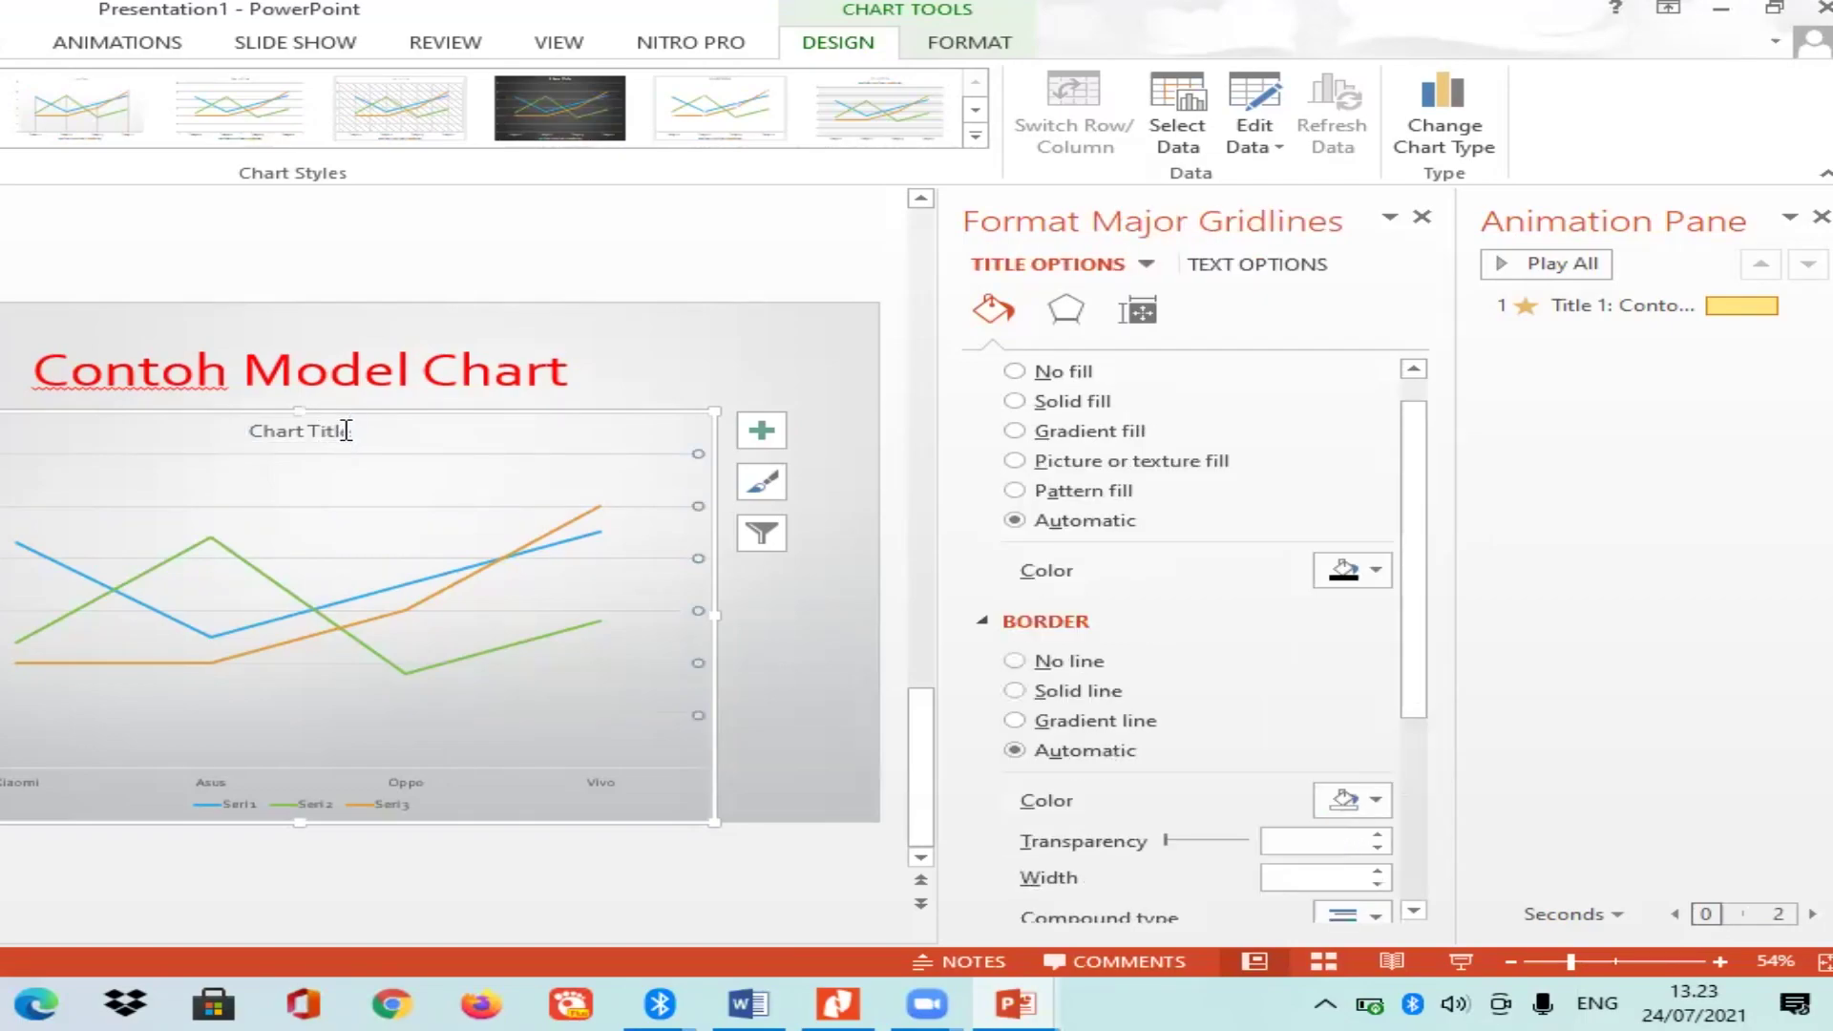
triple_click(346, 431)
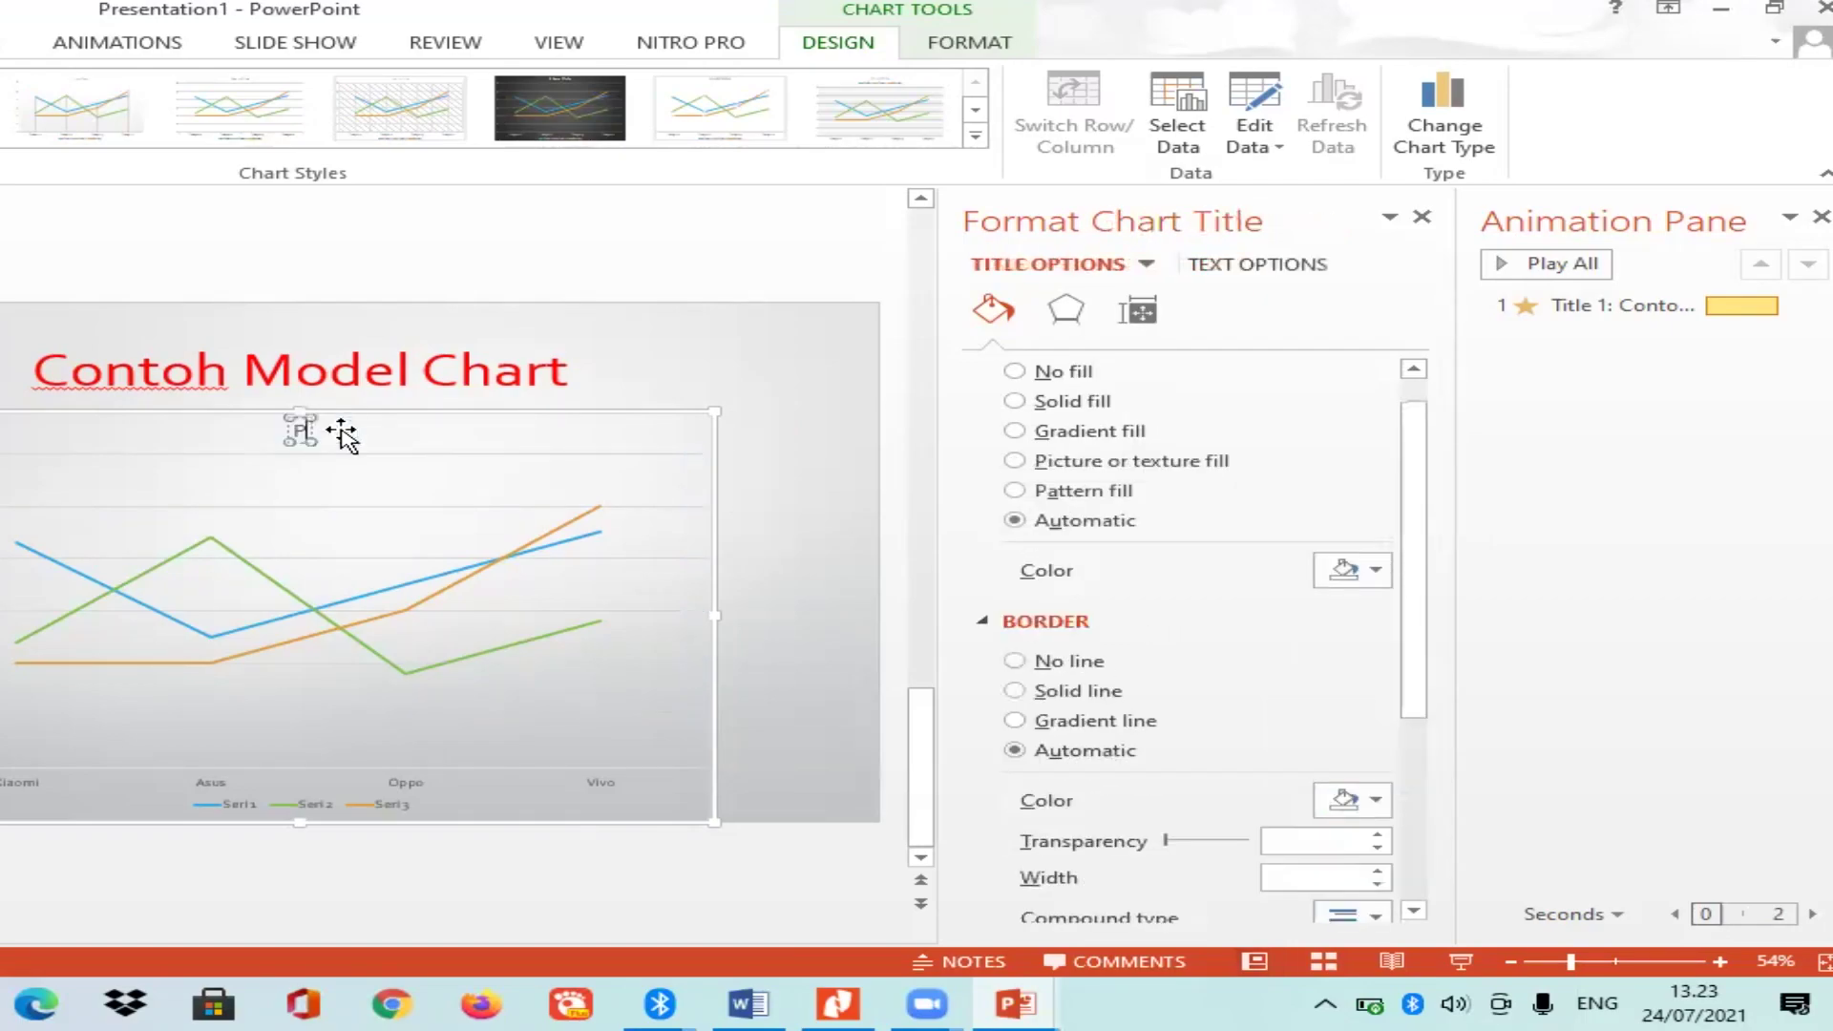
text(Penjuala)
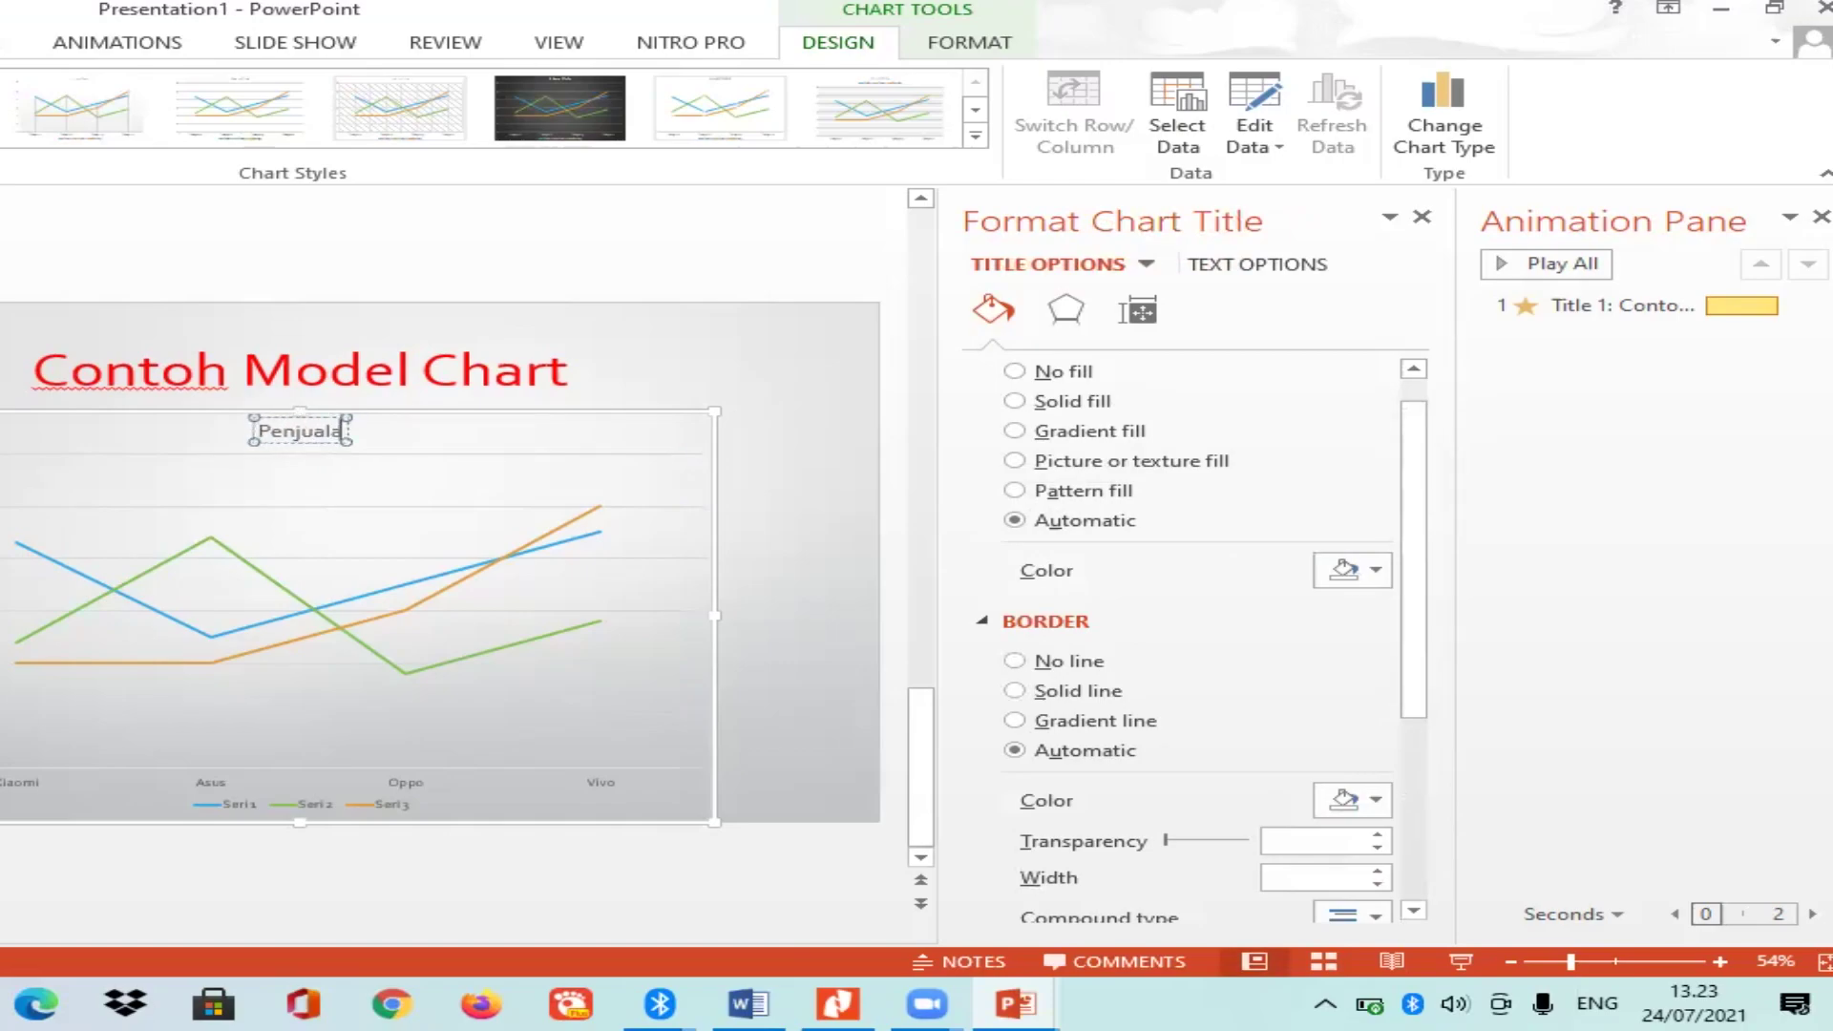
text(n Han)
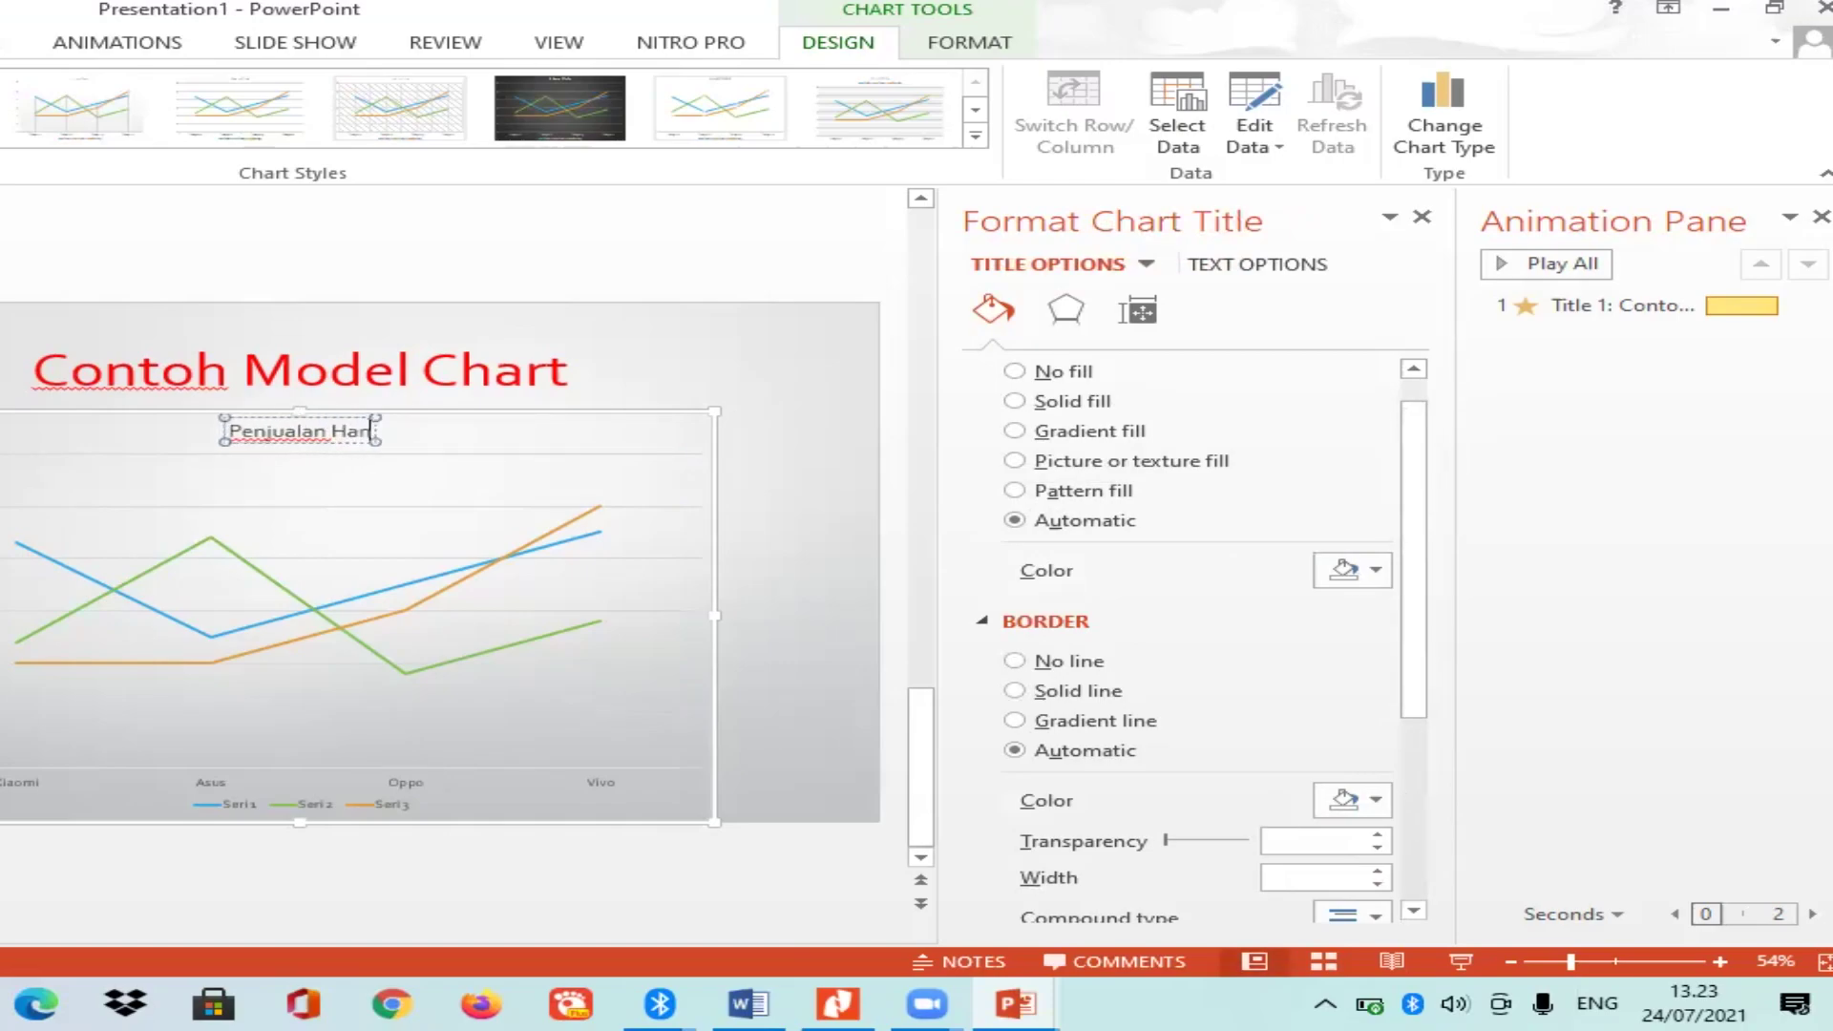
text(dphon)
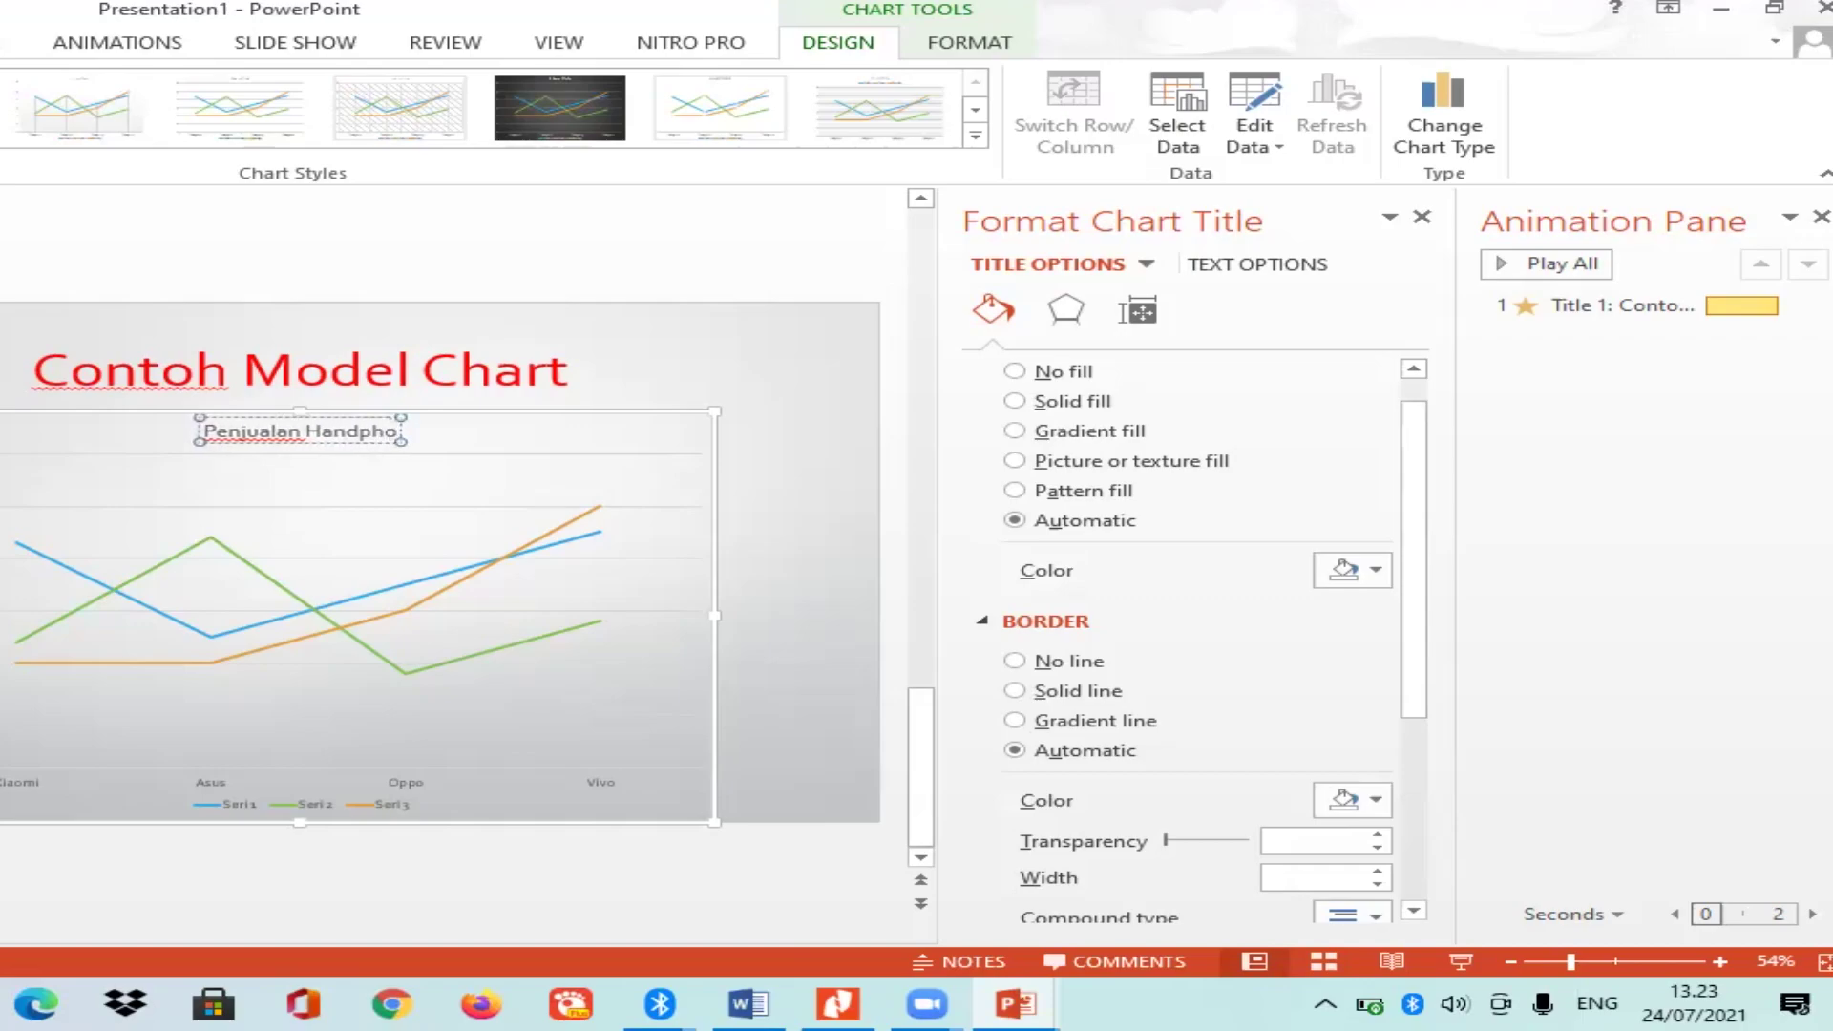
text(e)
click(835, 437)
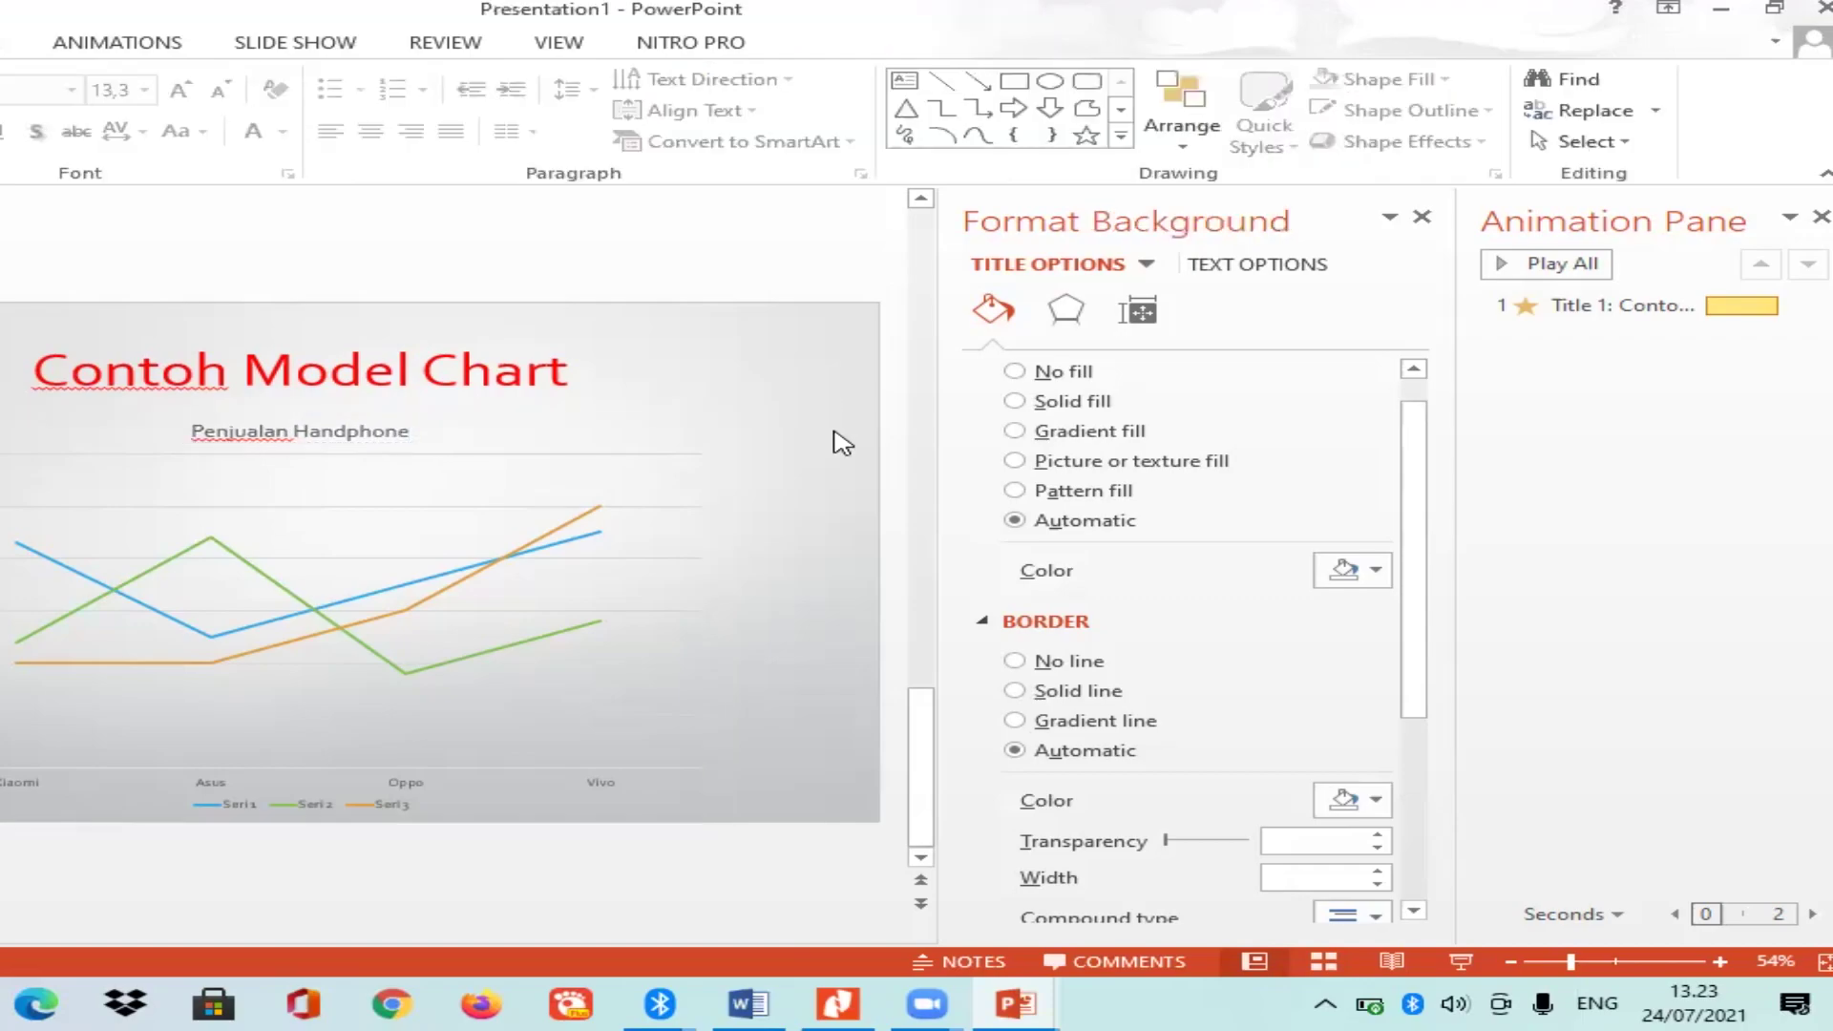
Close the Format Background and Animation panes and give the chart the Wheel entrance animation.
click(1422, 217)
click(1822, 217)
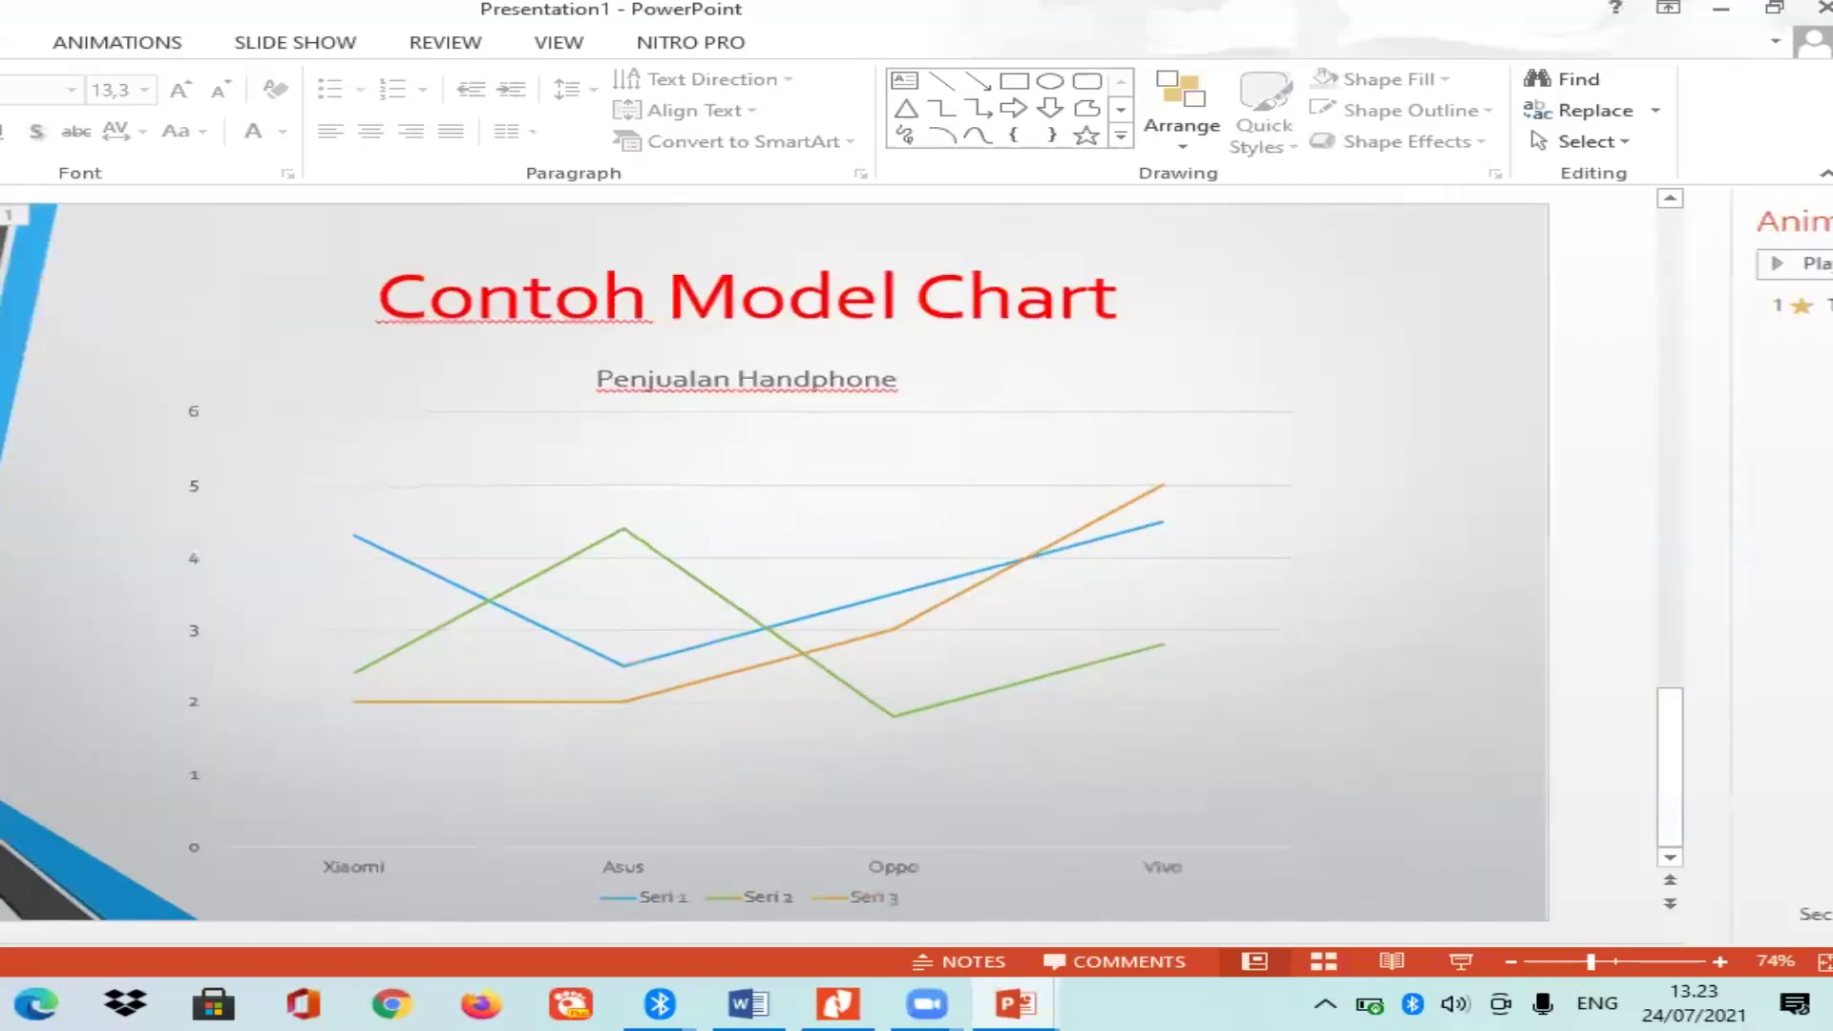
click(994, 510)
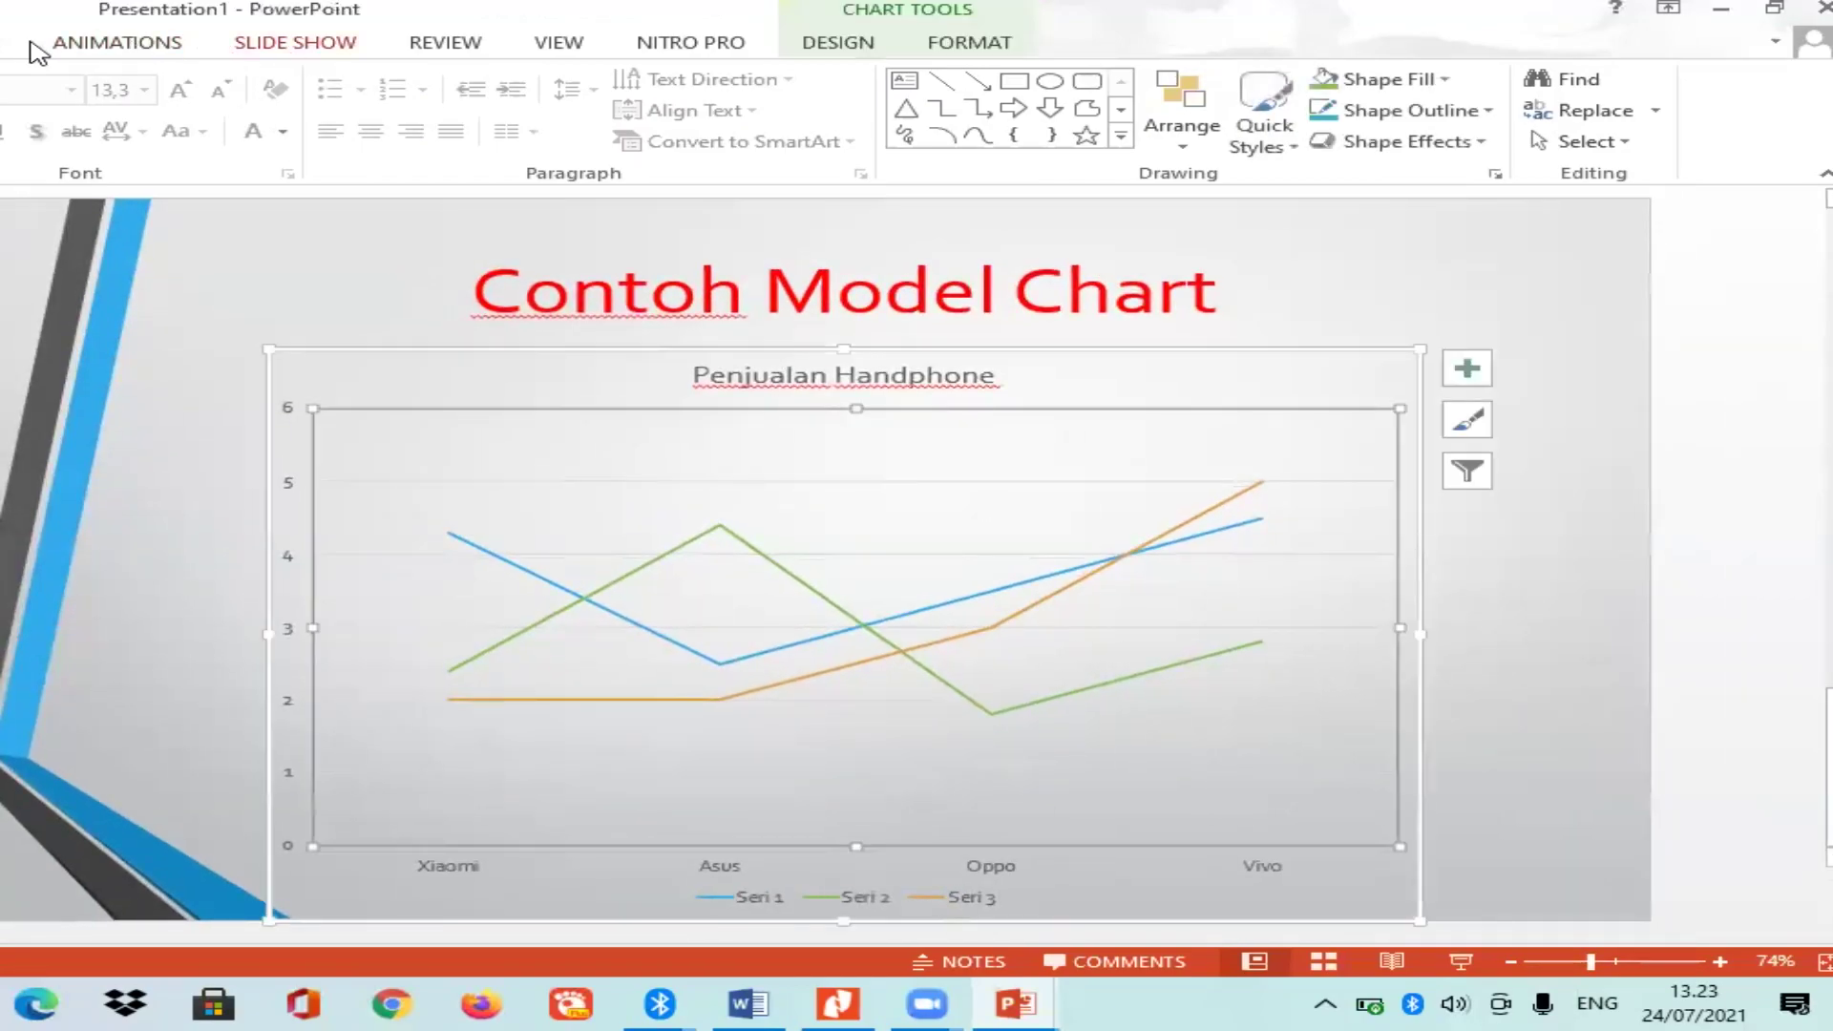
click(109, 48)
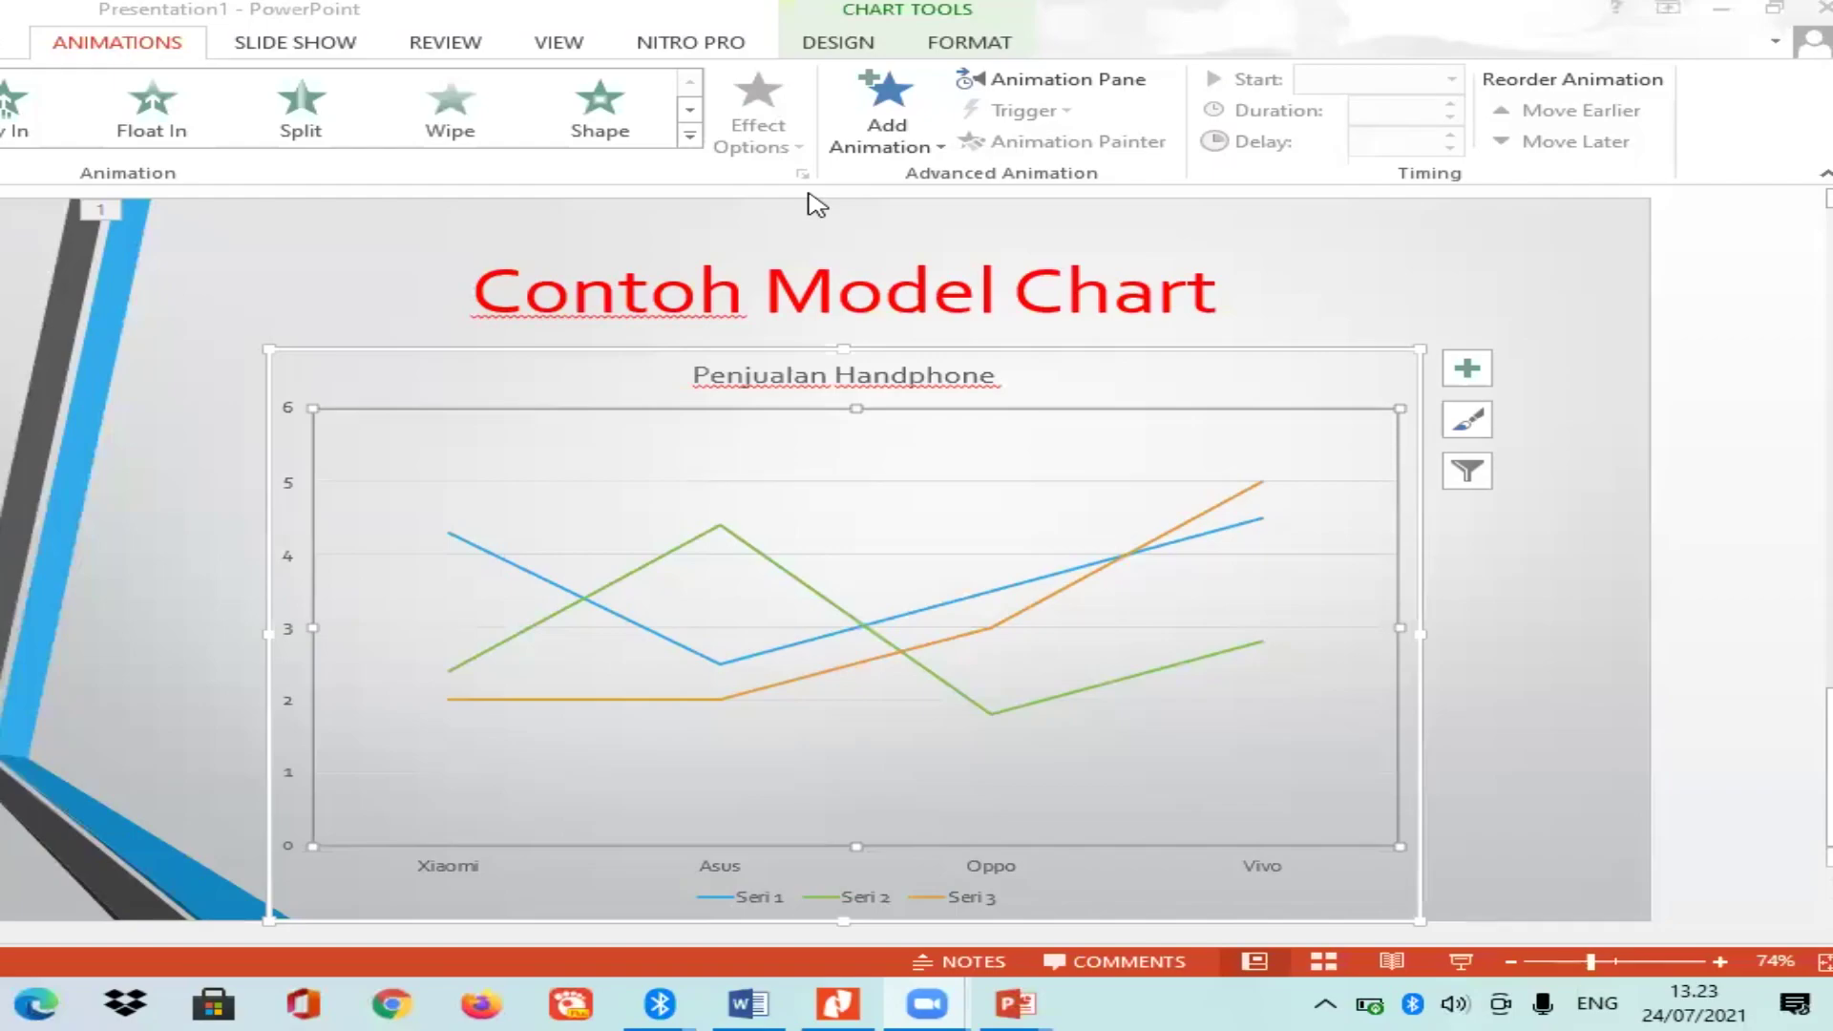
click(692, 122)
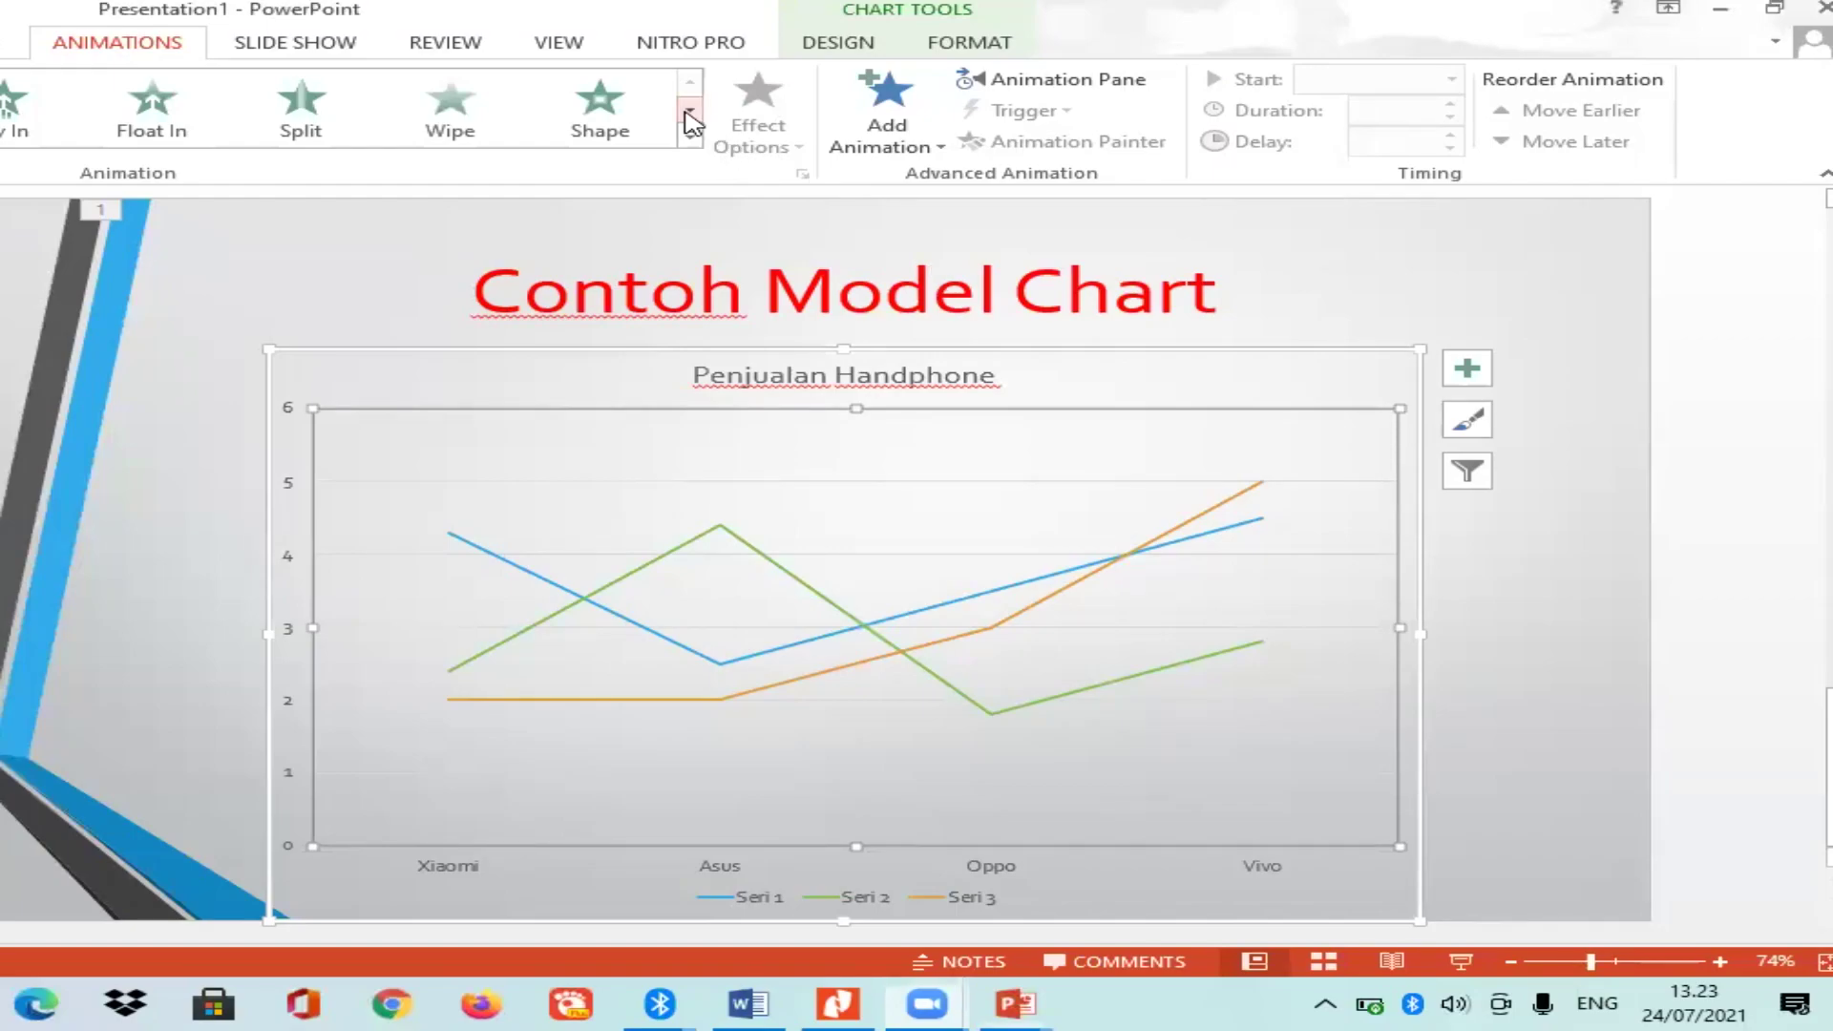
click(691, 117)
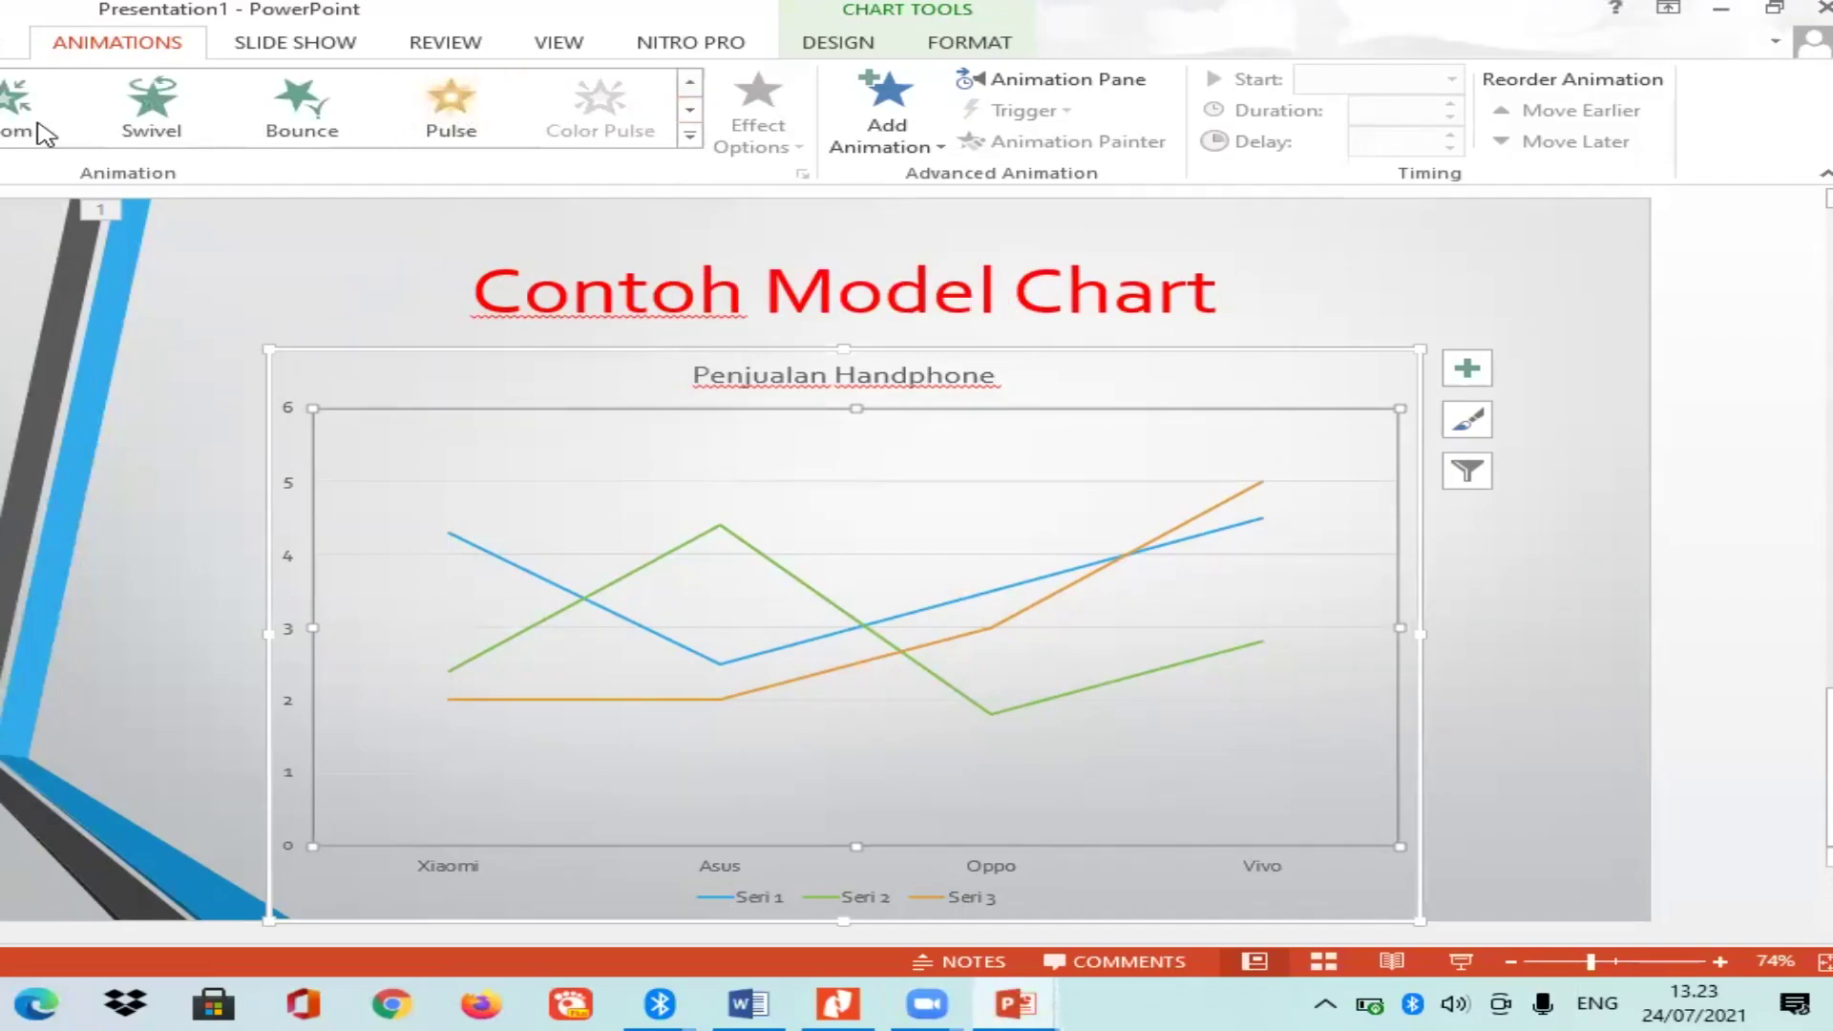
click(690, 138)
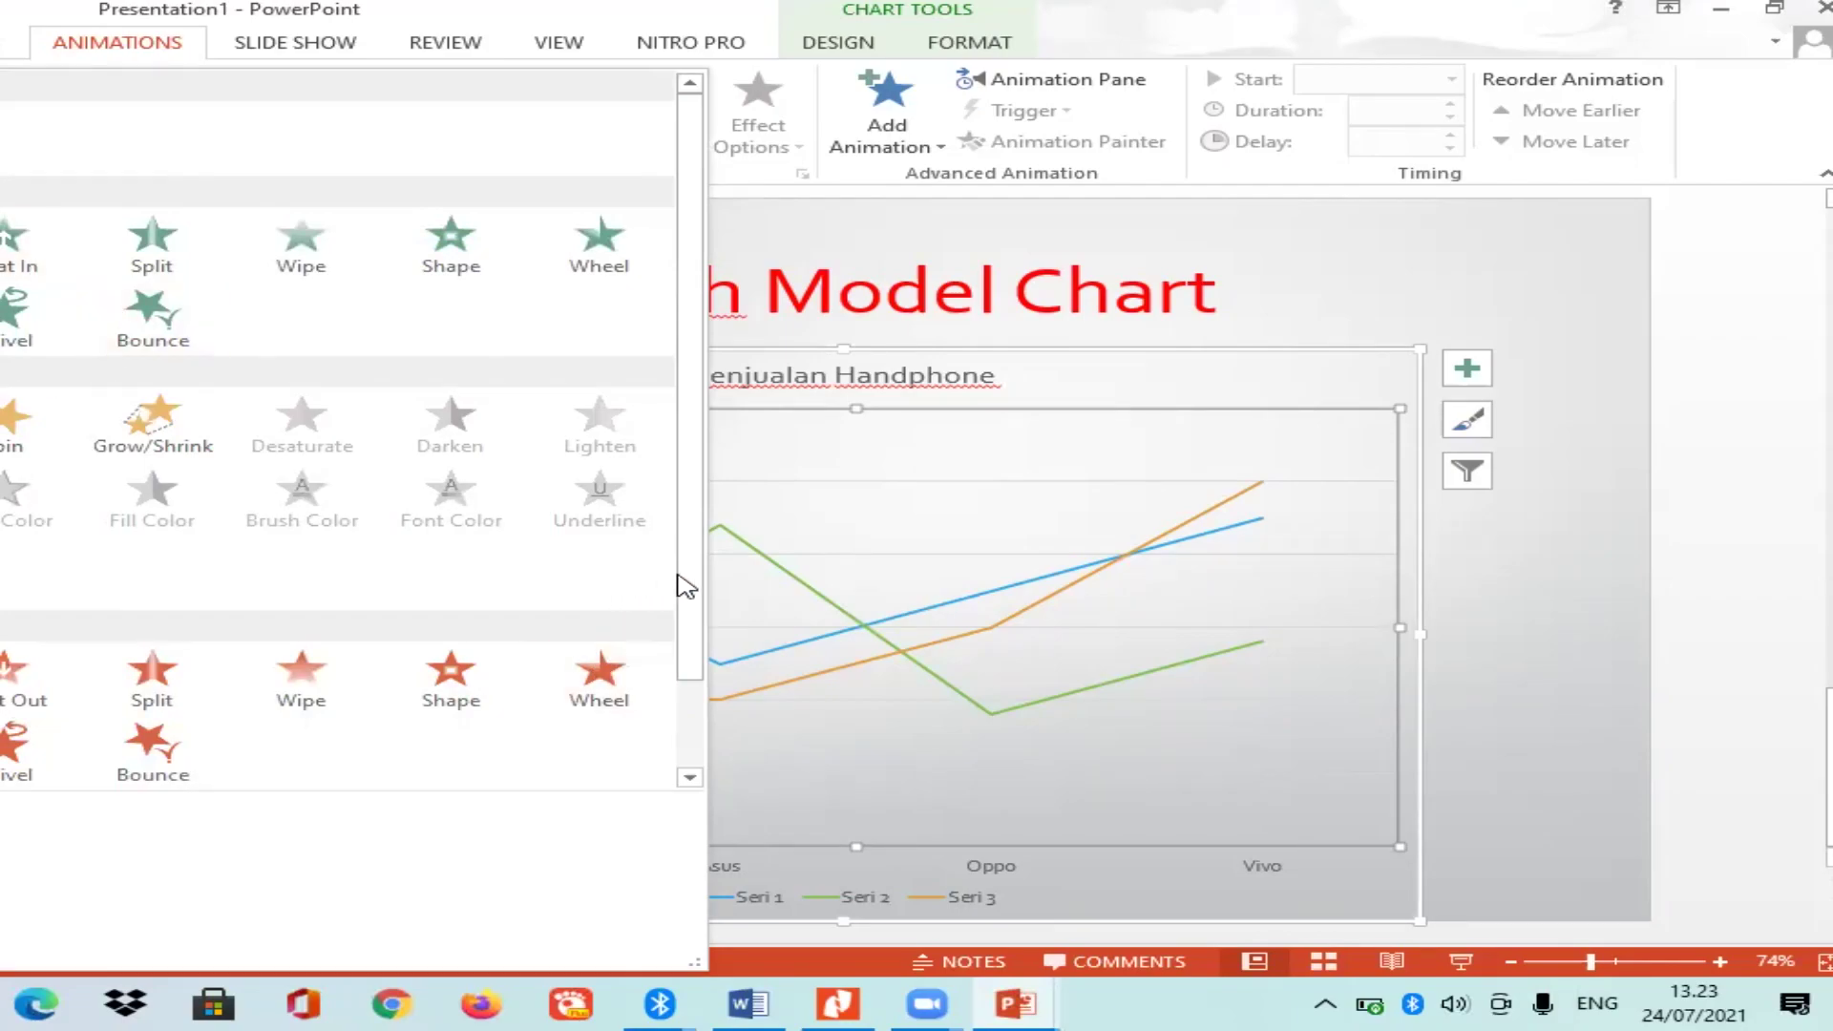
scroll(668, 754, down, 1)
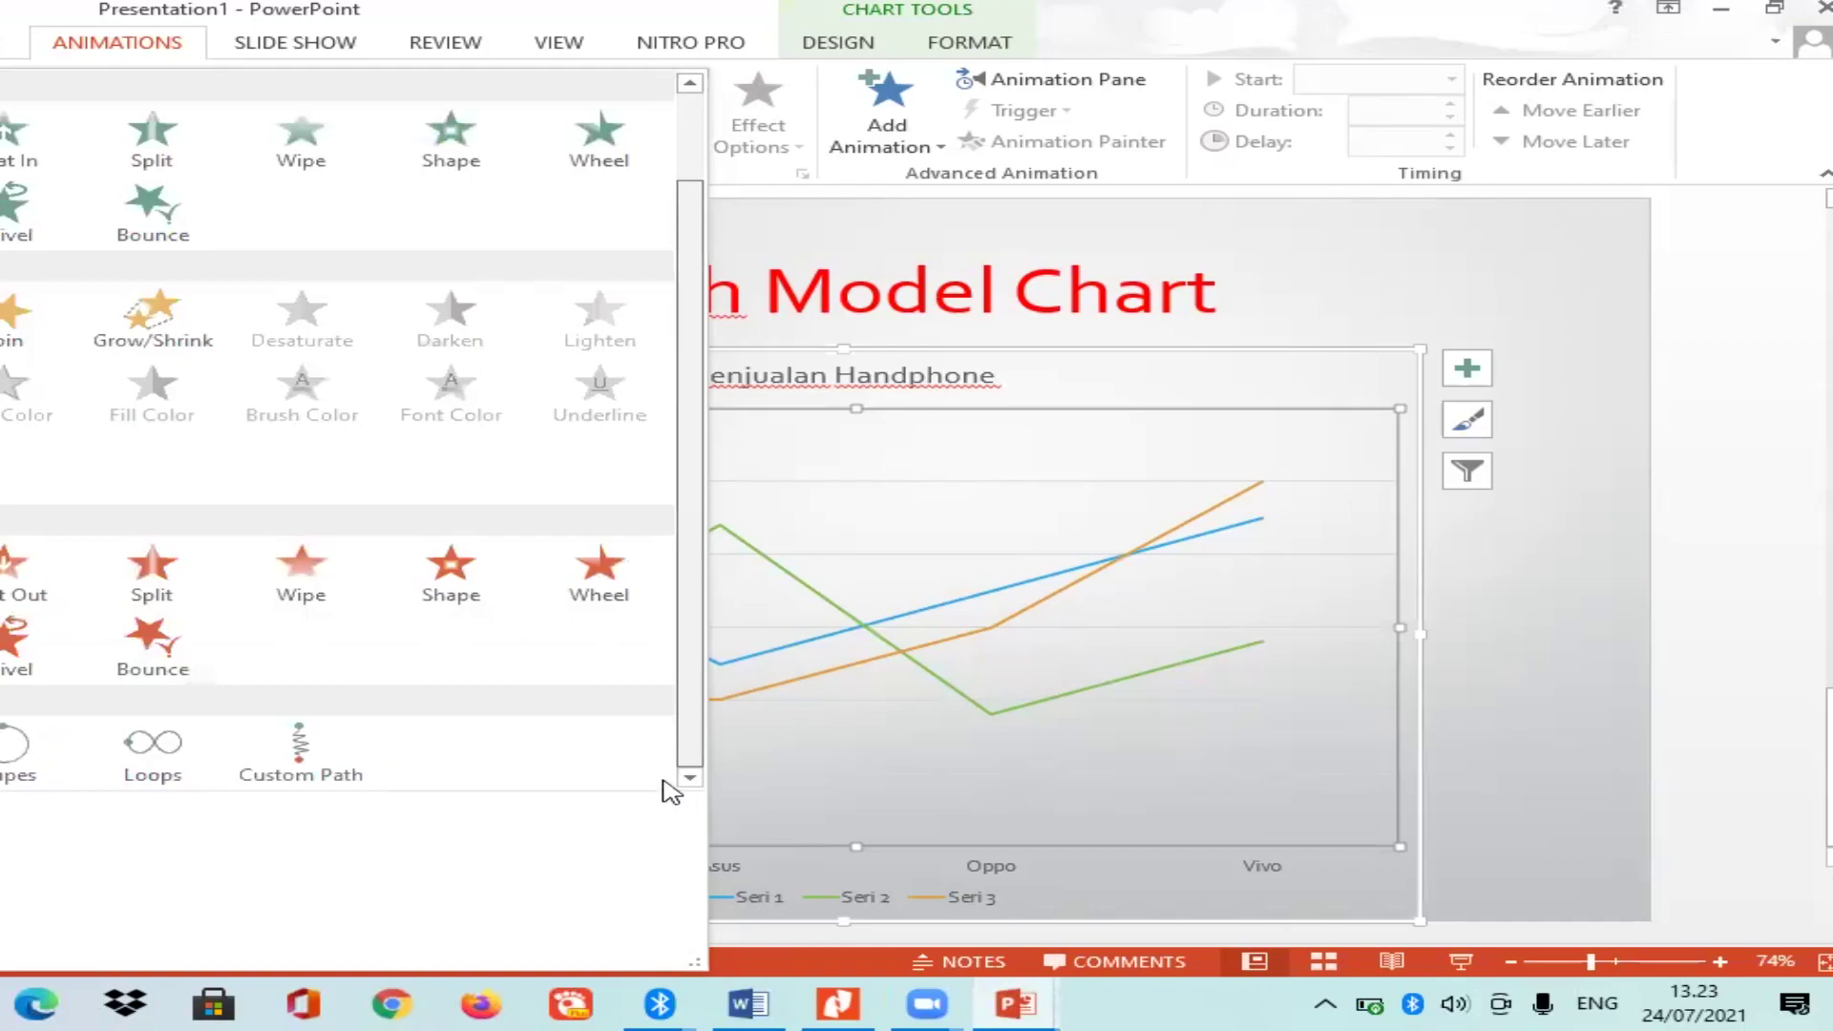
scroll(673, 664, up, 1)
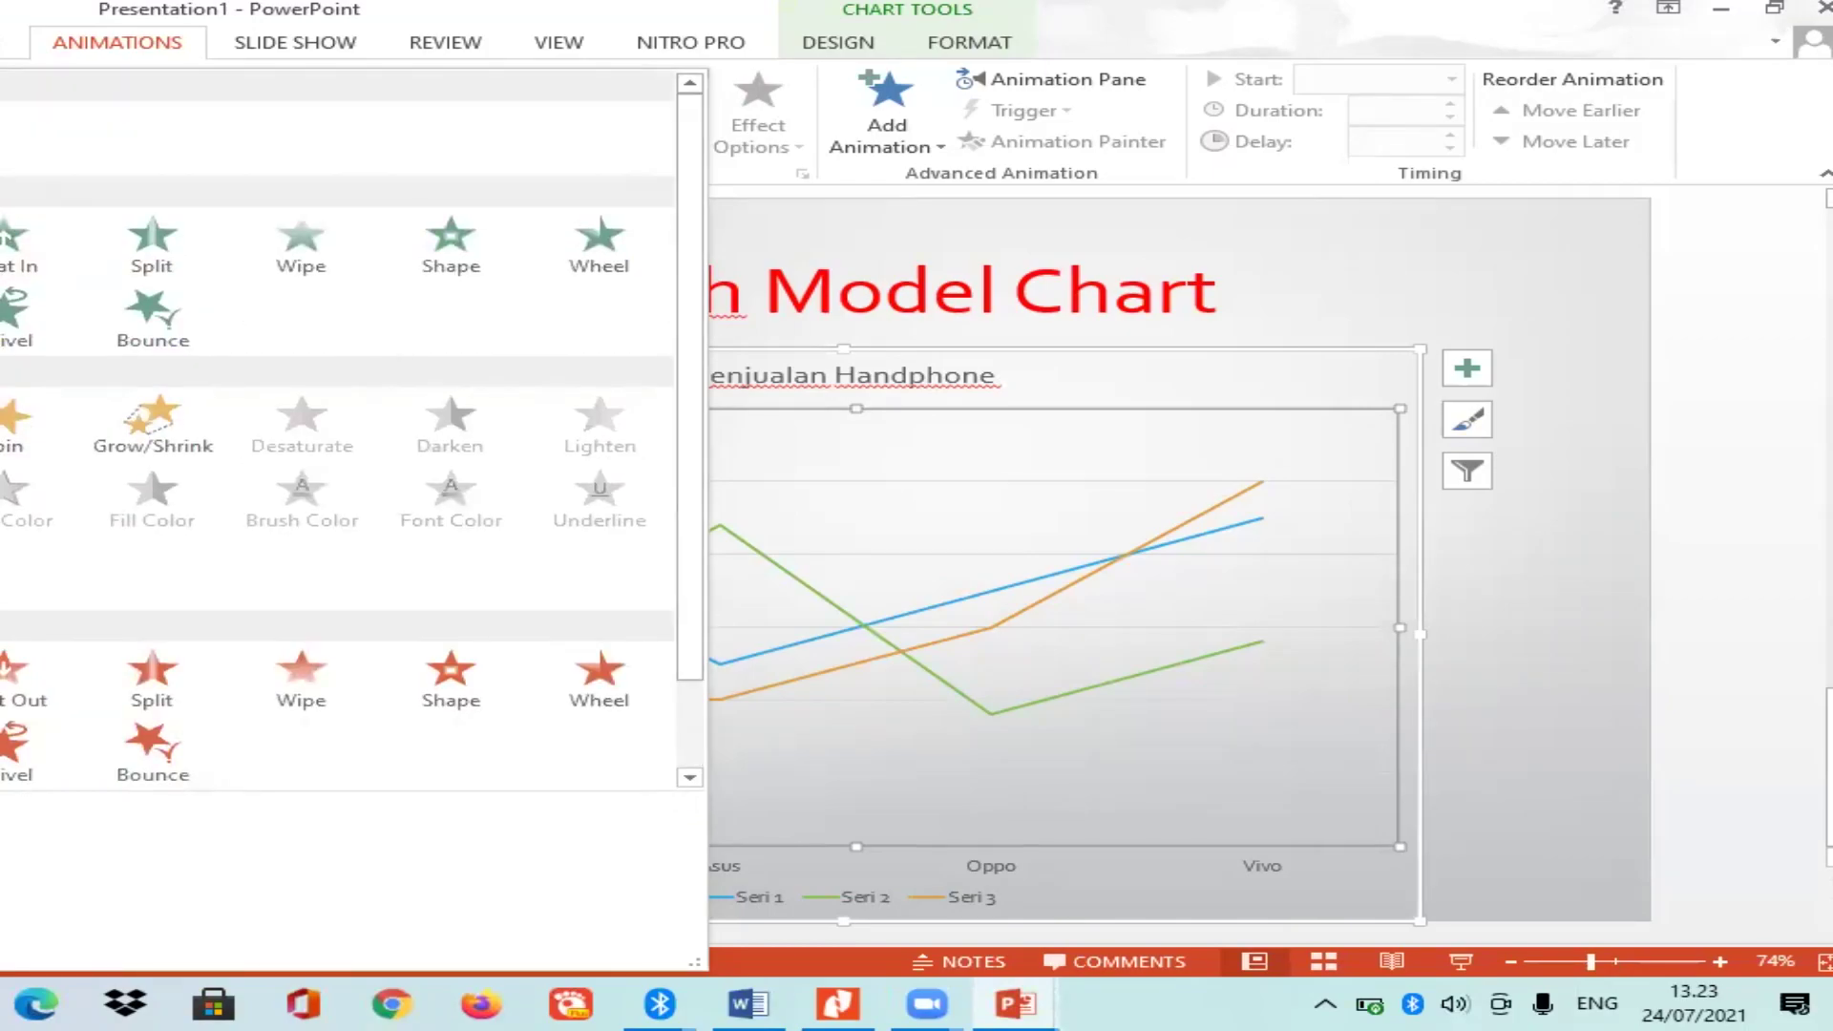
click(574, 241)
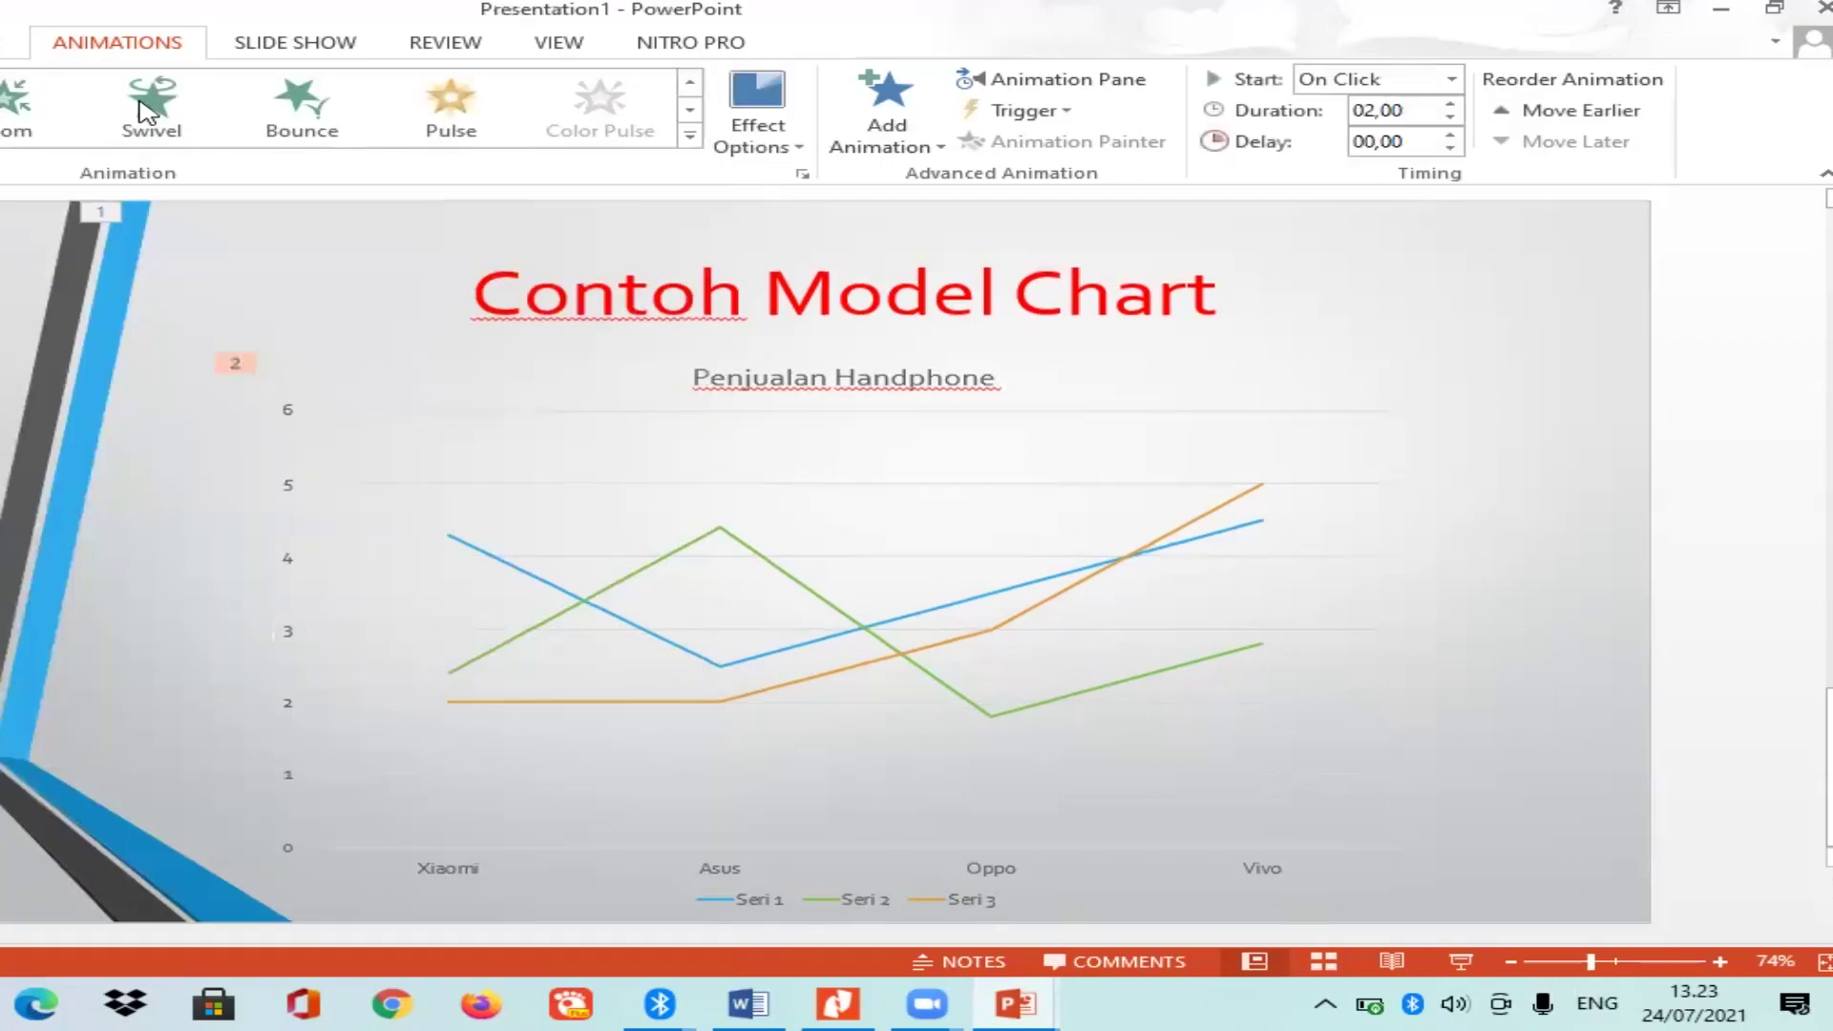
click(349, 52)
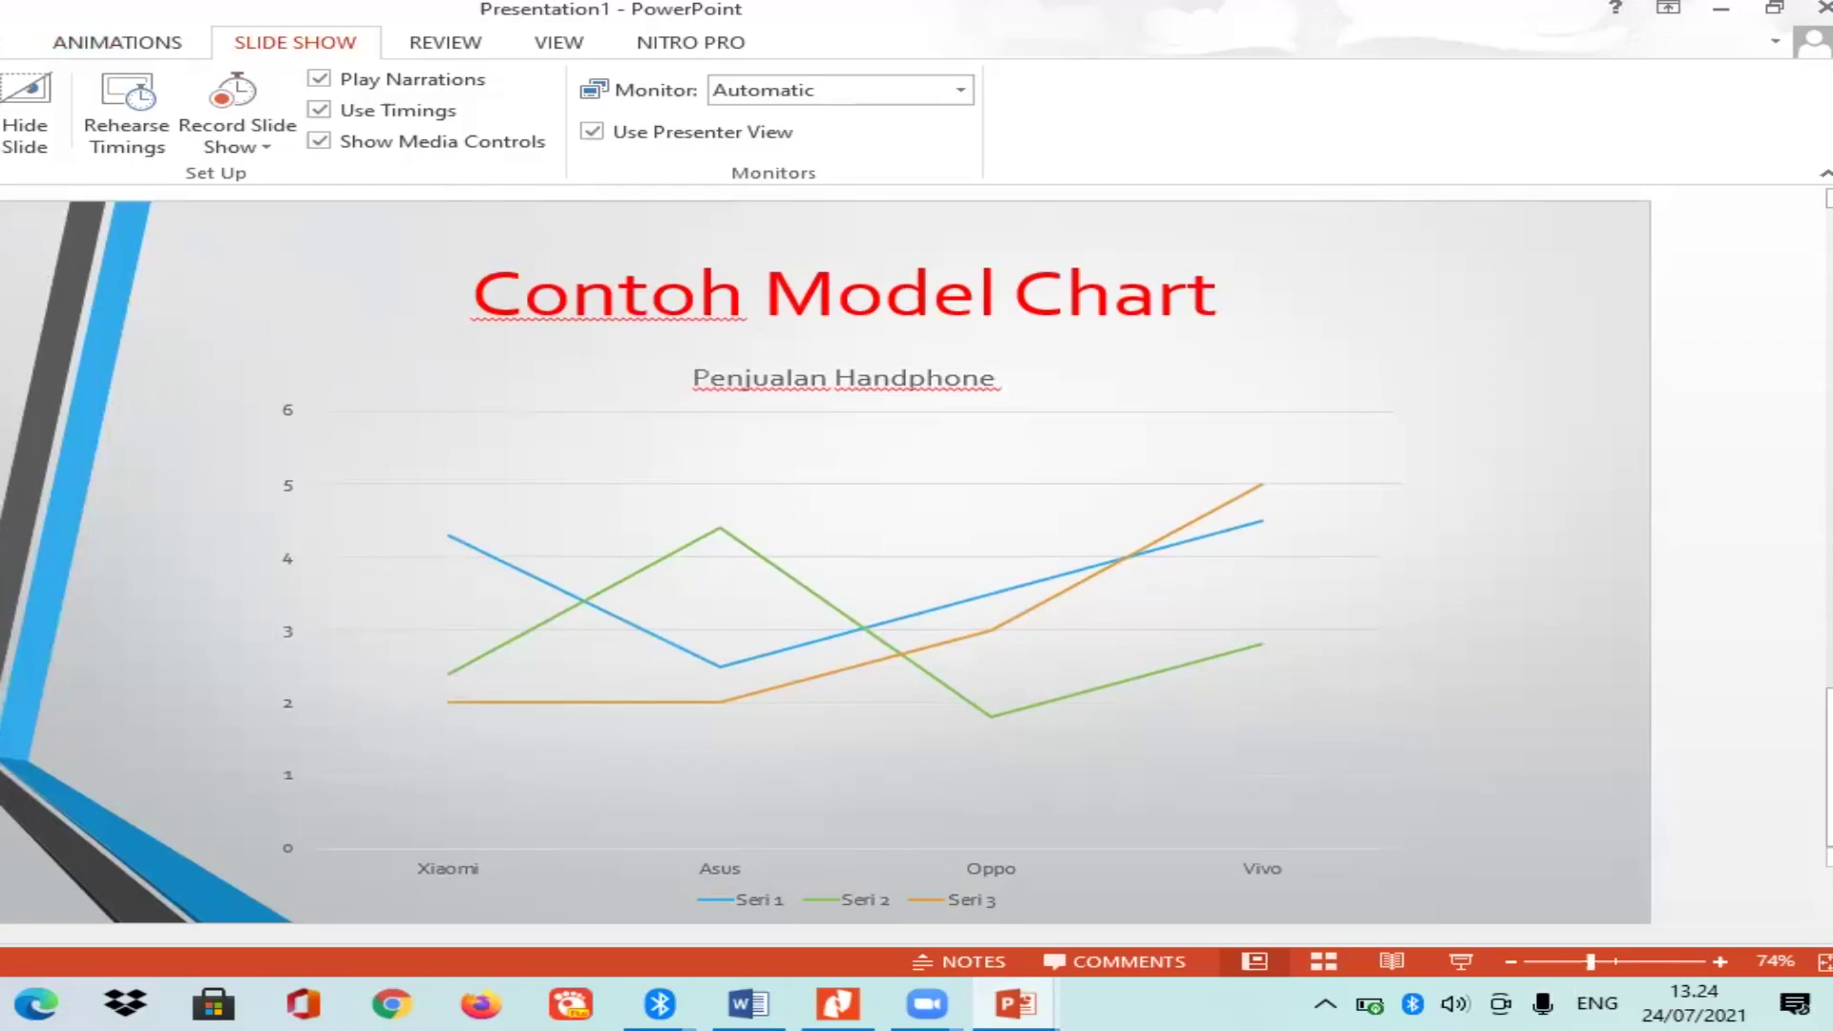
Run the slide show twice from the chart slide, advancing past the chart, then return to editing.
key(F5)
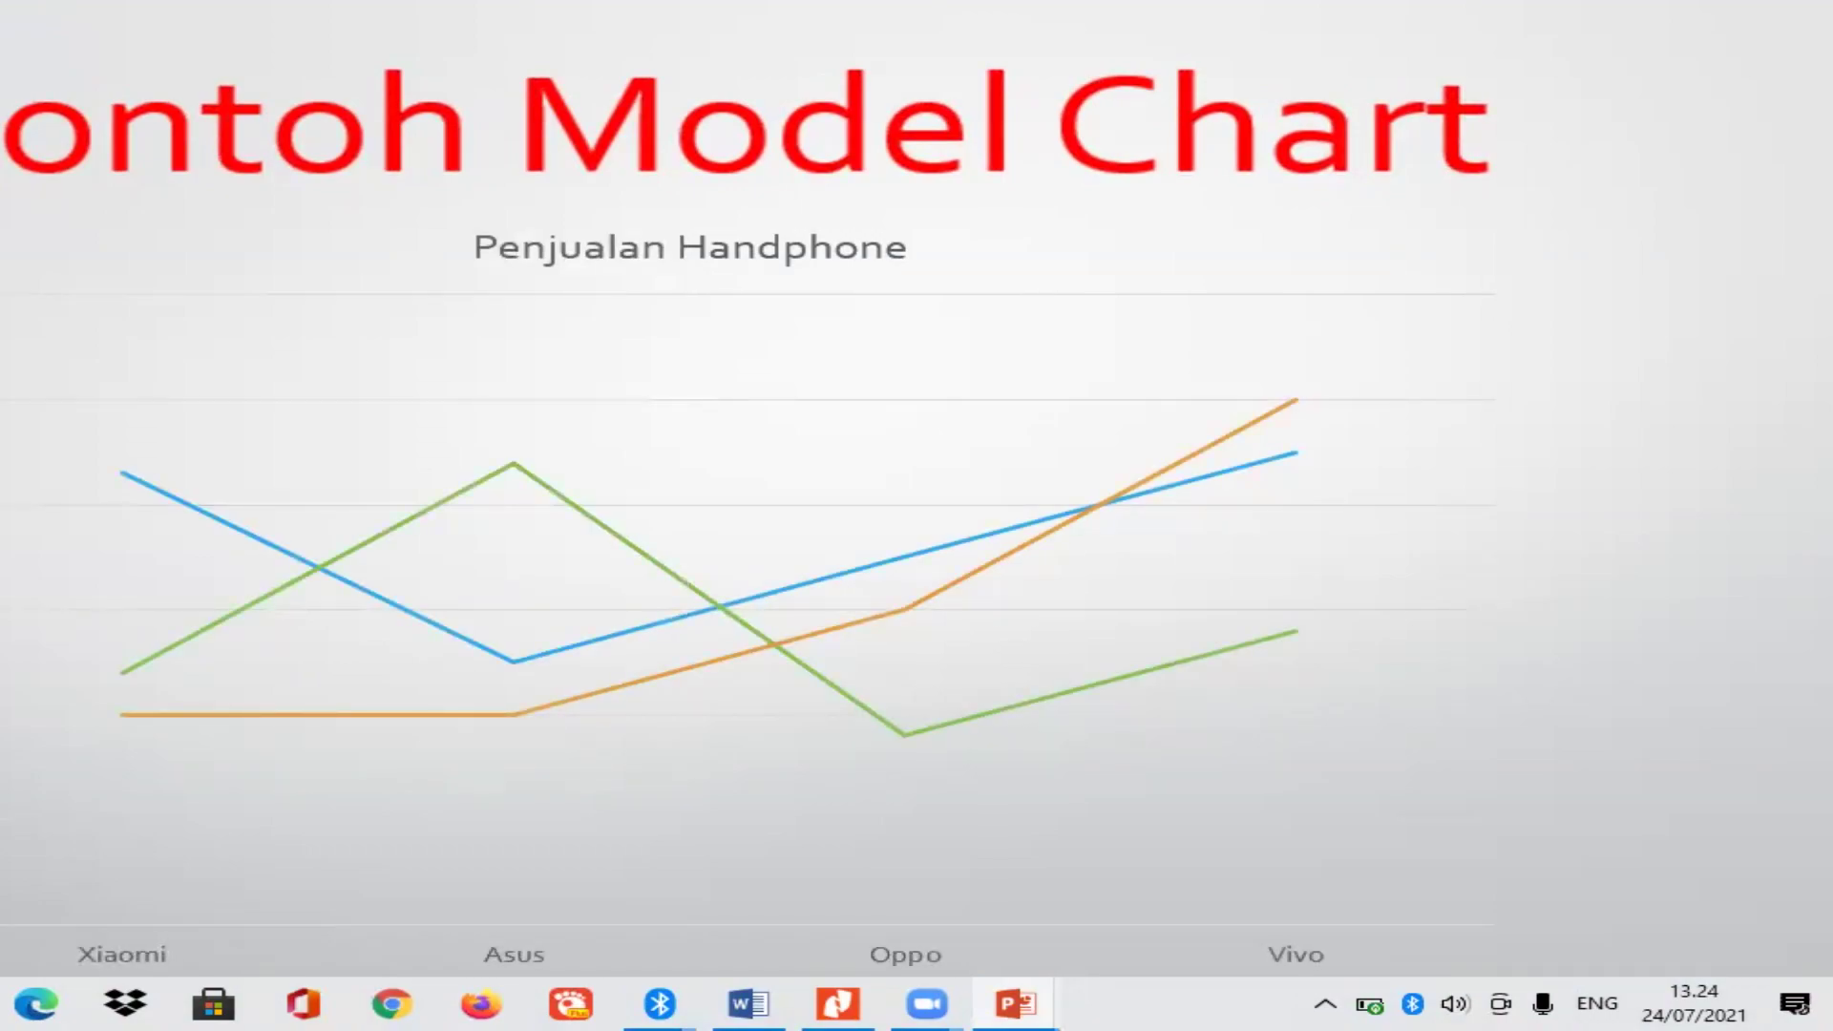
key(Right)
click(420, 248)
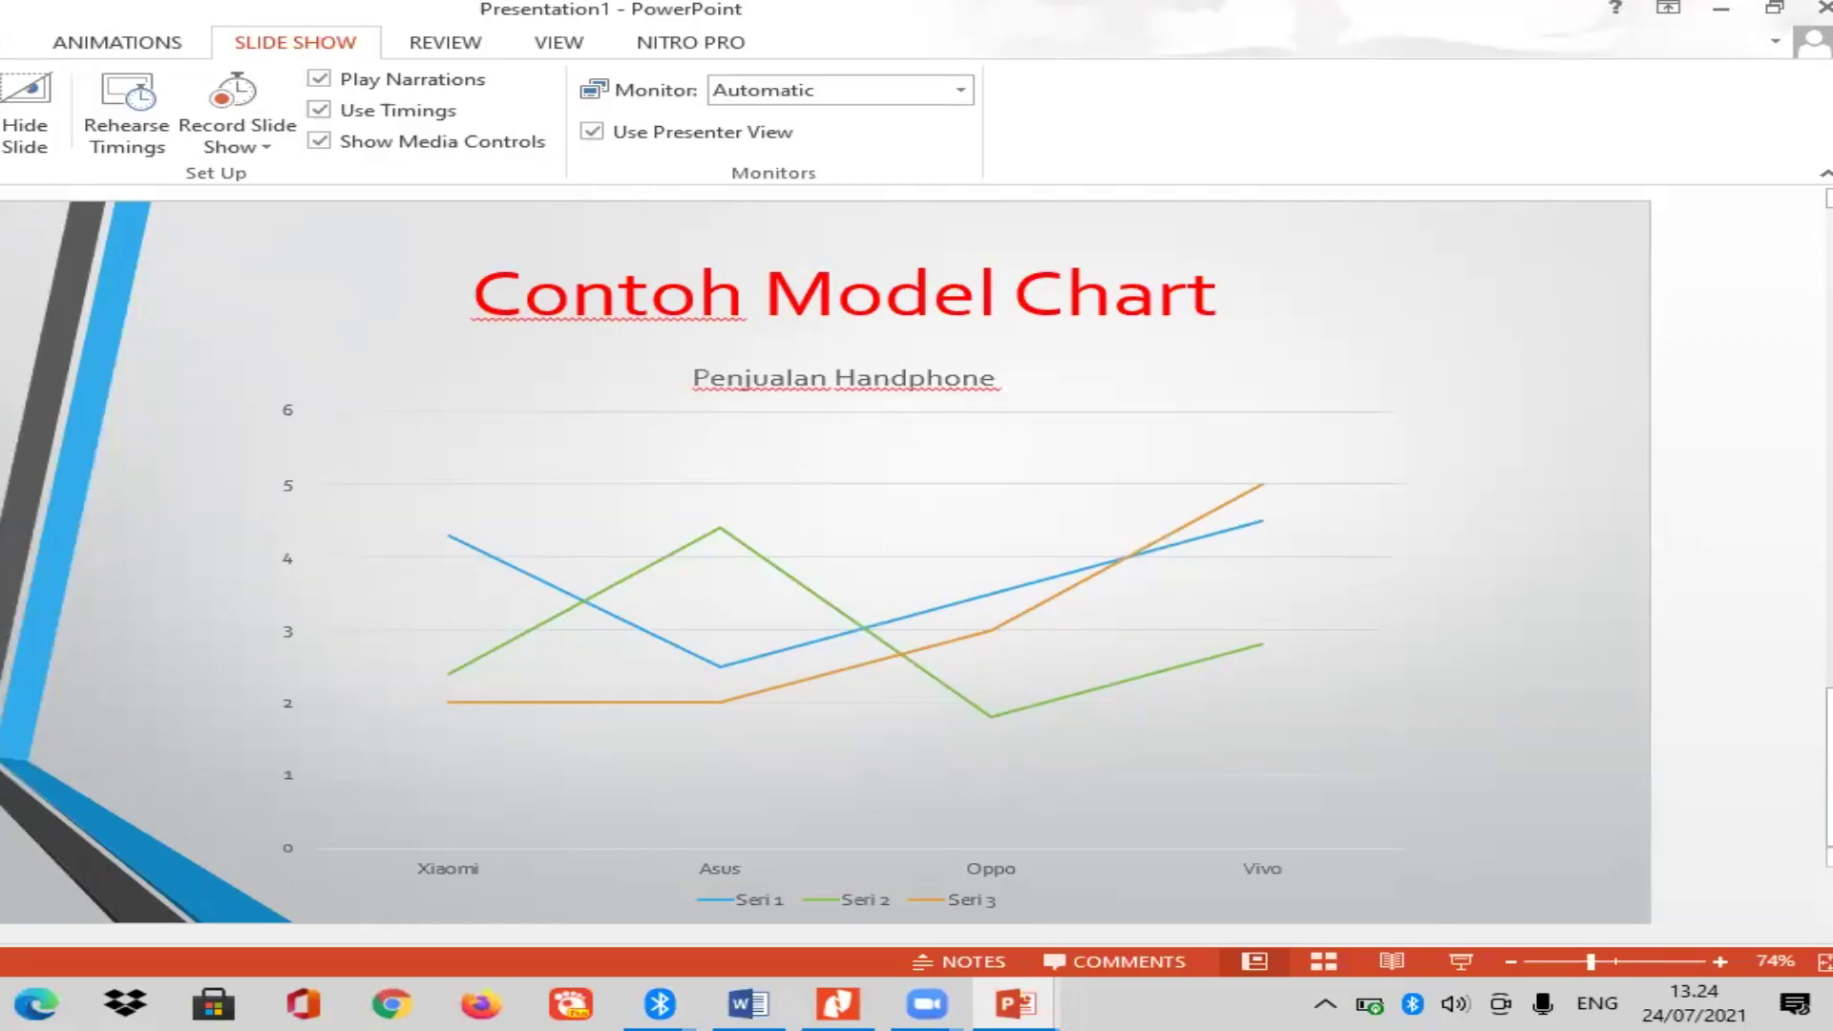
key(F5)
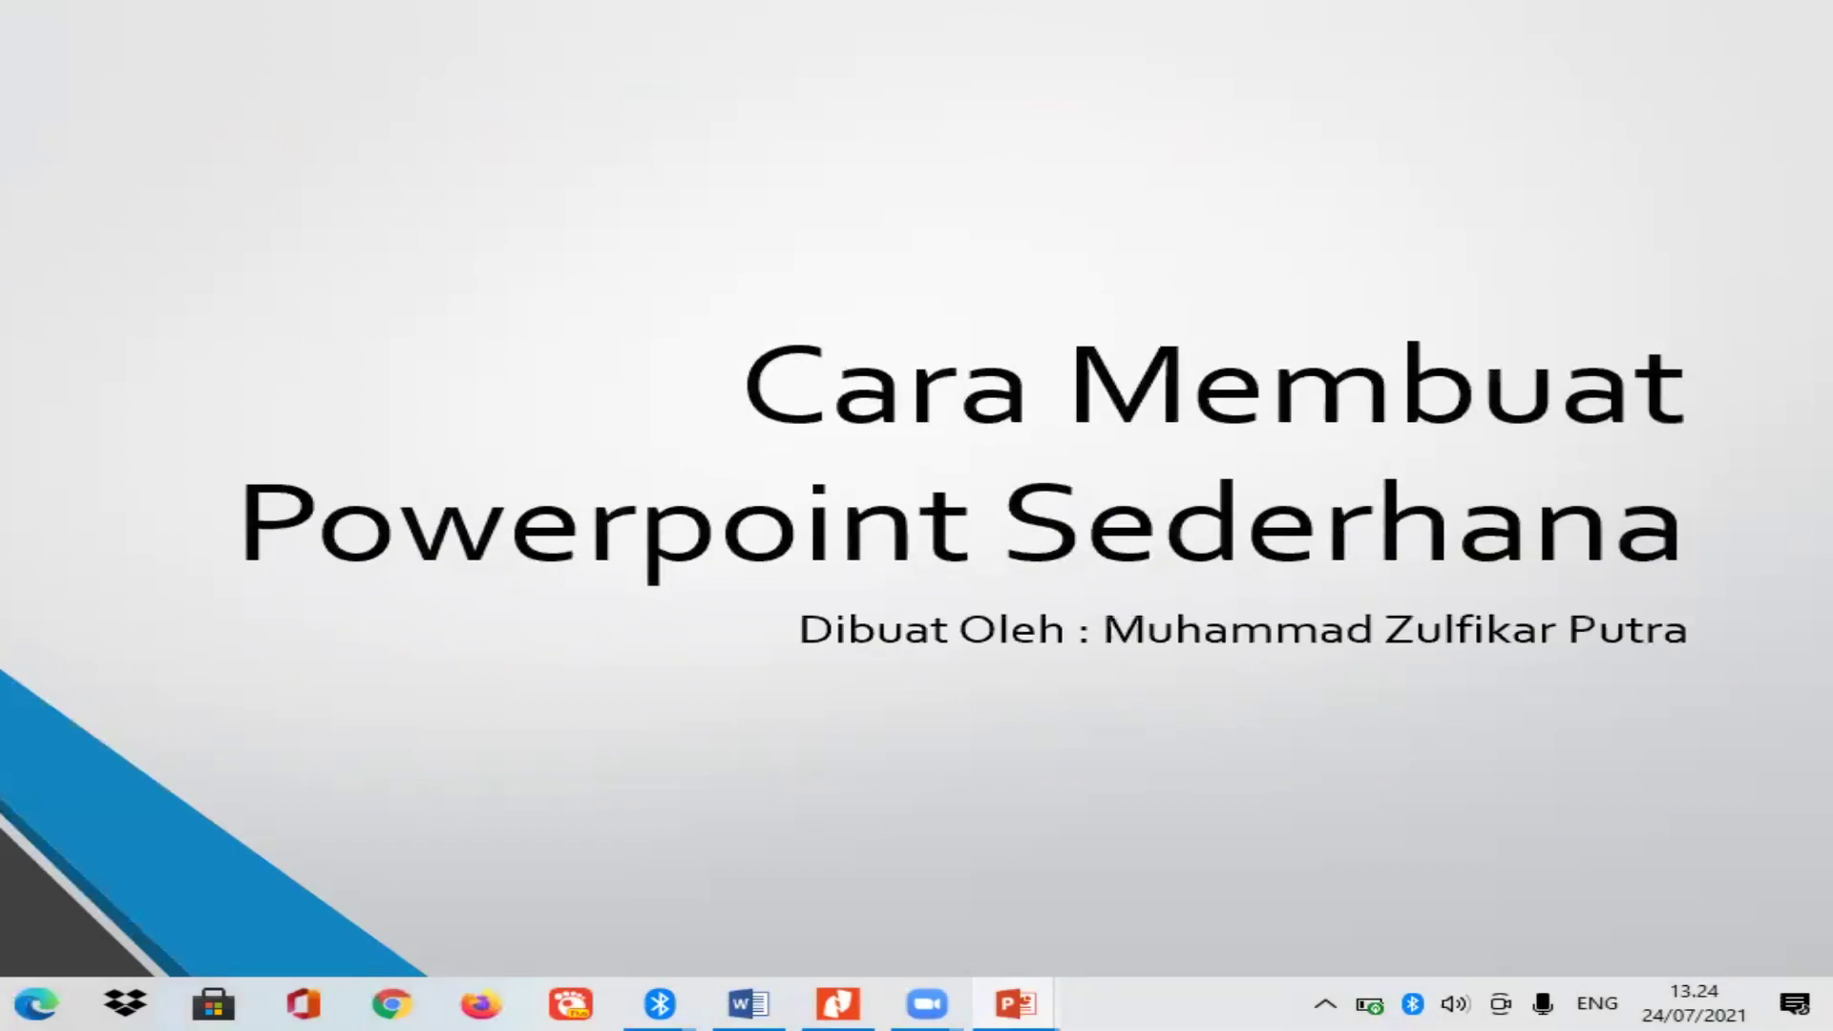
key(Right)
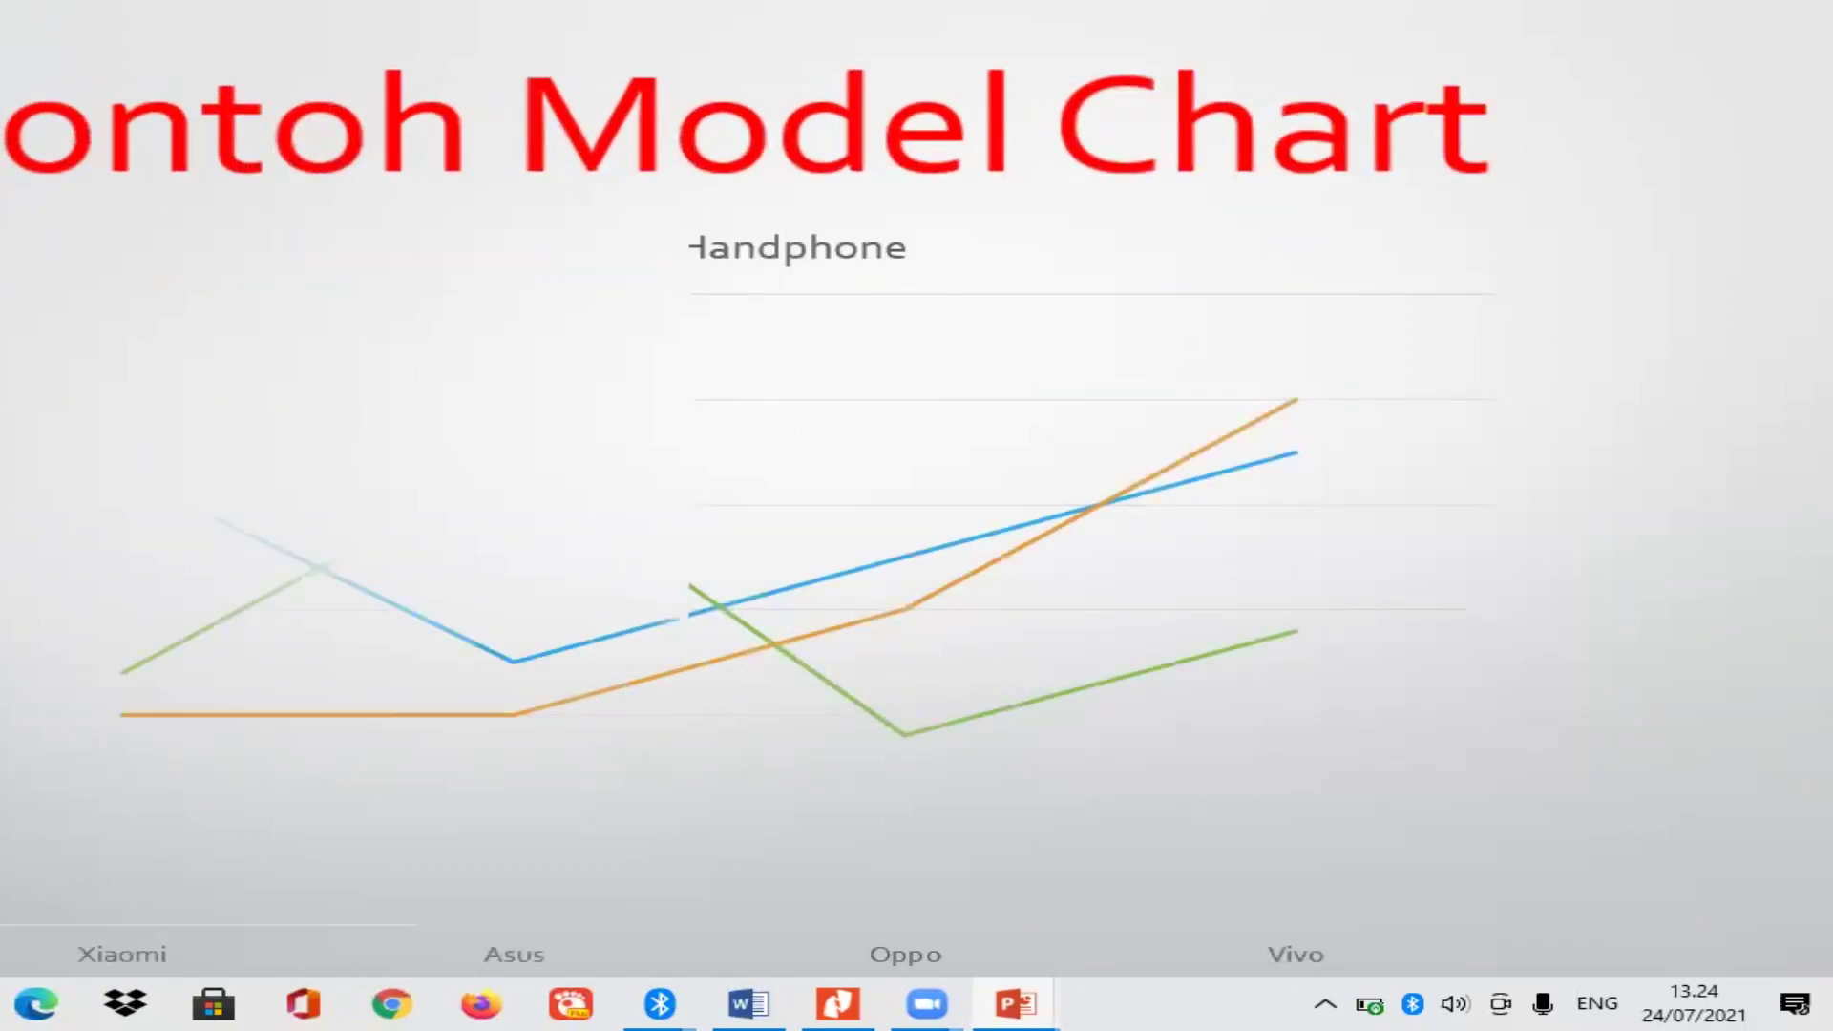
key(Escape)
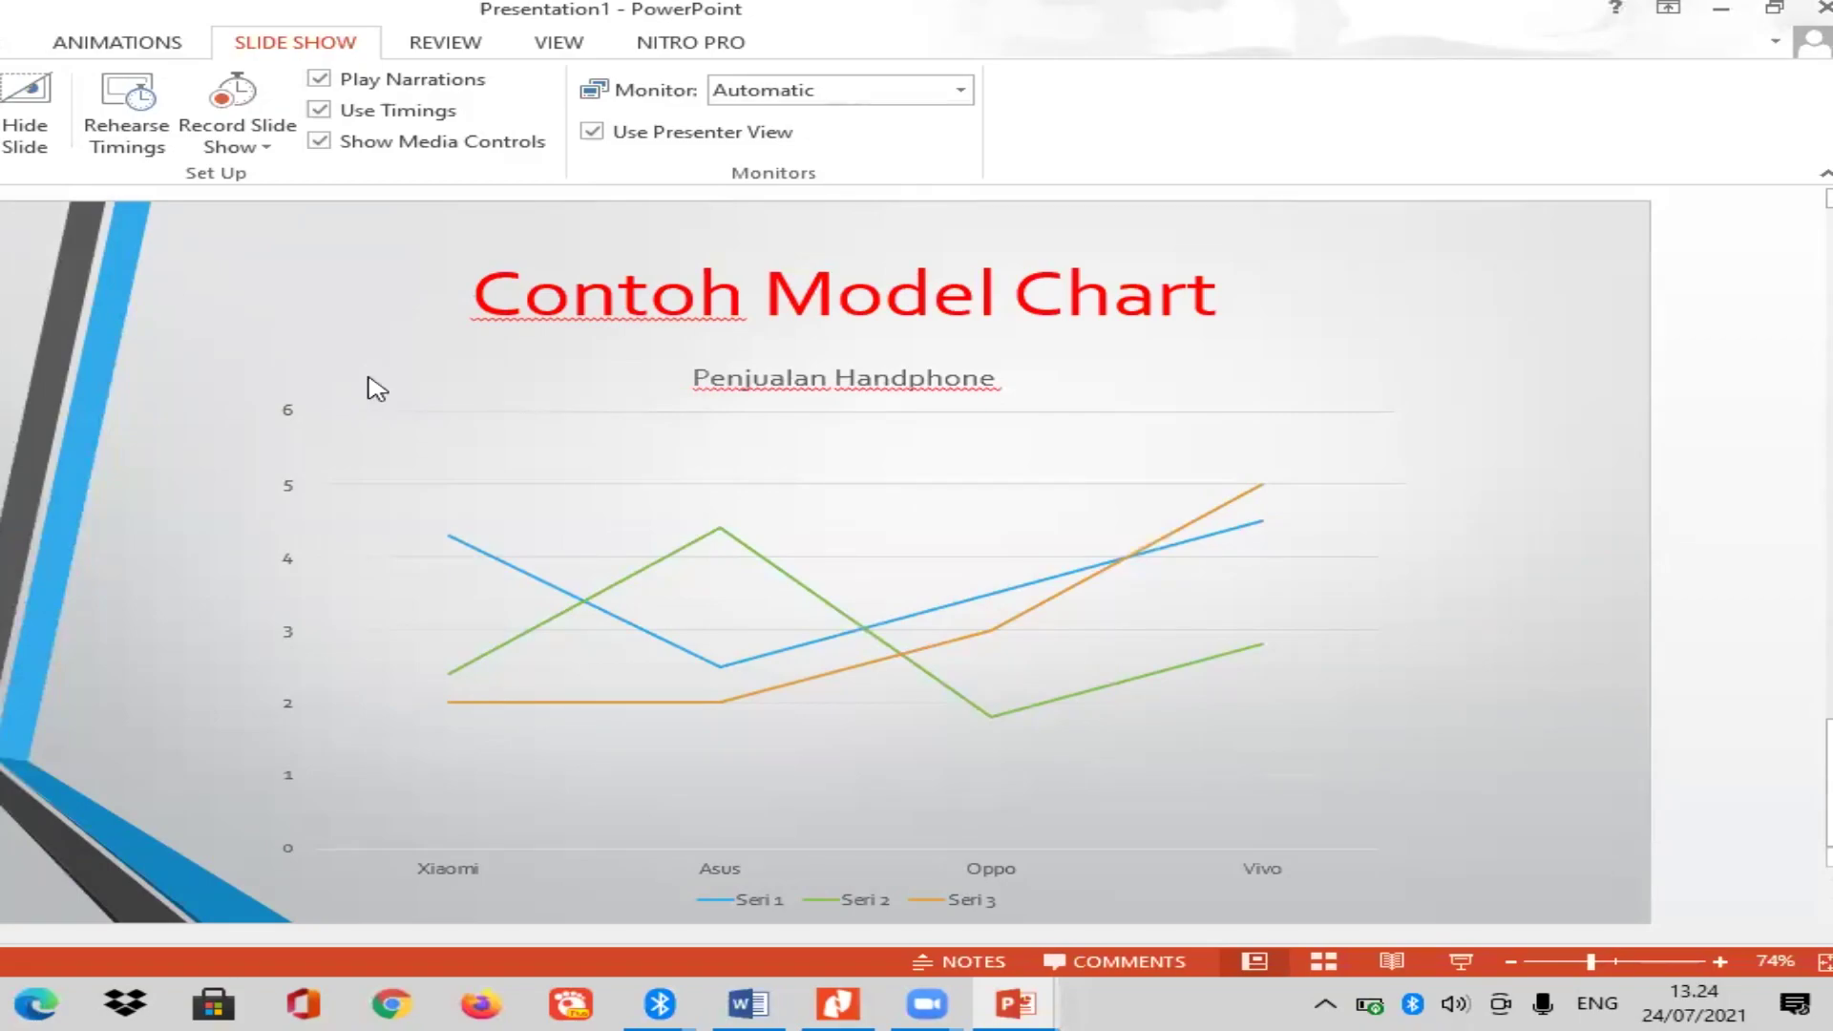
Change the slide title to 'Contoh Model Shape'.
click(628, 441)
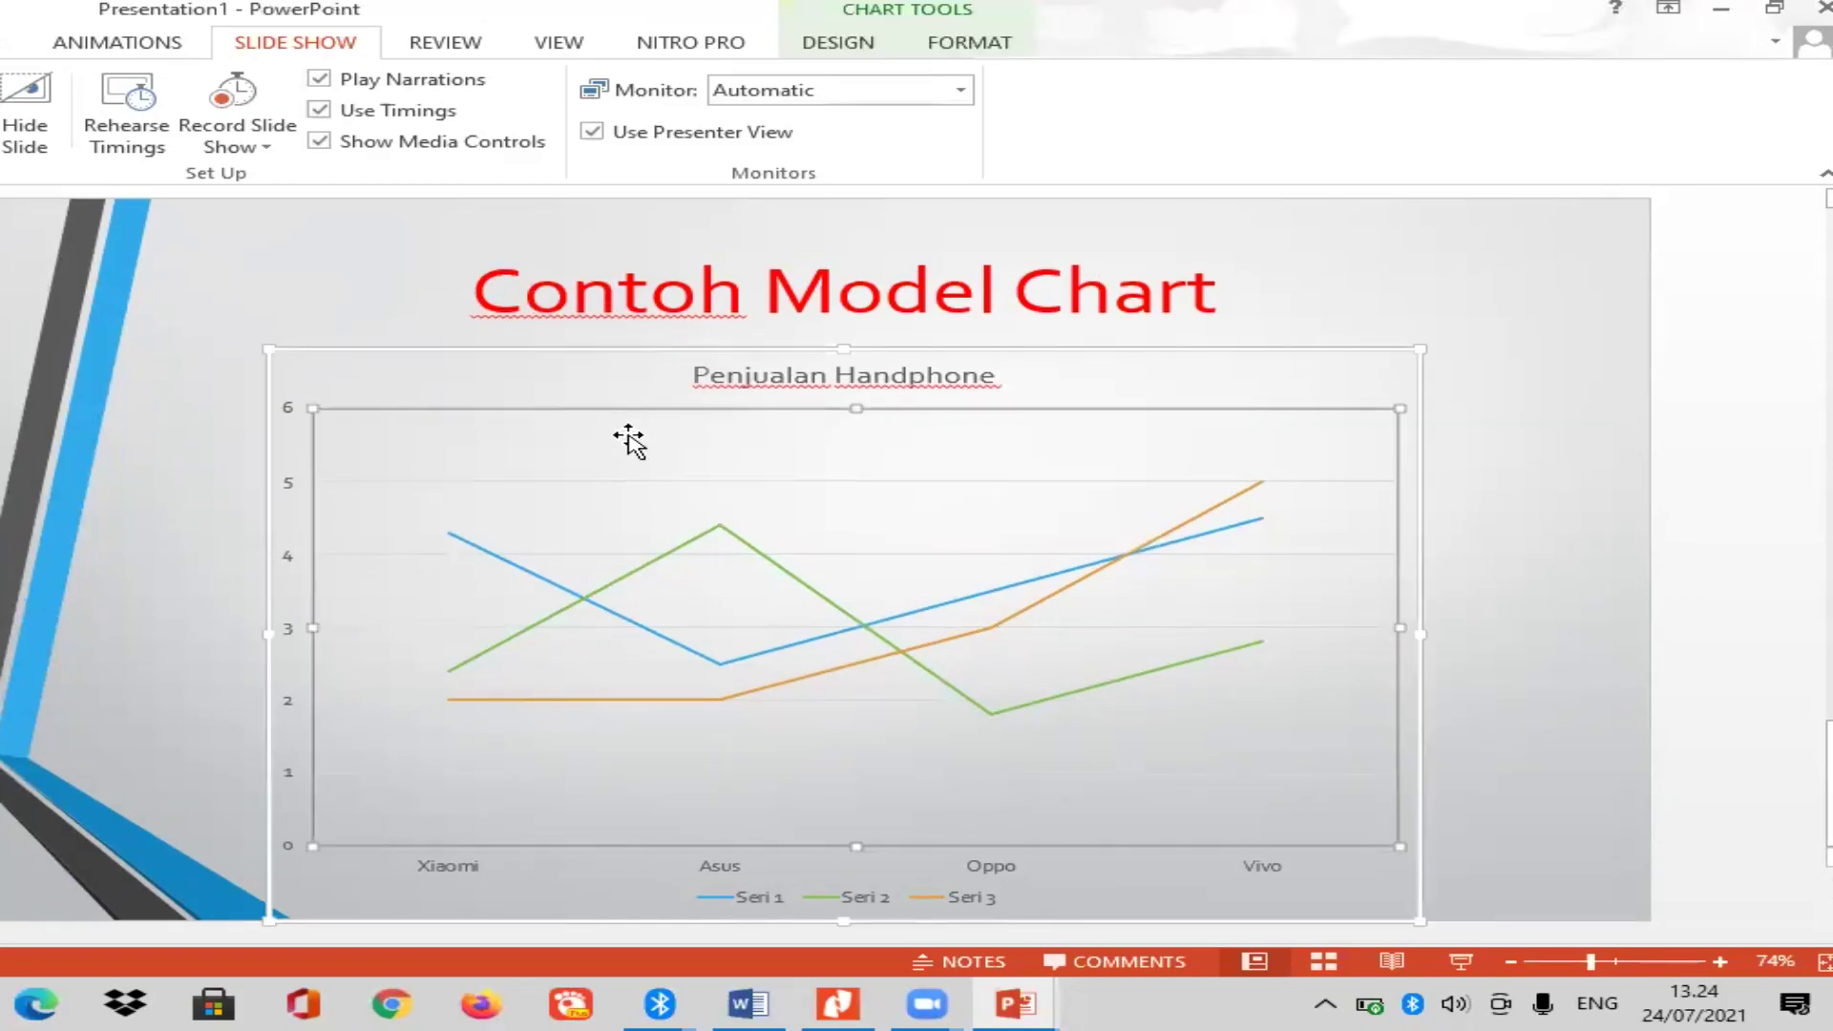
click(1219, 293)
key(BackSpace)
key(BackSpace)
key(BackSpace)
key(BackSpace)
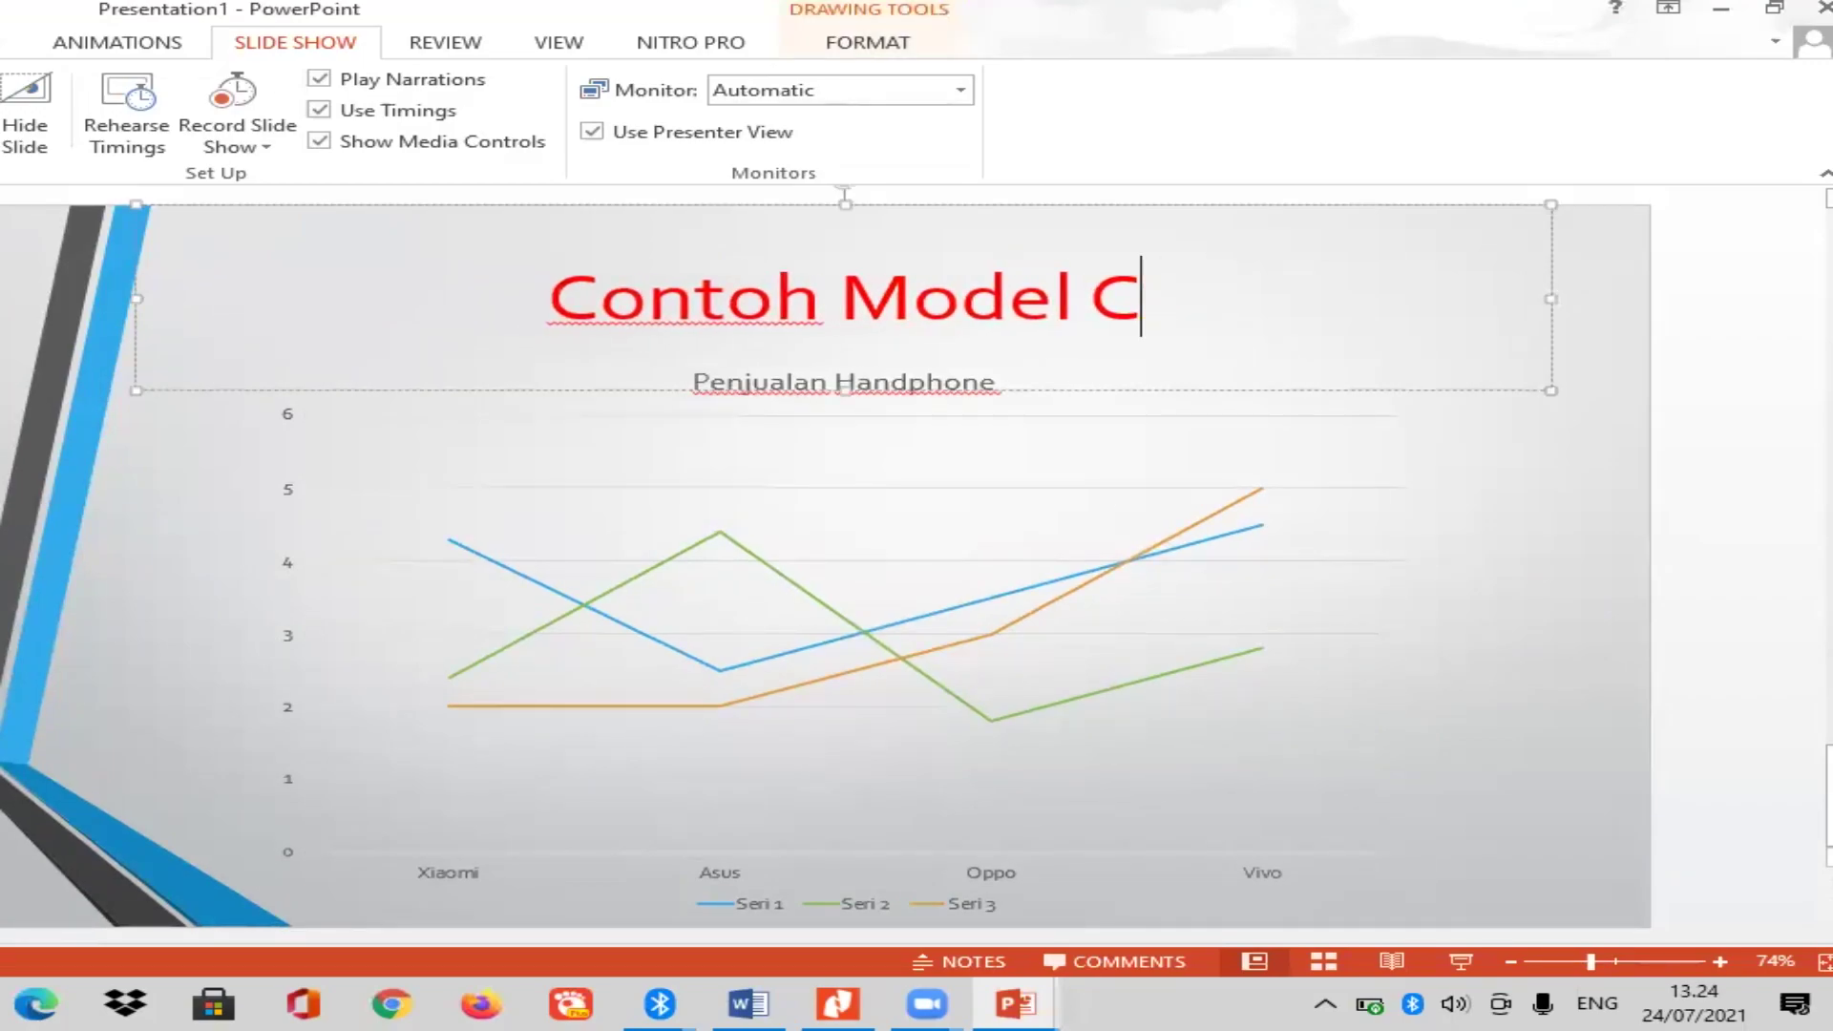
key(BackSpace)
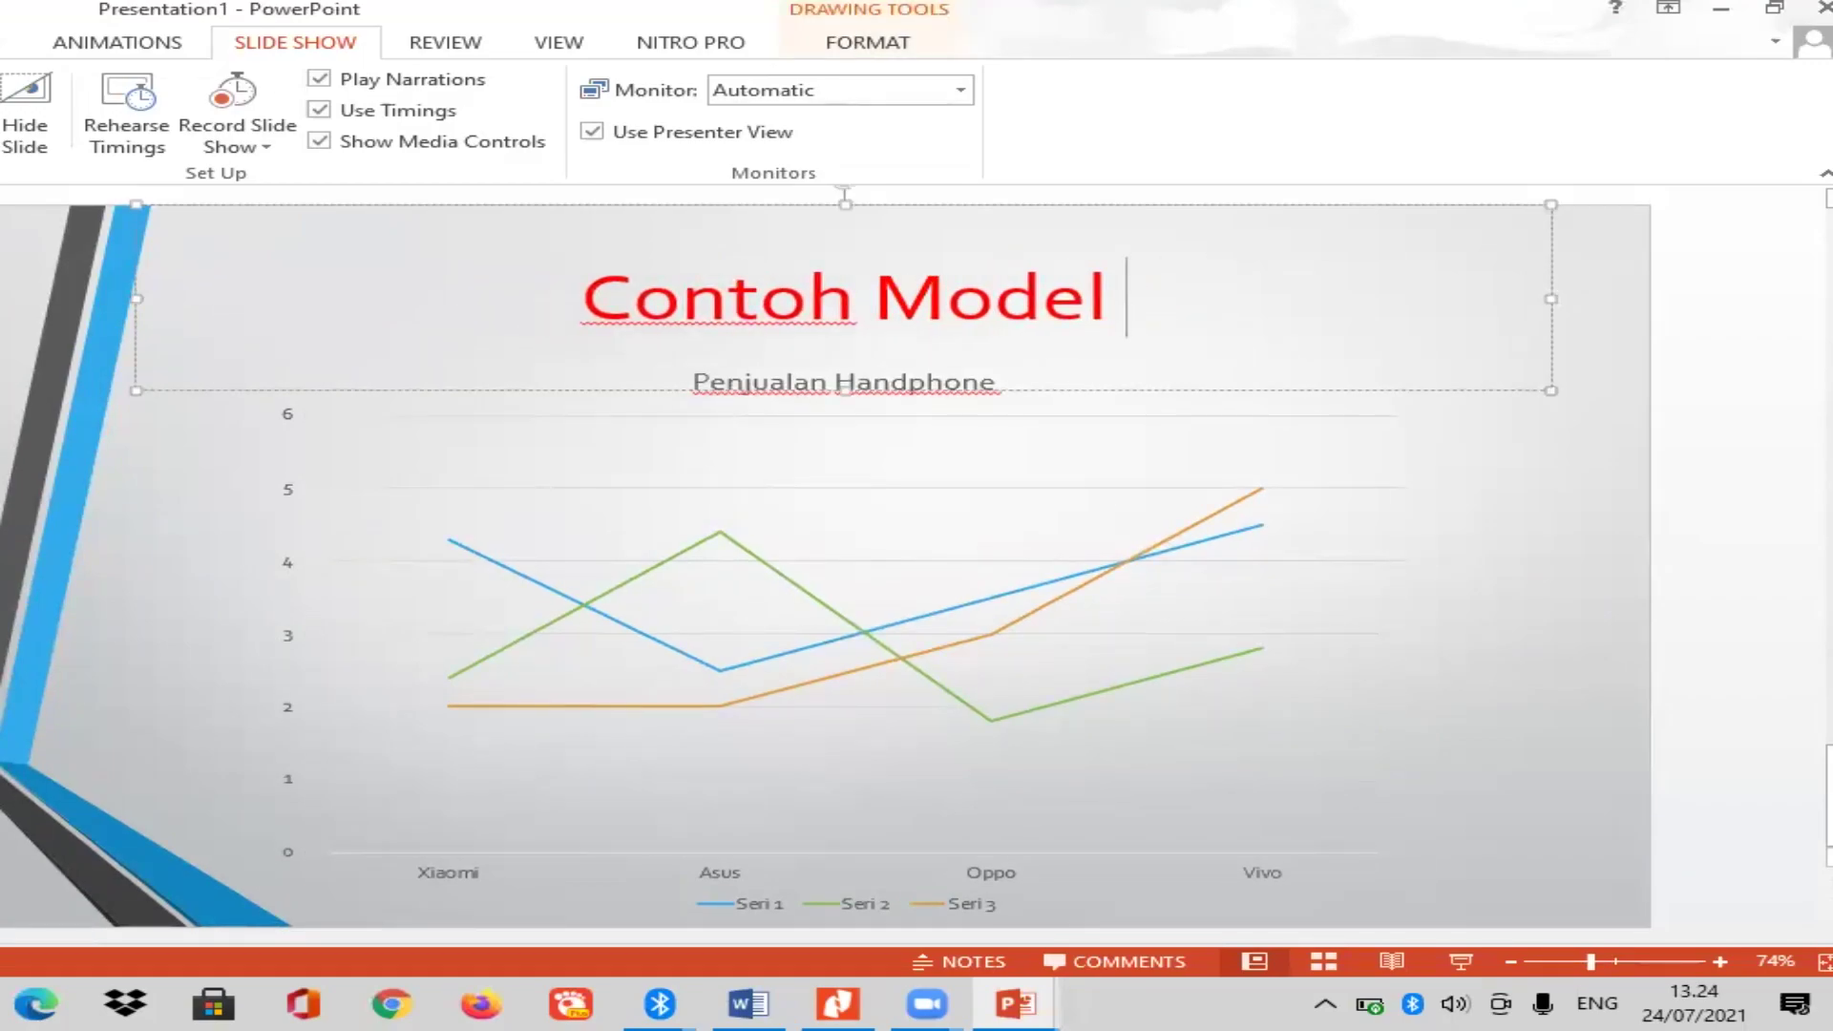
text(Shape S)
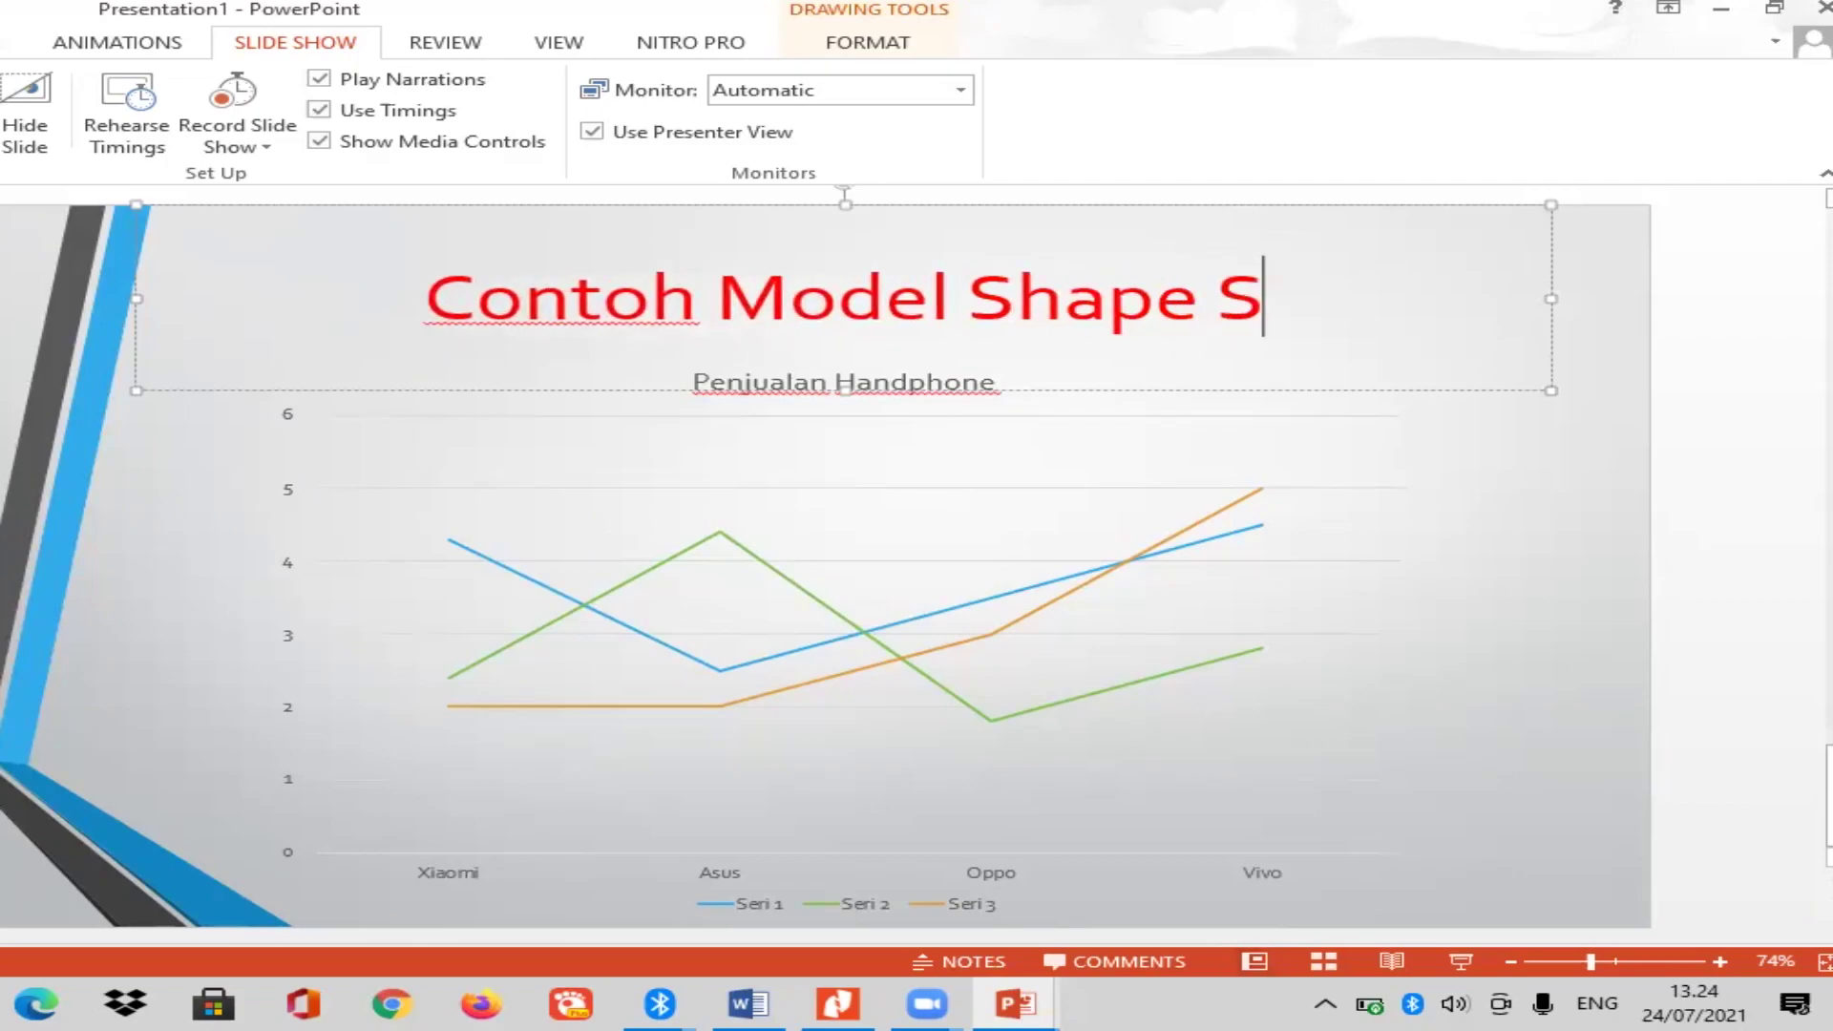
text(egiti)
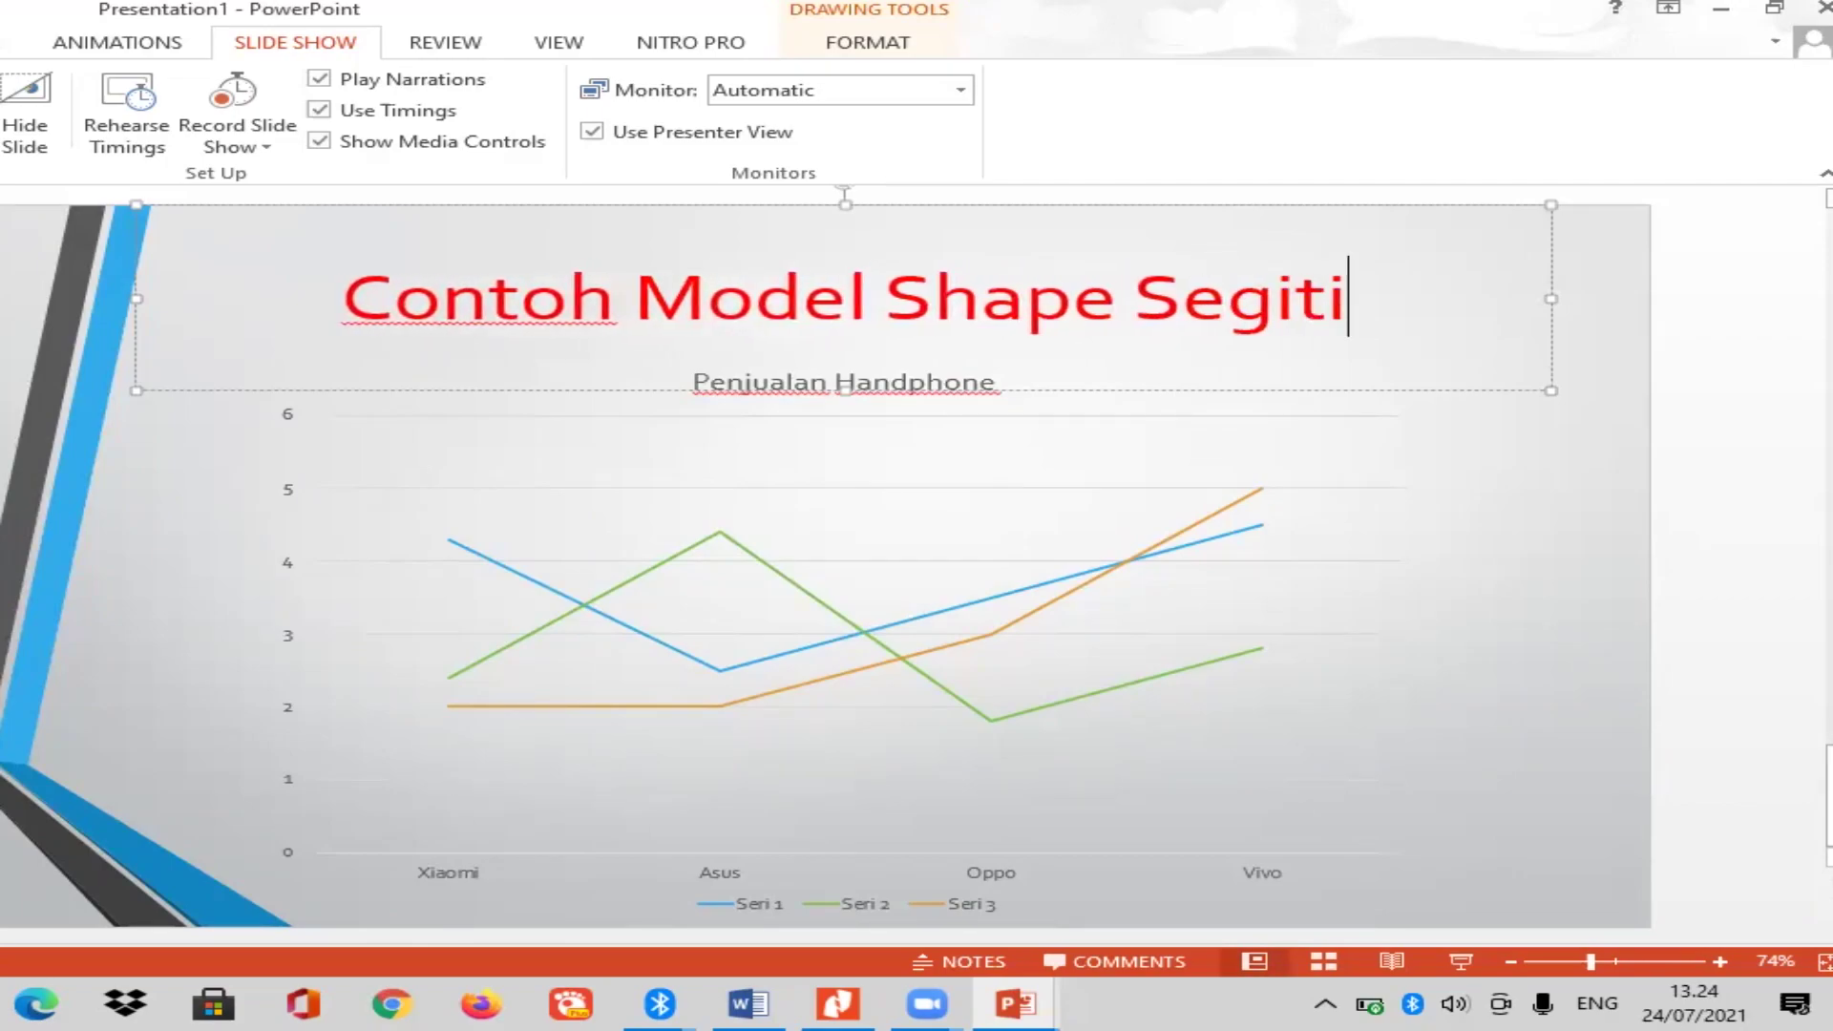
text(ga)
key(BackSpace)
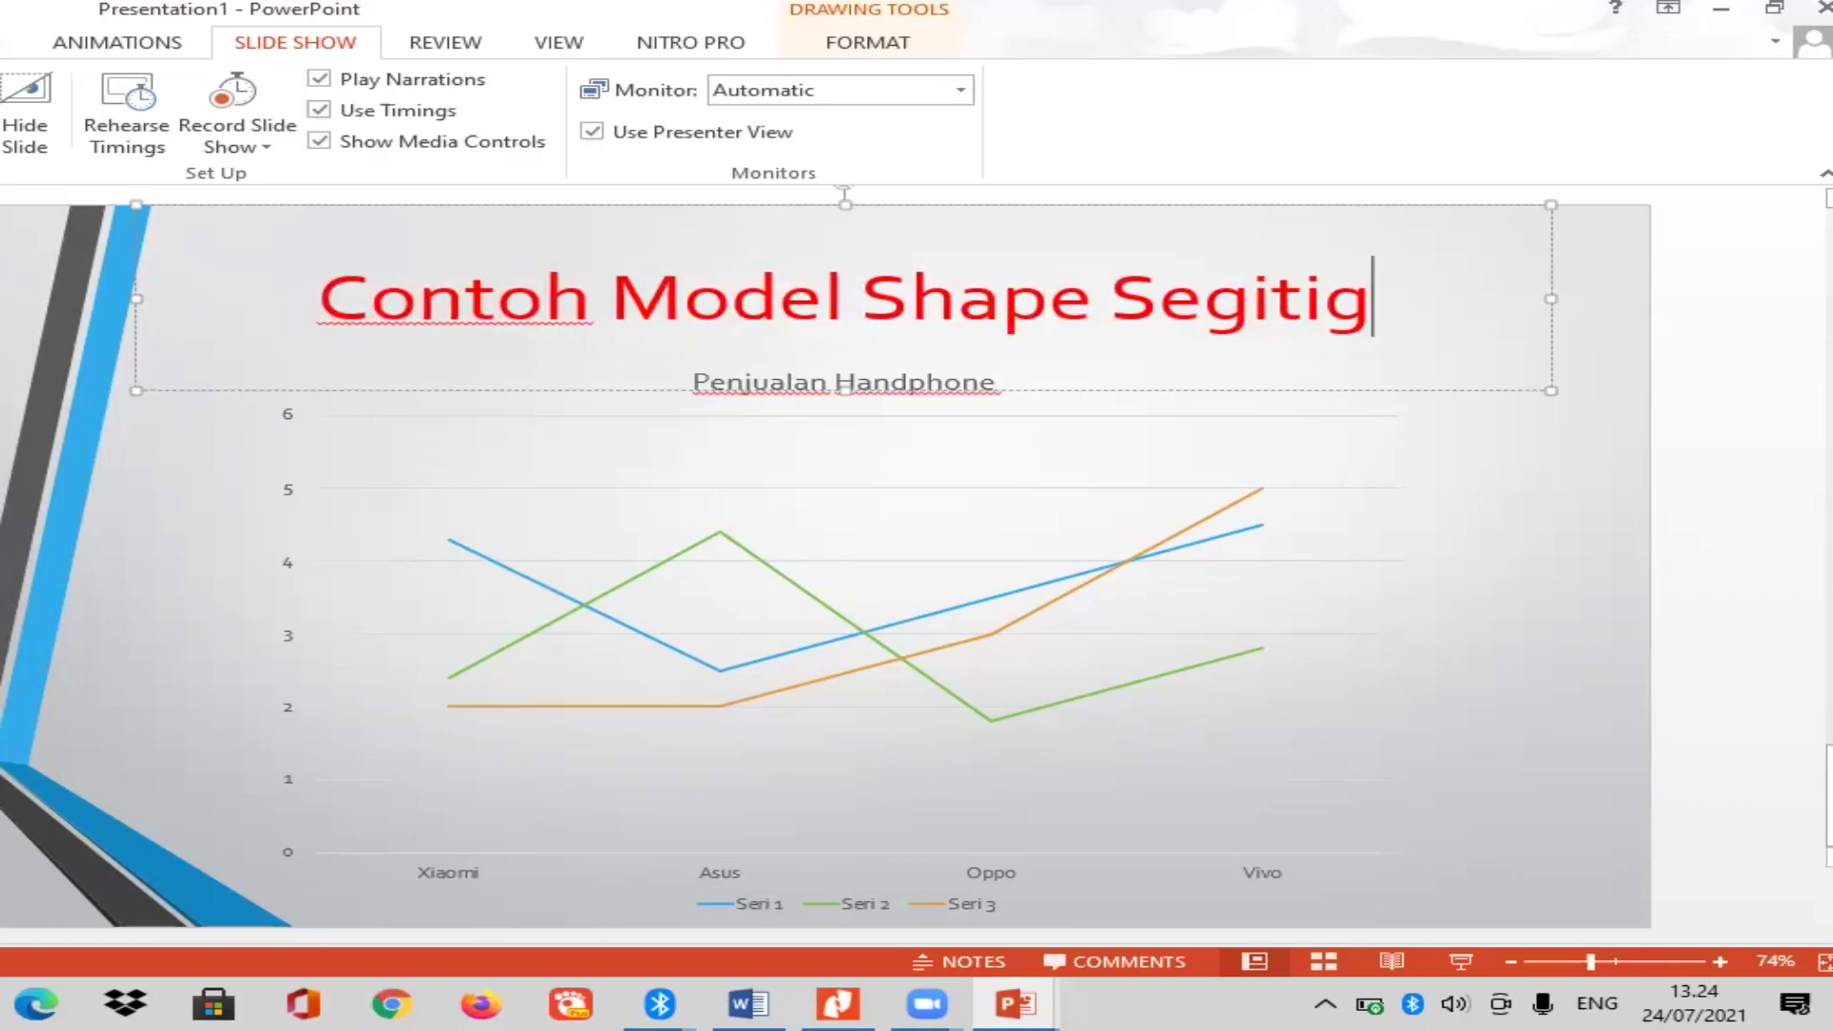
key(BackSpace)
key(BackSpace)
key(BackSpace)
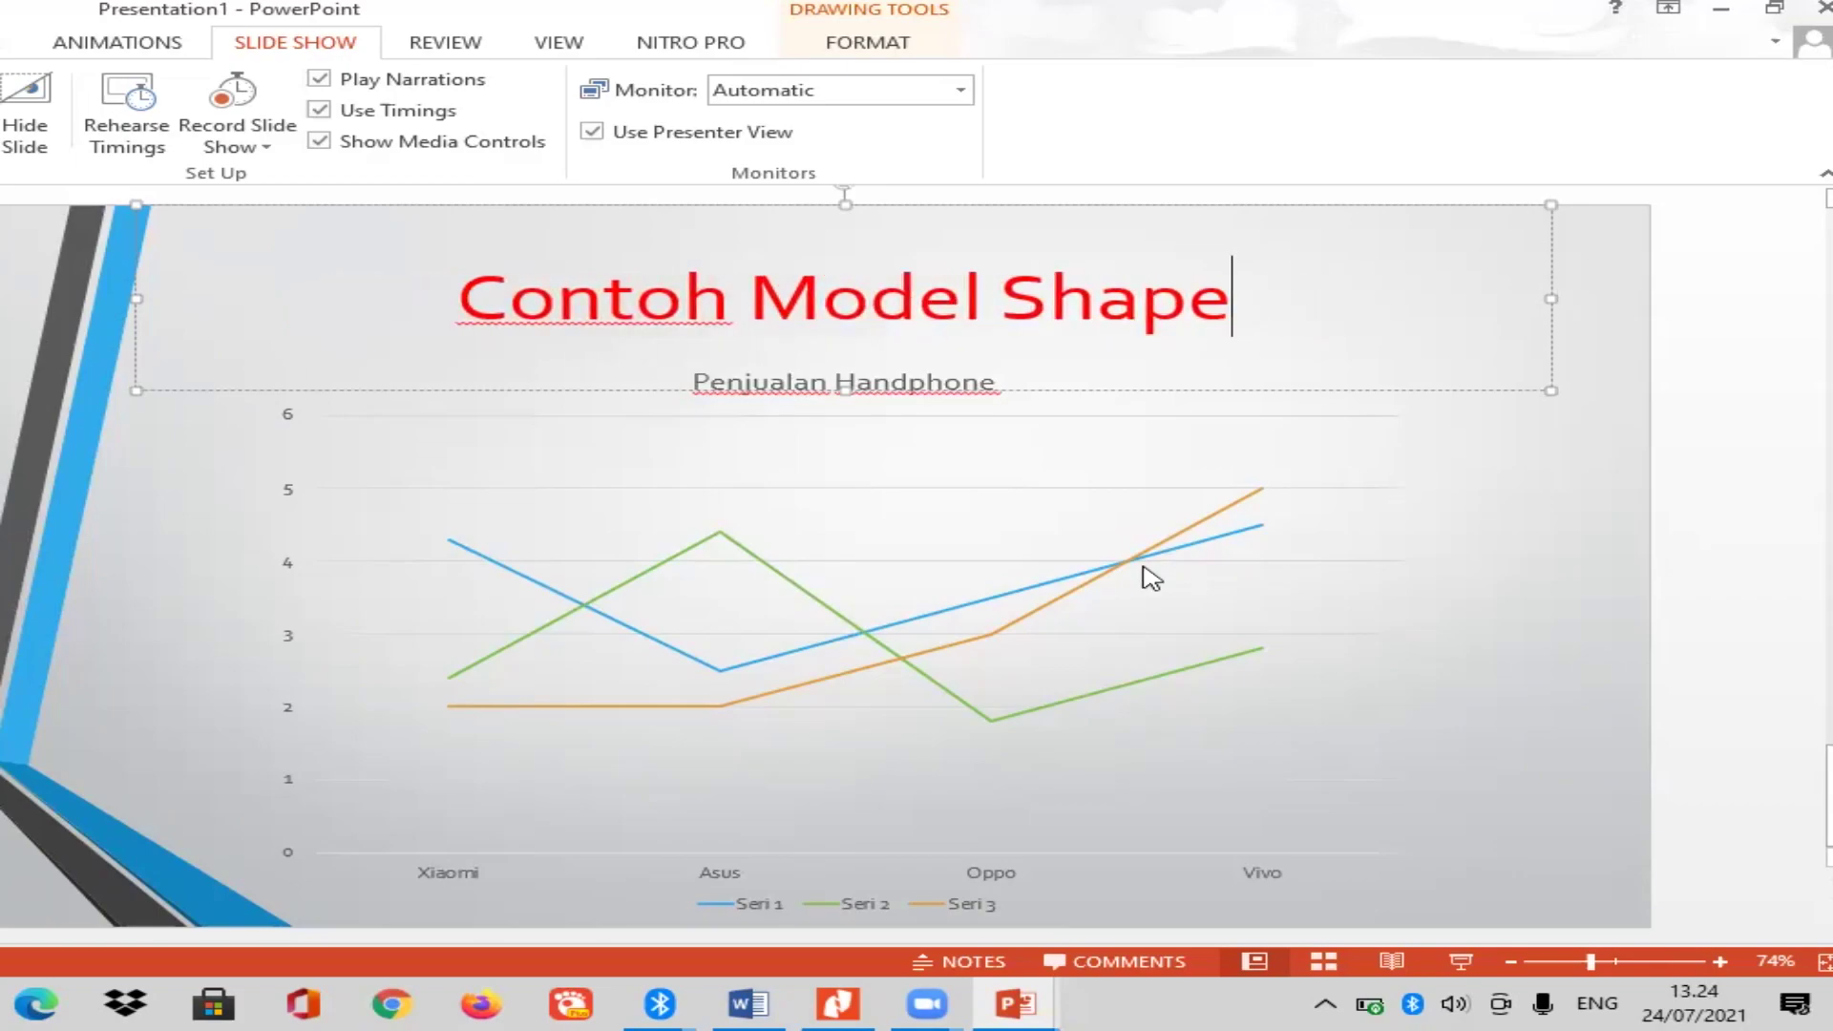
Delete the line chart so only the title remains on the slide.
click(1025, 472)
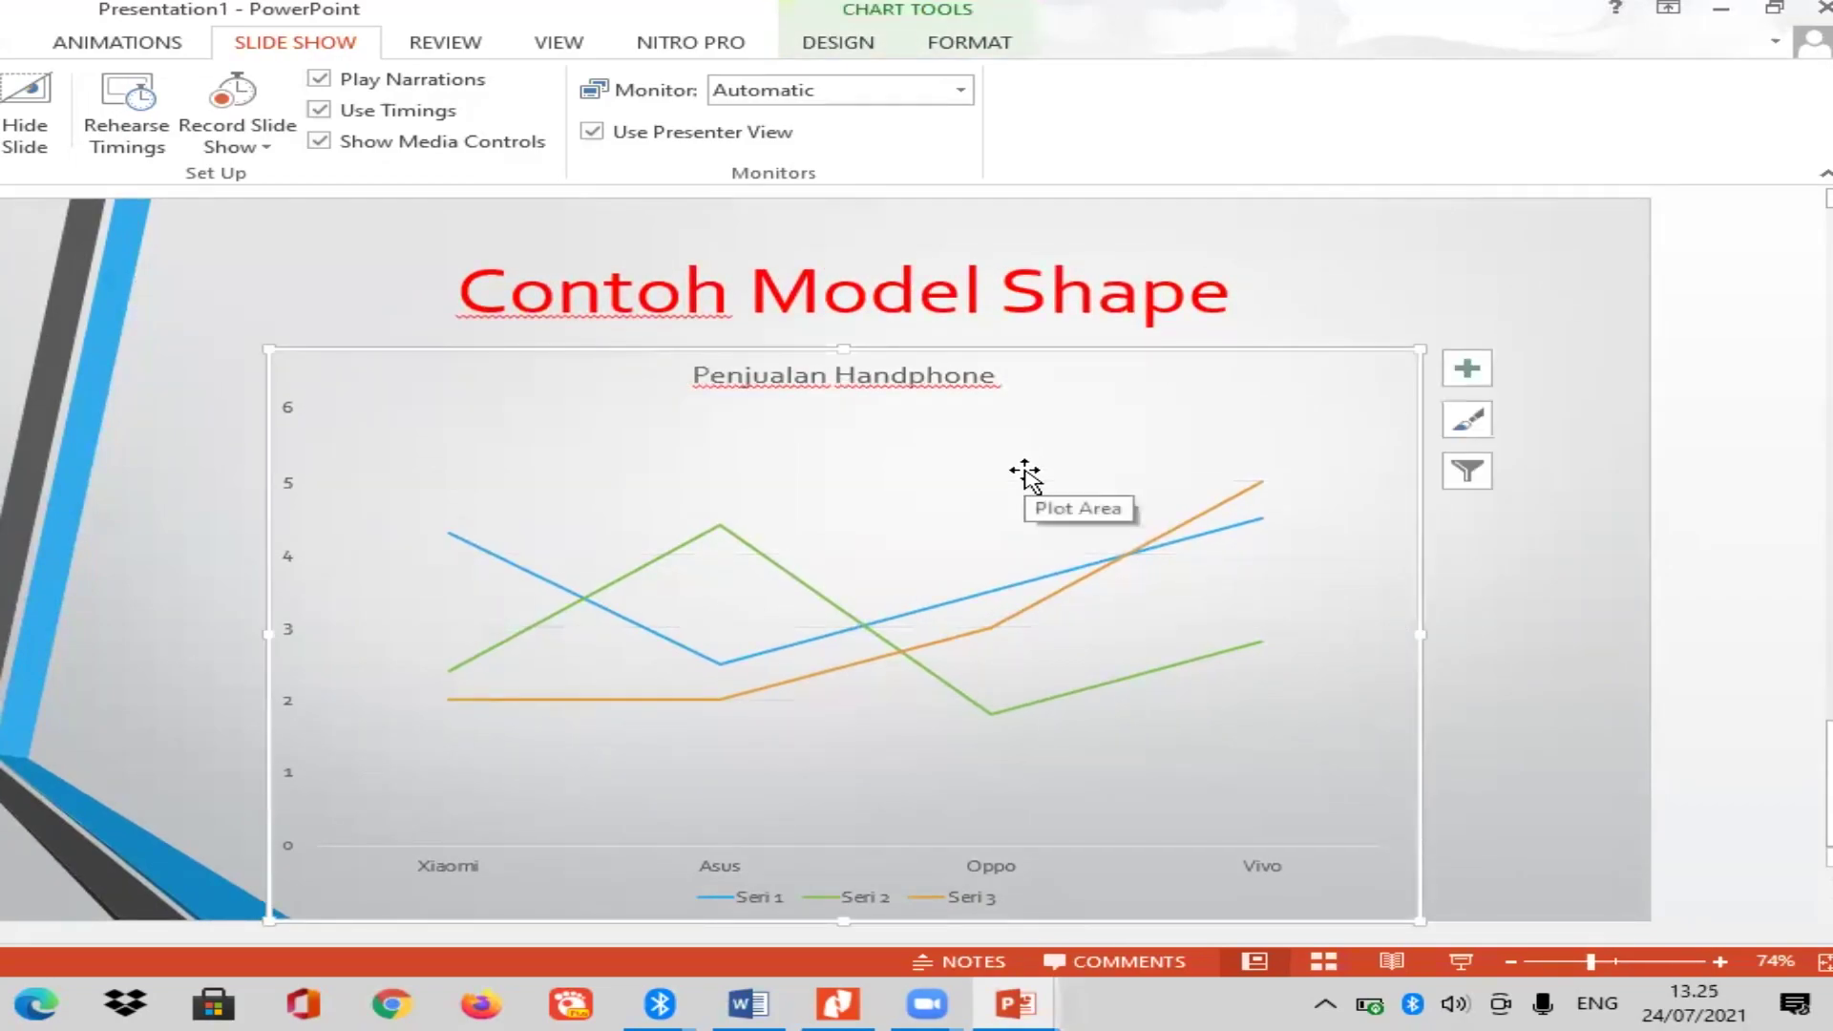
key(Delete)
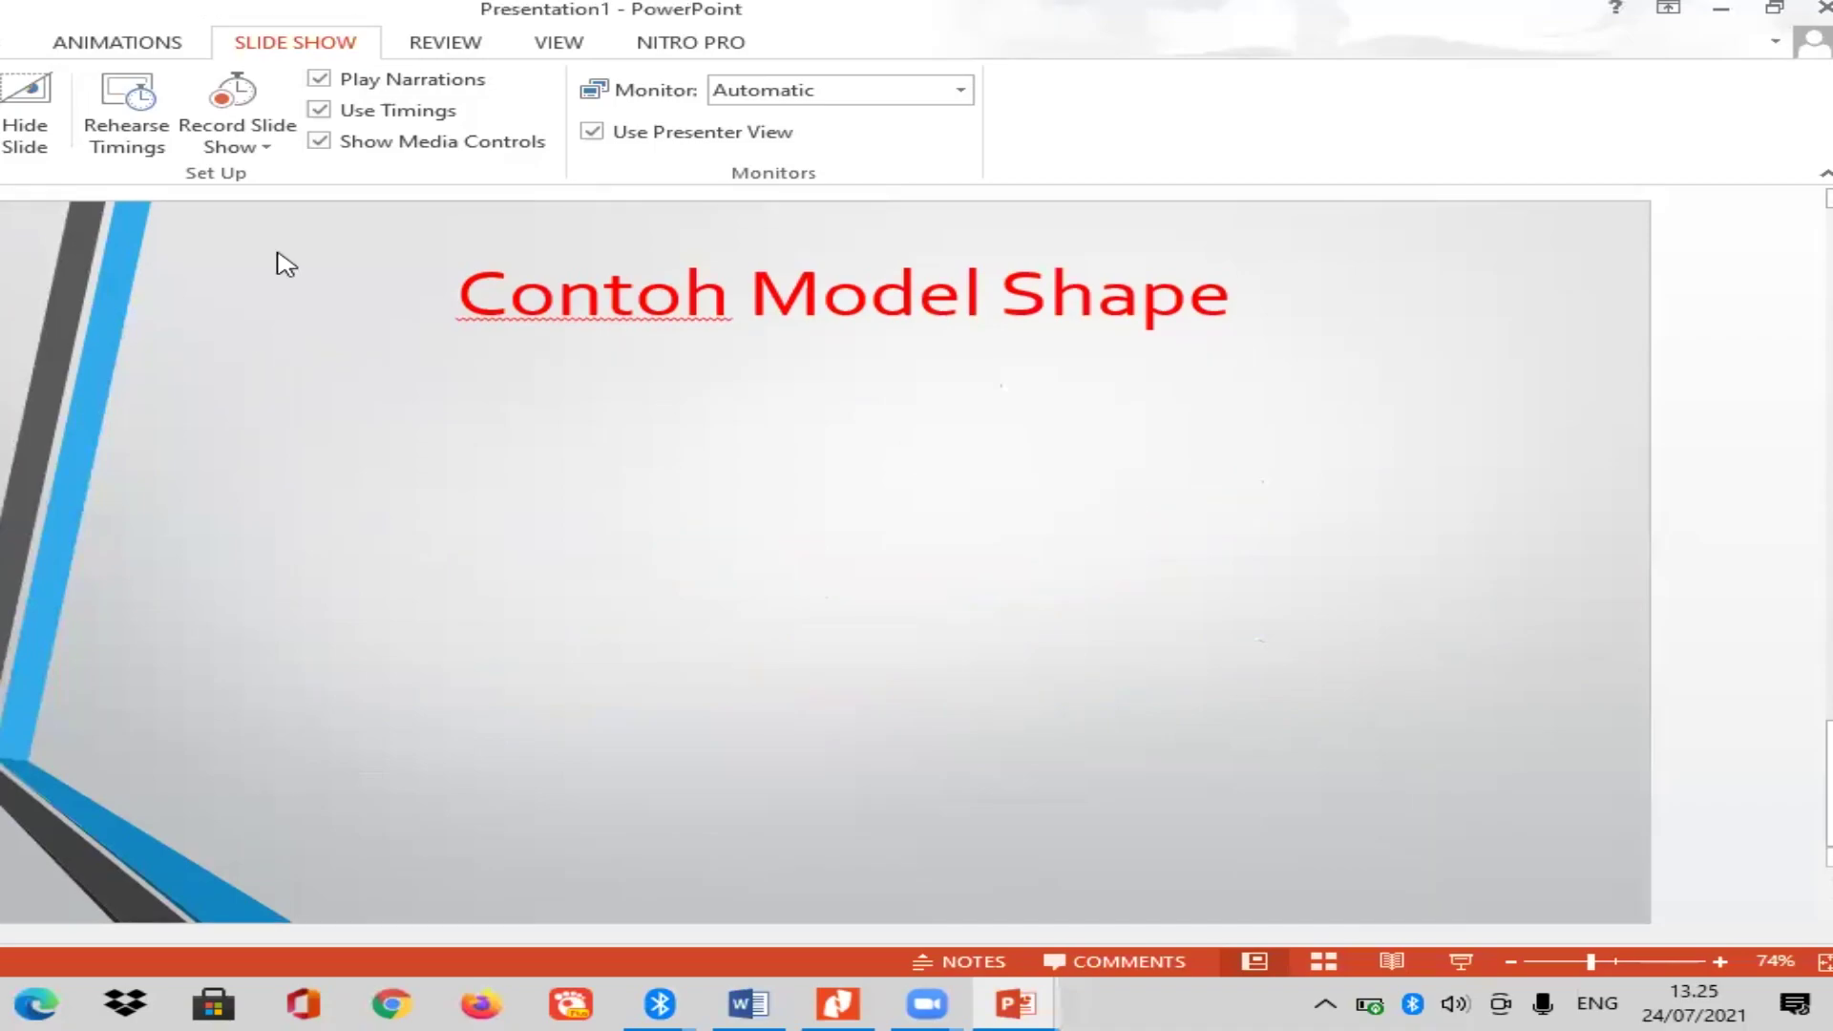
key(alt+n)
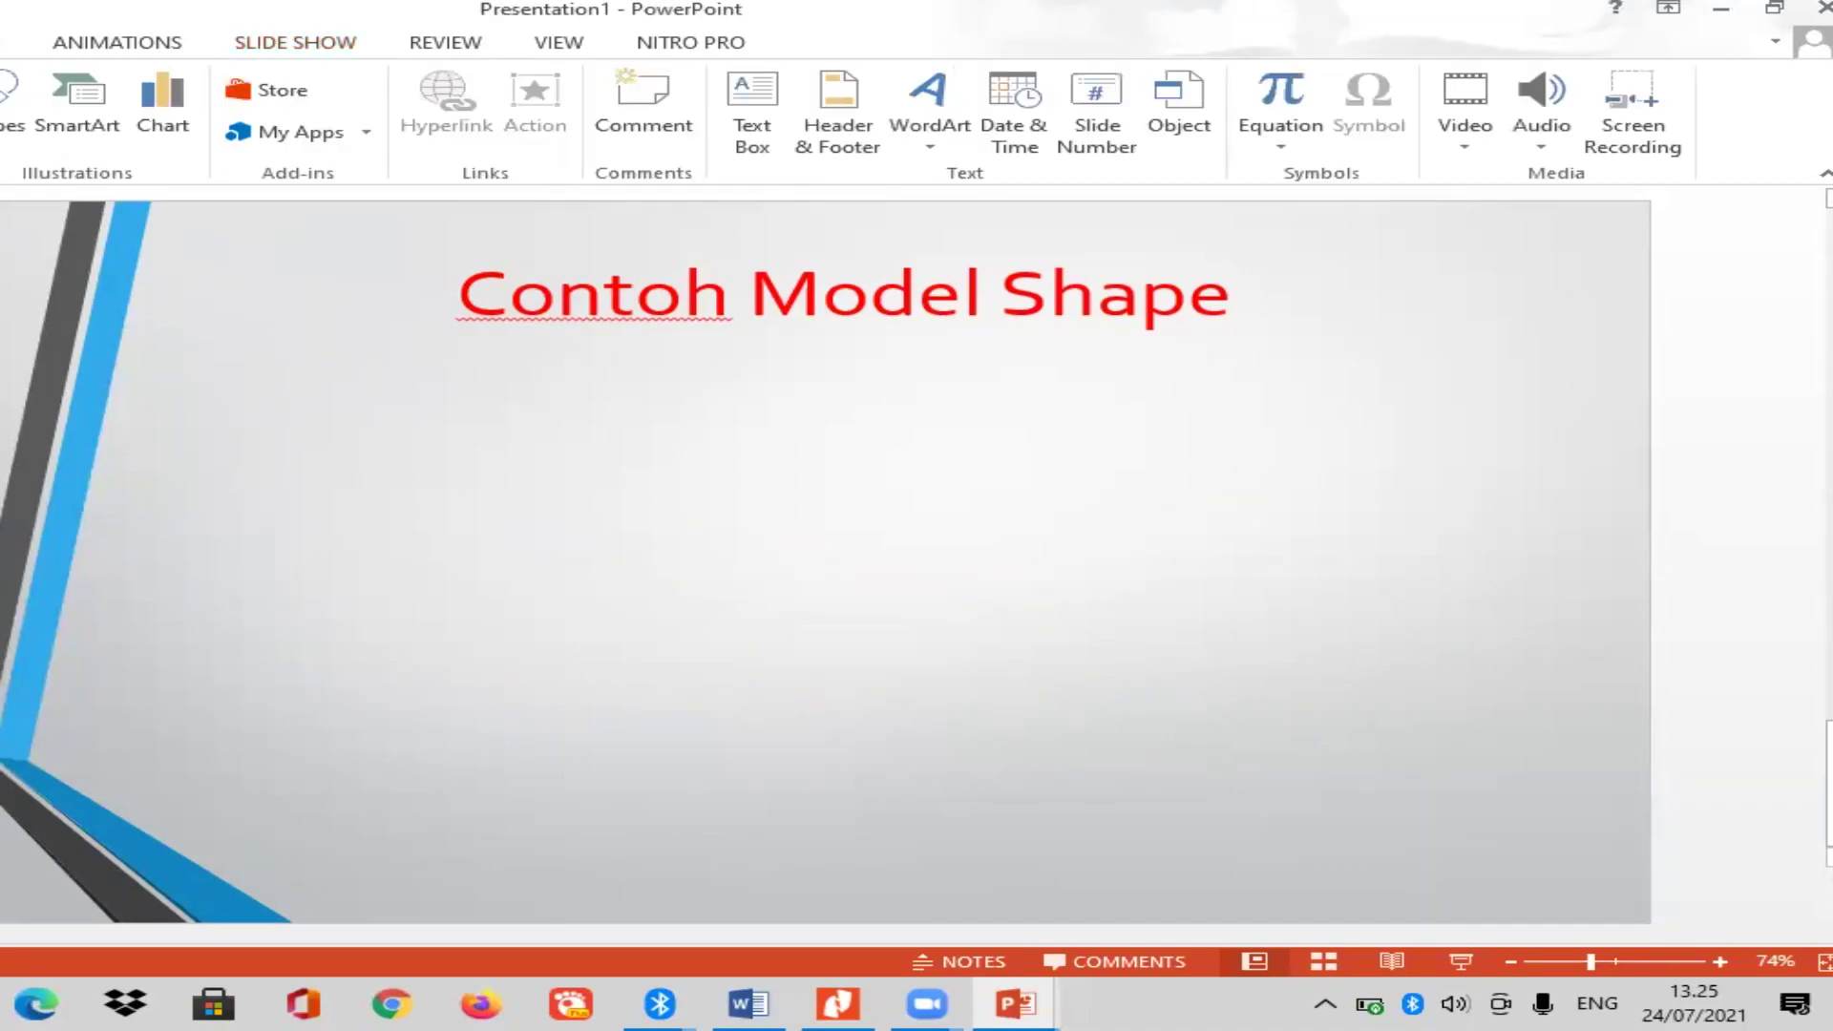
Draw an isosceles triangle on the left of the slide below the title.
click(11, 124)
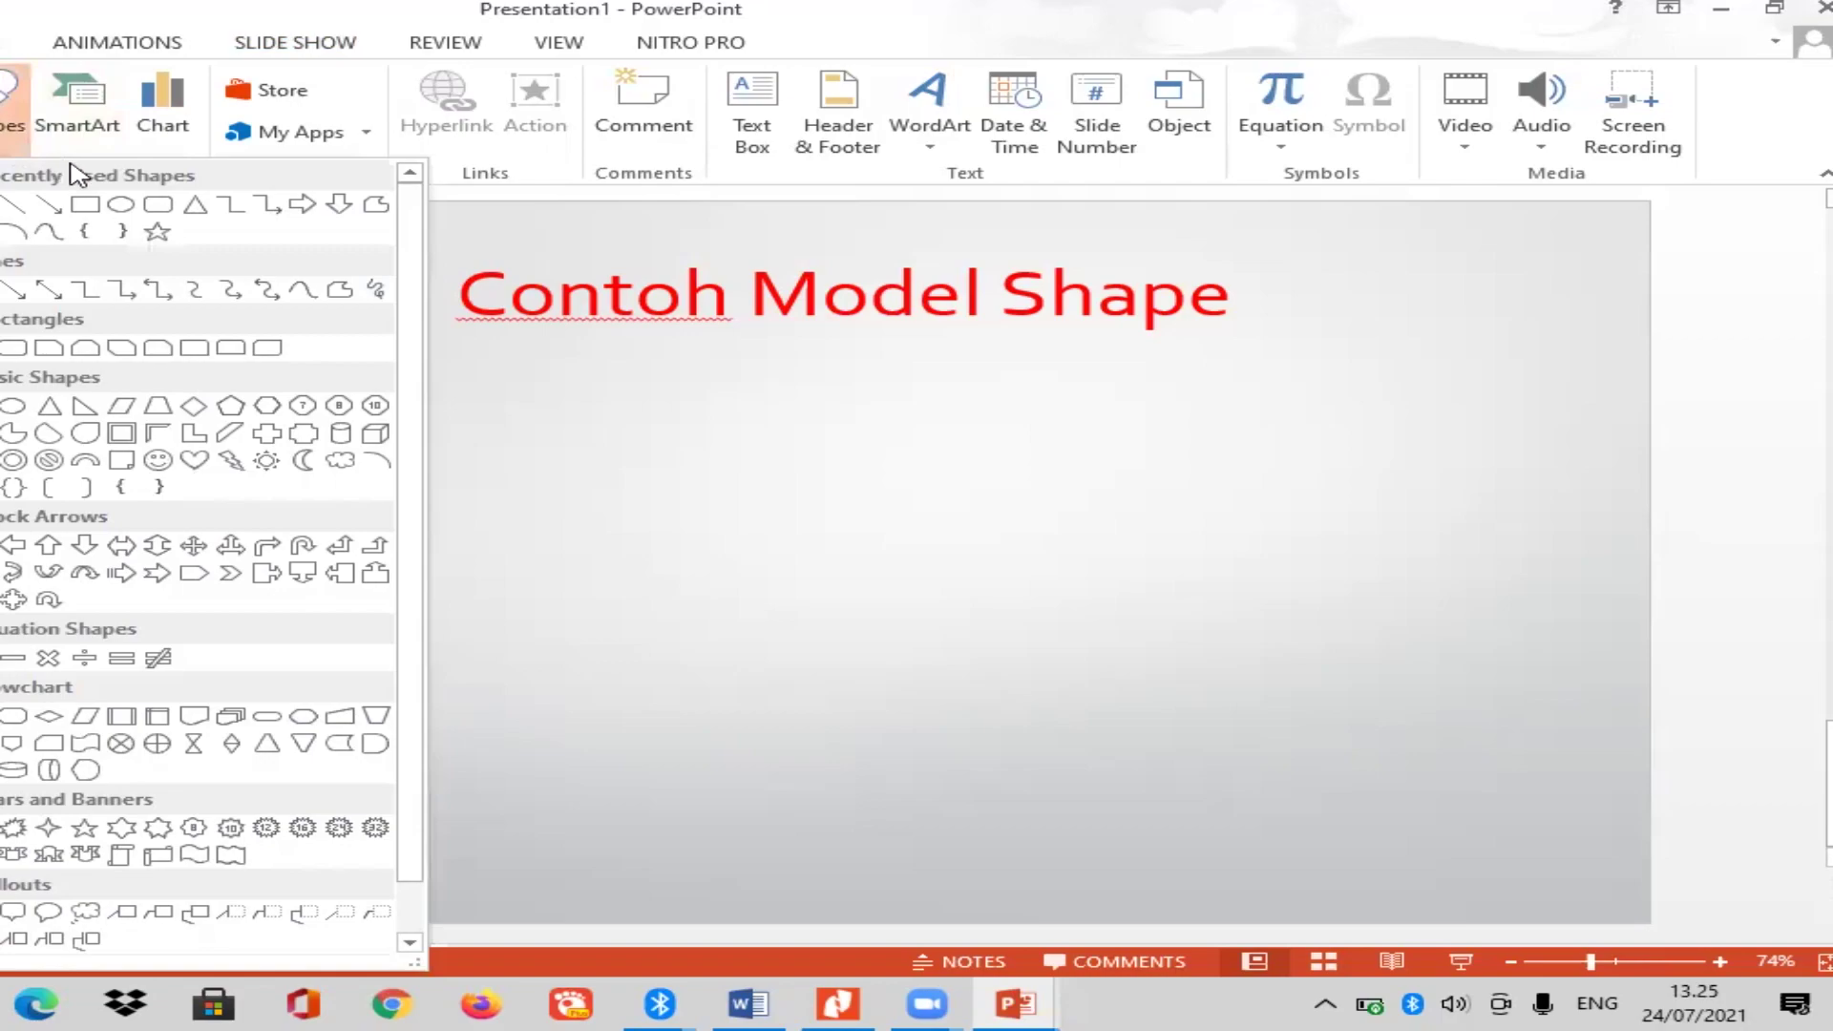
click(193, 206)
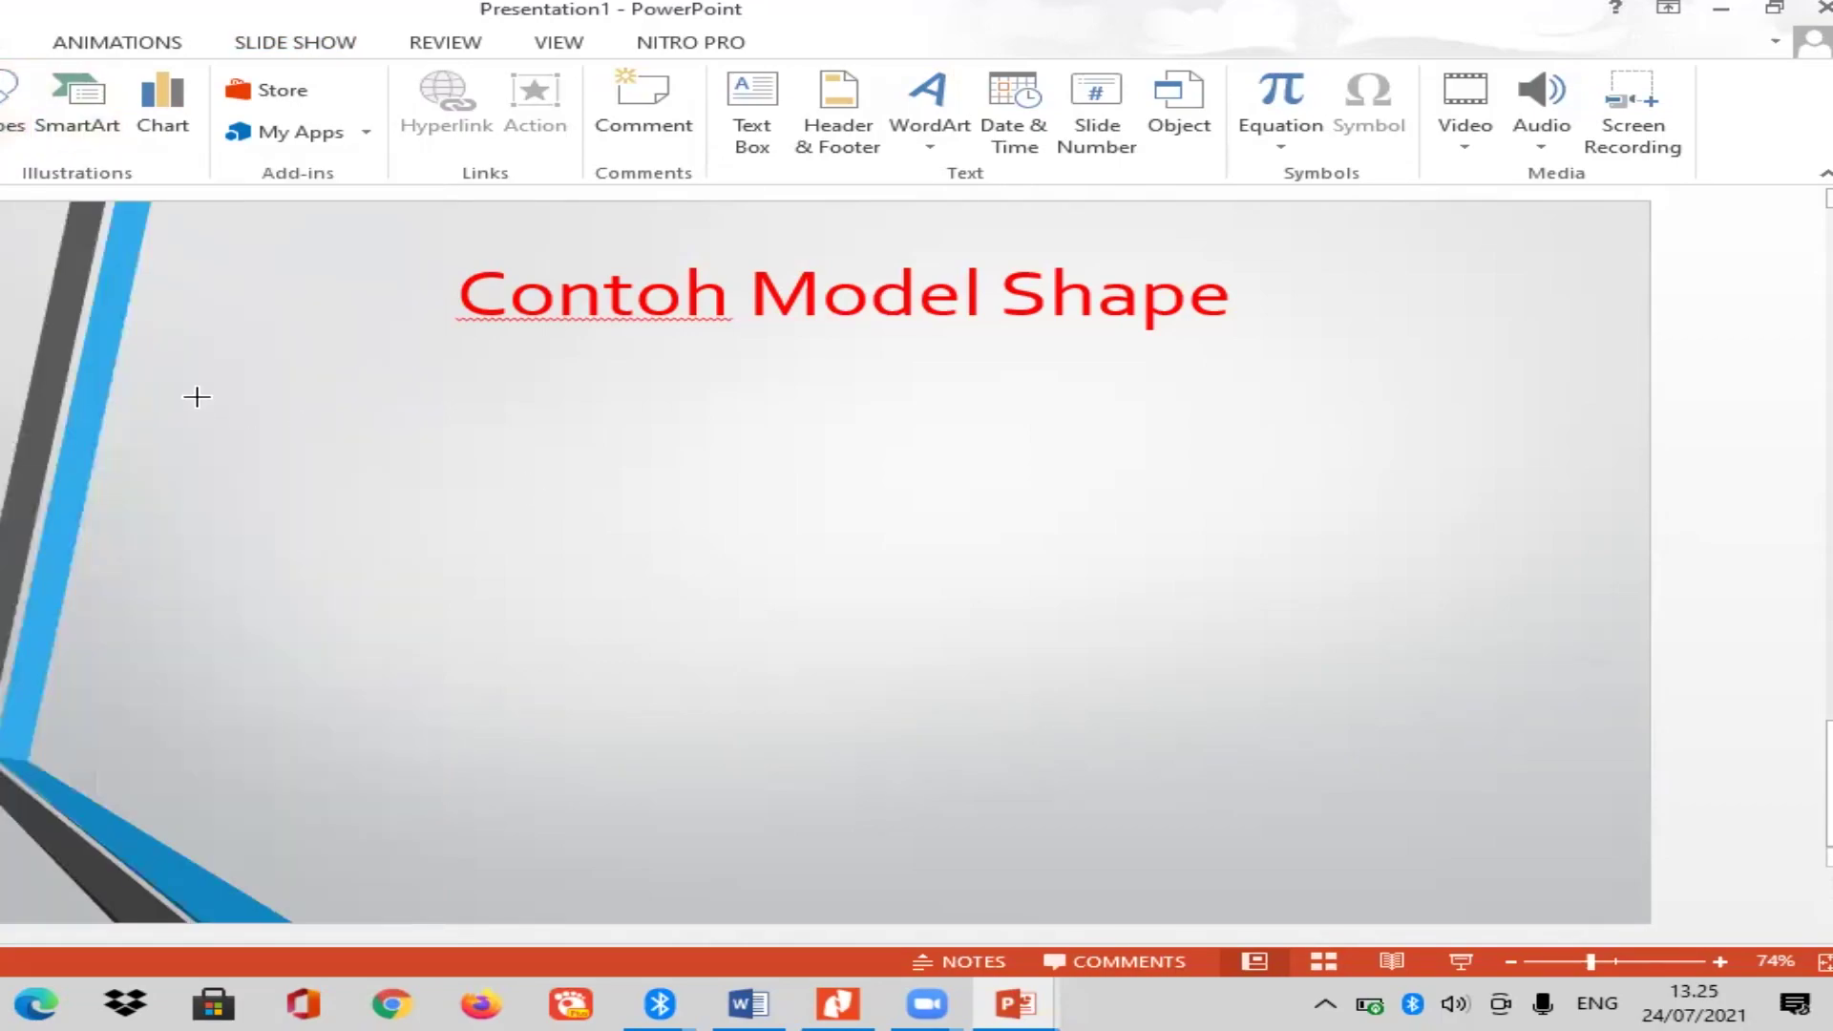
drag(197, 396, 660, 703)
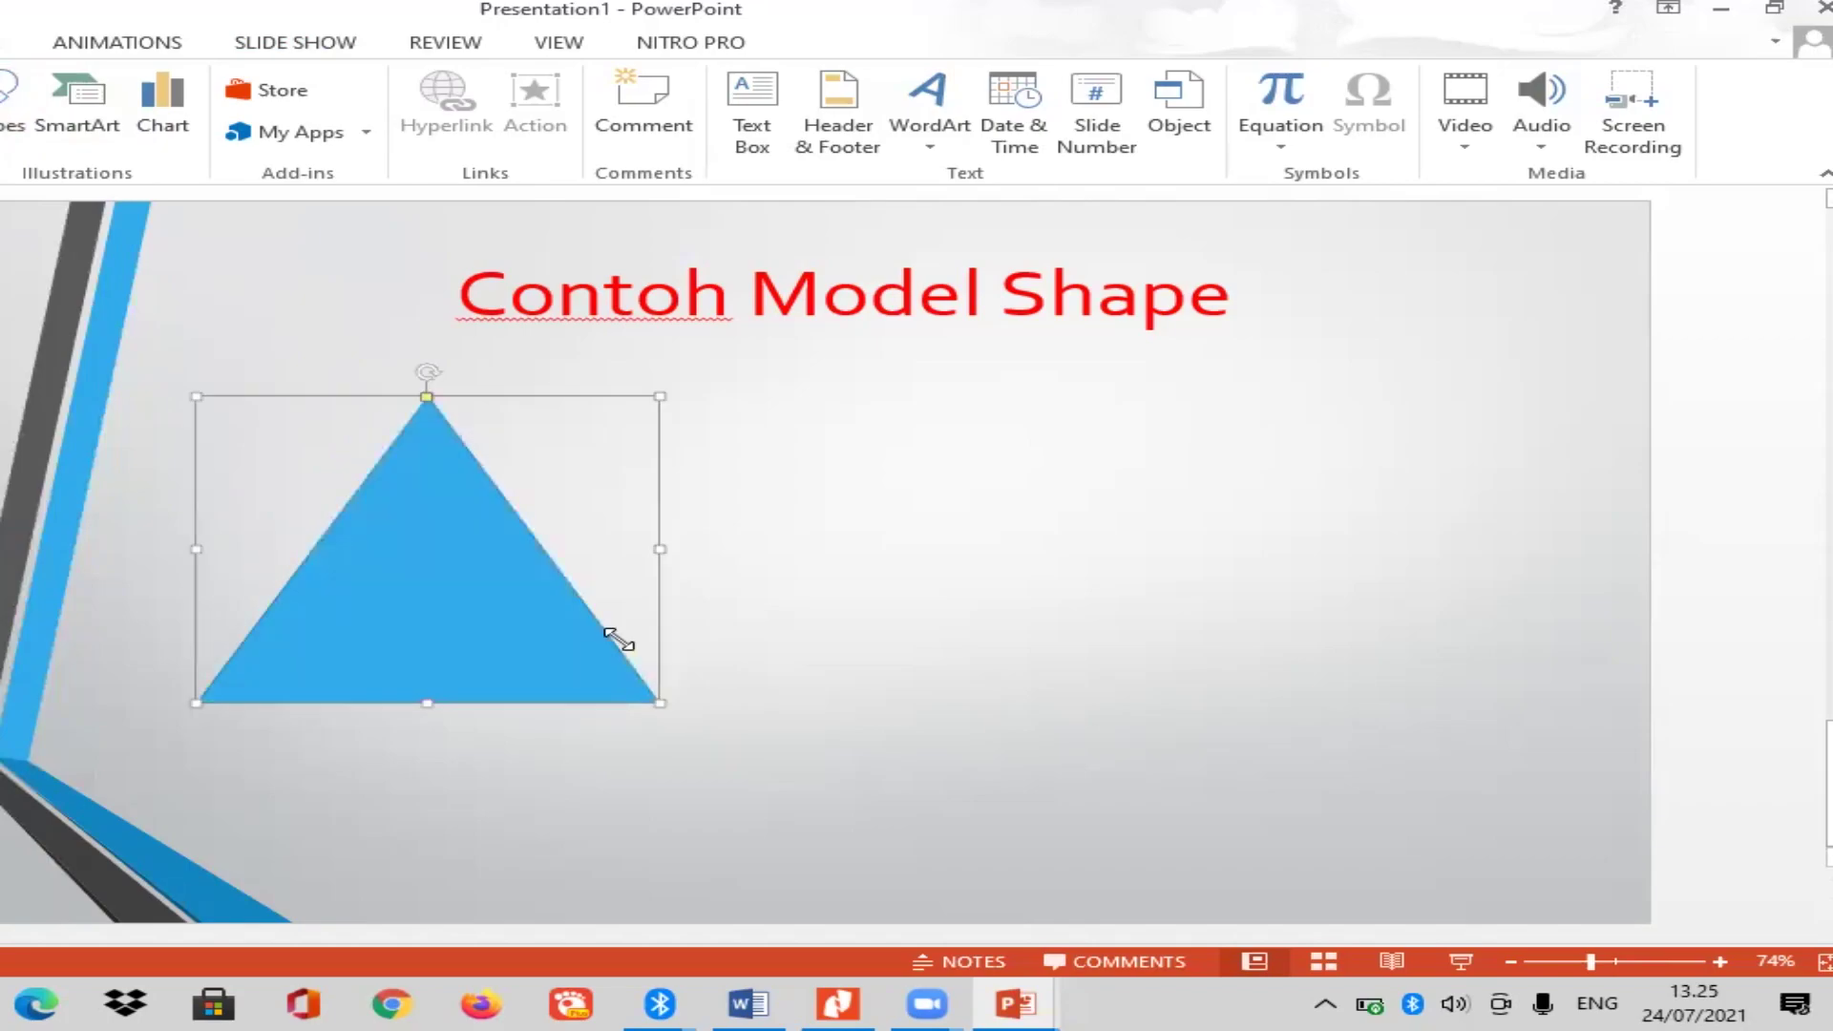
click(450, 278)
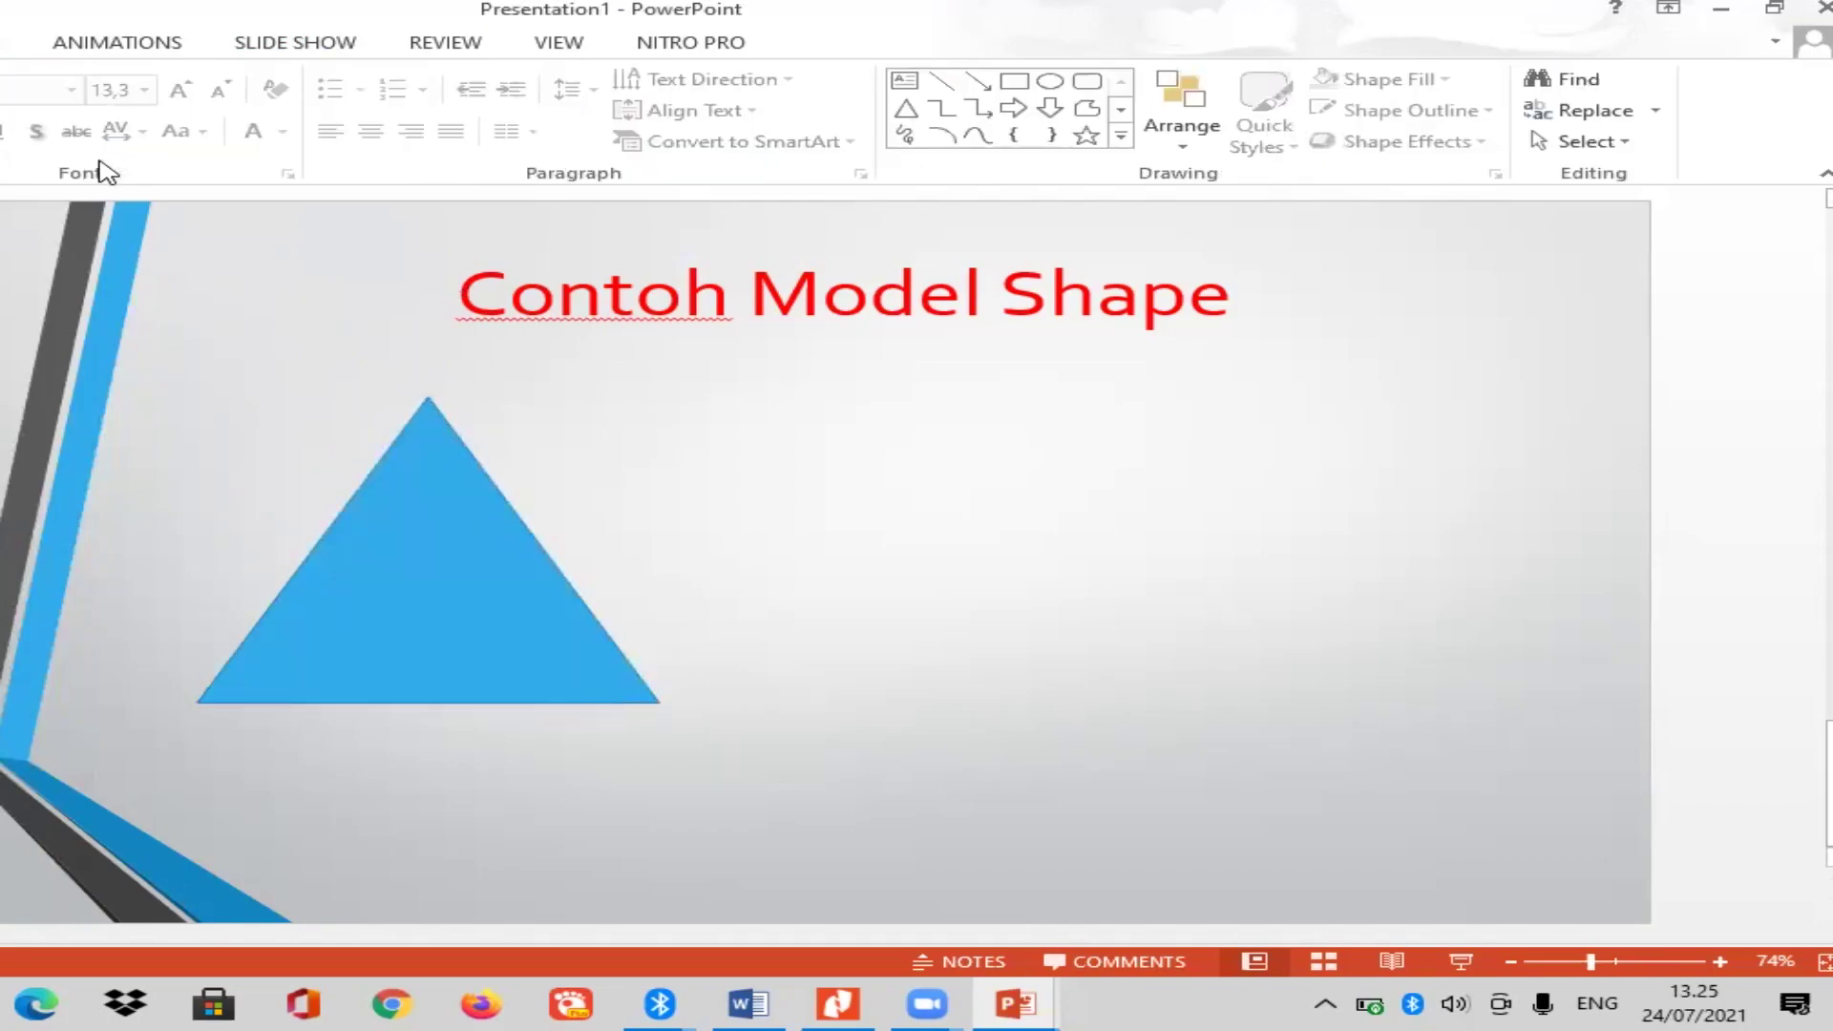
key(alt+n)
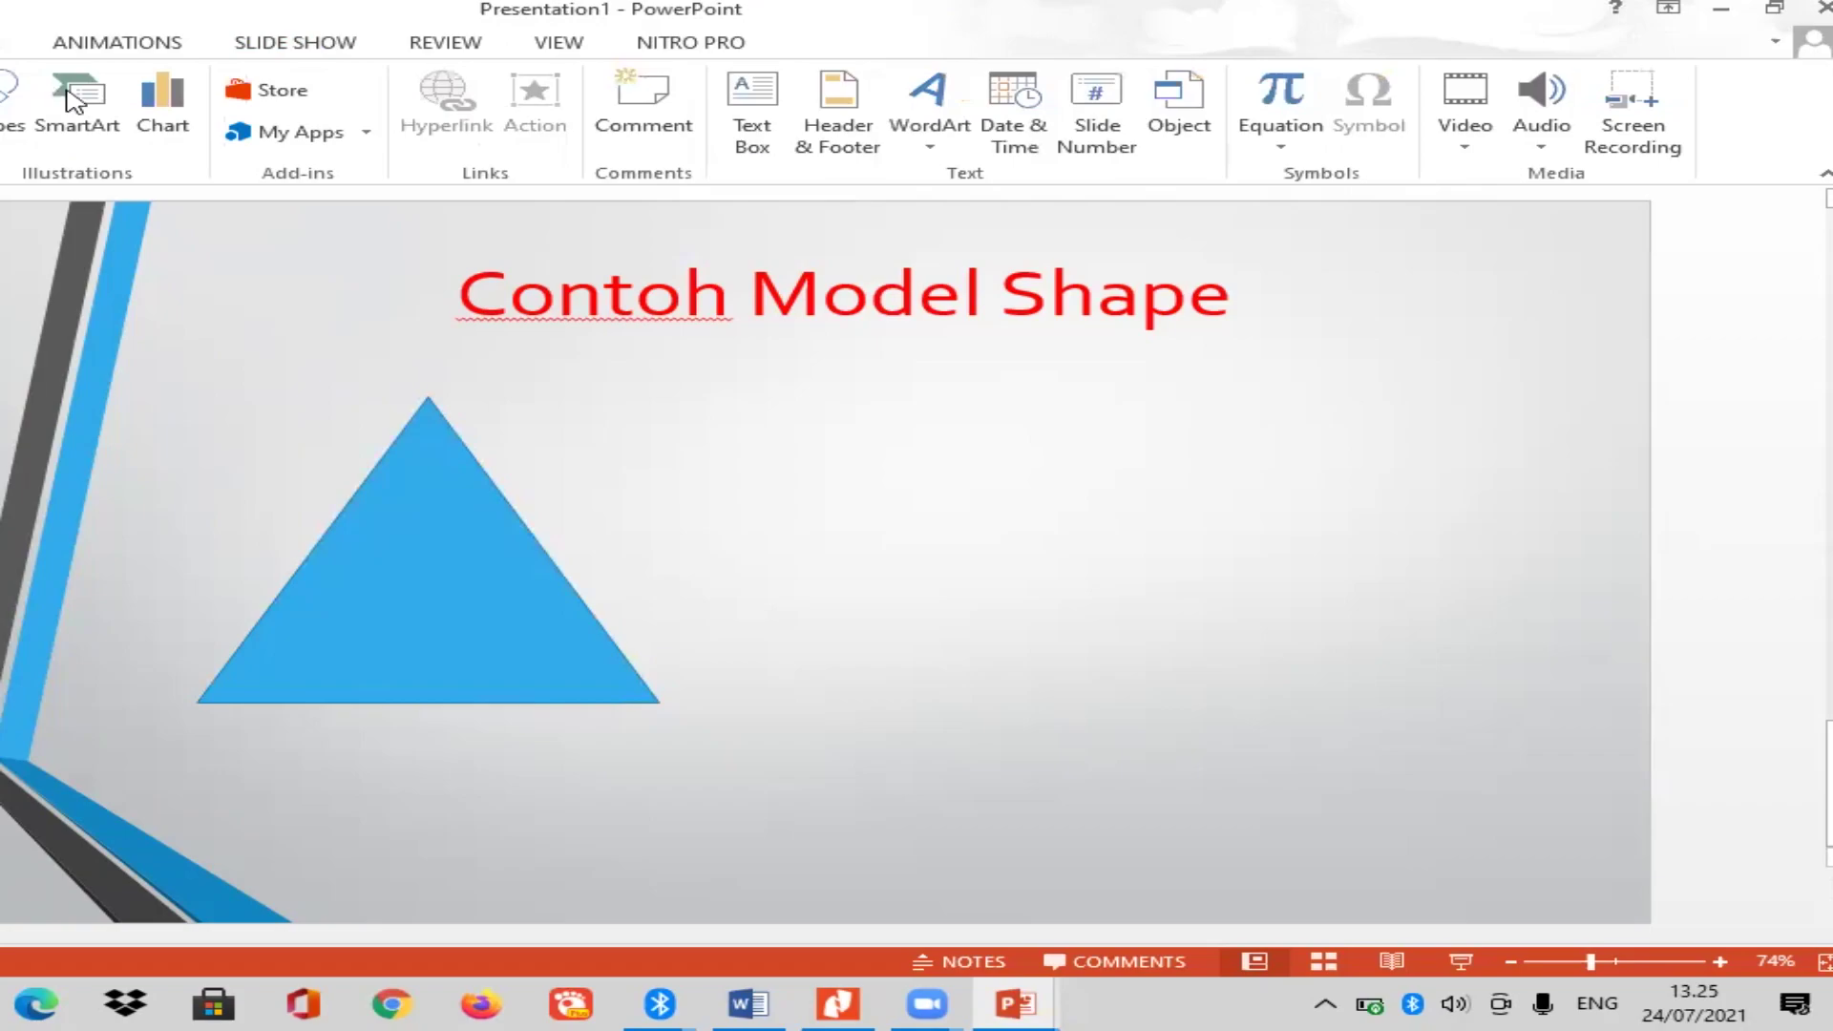
Draw a large rectangle to the right of the triangle.
click(11, 100)
mouse_move(833, 402)
mouse_down()
mouse_move(1441, 630)
mouse_move(1514, 671)
mouse_move(1509, 696)
mouse_move(1541, 683)
mouse_move(1544, 700)
mouse_up()
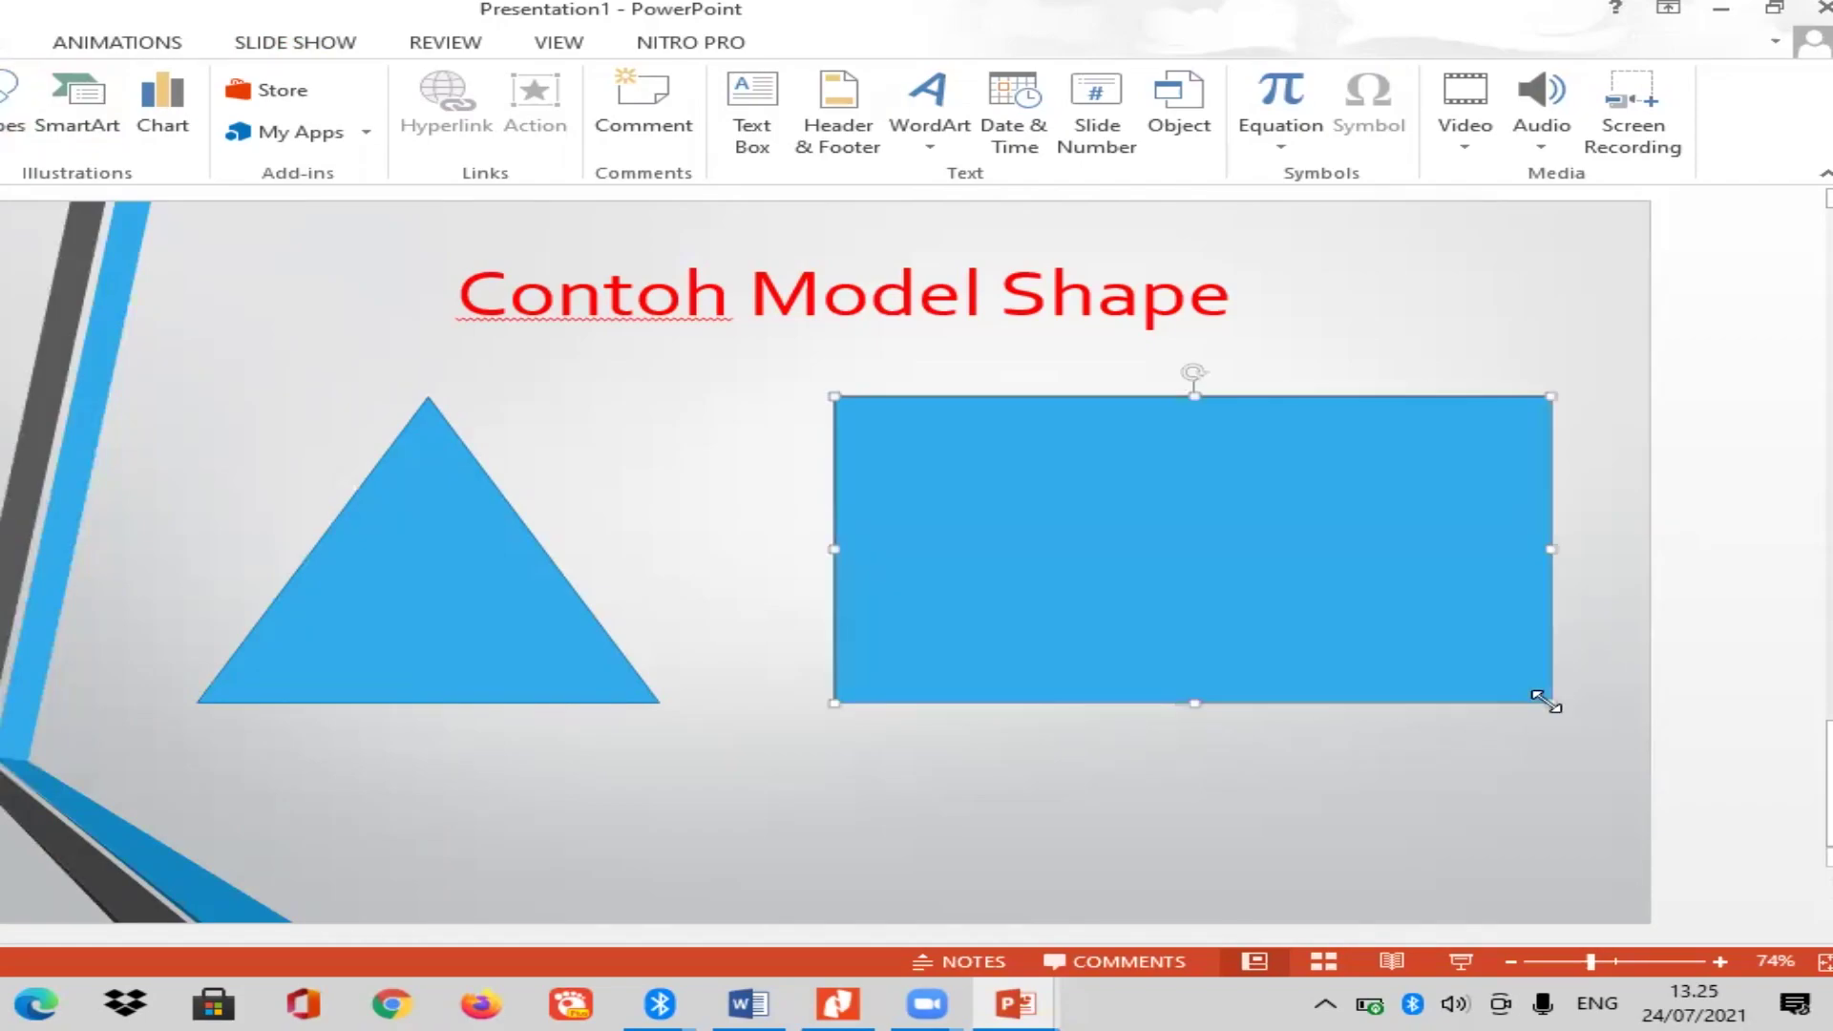
key(Escape)
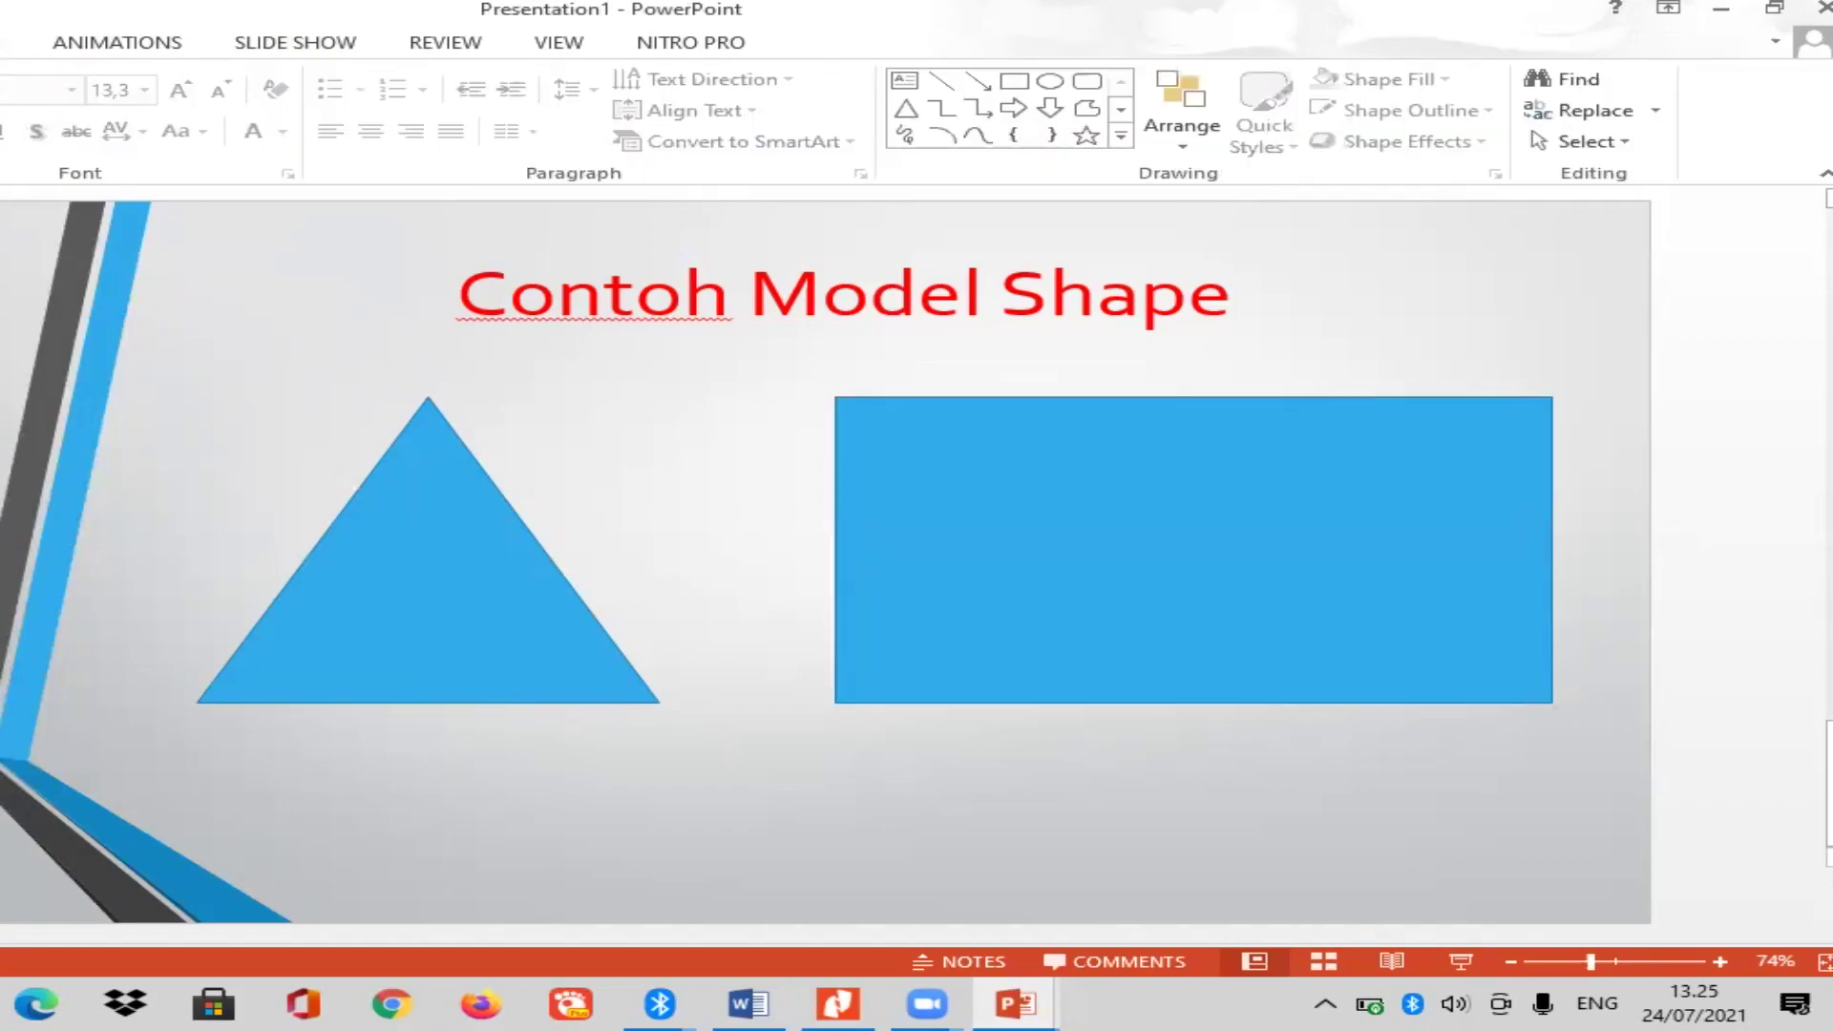
key(Page_Up)
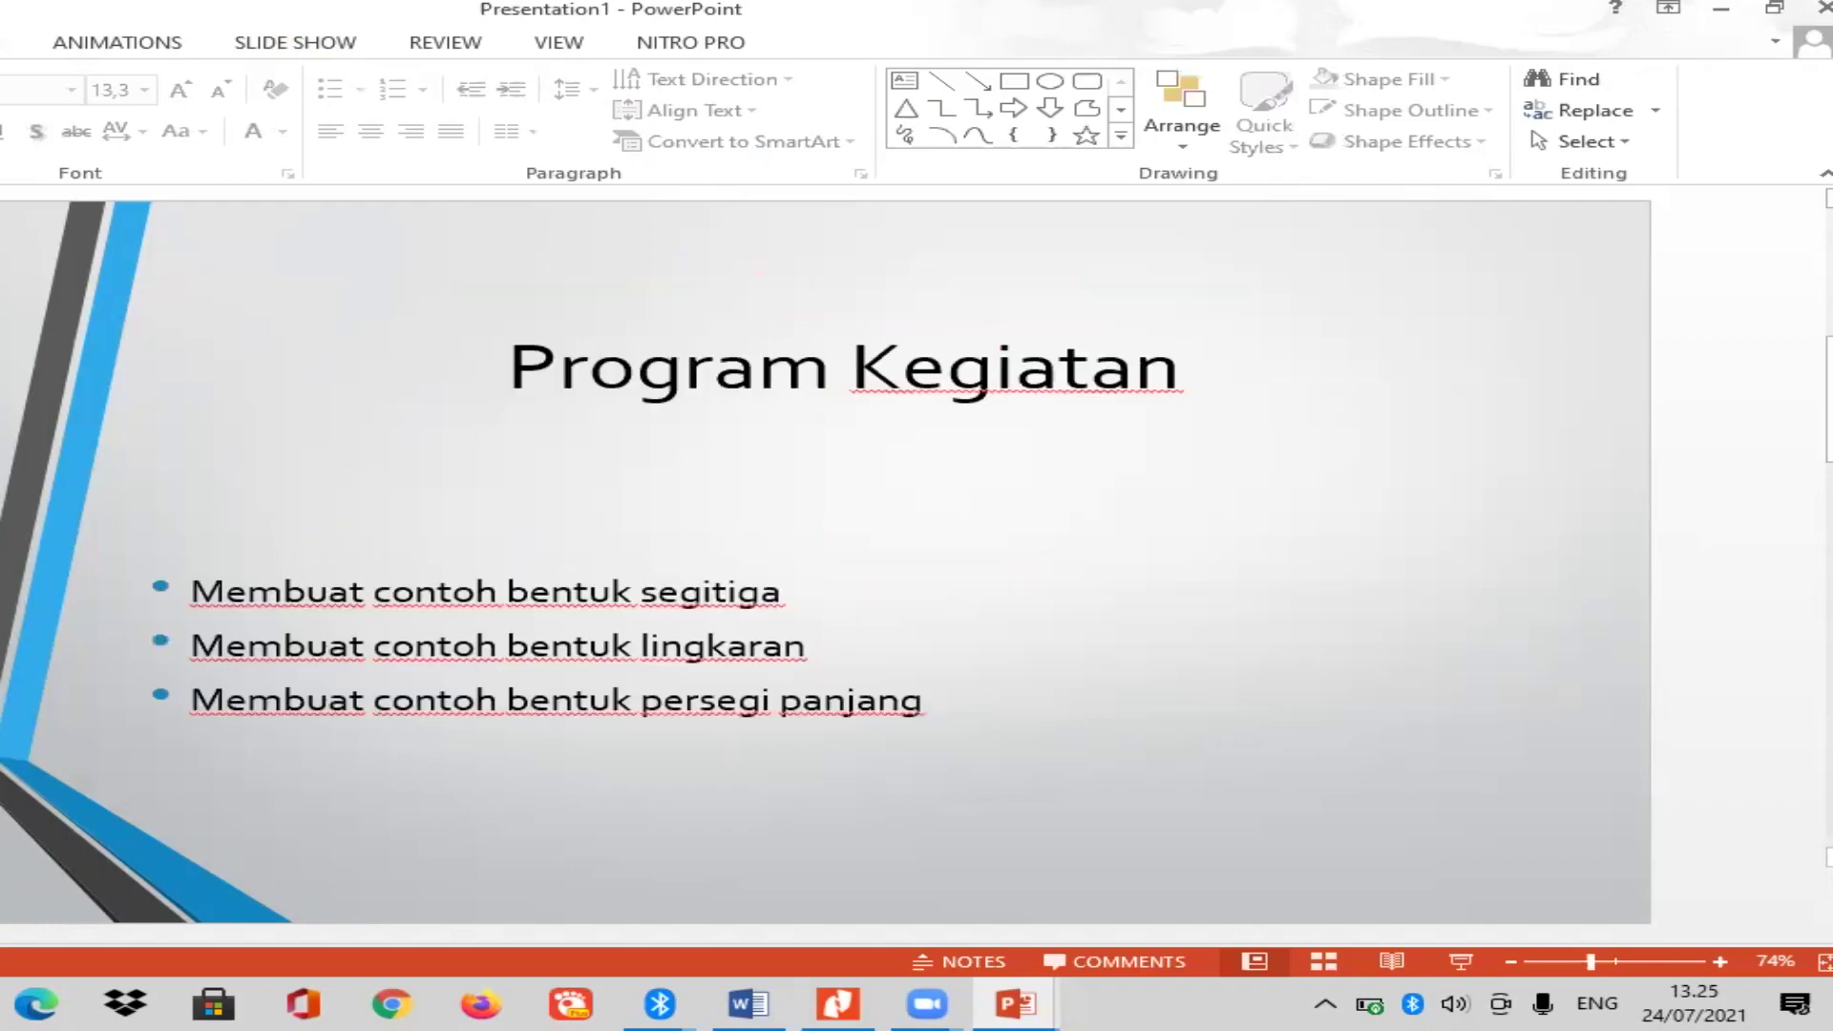
key(Page_Down)
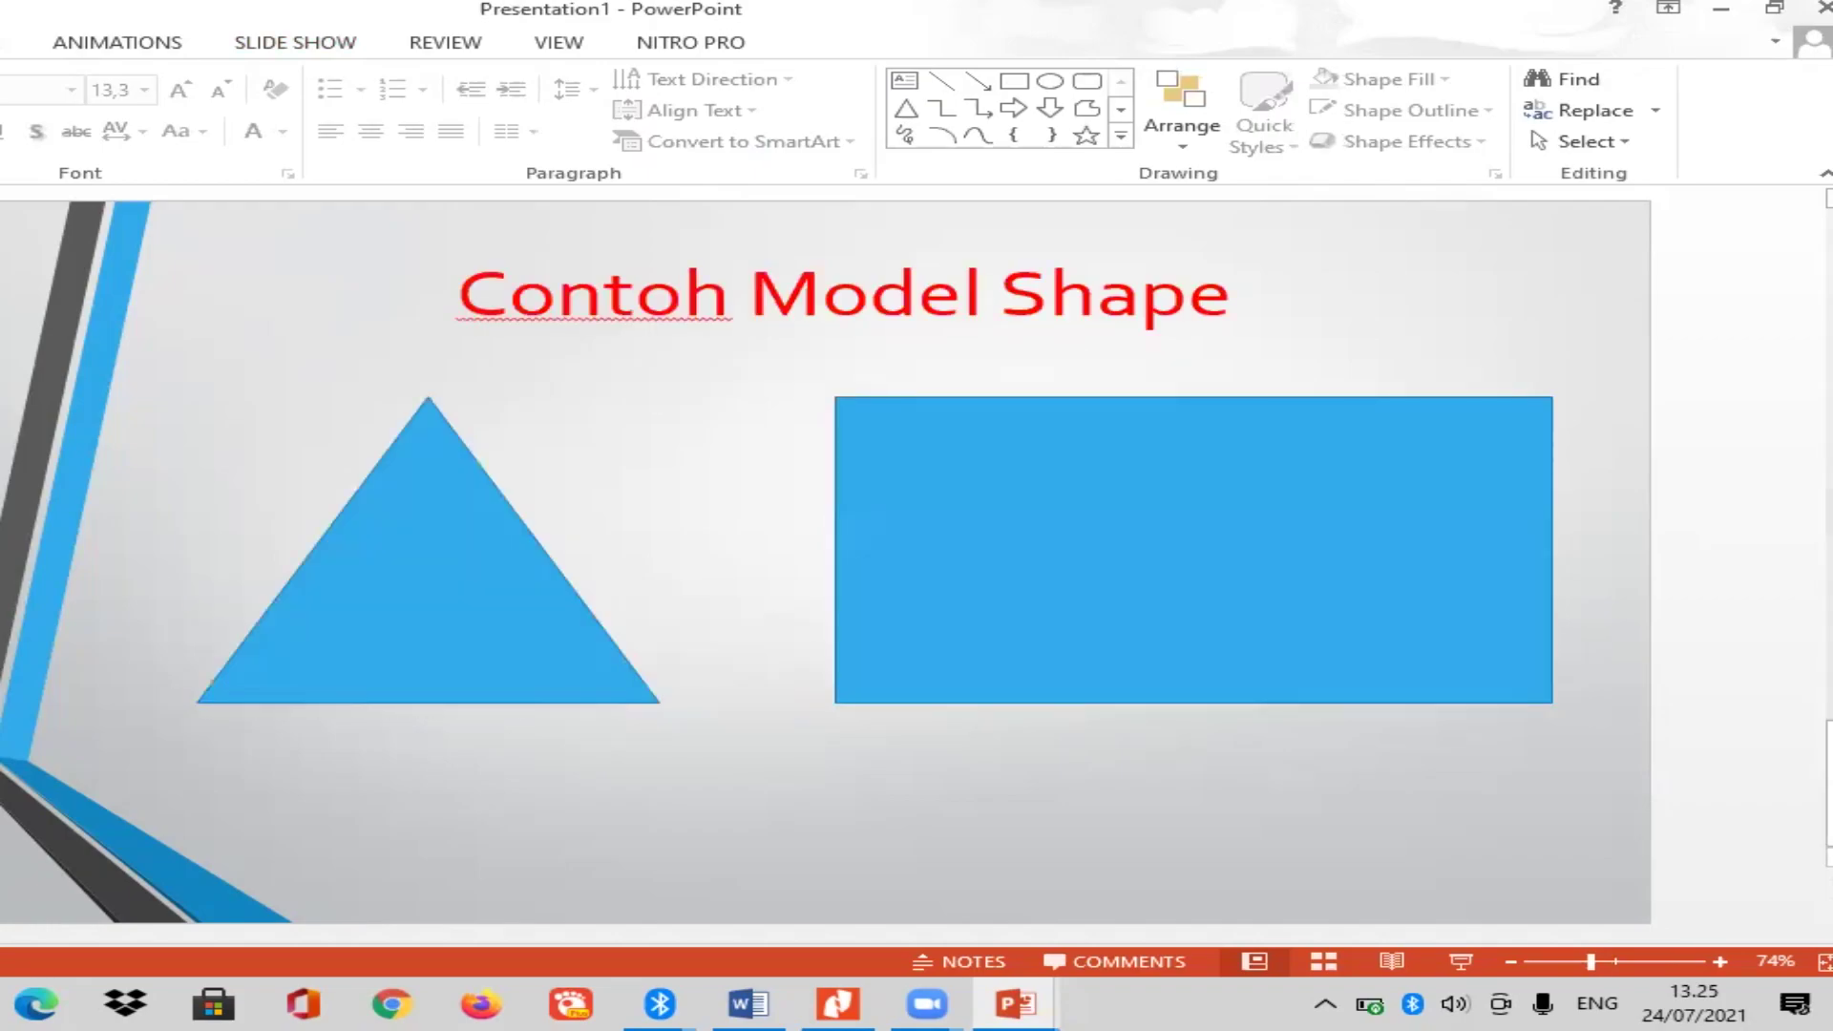
click(0, 42)
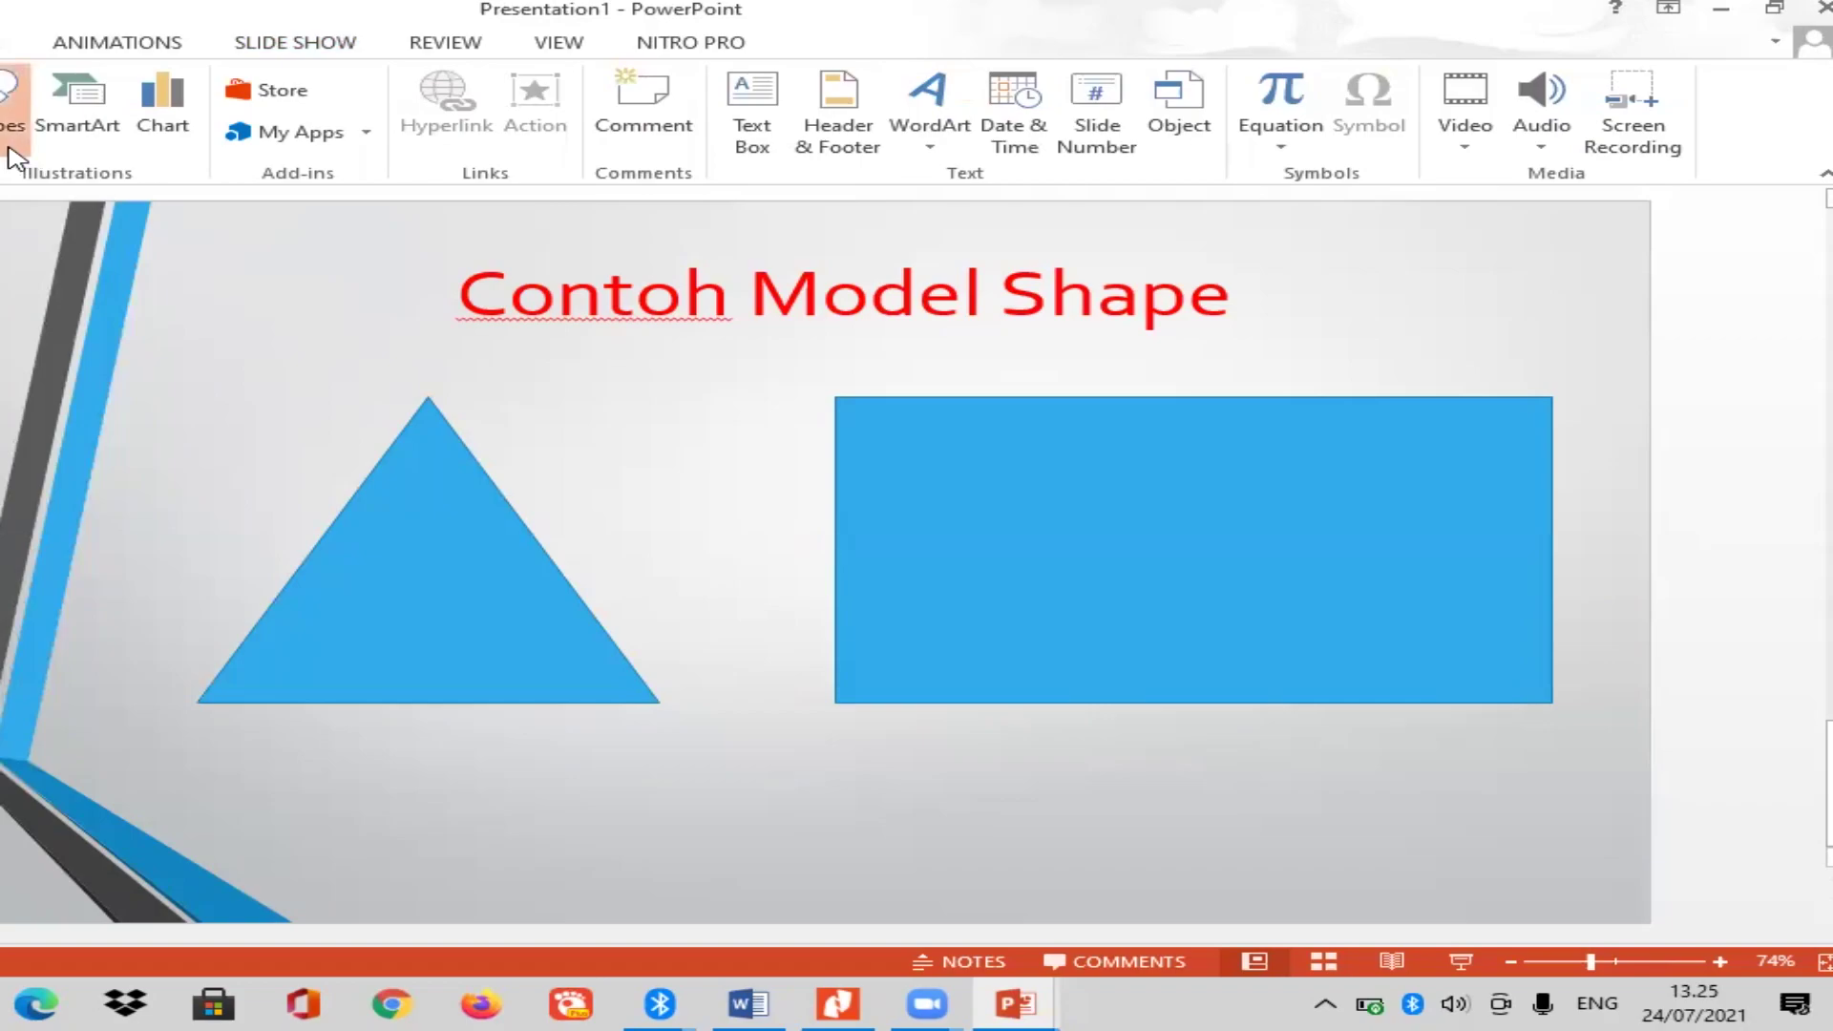
Draw an oval and resize it into a circle below the triangle and rectangle.
click(14, 105)
click(13, 405)
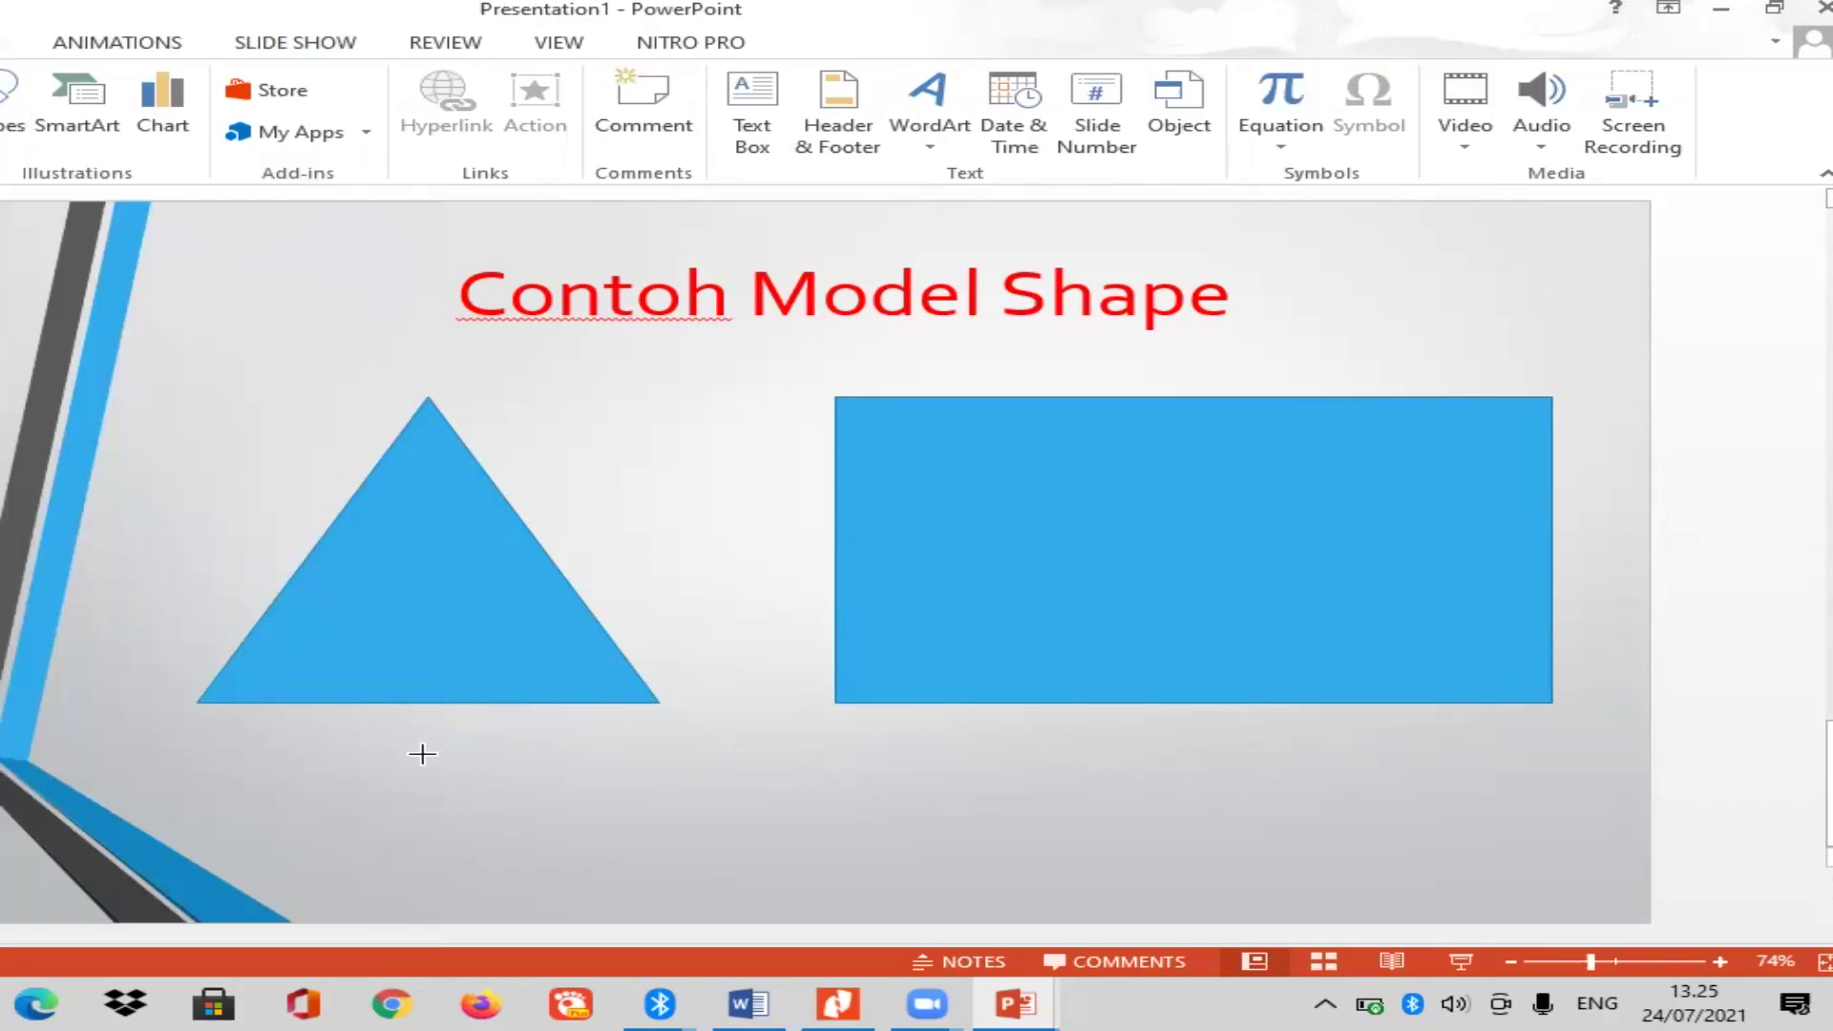
drag(669, 460, 837, 704)
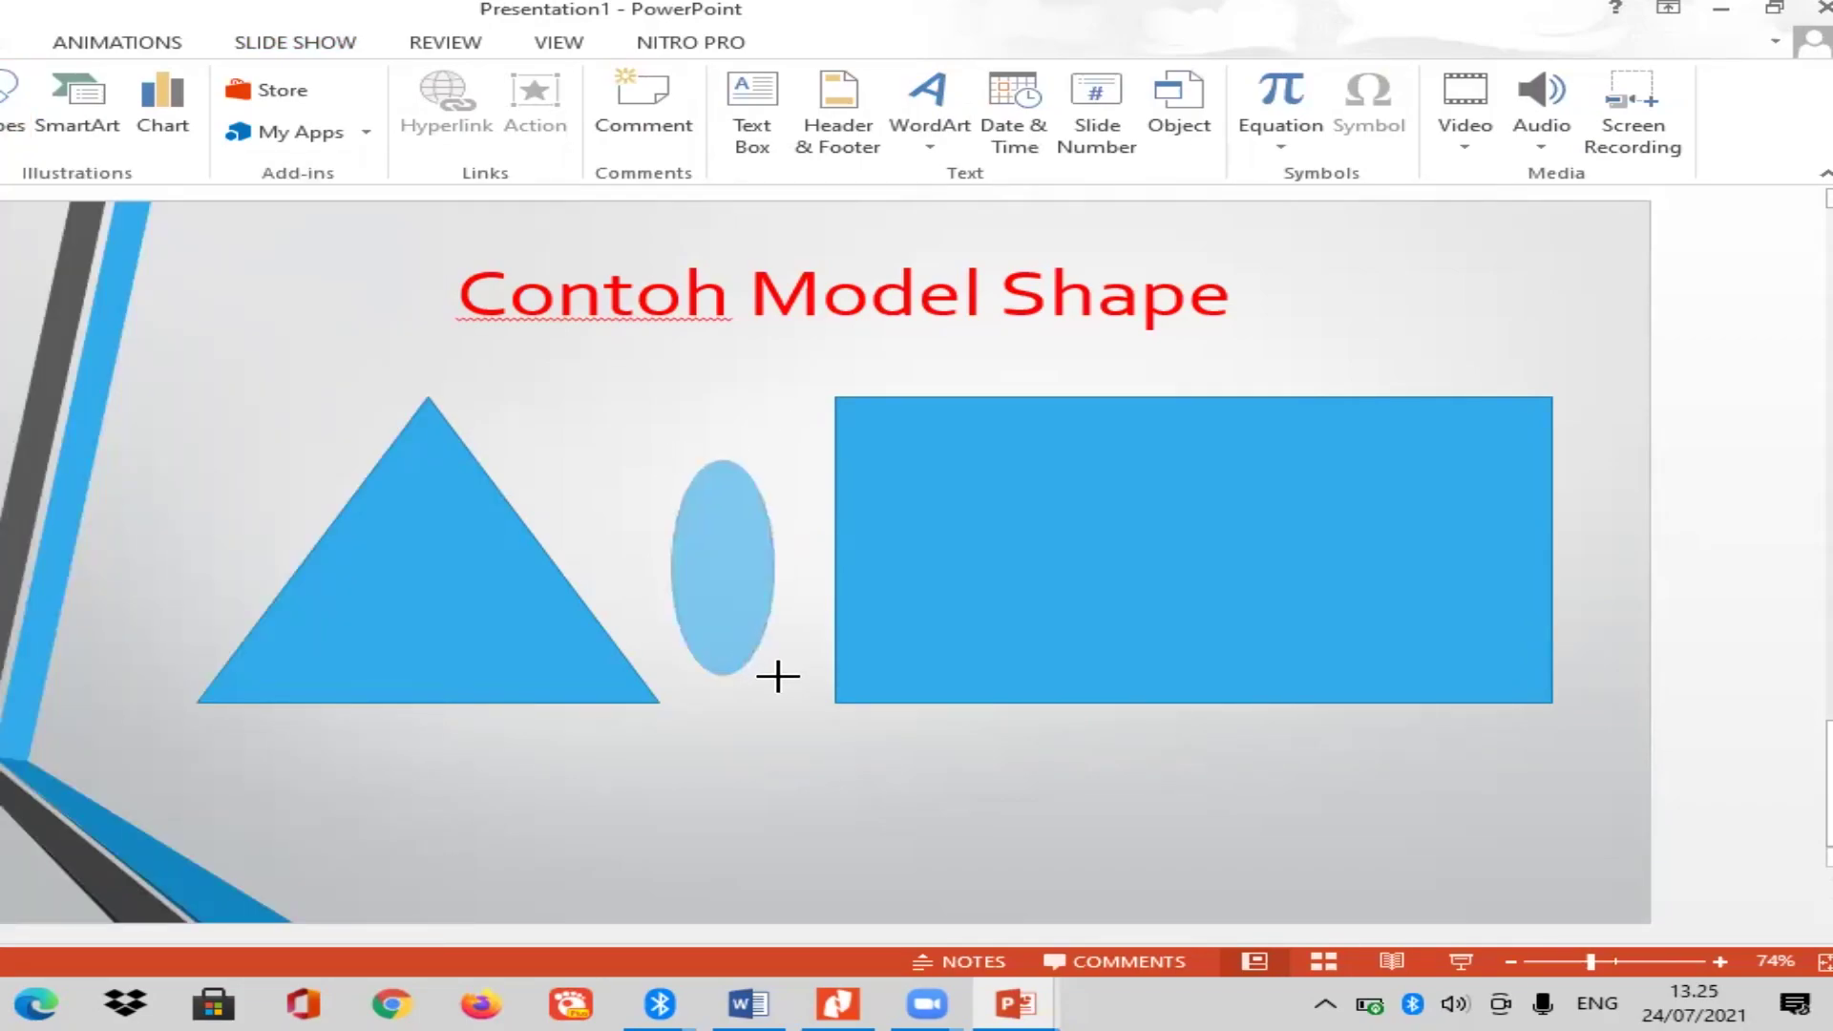
mouse_move(716, 549)
mouse_down()
mouse_move(718, 638)
mouse_move(483, 673)
mouse_up()
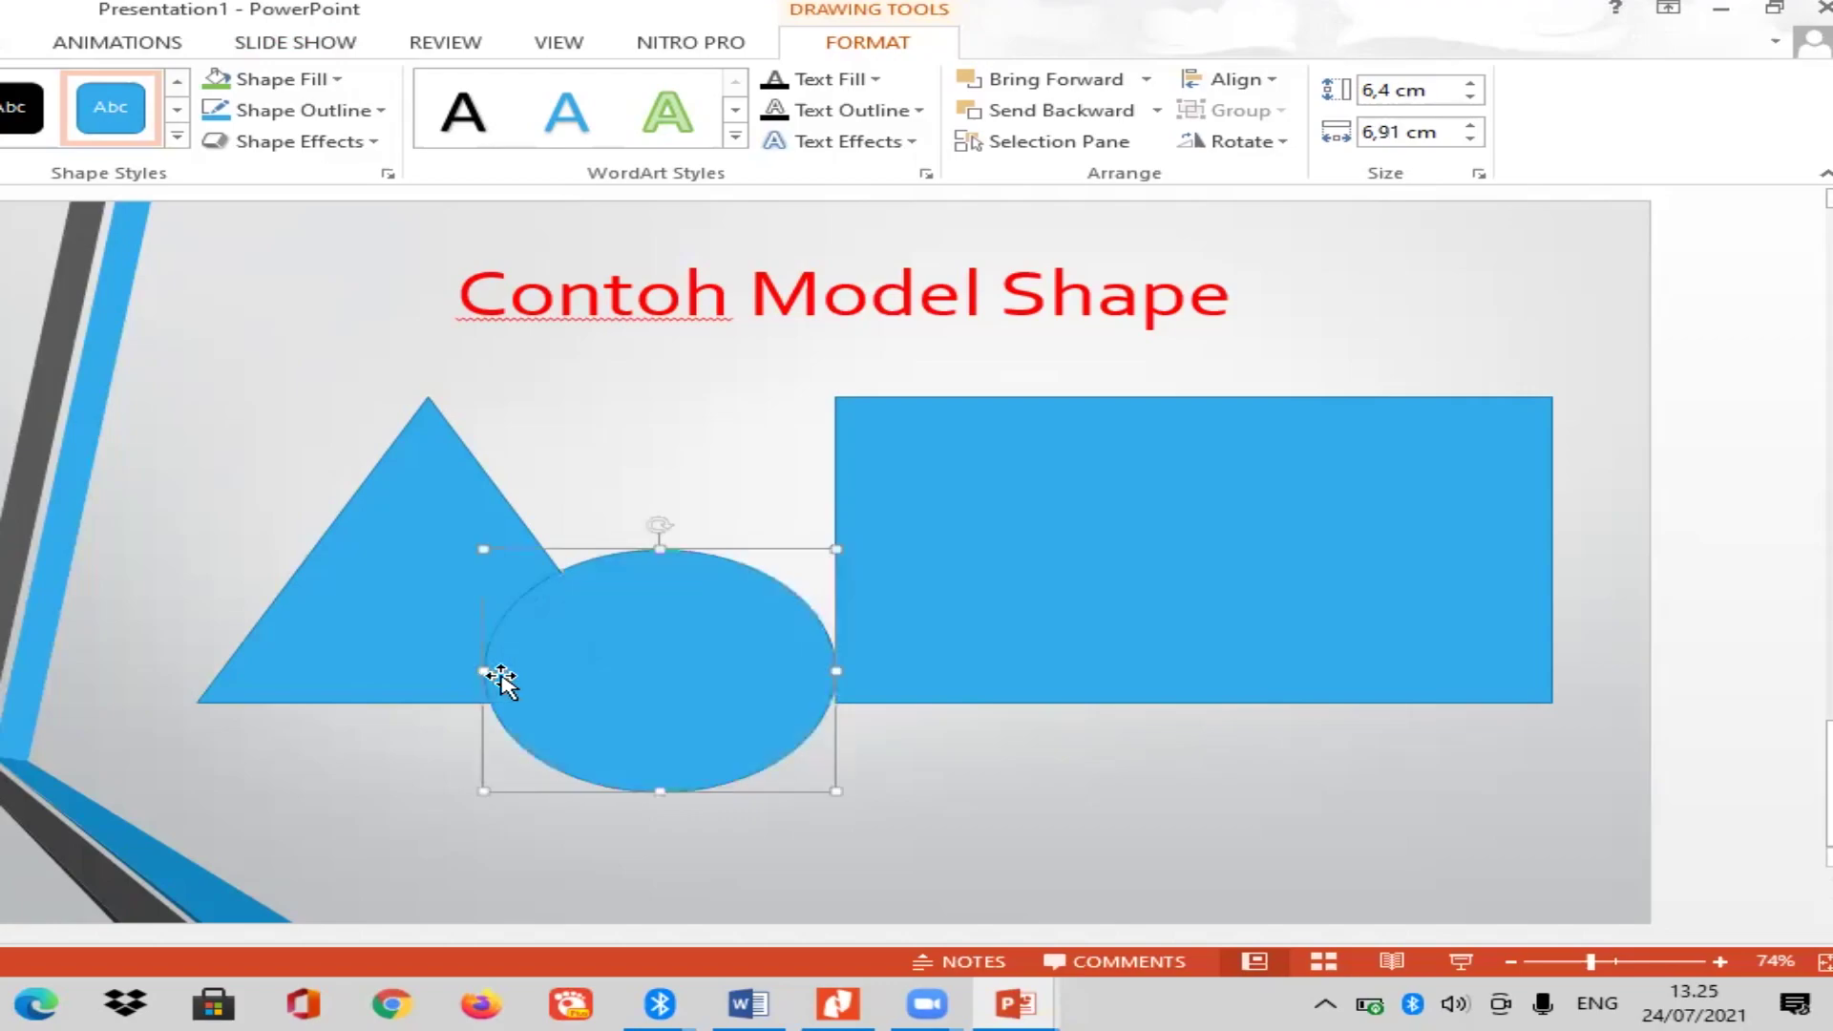
drag(483, 671, 496, 671)
drag(729, 728, 742, 774)
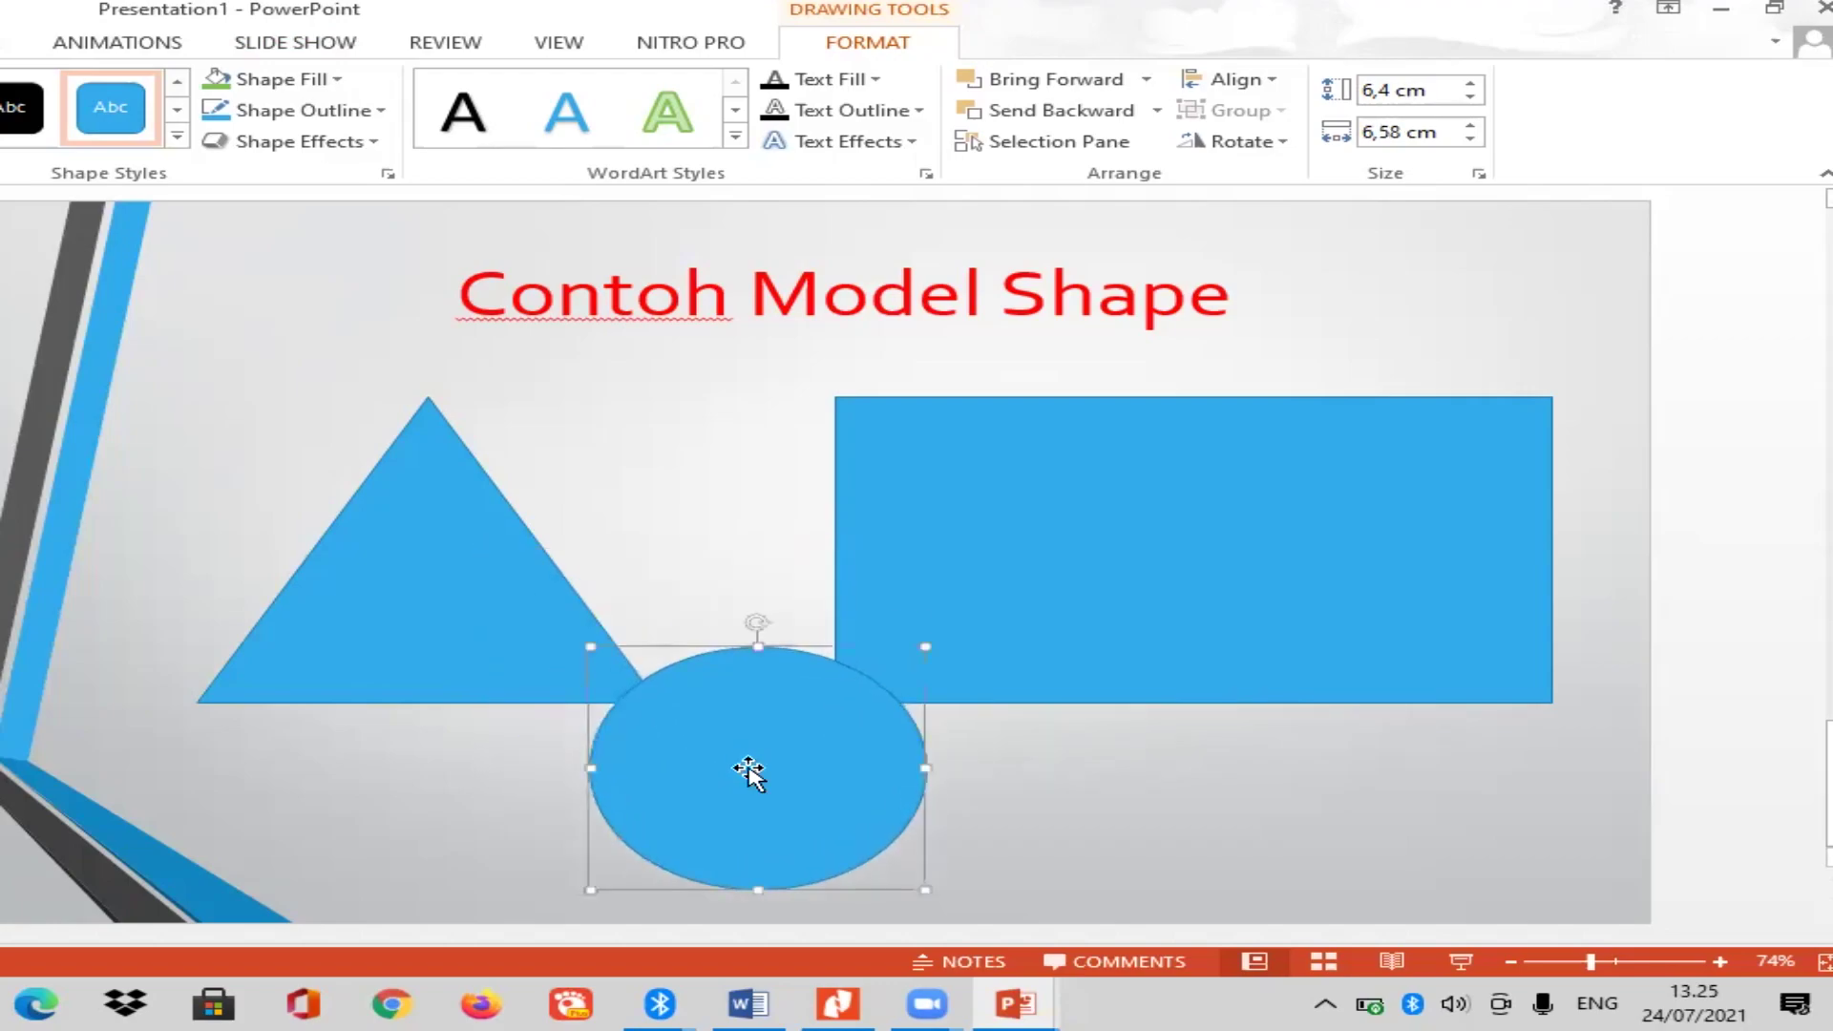
Raise the rectangle slightly, align the triangle's top with it, and shift the circle left and down.
click(1149, 489)
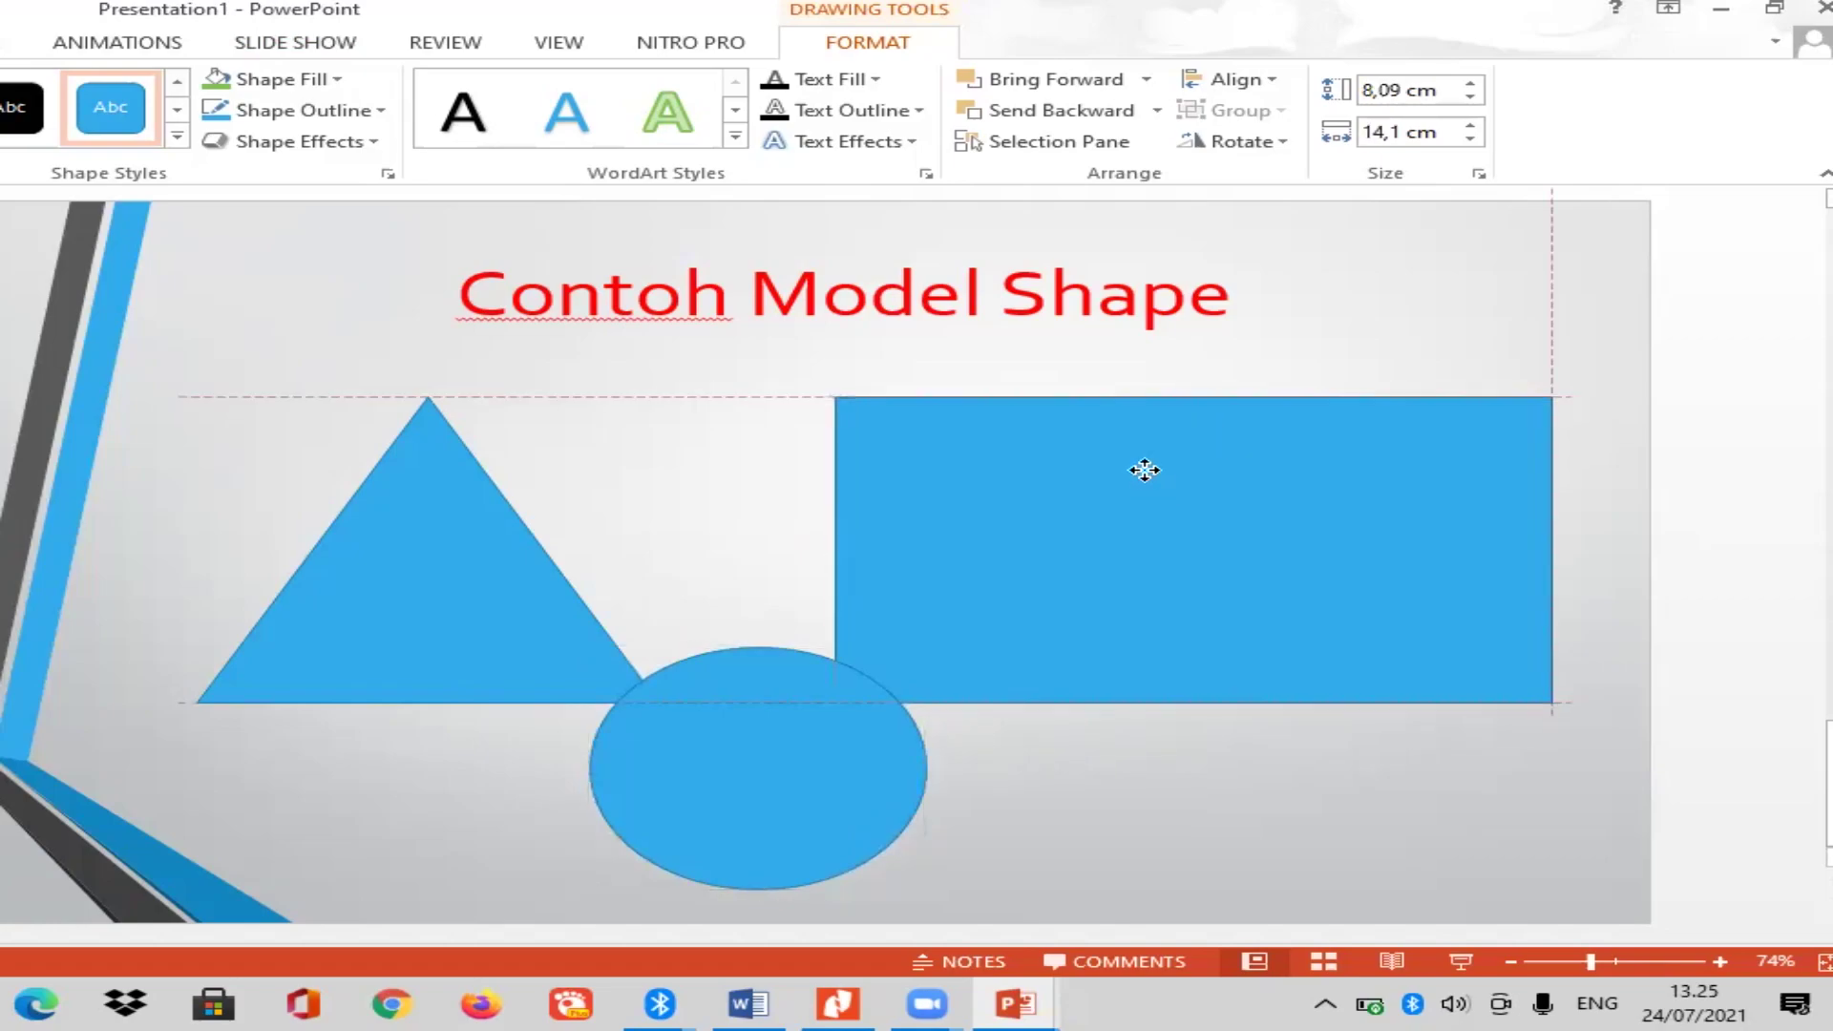
drag(1149, 488, 1146, 478)
click(430, 511)
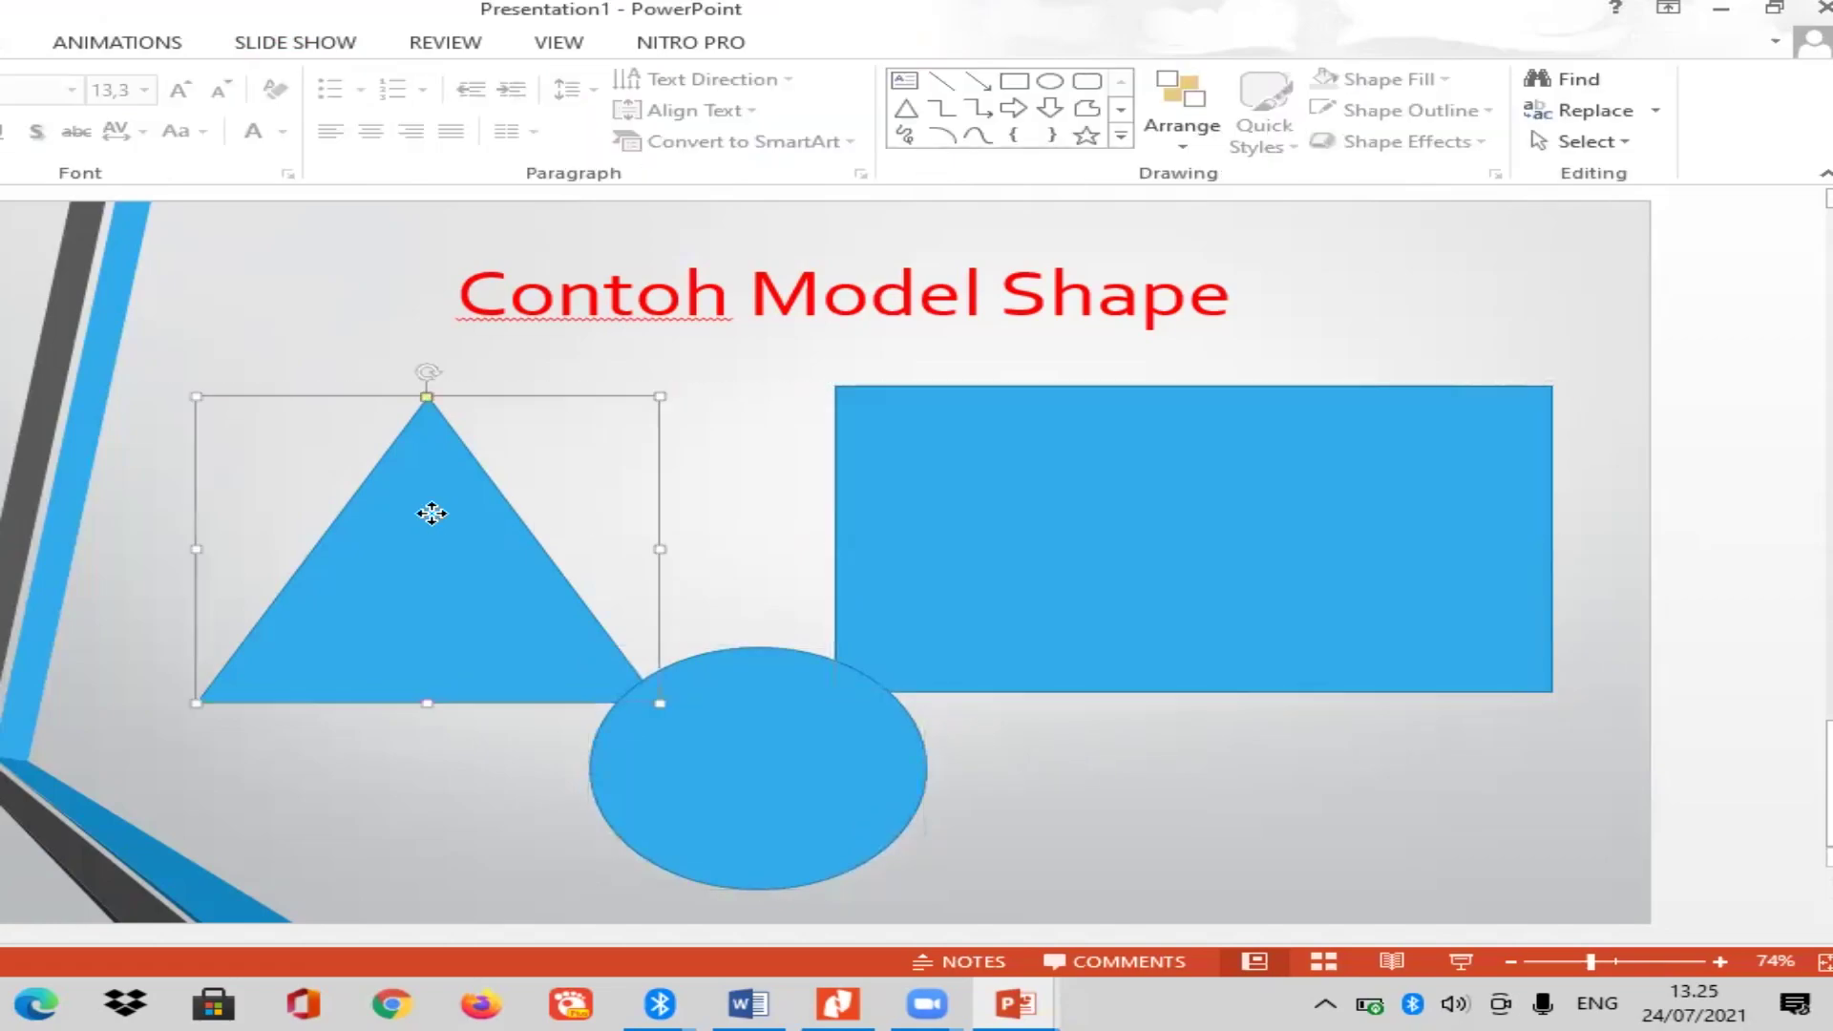
mouse_move(437, 519)
mouse_down()
mouse_move(425, 494)
mouse_move(308, 493)
mouse_move(355, 506)
mouse_up()
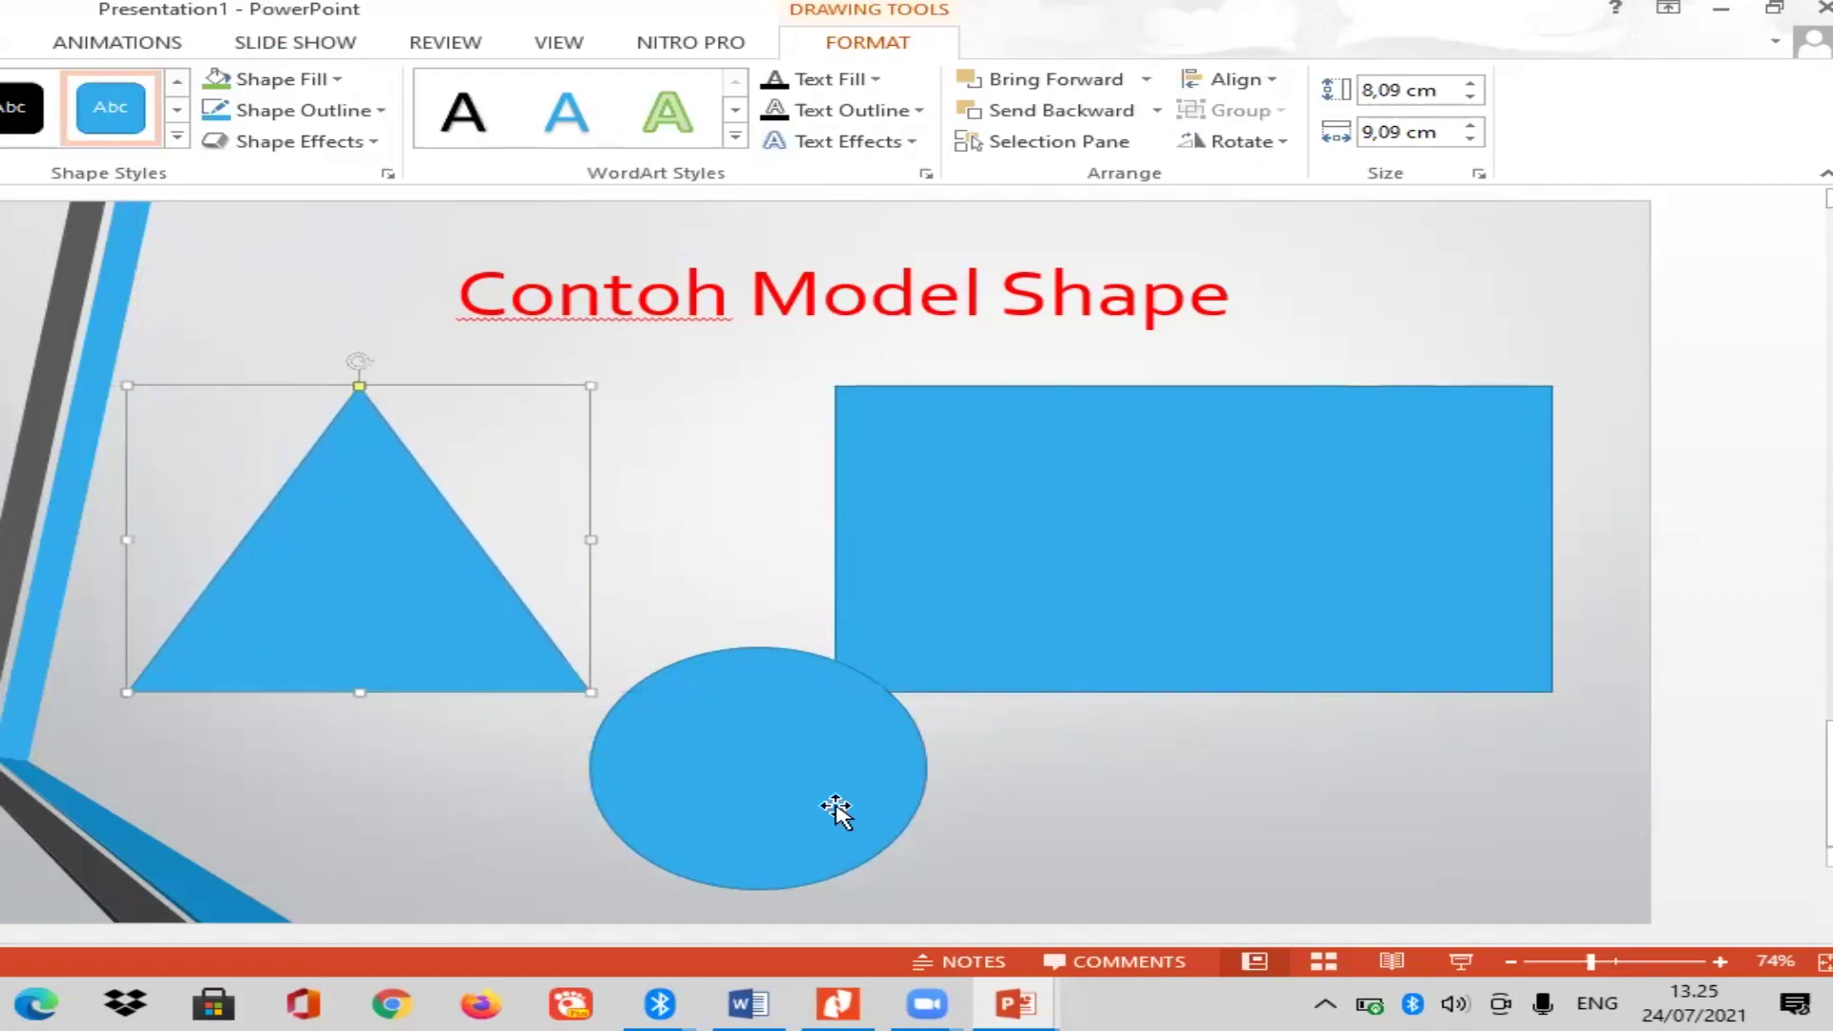
drag(837, 809, 789, 827)
click(1097, 830)
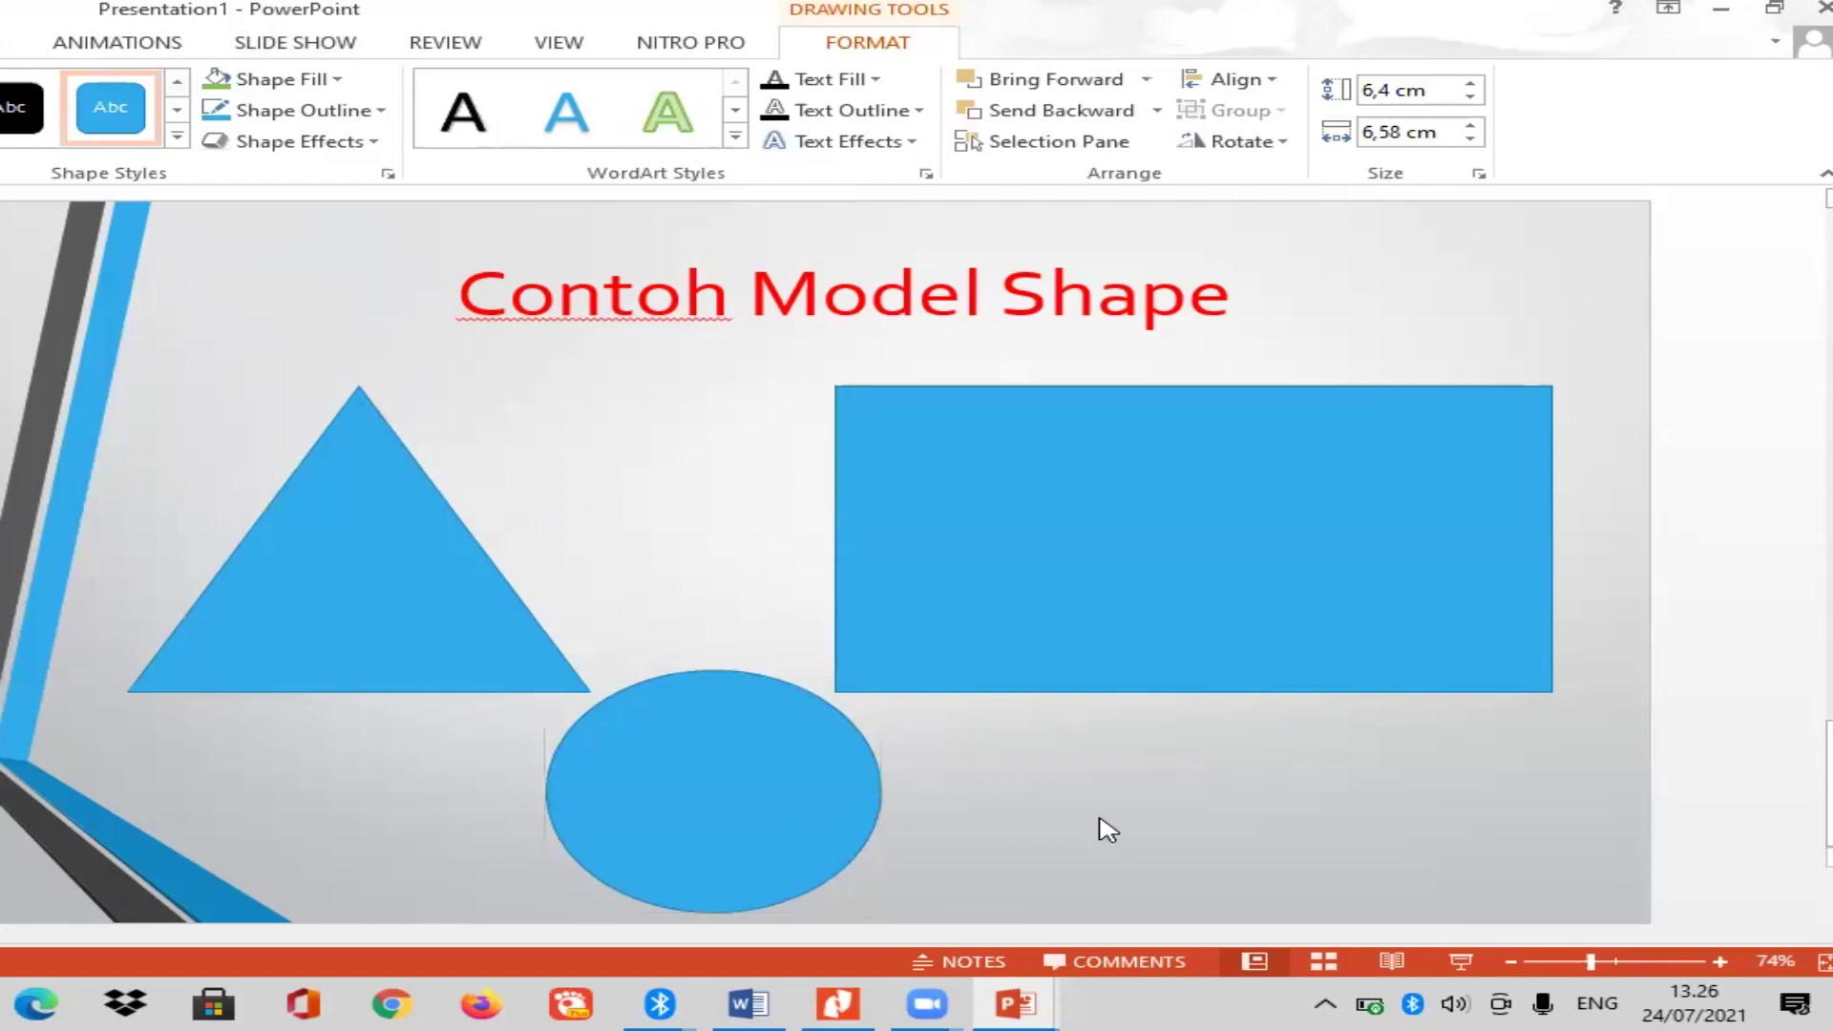
Fill the rectangle green and the triangle dark red from Standard Colors.
double_click(883, 475)
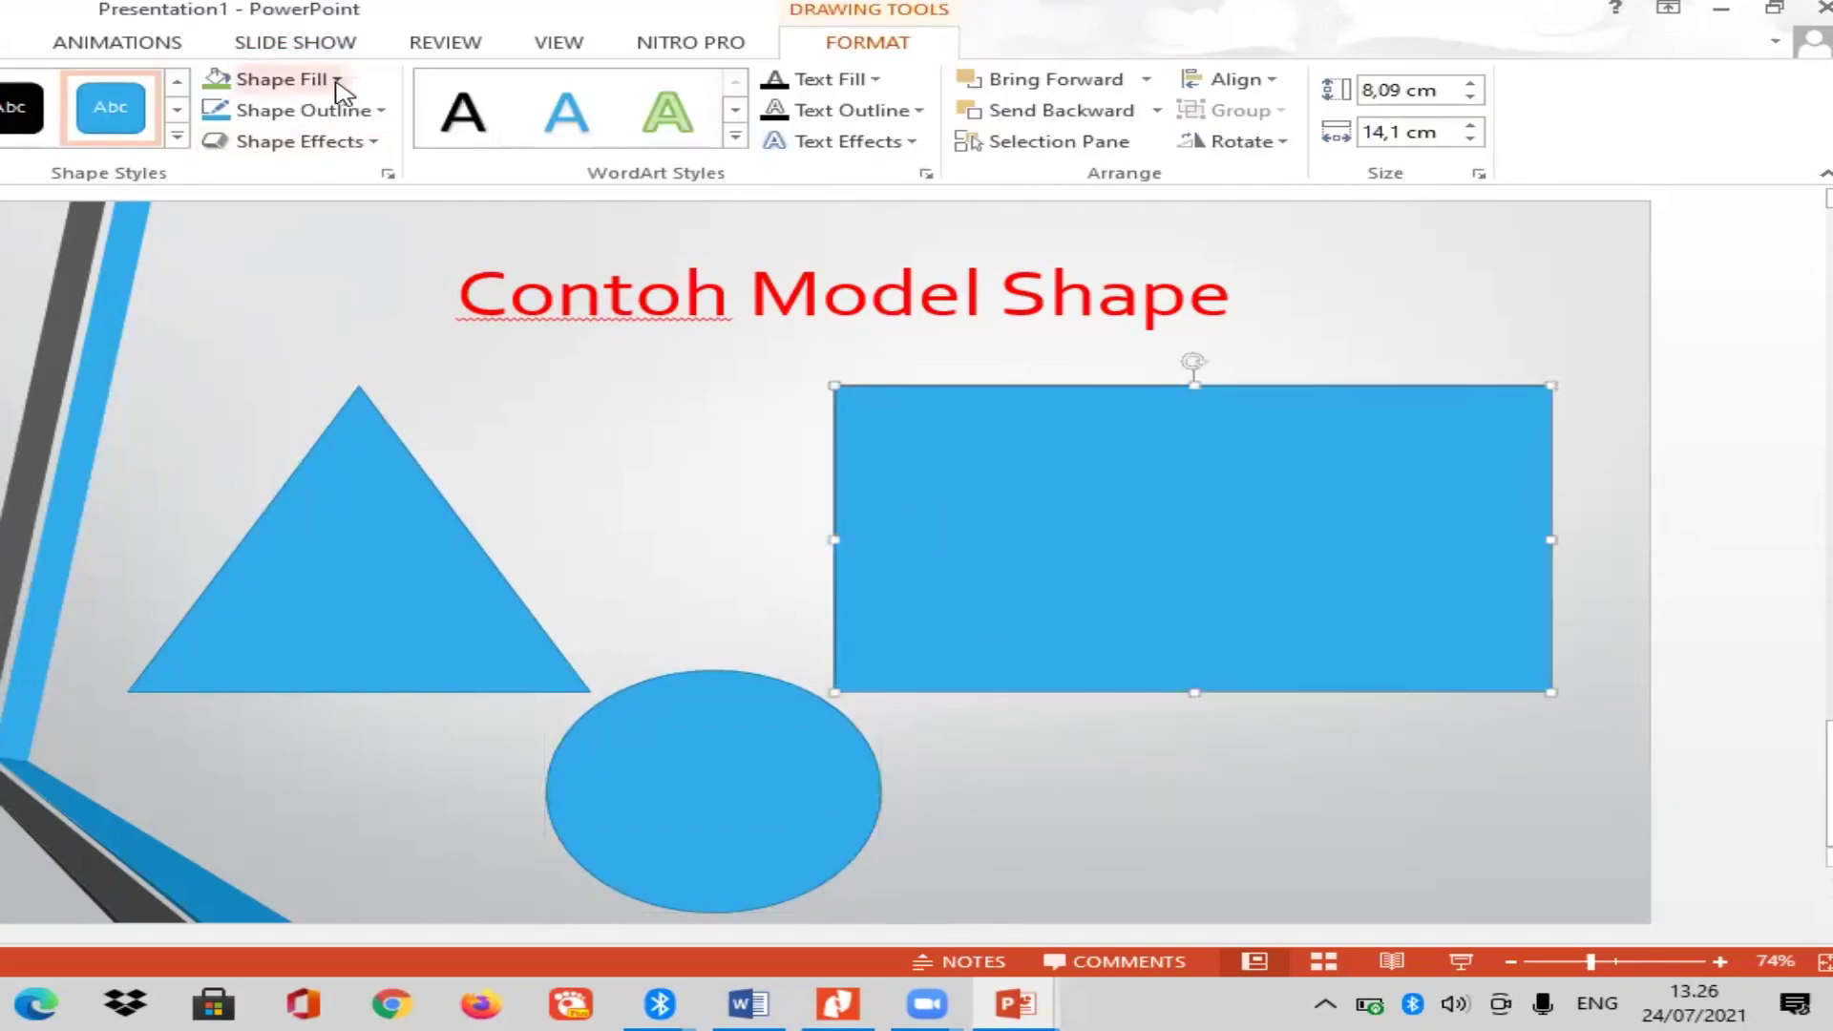
click(335, 81)
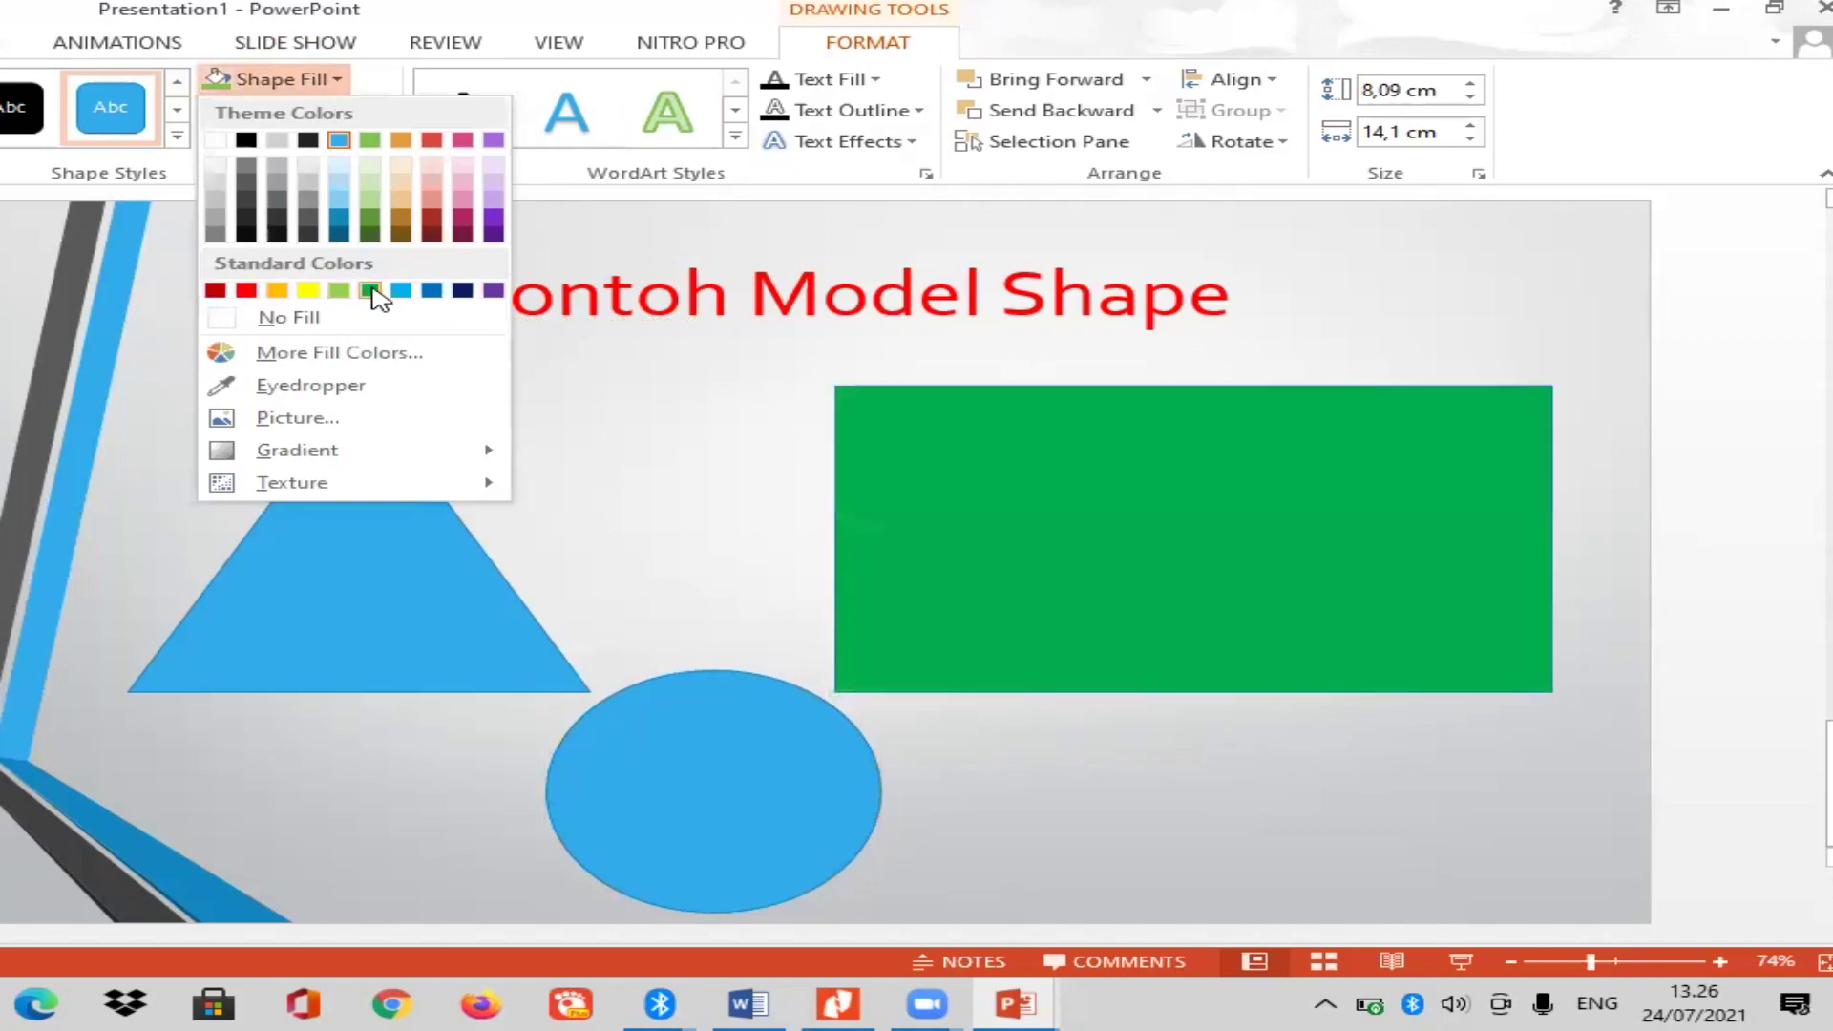
click(370, 290)
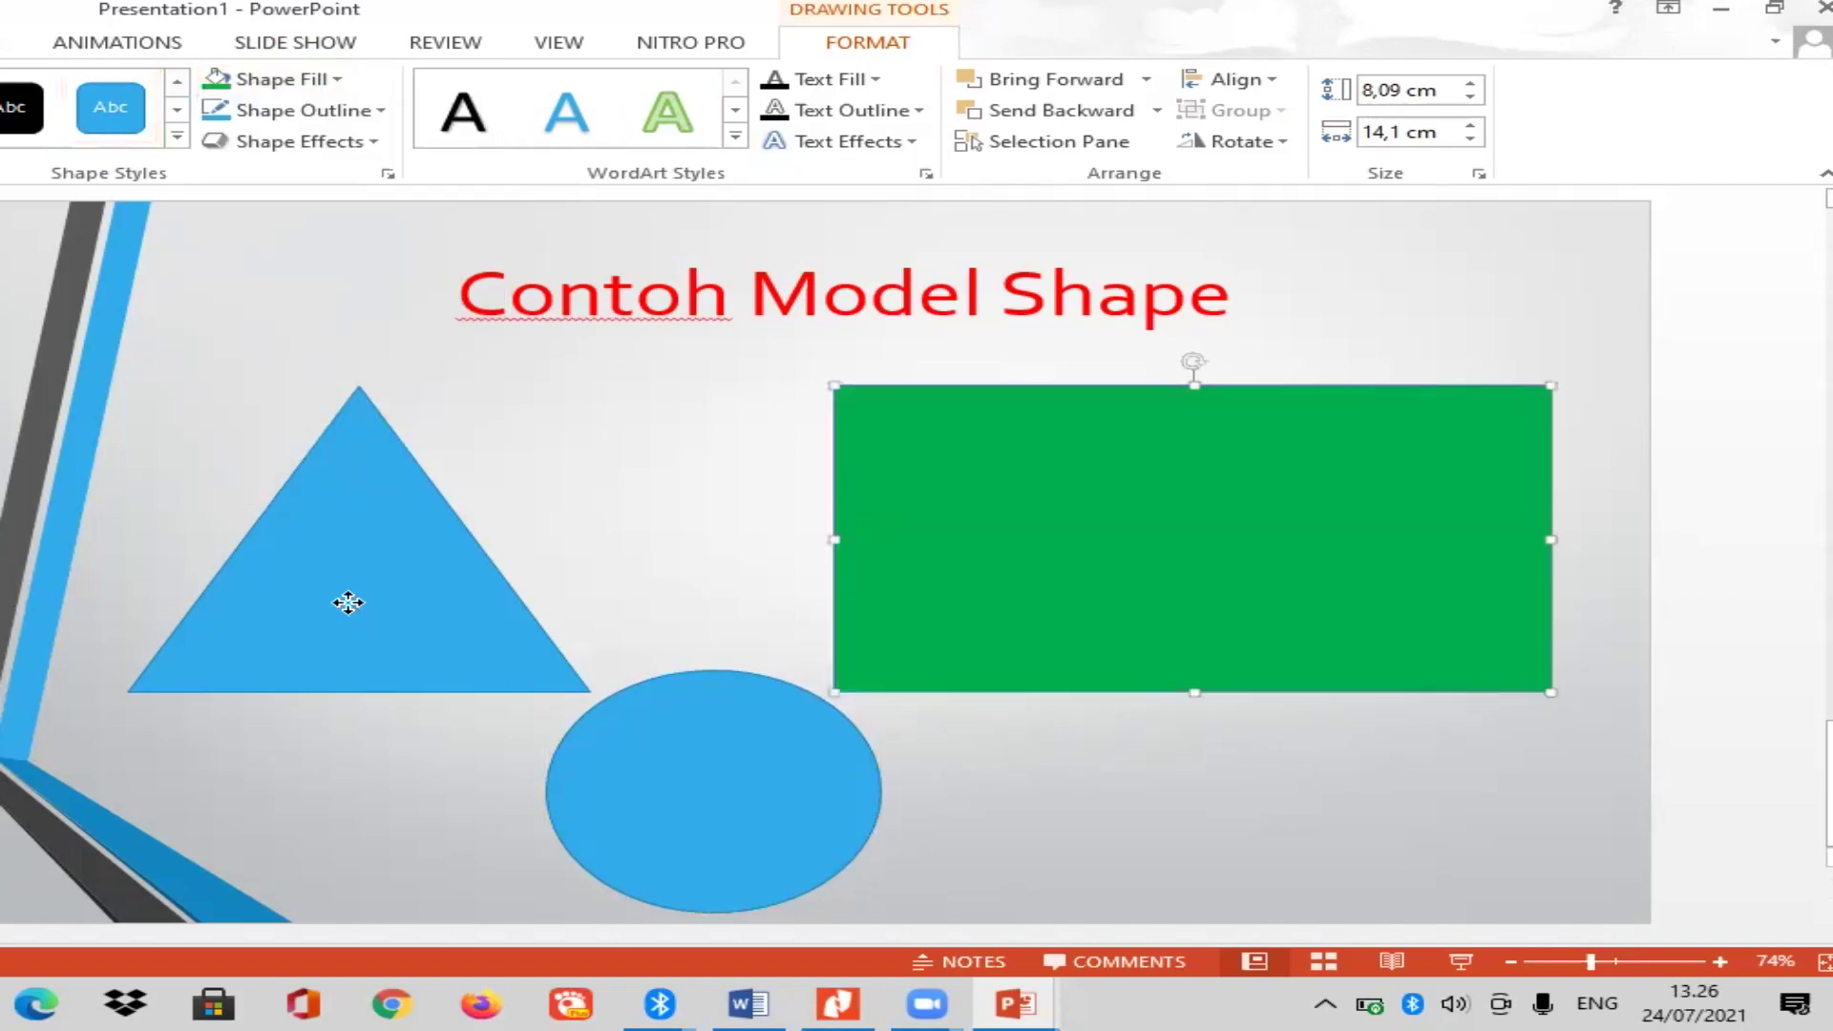
click(348, 602)
click(336, 80)
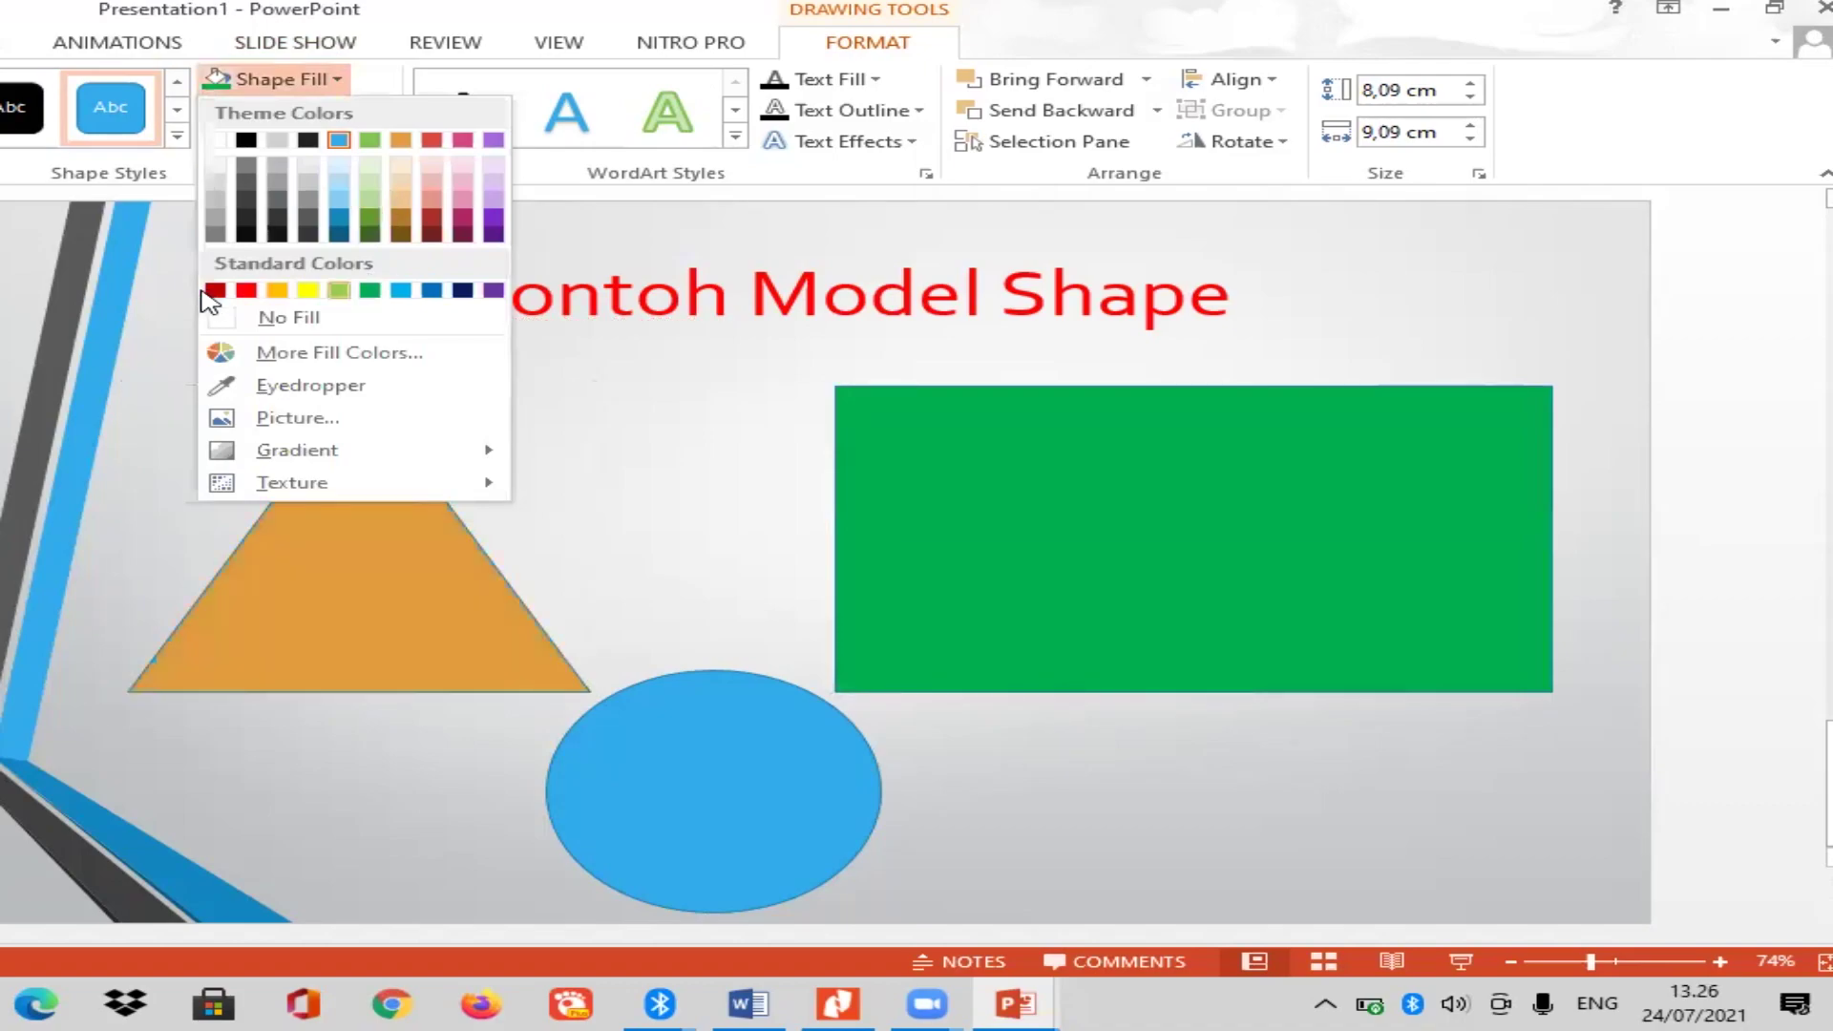
click(216, 292)
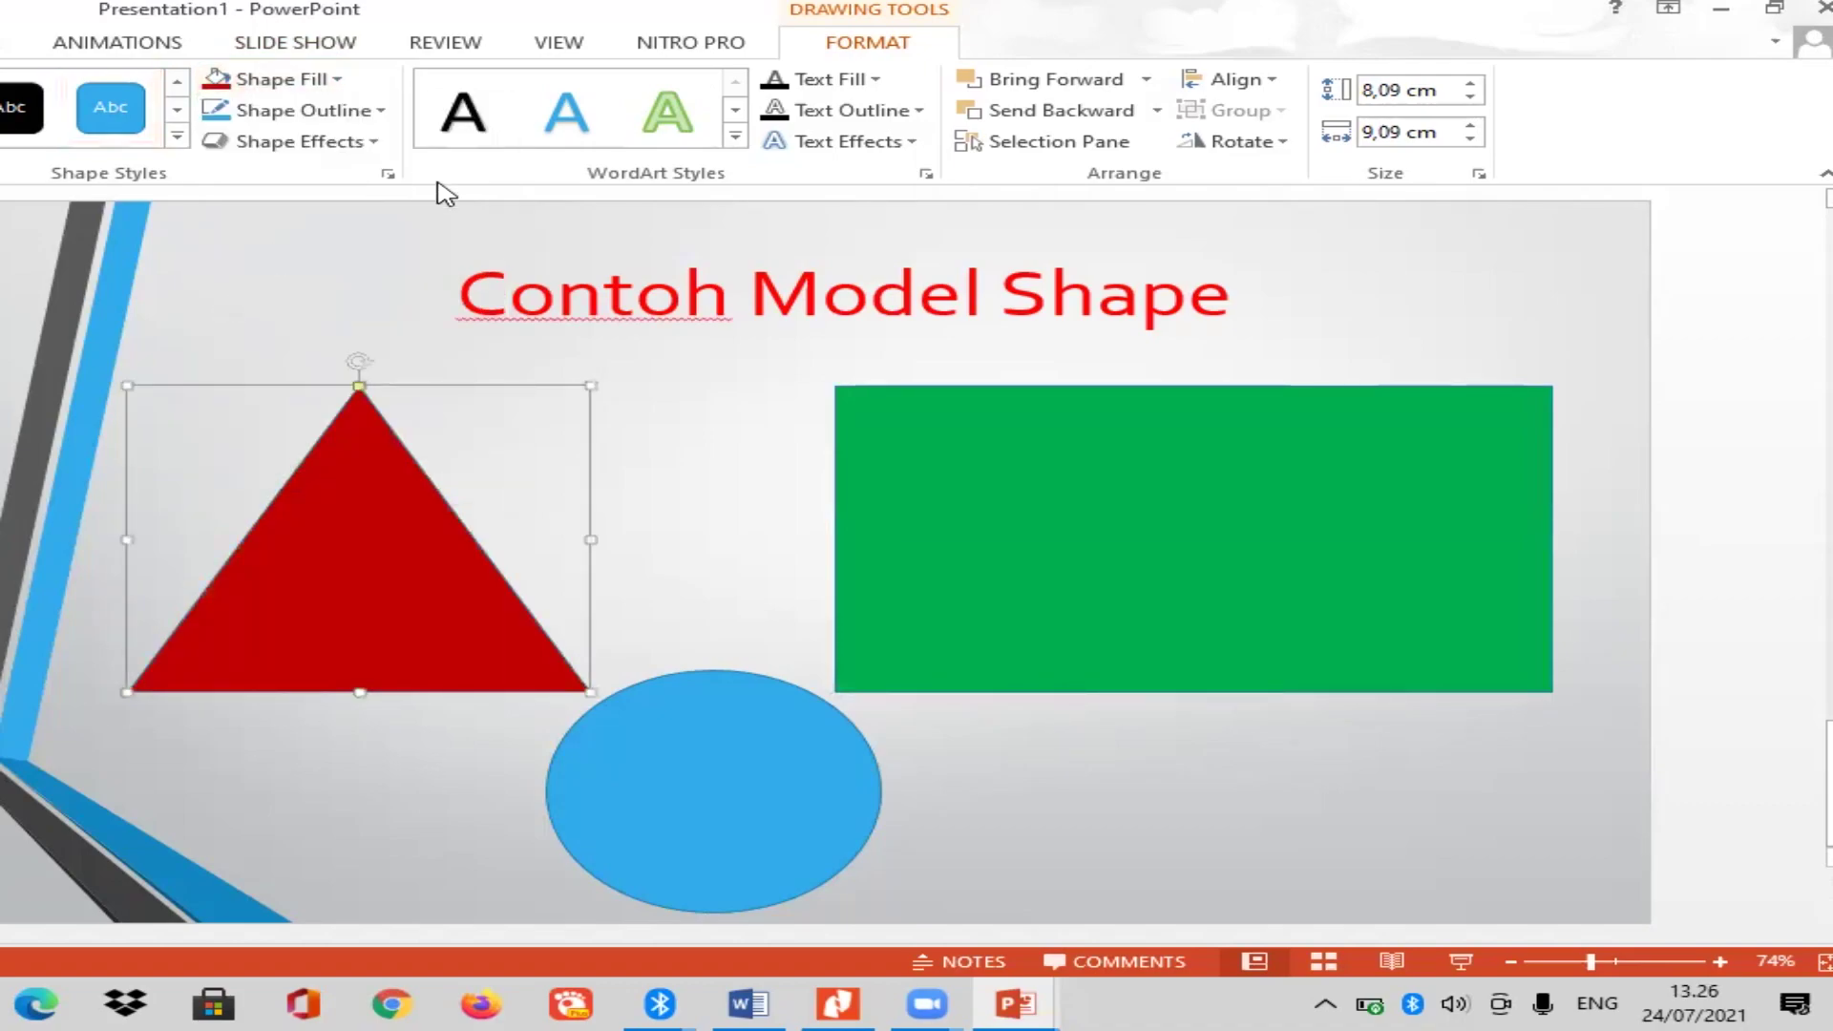
Fill the circle yellow, then reselect the red triangle.
click(689, 694)
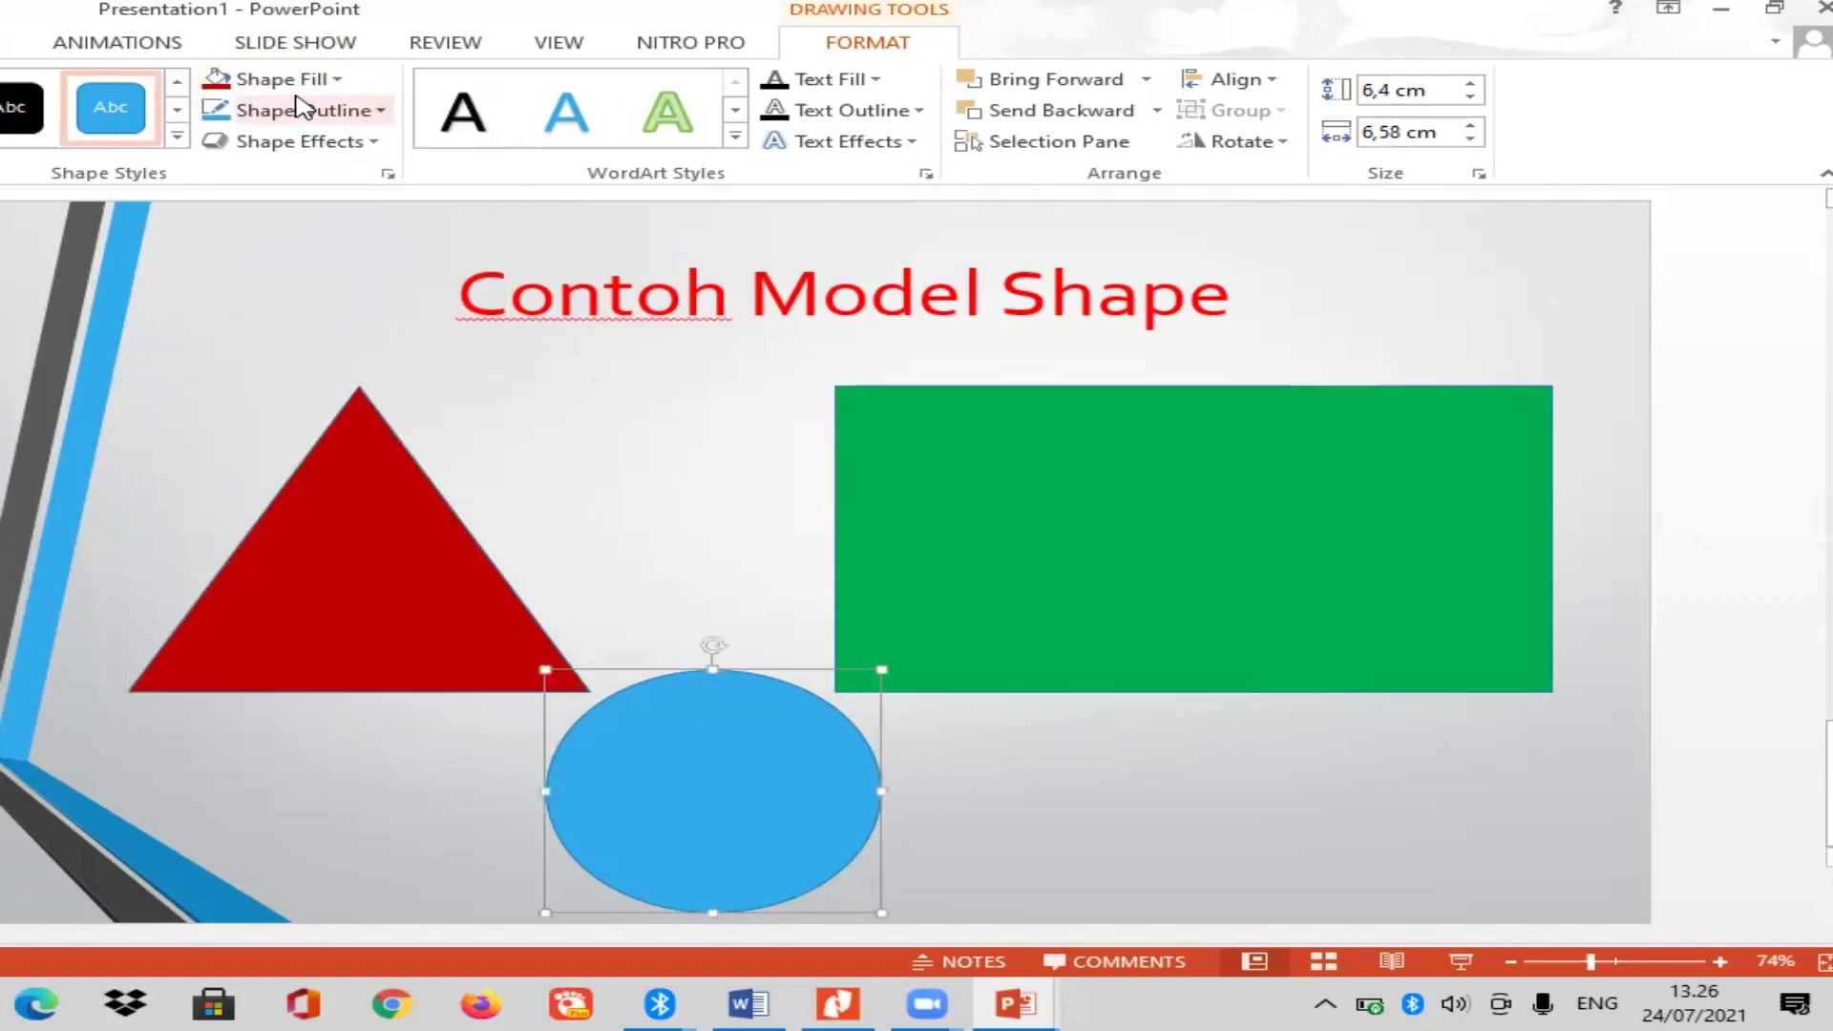
click(330, 79)
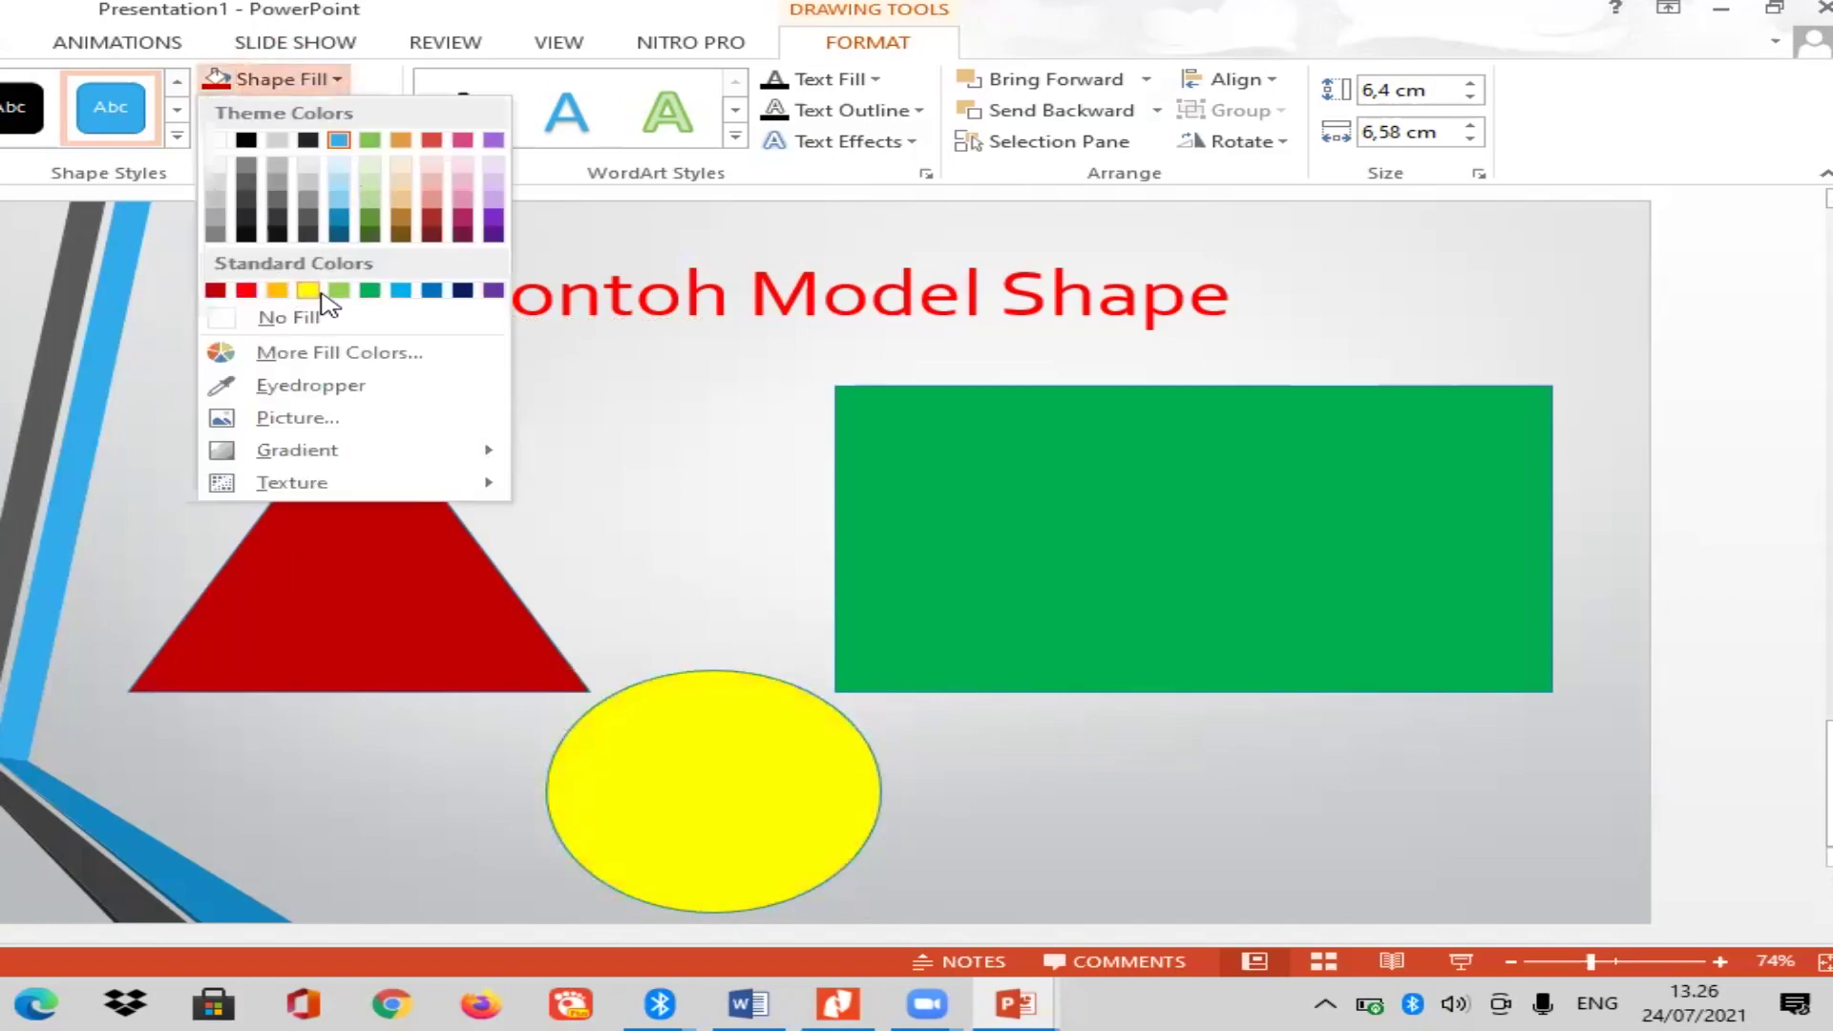
click(318, 292)
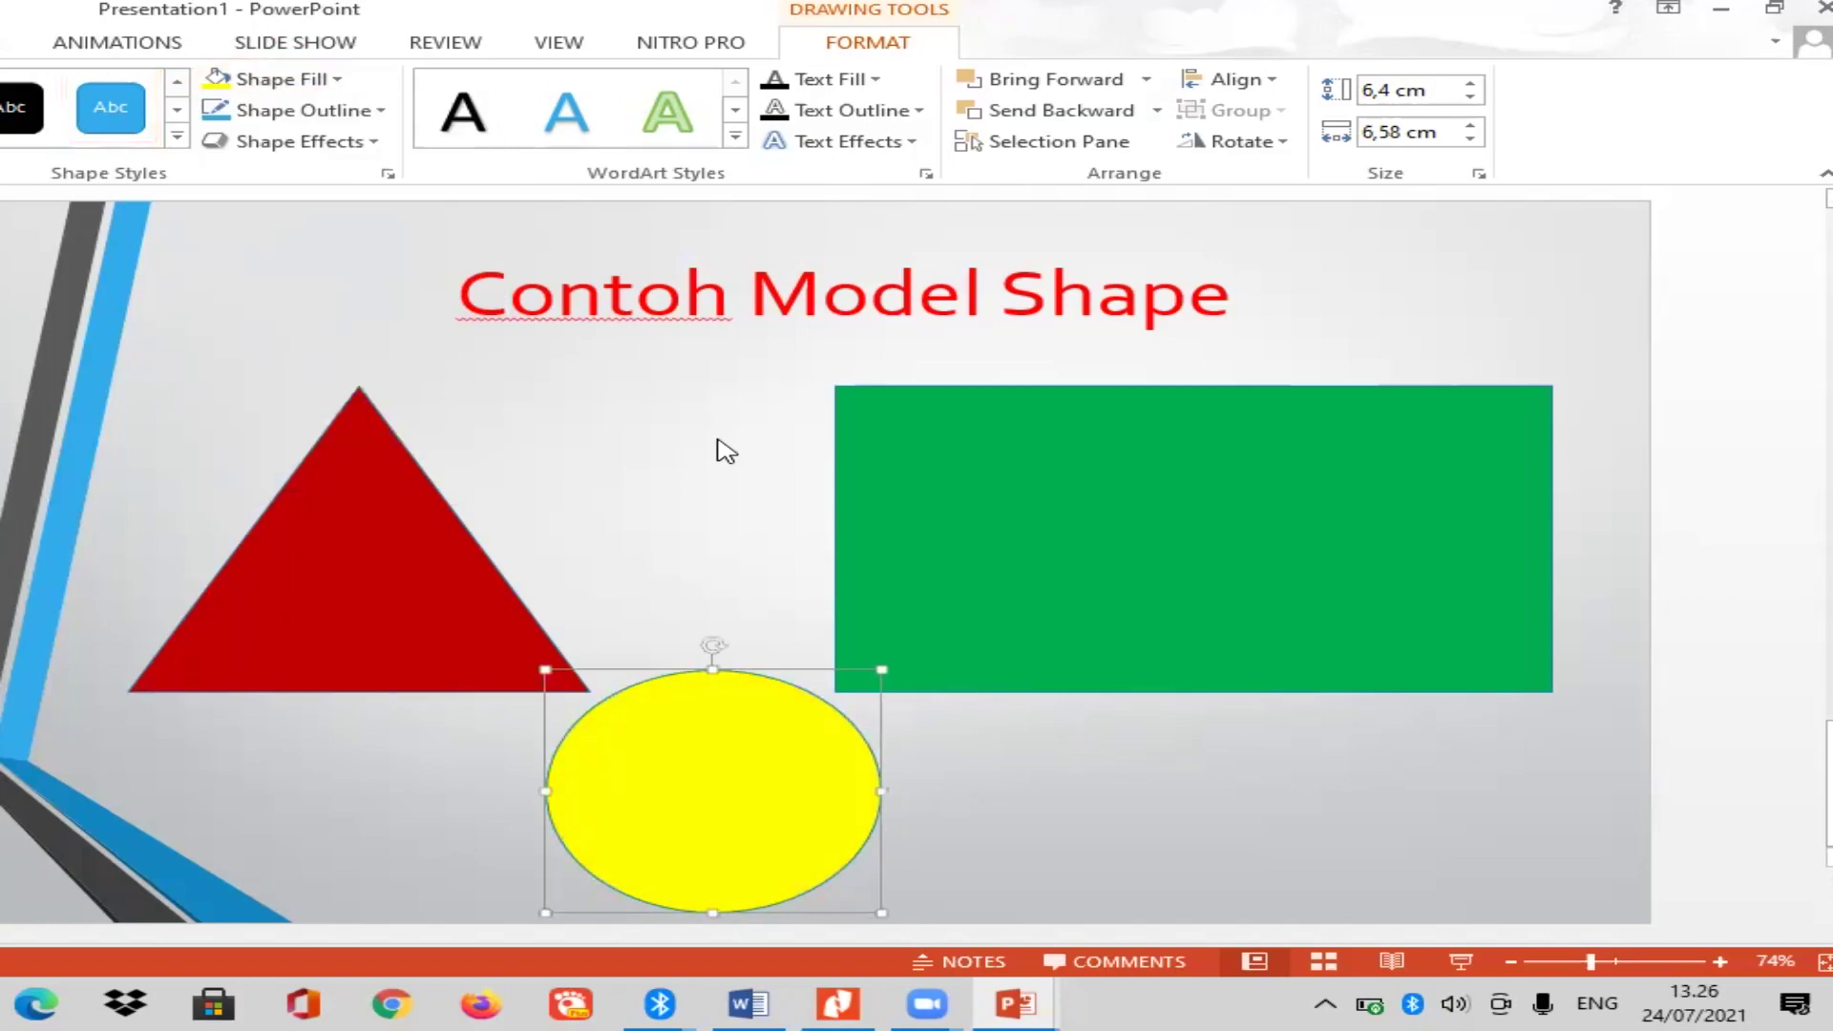
click(725, 451)
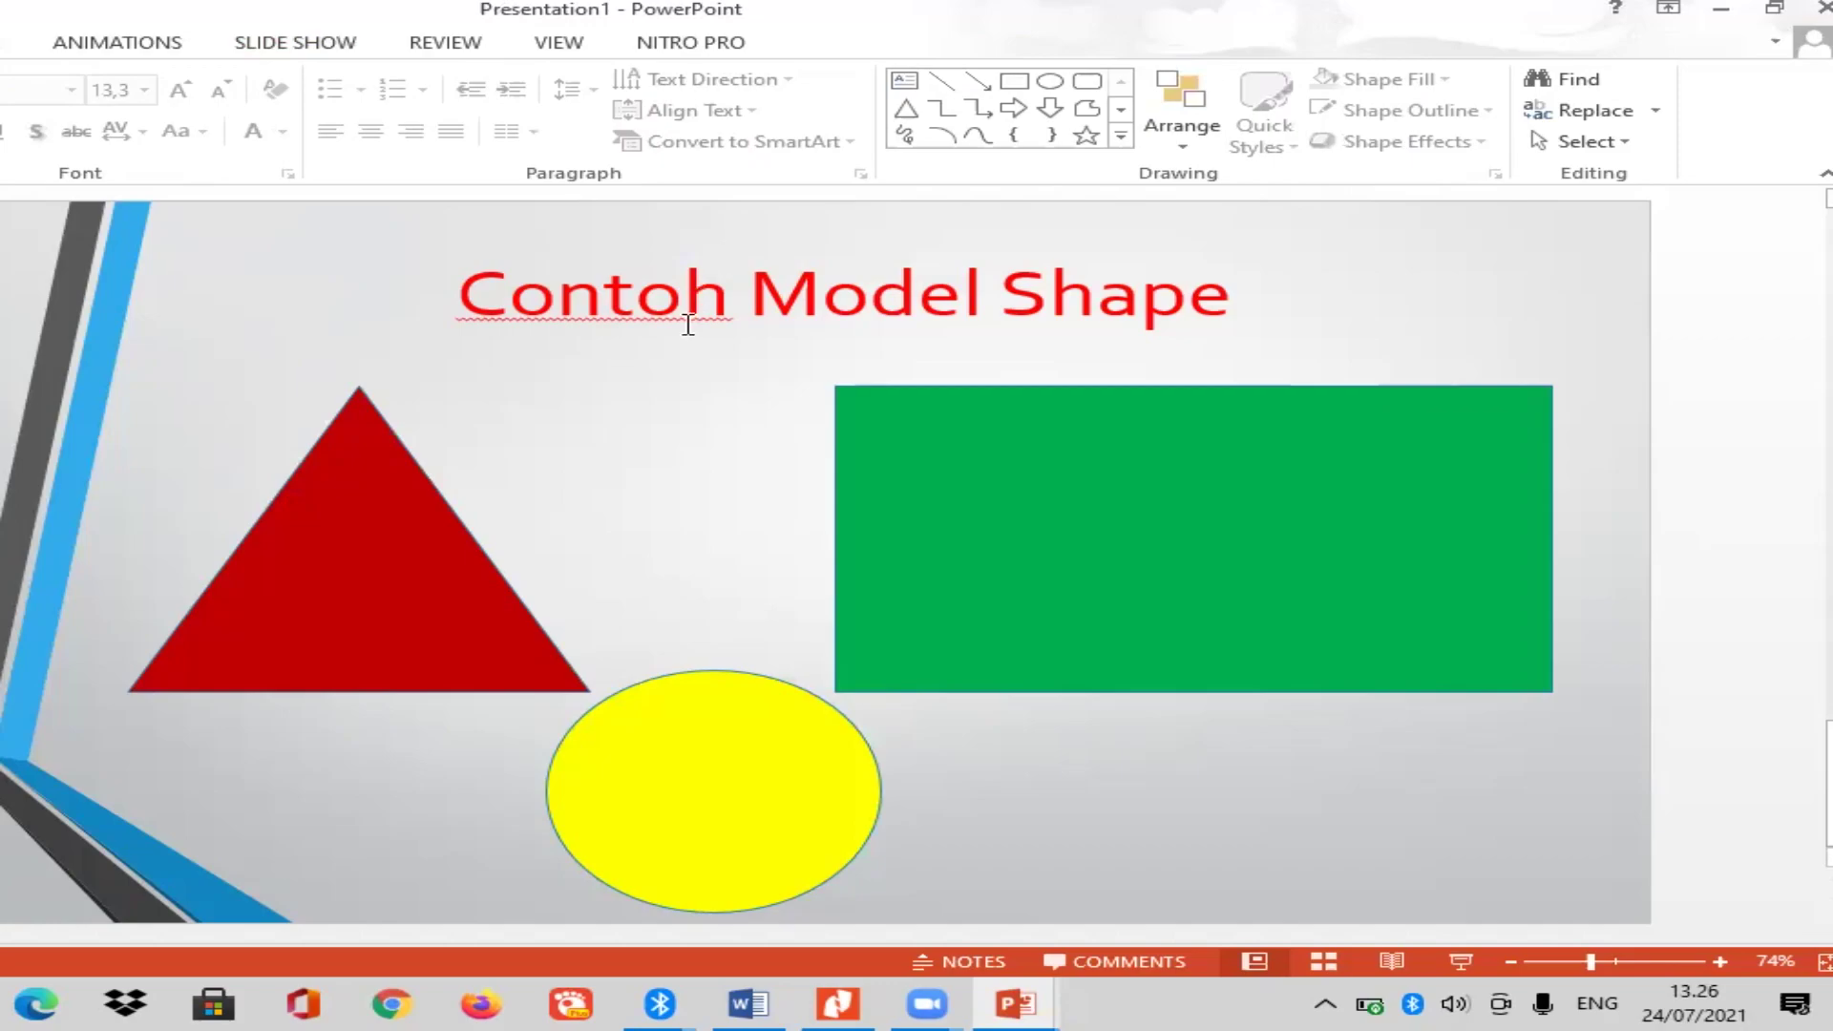
click(399, 528)
click(662, 291)
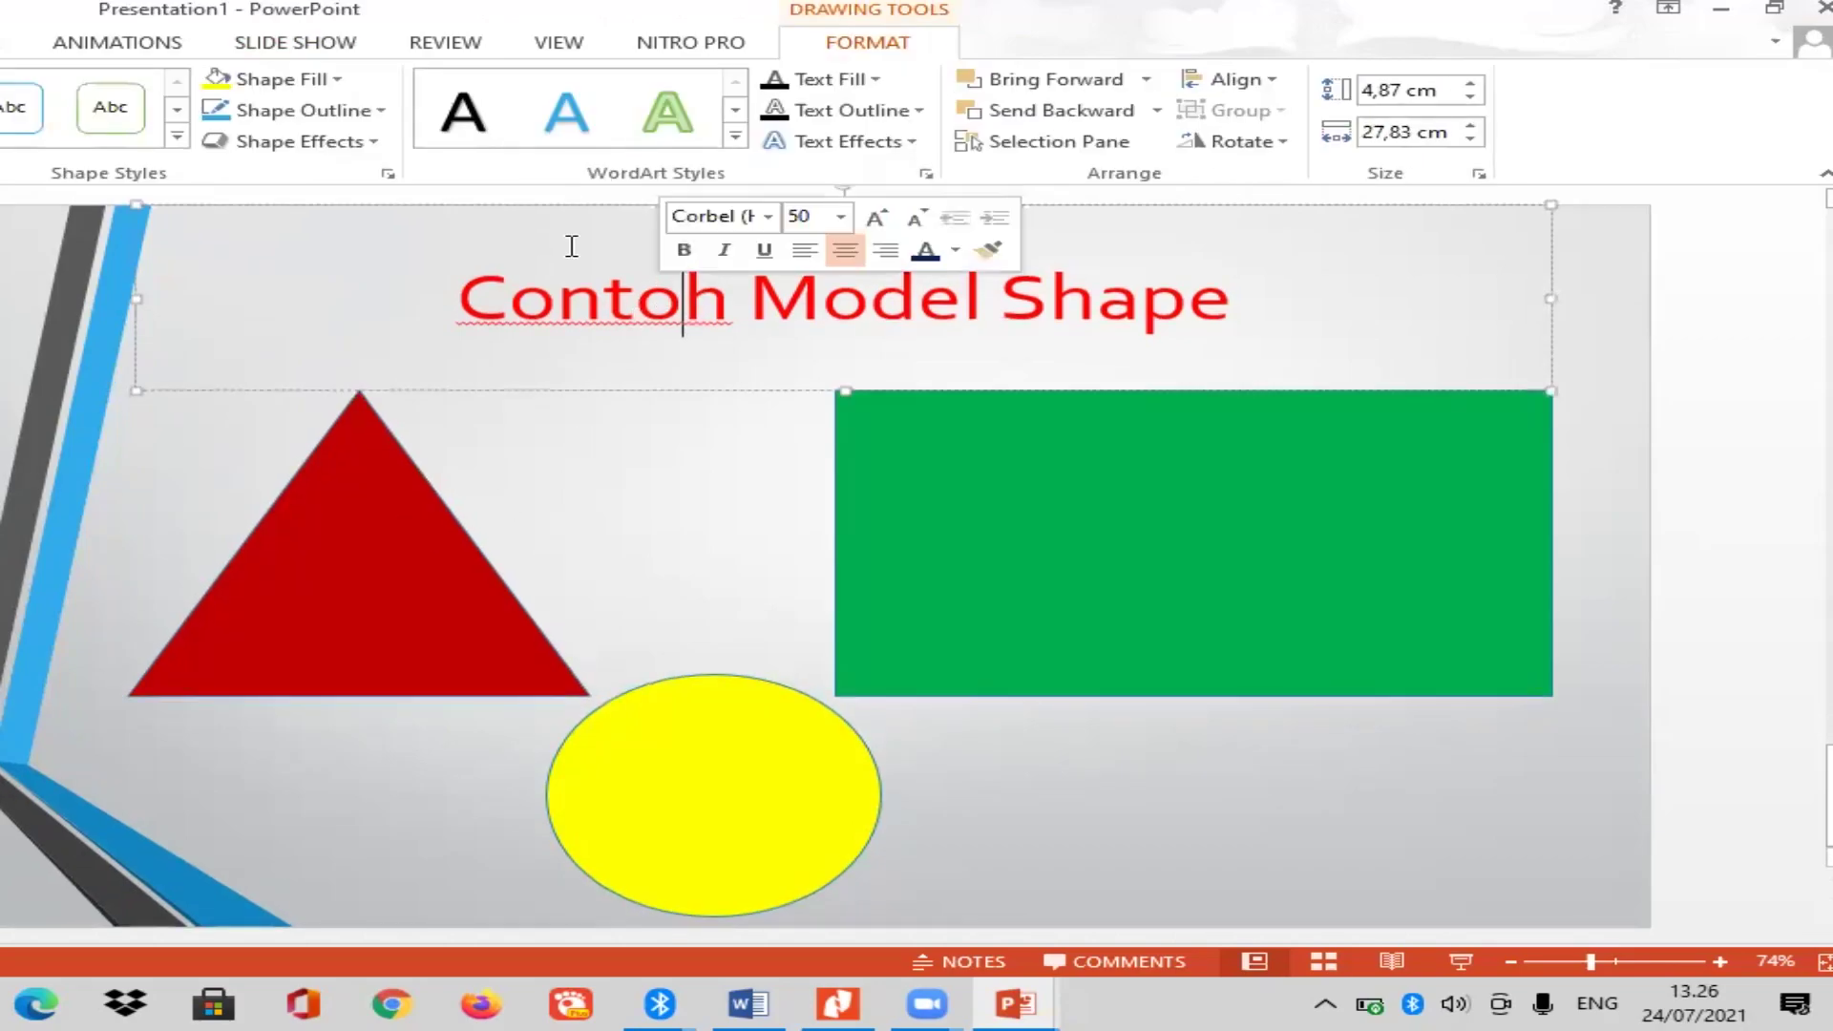
click(322, 473)
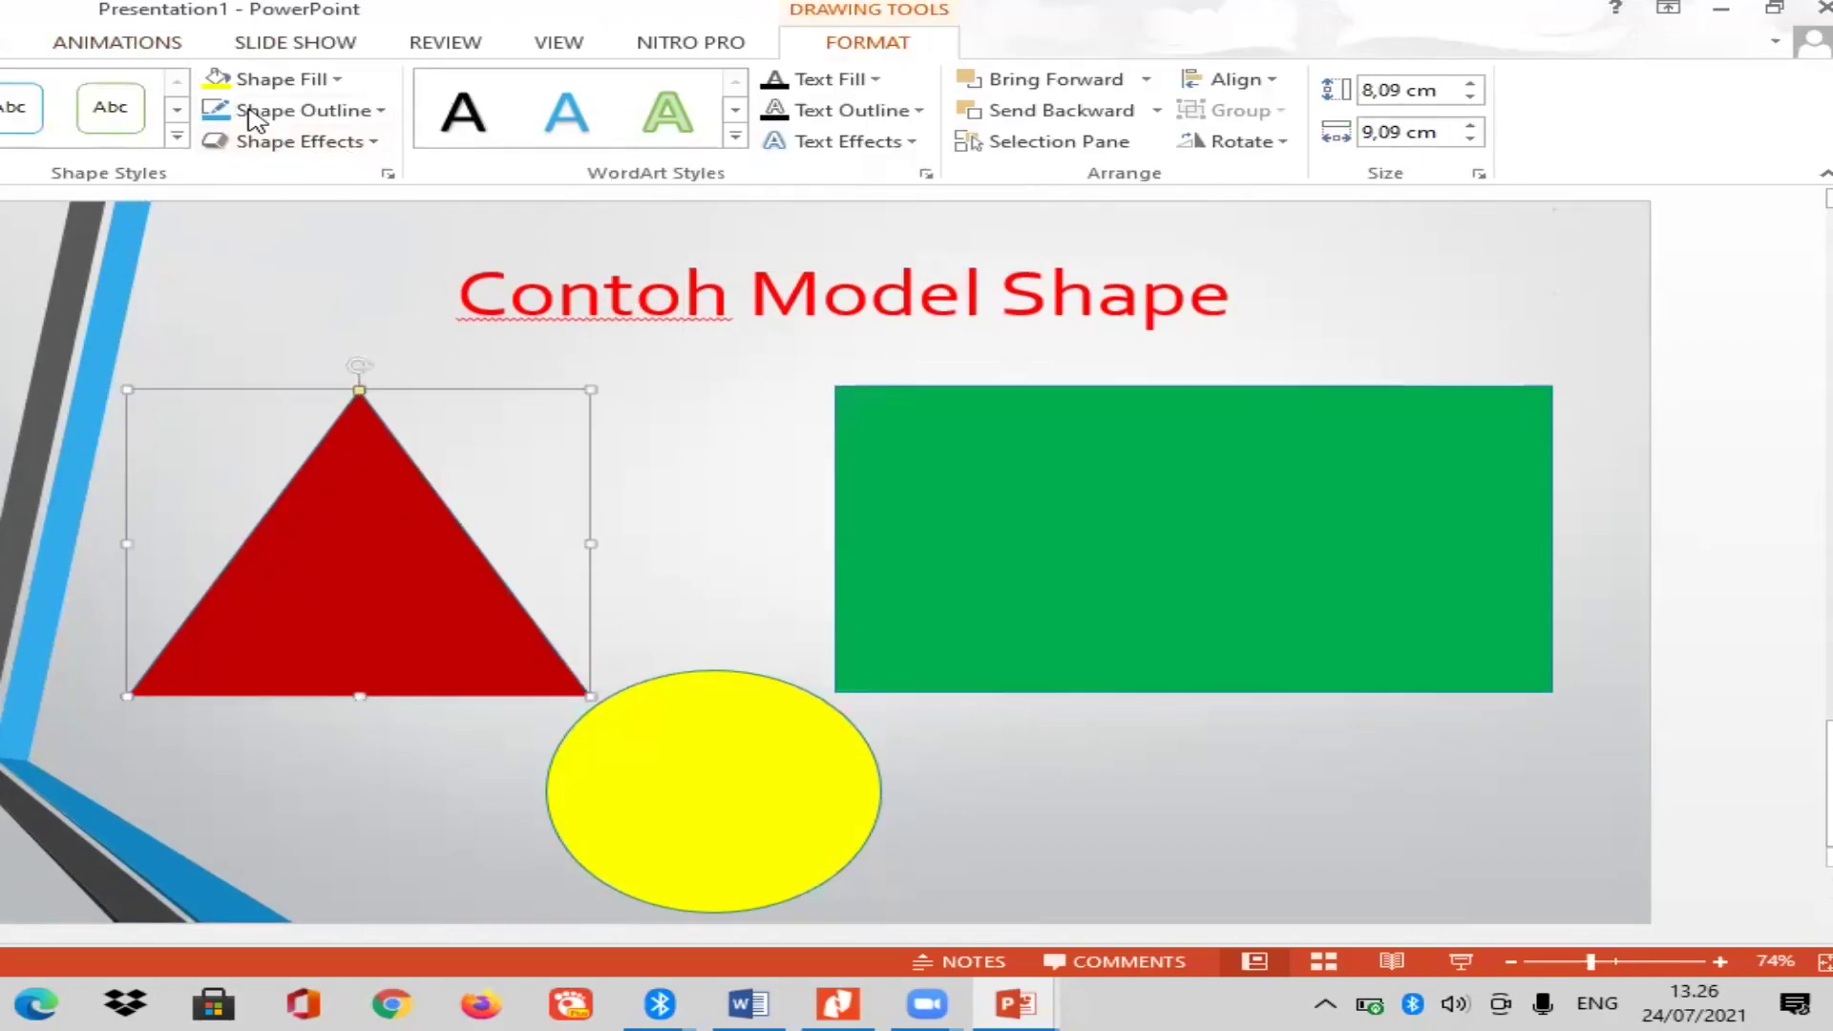
Give the triangle and rectangle entrance animations and the circle a Fly Out exit animation.
click(152, 46)
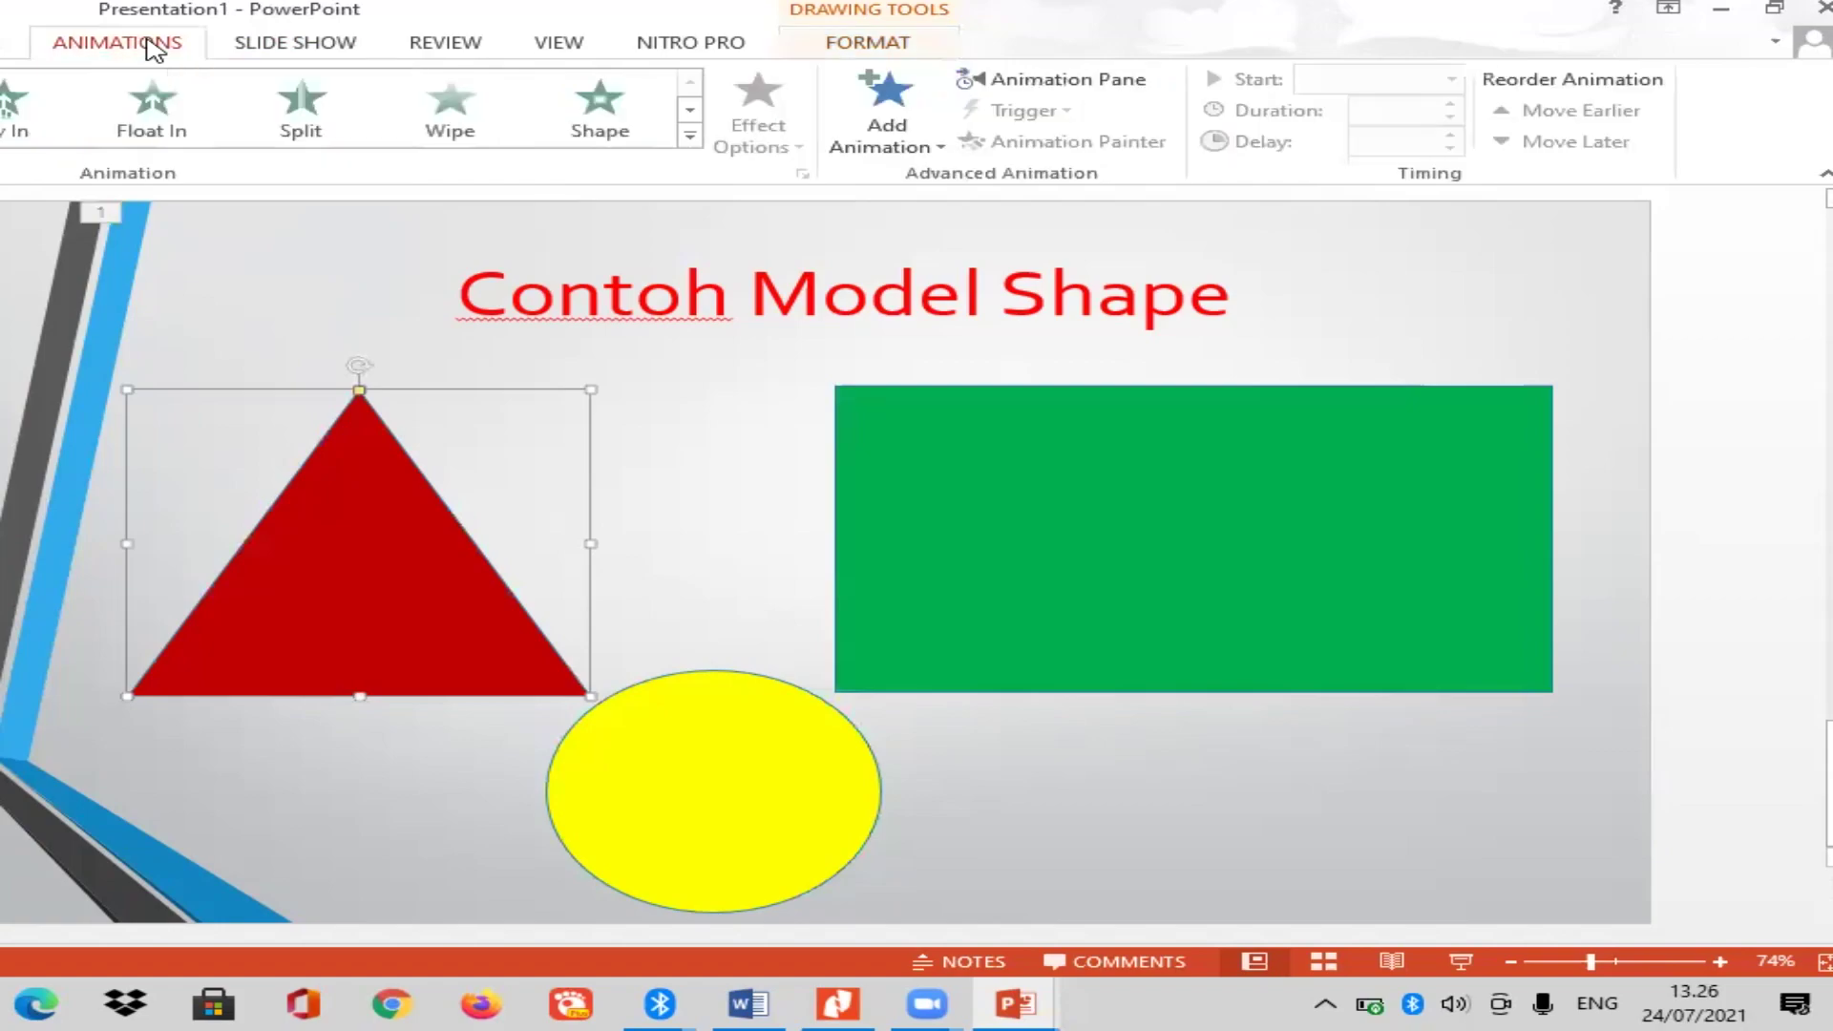
click(689, 137)
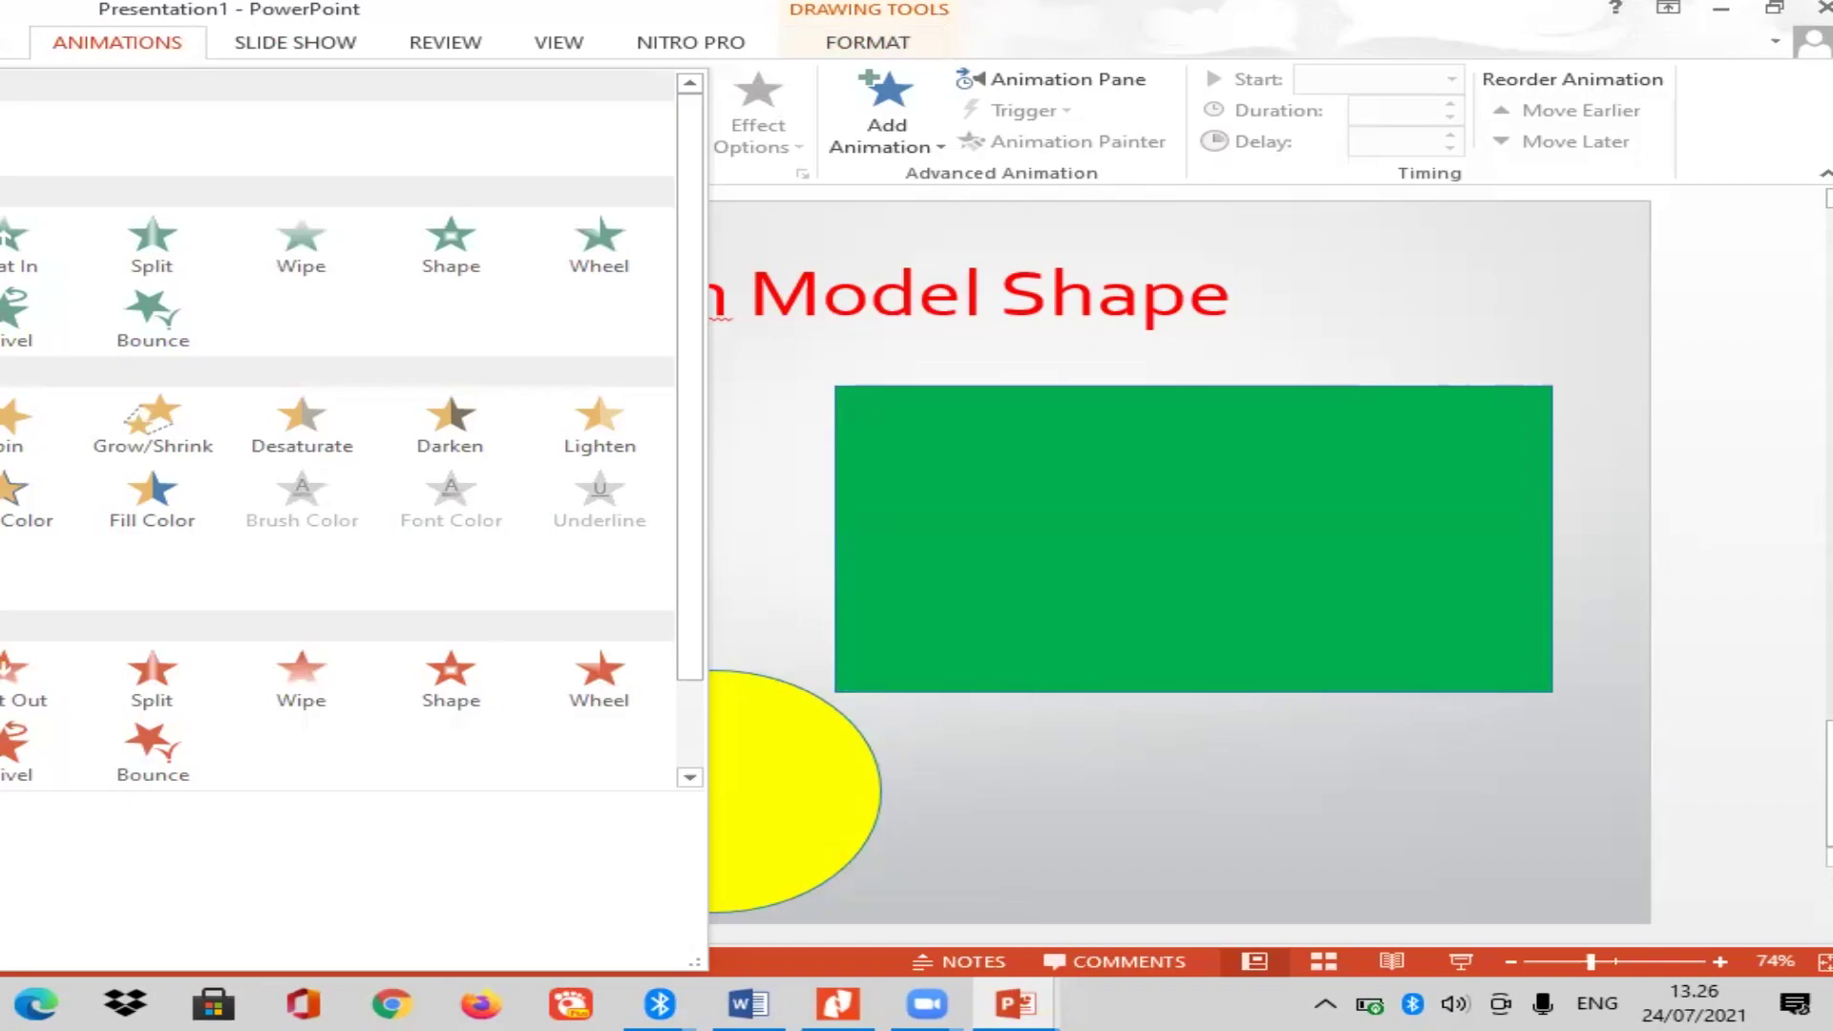
click(152, 315)
click(883, 483)
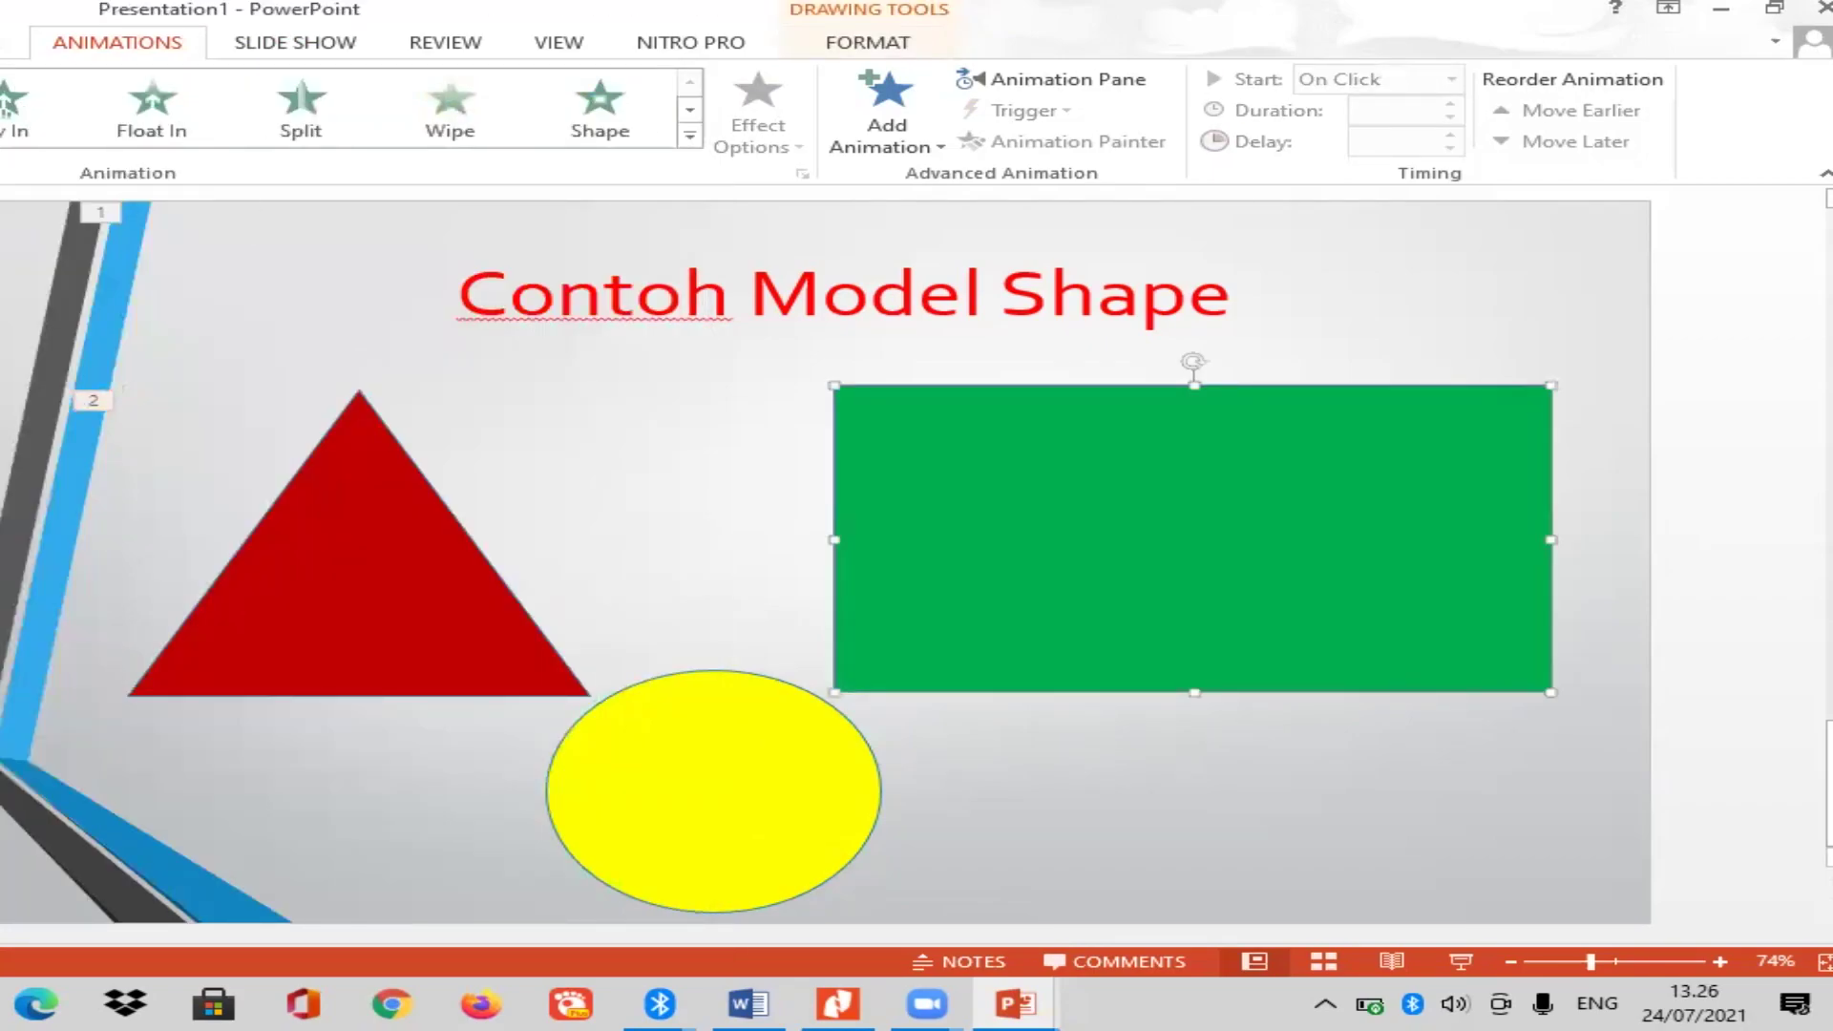
click(689, 137)
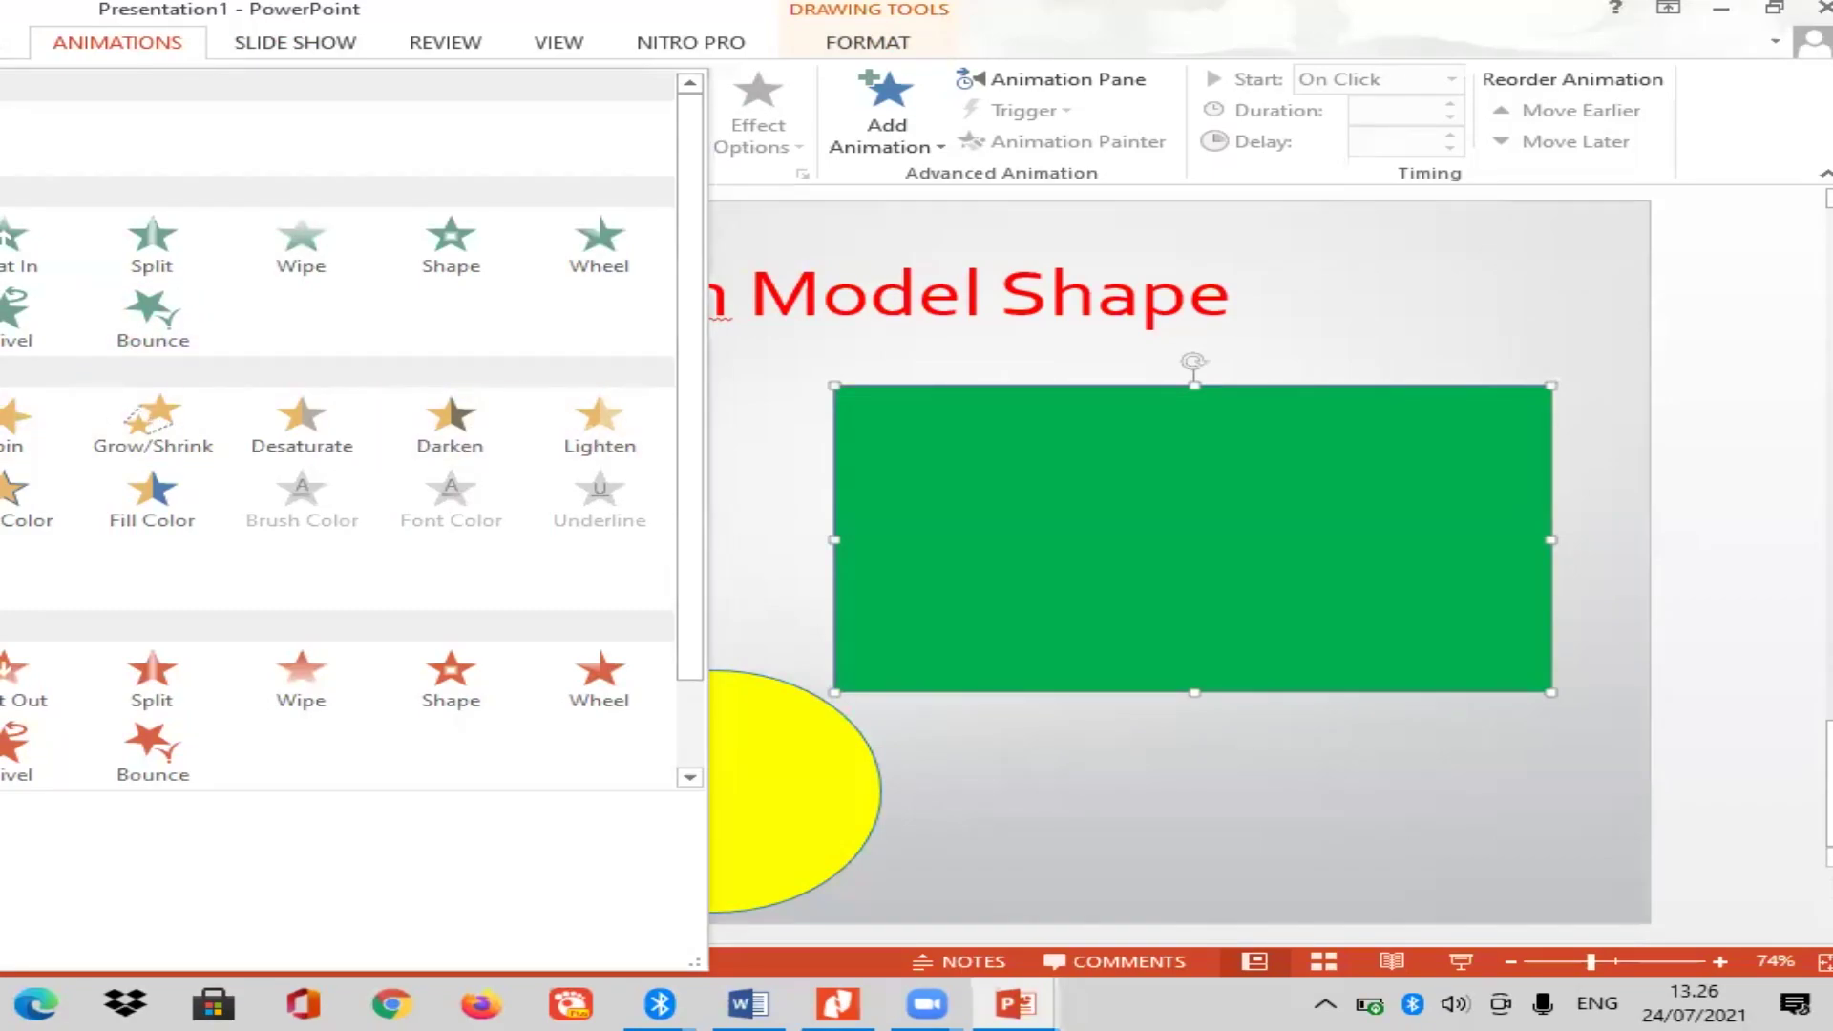
click(745, 781)
click(745, 781)
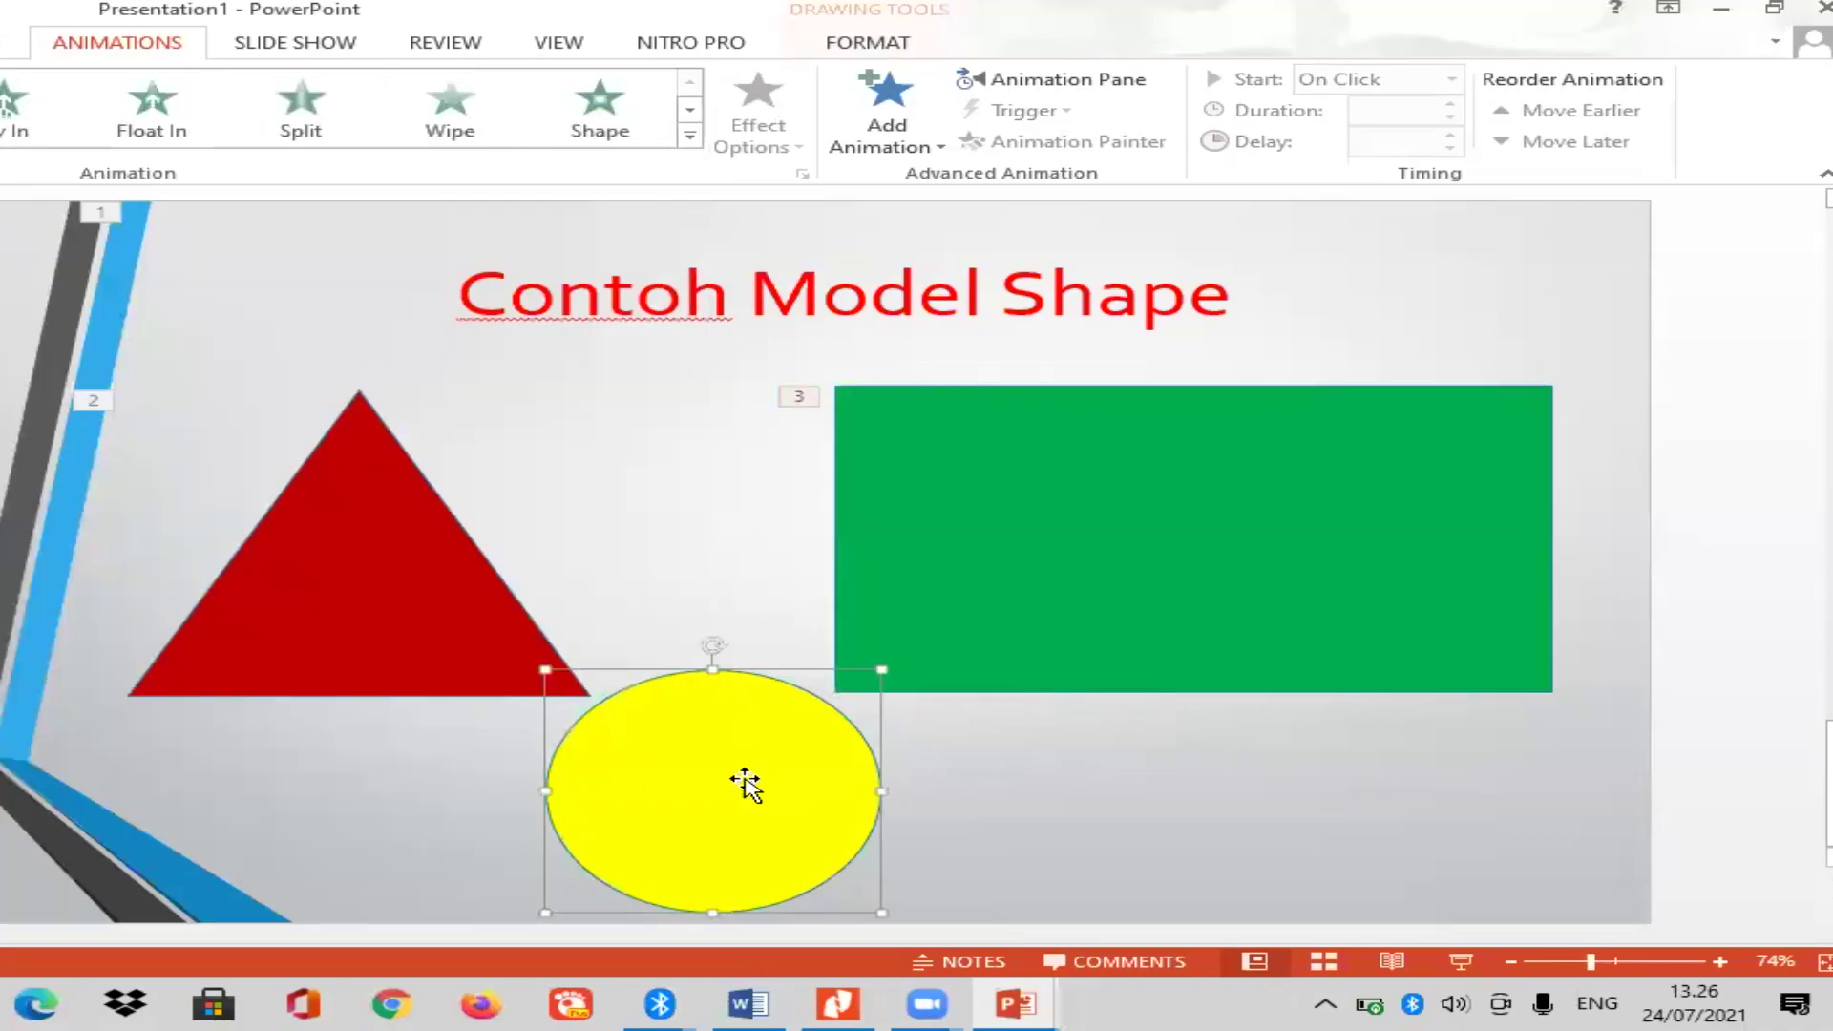
click(690, 136)
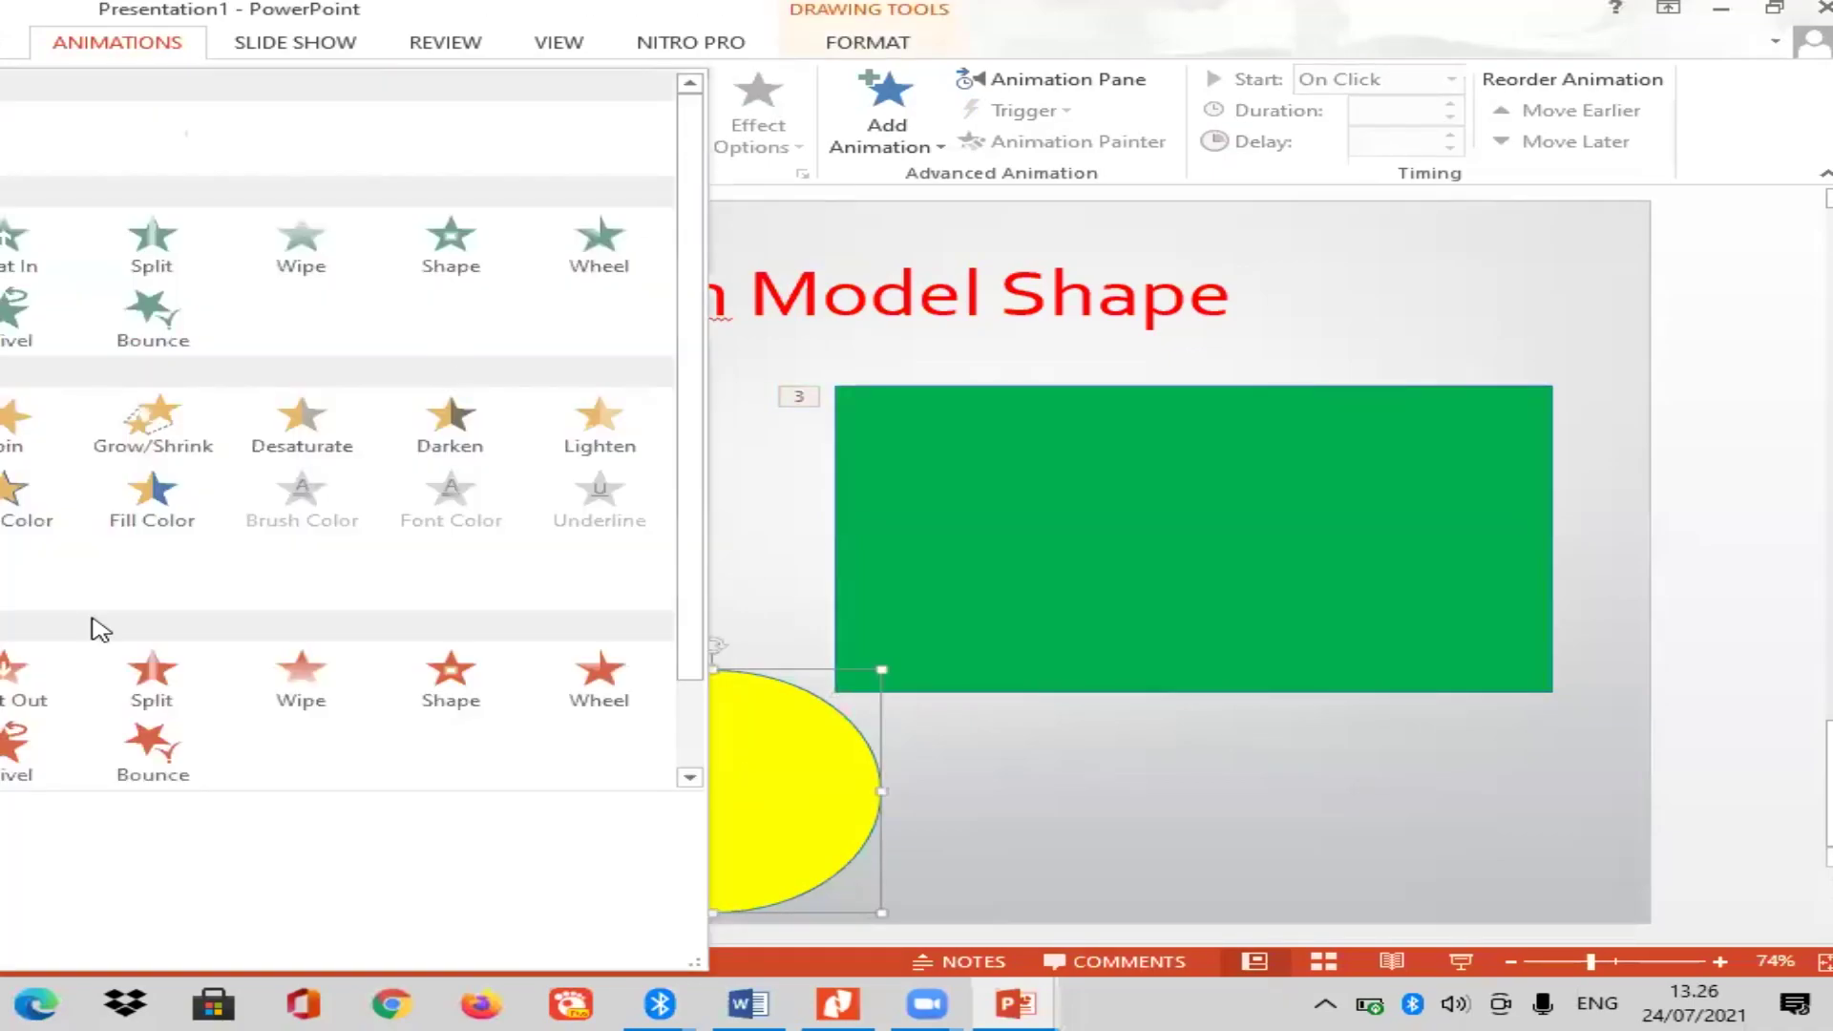
click(4, 673)
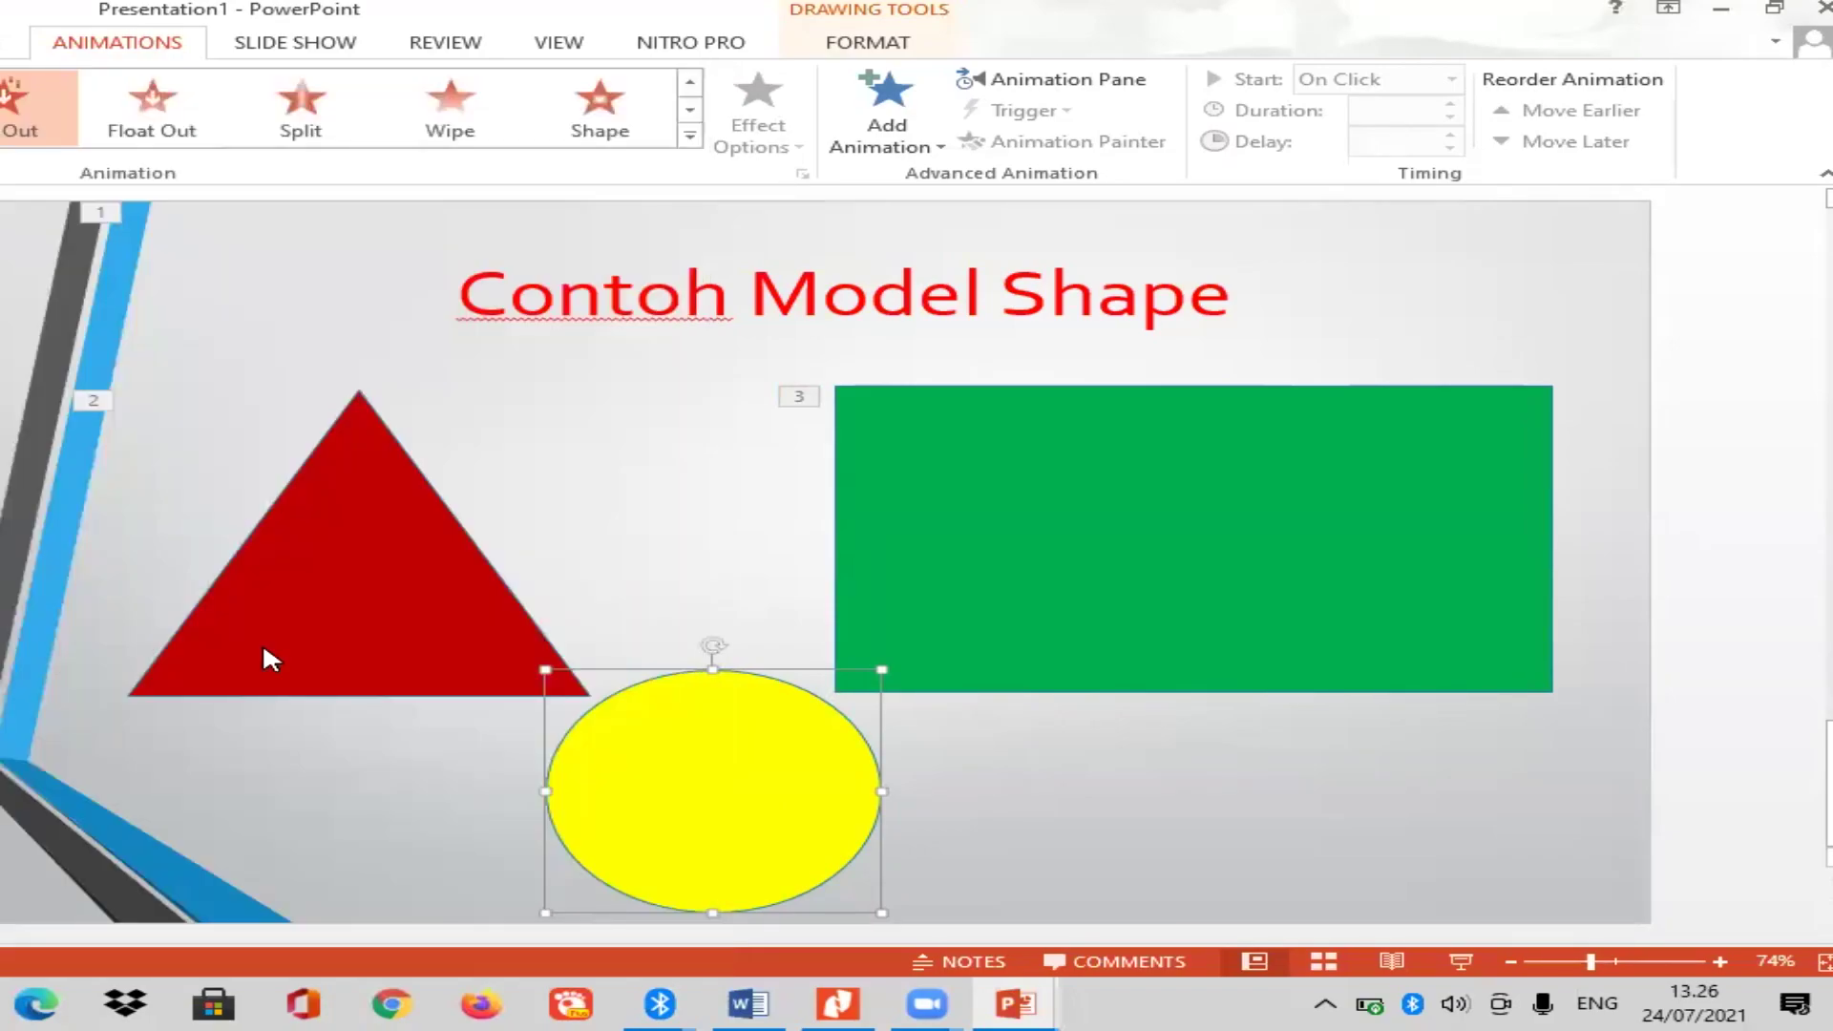
click(1082, 867)
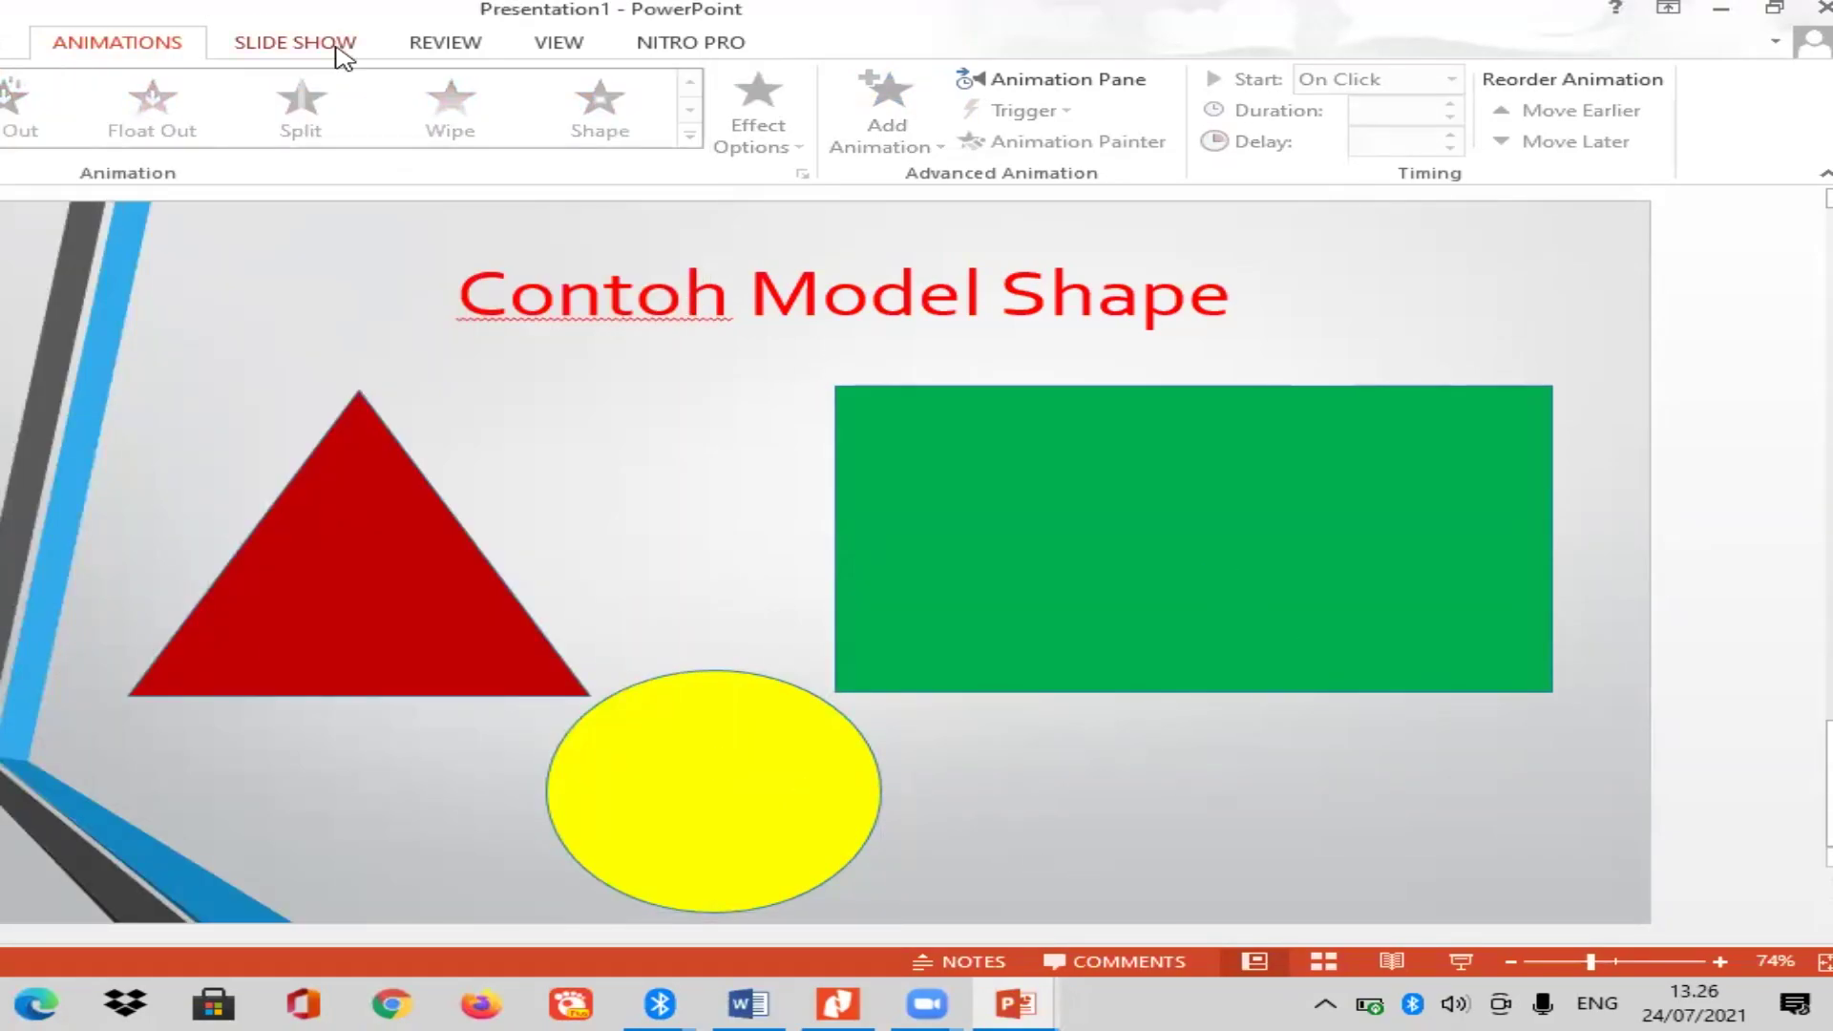
Play the slide show with F5, click through the shape animations, and exit.
click(340, 49)
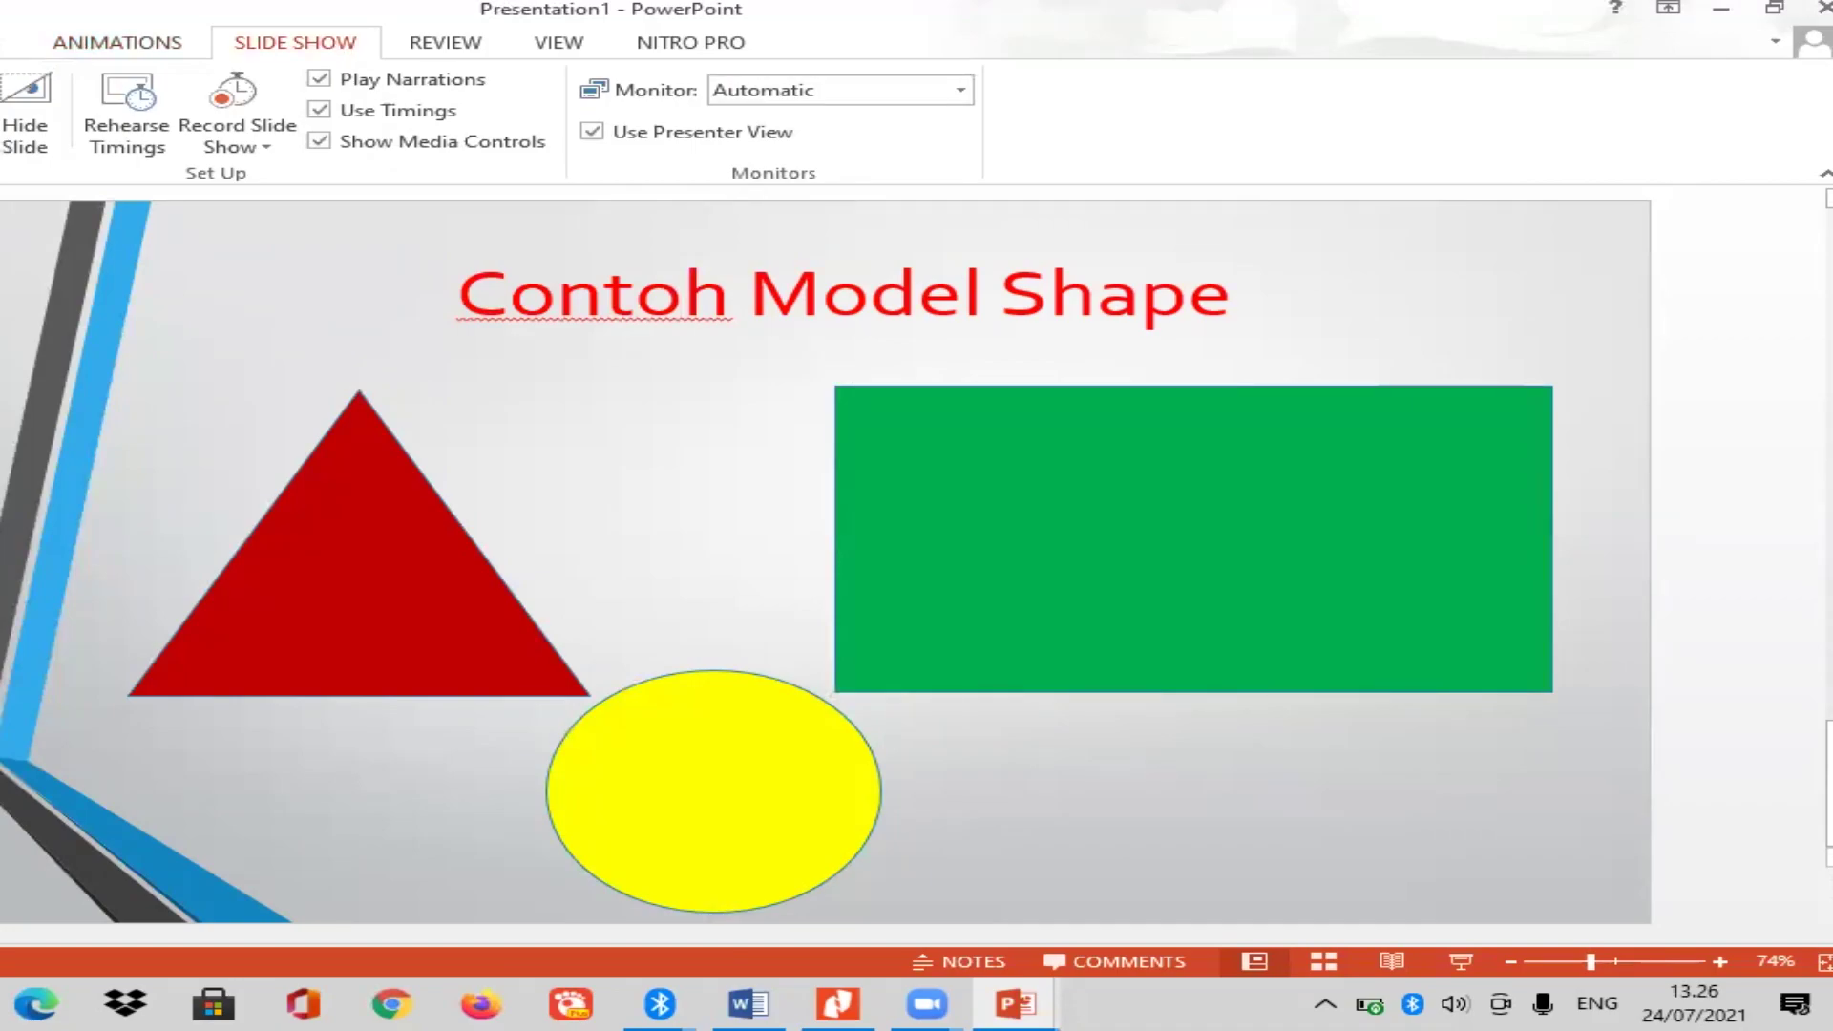
key(F5)
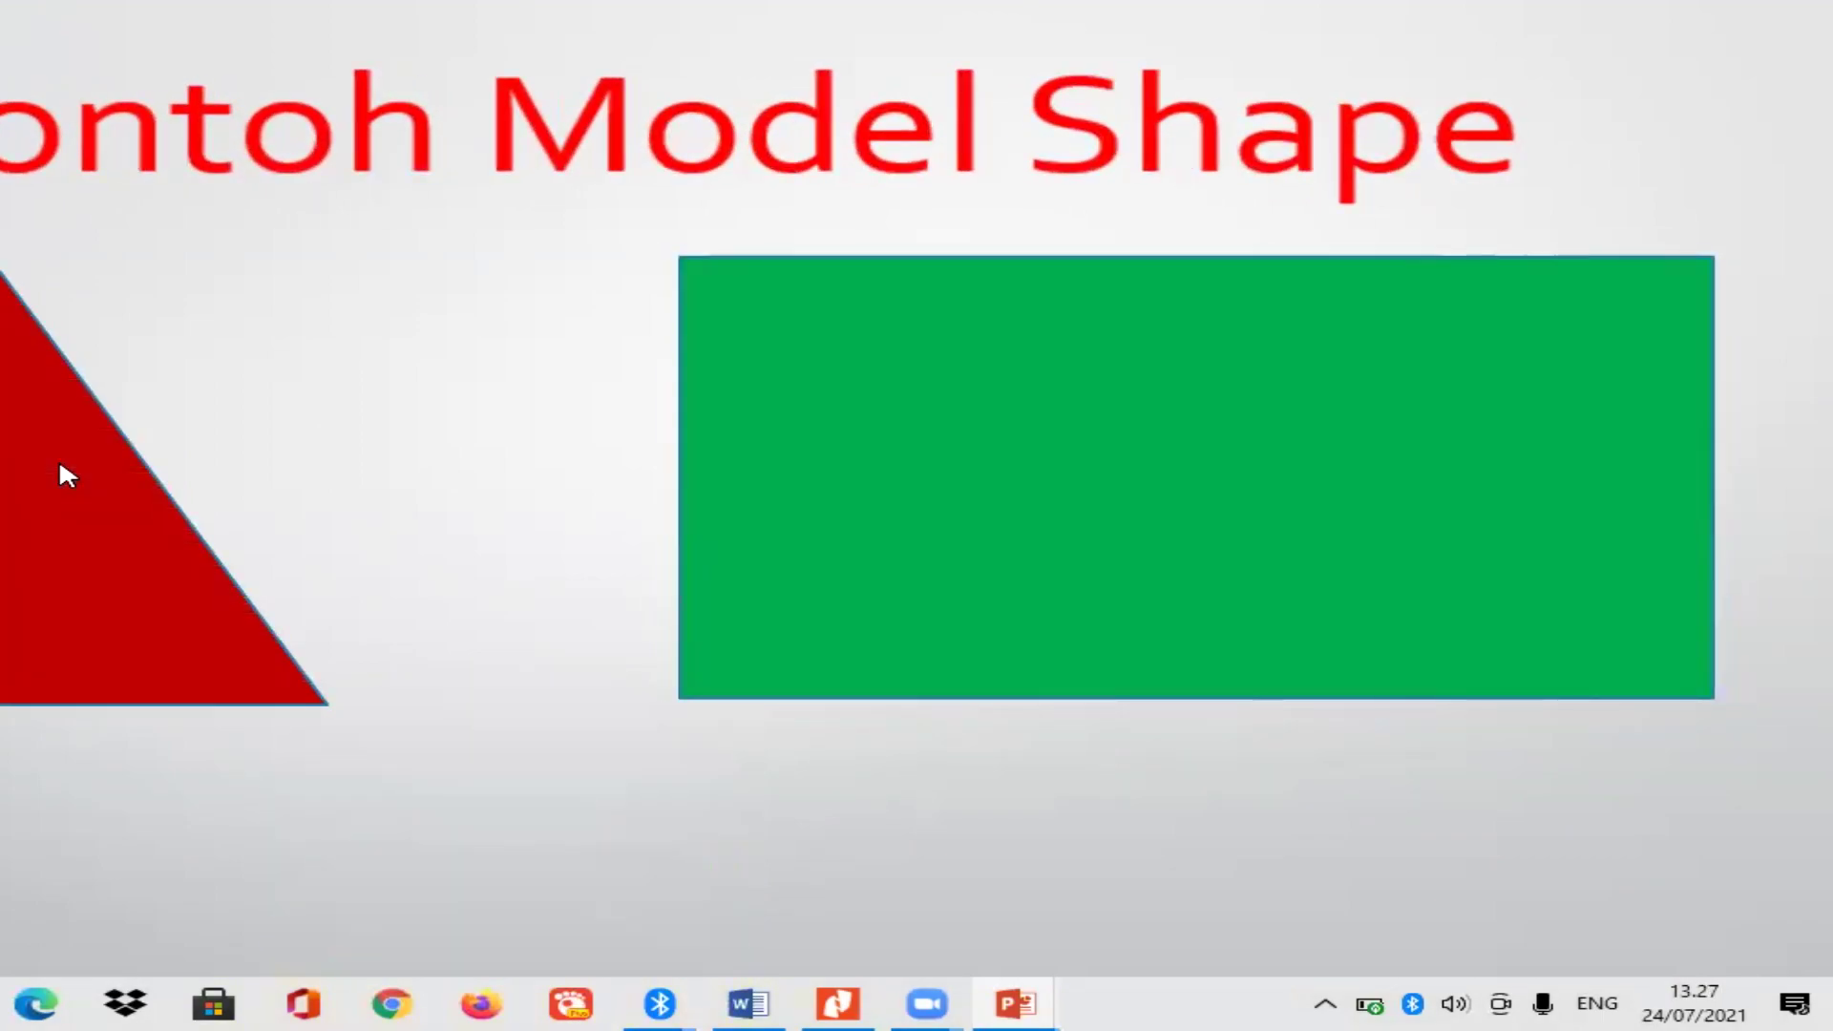
click(59, 464)
click(60, 466)
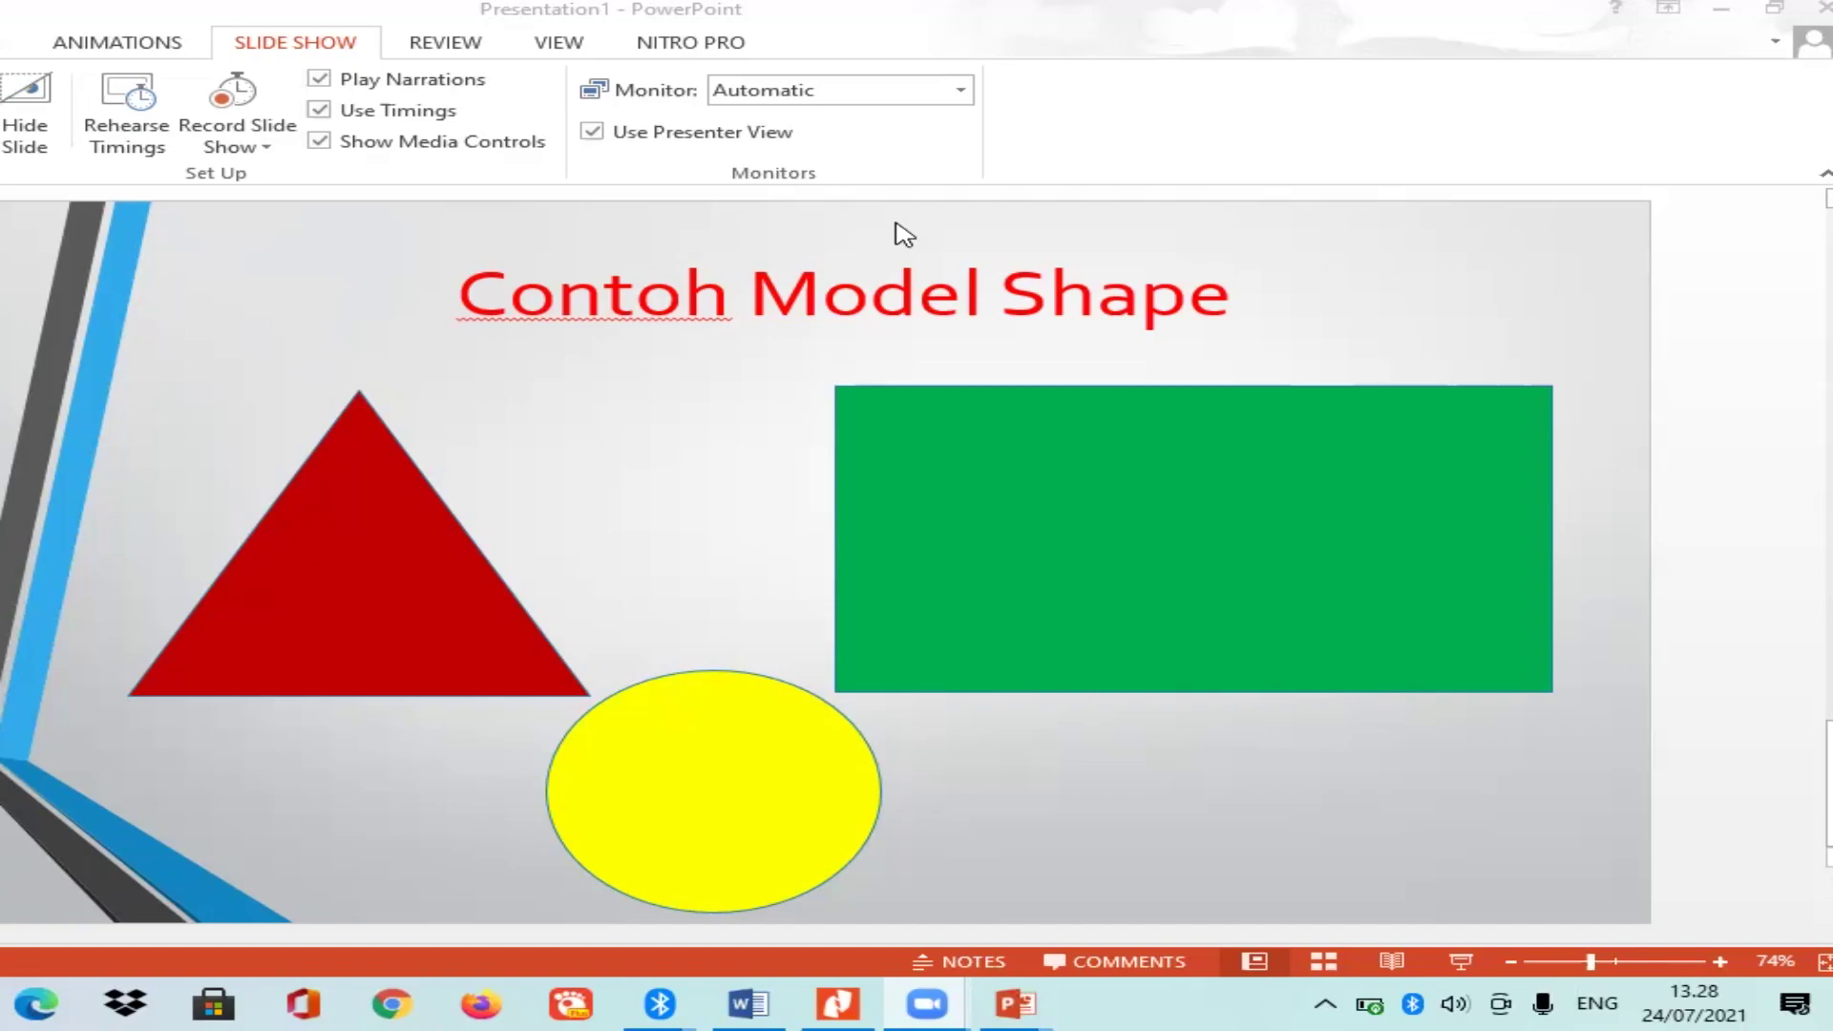
Return to the PowerPoint window and show the title slide 'Cara Membuat Powerpoint Sederhana'.
click(1015, 1004)
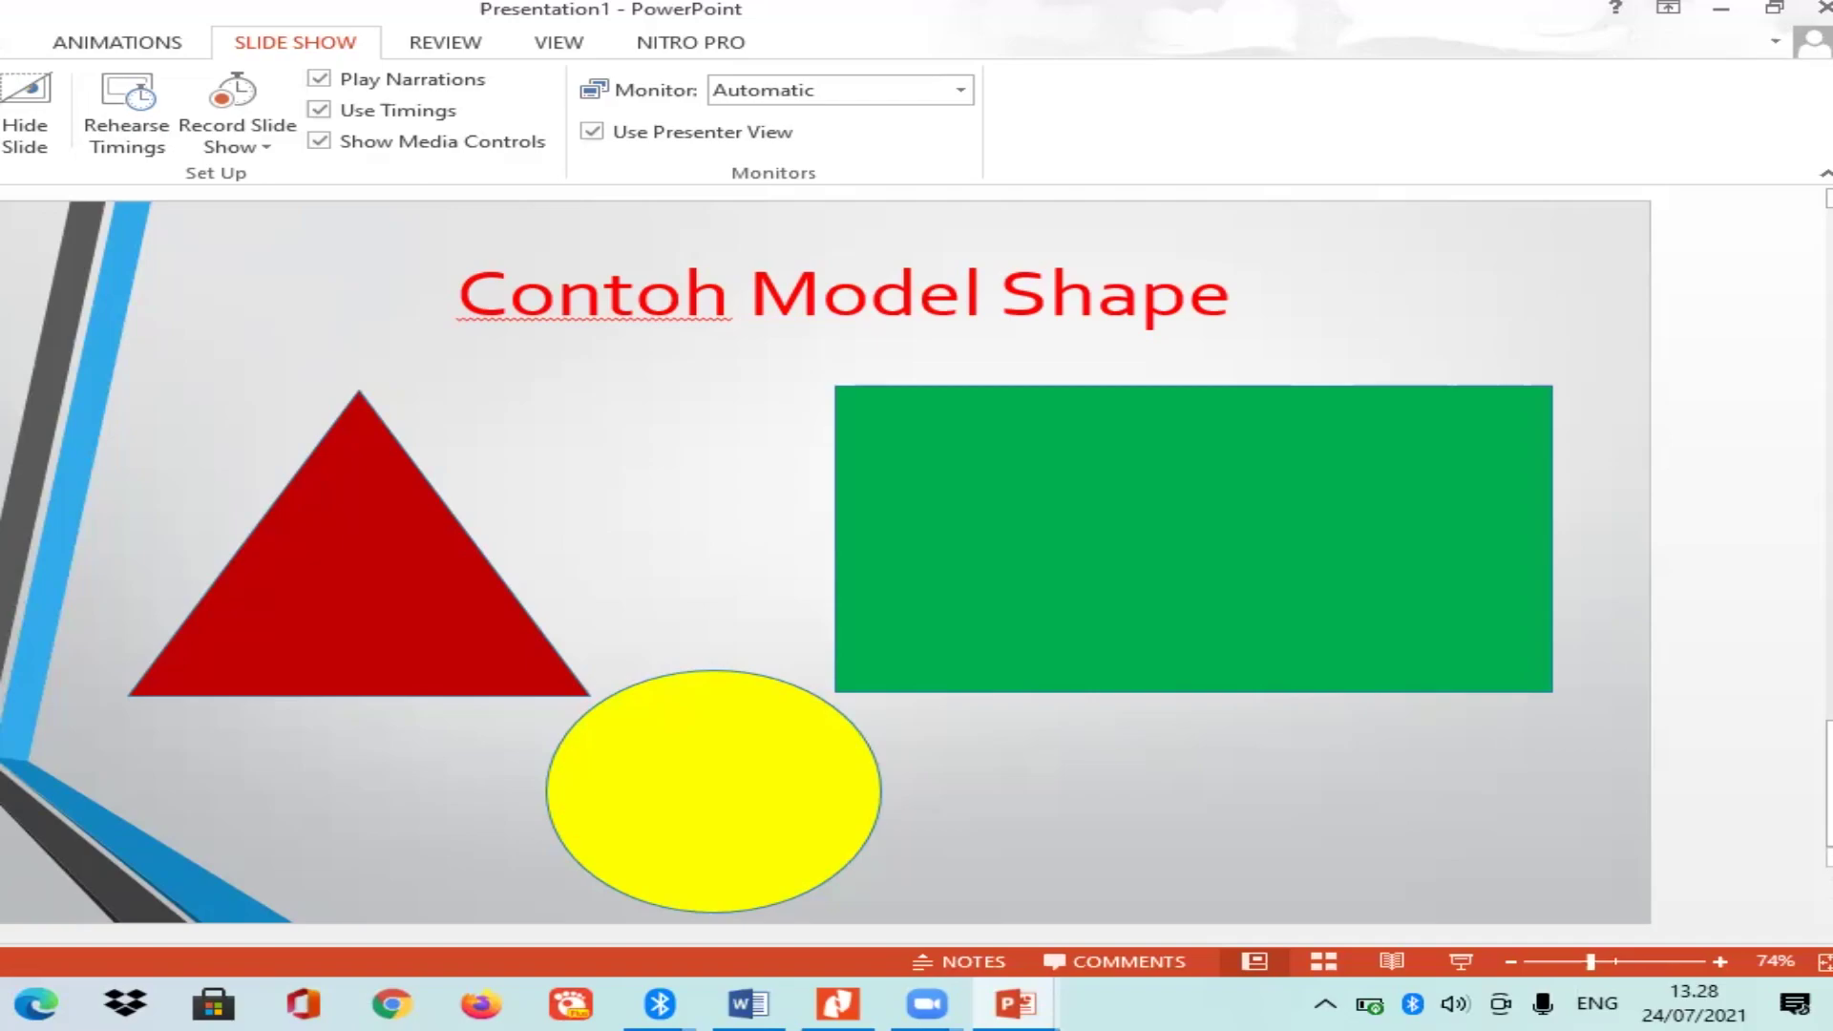
key(Page_Up)
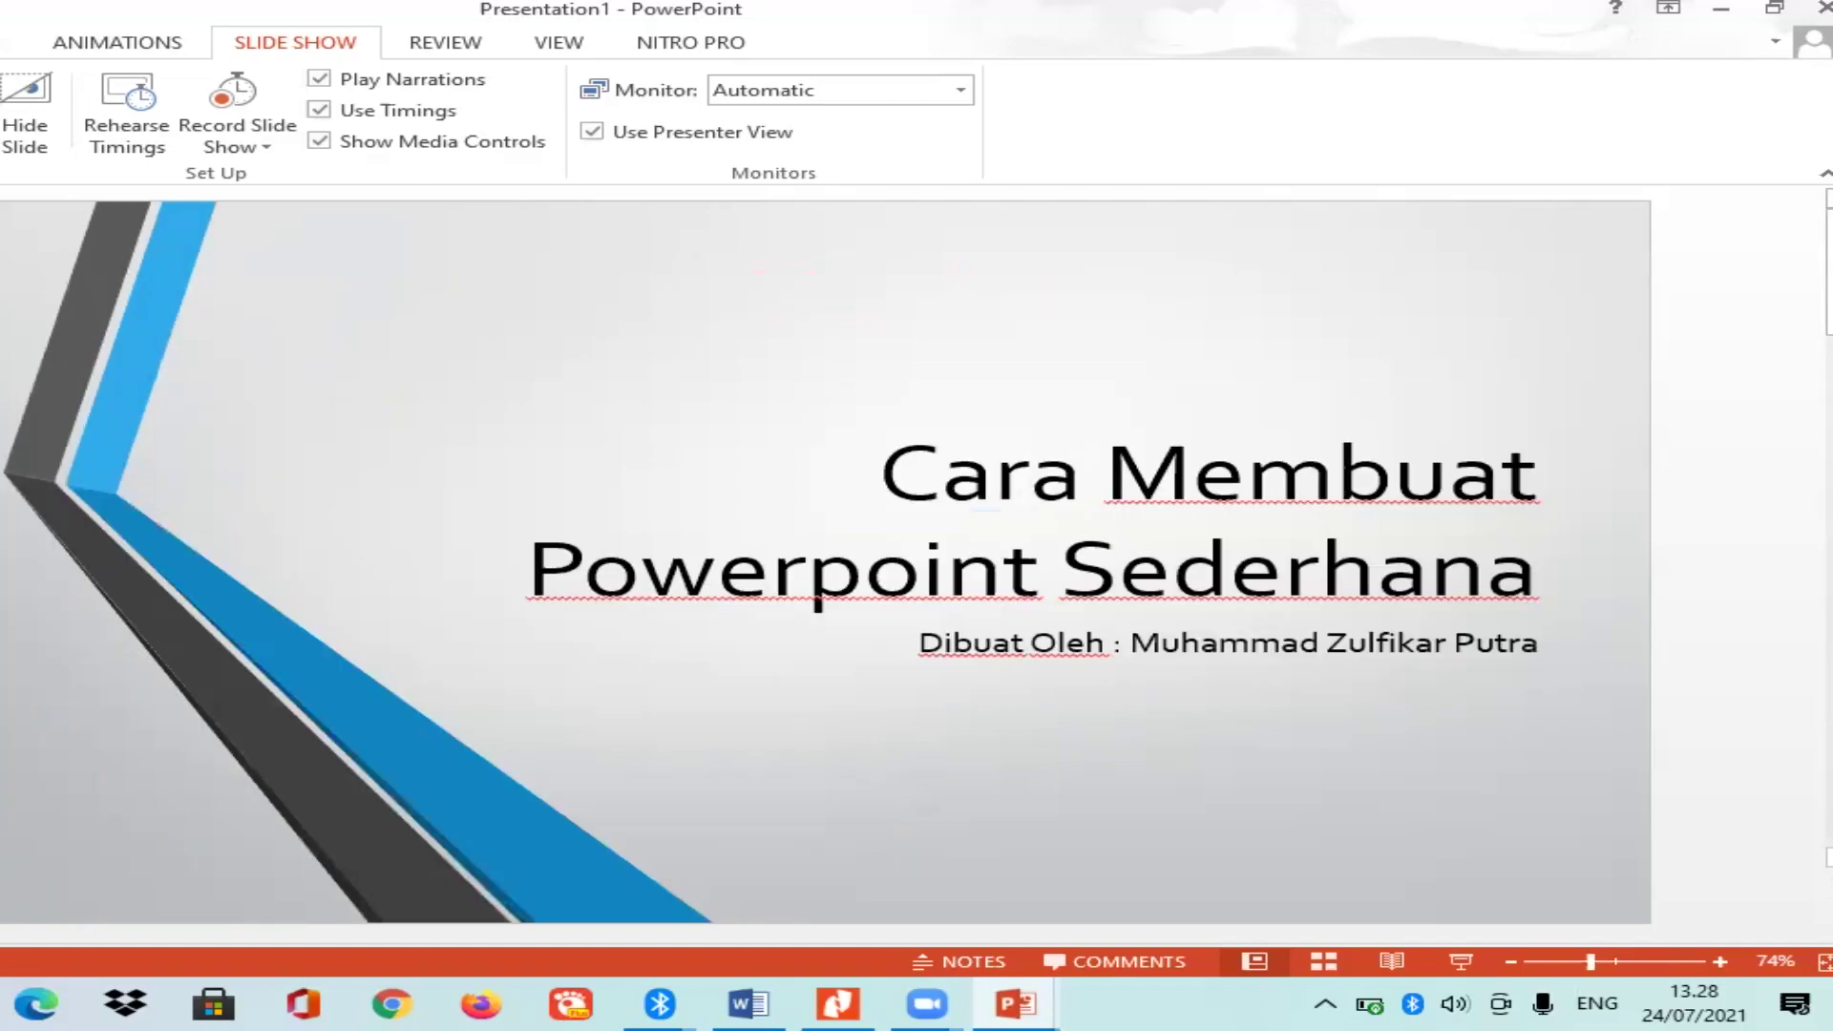